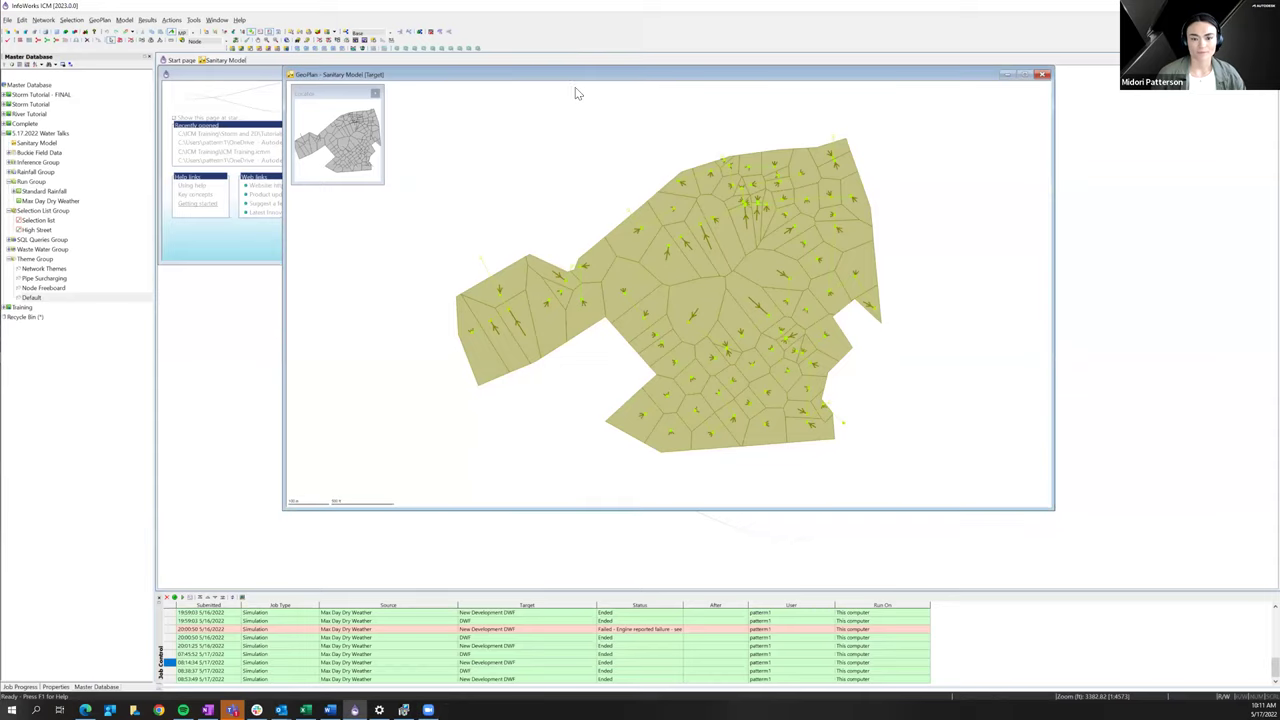
drag(574, 91, 562, 96)
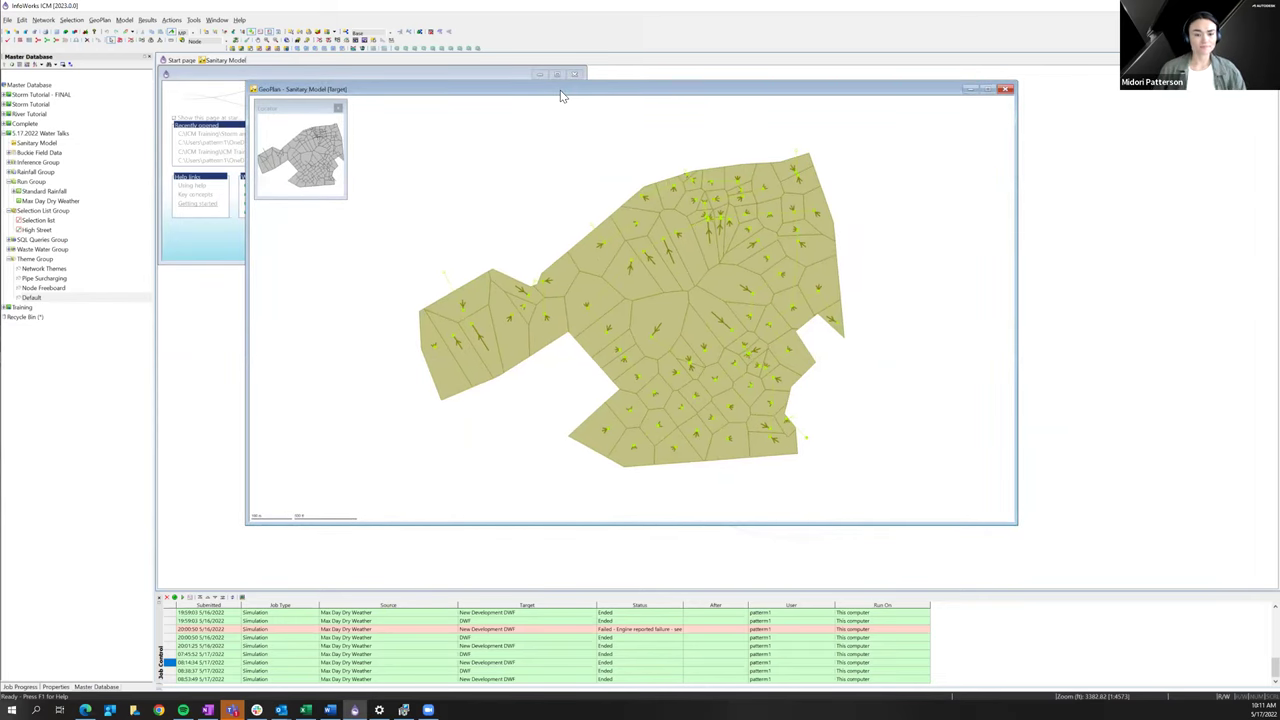
drag(562, 96, 564, 90)
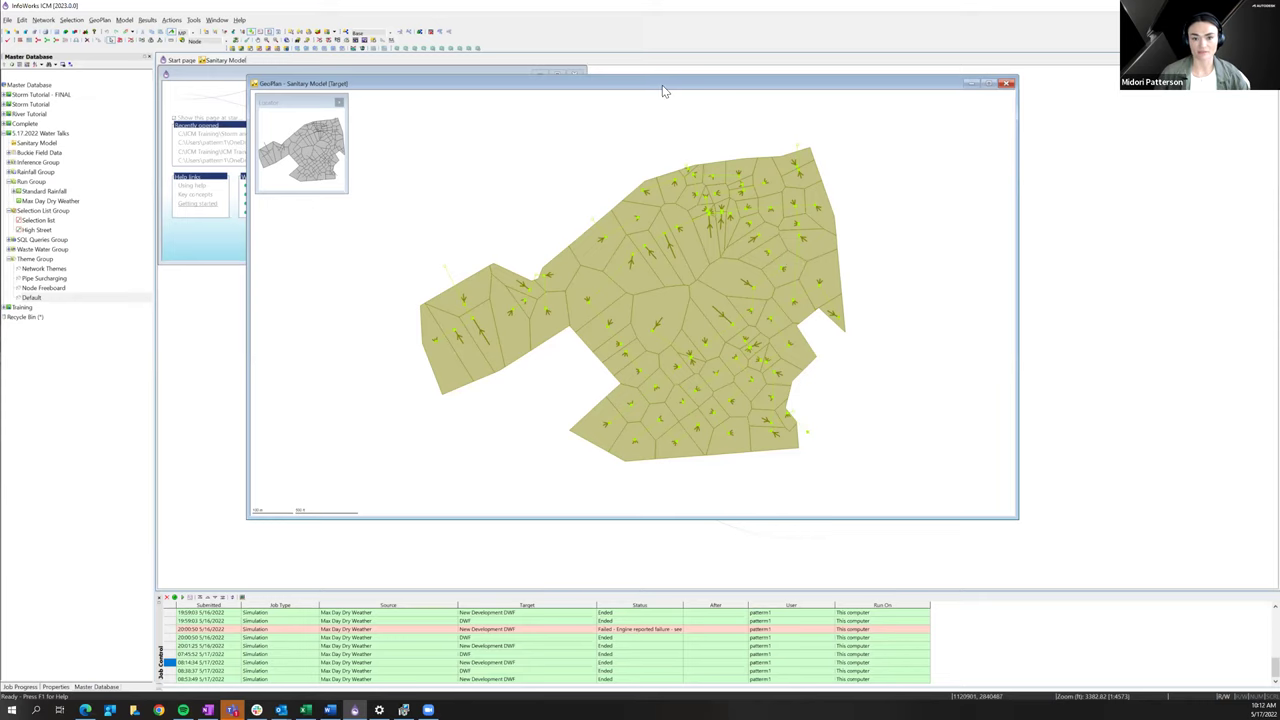
drag(659, 89, 655, 85)
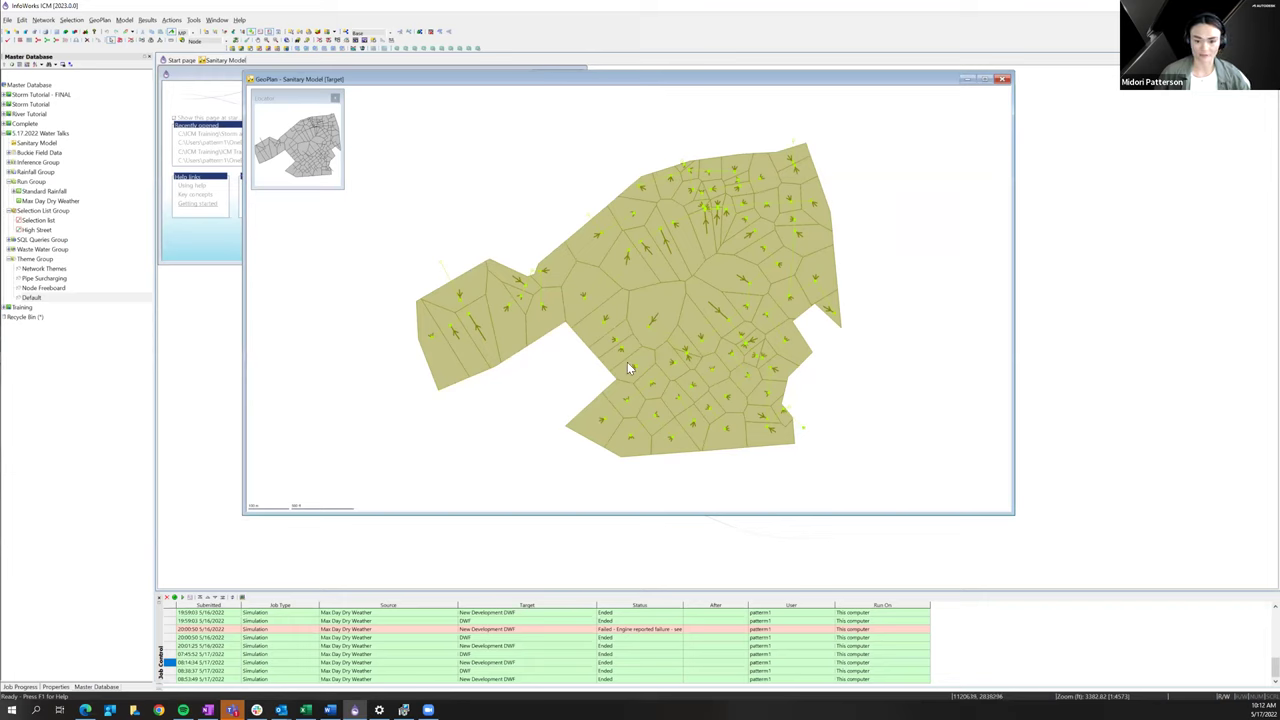
scroll(695, 251, down, 3)
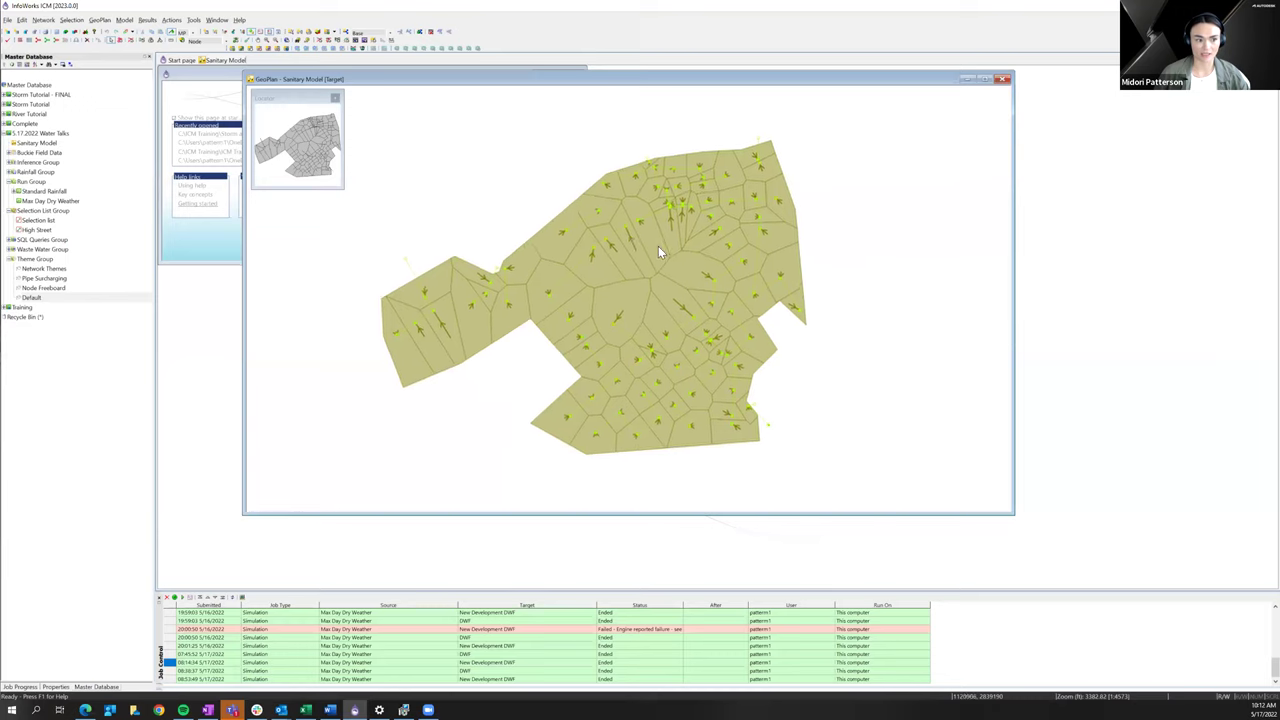
click(40, 191)
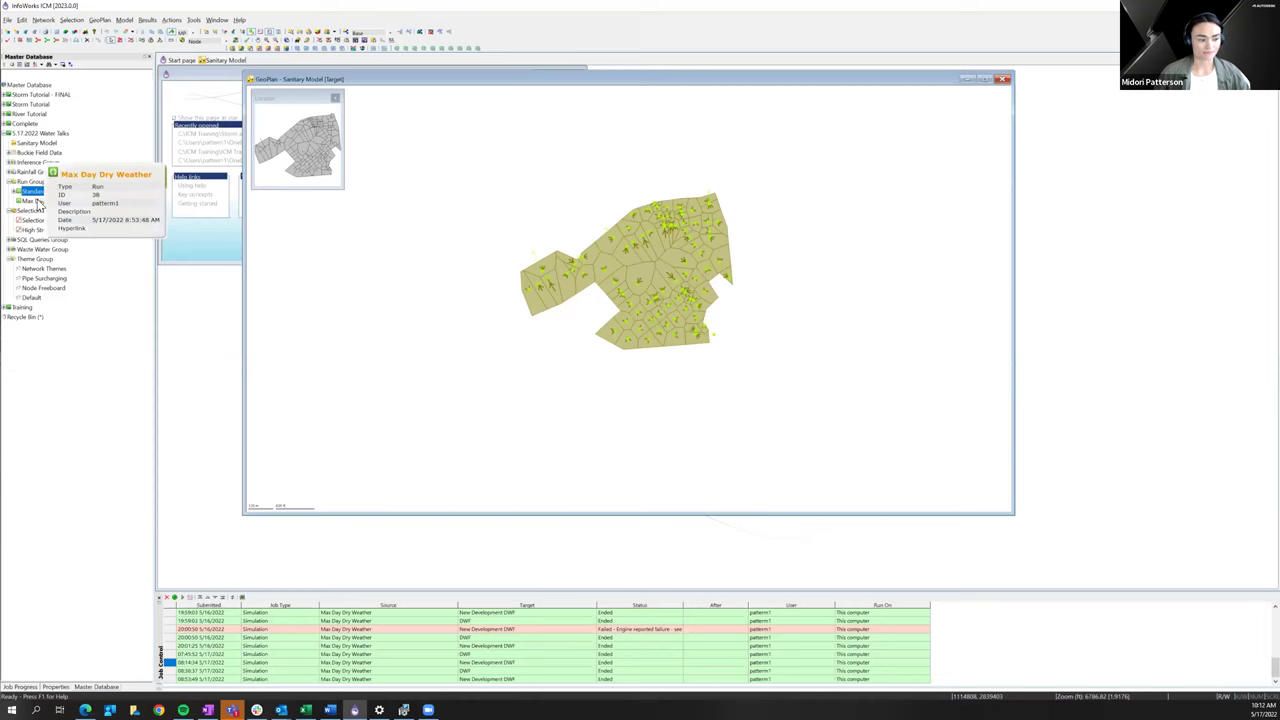
click(40, 201)
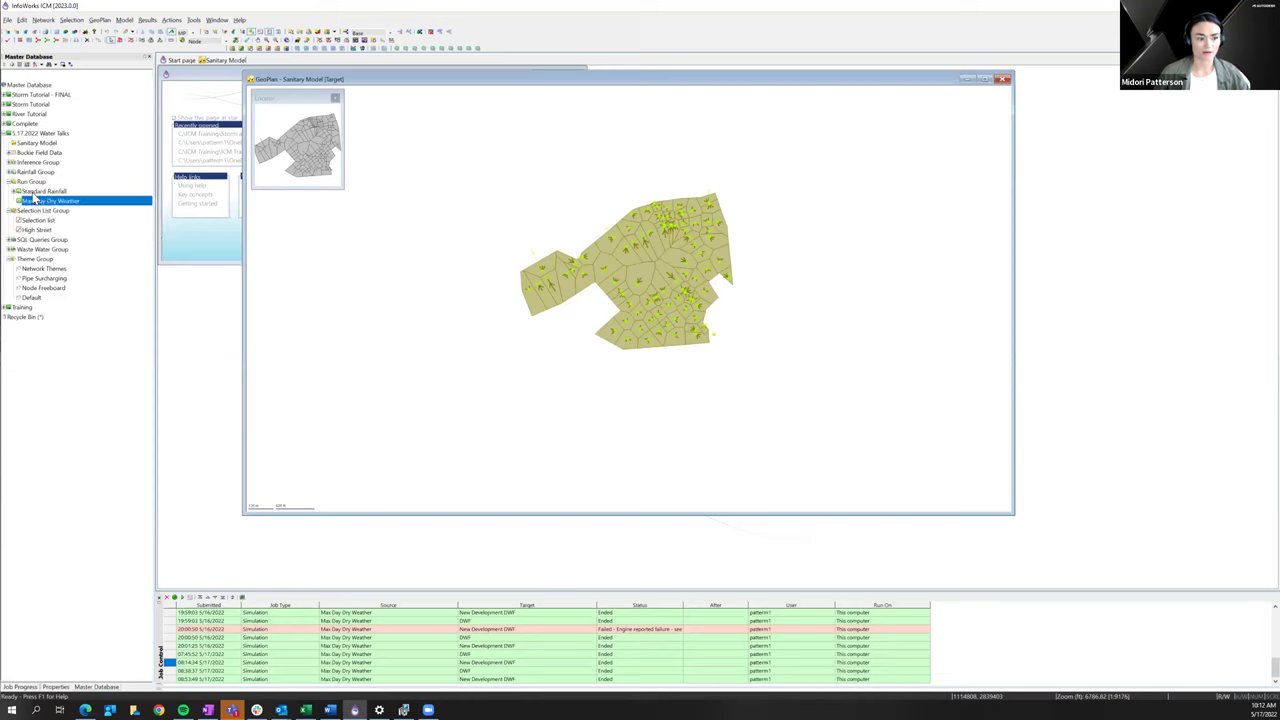
click(34, 194)
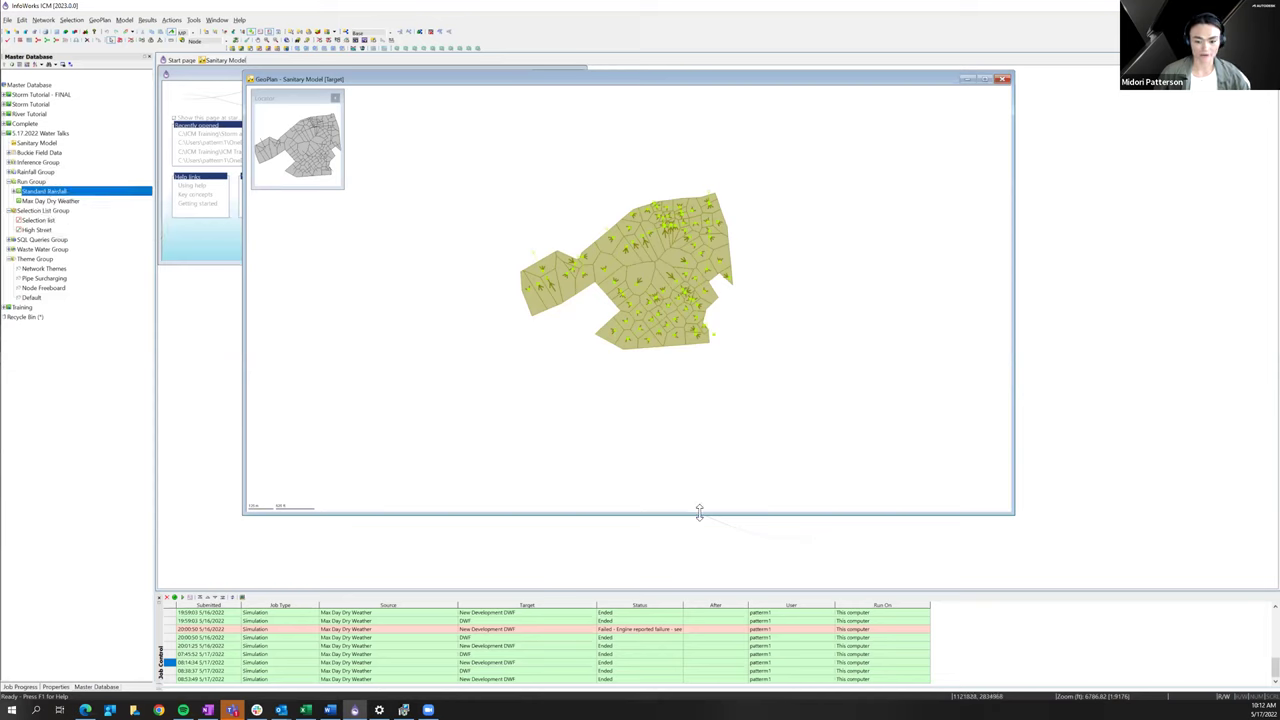
drag(698, 512, 699, 527)
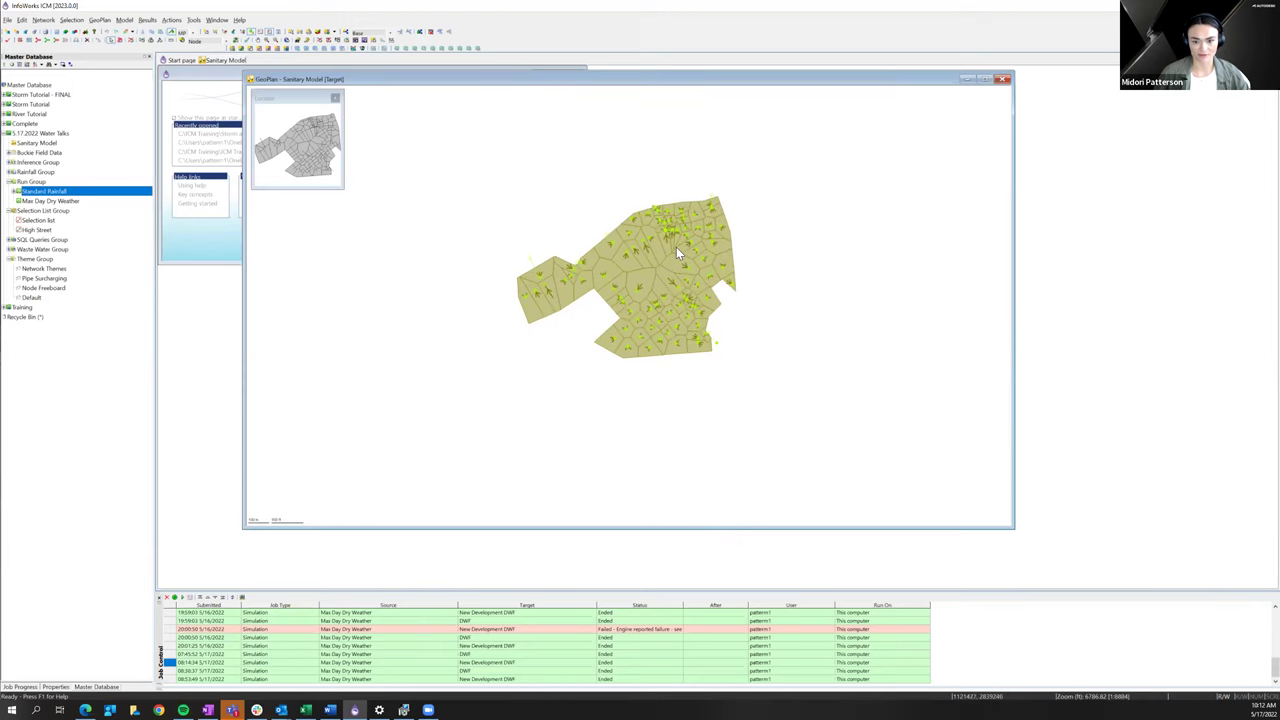
scroll(676, 247, up, 2)
- Open the Max Day Dry Weather run and update its InfoWorks network to the latest version of Sanitary Model
click(58, 202)
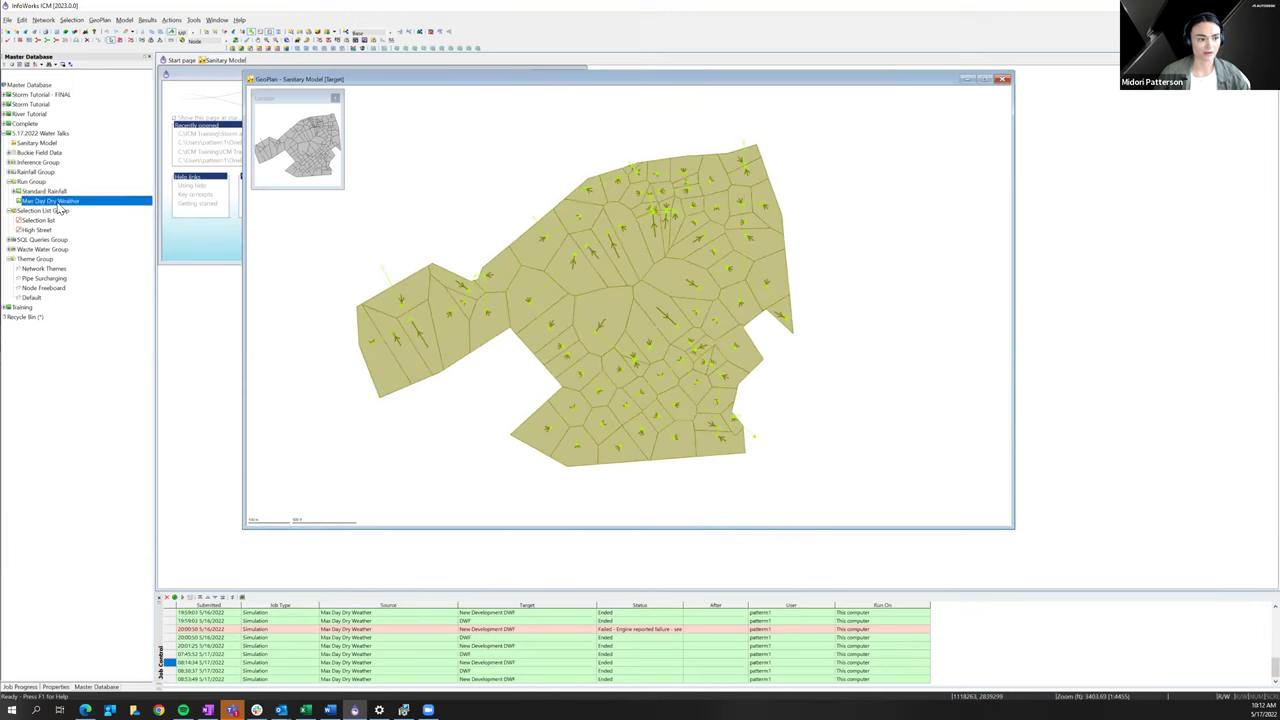
right_click(59, 207)
click(72, 211)
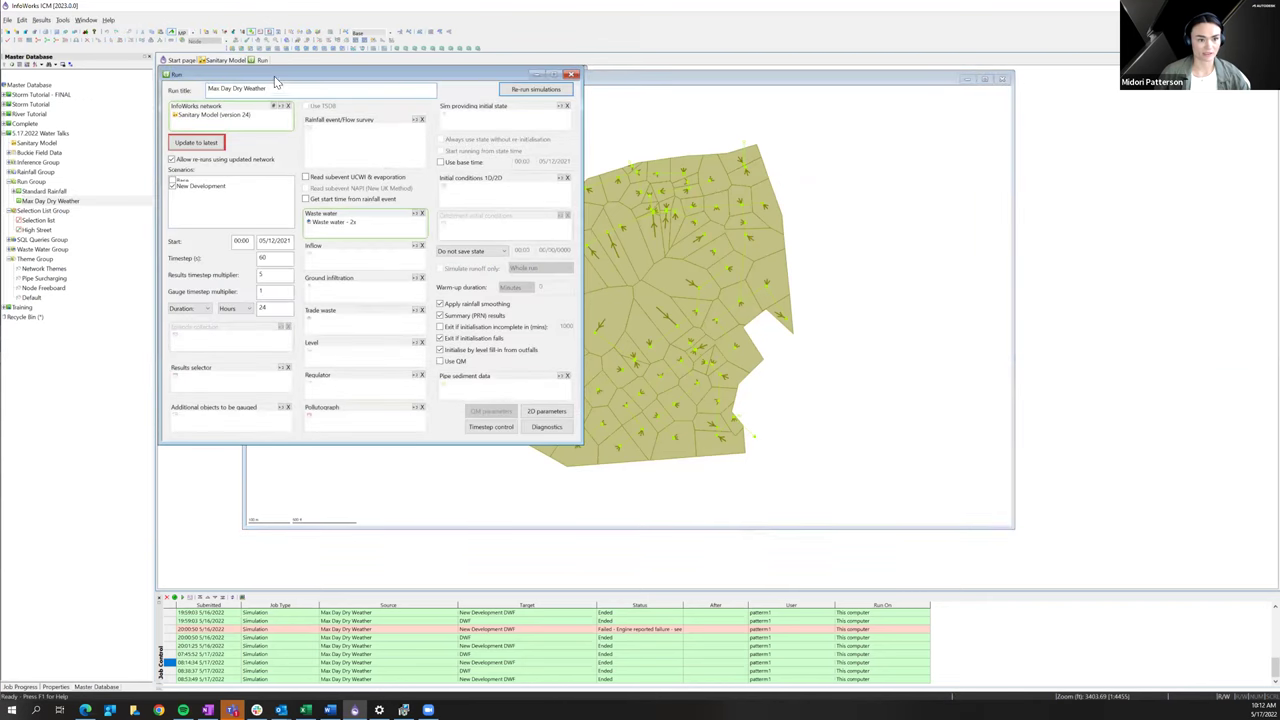
click(462, 196)
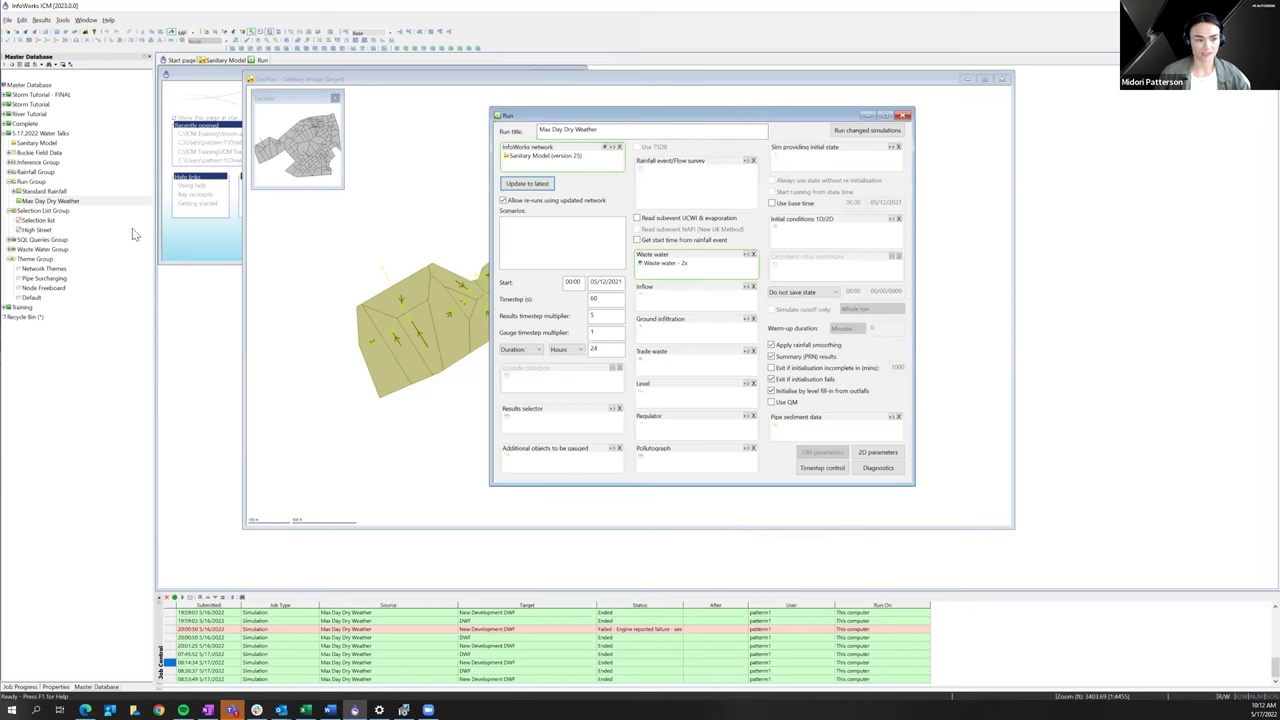
- Open the Standard Rainfall run, compare its rainfall event input with the Max Day Dry Weather run, and close it
right_click(48, 192)
click(72, 192)
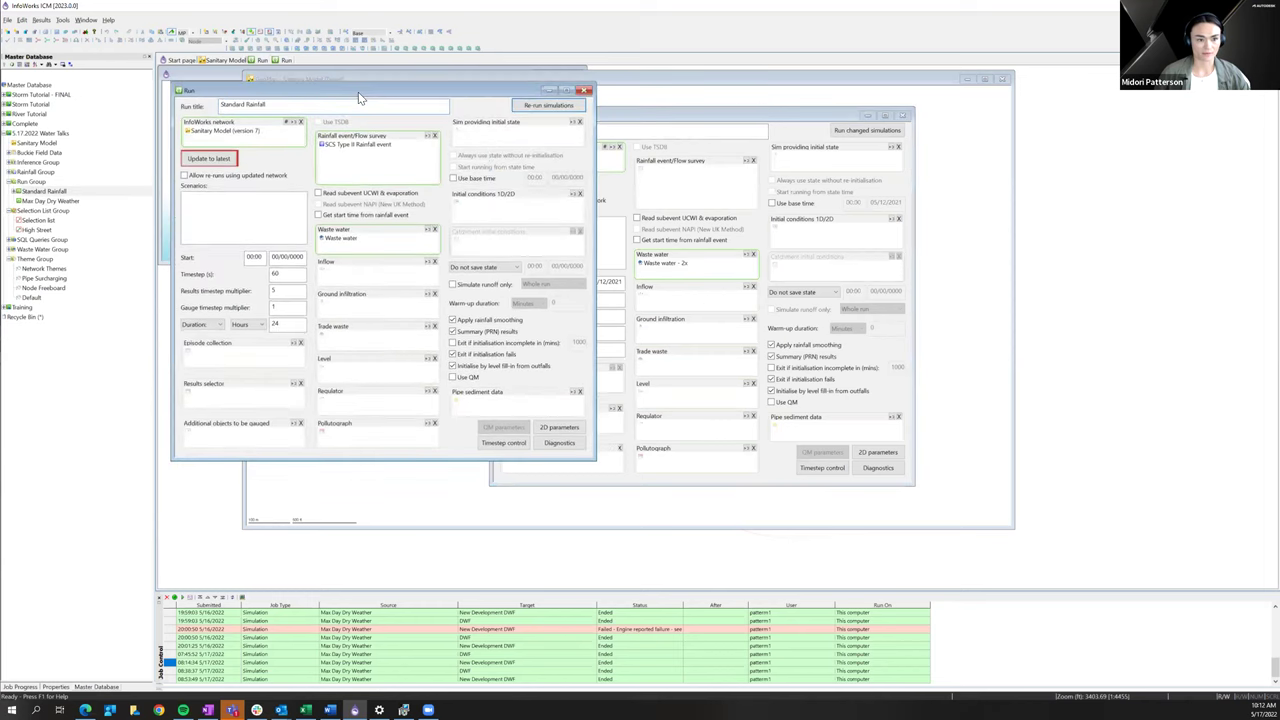
drag(358, 92, 356, 110)
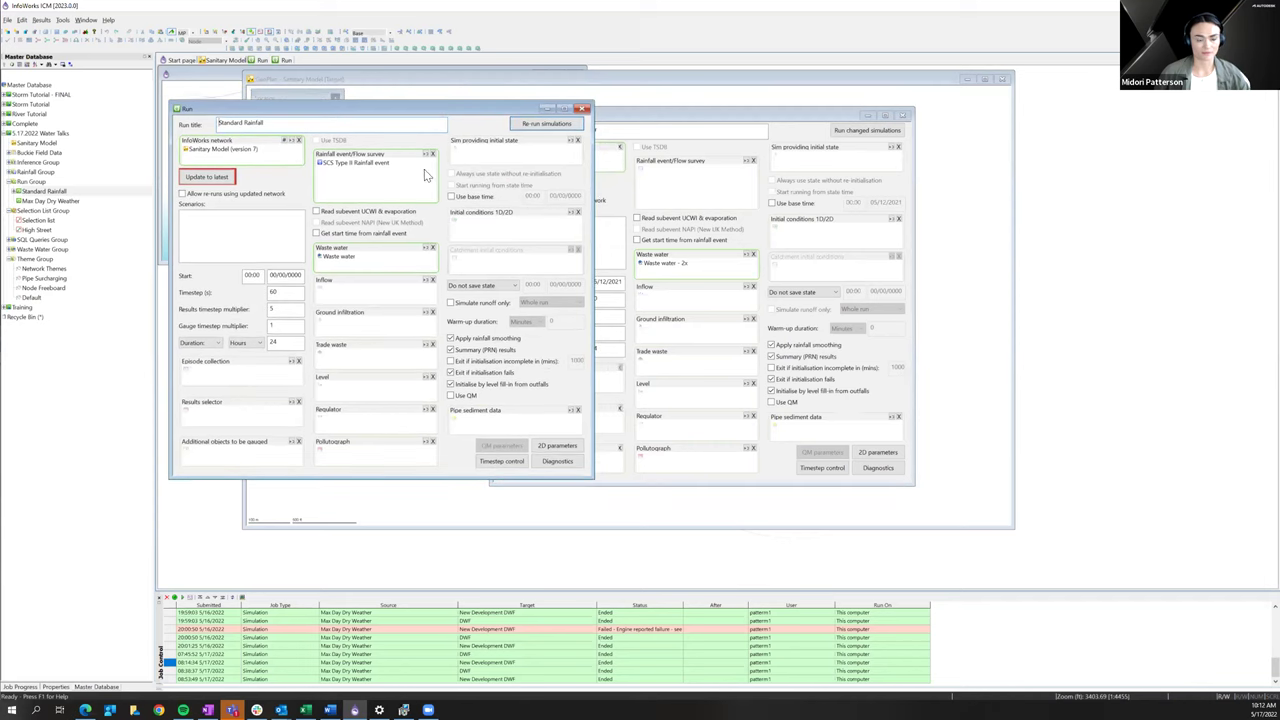
click(718, 188)
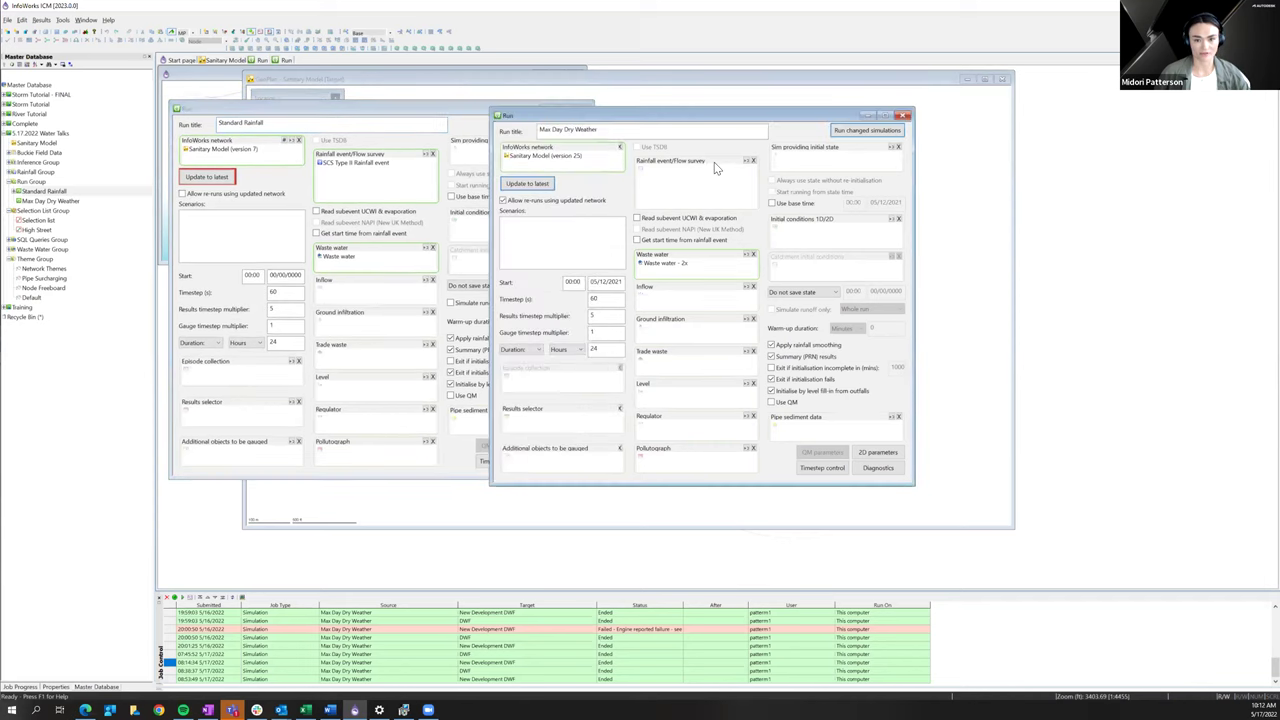
click(453, 113)
click(493, 130)
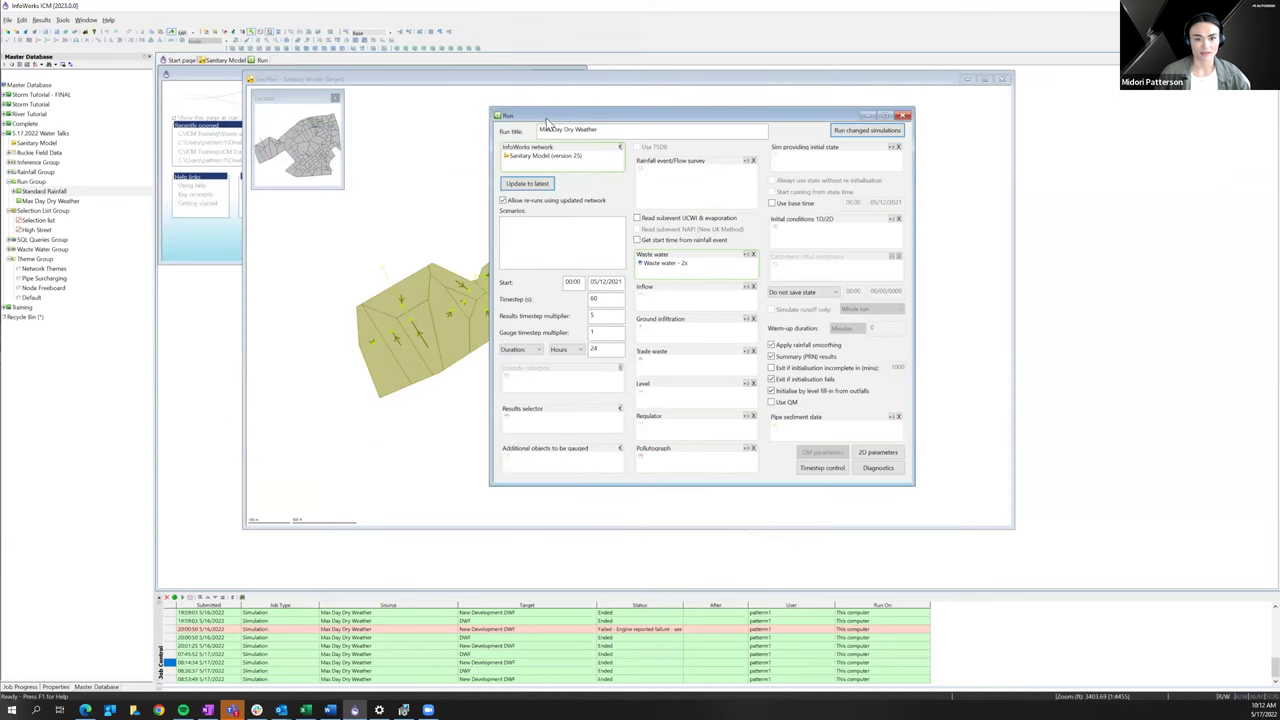
- Run the changed simulations of the Max Day Dry Weather run on this computer, starting now
drag(558, 118, 437, 121)
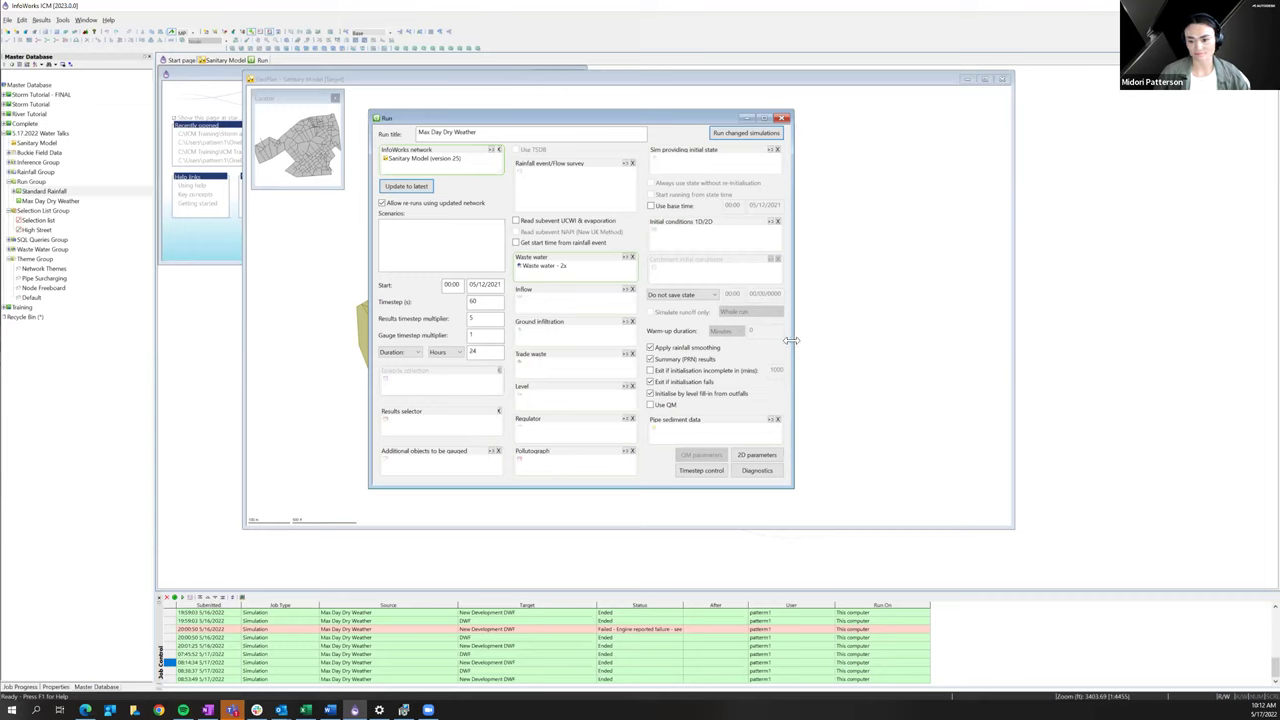
drag(791, 340, 831, 335)
drag(542, 125, 533, 117)
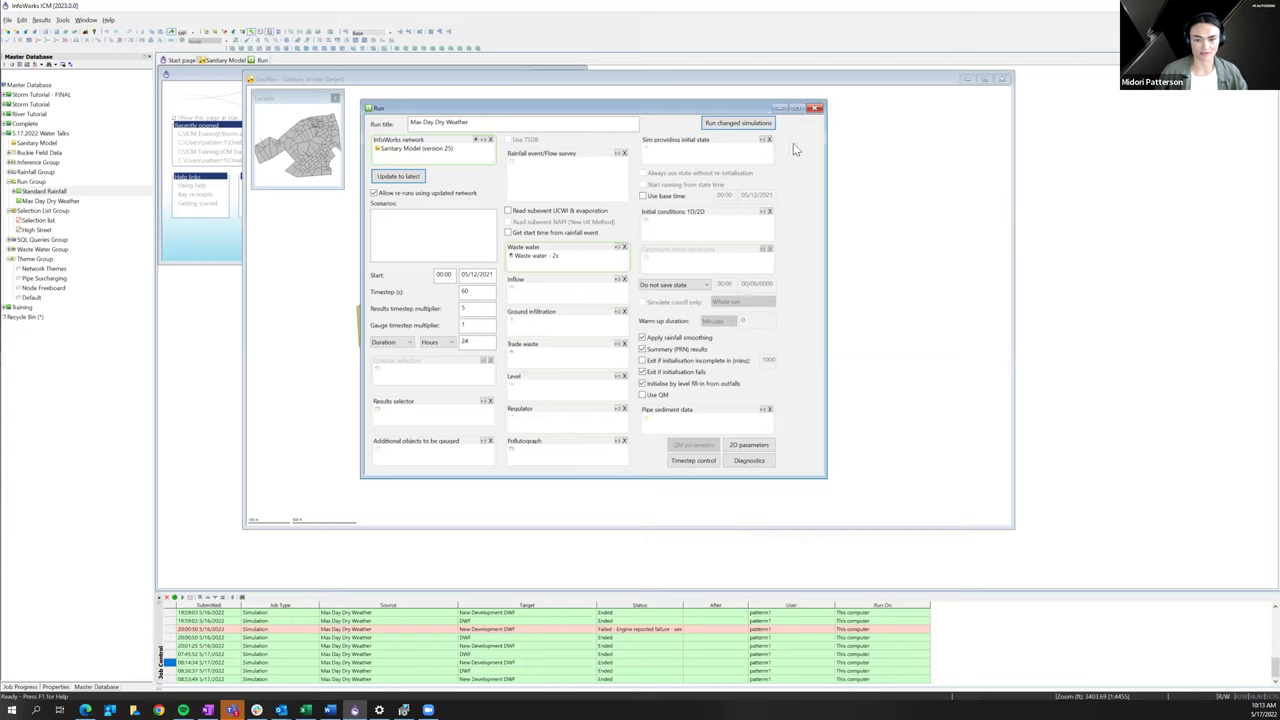
click(740, 123)
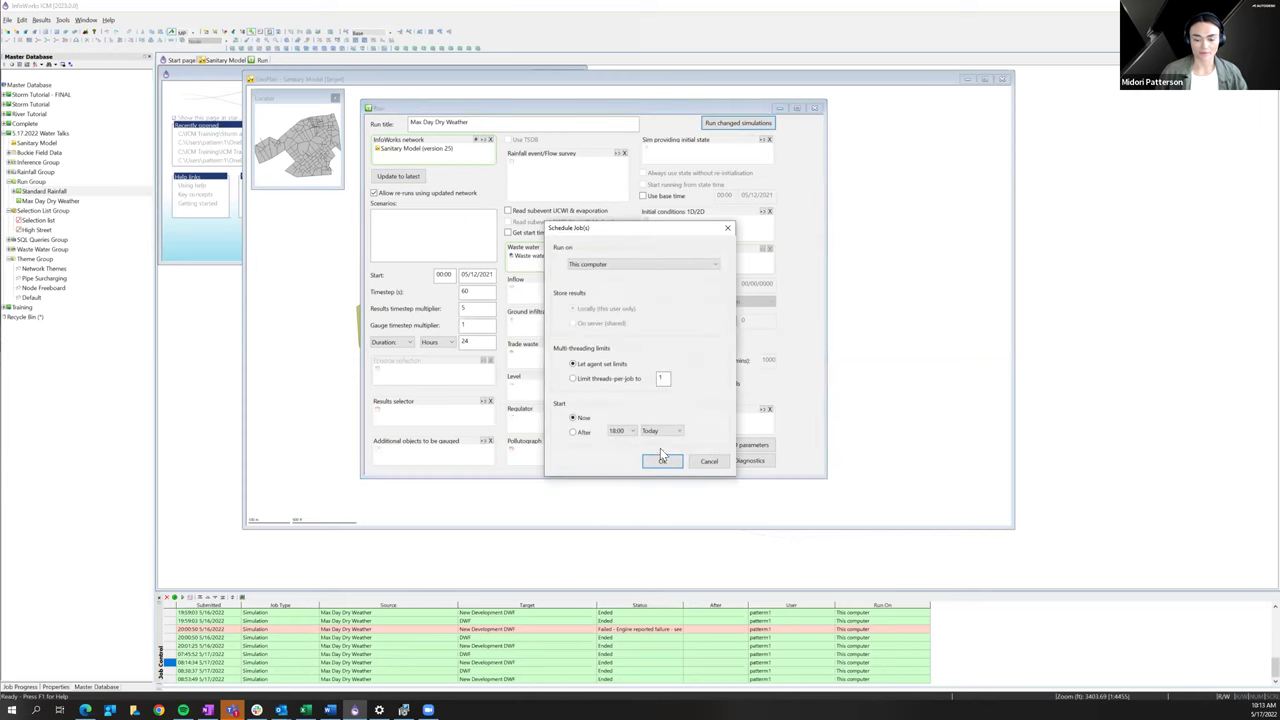
click(663, 461)
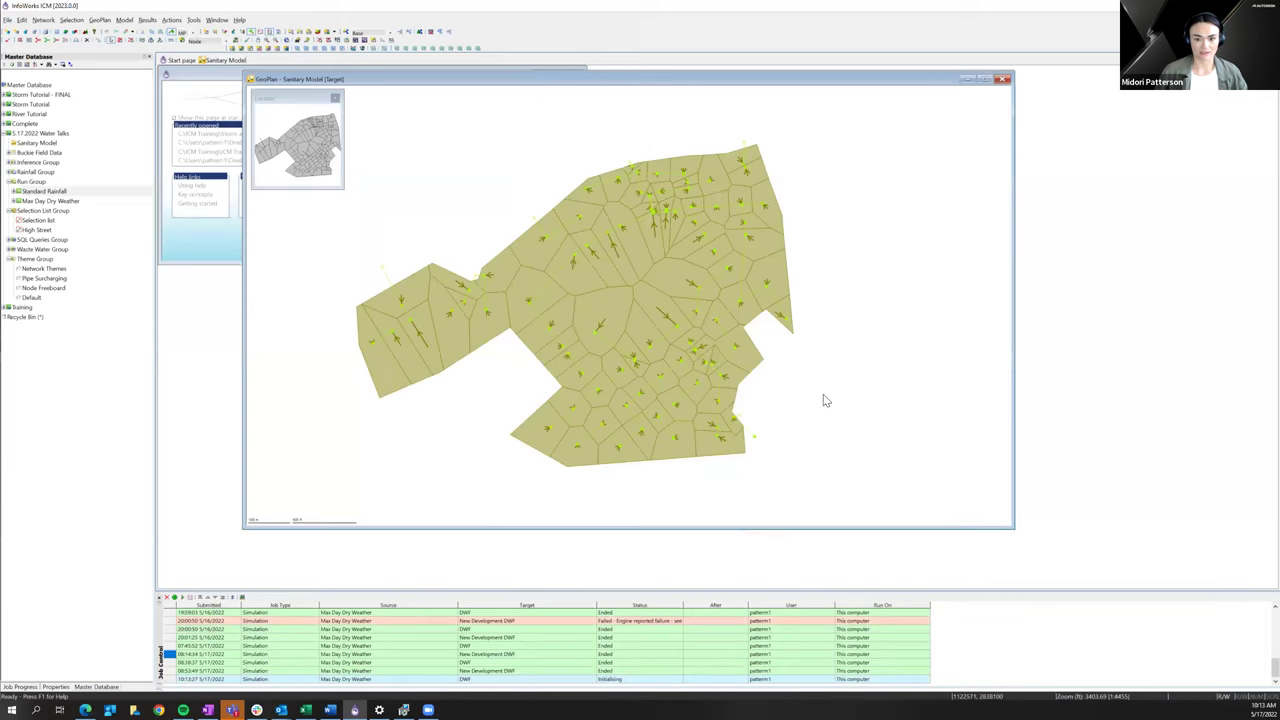
- Collapse the Theme Group, Selection List Group and Run Group in the 5.17.2022 Water Talks database tree
drag(393, 82, 380, 78)
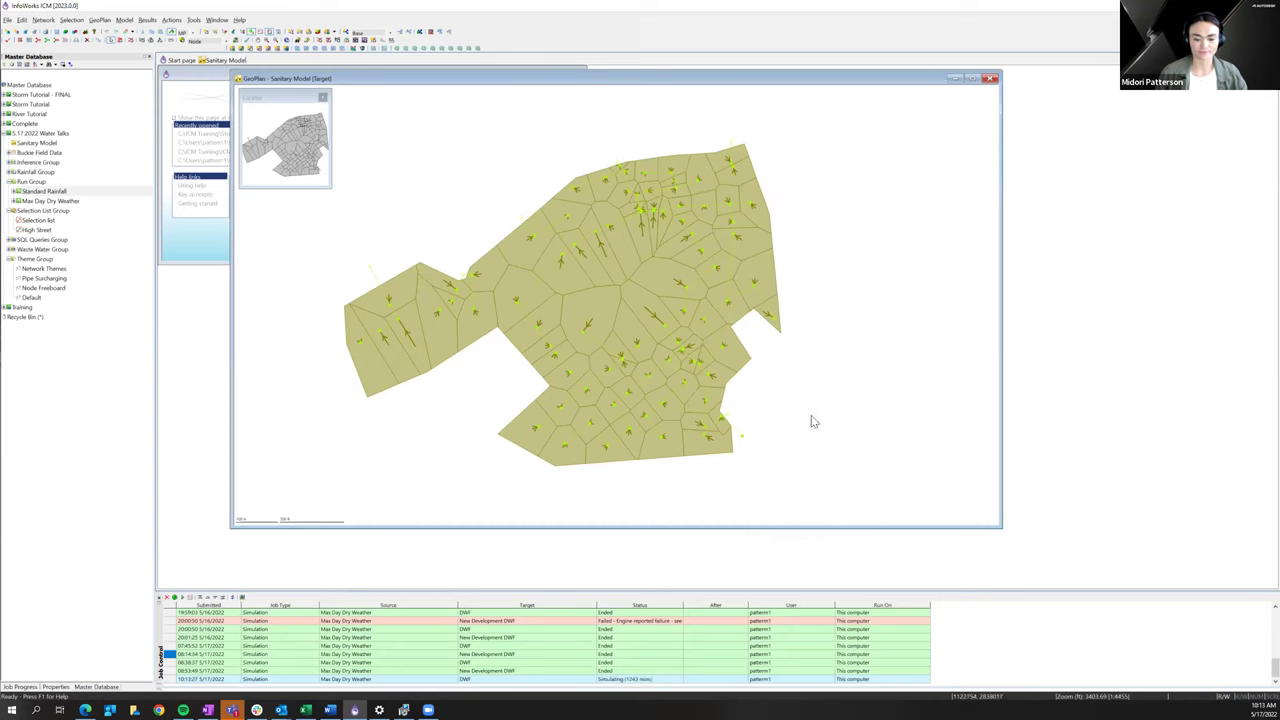
click(9, 260)
click(9, 211)
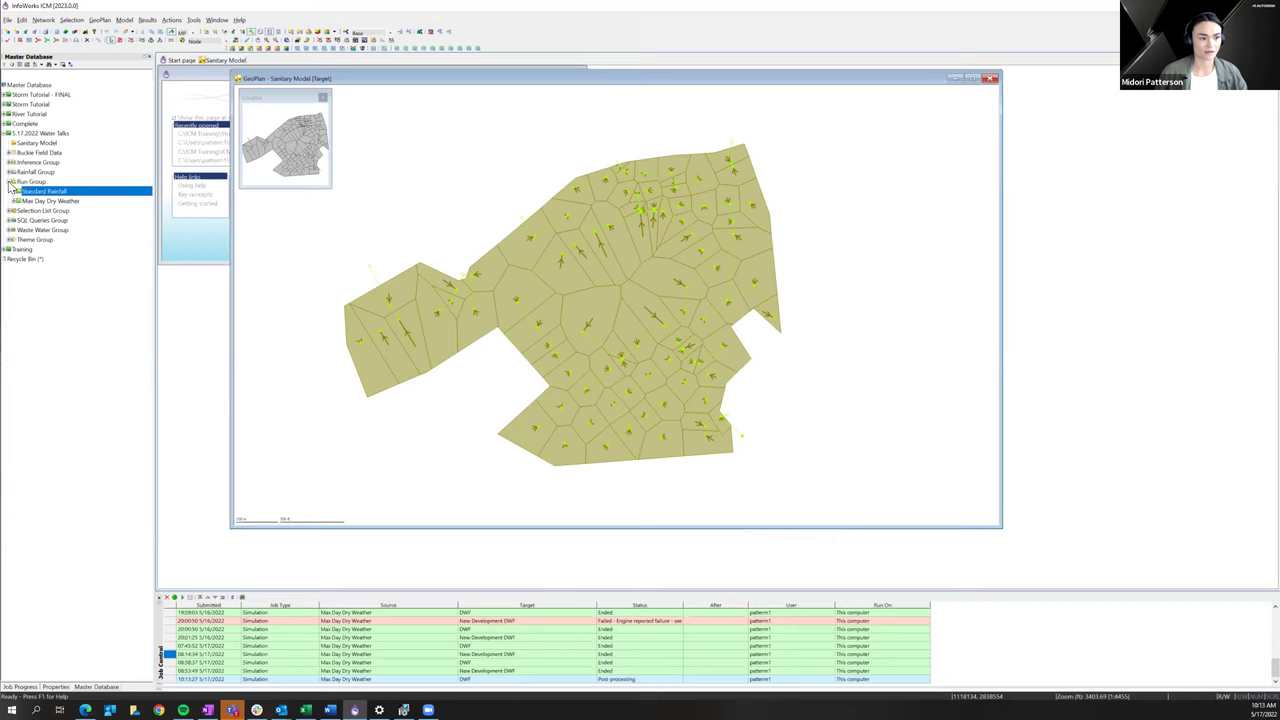
click(10, 183)
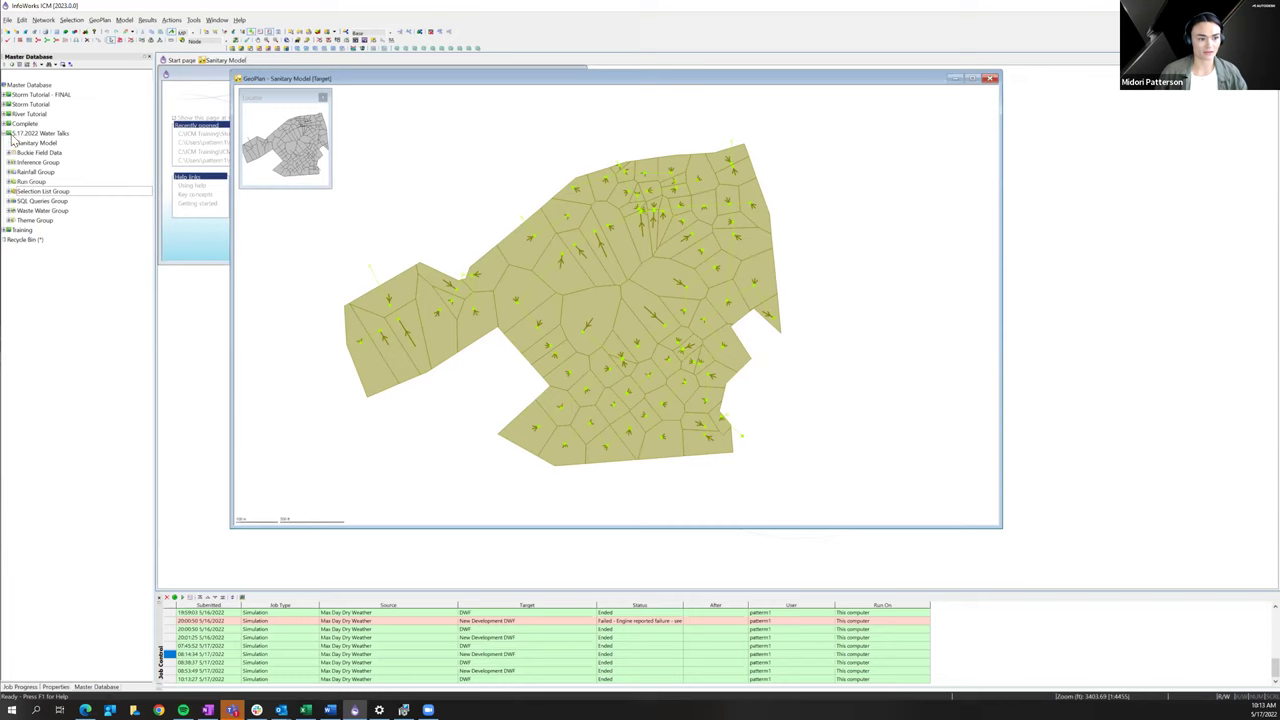
- Look through the contents of the SQL Queries Group and the Selection List Group, collapsing each again
click(10, 202)
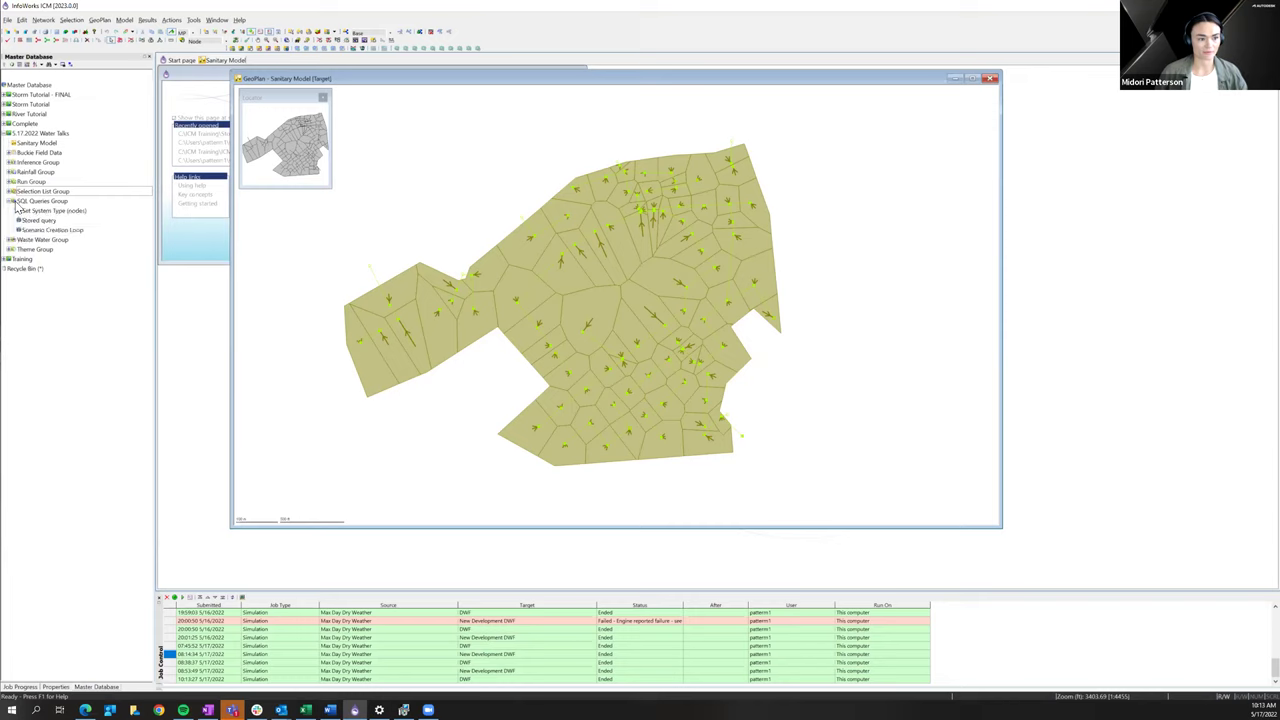
click(11, 200)
click(10, 192)
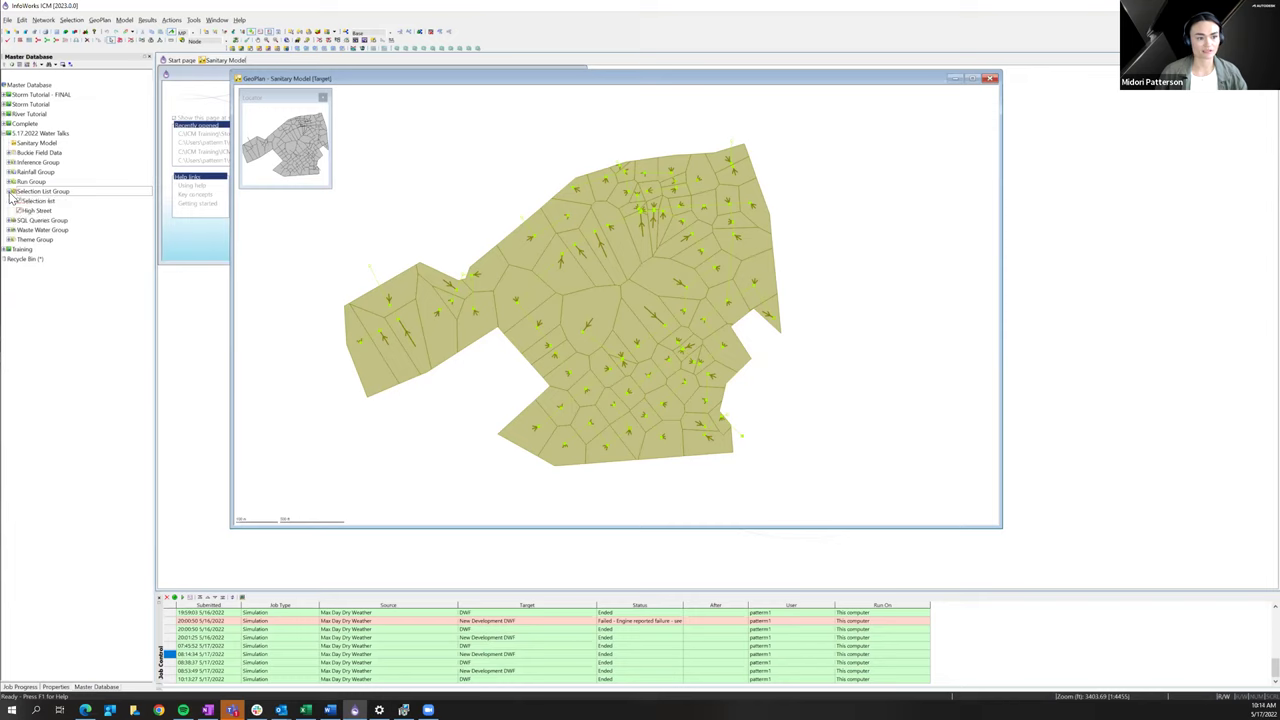
click(10, 192)
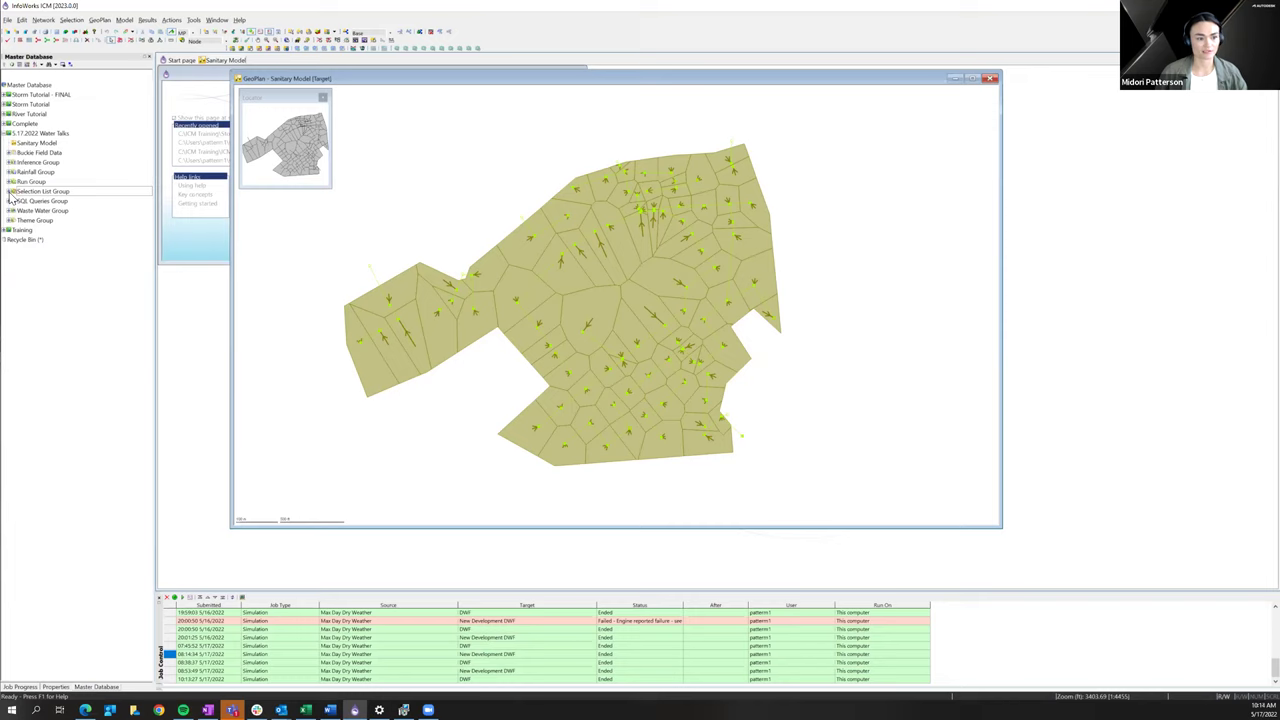
click(54, 222)
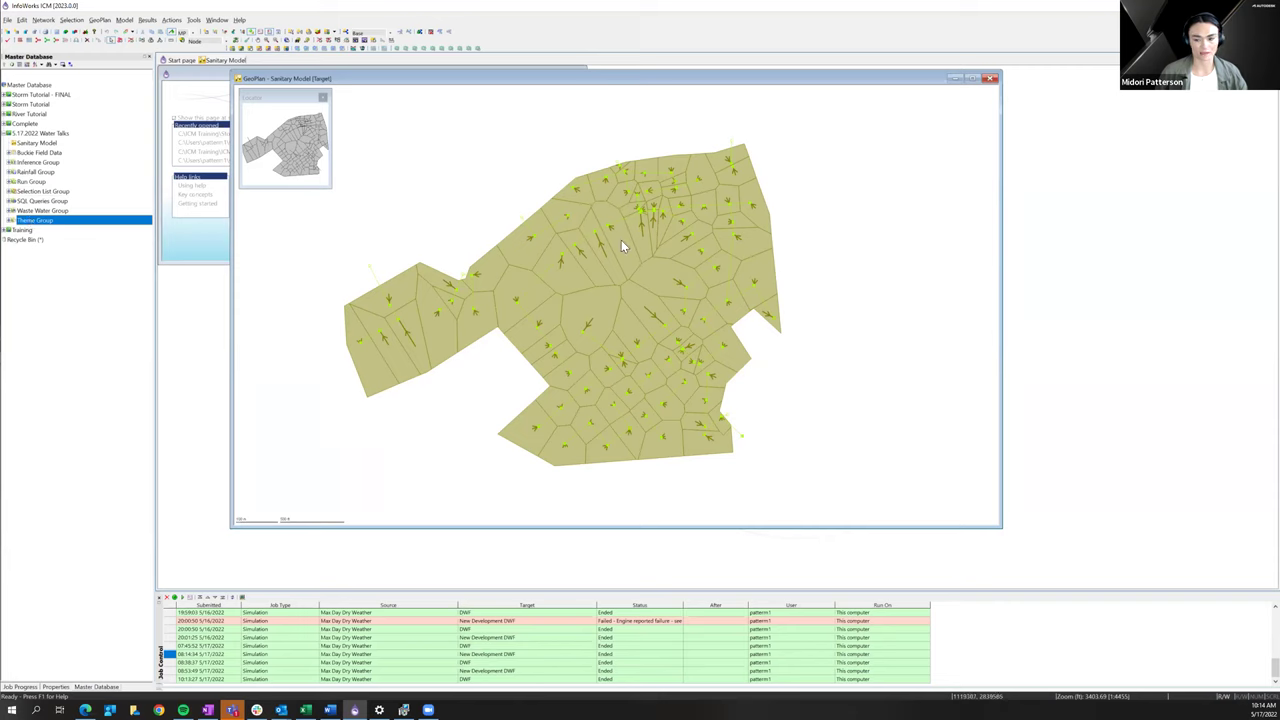
- Load the DWF results of the Max Day Dry Weather run onto the GeoPlan and set the displayed result time to 09:15:00
click(10, 181)
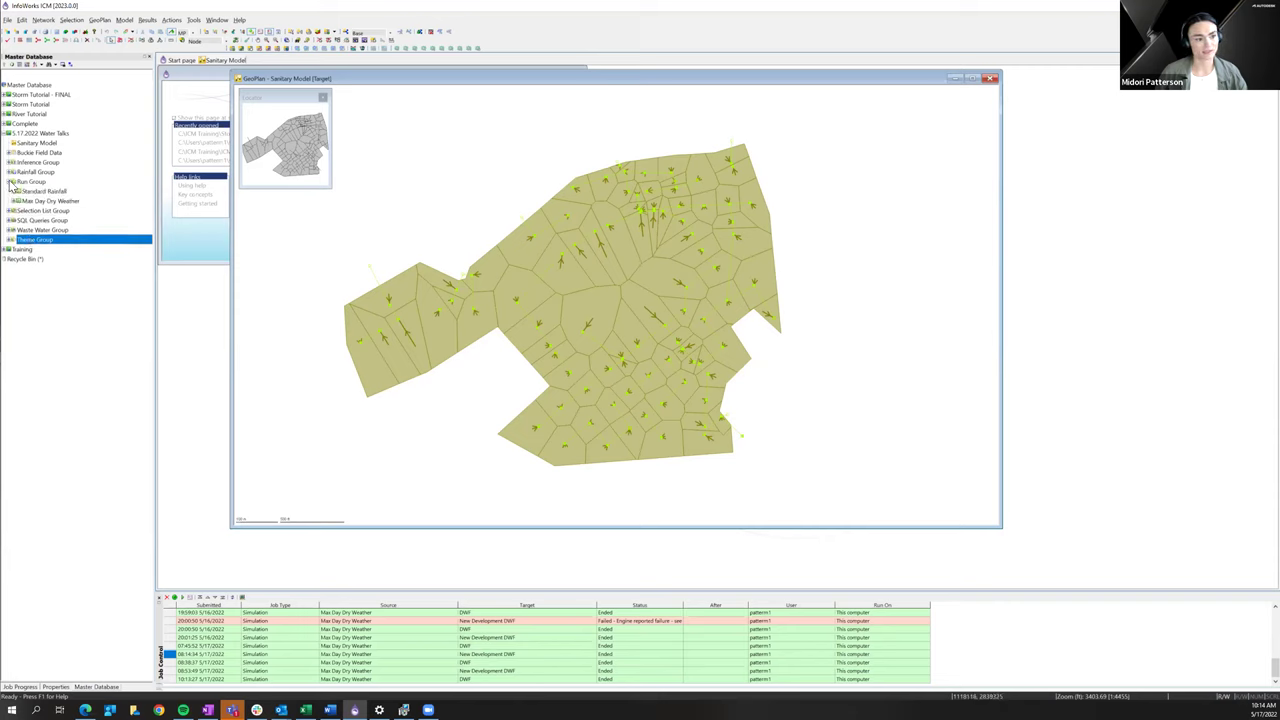
click(16, 201)
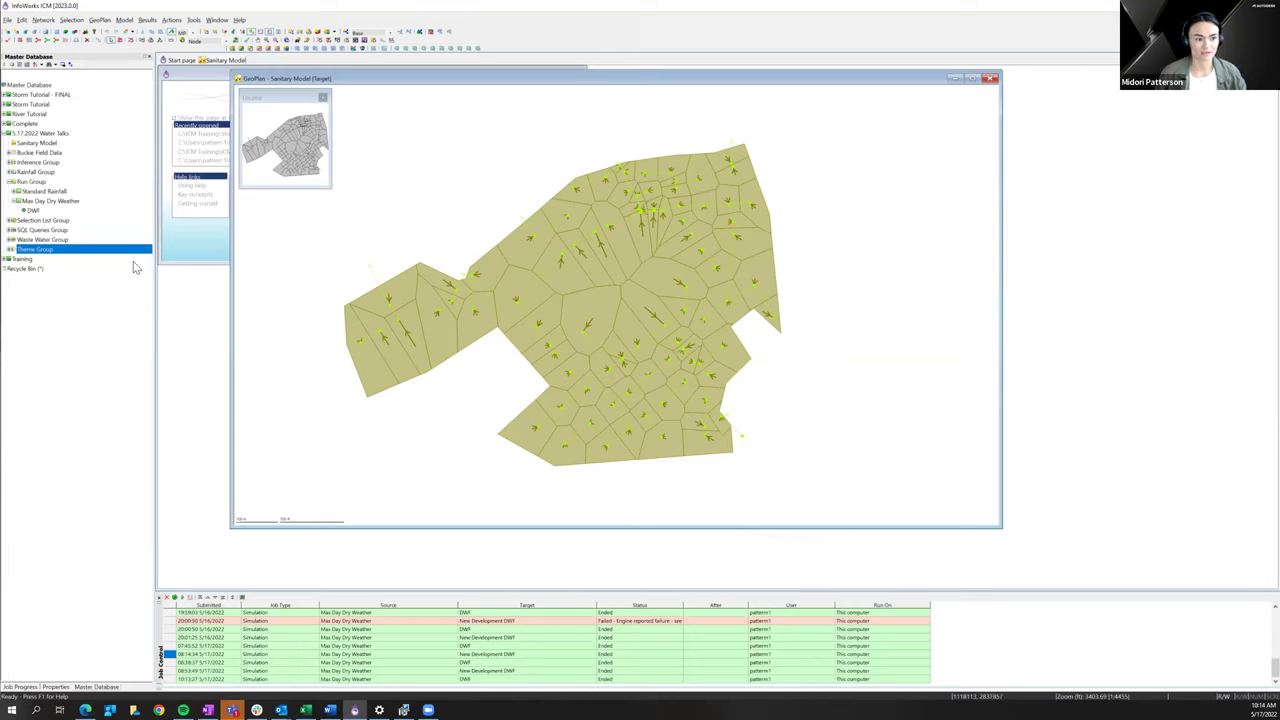
drag(33, 210, 478, 177)
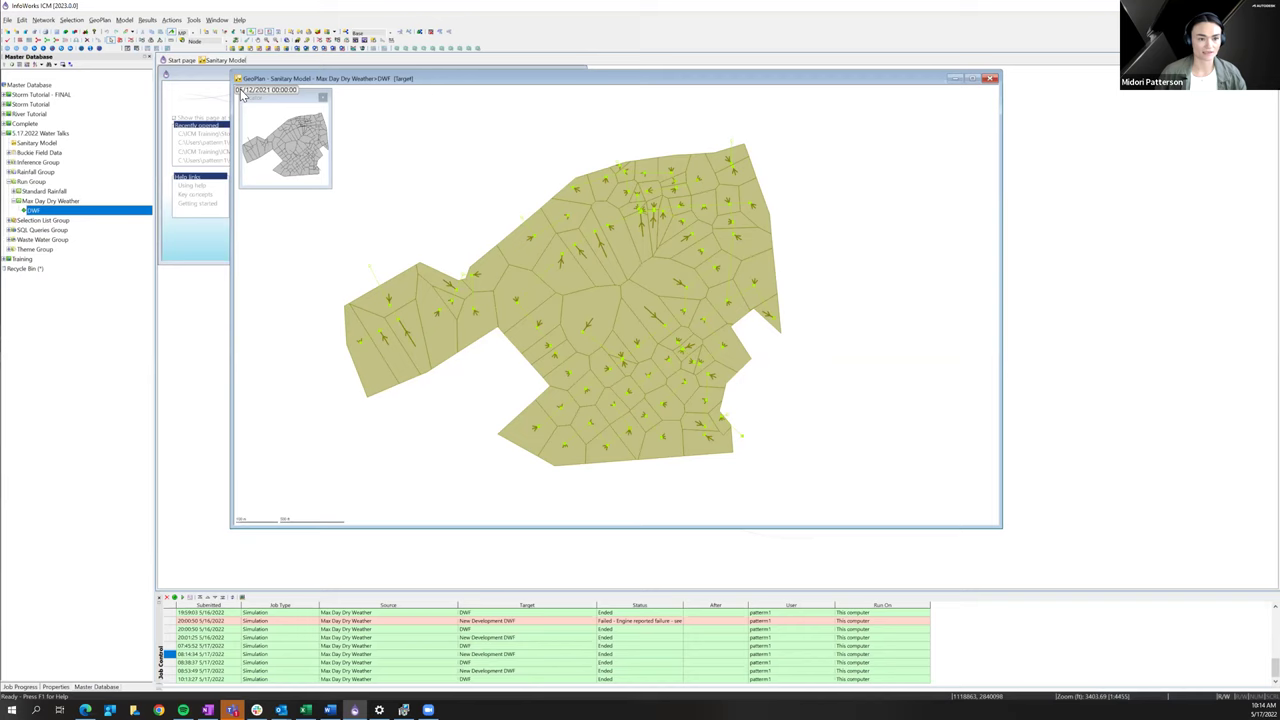
drag(302, 97, 300, 117)
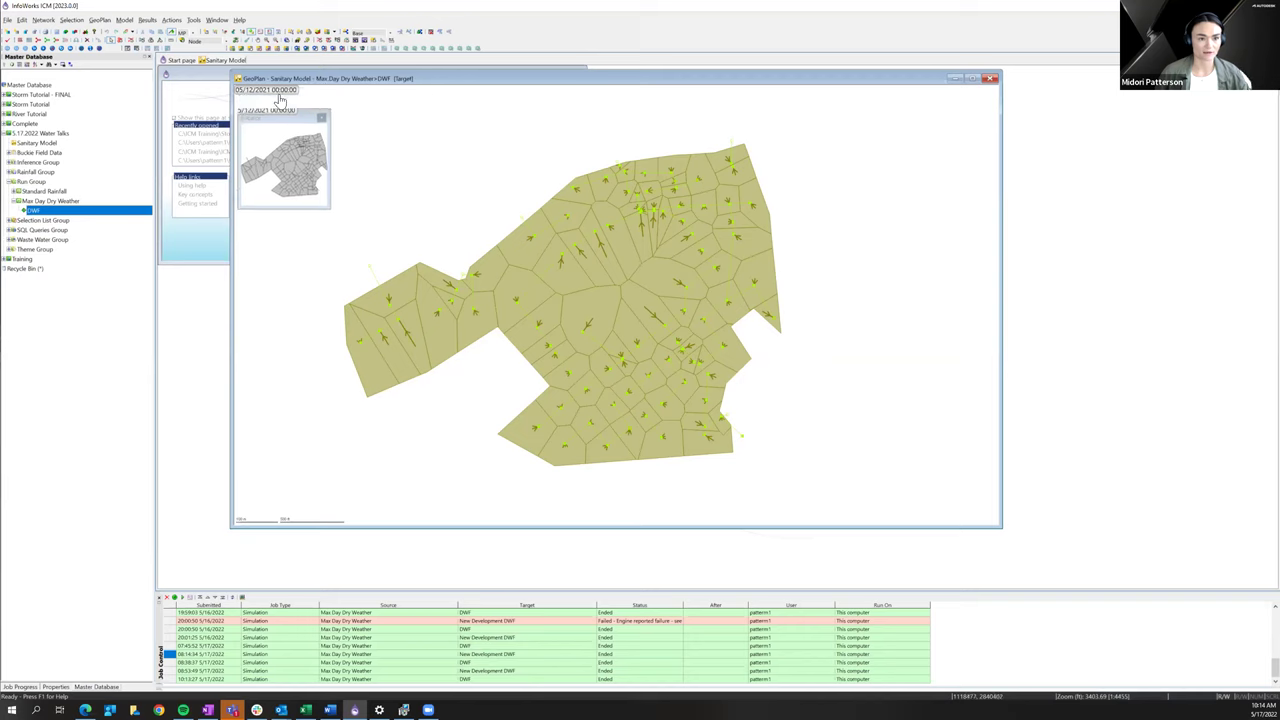
click(281, 97)
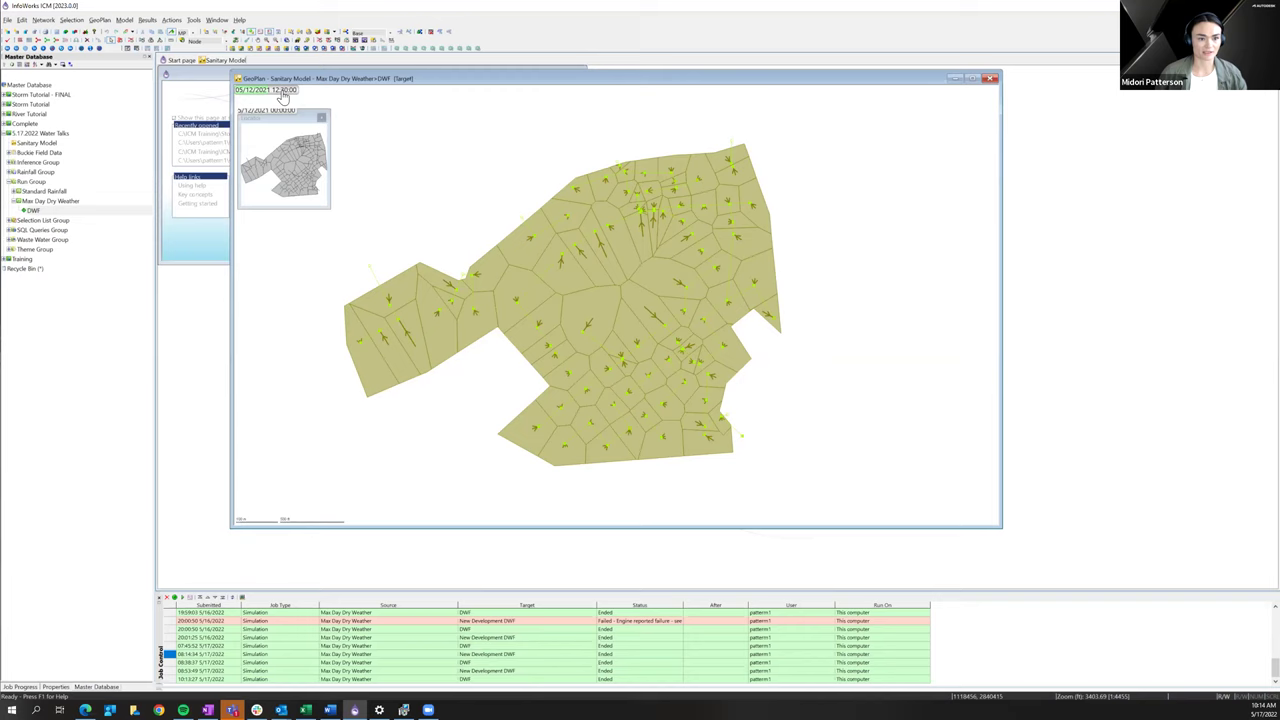
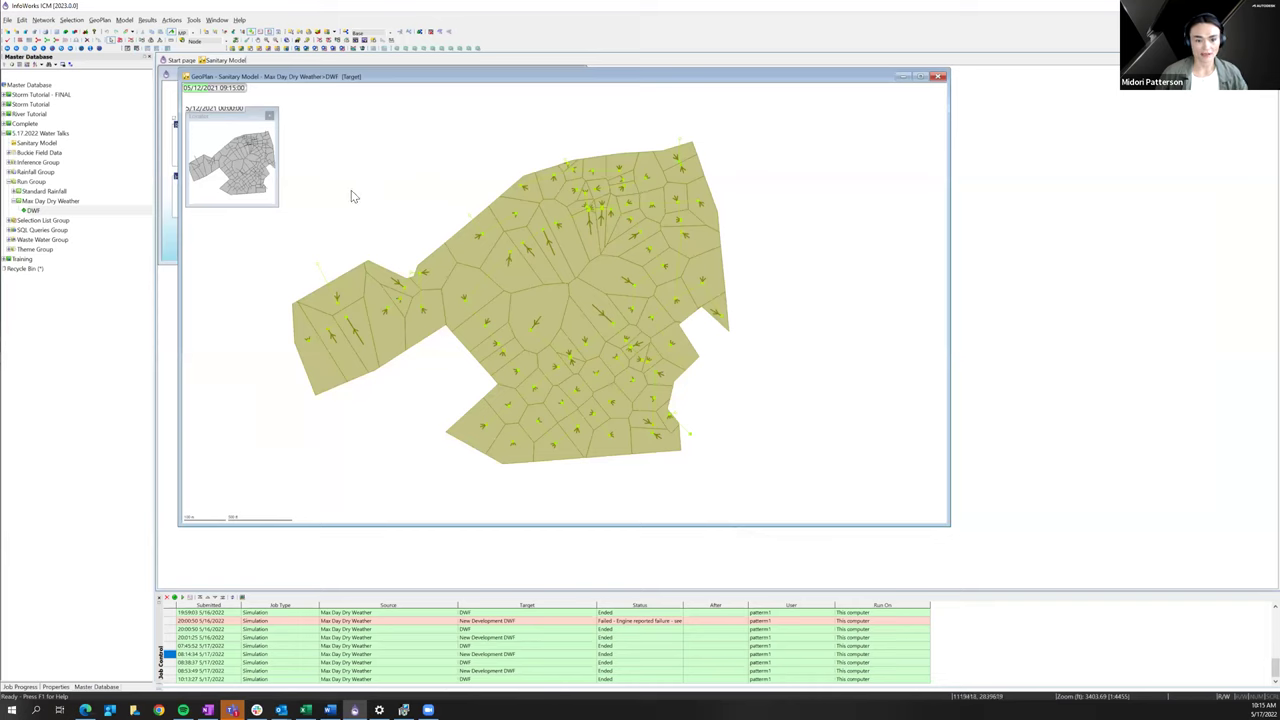
- Inspect the conduit layer's System Type theme in the GeoPlan properties and themes, and close them without changes
right_click(391, 143)
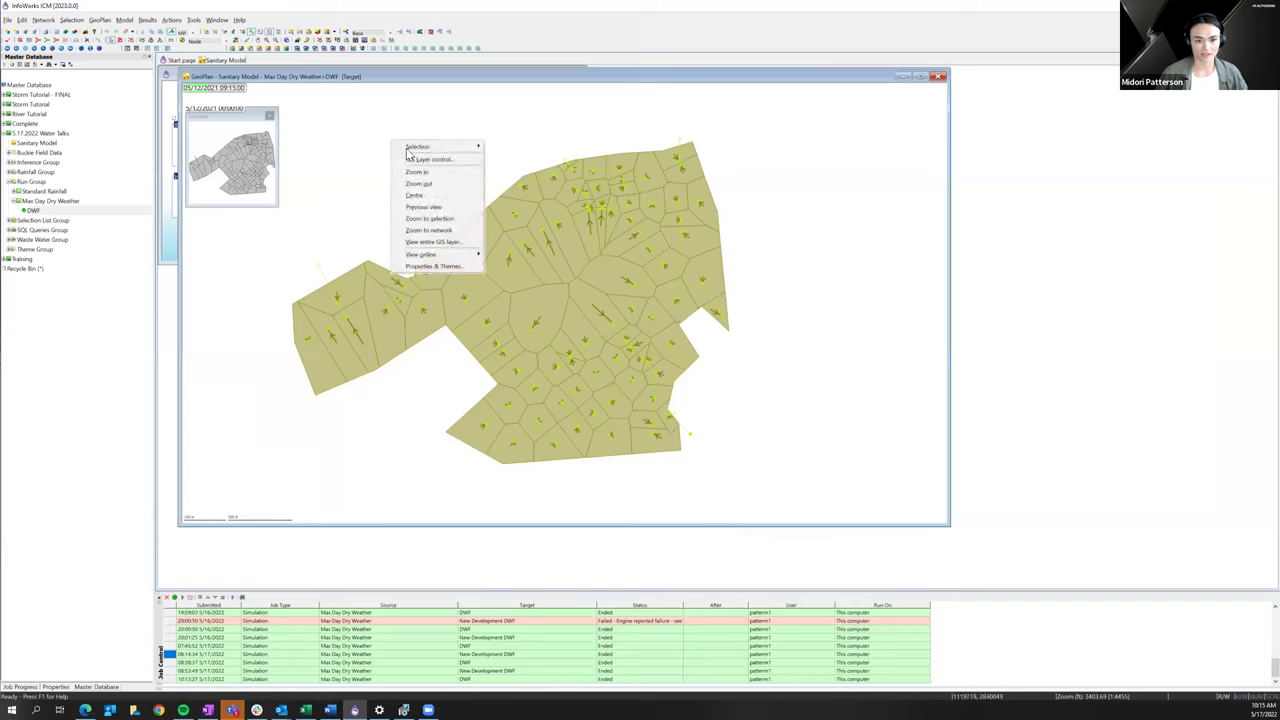
click(444, 267)
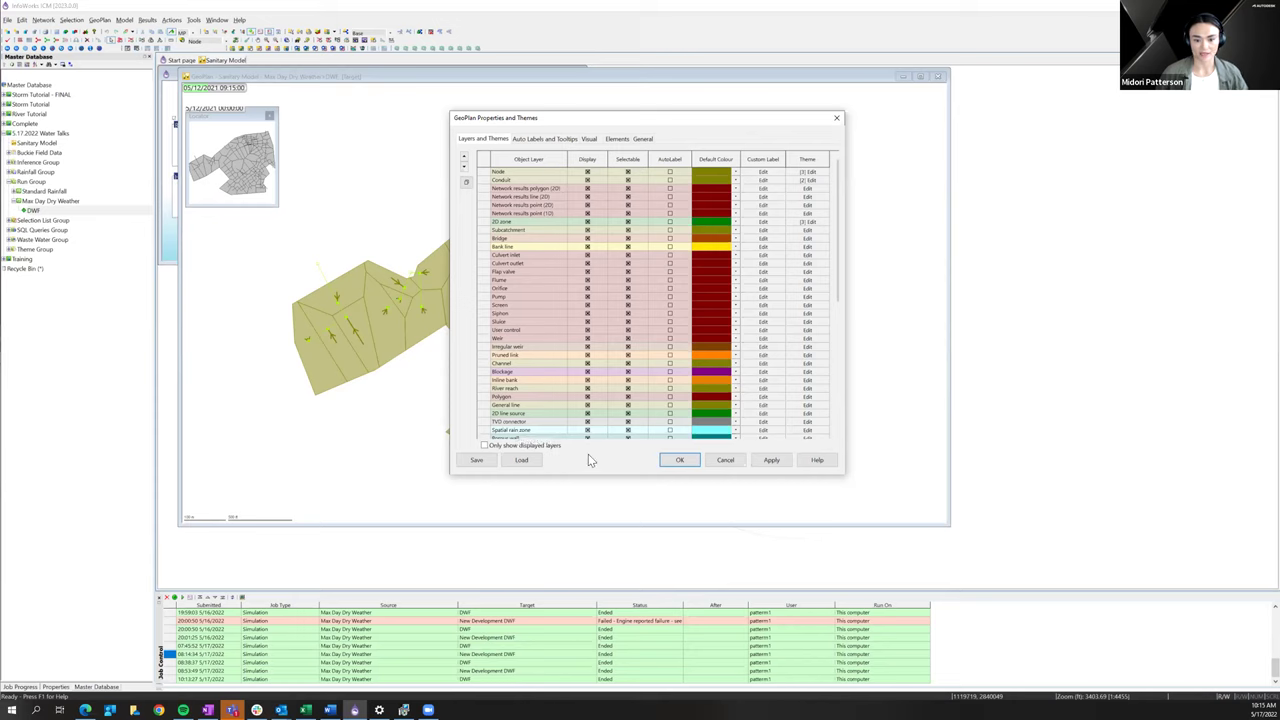
click(818, 181)
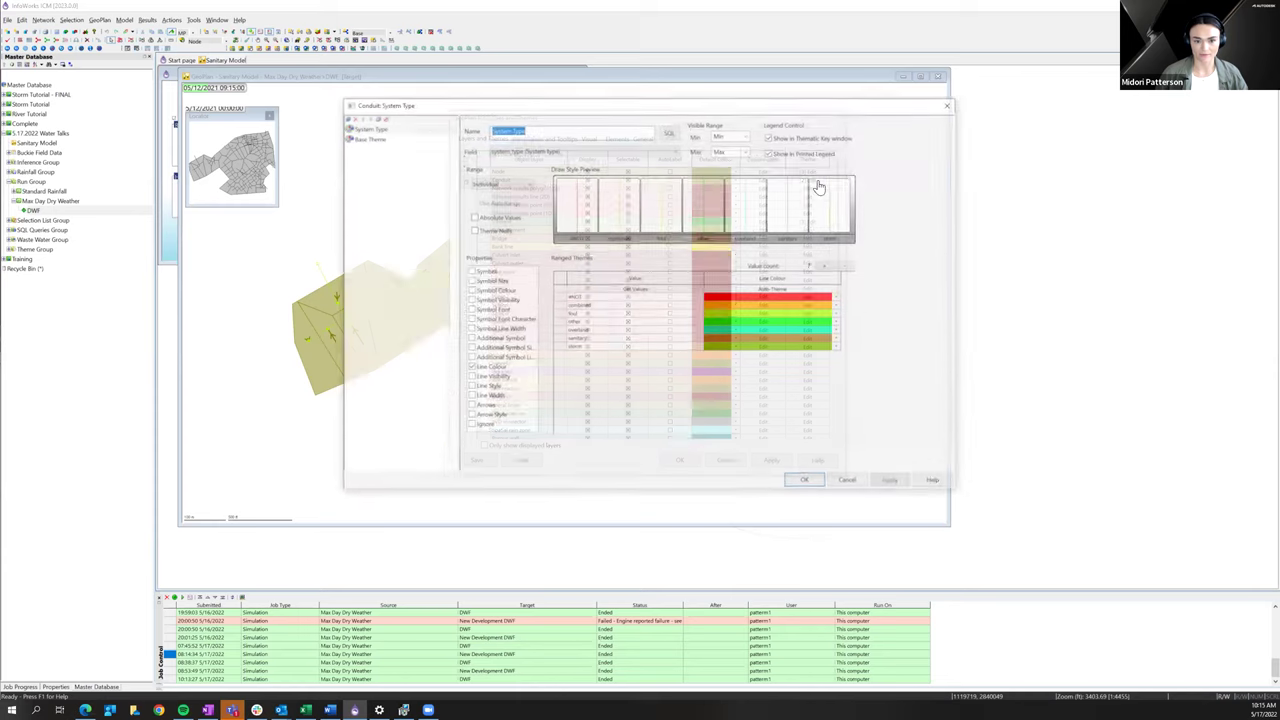
click(806, 481)
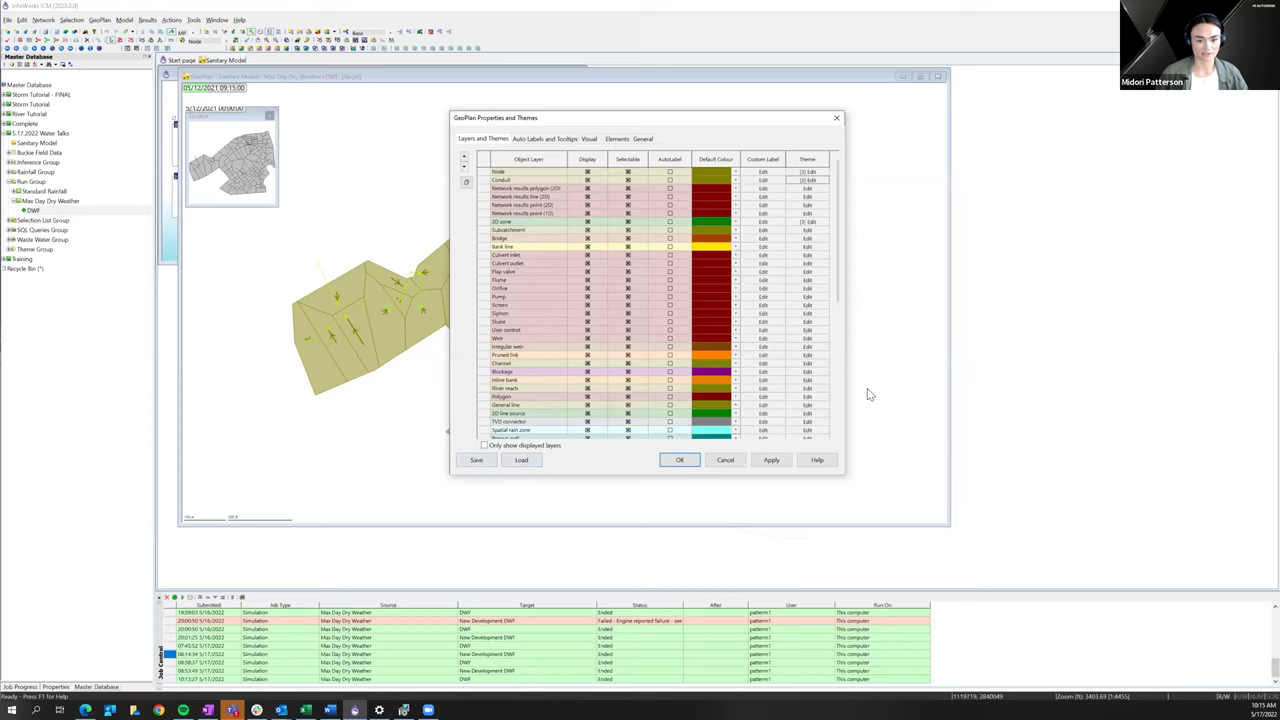
click(725, 461)
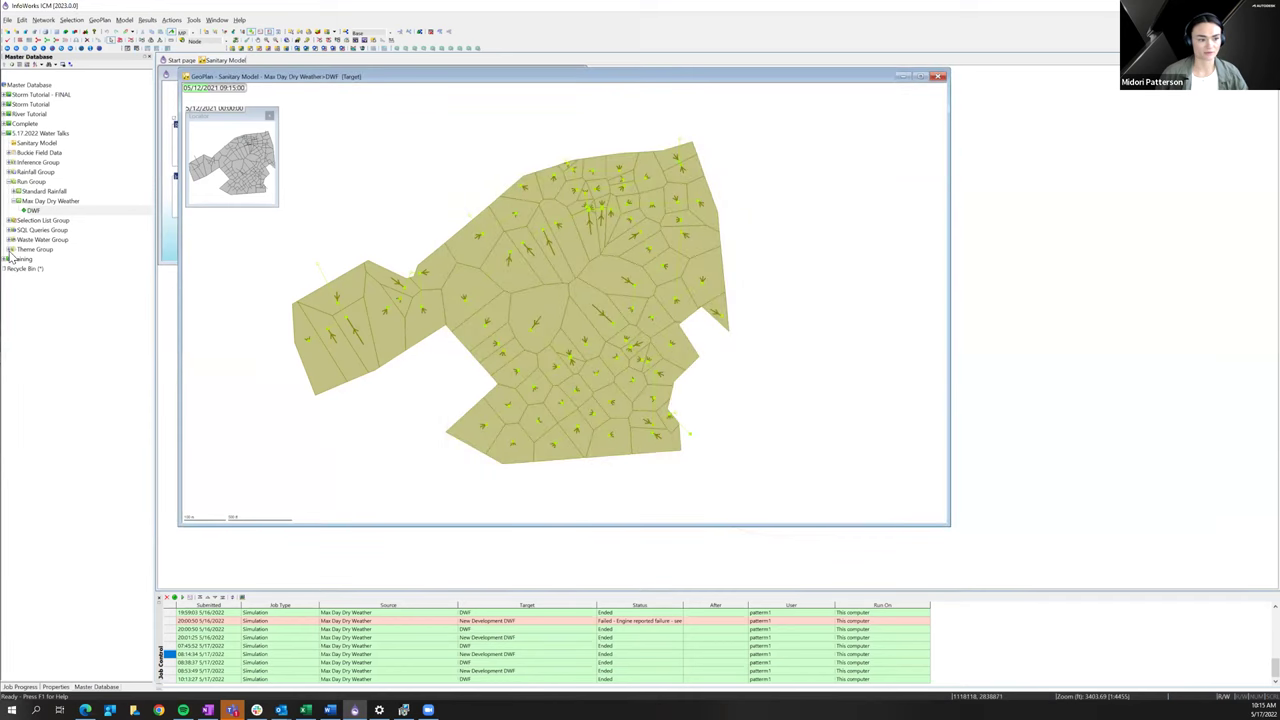
- Apply the Pipe Surcharging theme from the Theme Group to the DWF results GeoPlan and make the GeoPlan window slightly taller
click(9, 249)
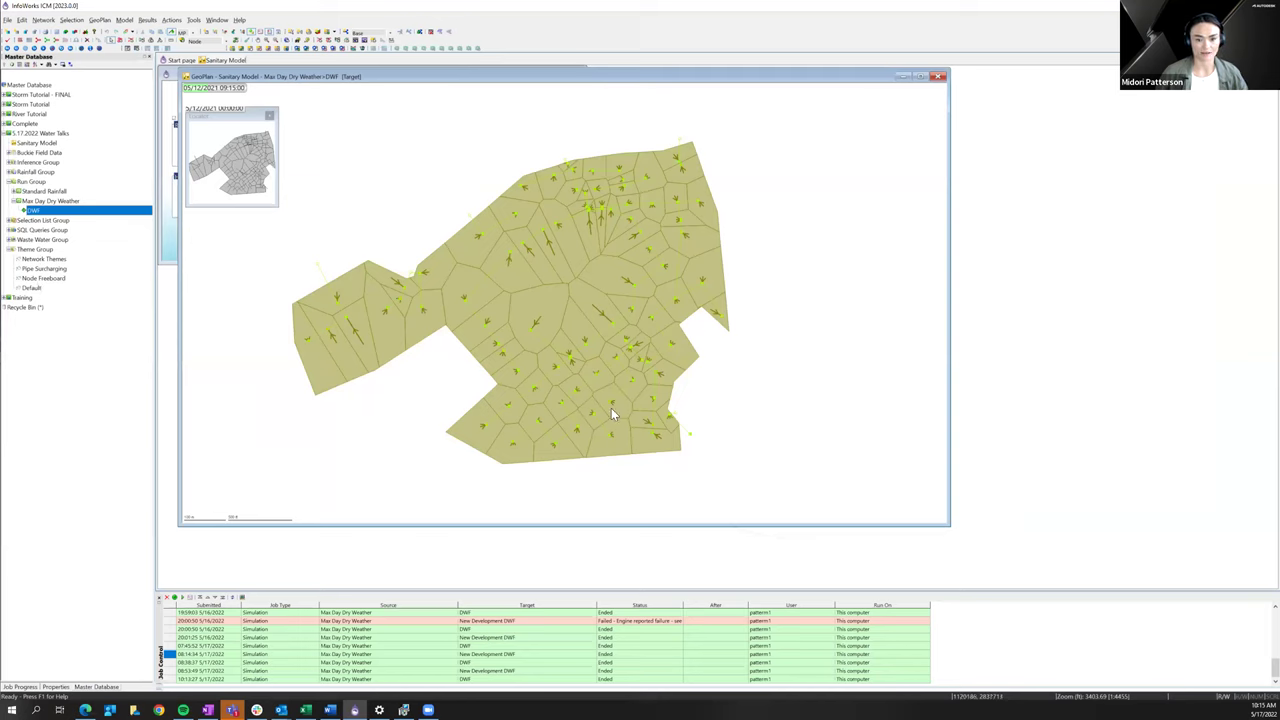
drag(60, 268, 406, 218)
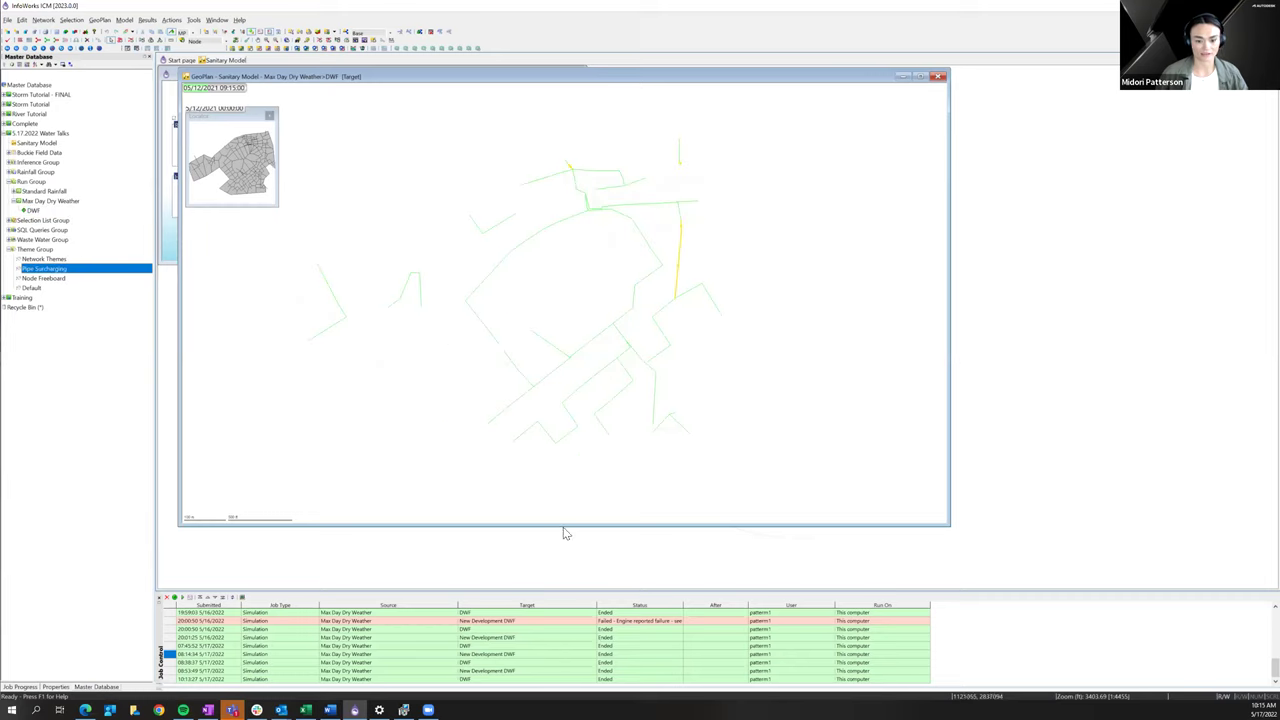
drag(563, 527, 563, 536)
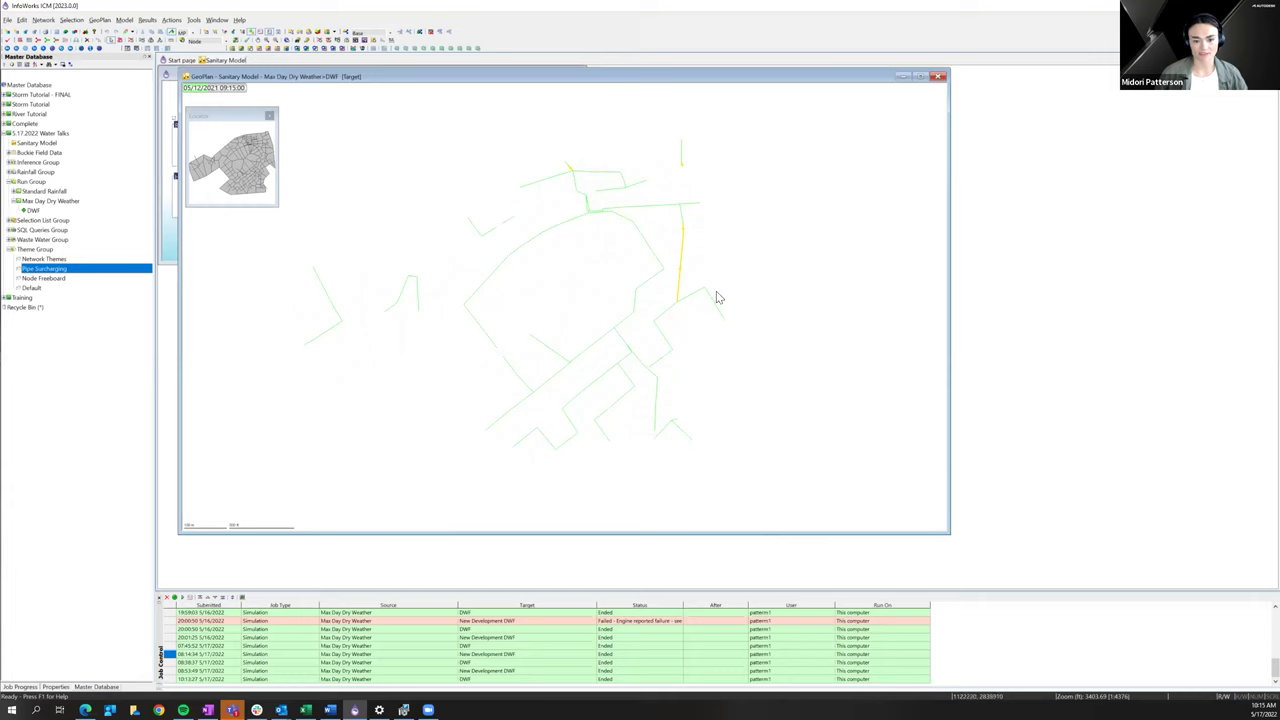
click(779, 230)
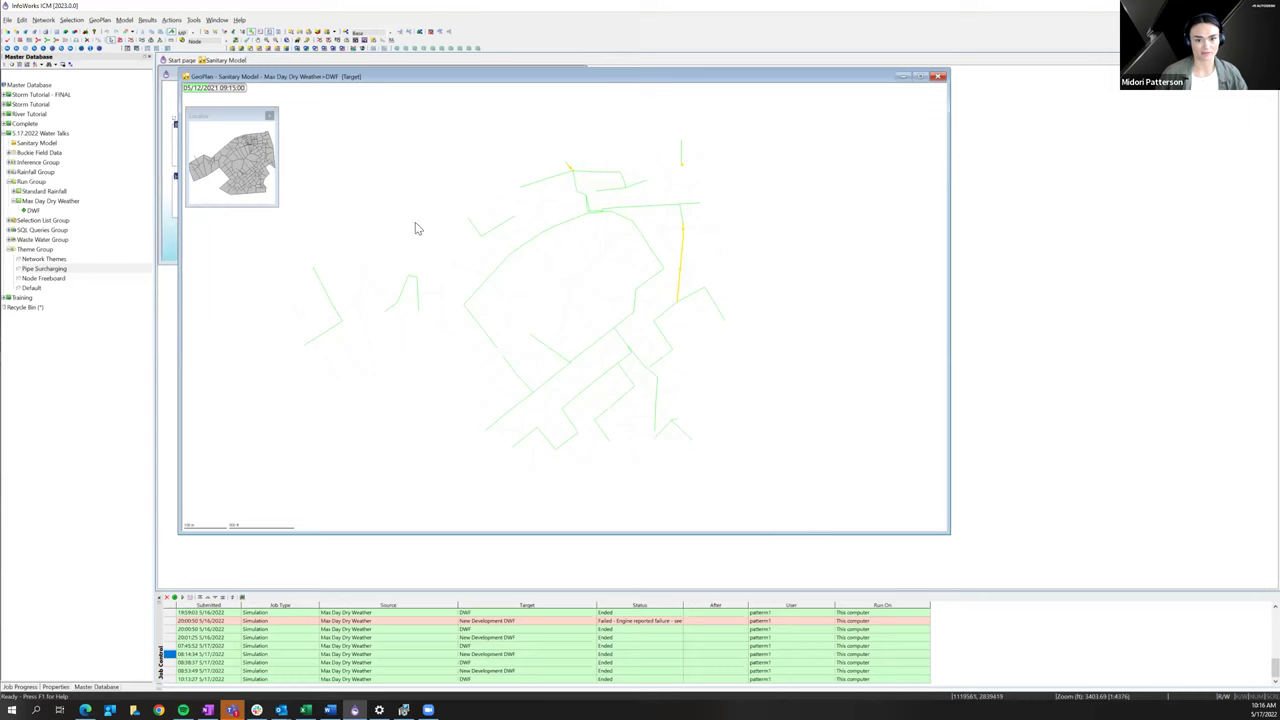
click(48, 279)
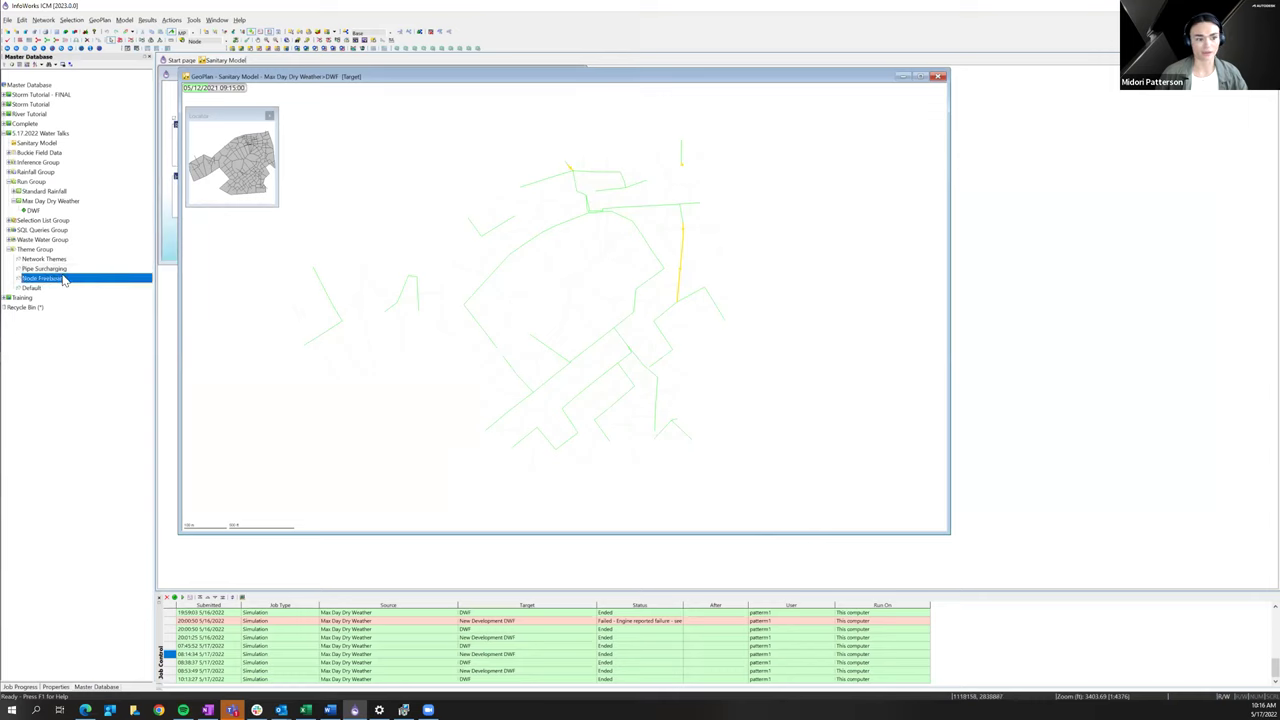
click(58, 269)
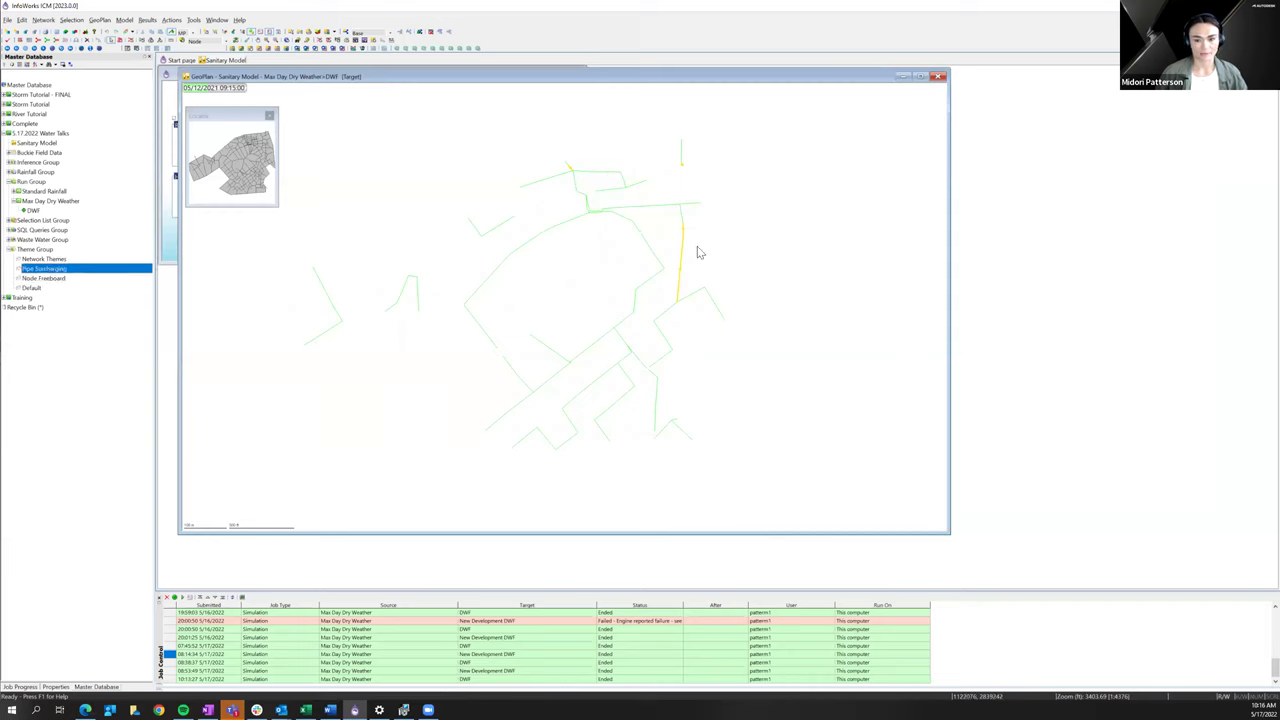
- Open the conduit layer's Surcharge theme from the GeoPlan properties and themes, moving the dialogs to a convenient place
right_click(440, 152)
click(492, 275)
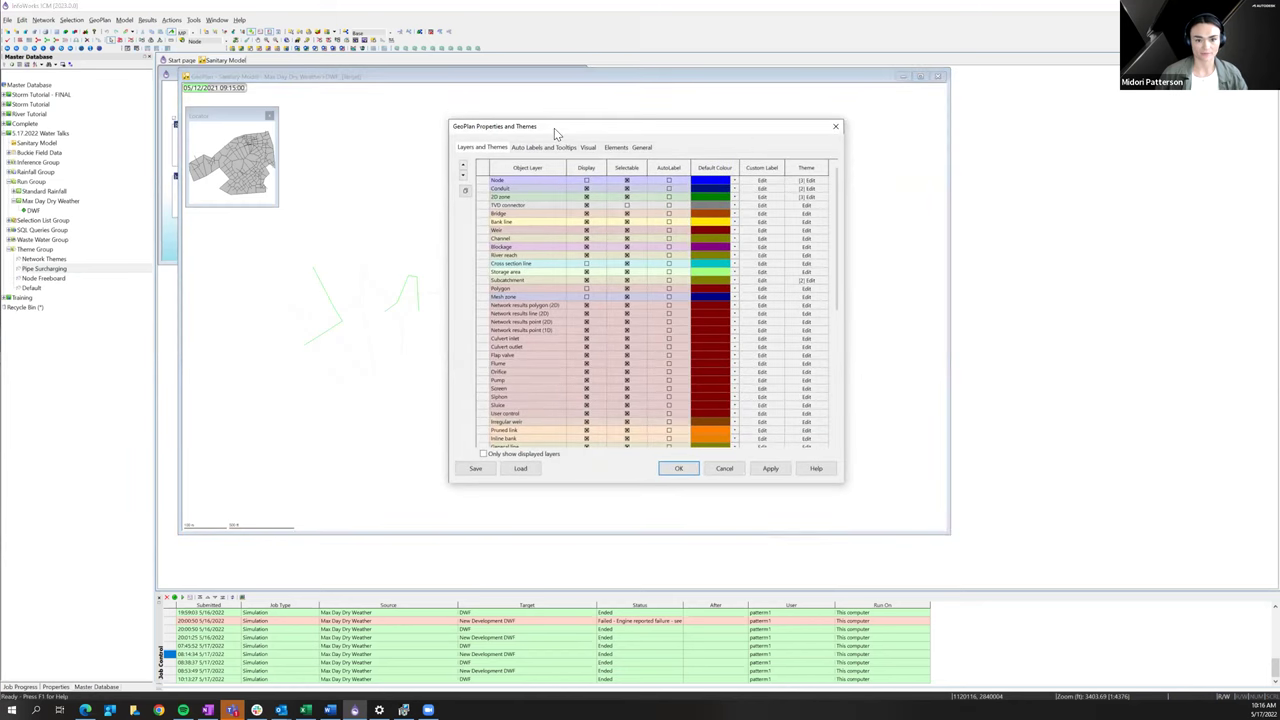
drag(554, 128, 731, 154)
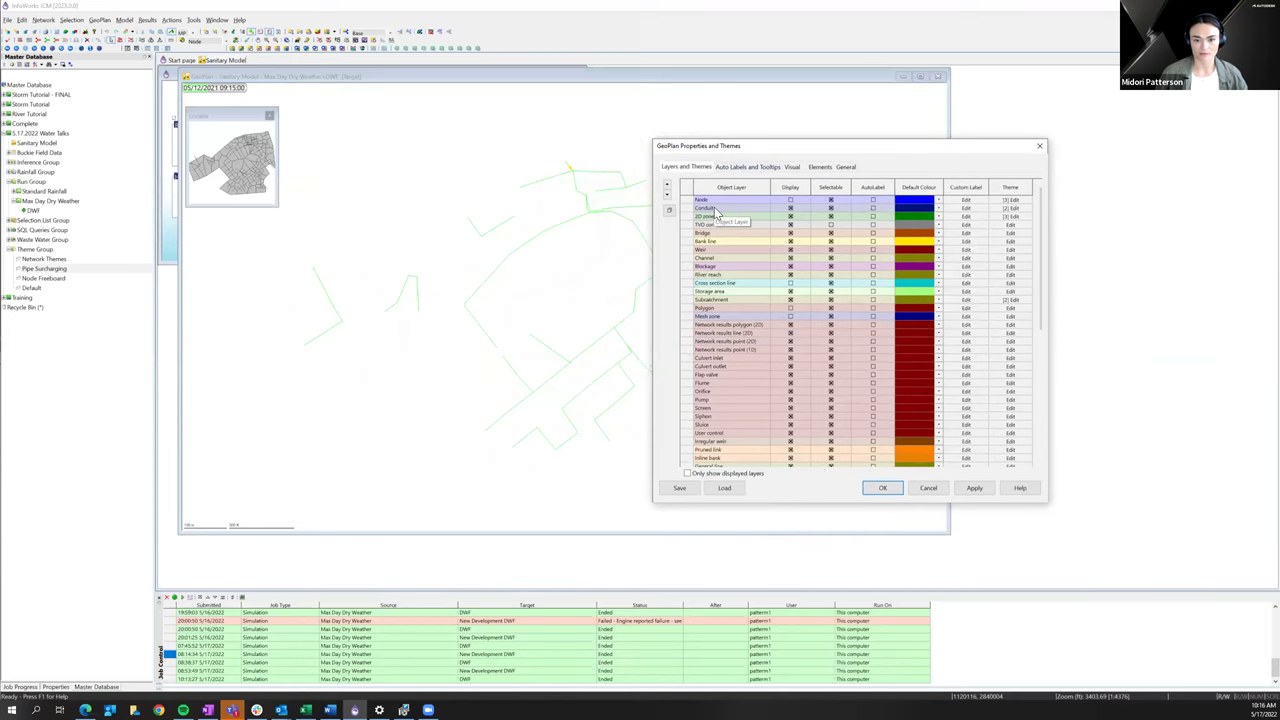
click(720, 213)
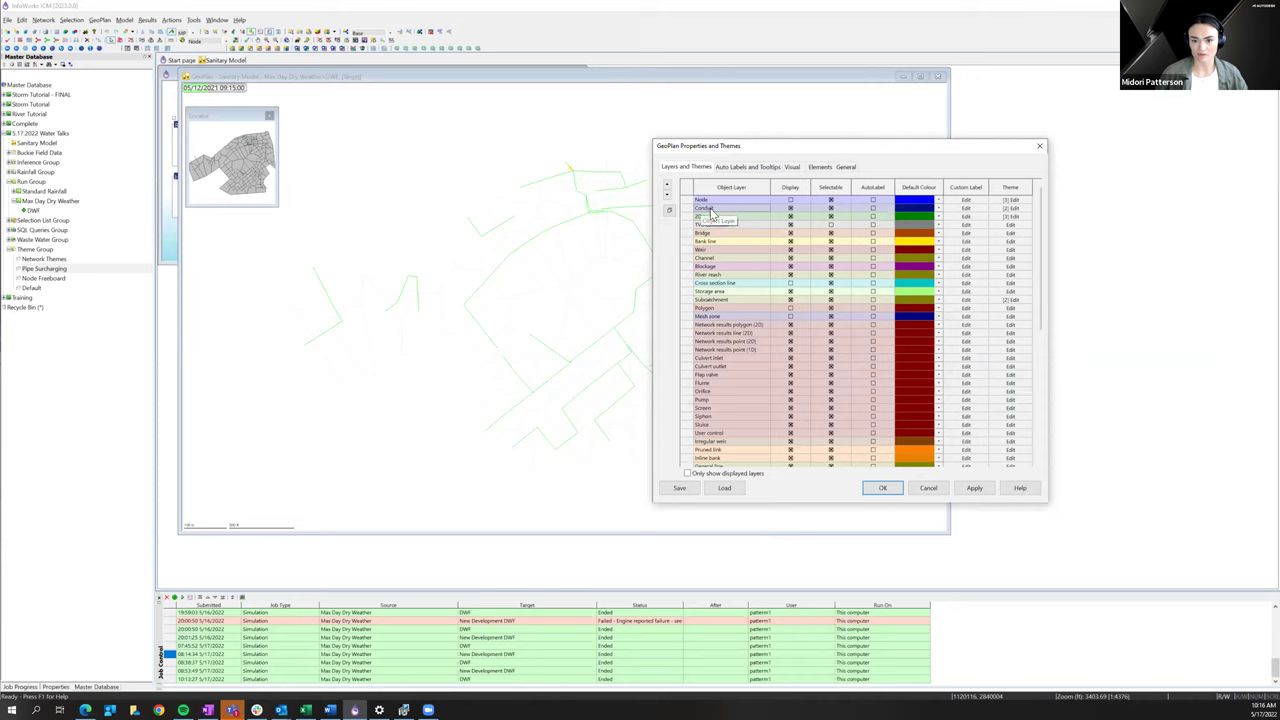
click(1016, 208)
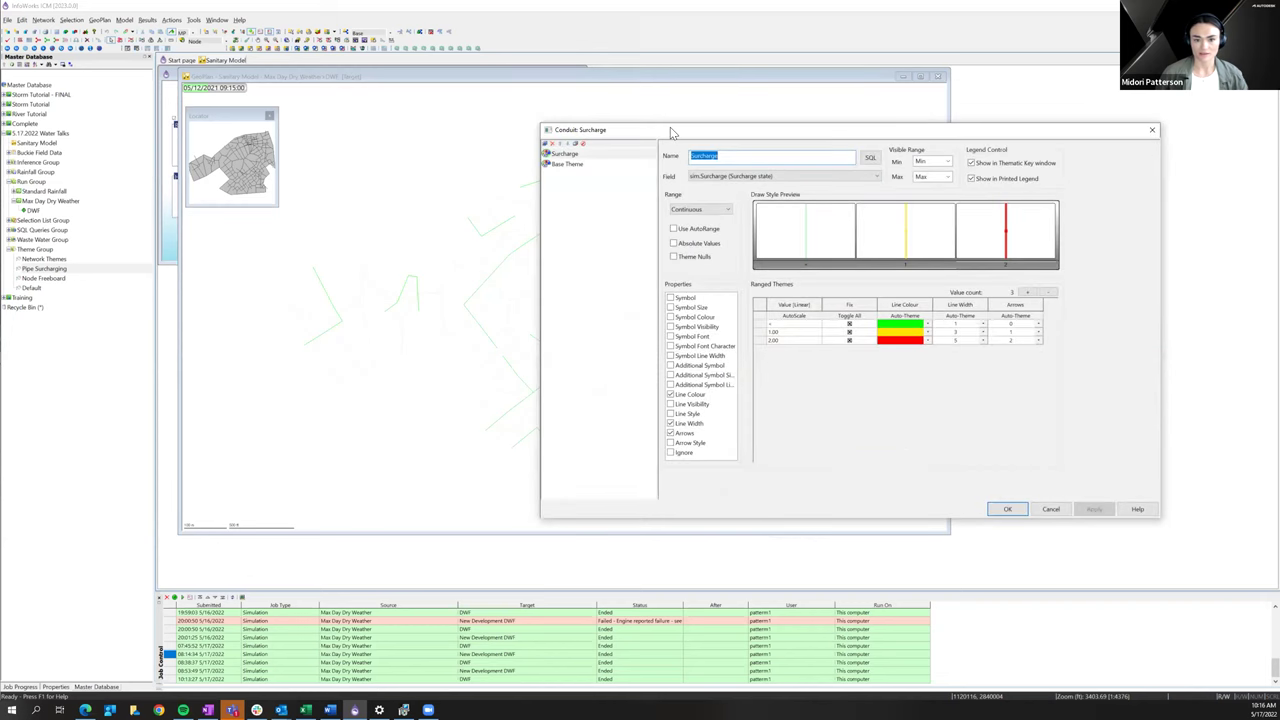
drag(590, 130, 510, 126)
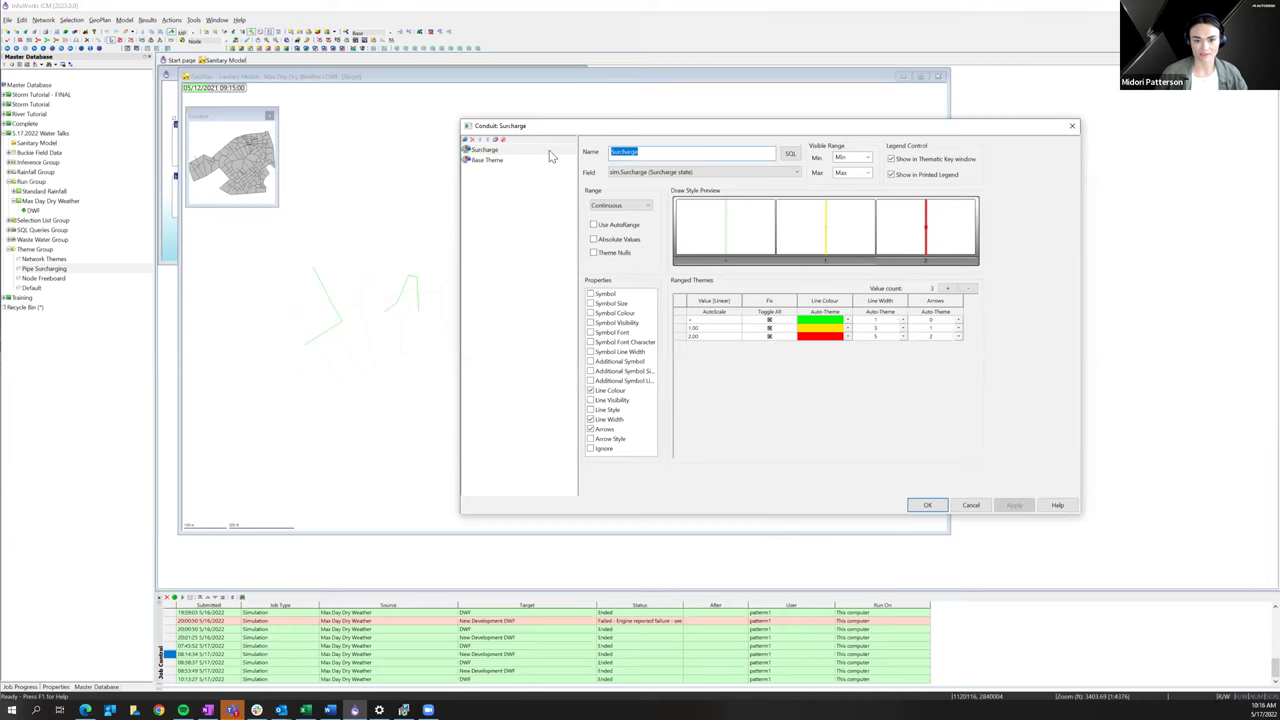
drag(677, 131, 651, 133)
click(648, 155)
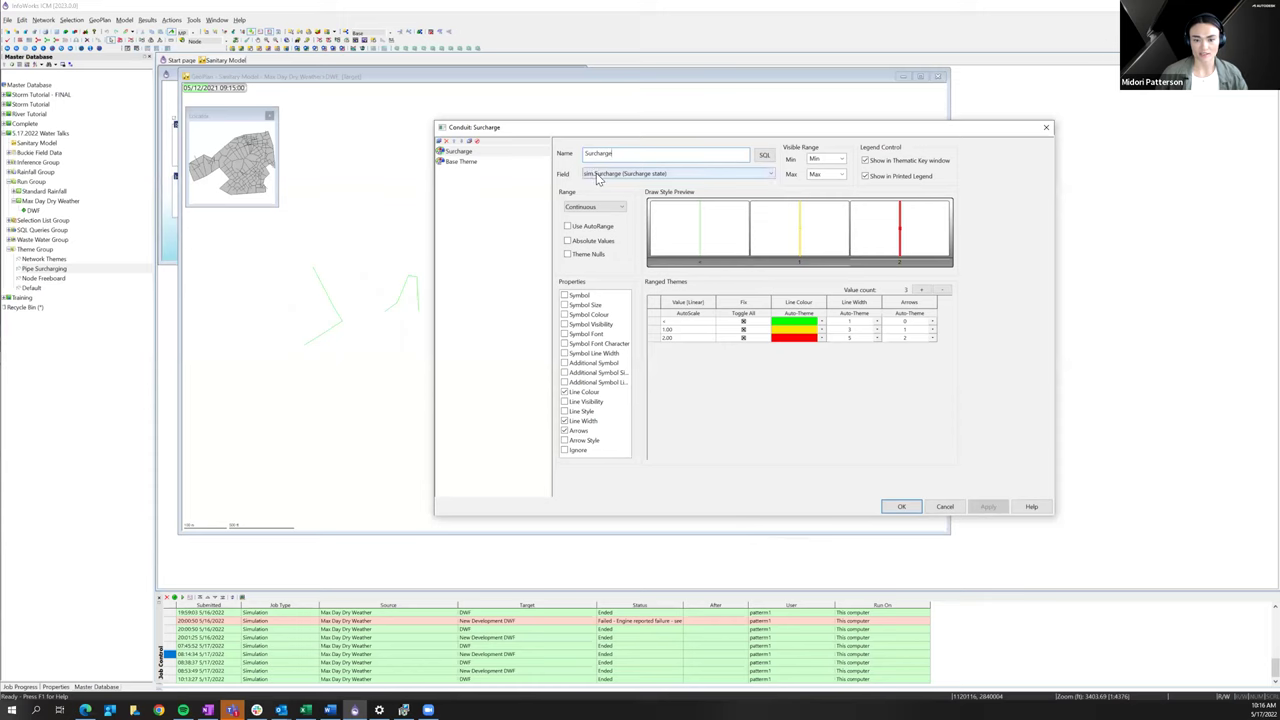
- Look through the fields available for the Surcharge theme, keeping sim.Surcharge (Surcharge state) selected
click(598, 176)
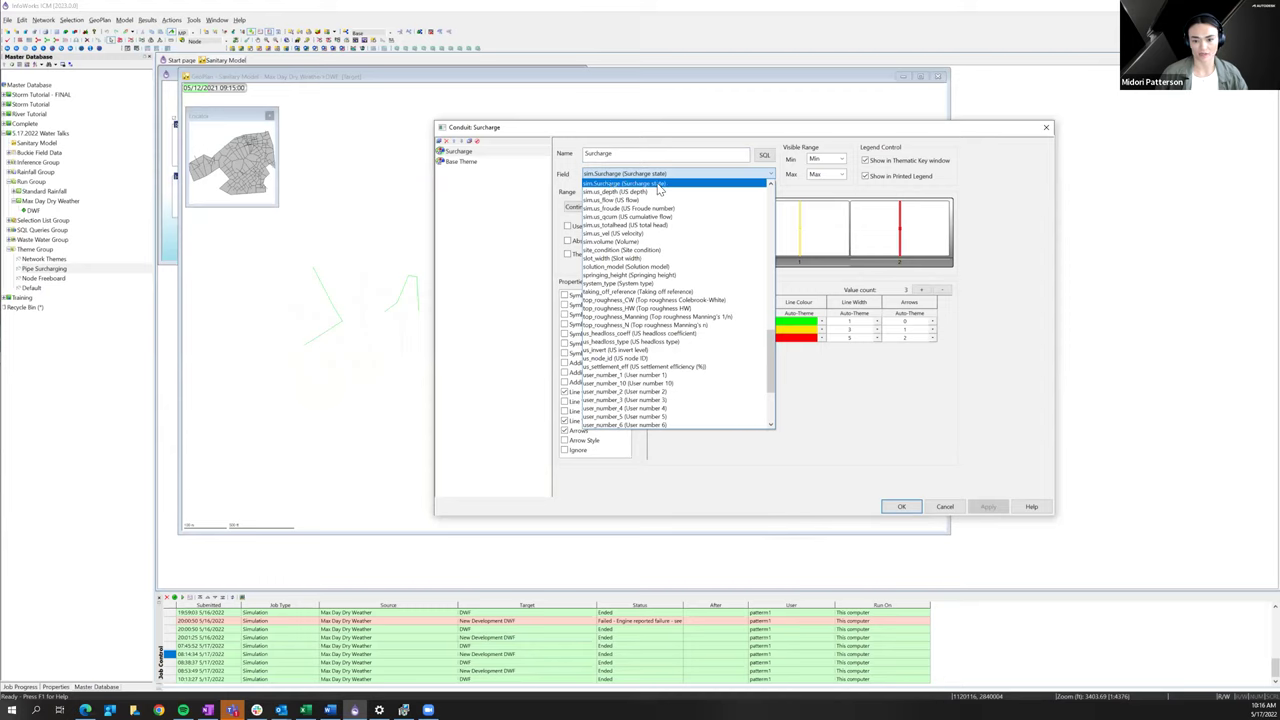
click(708, 183)
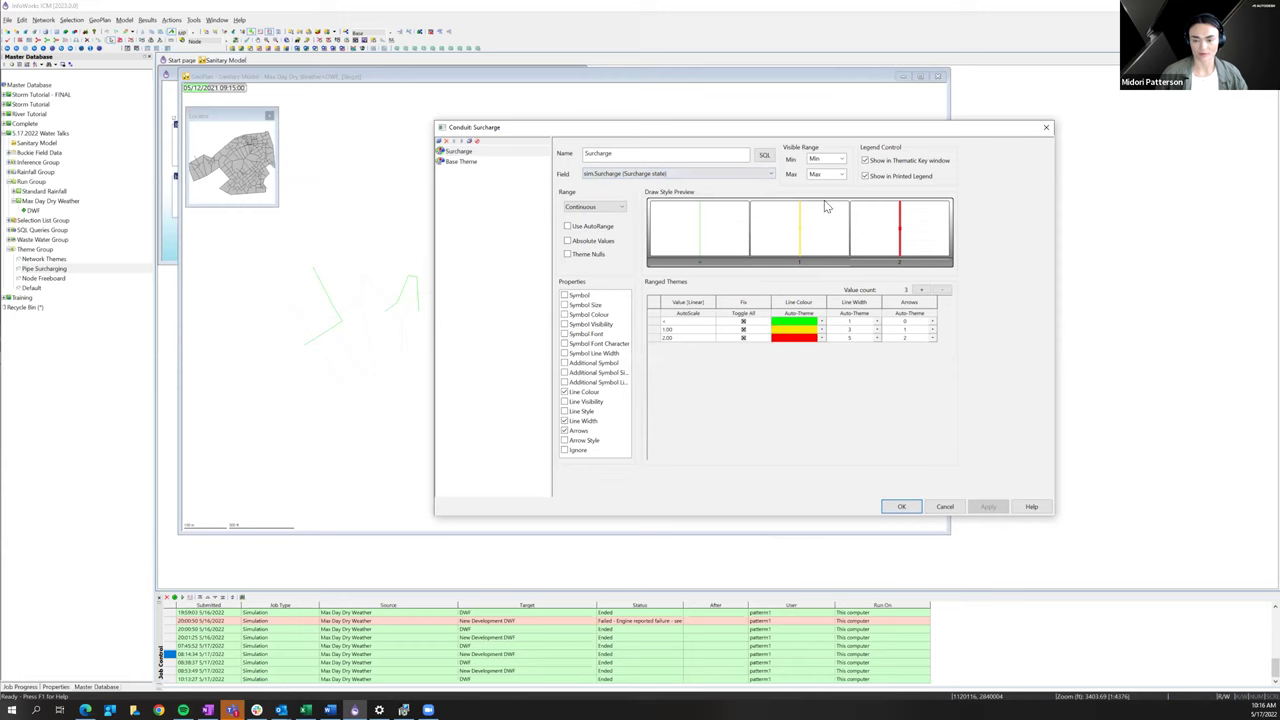
click(691, 174)
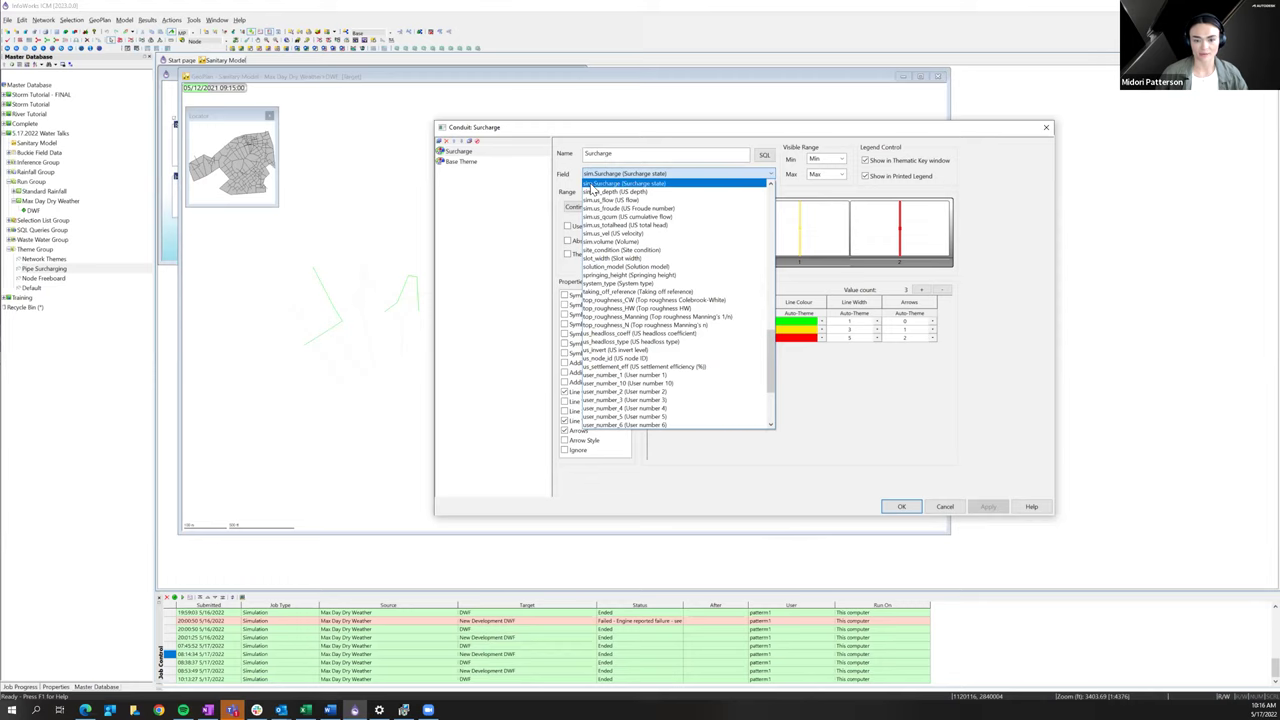
click(591, 184)
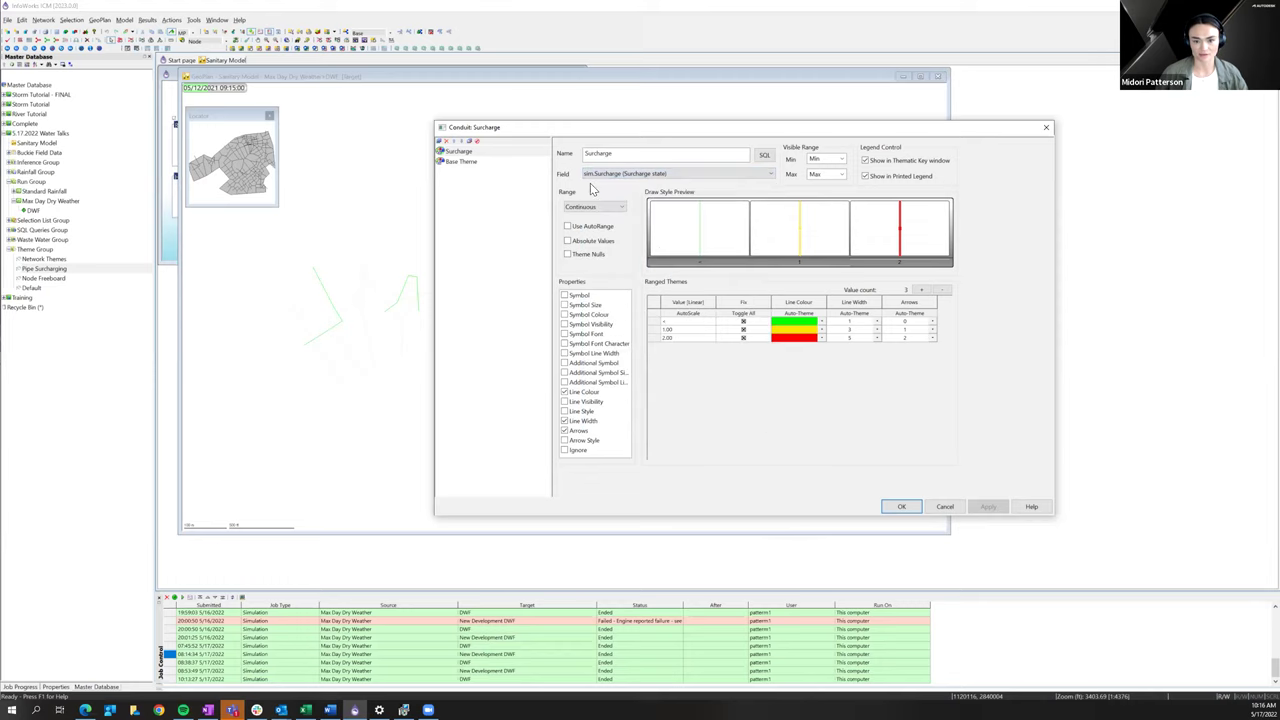
- Examine the Surcharge theme's draw style preview and each of its ranged theme values
drag(624, 130, 546, 111)
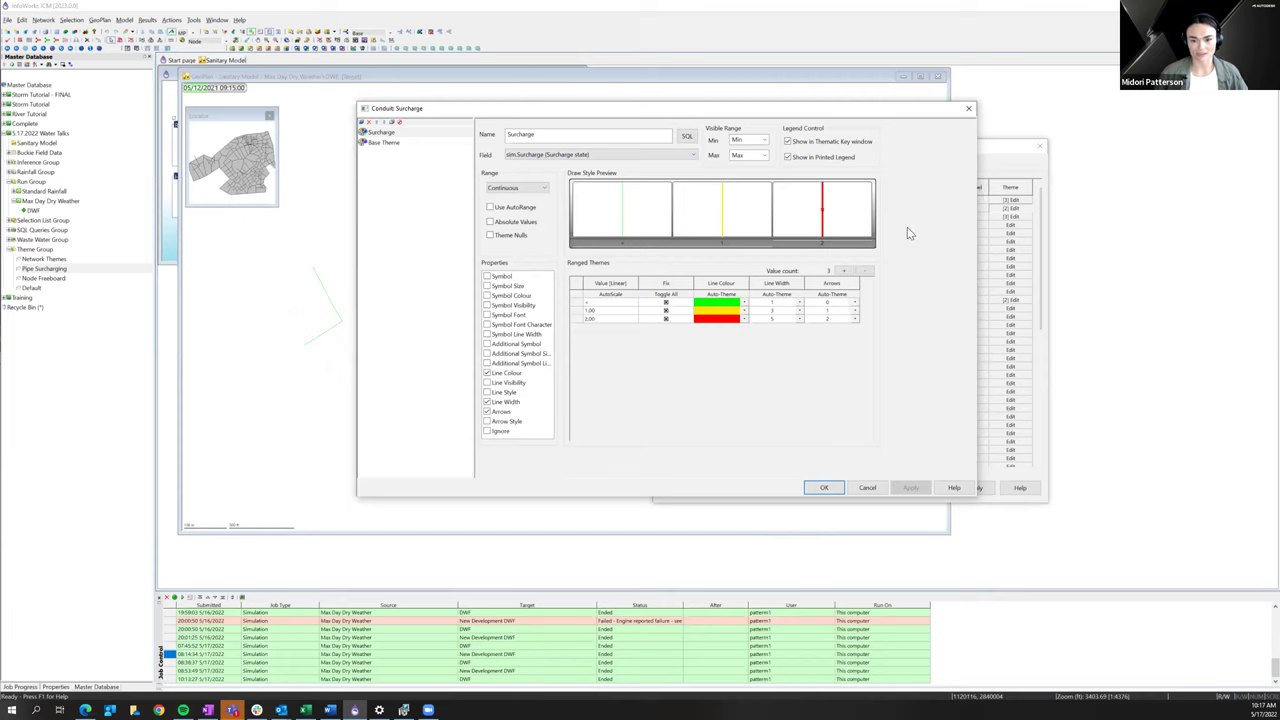
click(615, 231)
click(814, 210)
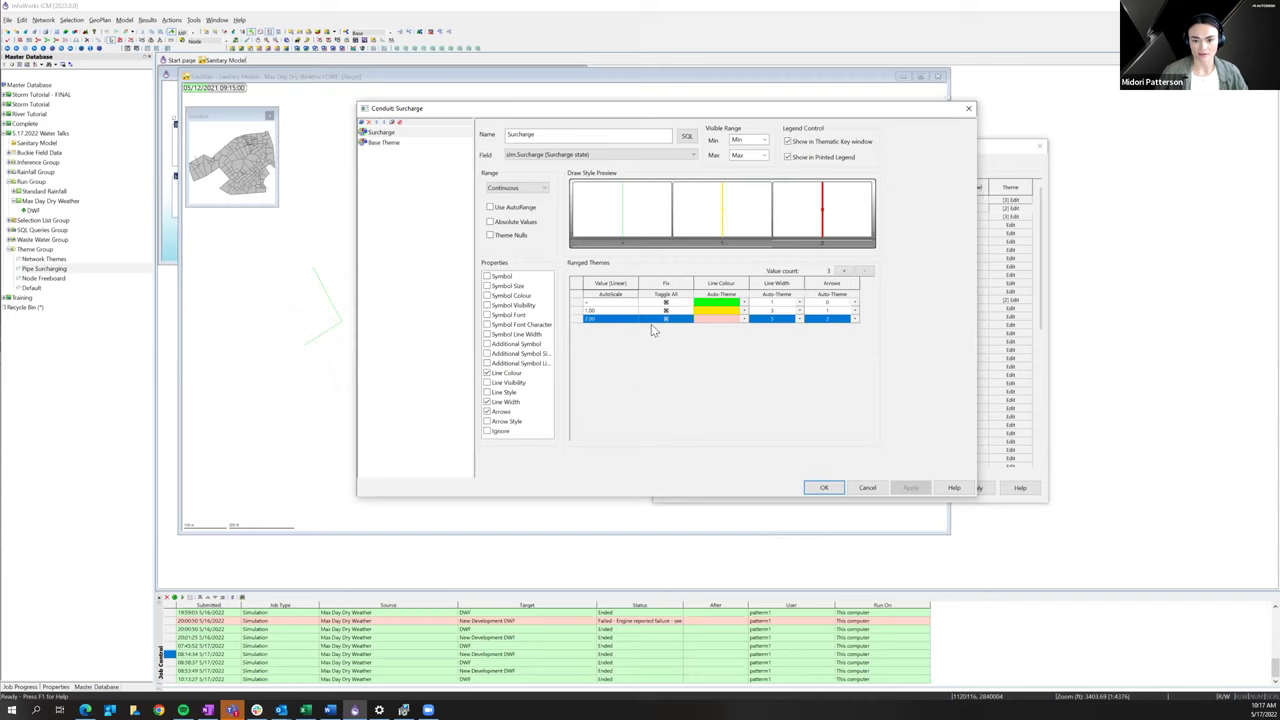
click(605, 309)
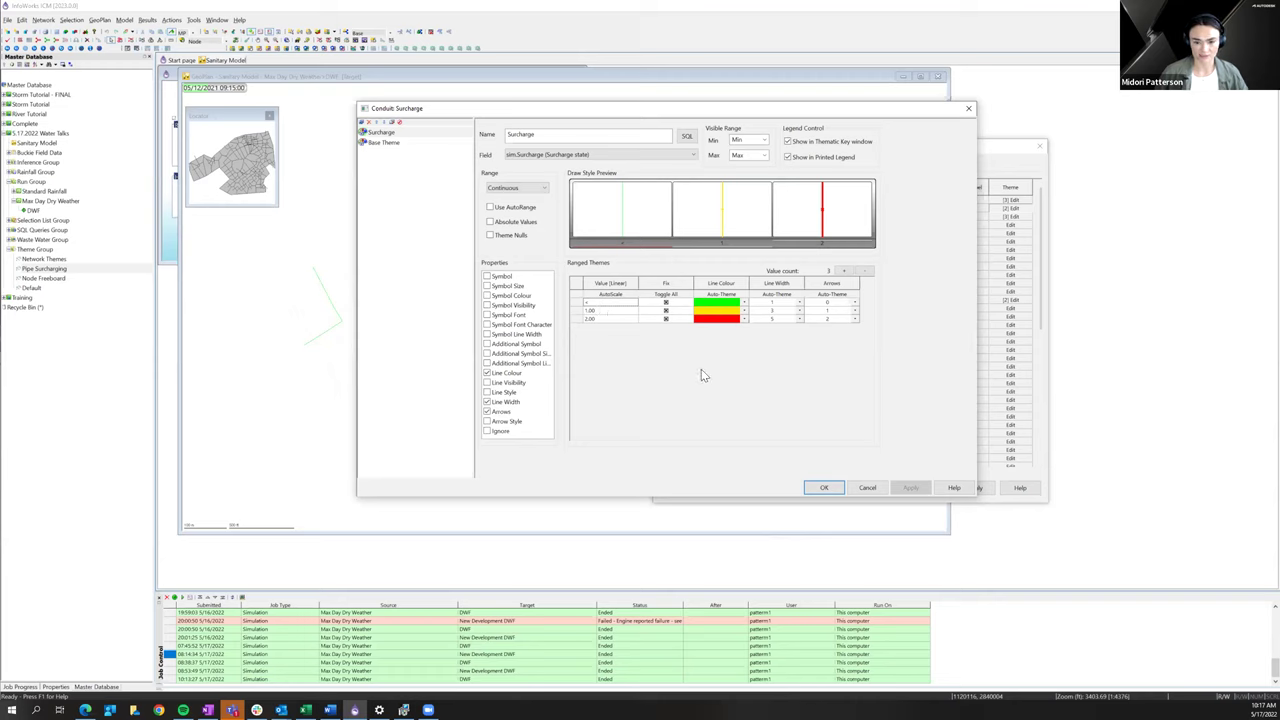
click(617, 313)
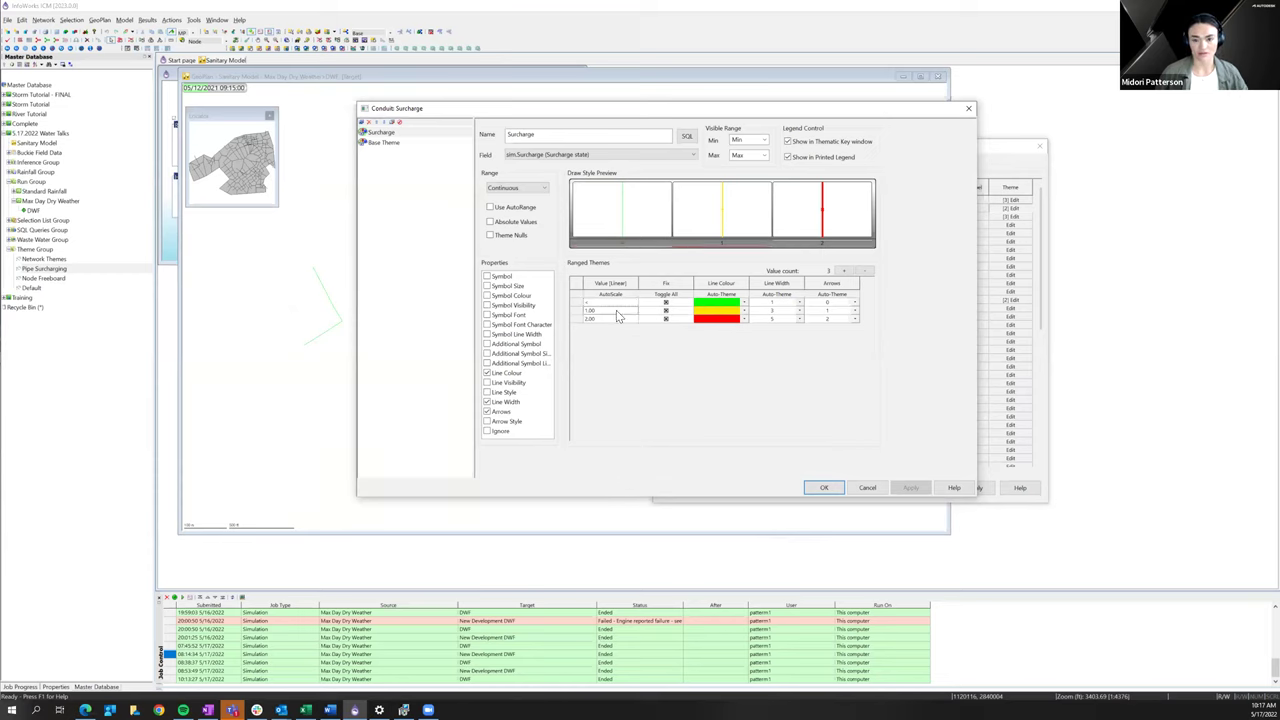
click(611, 319)
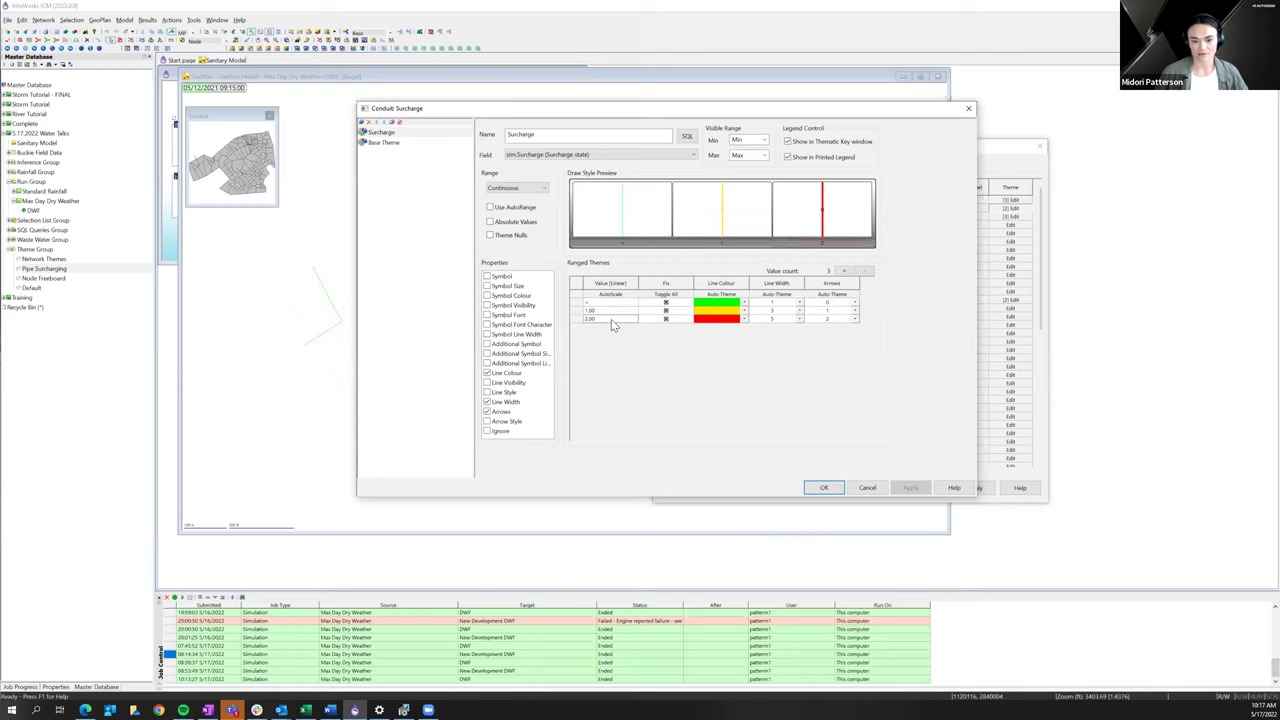
click(645, 339)
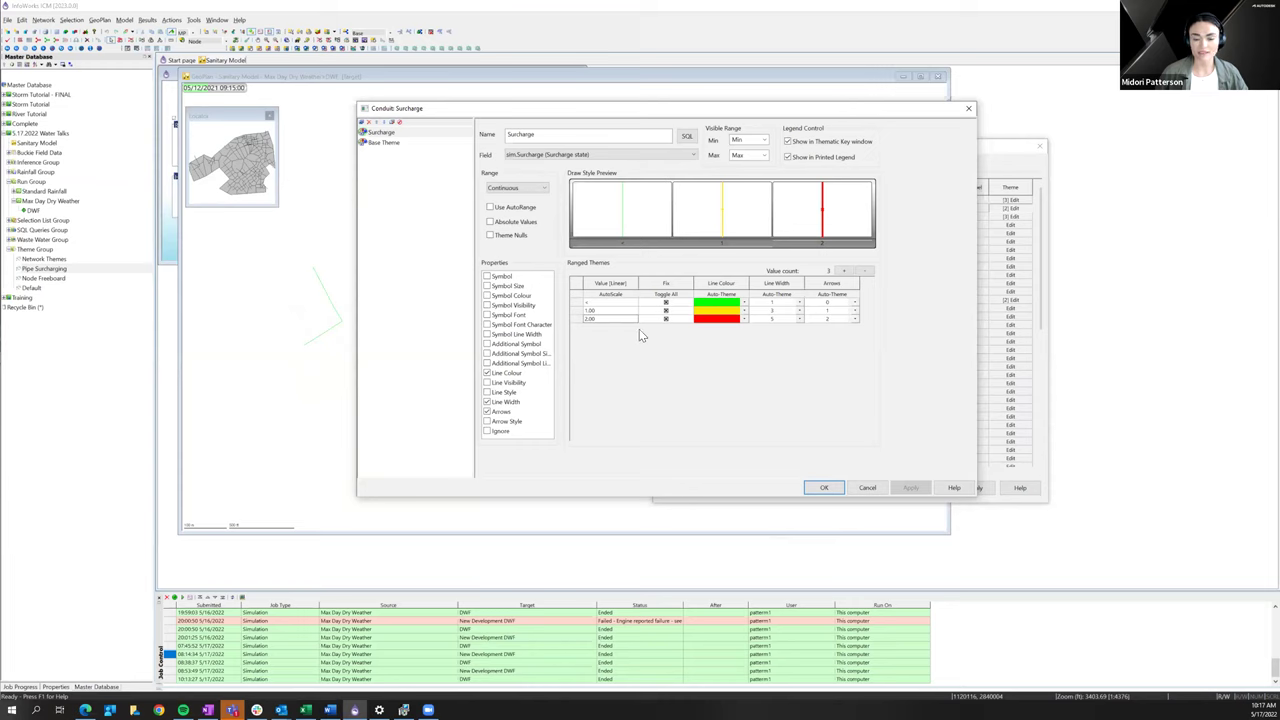
click(621, 312)
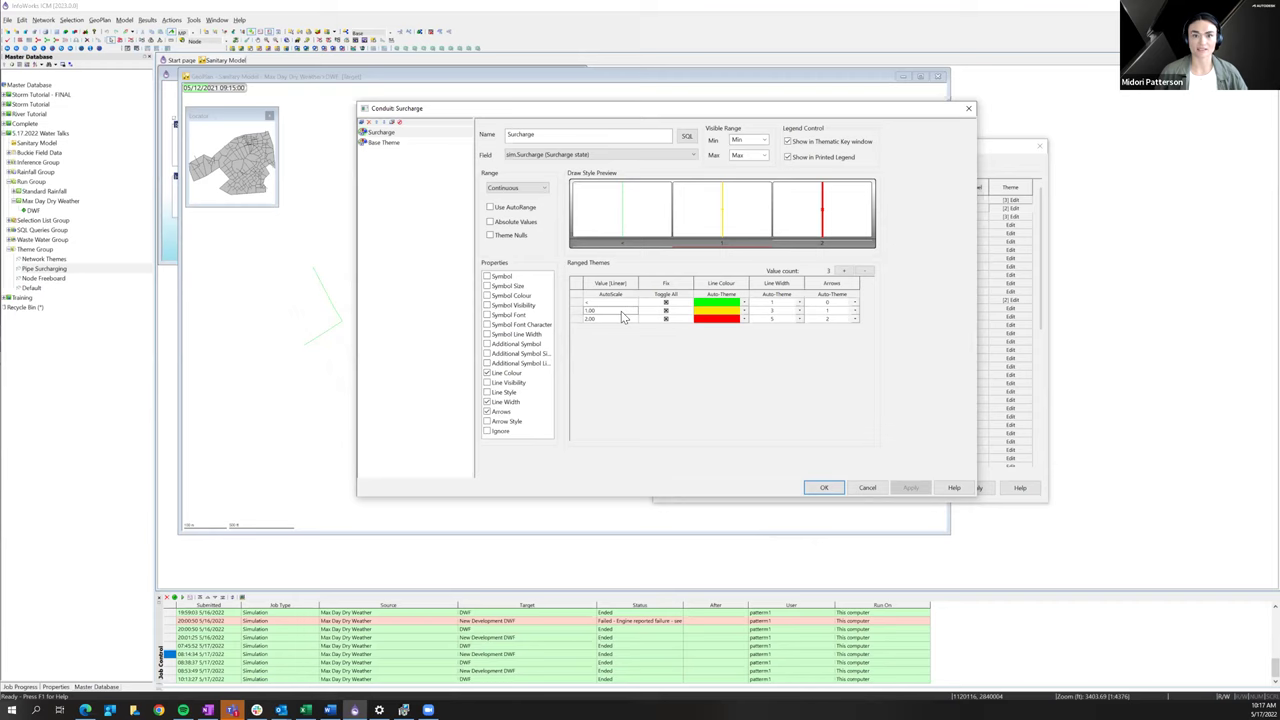
click(616, 320)
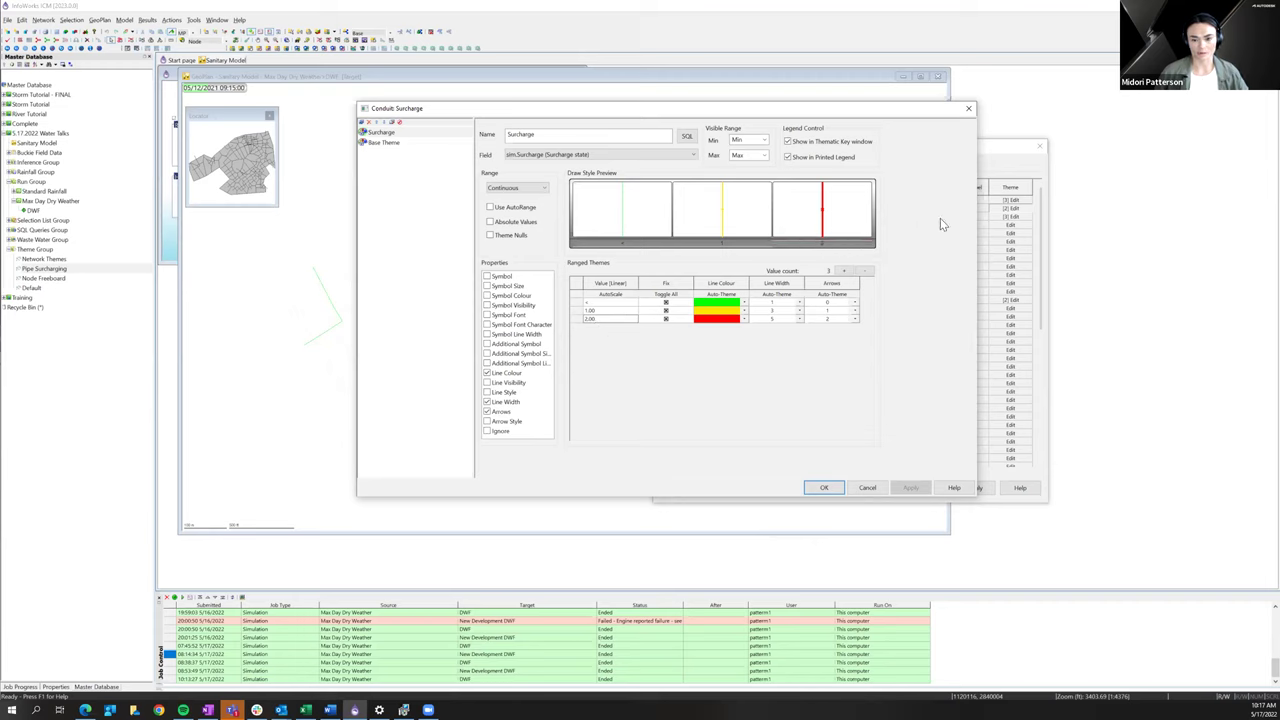
- Open the help from the Surcharge theme editor, enlarge its window, and search the topics for "surcharge state"
drag(510, 116, 474, 118)
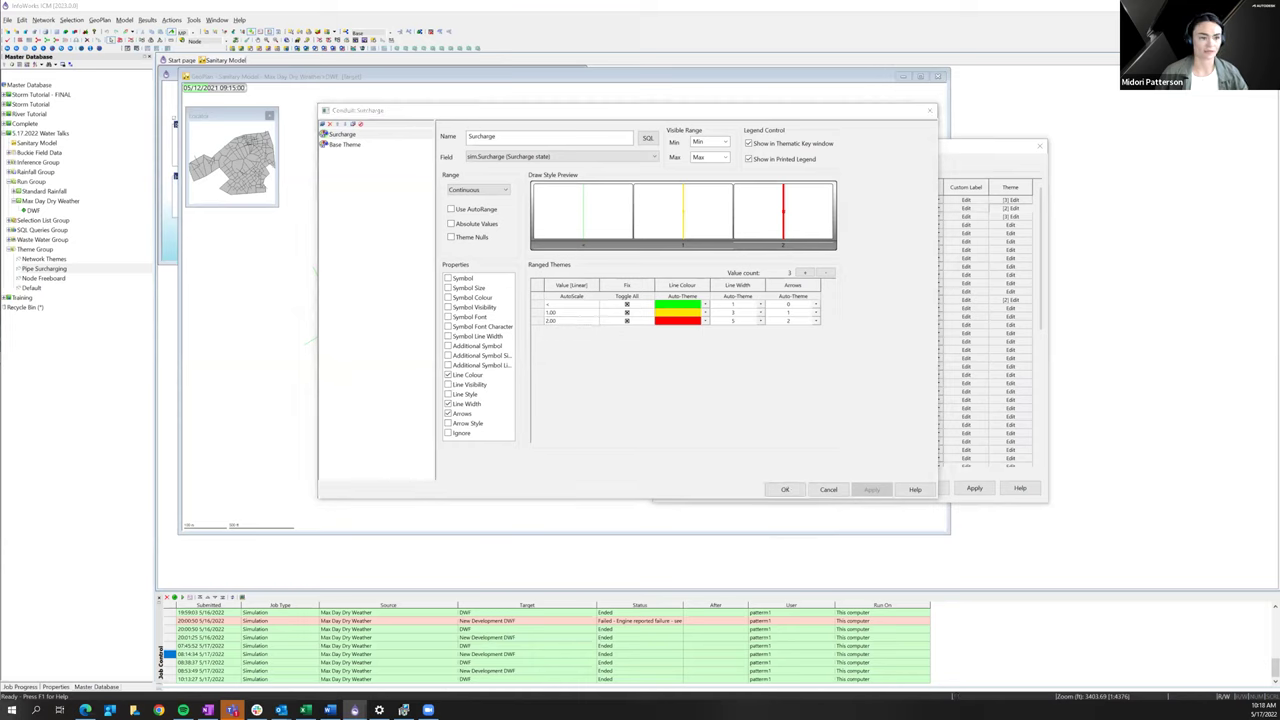
key(F1)
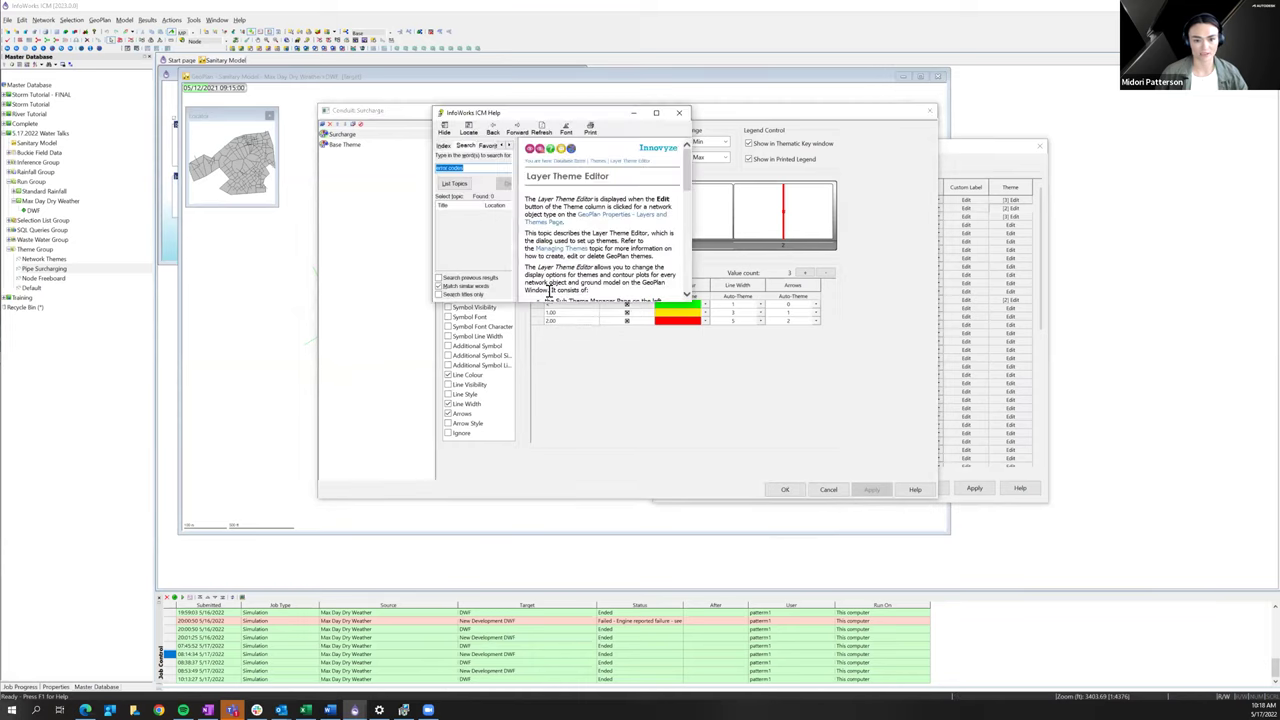
drag(549, 301, 560, 420)
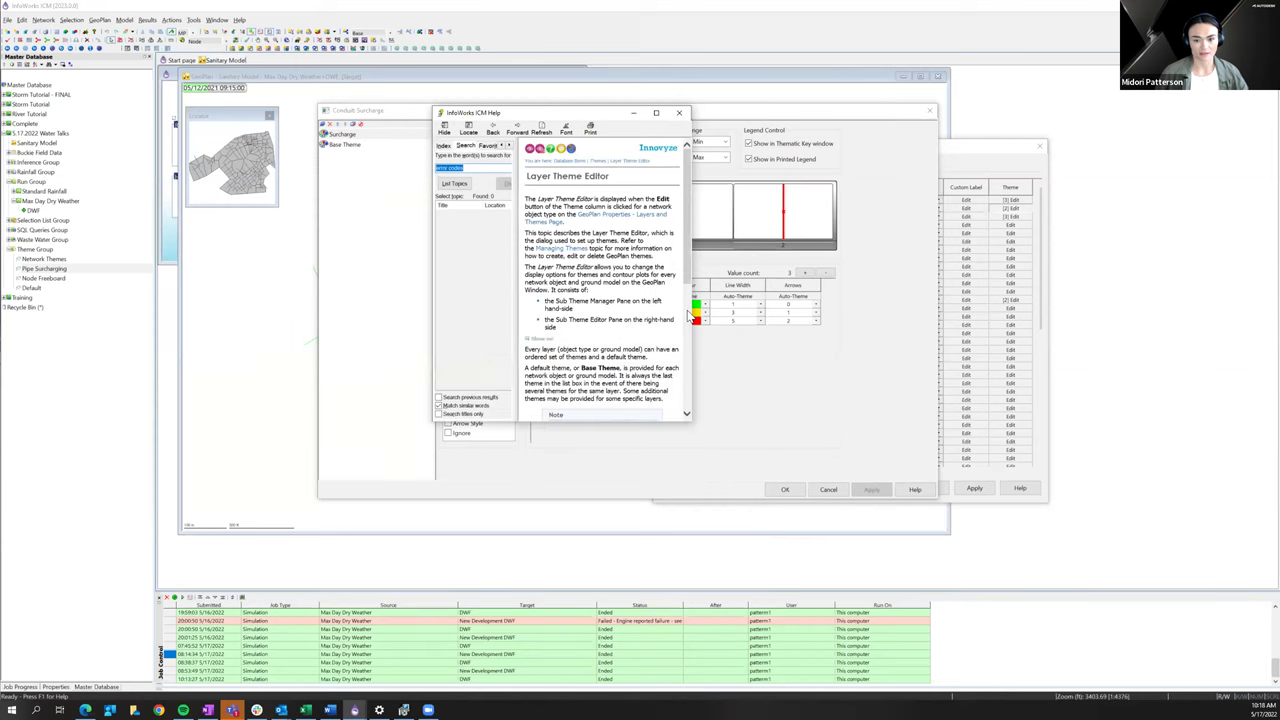
click(695, 316)
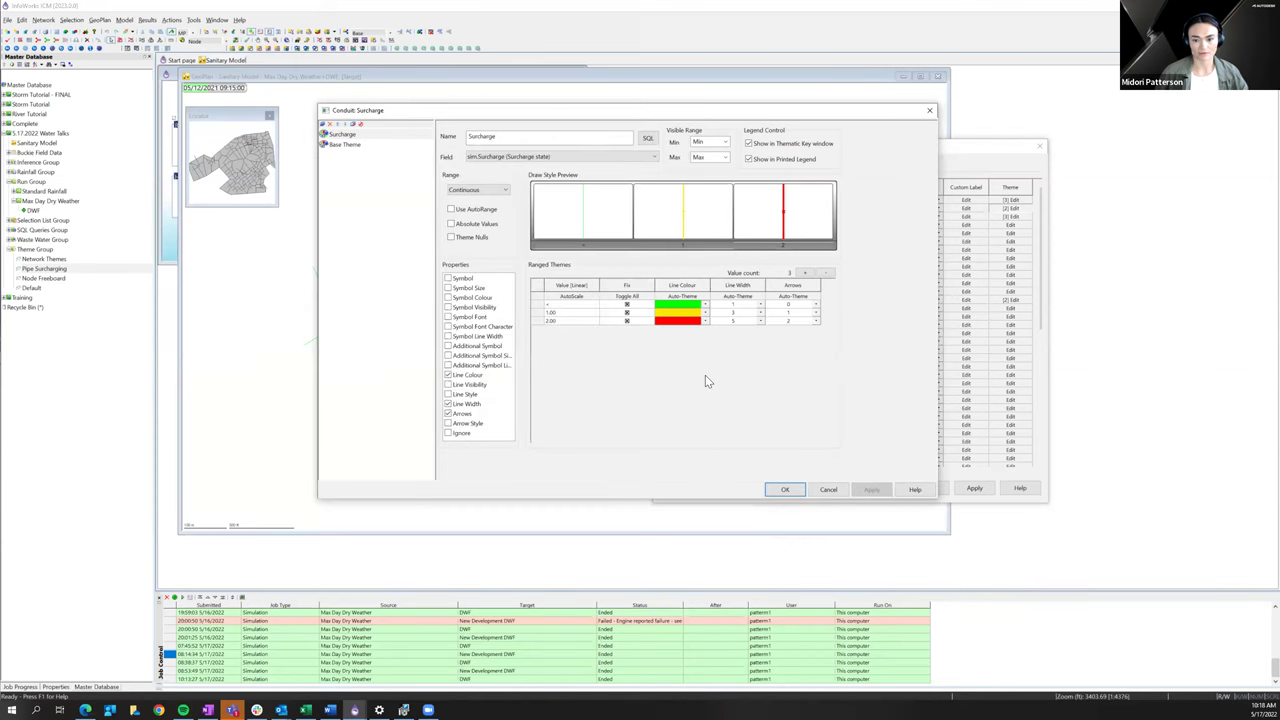
key(F1)
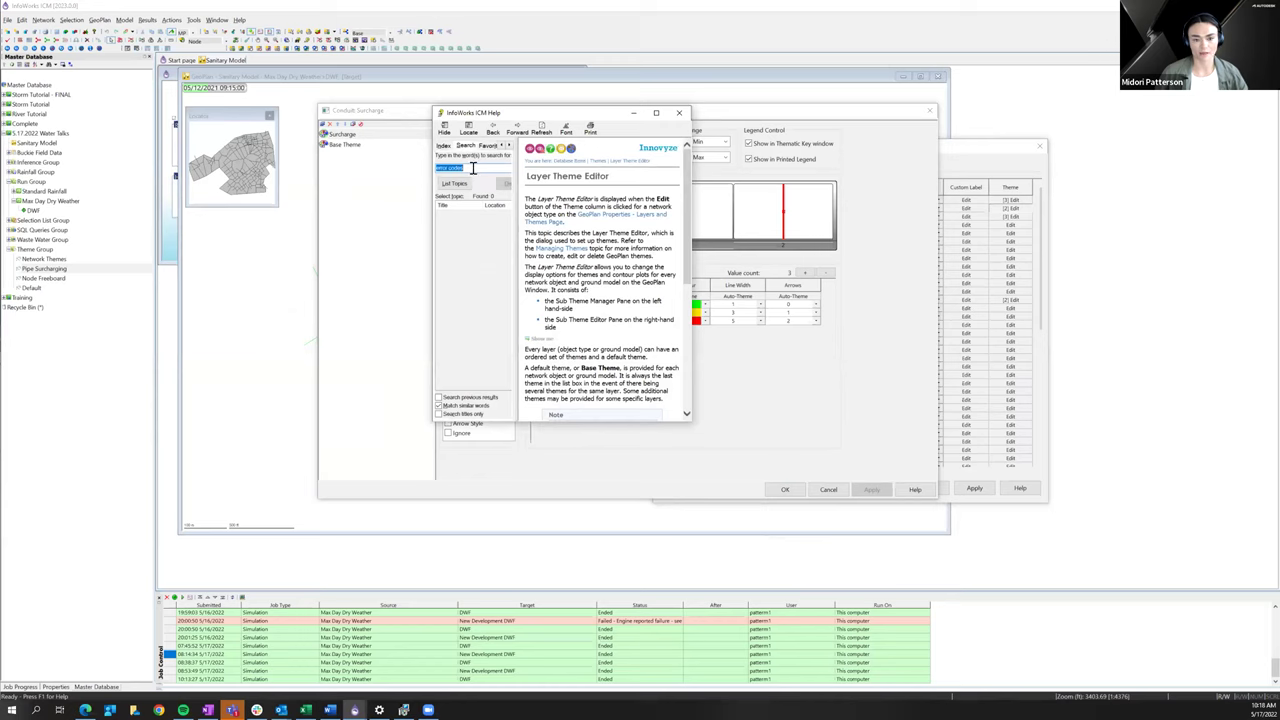
key(BackSpace)
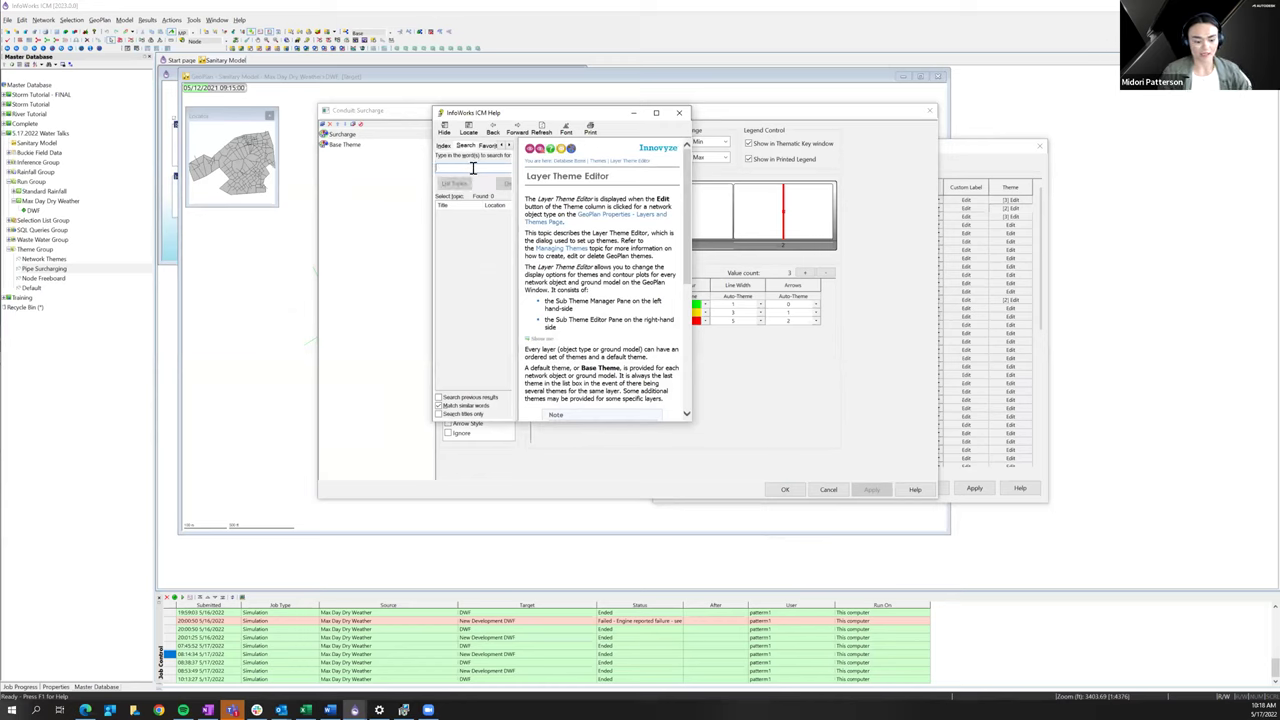
text(surcharg)
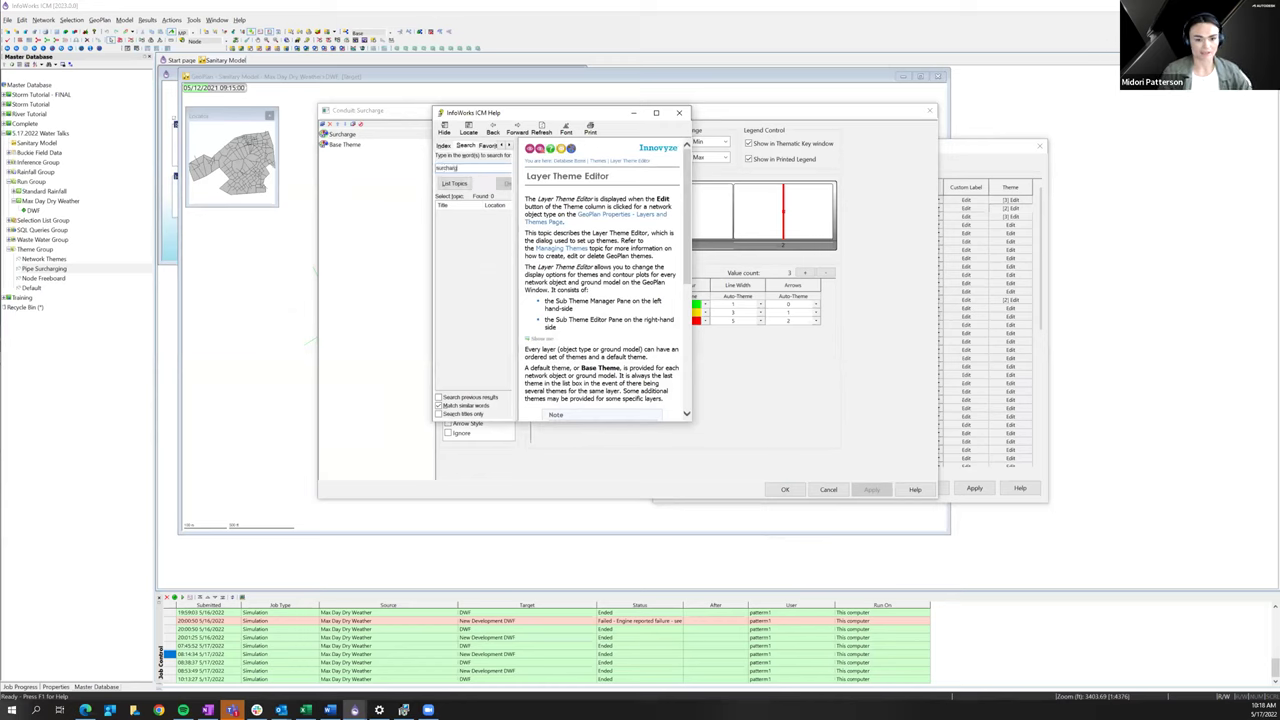
text(e state)
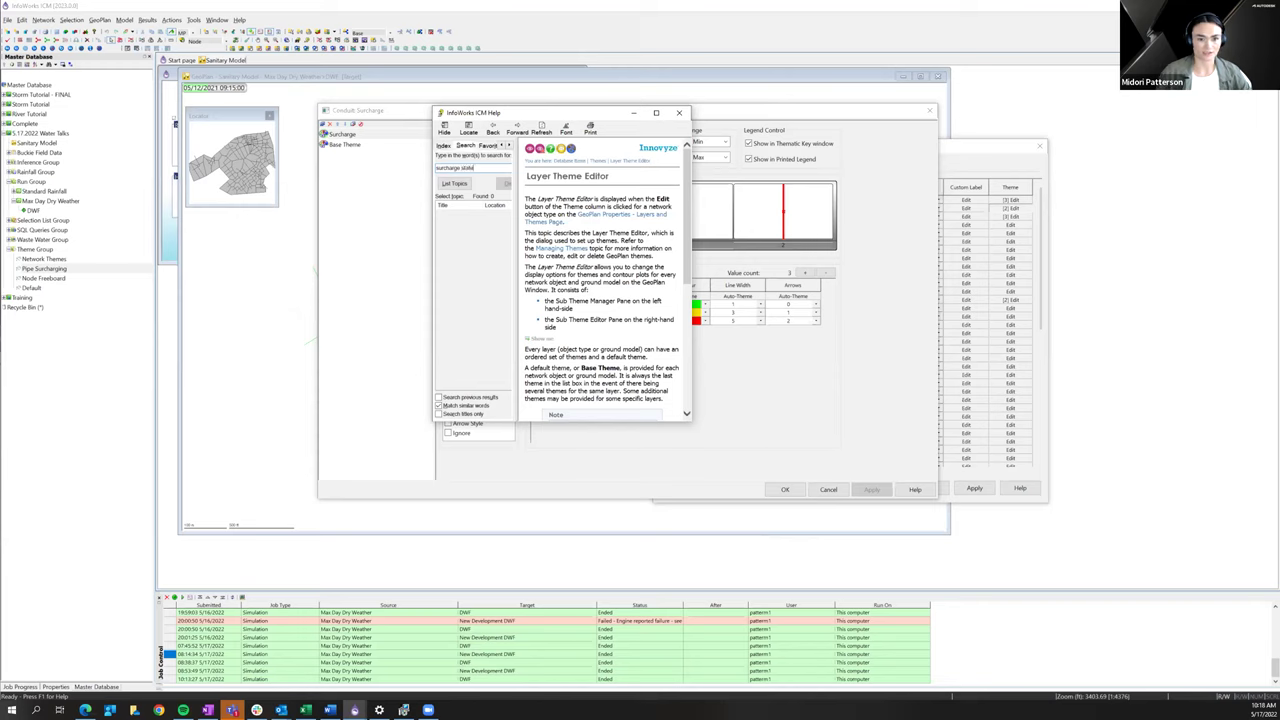
click(453, 184)
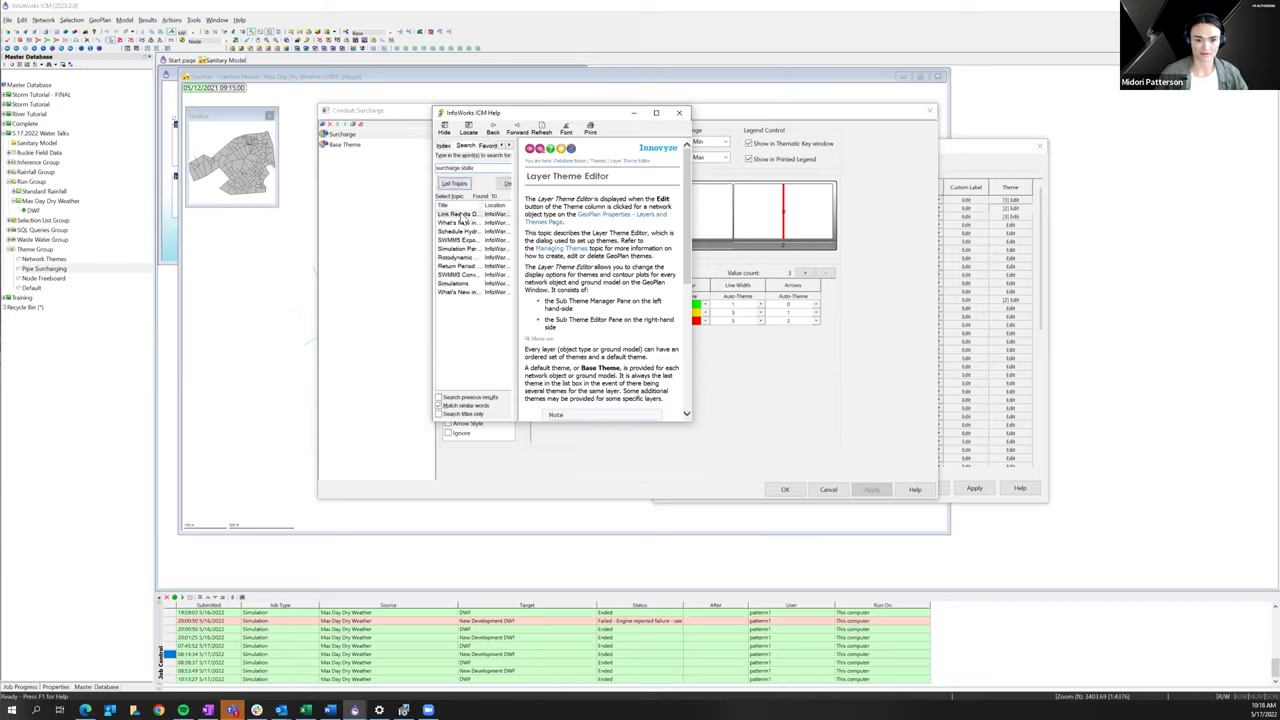
- Read the Max surcharge state values in the hydraulic summary results of Link Results Data Fields, and close the help and theme dialogs
click(464, 215)
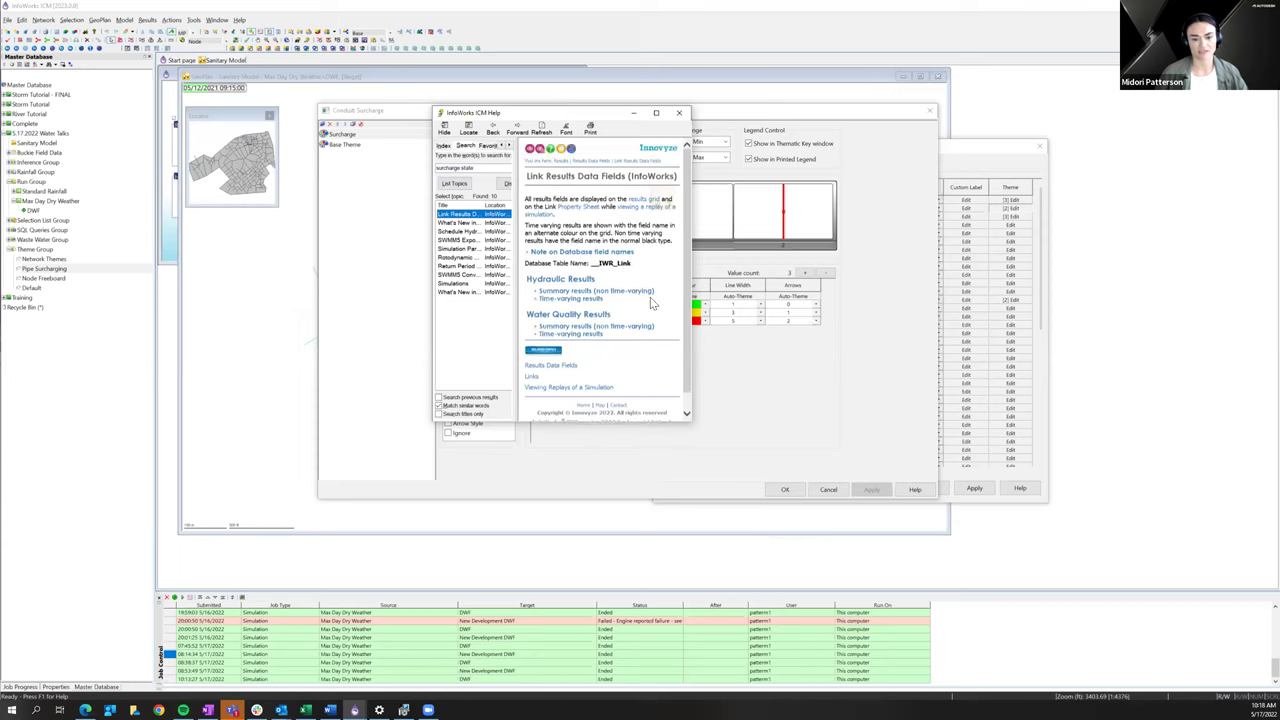
click(536, 292)
scroll(600, 360, down, 2)
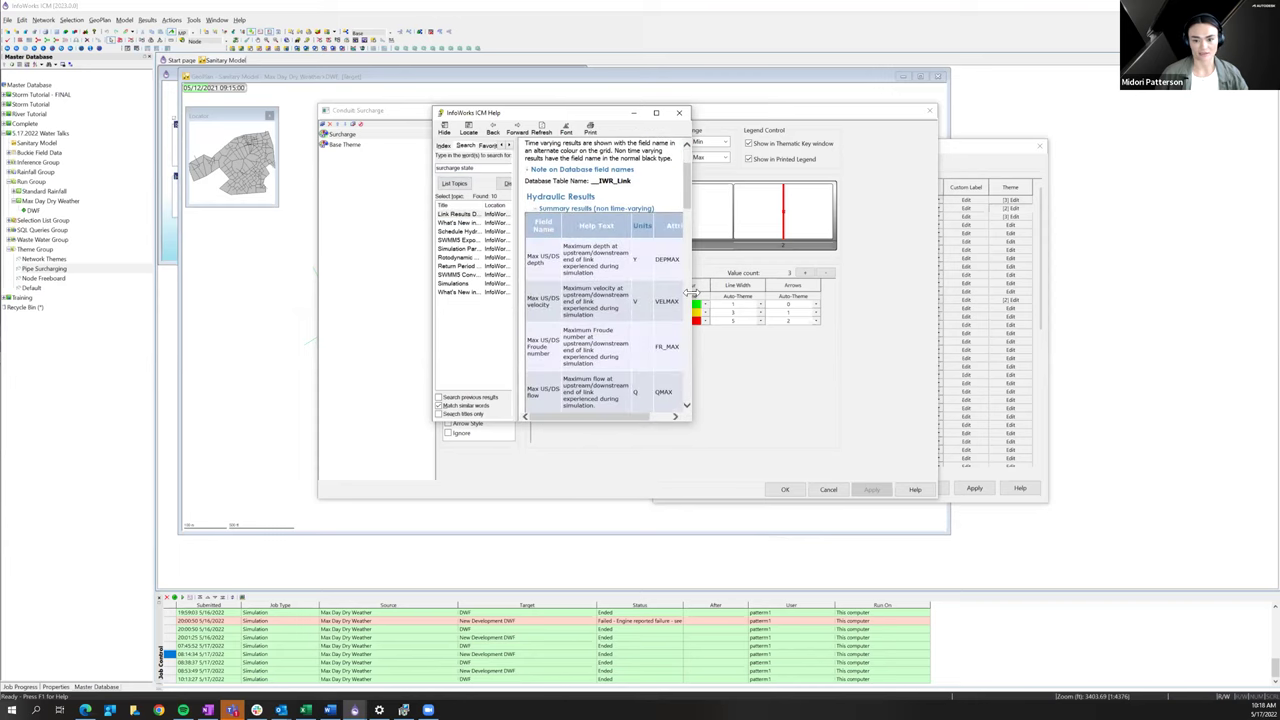
drag(692, 292, 848, 292)
scroll(762, 294, down, 5)
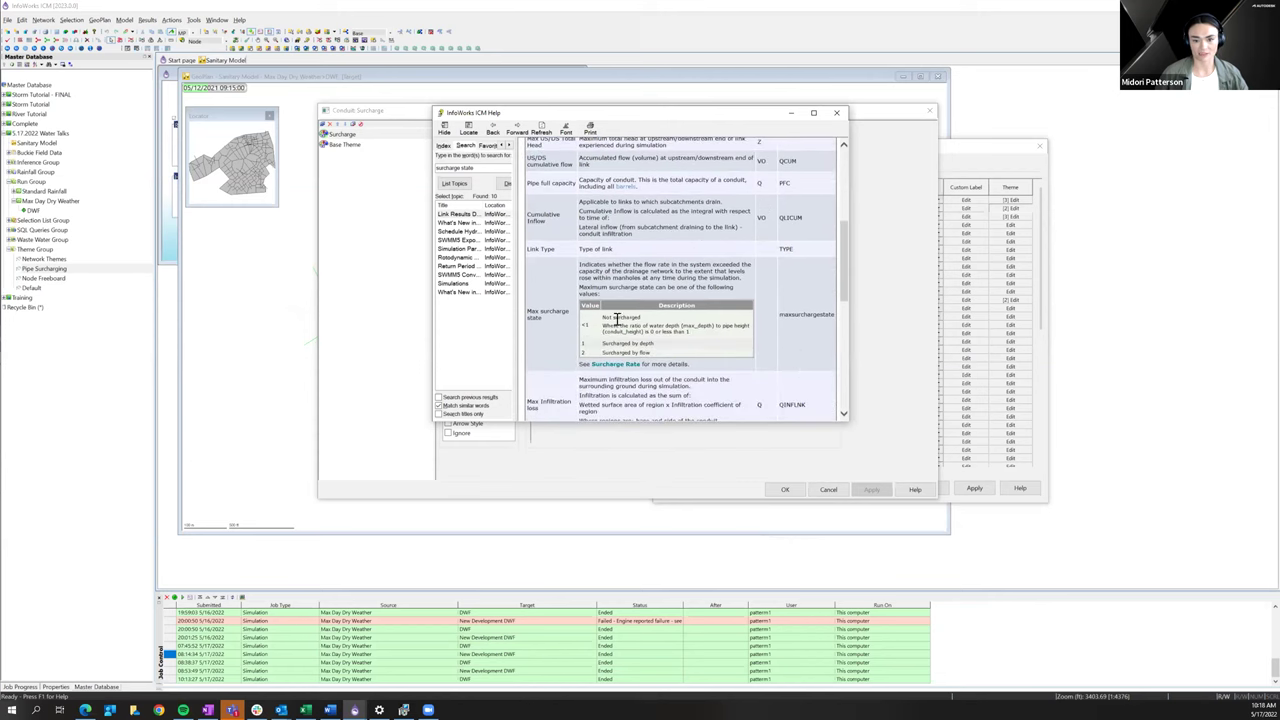
drag(608, 121, 616, 141)
click(844, 132)
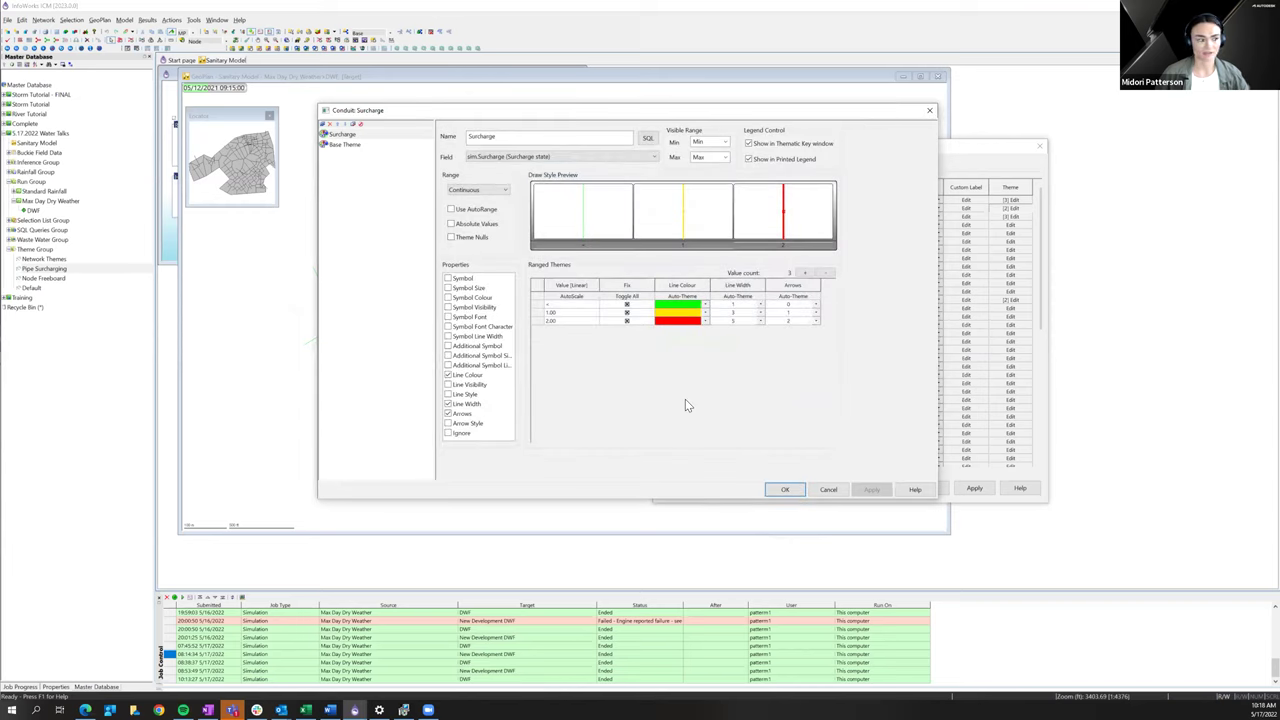
click(782, 490)
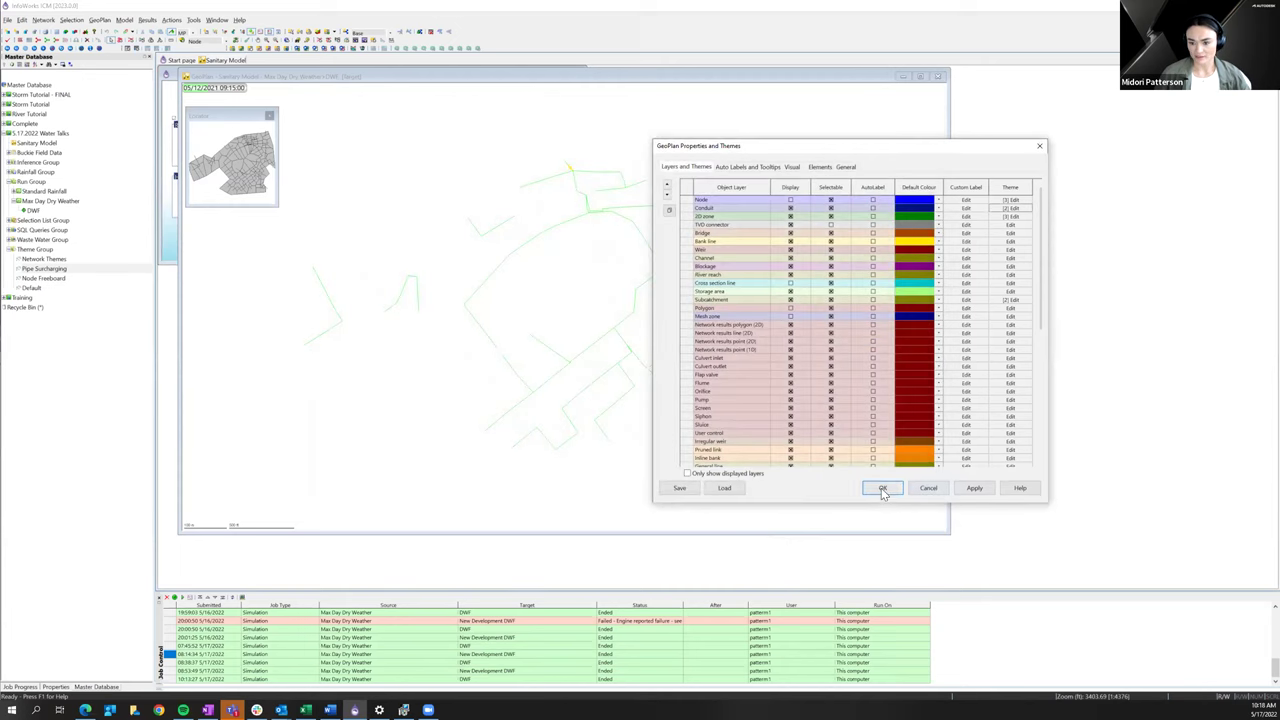
click(882, 488)
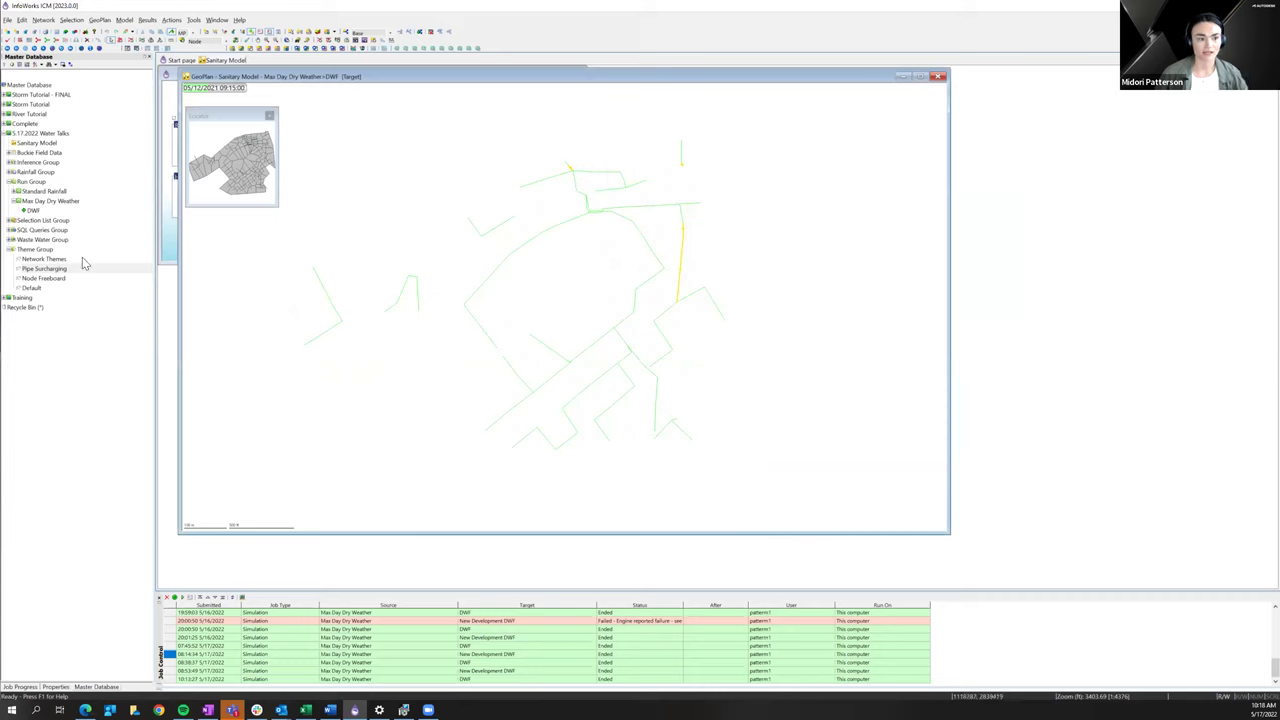
- Switch the DWF results GeoPlan from timestep replay to maximum results and apply the Node Freeboard theme from the Theme Group
click(92, 51)
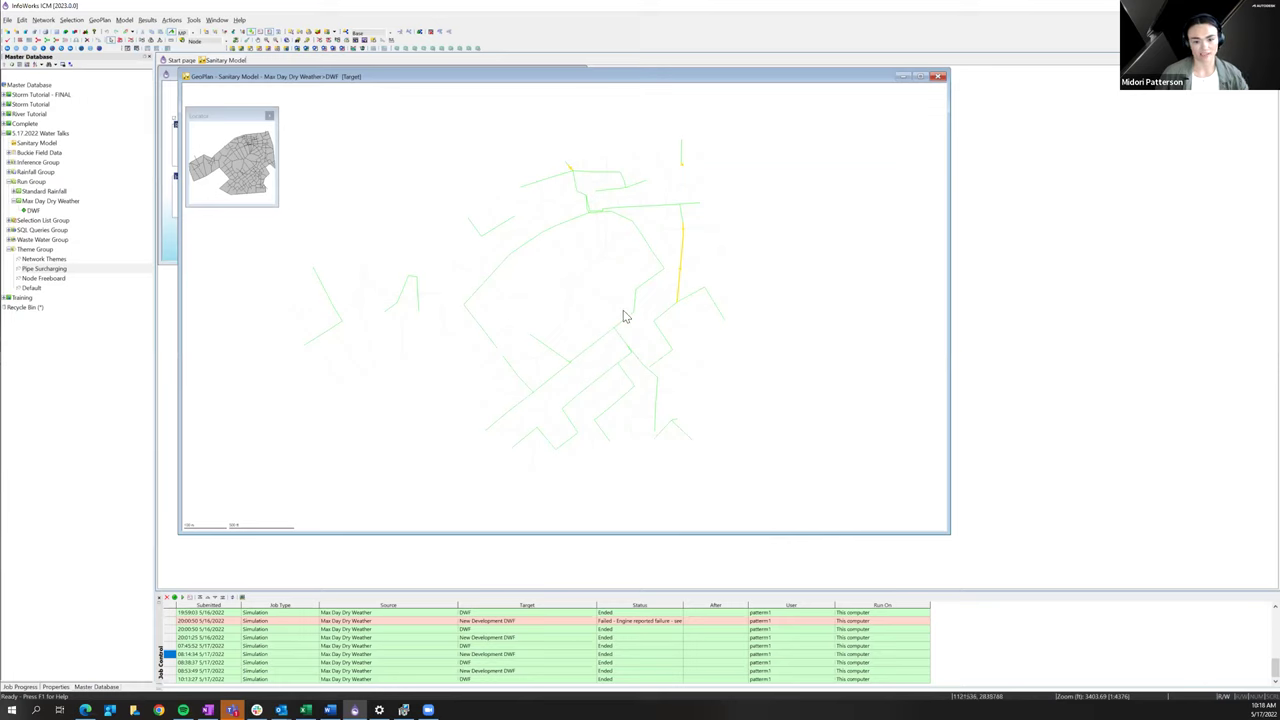
click(214, 97)
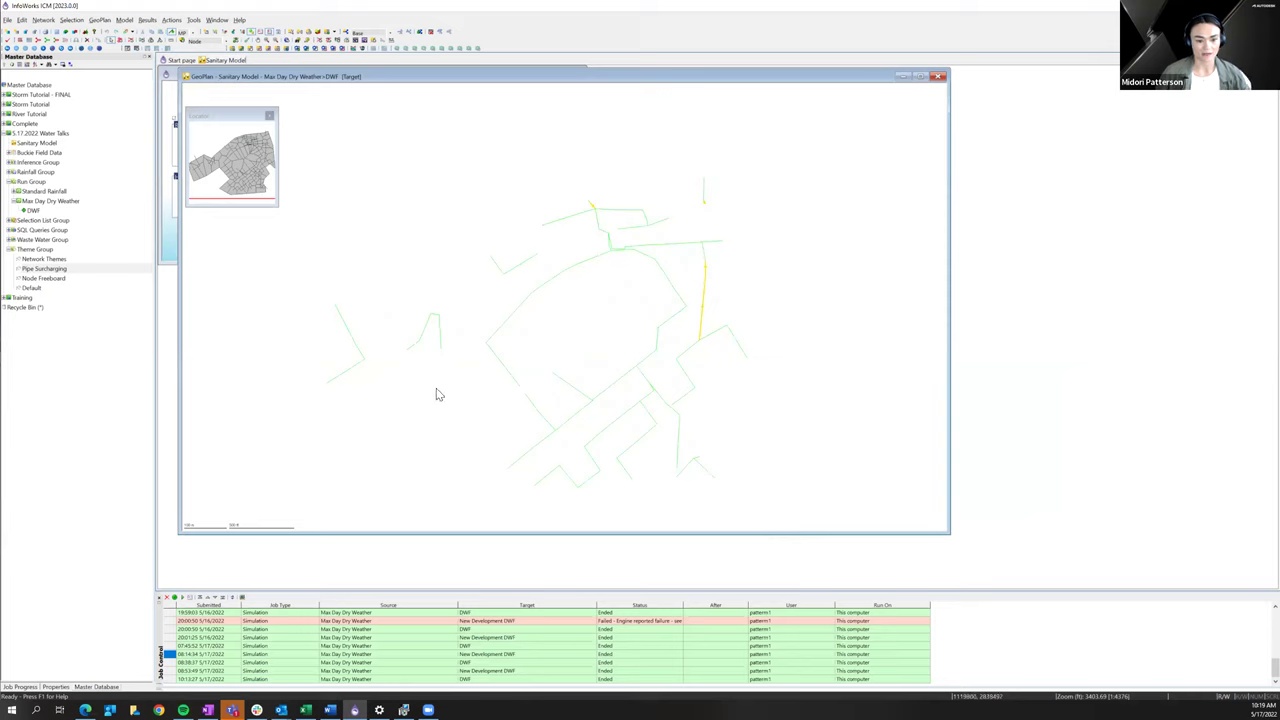
click(43, 278)
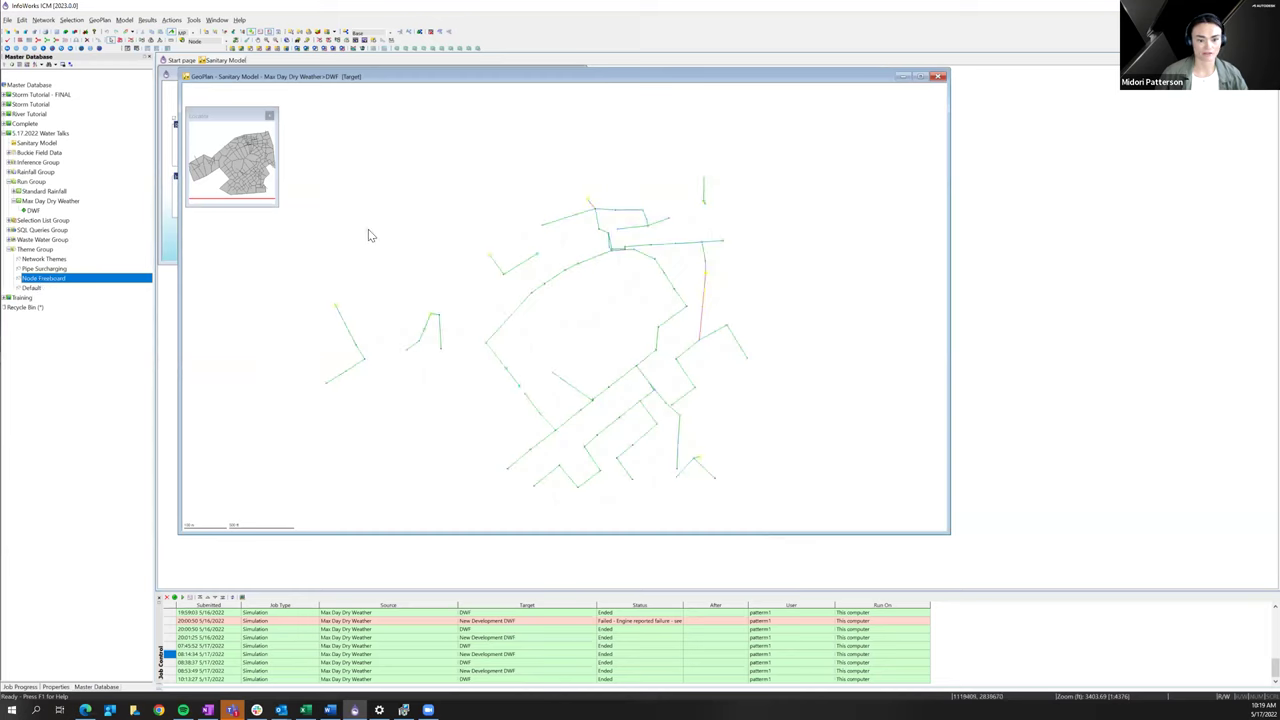
drag(634, 331, 614, 311)
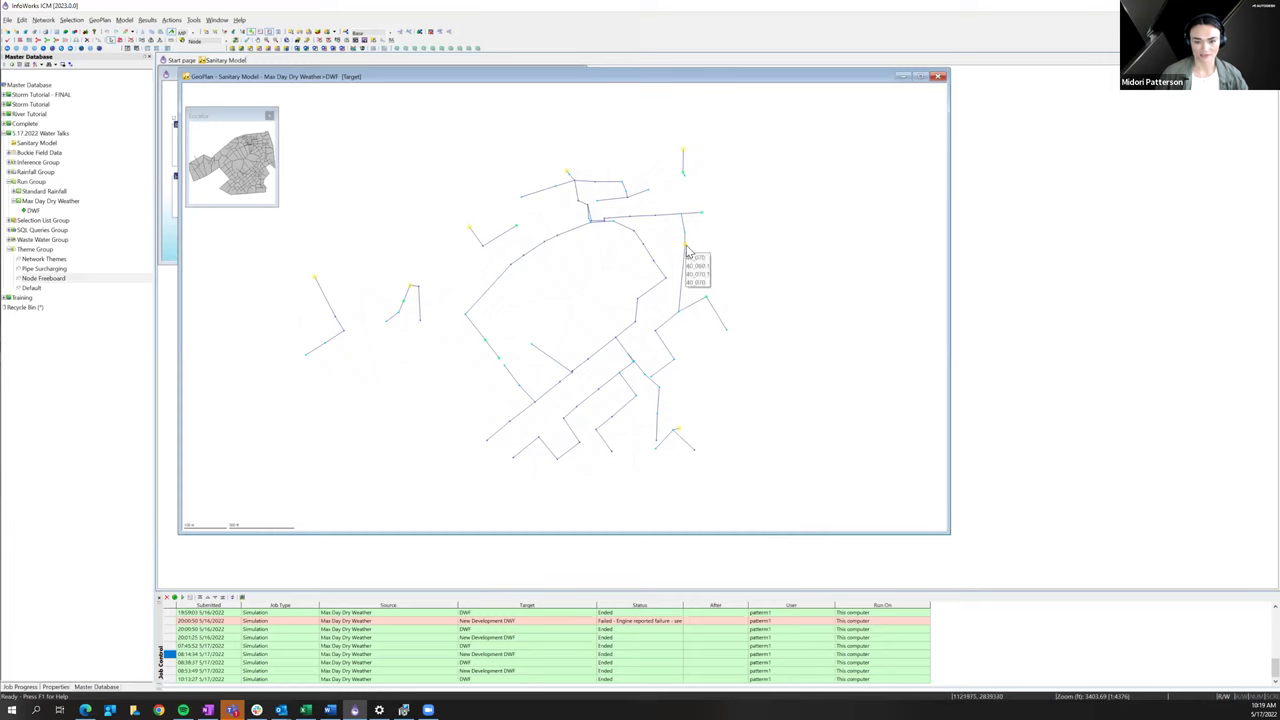
- Open the node layer's Manhole Freeboard theme from the GeoPlan properties and themes and move its dialog to a convenient place
right_click(397, 181)
click(451, 307)
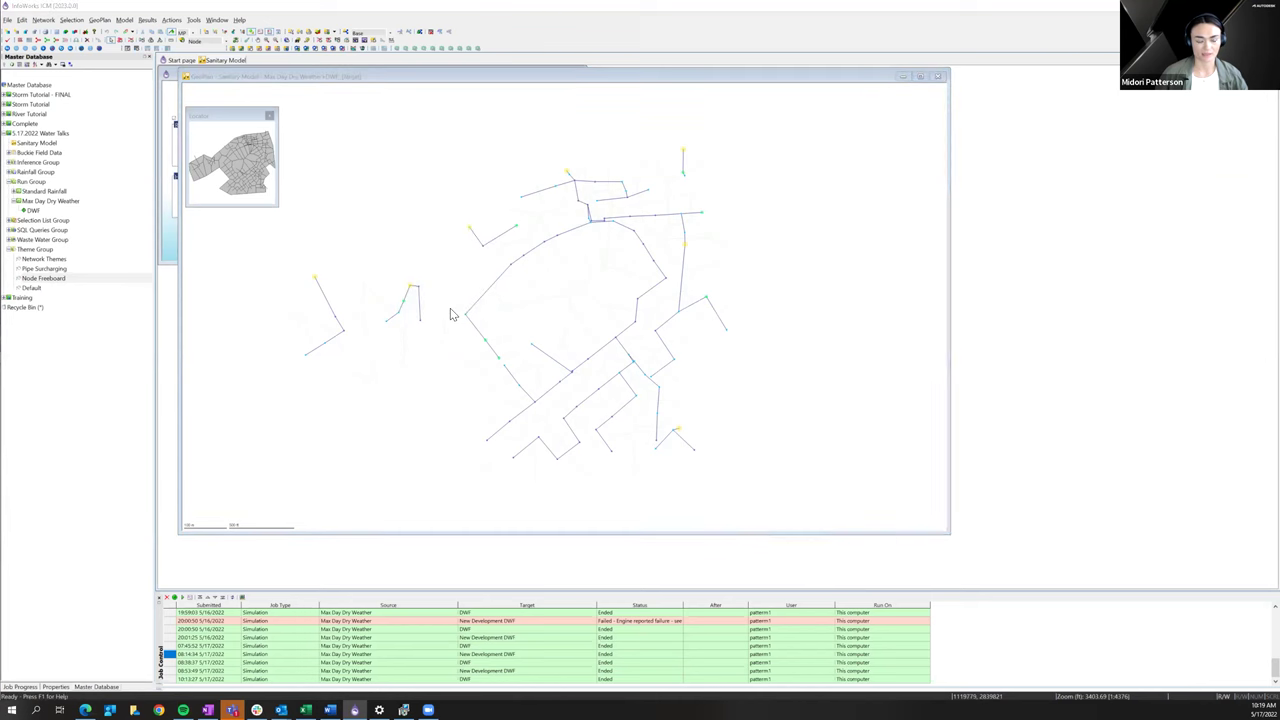
click(1010, 202)
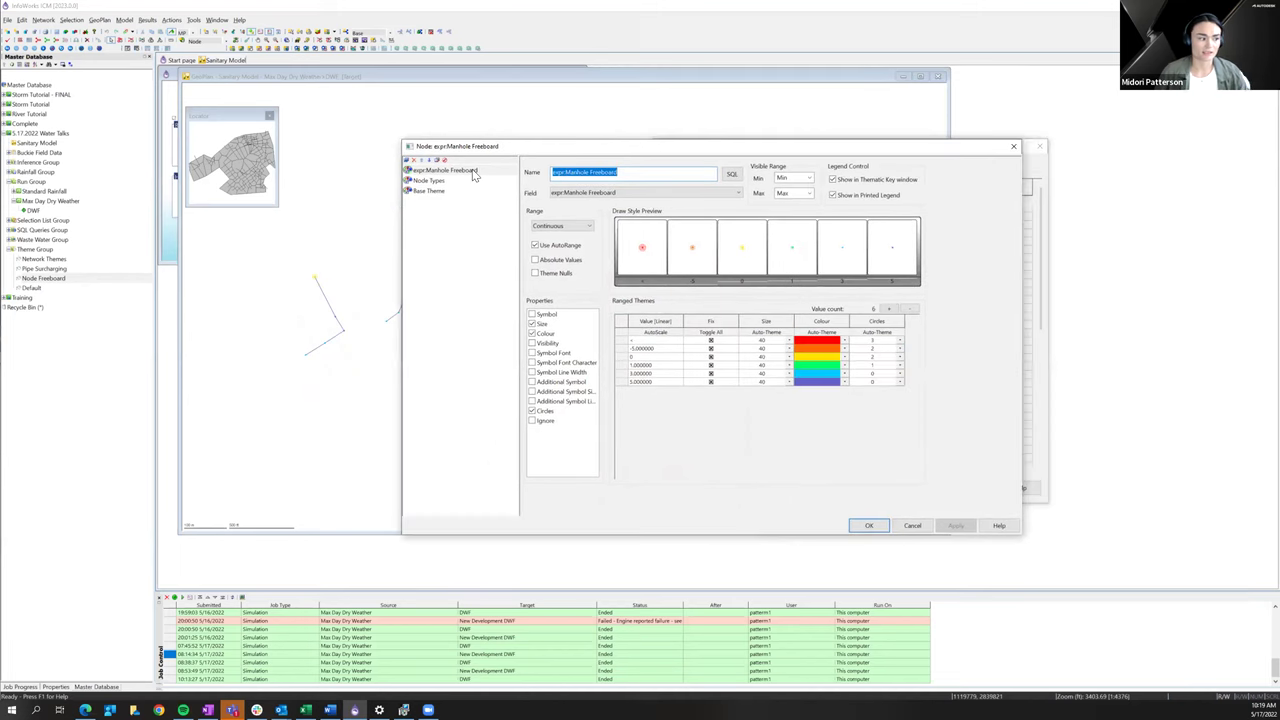
click(651, 172)
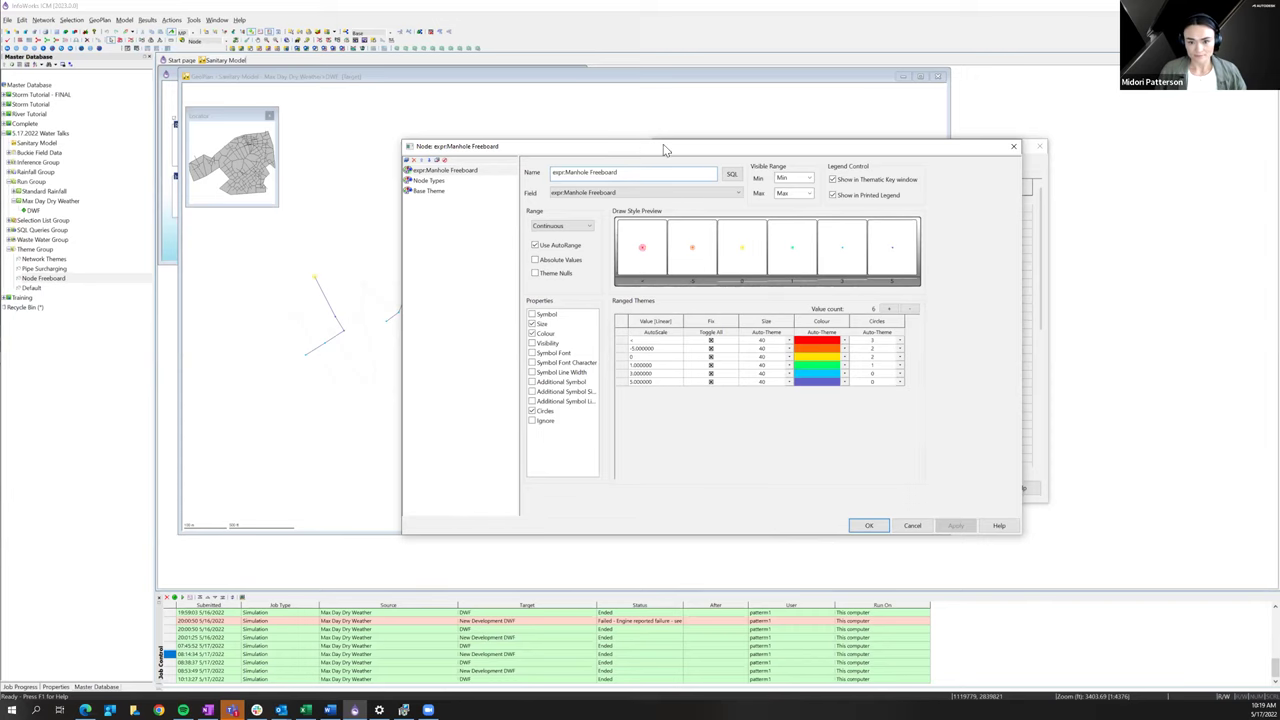
drag(667, 149, 627, 134)
- Open the Manhole Freeboard SQL expression, examine its negative sim.flooddepth term, and close the expression windows without editing
click(692, 160)
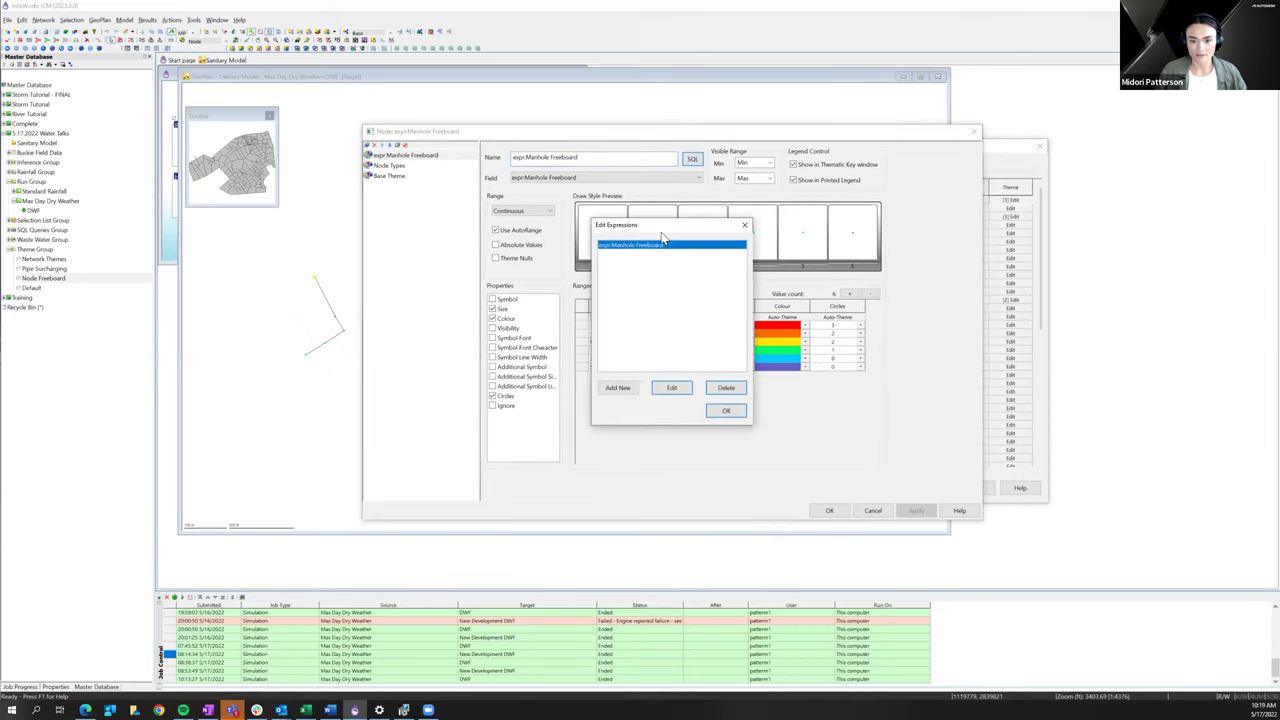
click(668, 387)
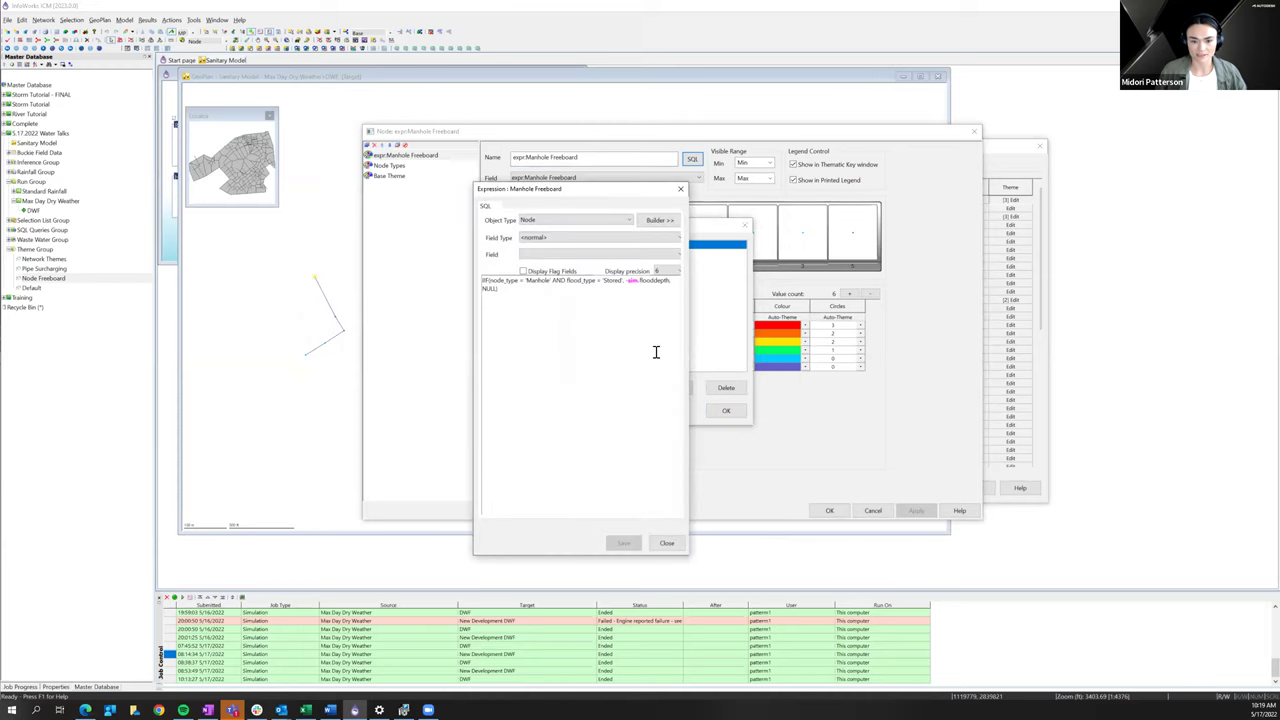
drag(549, 194, 566, 157)
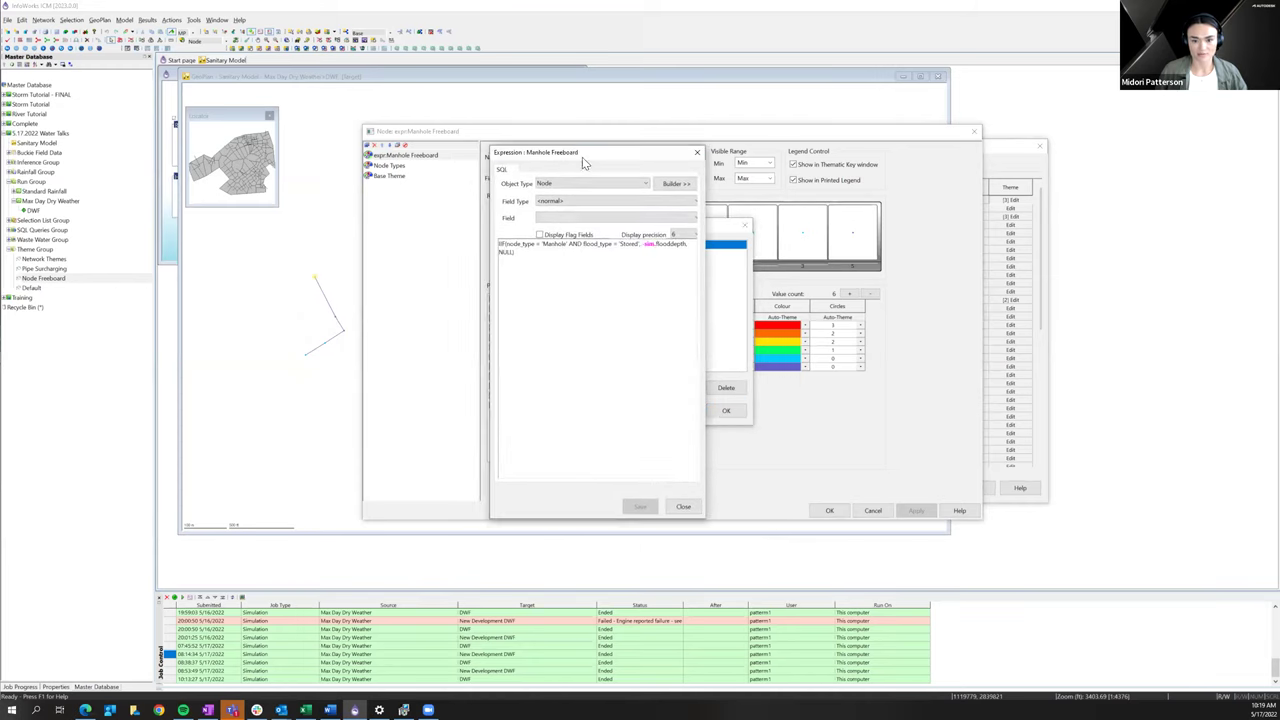
drag(688, 243, 643, 245)
click(638, 268)
click(683, 507)
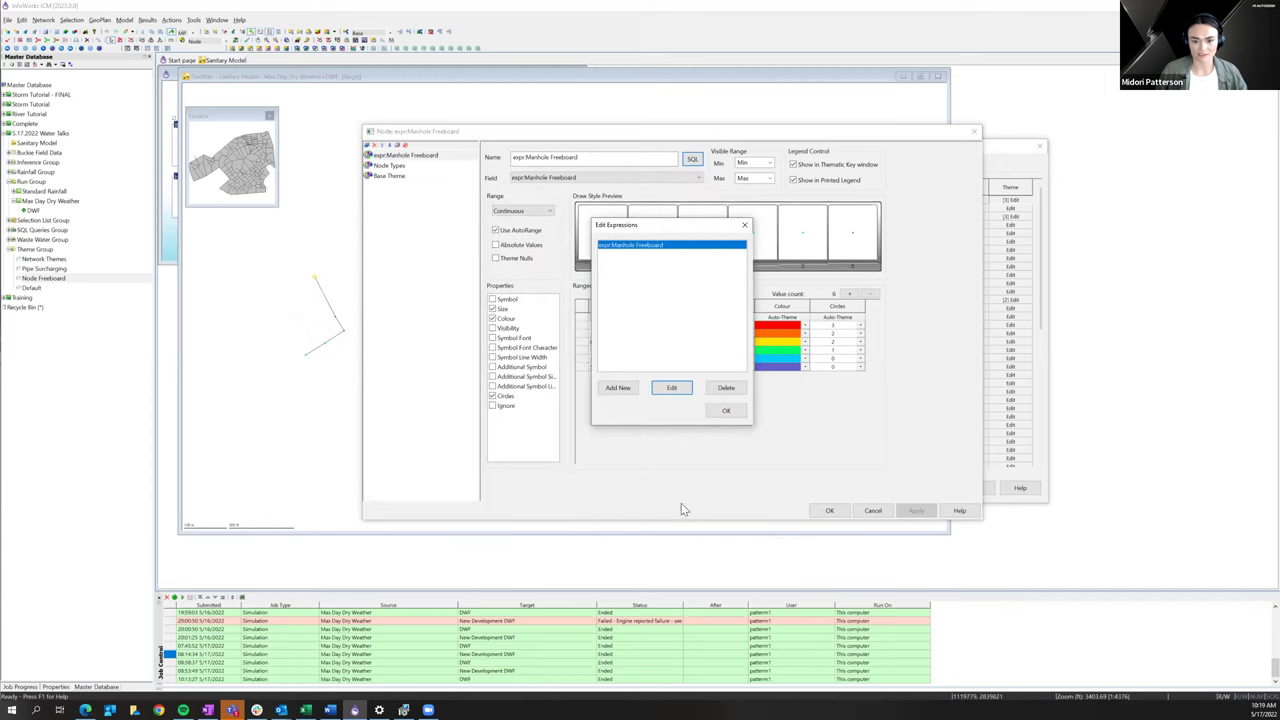
click(744, 229)
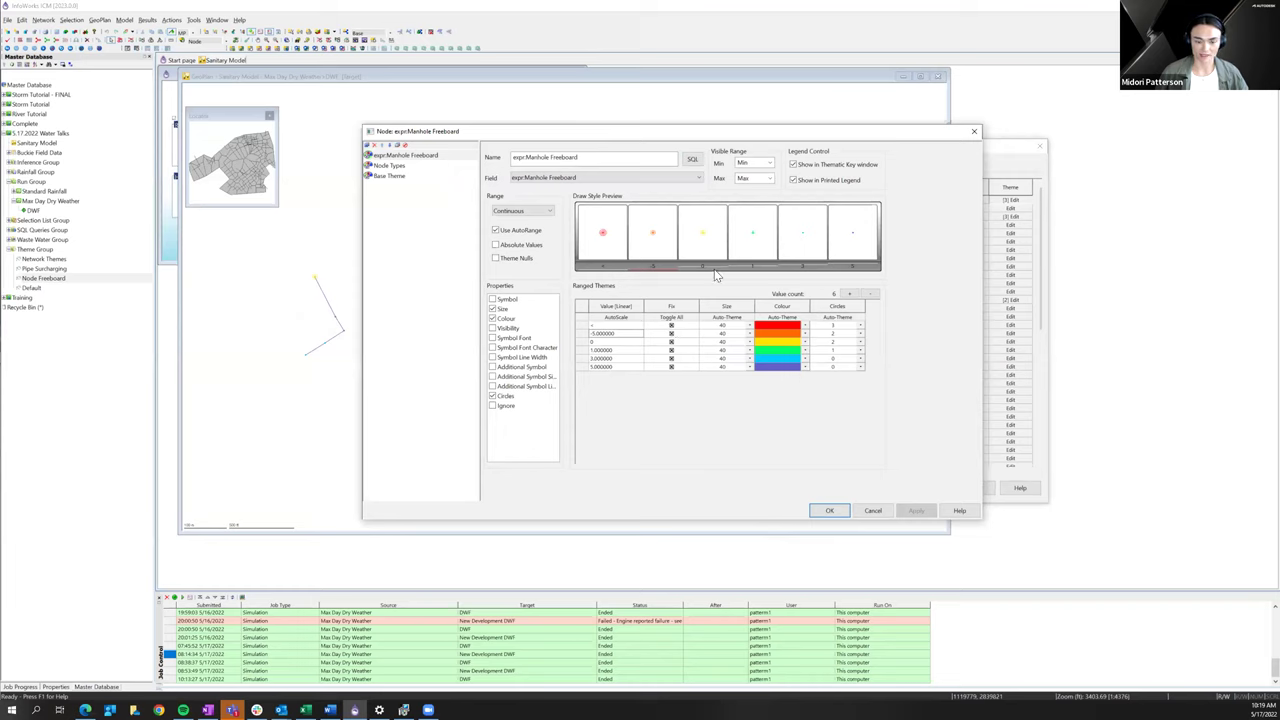
- Review the Manhole Freeboard ranged theme values and close the theme editor and GeoPlan properties
click(632, 336)
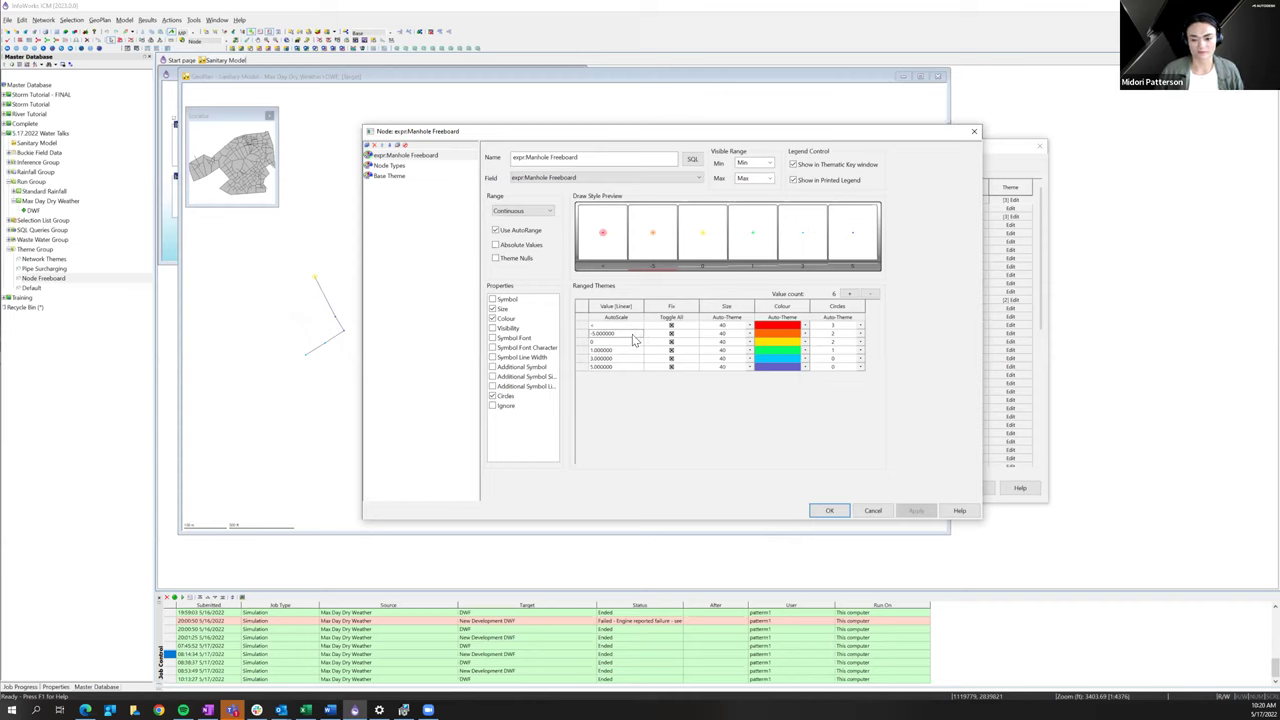
click(829, 512)
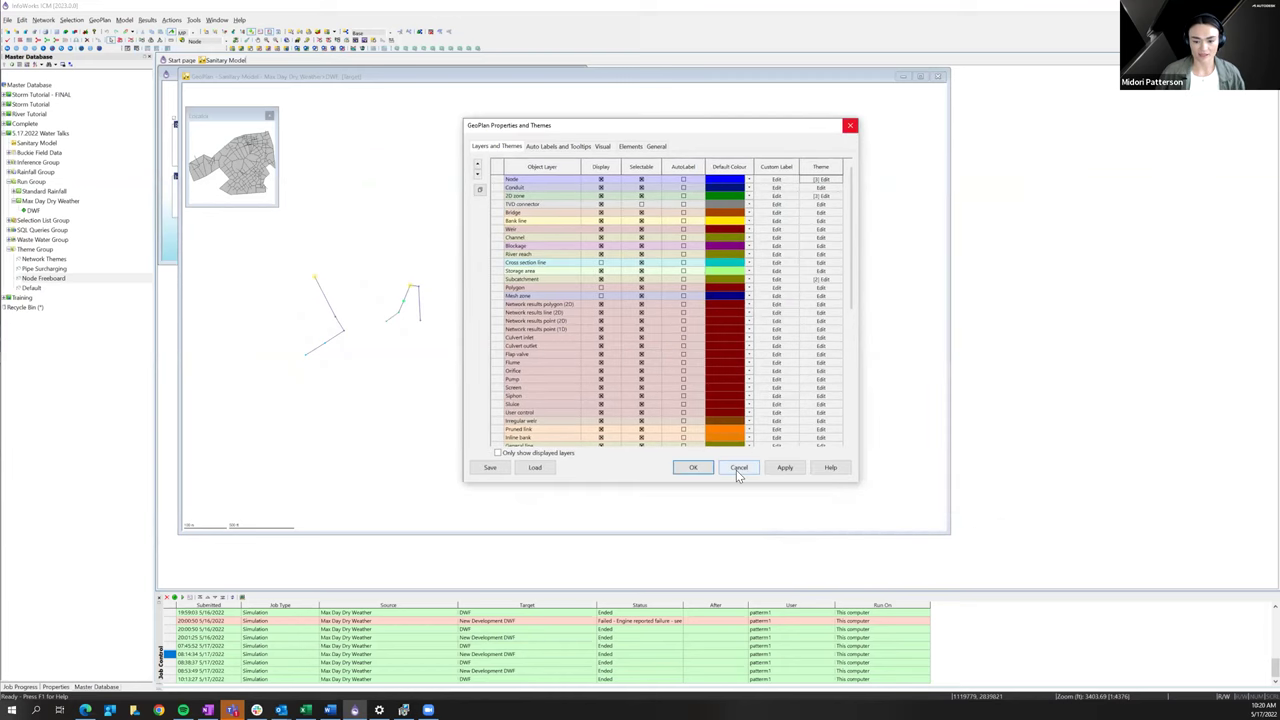
click(694, 470)
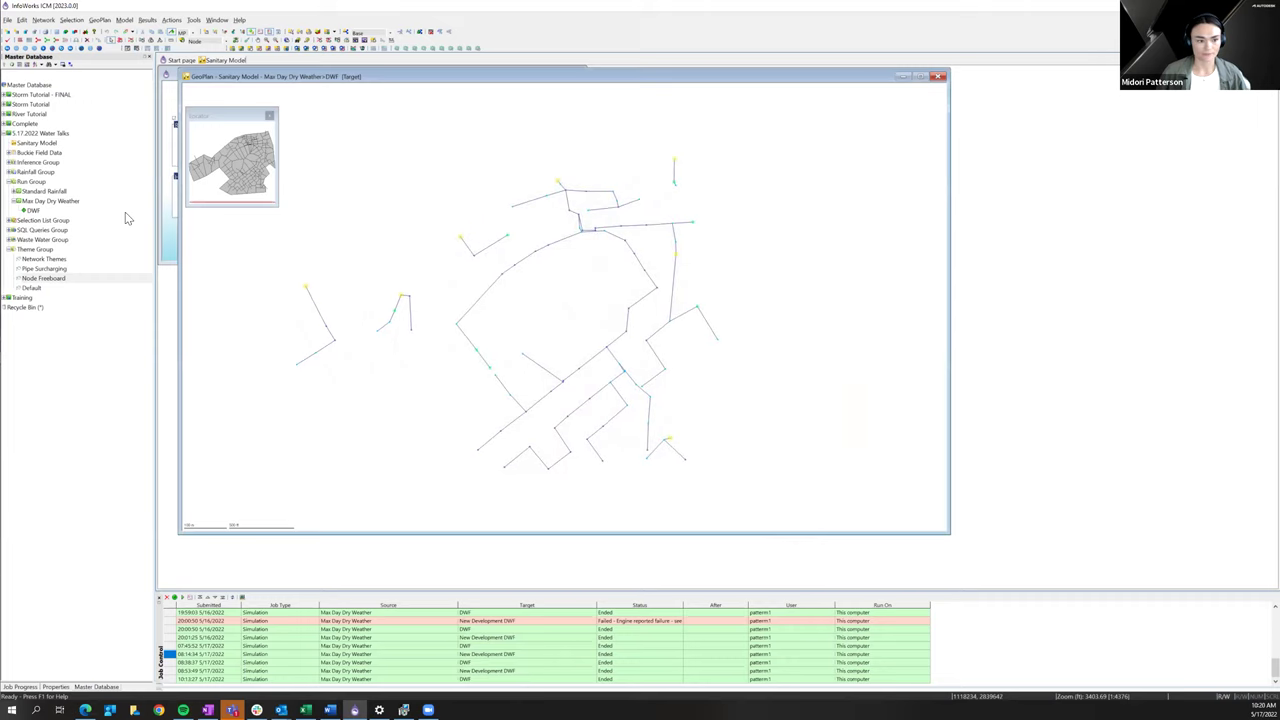
- Compare the Pipe Surcharging theme with Node Freeboard on the GeoPlan, ending on Node Freeboard, and inspect the nodes in the network's northeast
drag(50, 269, 373, 224)
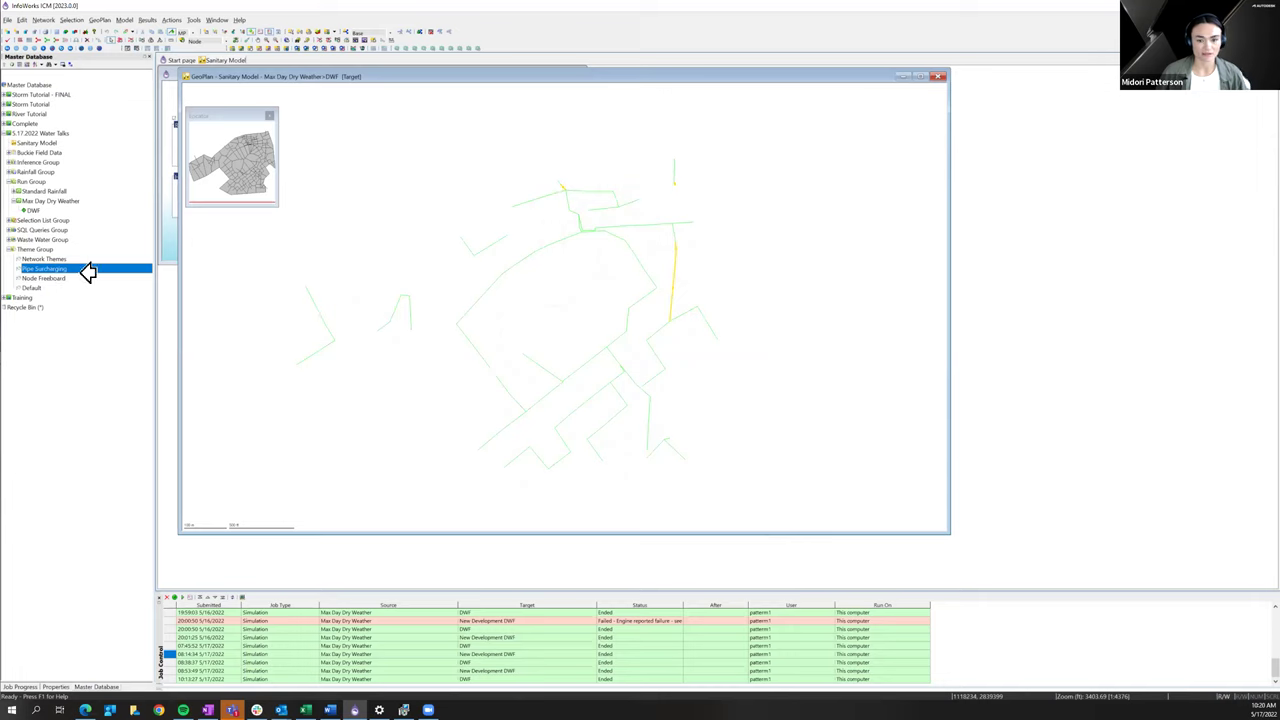
drag(58, 279, 674, 260)
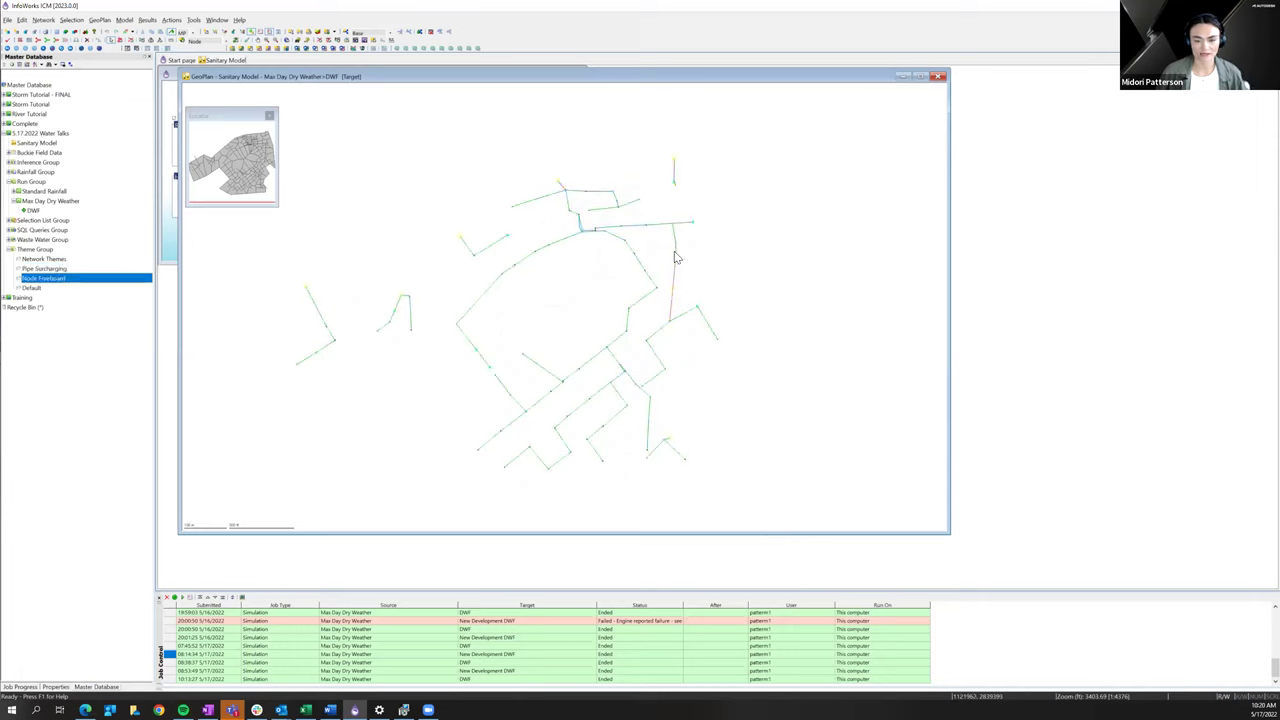
scroll(729, 259, up, 5)
scroll(715, 330, down, 3)
drag(744, 303, 686, 309)
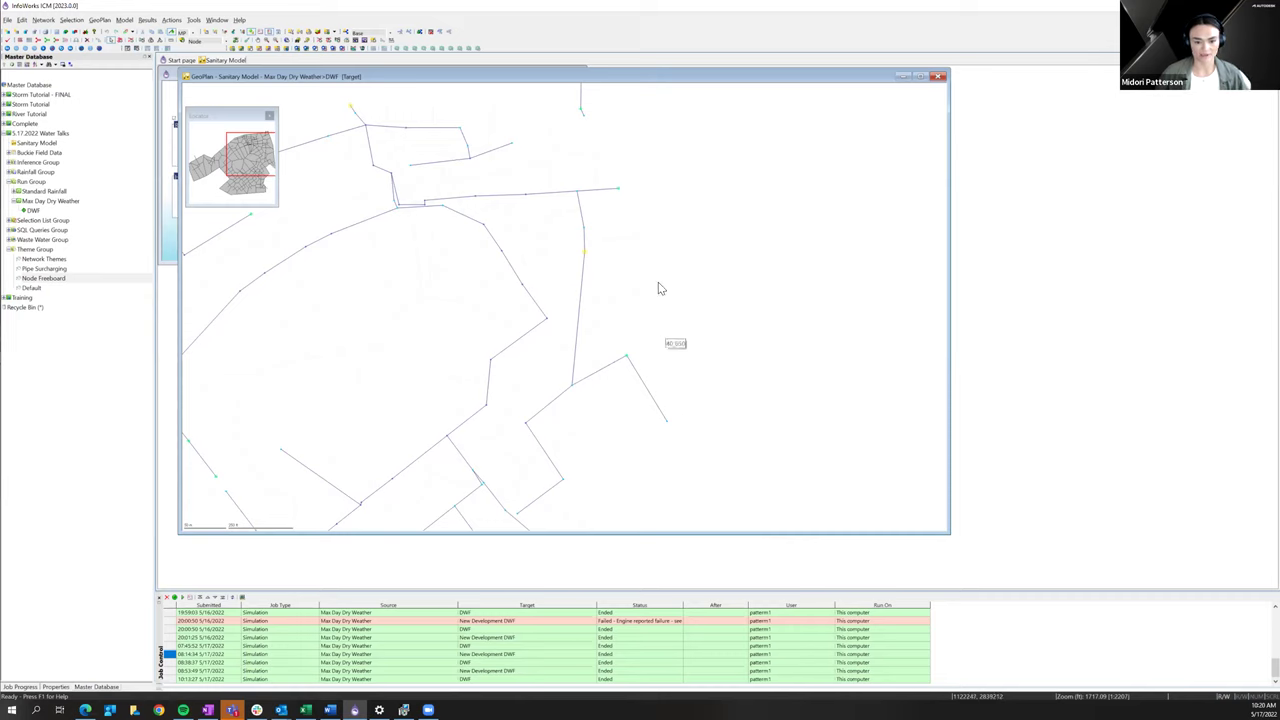
- Expand the Selection List Group and apply the High Street selection list to the GeoPlan
click(8, 220)
scroll(474, 297, up, 2)
scroll(500, 300, down, 4)
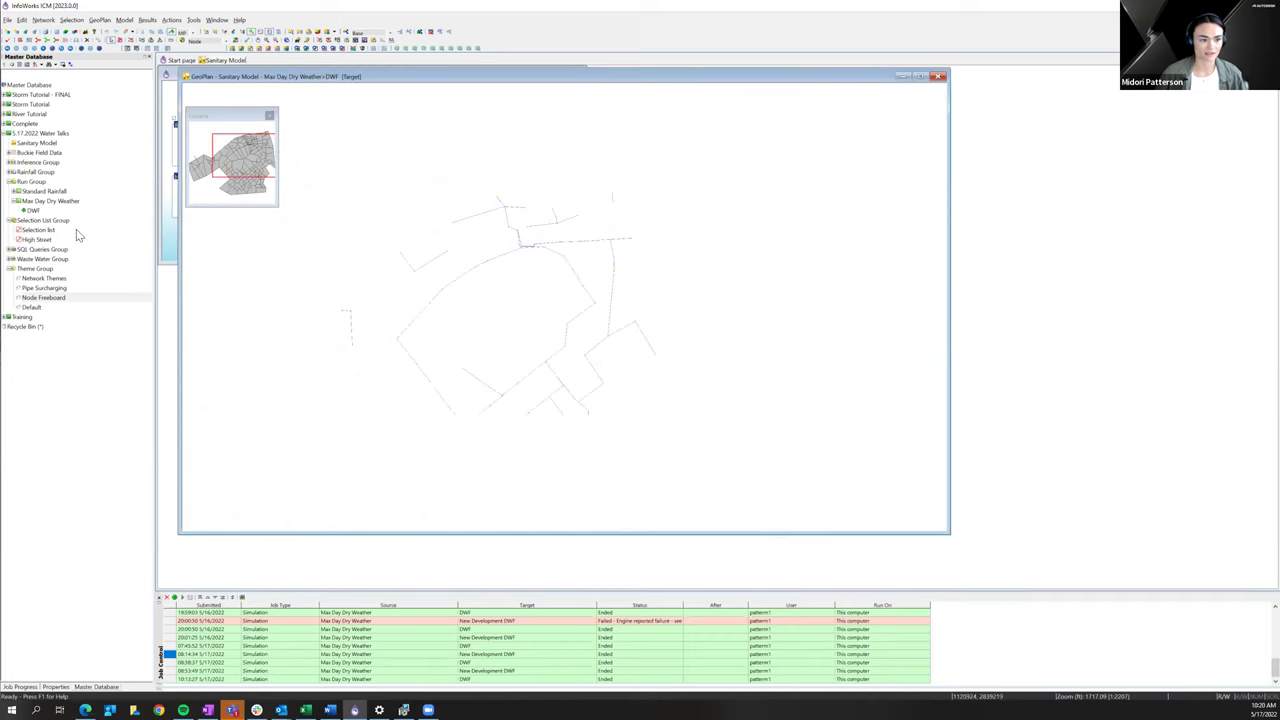
click(46, 220)
click(58, 242)
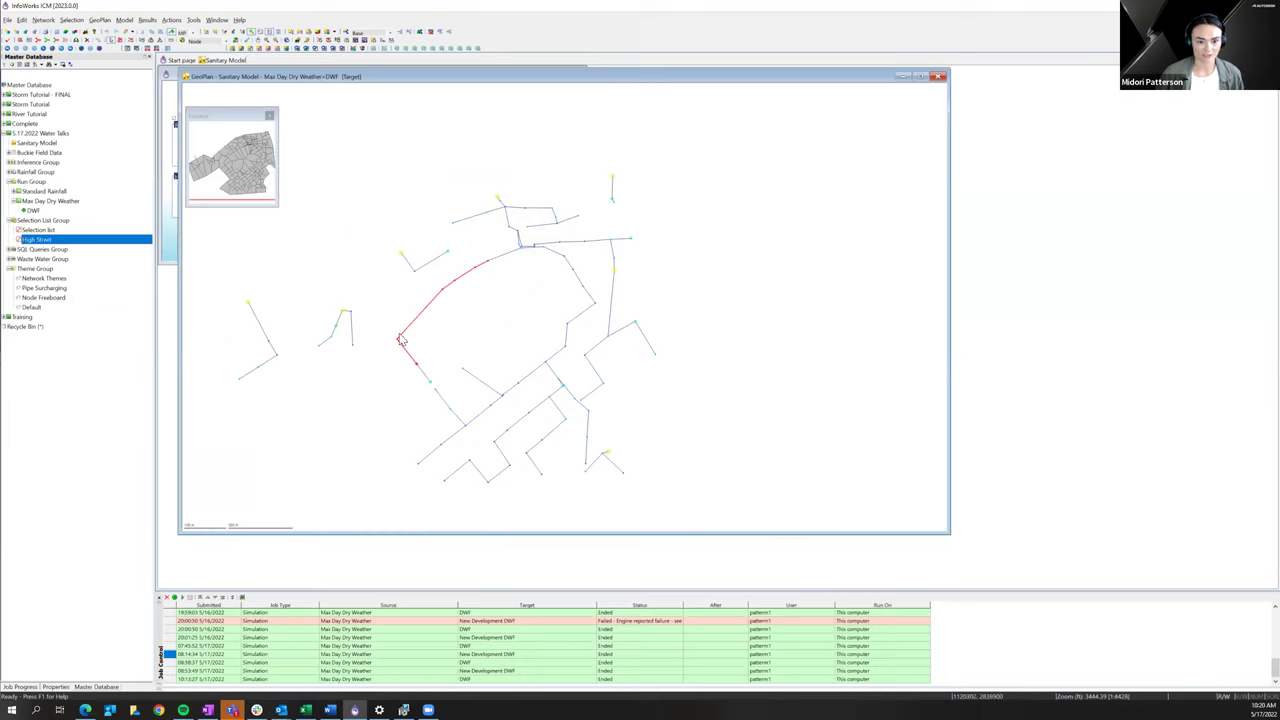
- Apply the selection list named Selection list to the GeoPlan, examine the selected route, and clear the selection
click(45, 231)
scroll(424, 236, up, 2)
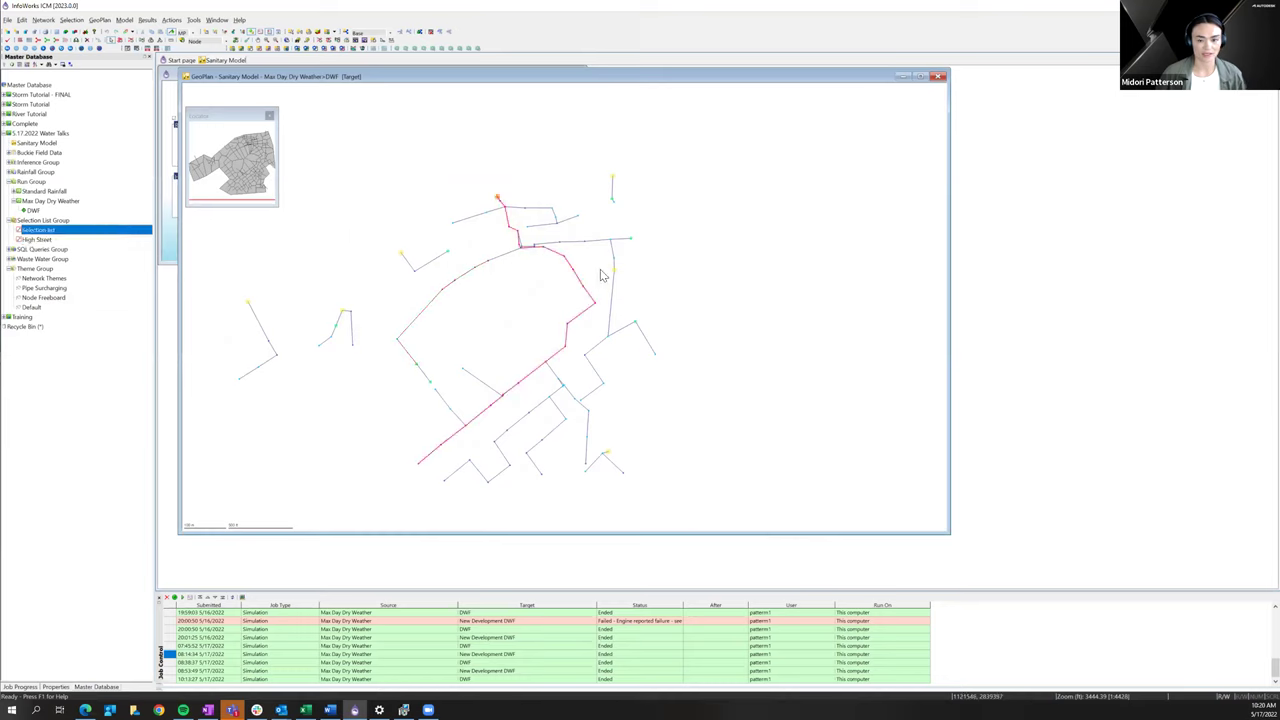
scroll(647, 296, up, 1)
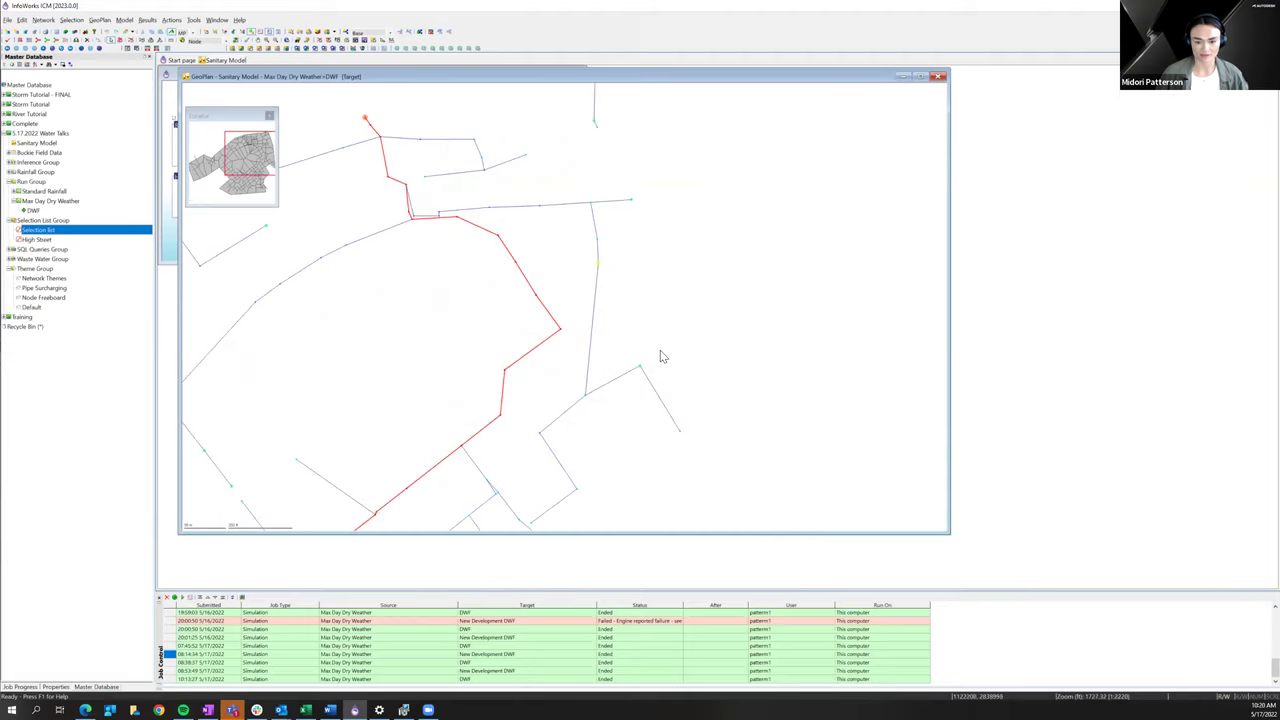
scroll(658, 355, up, 3)
scroll(654, 347, down, 3)
drag(608, 344, 590, 336)
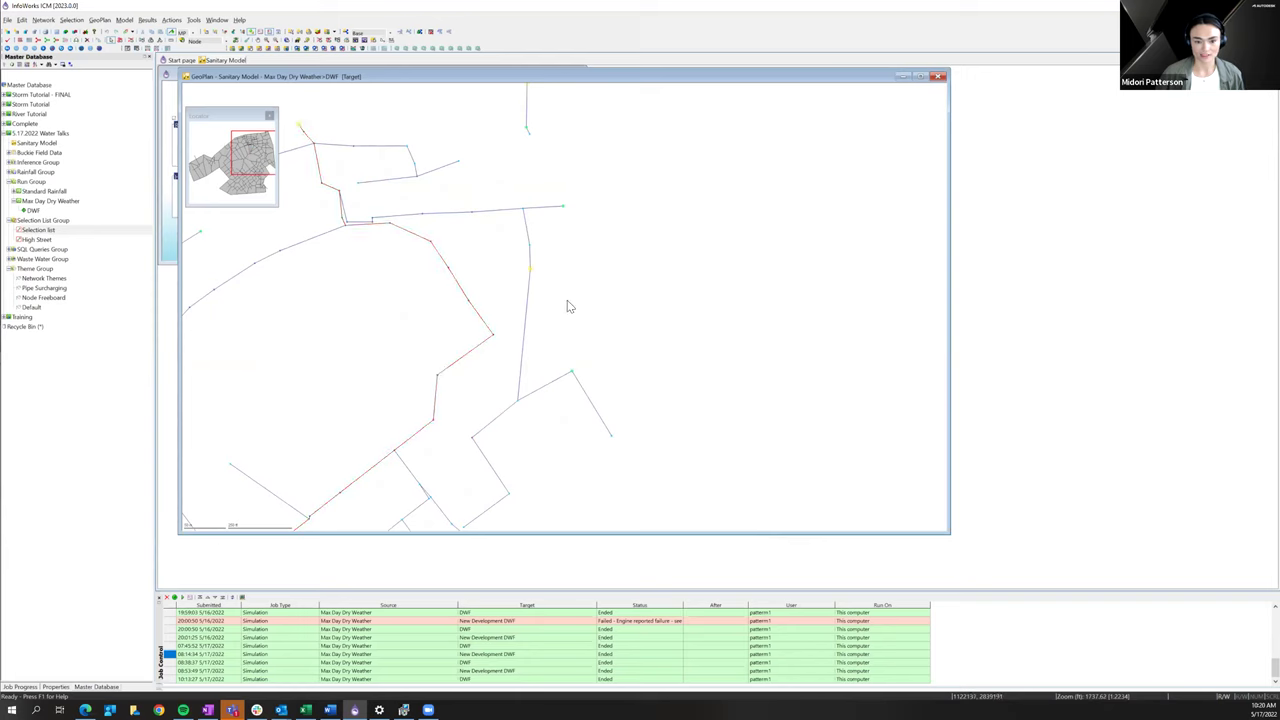
- Open the GIS layer control, view the Add WMS Layer option without adding one, and make the OpenStreetMap WMS layer visible
right_click(655, 272)
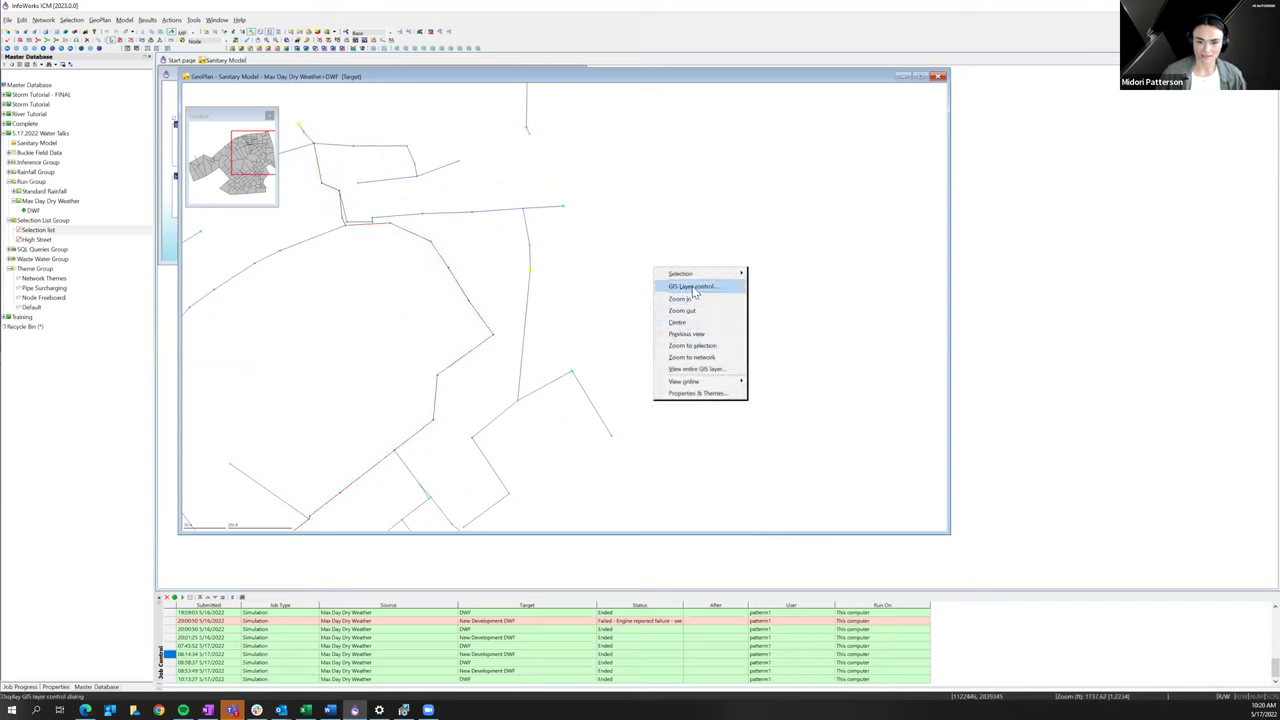
click(637, 227)
right_click(637, 227)
click(661, 247)
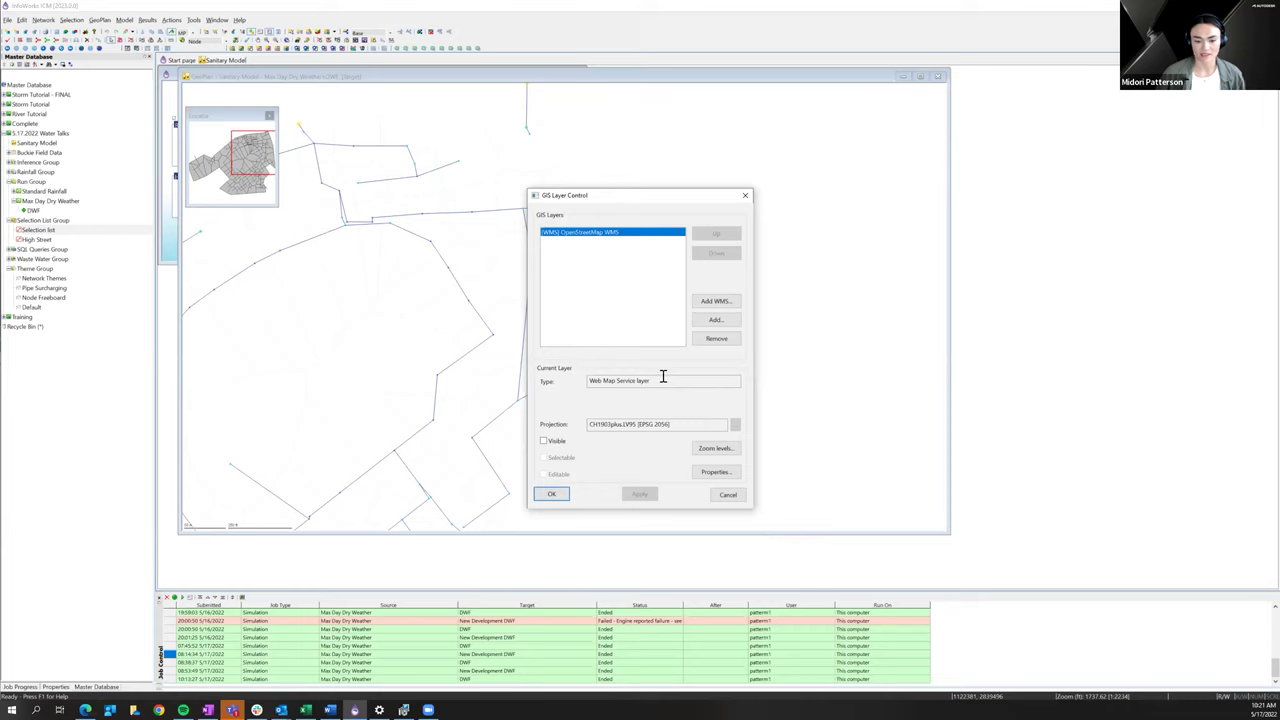
click(712, 301)
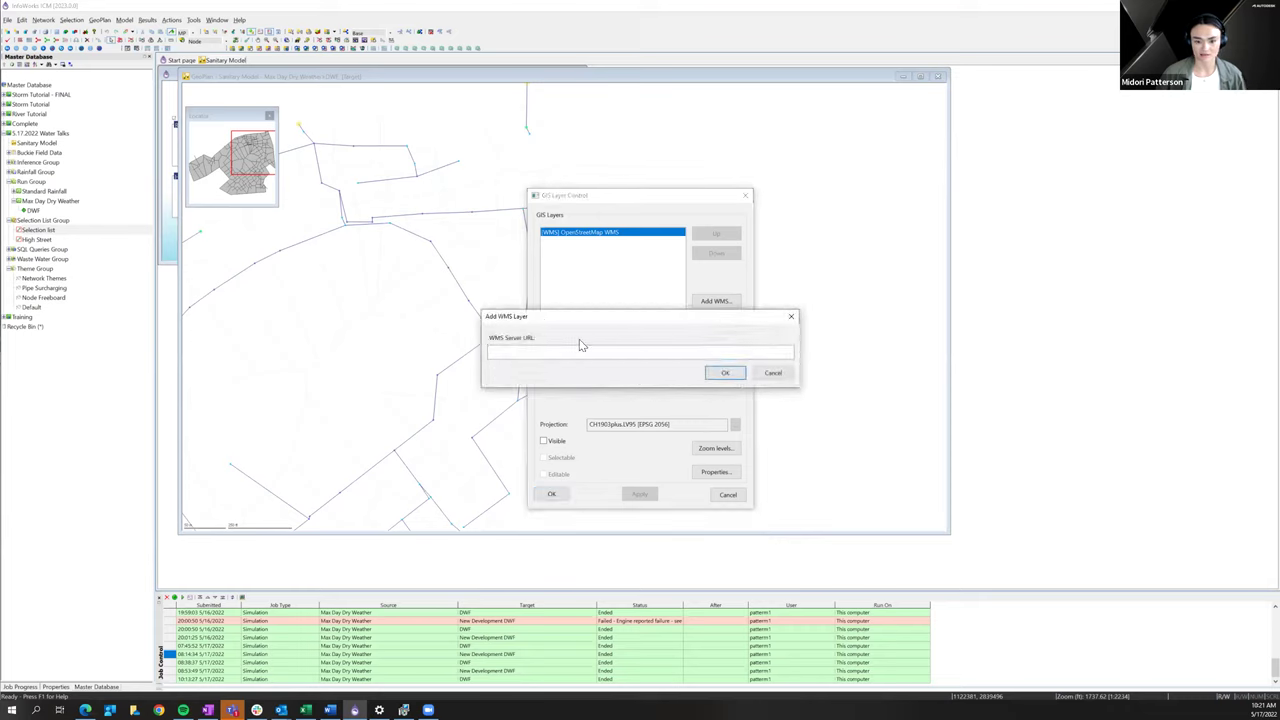
click(773, 372)
click(544, 441)
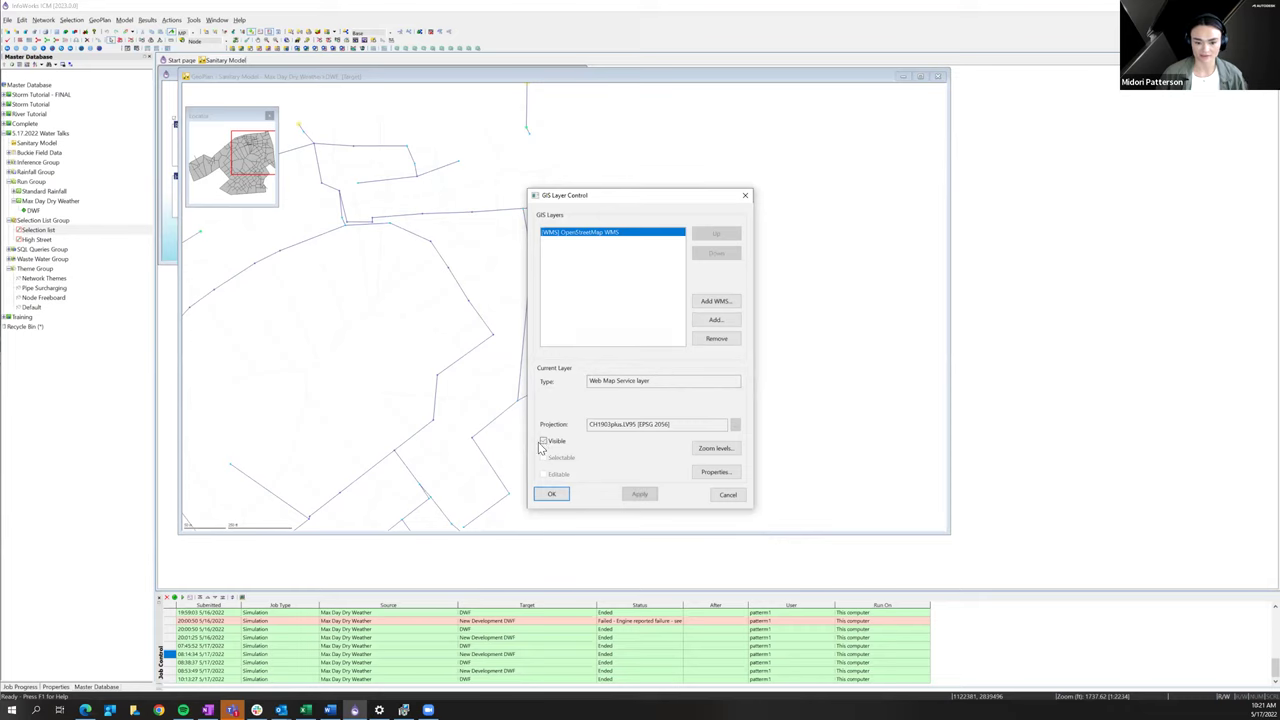
click(552, 495)
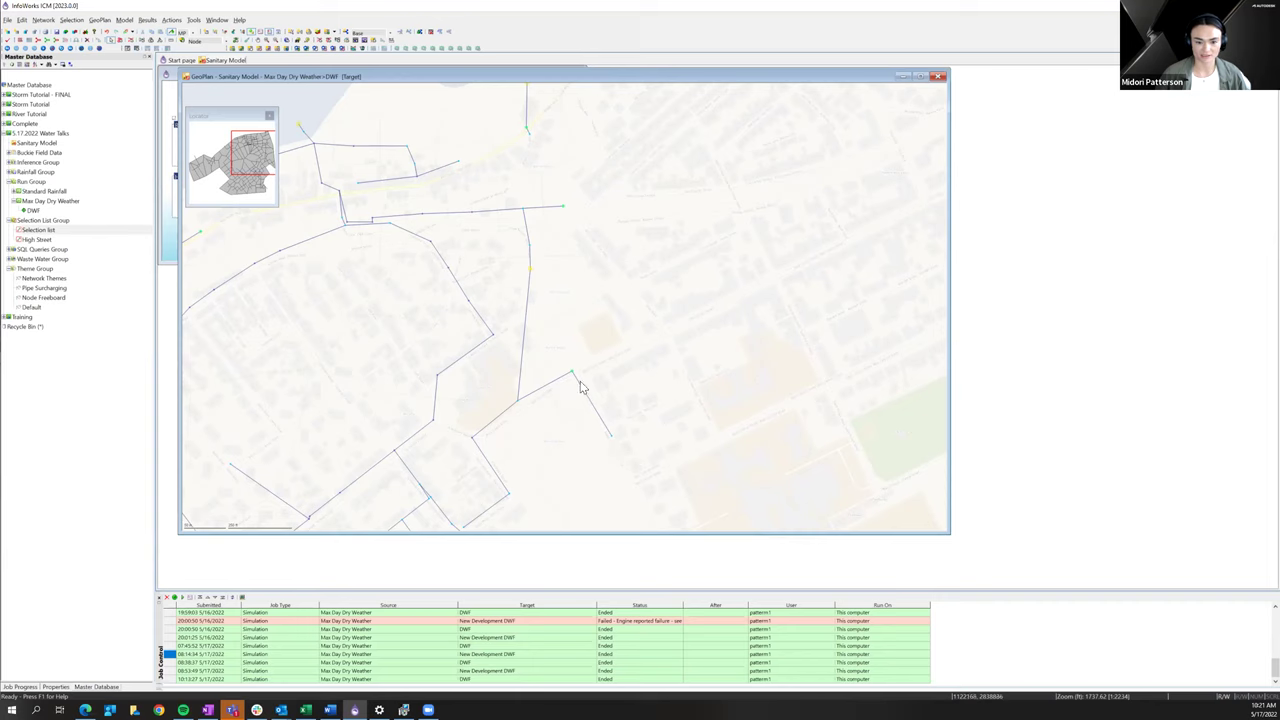
- Hide the OpenStreetMap WMS layer on the GeoPlan again
right_click(571, 285)
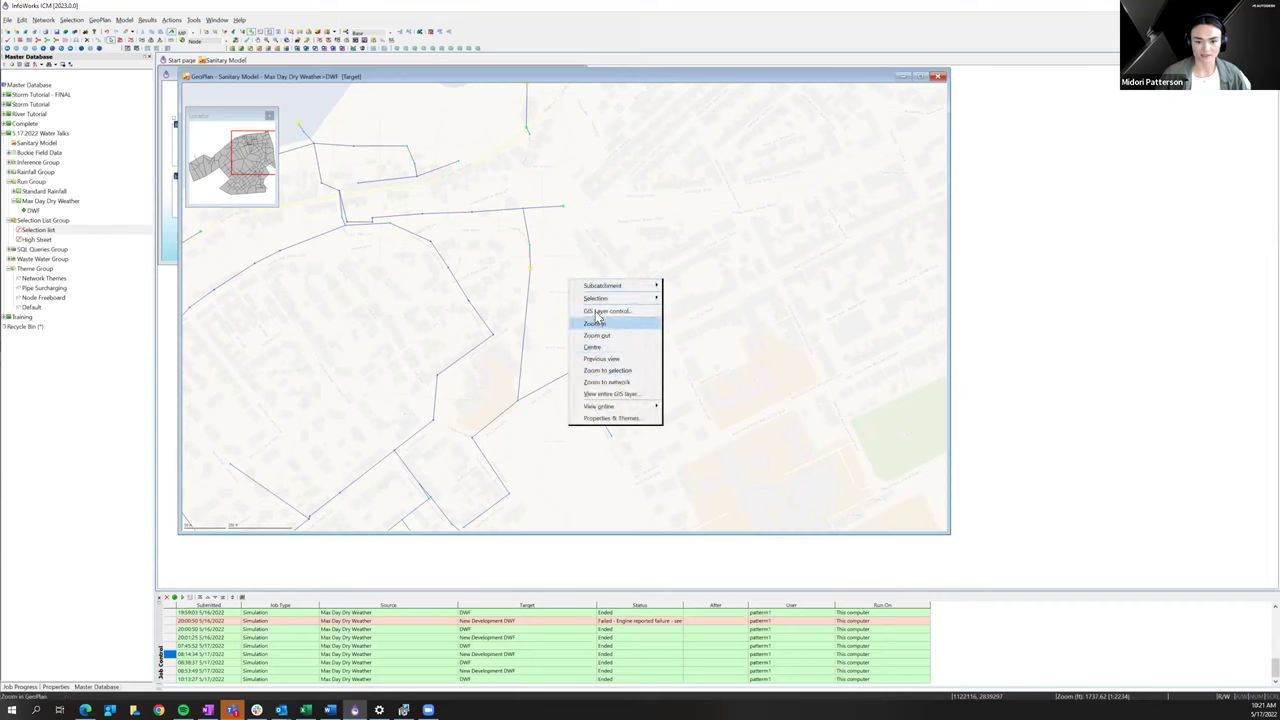
click(597, 320)
click(544, 441)
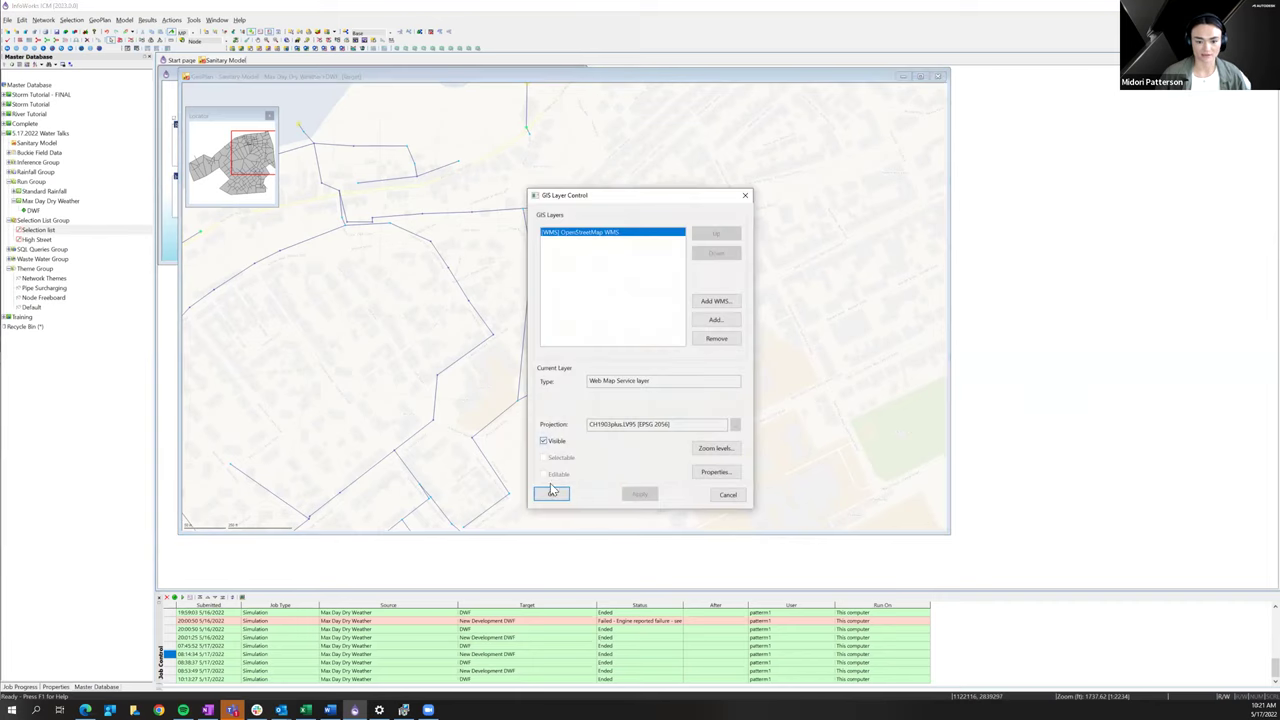
click(551, 494)
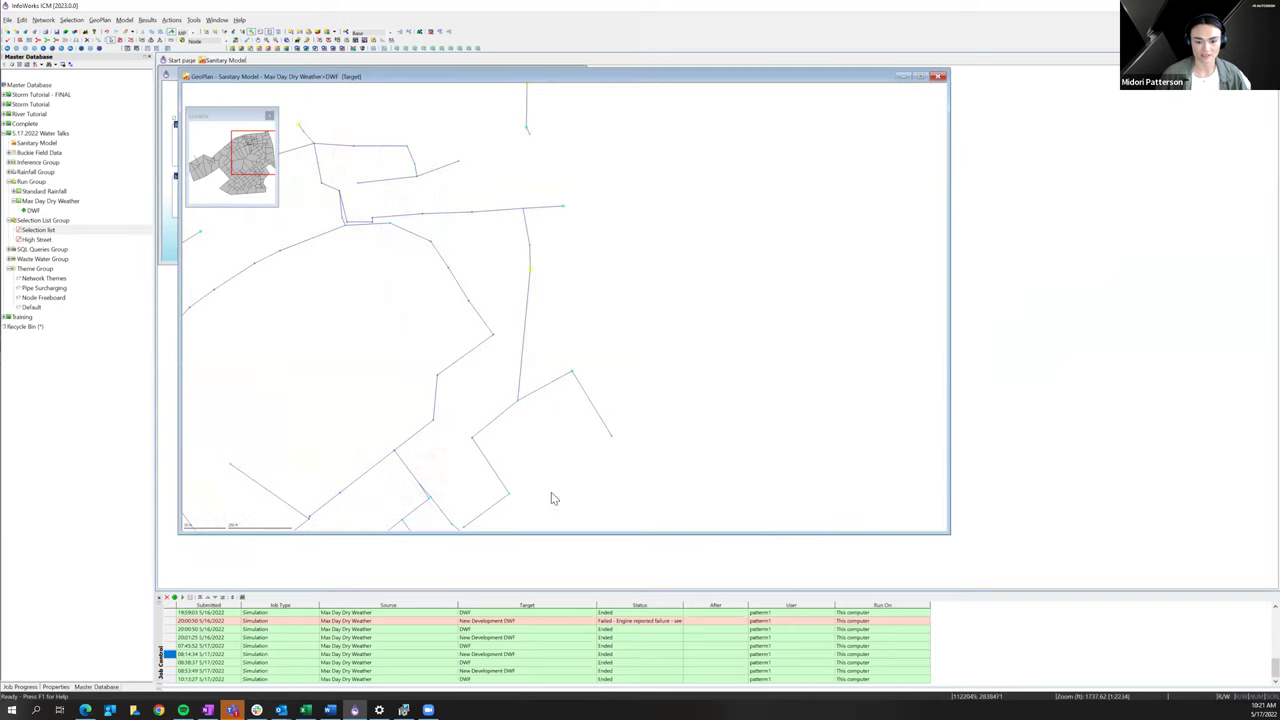
- Select the connected pipes of the eastern branch one at a time on the GeoPlan, and clear the selection
click(588, 397)
click(605, 425)
ctrl+click(540, 382)
ctrl+click(520, 382)
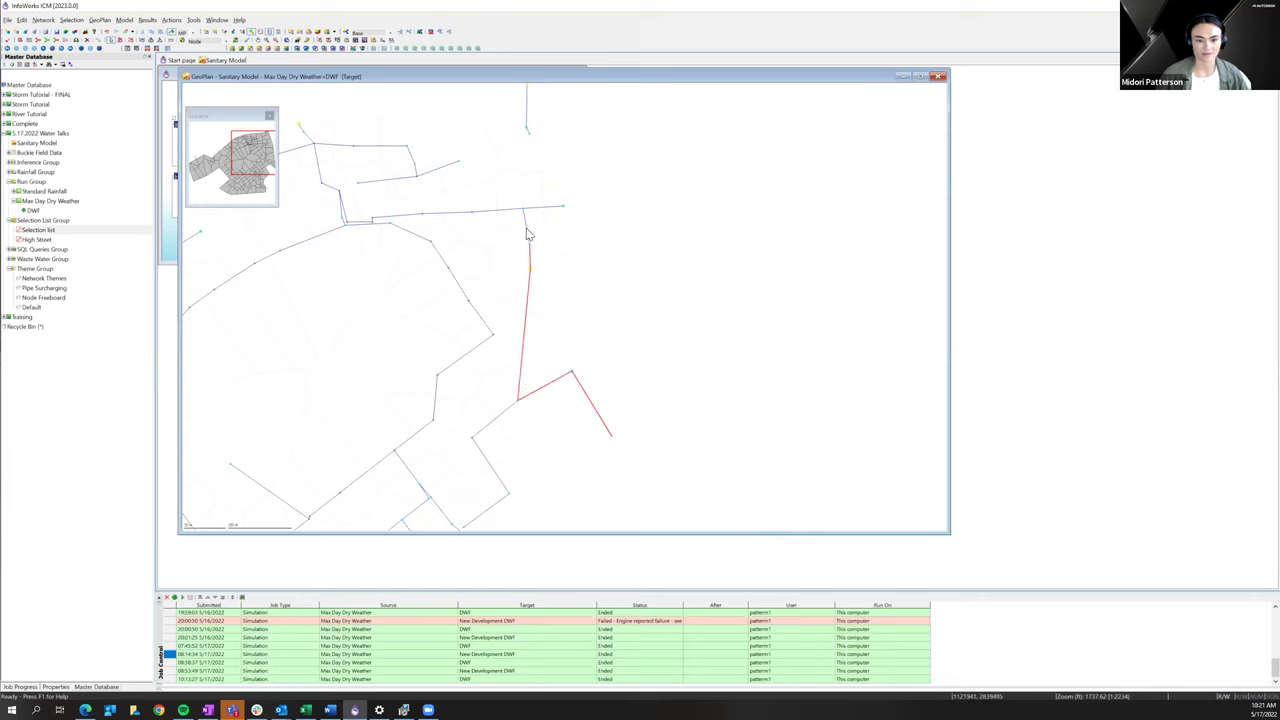
click(618, 241)
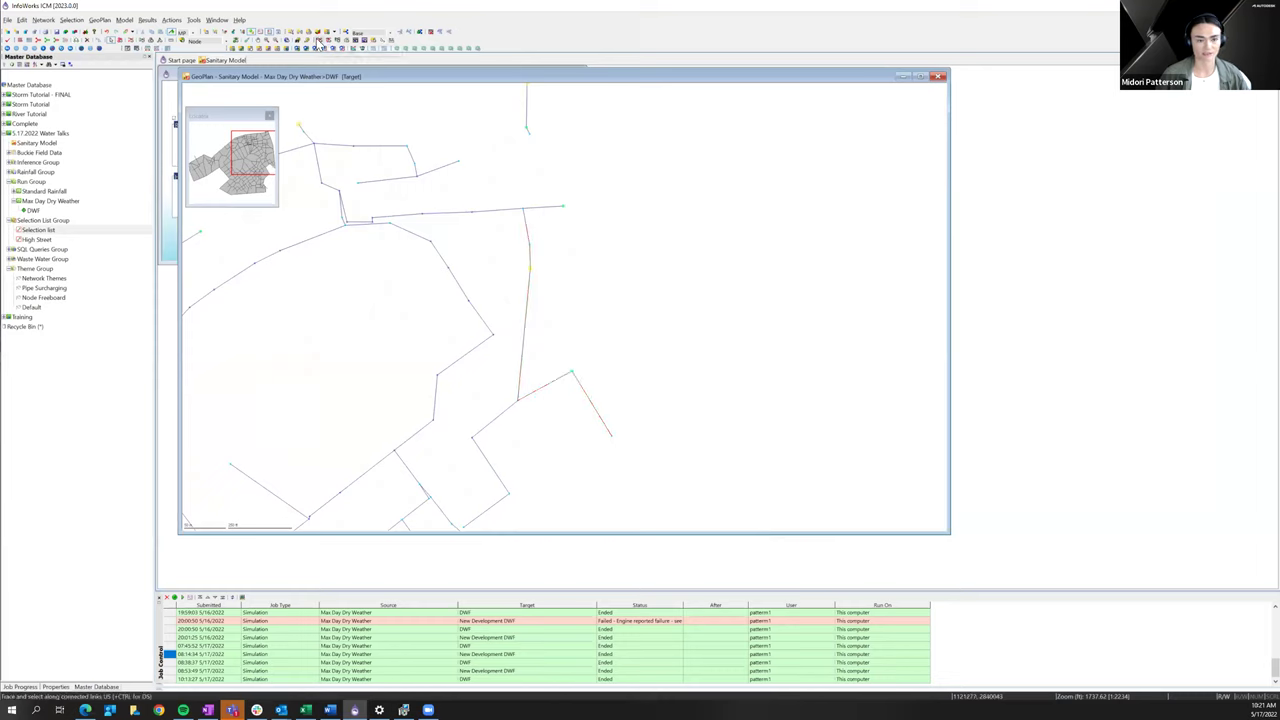
- Trace and select the links upstream of the eastern branch's northernmost pipe, and deselect the side run to the southwest
click(319, 44)
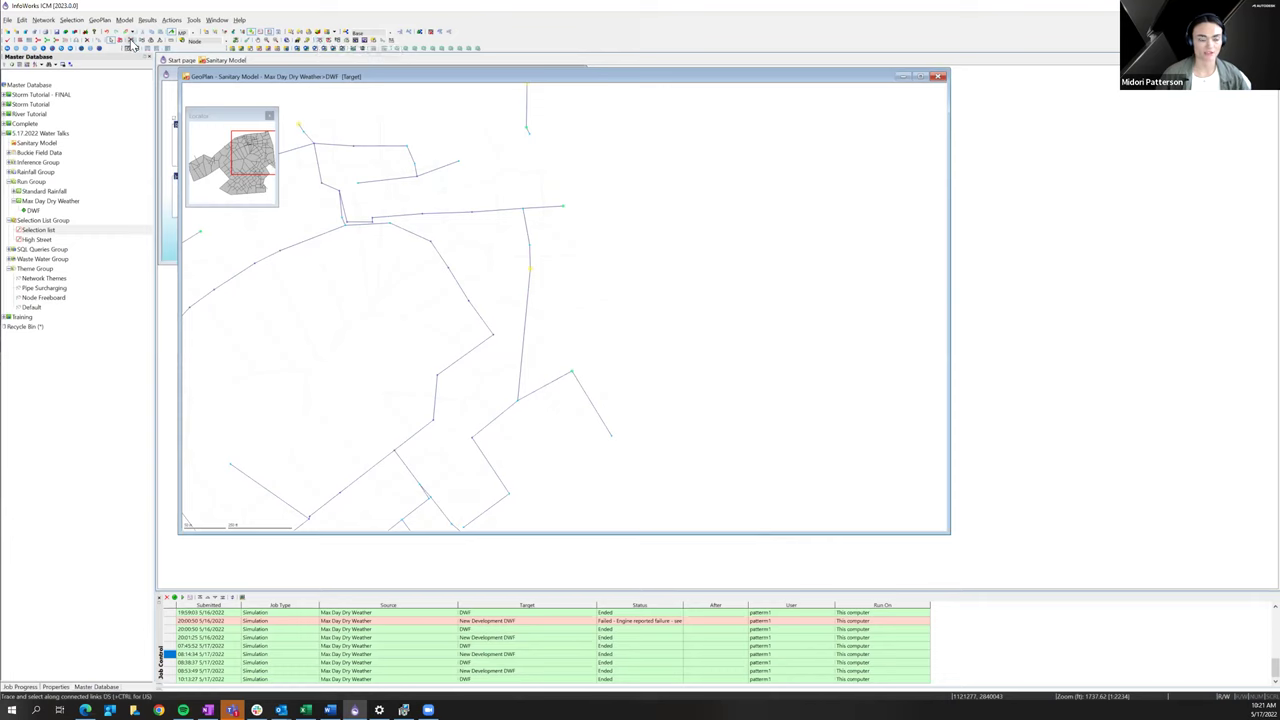
click(330, 42)
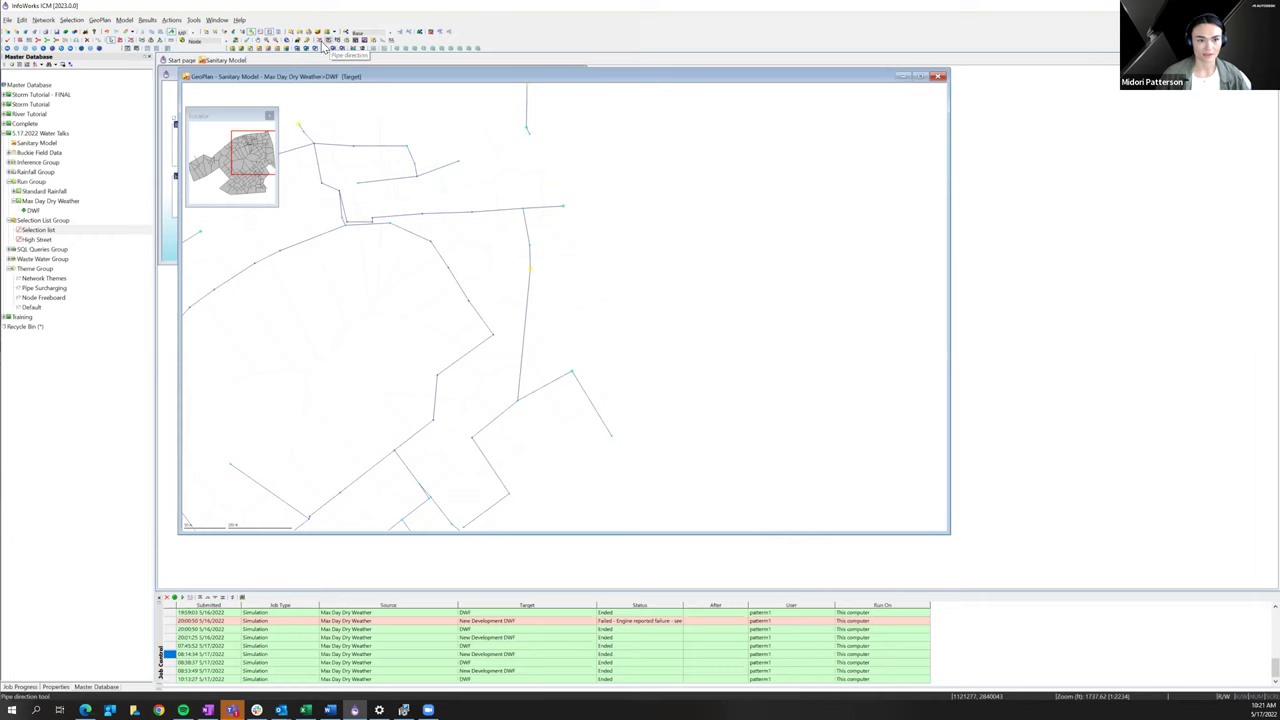
click(526, 218)
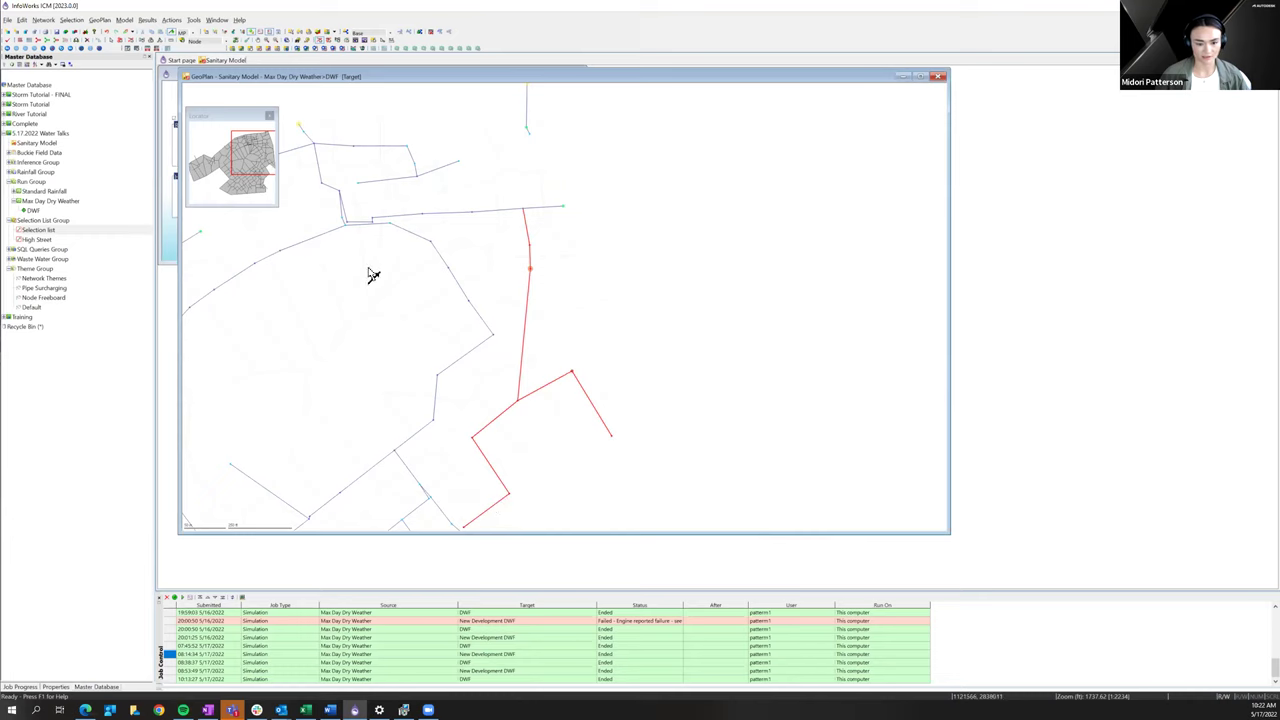
ctrl+click(504, 504)
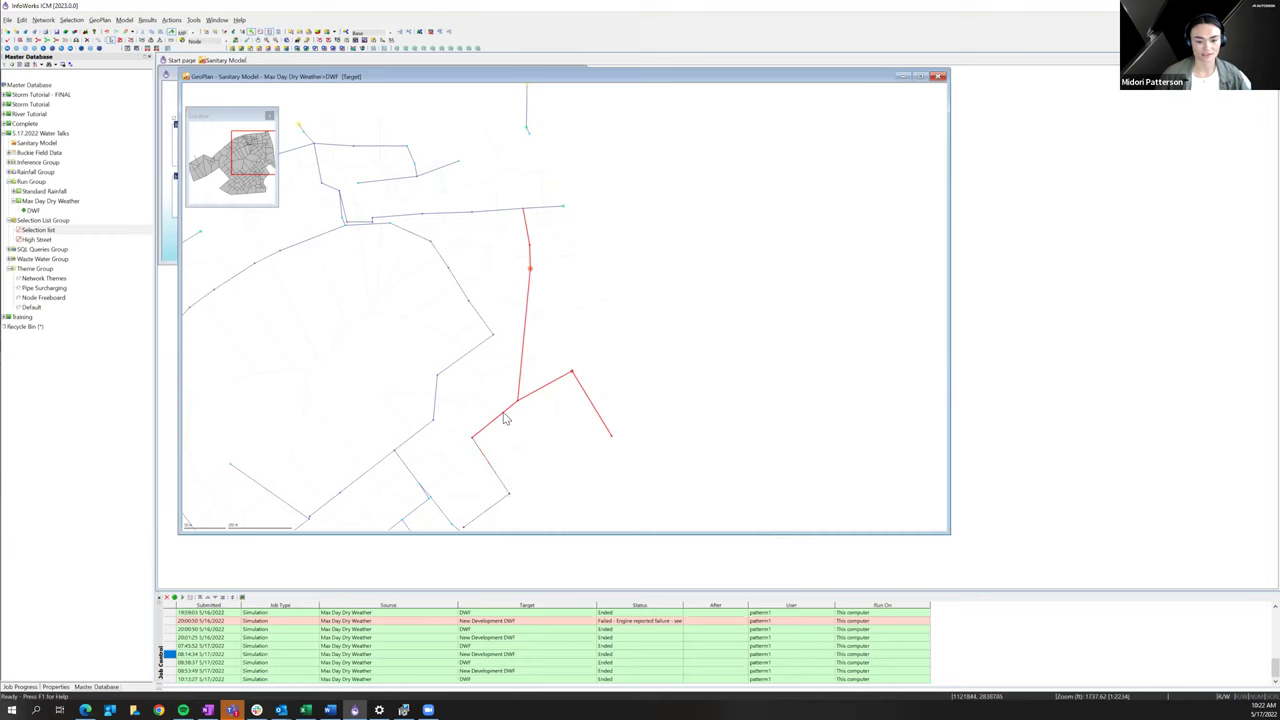
ctrl+click(510, 413)
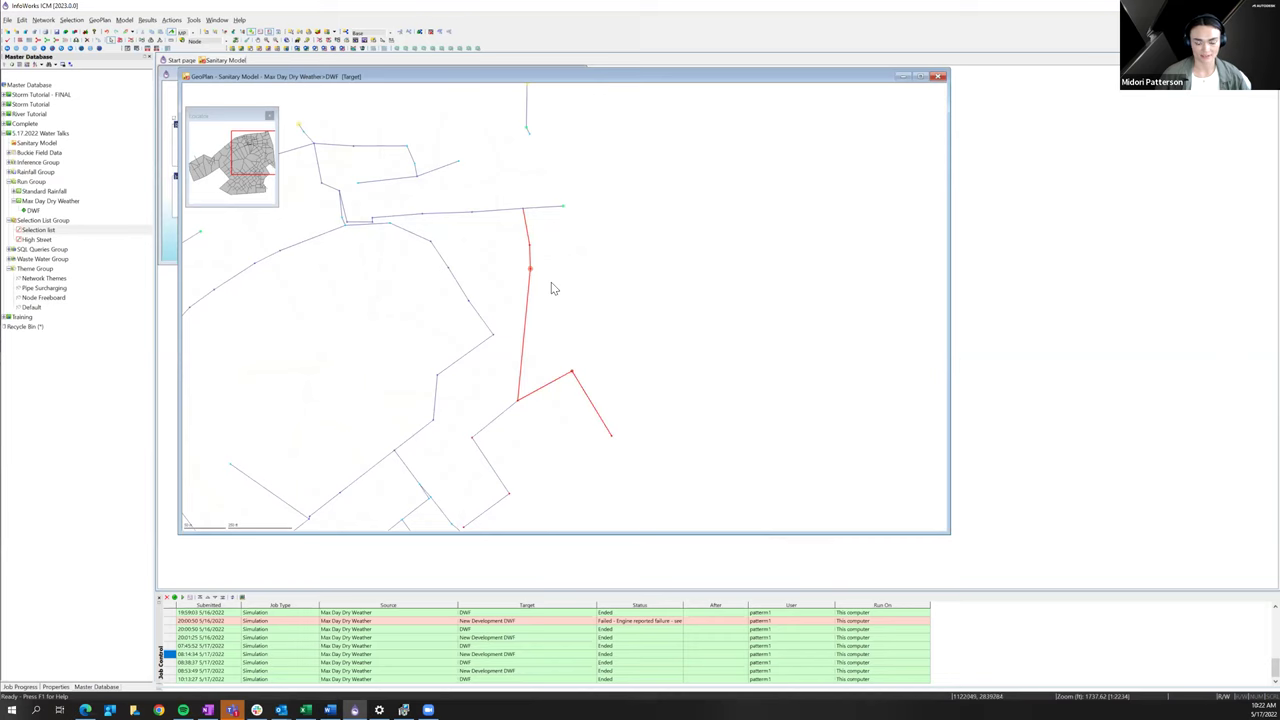
- Save the selected eastern branch as a selection list named Queen Street Branch in the Selection List Group
right_click(553, 289)
mouse_move(600, 297)
click(679, 313)
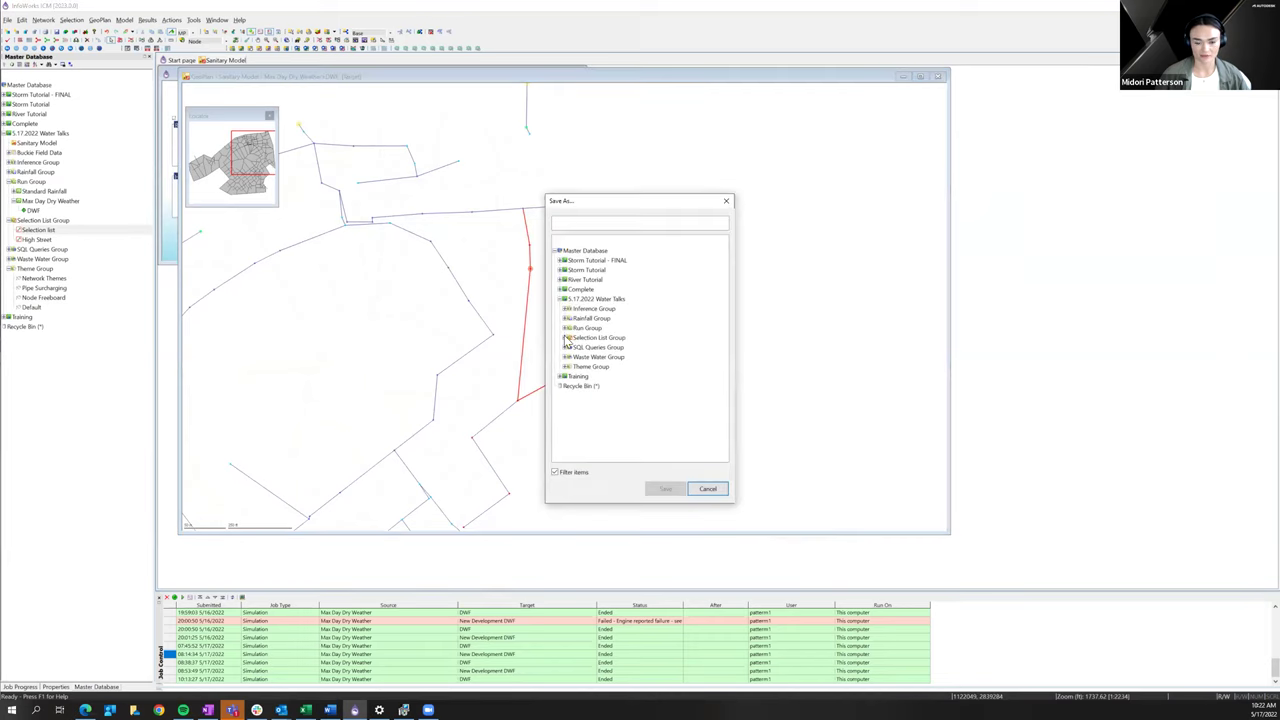
click(566, 339)
click(603, 339)
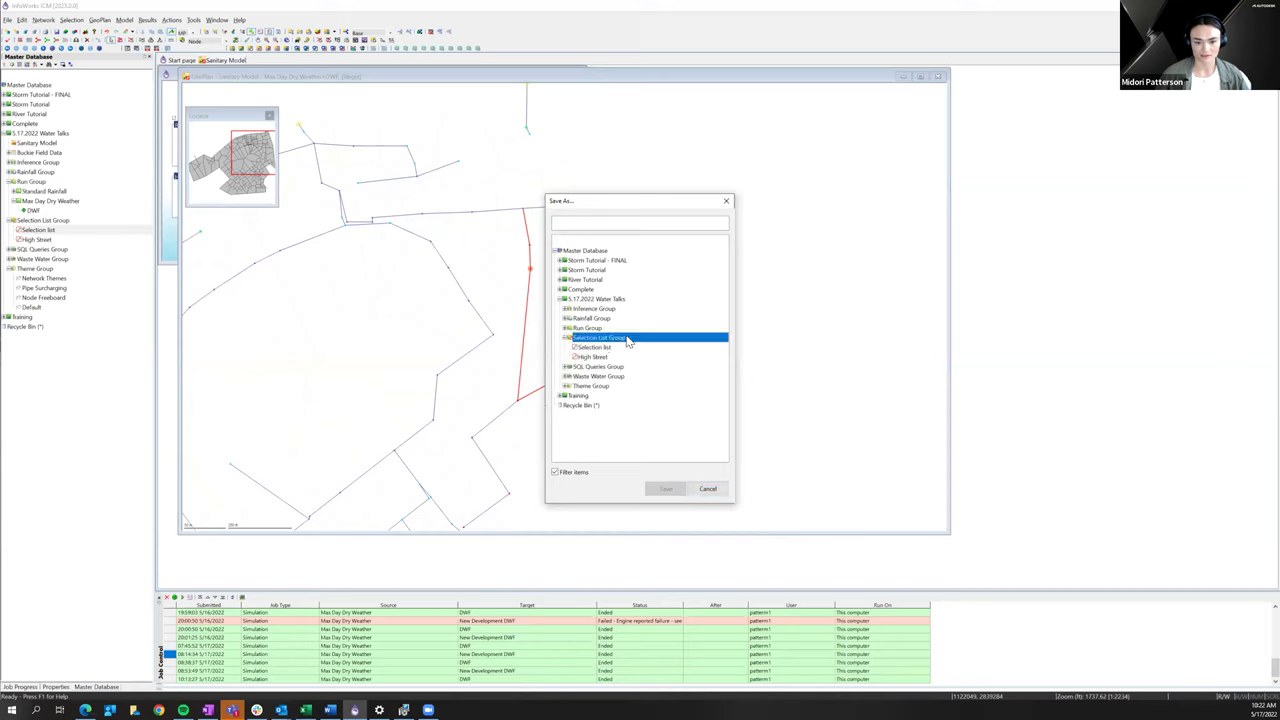
click(595, 224)
text(S)
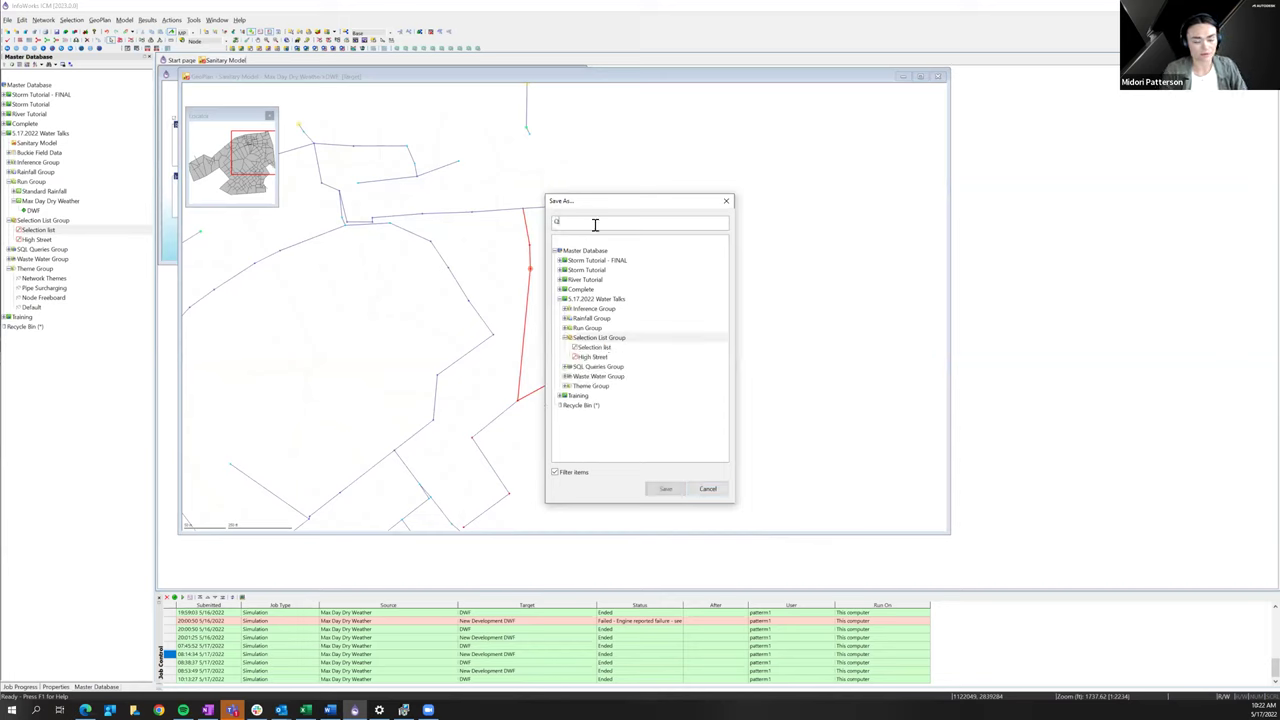
key(BackSpace)
key(BackSpace)
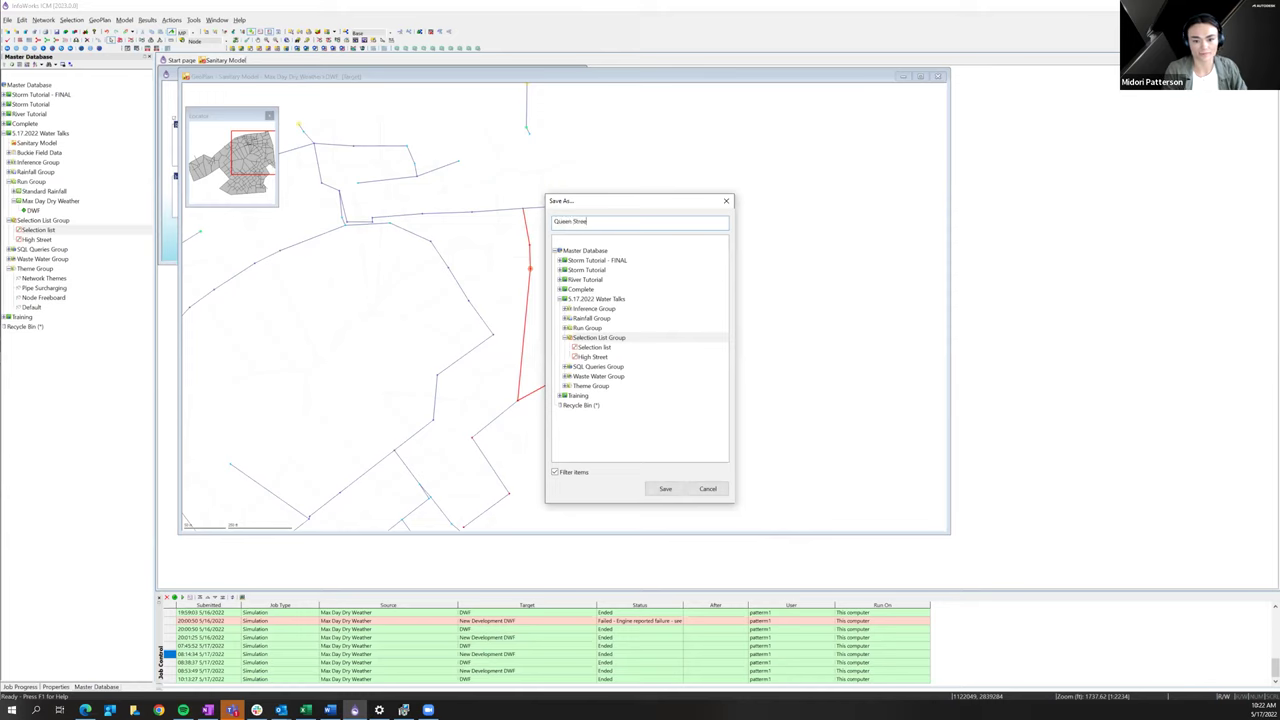
text(ch)
right_click(593, 225)
click(665, 491)
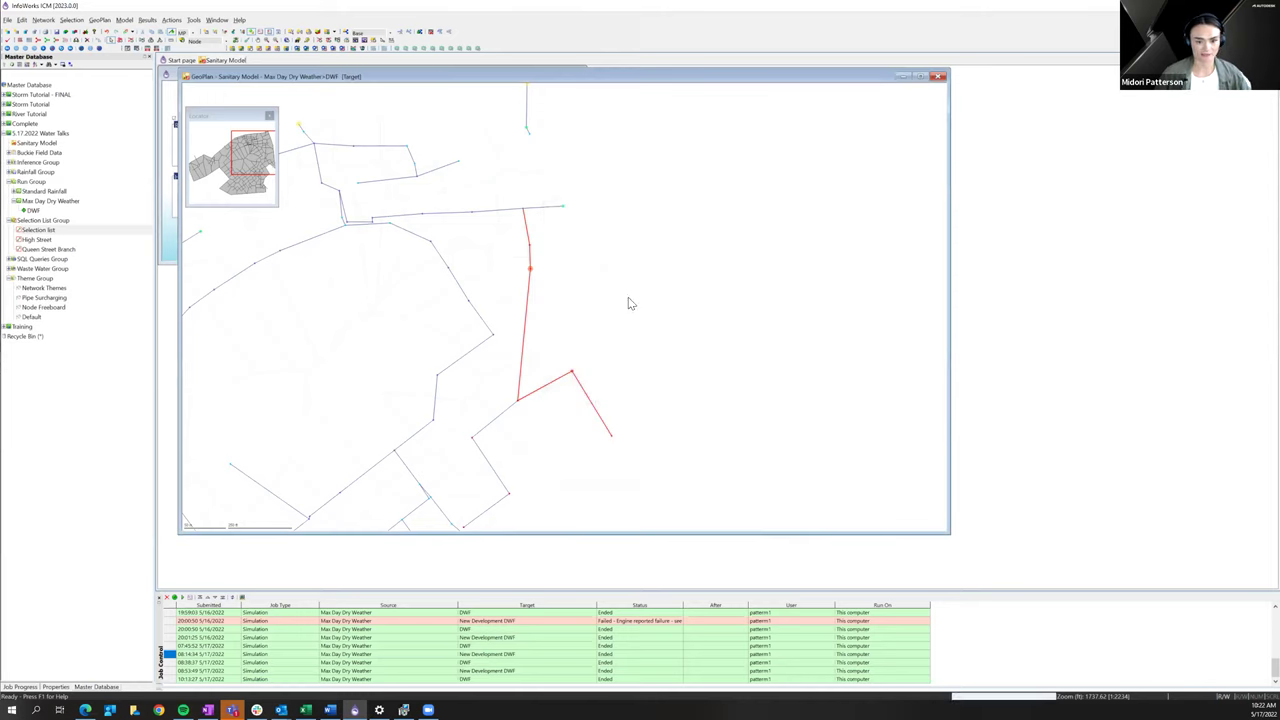
- Clear the GeoPlan selection and reapply the Queen Street Branch selection list to it
click(680, 297)
scroll(680, 297, up, 2)
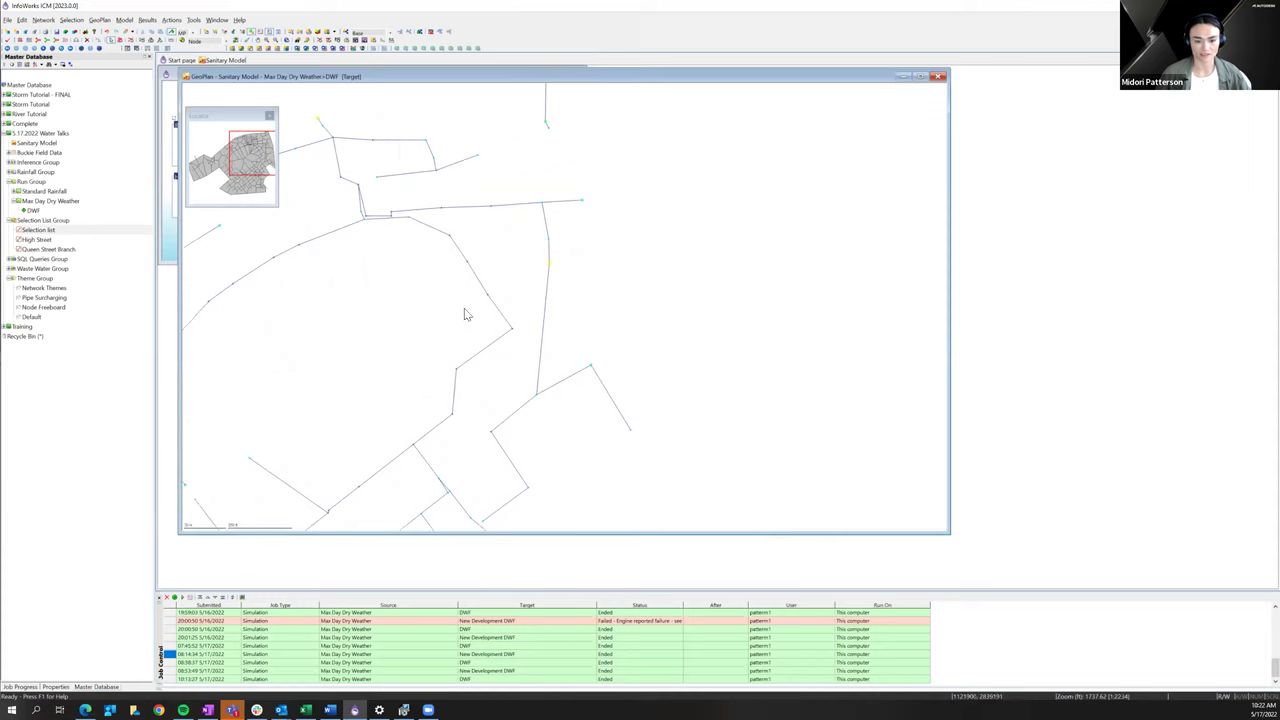
scroll(692, 287, down, 2)
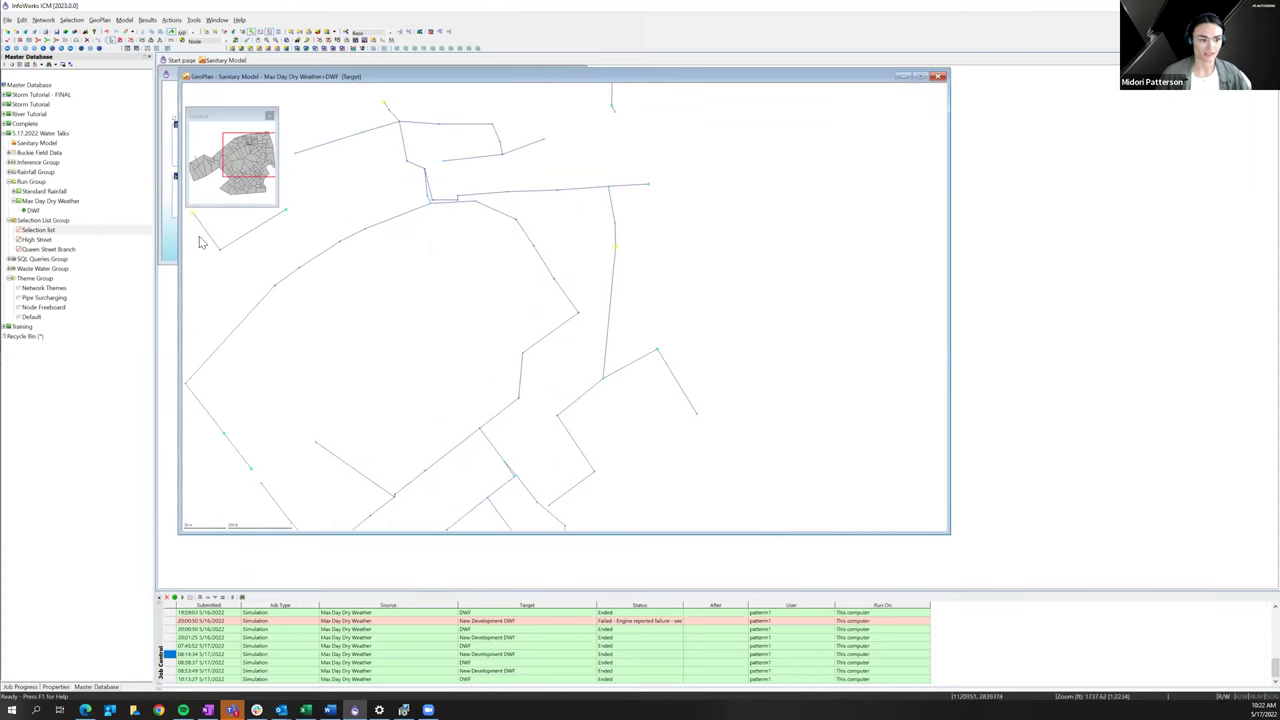
click(56, 250)
drag(408, 278, 683, 329)
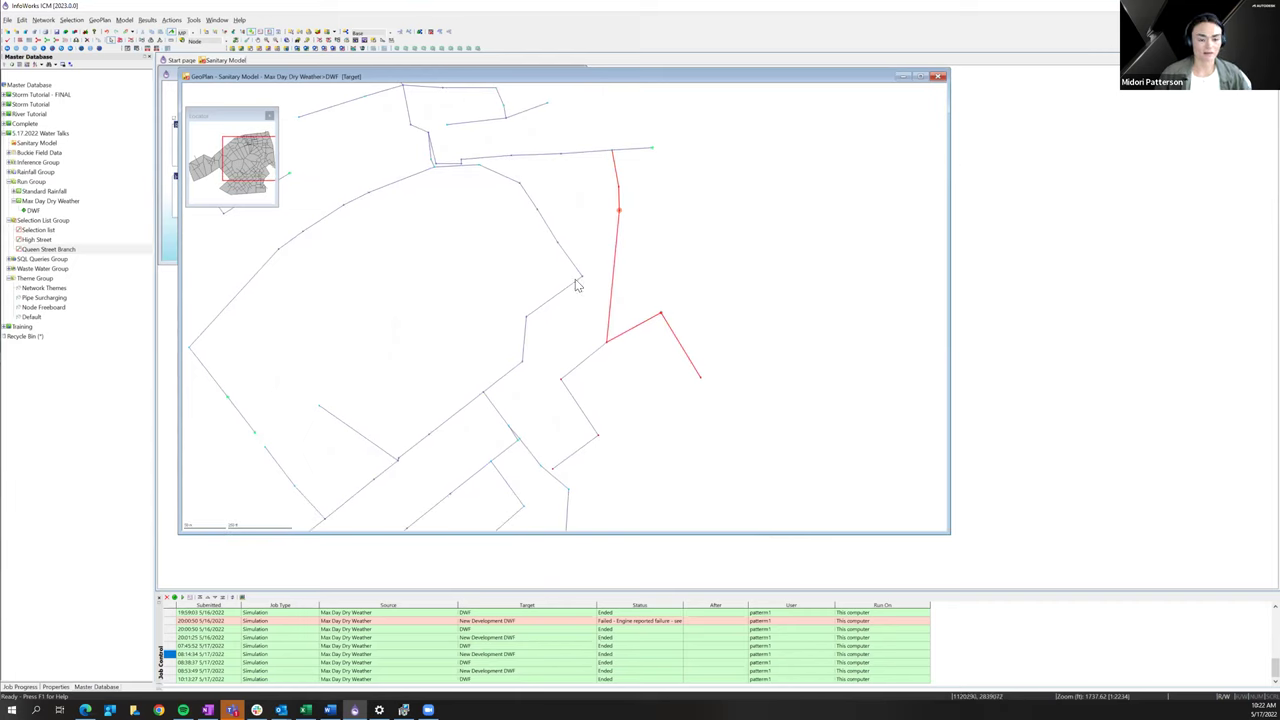
scroll(726, 284, up, 1)
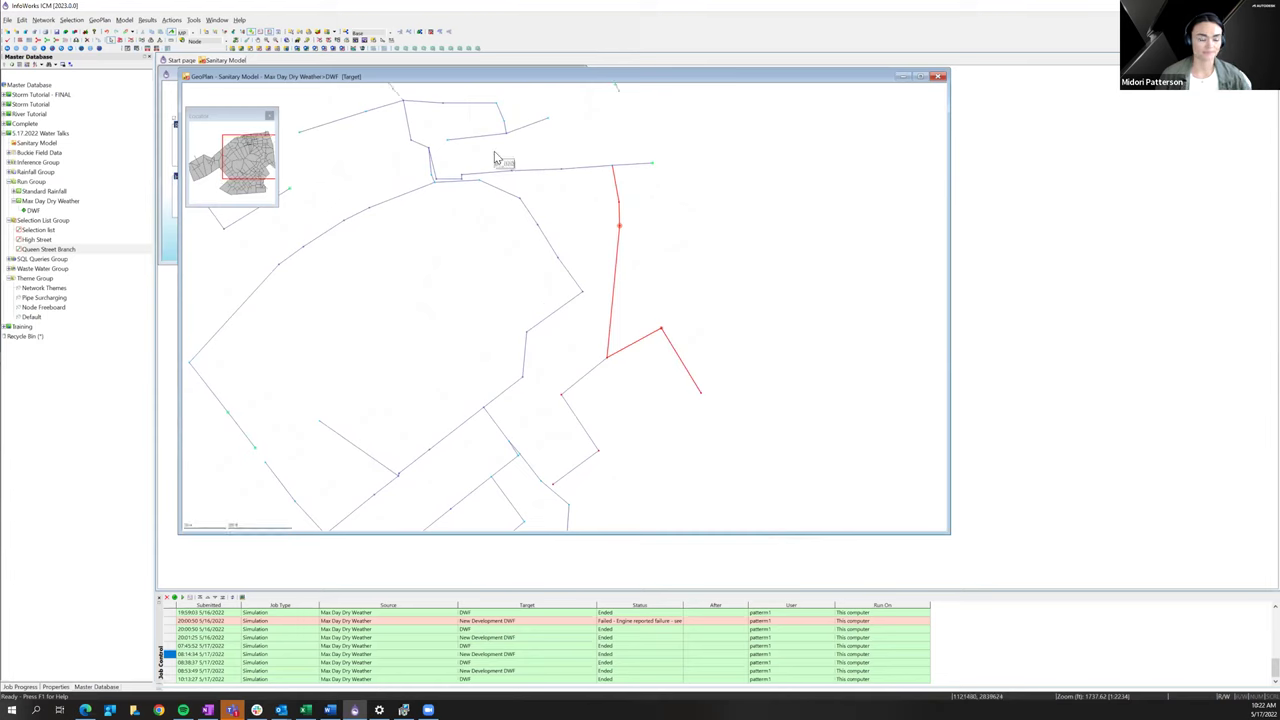
- Open the Location report graph setup for the DWF simulation and move it clear of the selected branch
click(147, 20)
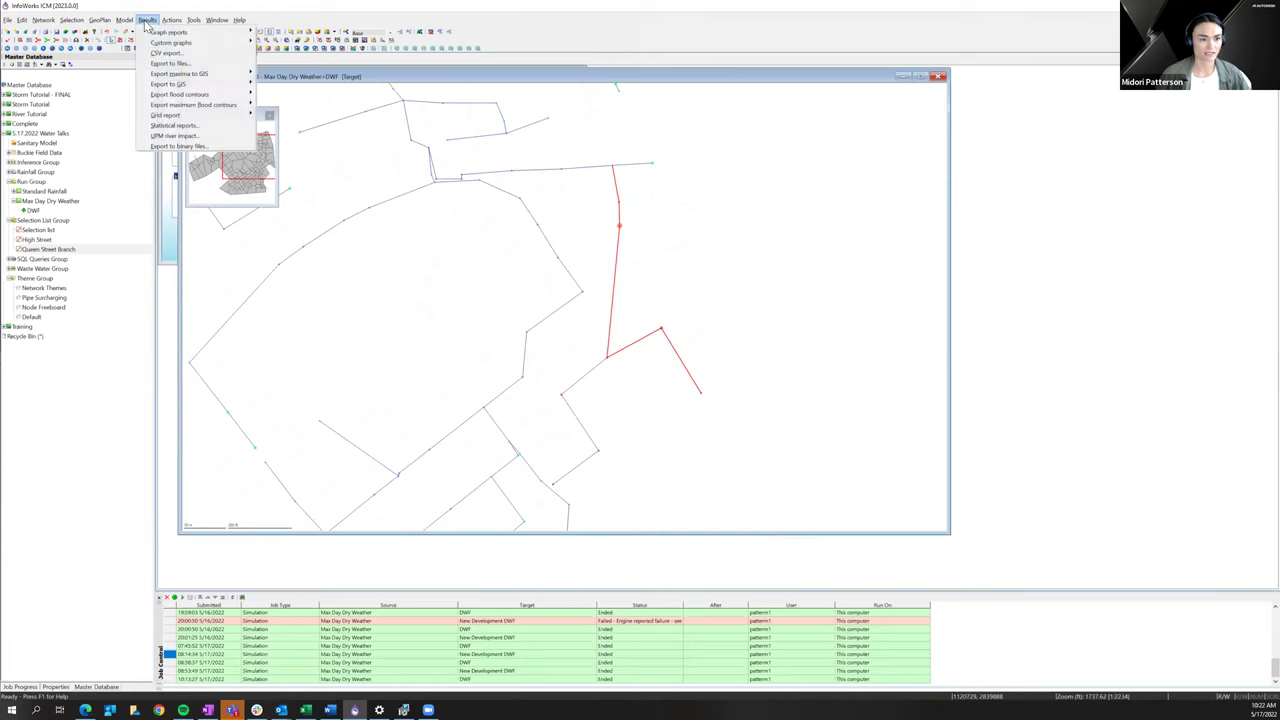
mouse_move(153, 34)
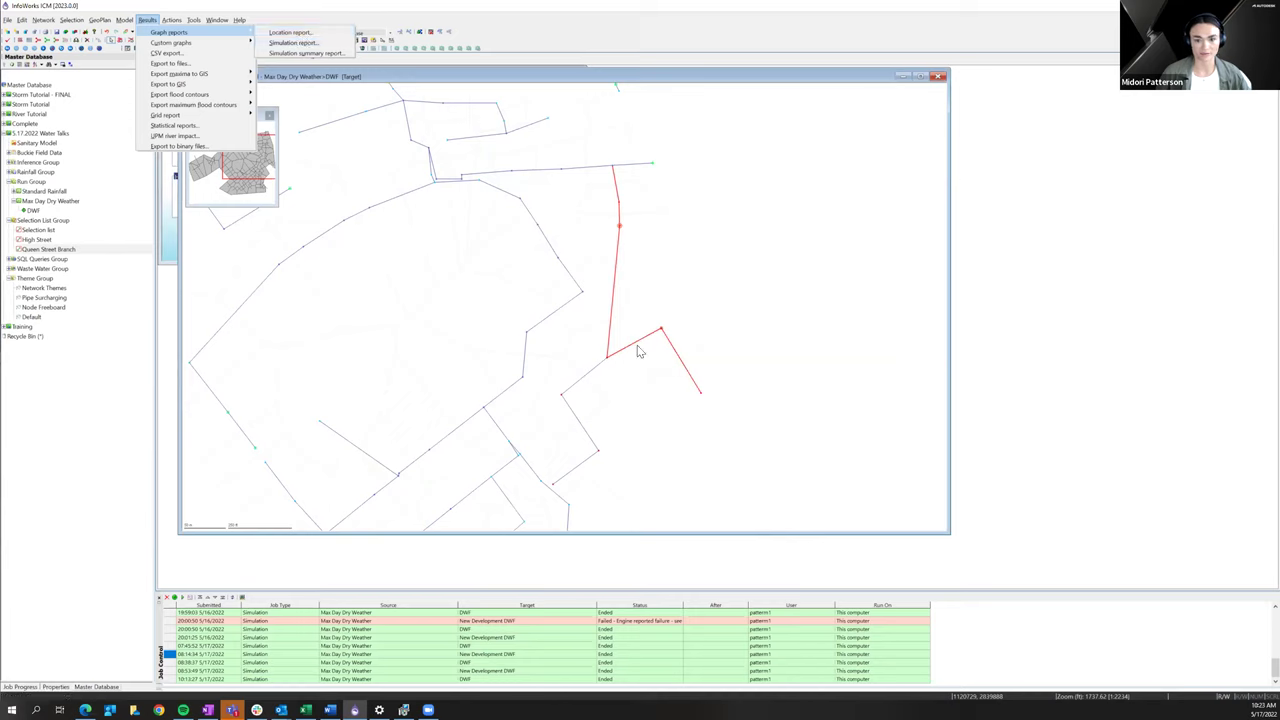
click(289, 33)
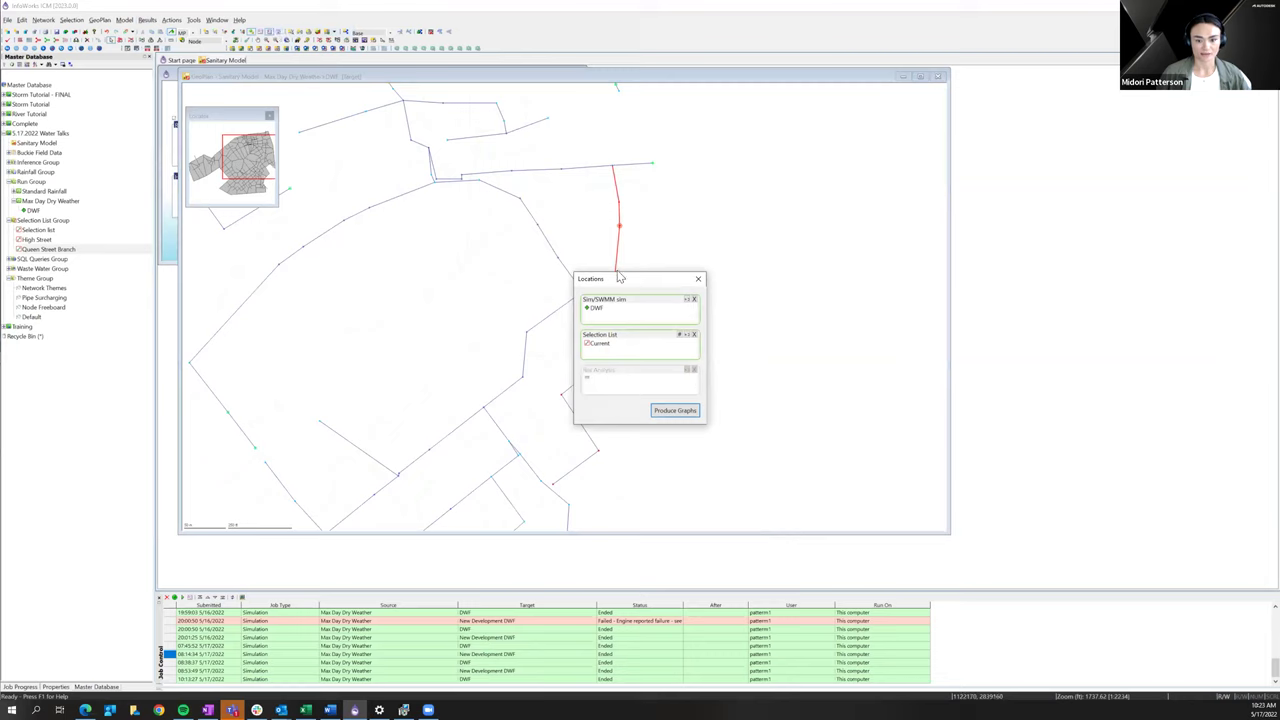
drag(620, 278, 348, 231)
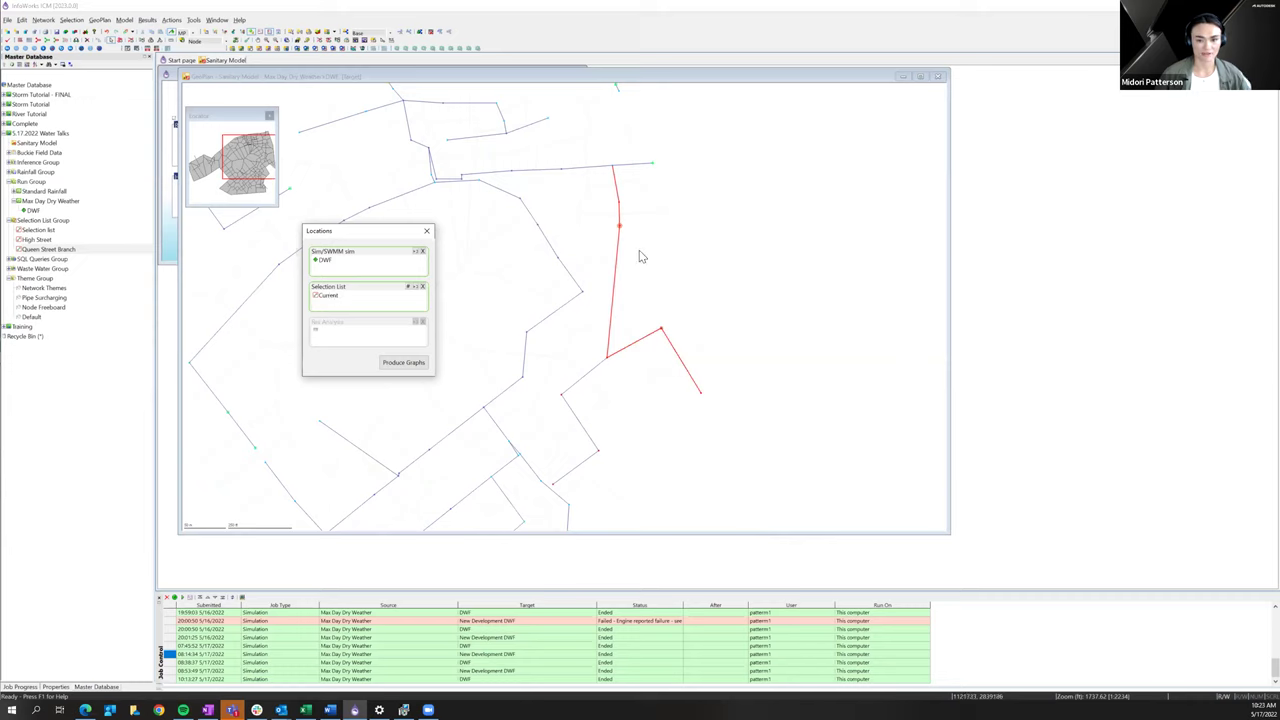
- Use the Queen Street Branch selection list for the location report in place of the current selection
click(50, 249)
drag(329, 305, 331, 305)
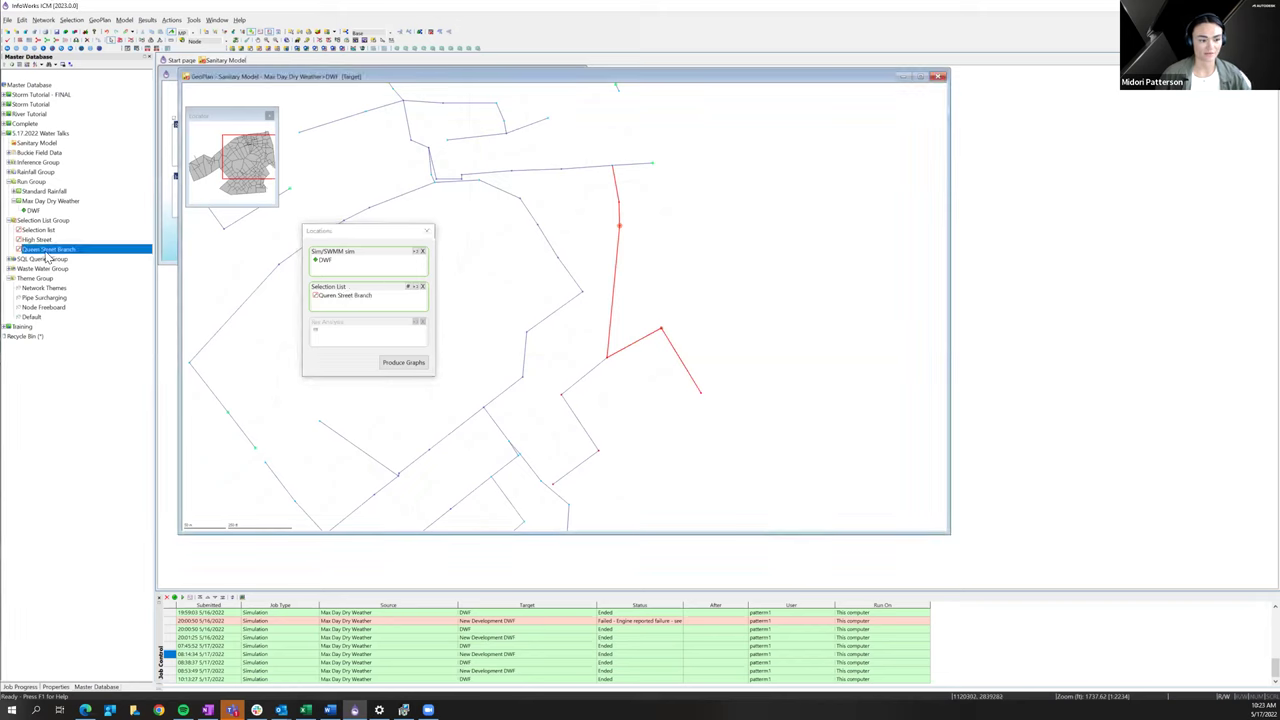
drag(46, 258, 331, 302)
drag(41, 258, 343, 298)
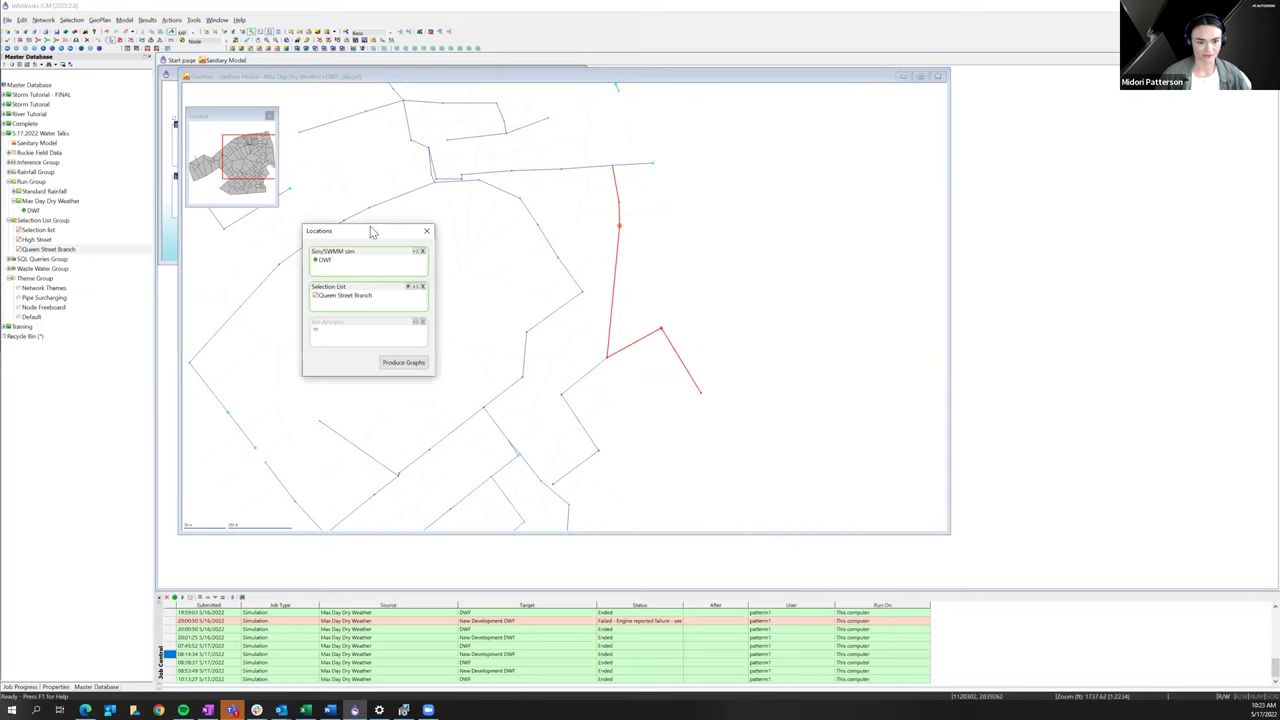
drag(366, 226, 361, 176)
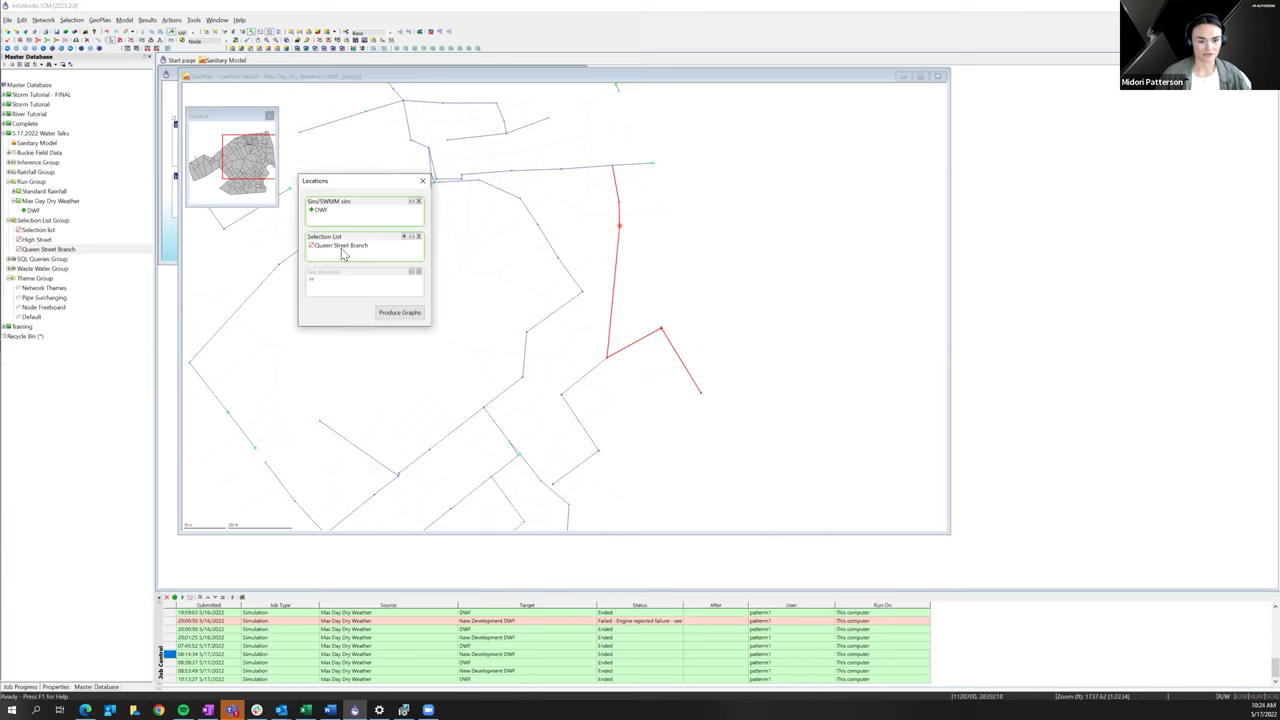
- Produce a location graph of flow at the upstream end of the links in the Queen Street Branch selection list
click(386, 316)
click(585, 236)
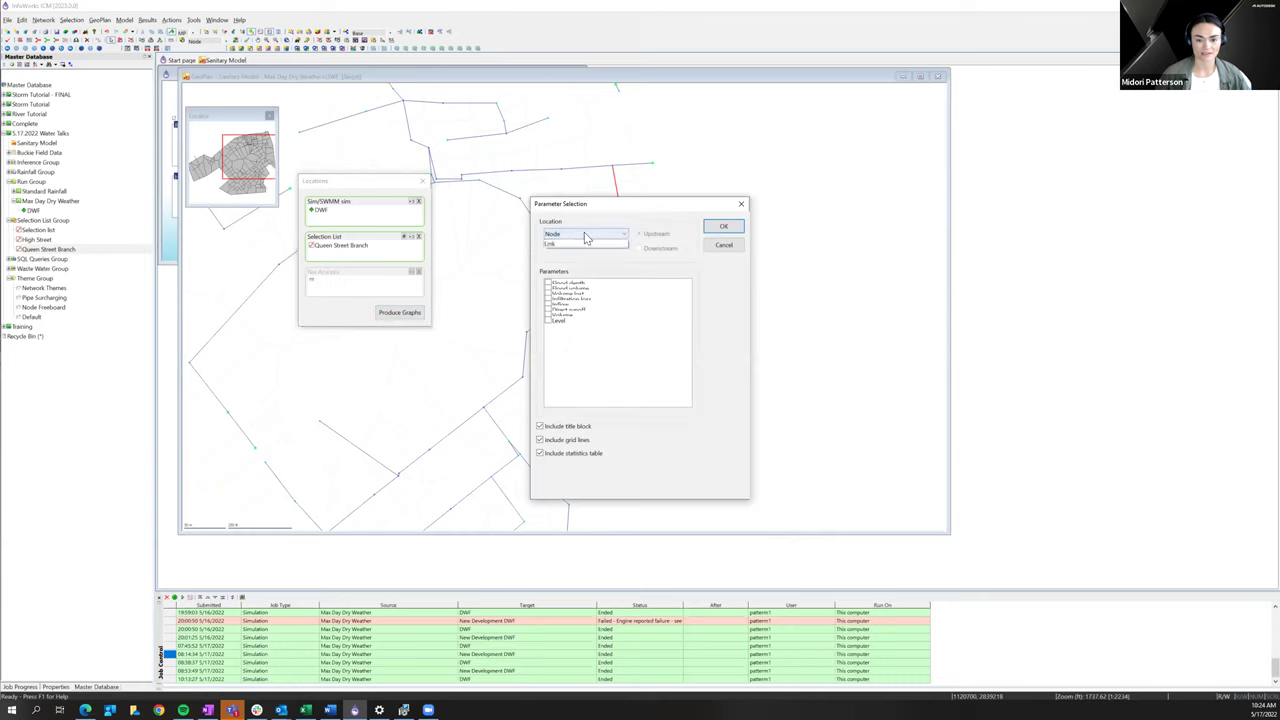
click(578, 250)
drag(587, 205, 540, 172)
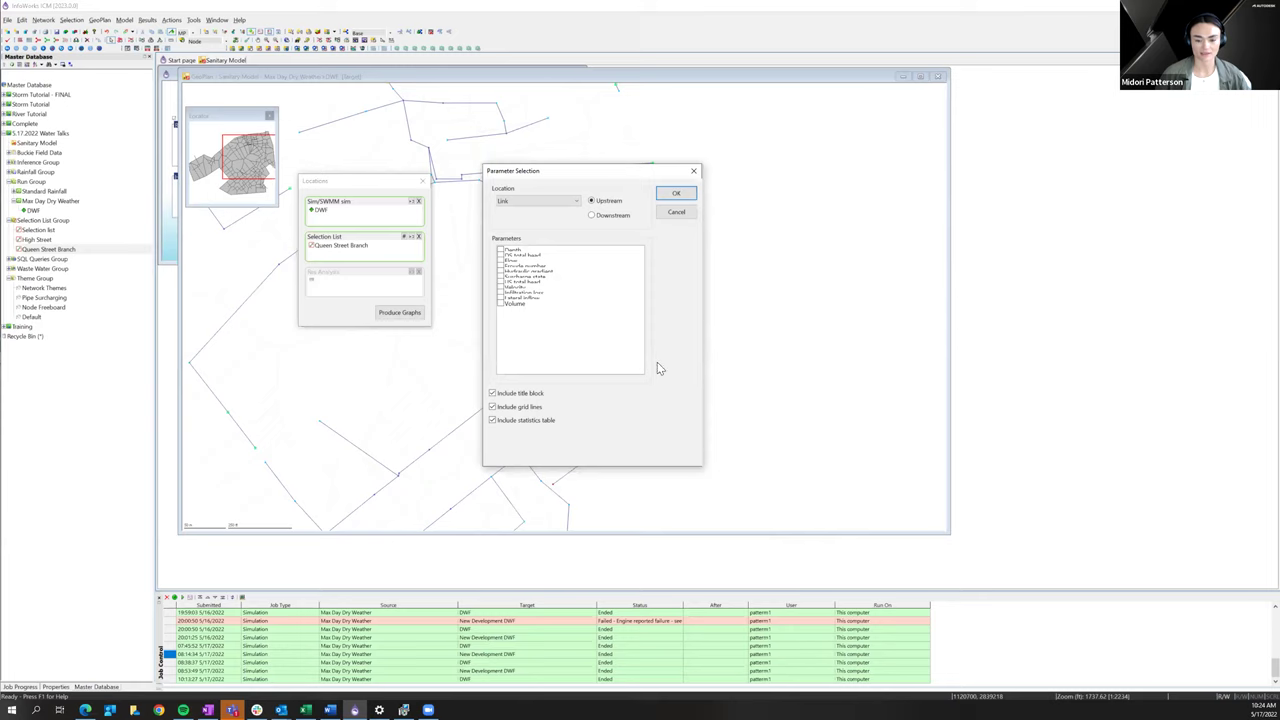
click(530, 201)
click(525, 210)
click(521, 201)
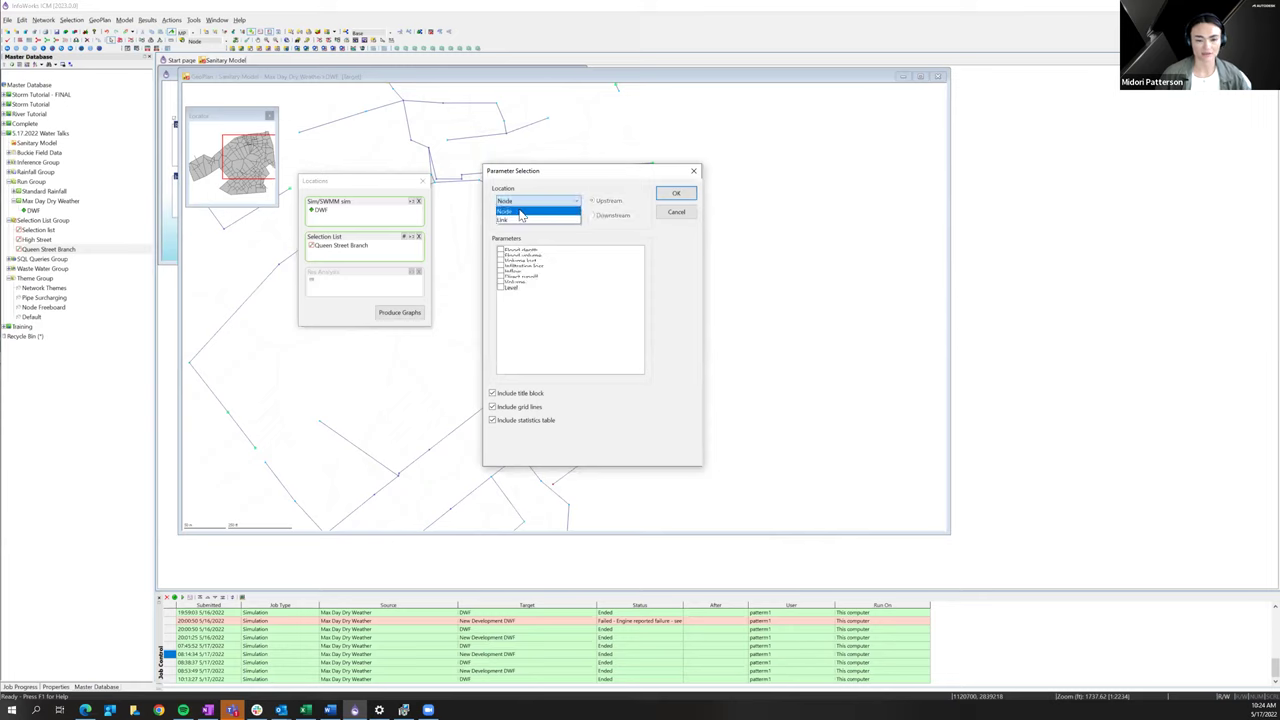
click(518, 222)
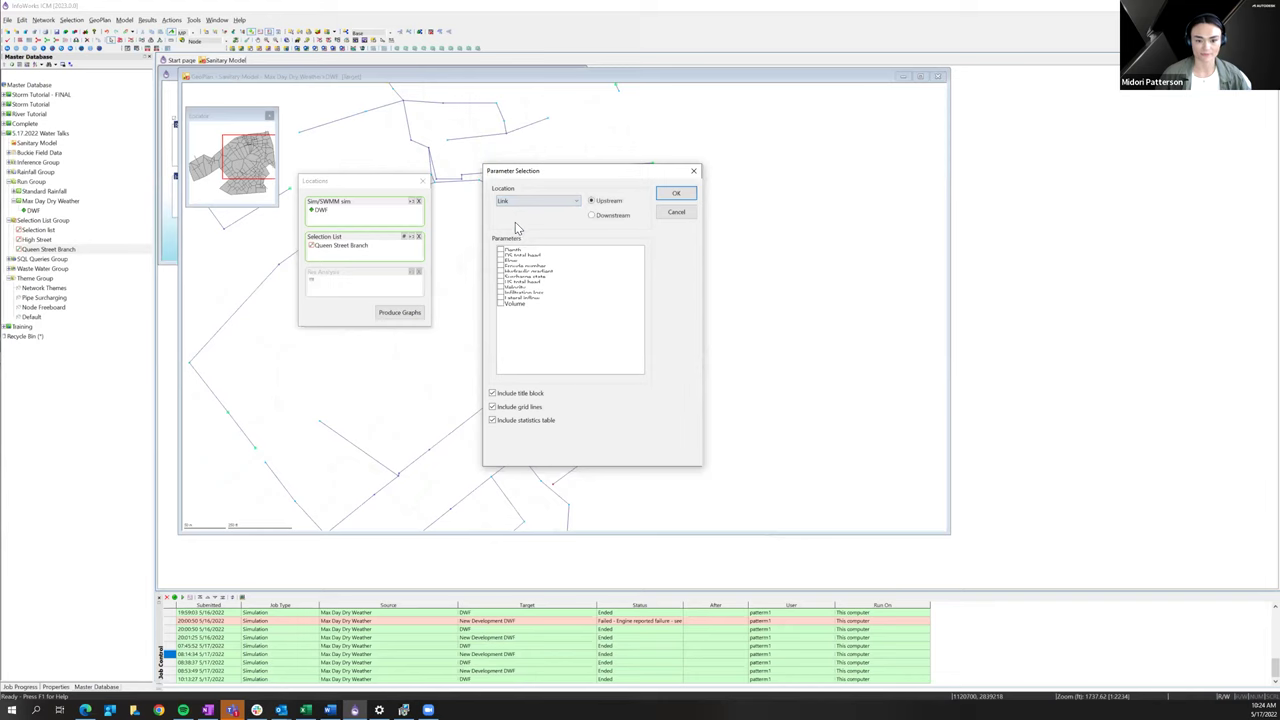
click(502, 260)
click(665, 199)
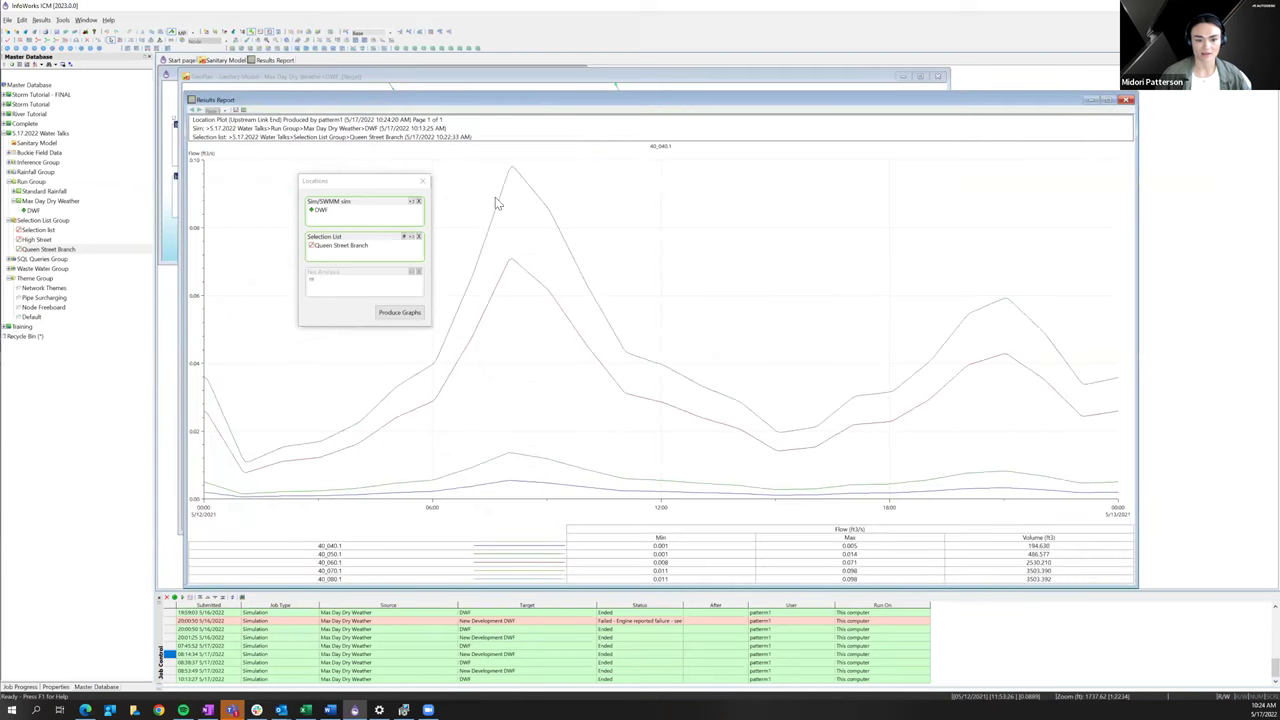
- Move the Locations setup clear of the flow graph and examine the plotted curves and statistics table
click(351, 184)
drag(351, 184, 70, 214)
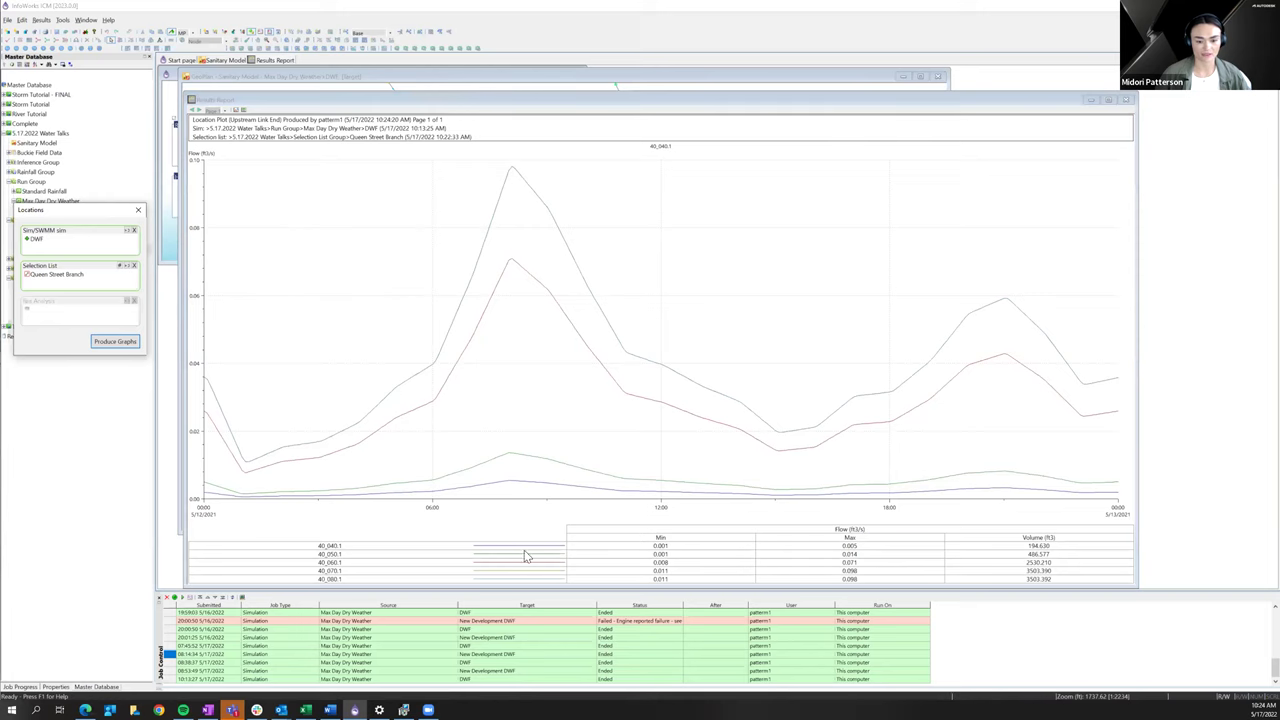
click(357, 552)
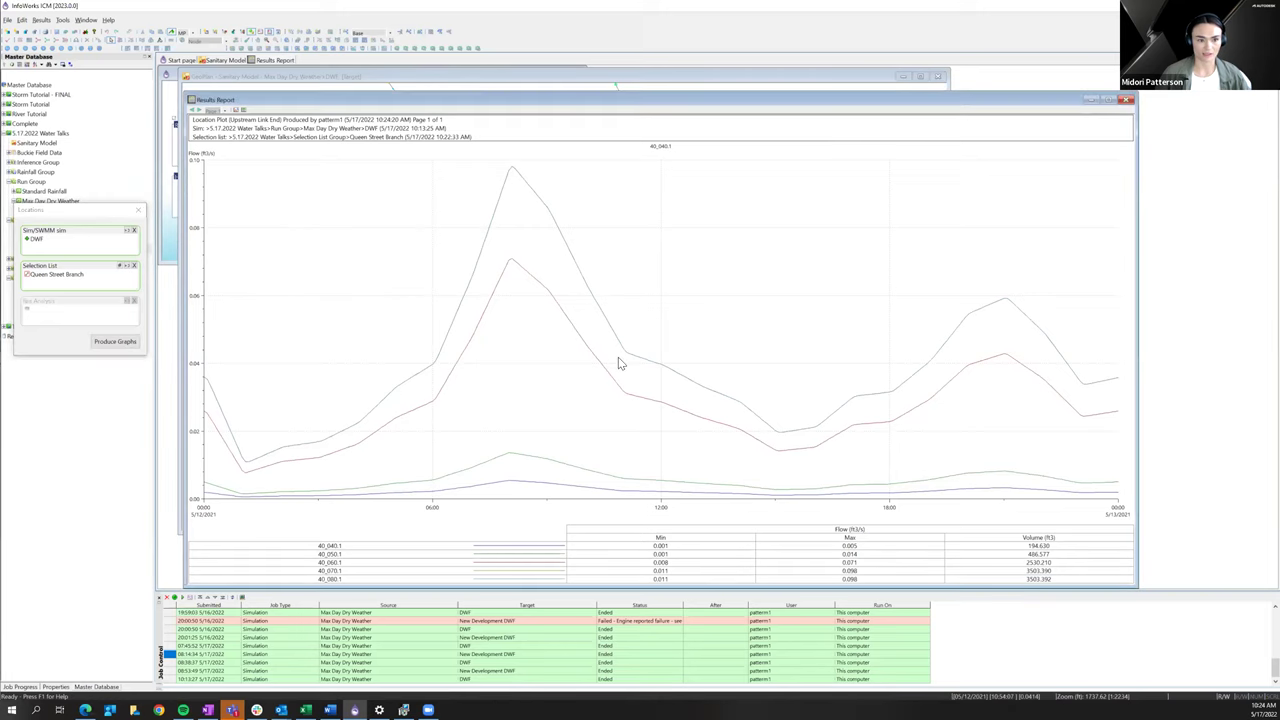
drag(292, 102, 290, 95)
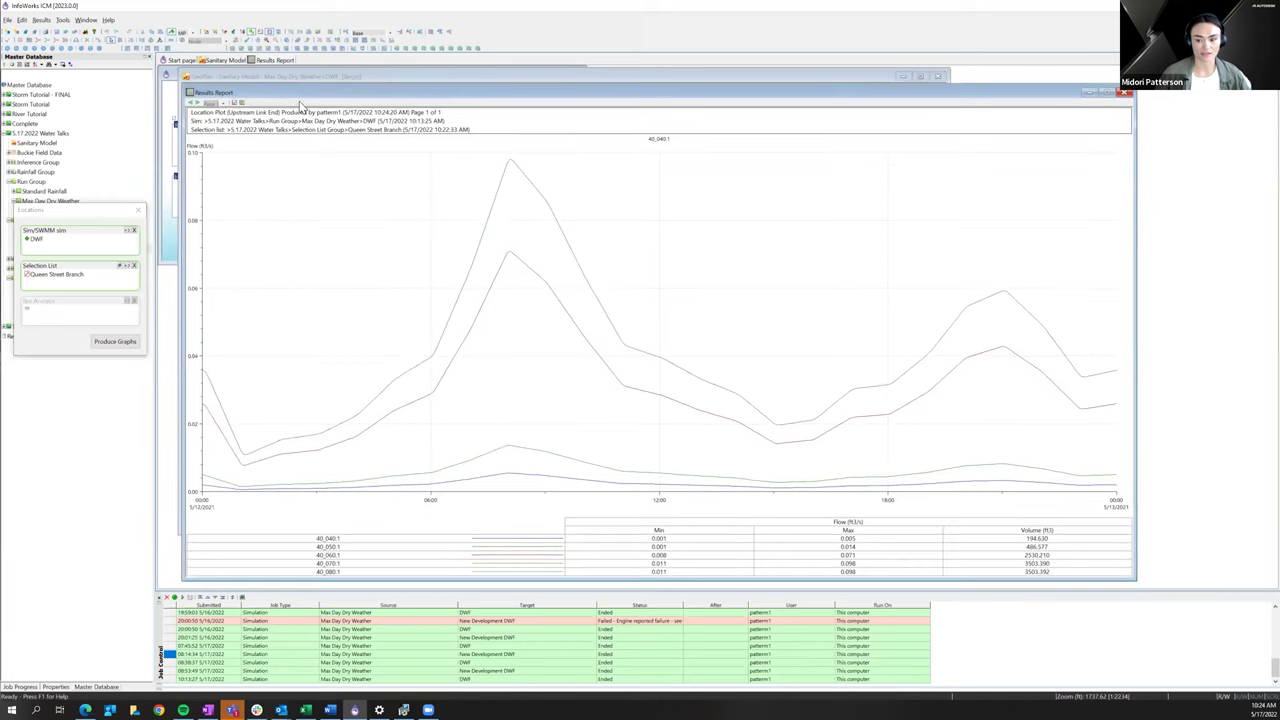
- Bring up the CSV export for the flow graph data, leave it, and close the results report
click(243, 104)
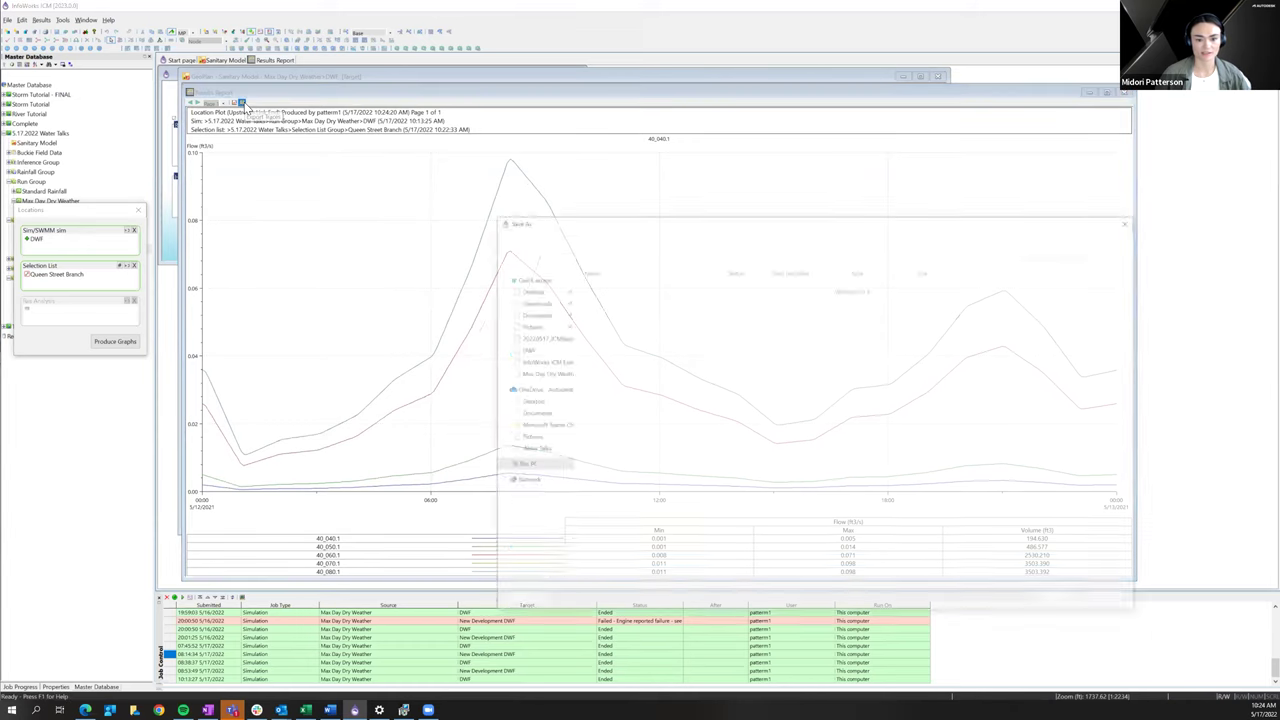
drag(669, 220, 646, 174)
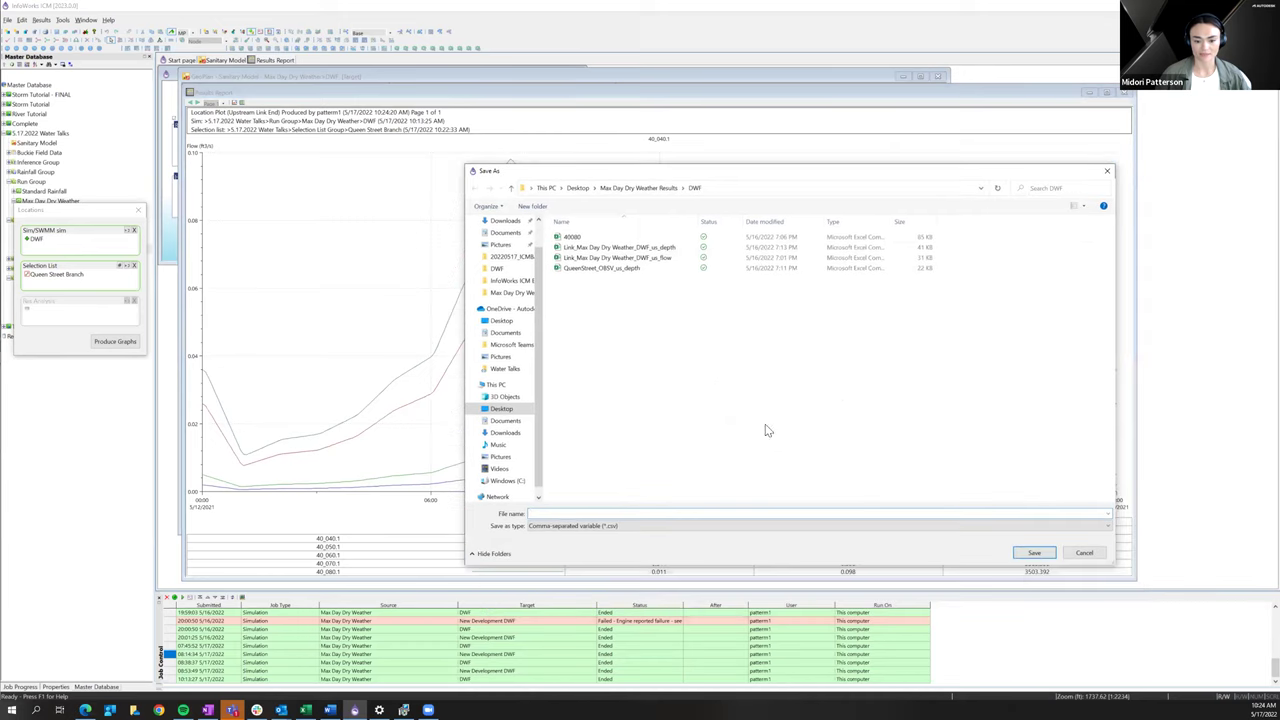
click(1035, 552)
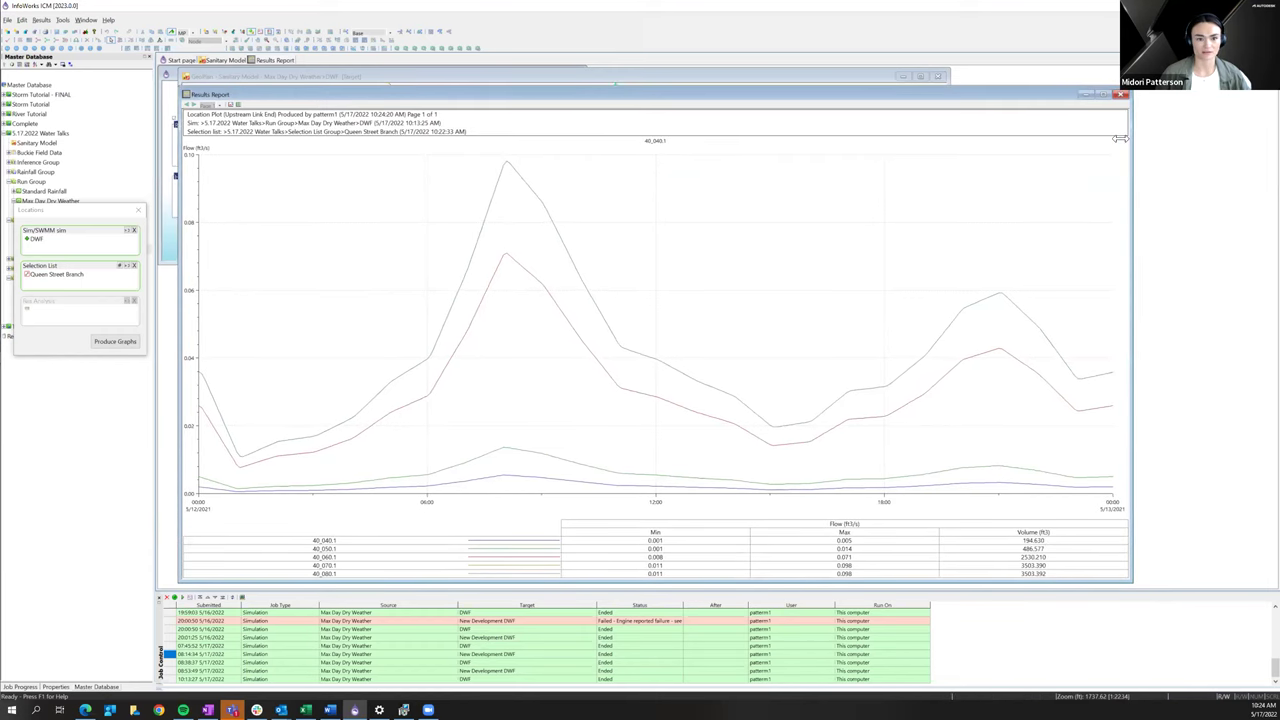
drag(1131, 138, 1121, 138)
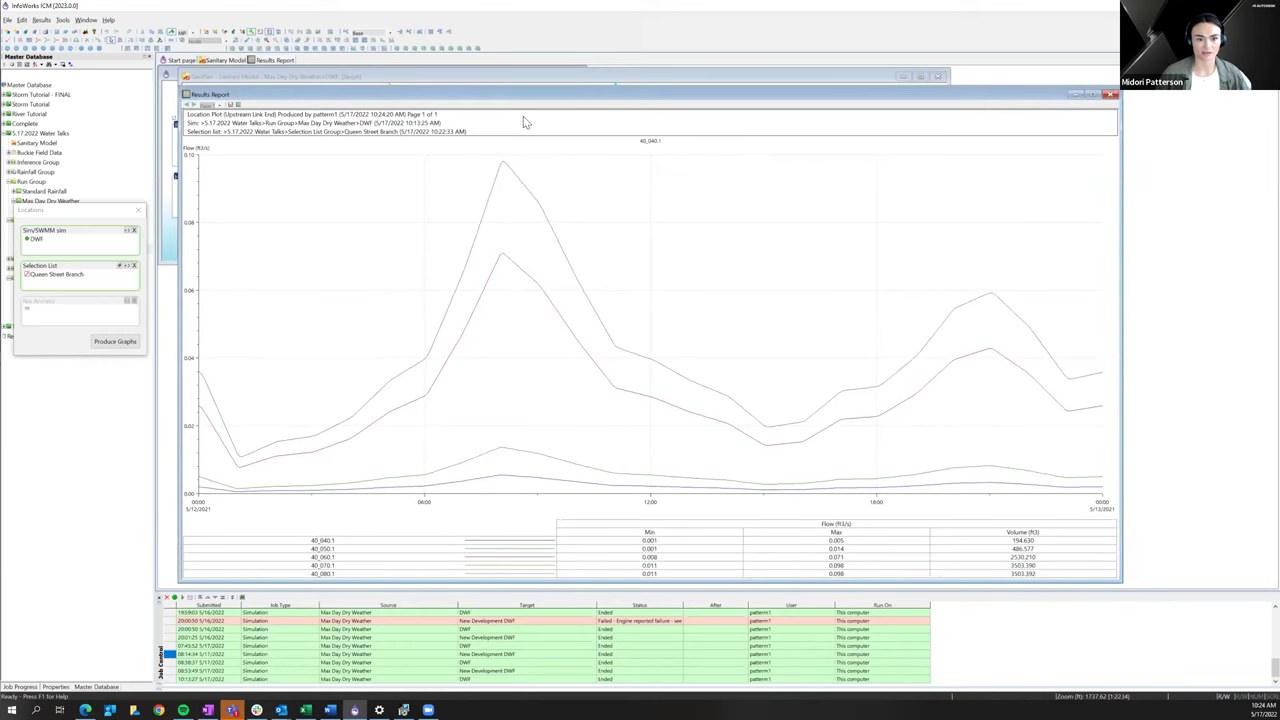
click(1112, 95)
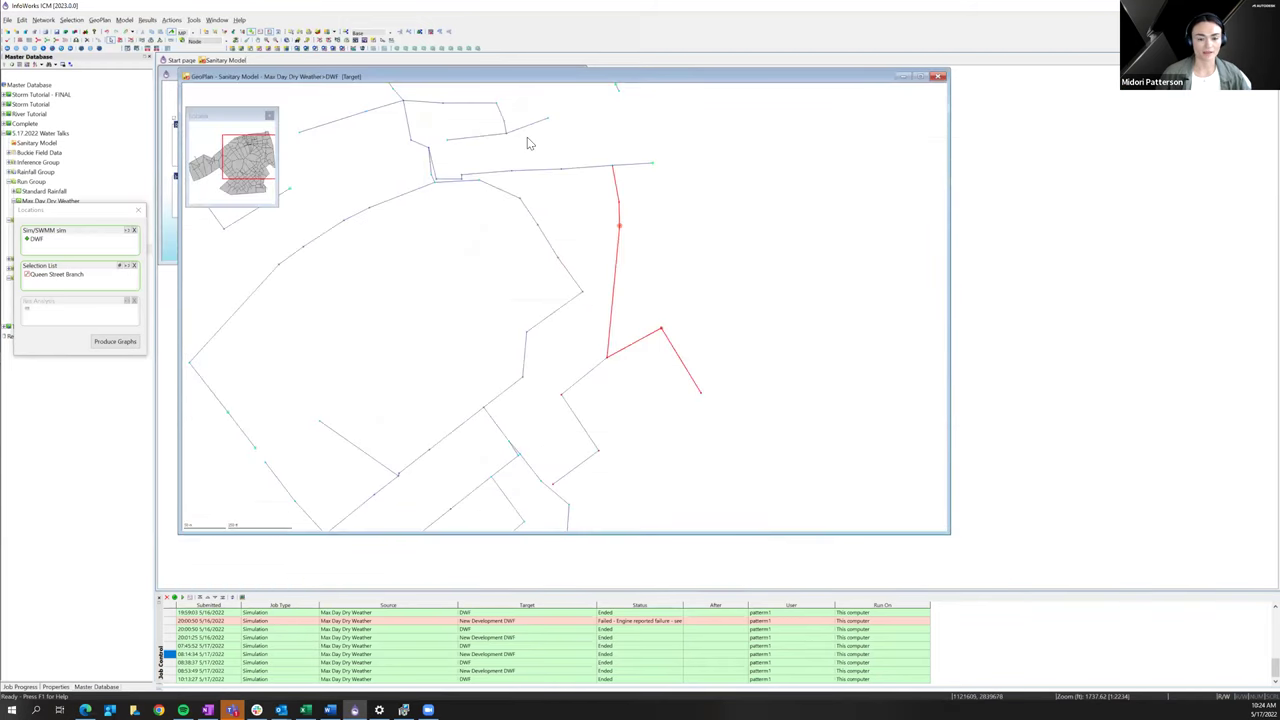
- Move the Locations setup below the database tree and open a new Observed / Predicted custom graph report
click(75, 222)
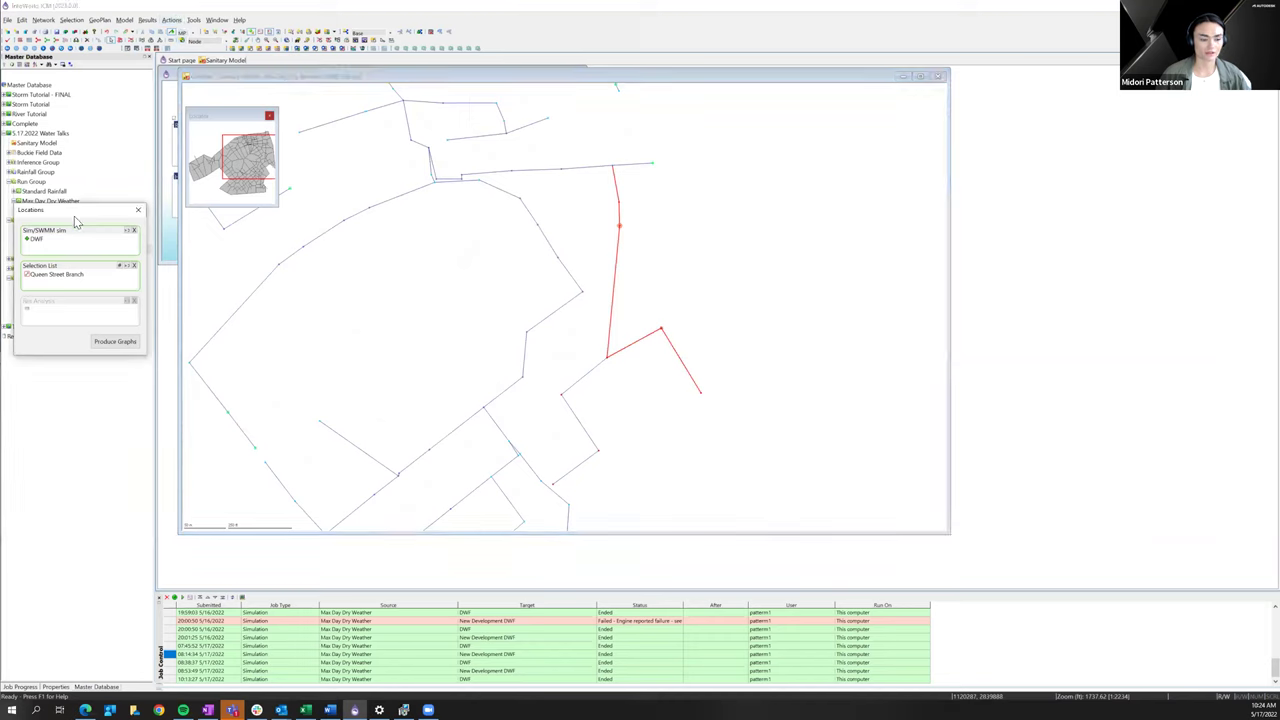
drag(75, 222, 87, 352)
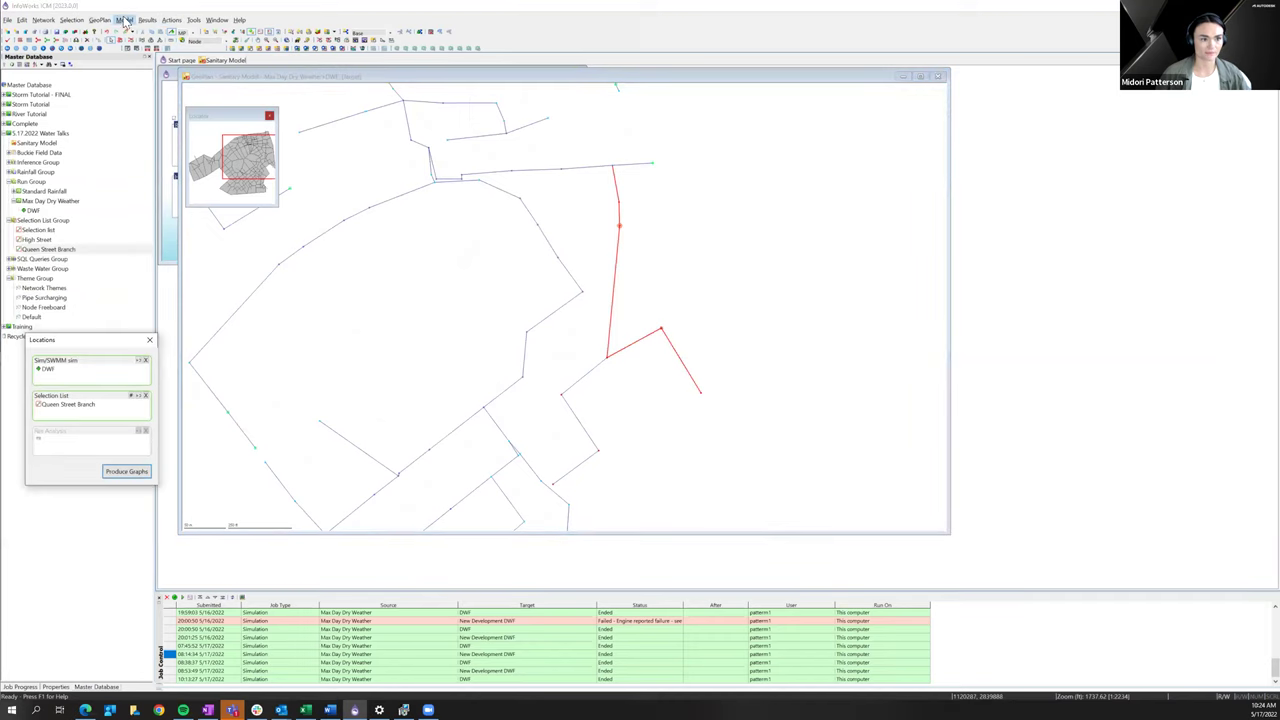
click(141, 20)
mouse_move(157, 45)
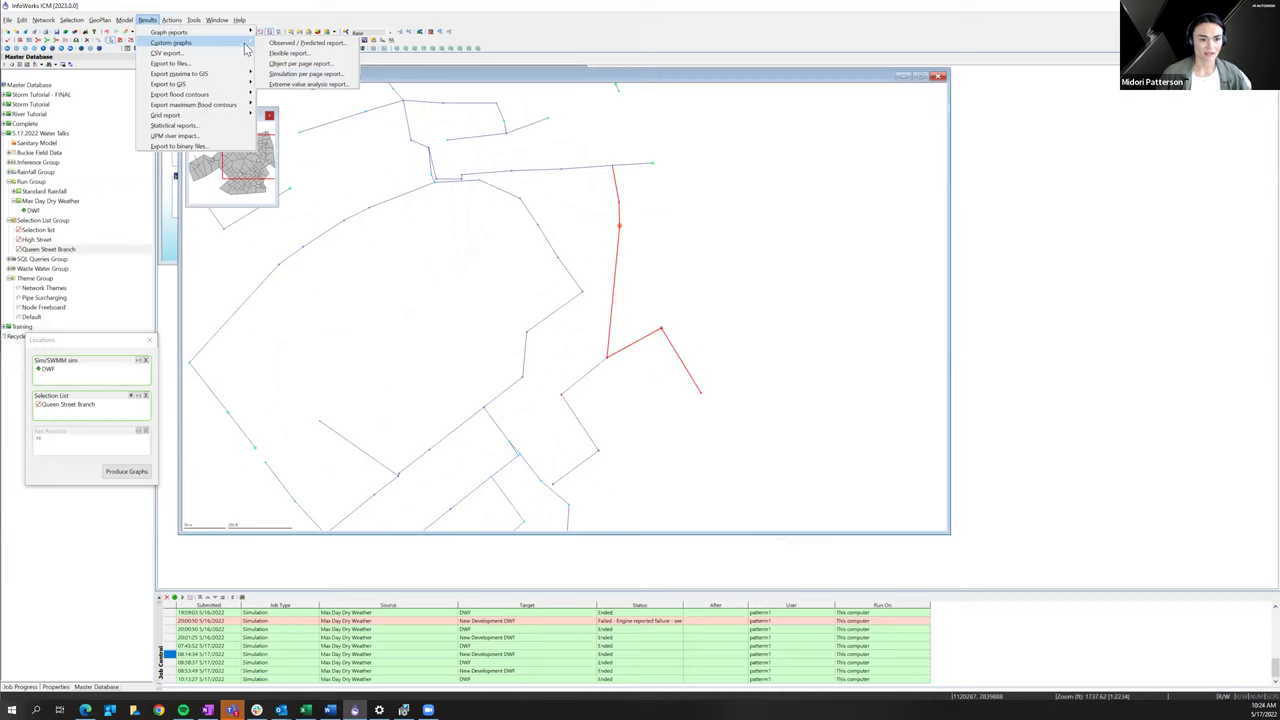
click(282, 47)
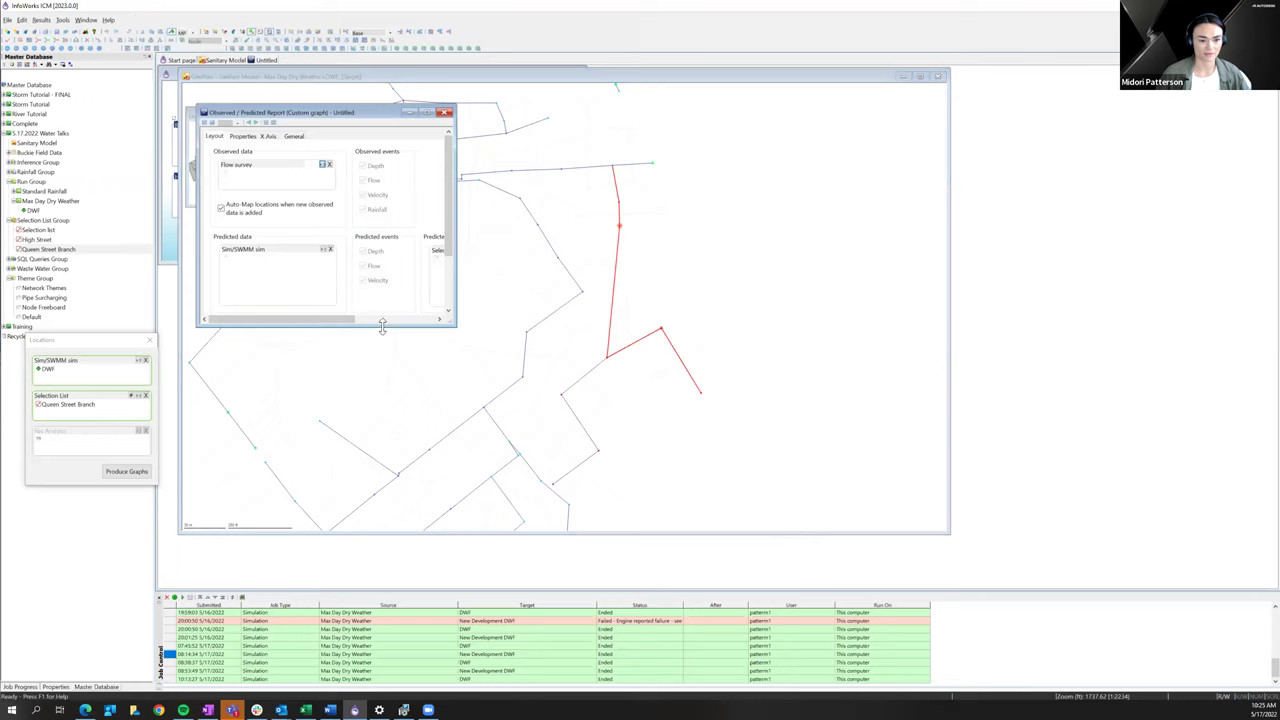
drag(382, 324, 382, 356)
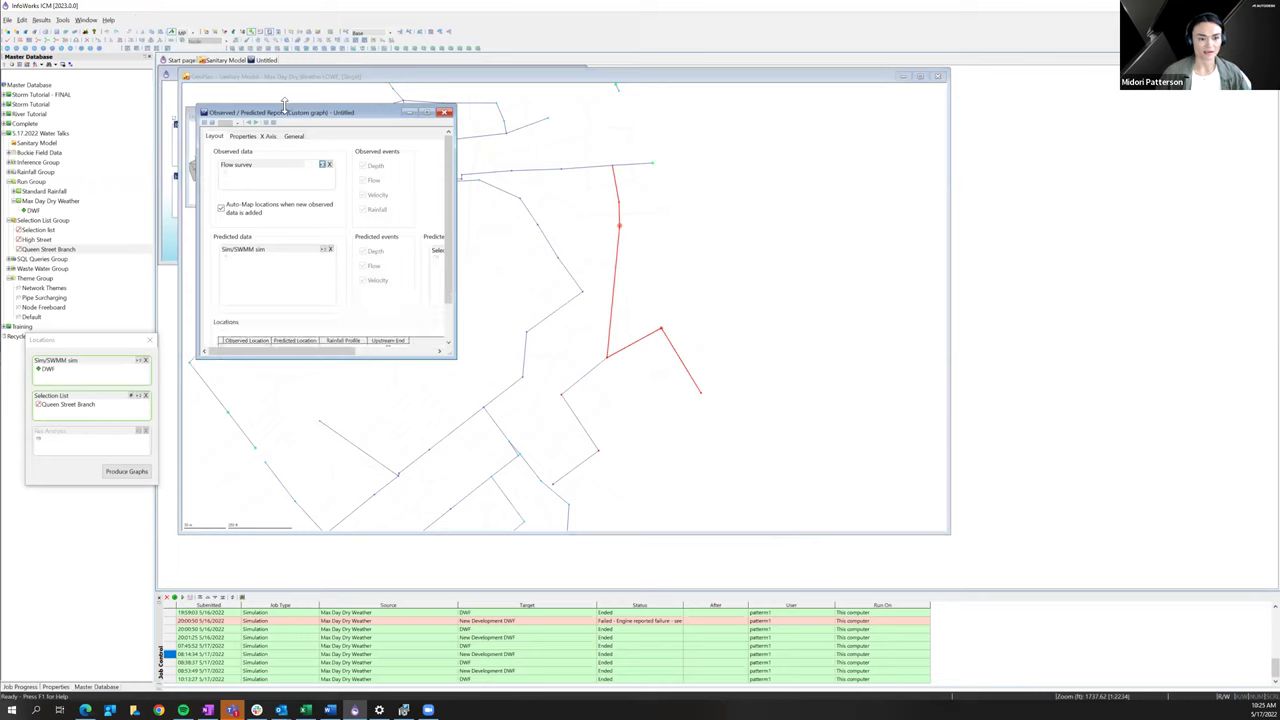
drag(296, 114, 349, 125)
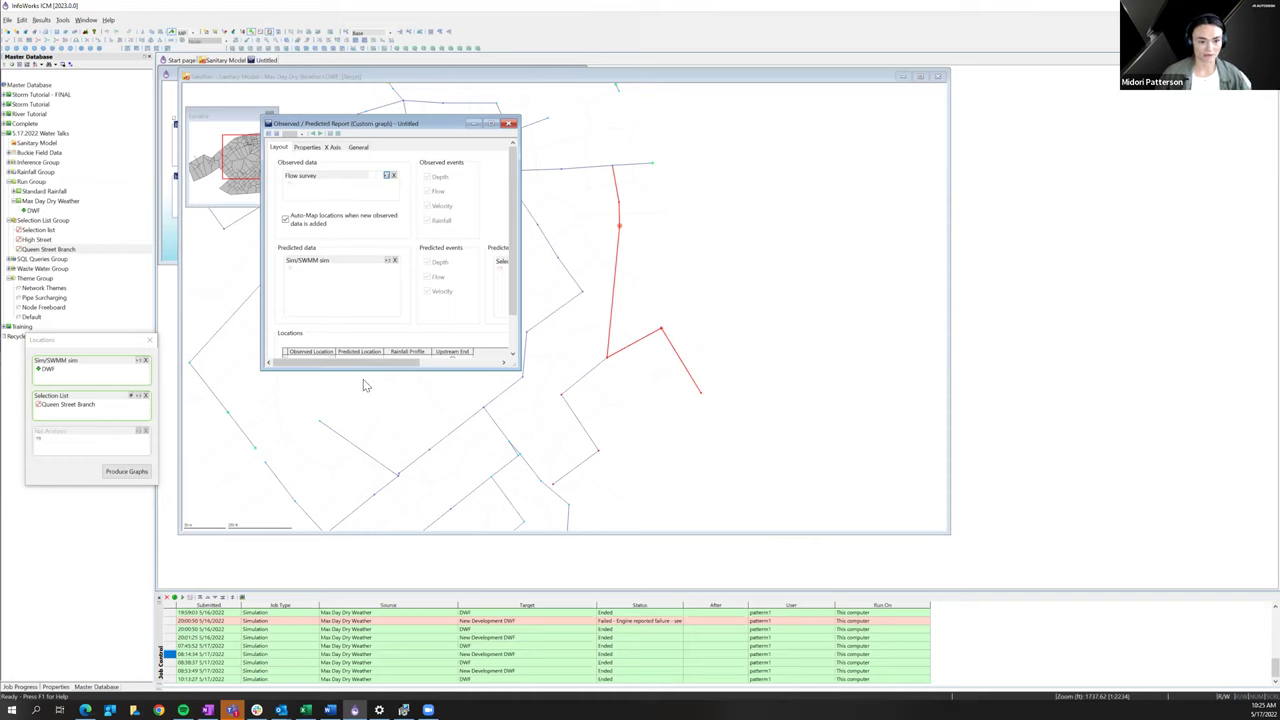
- Add Buckie Field Data as the report's observed flow survey and the Max Day Dry Weather DWF simulation as its predicted data
click(31, 152)
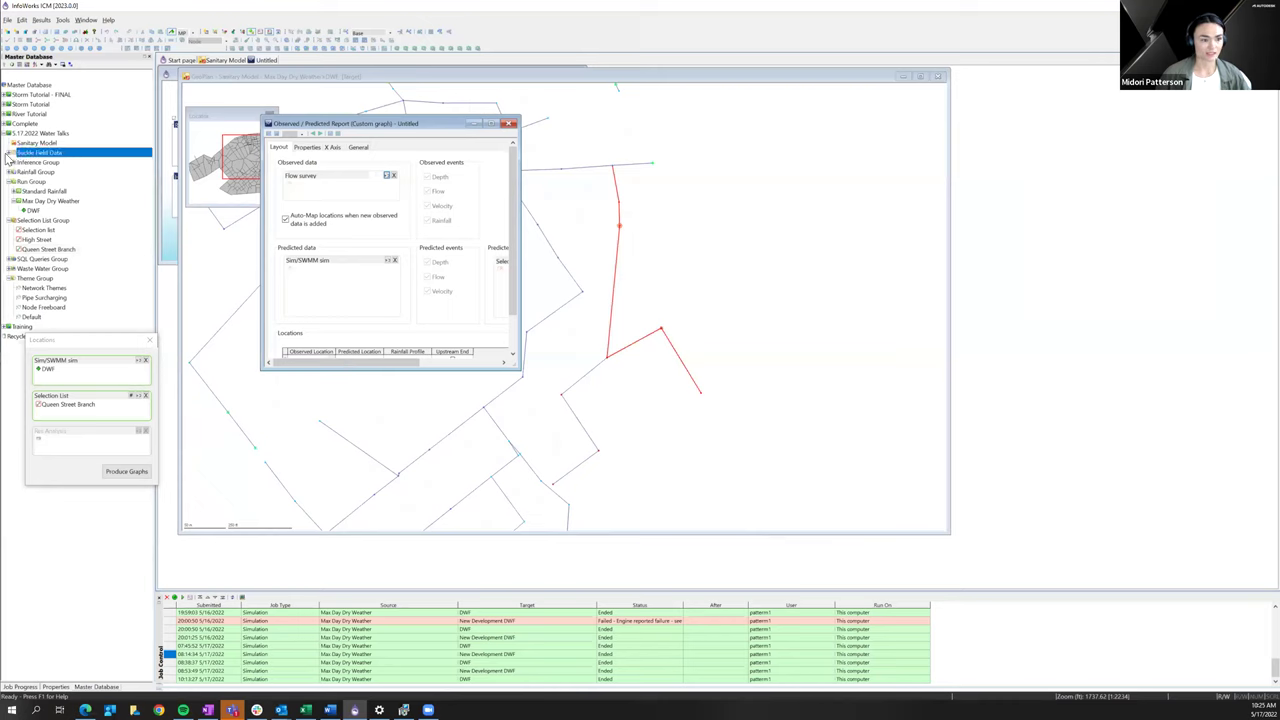
click(9, 153)
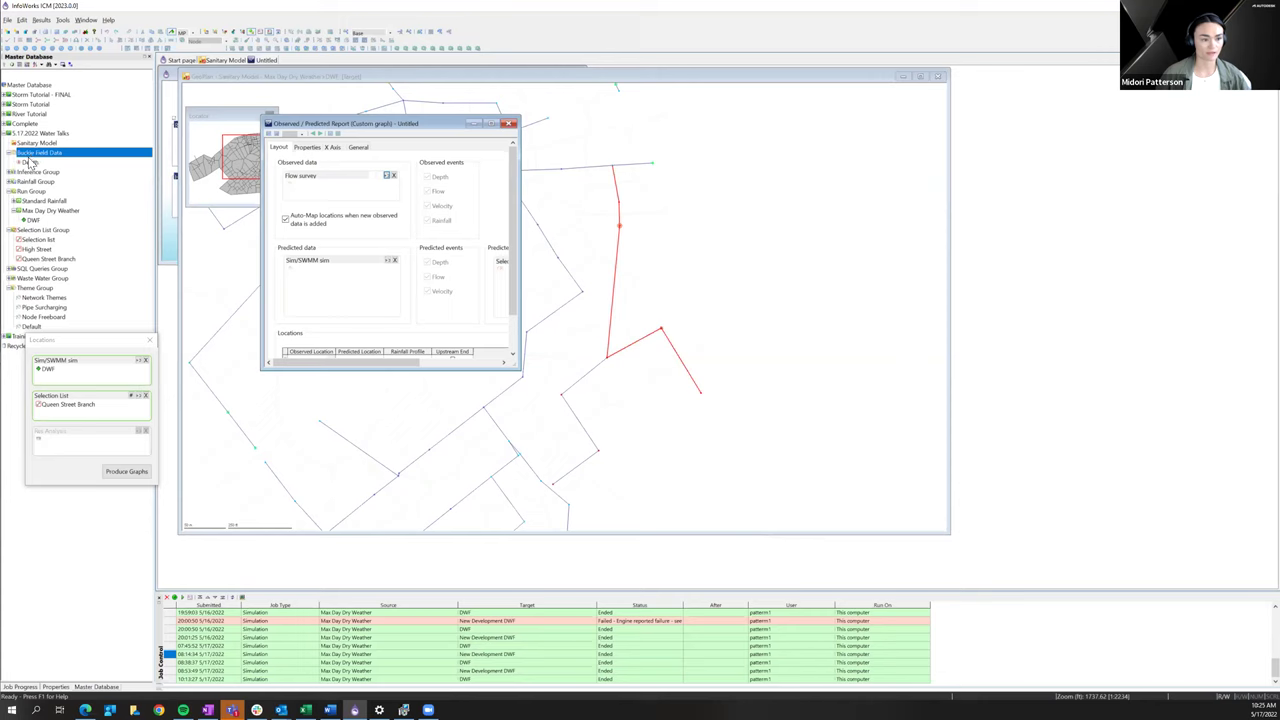
drag(31, 156, 328, 186)
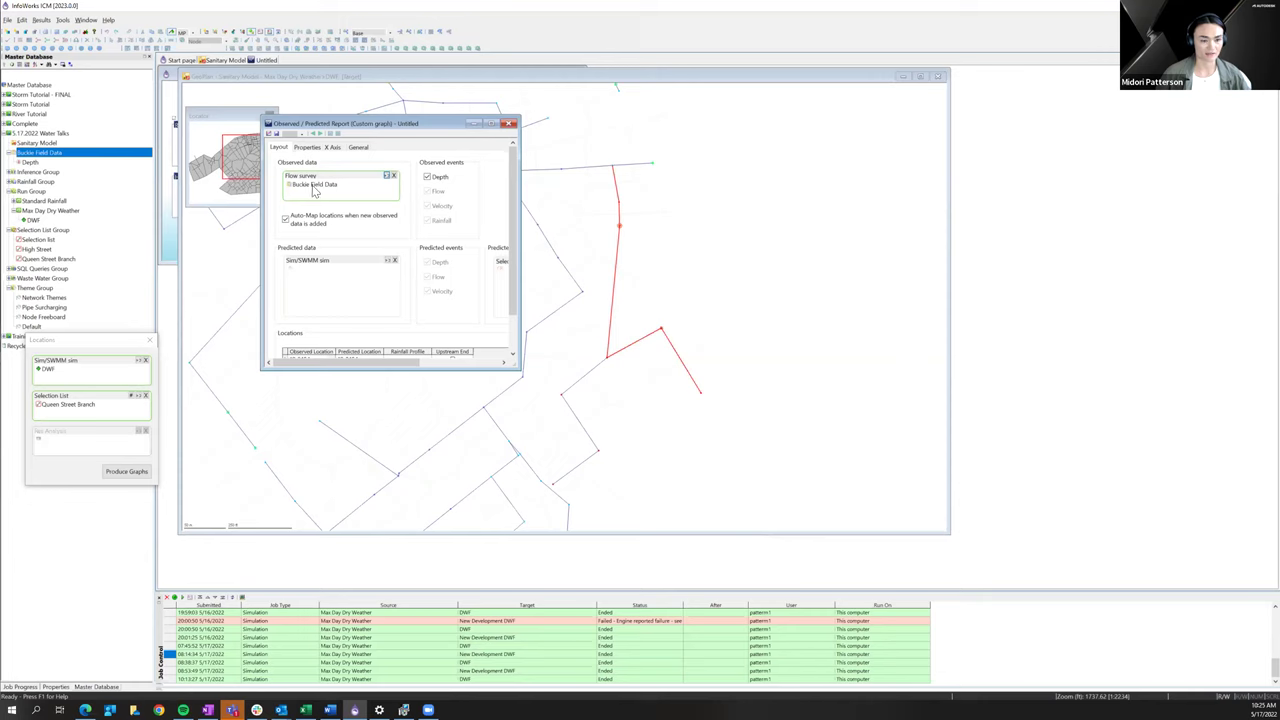
drag(33, 222, 325, 265)
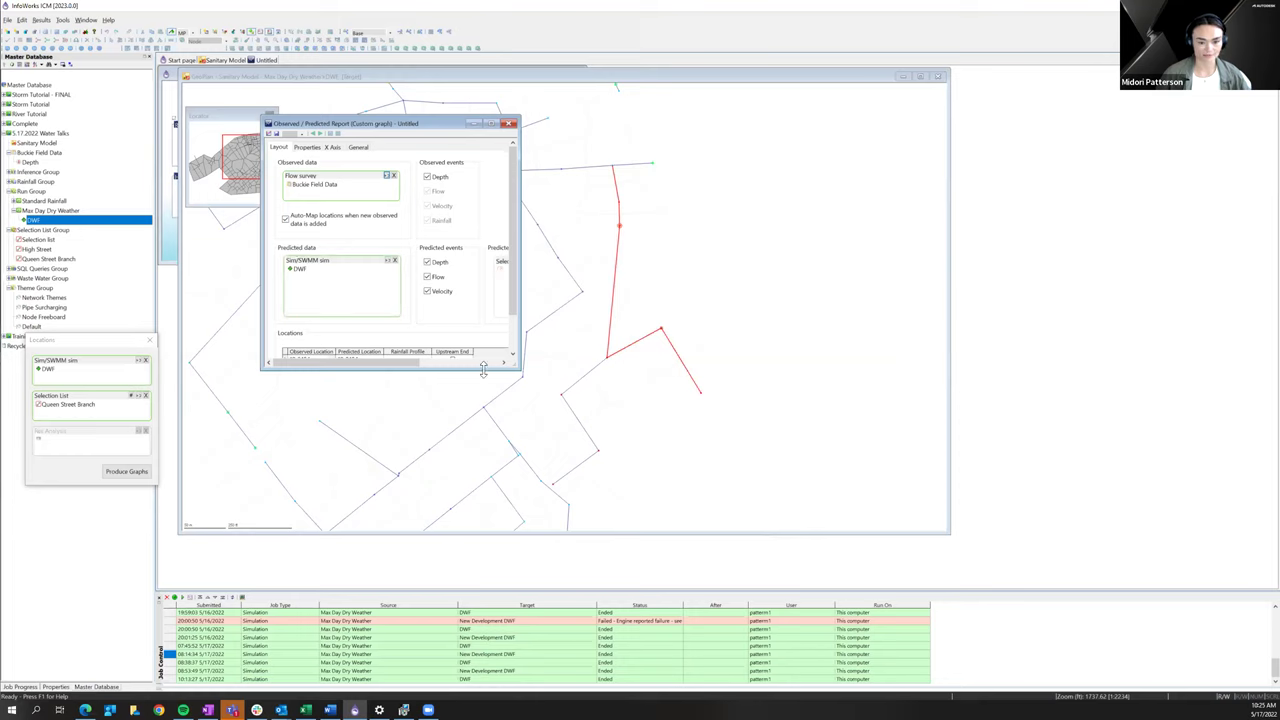
- Enlarge the report setup and turn off the Flow and Velocity predicted events, keeping only Depth
drag(483, 370, 483, 442)
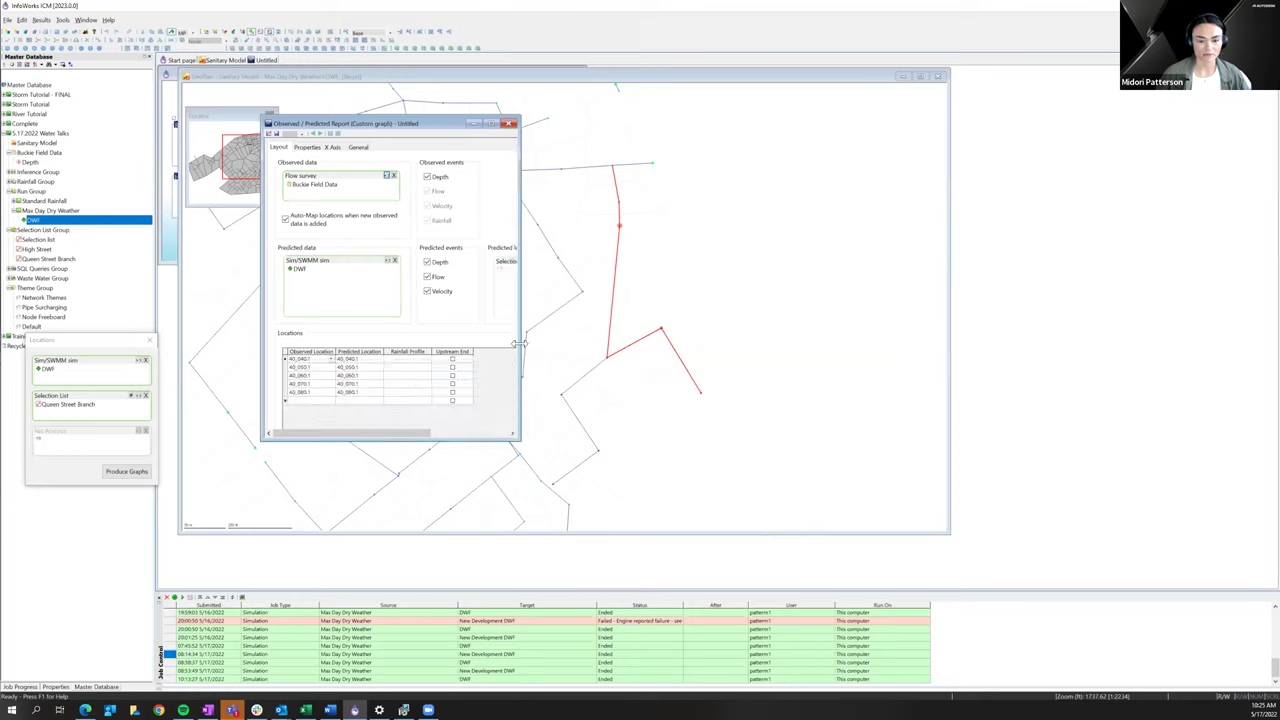
drag(521, 345, 593, 330)
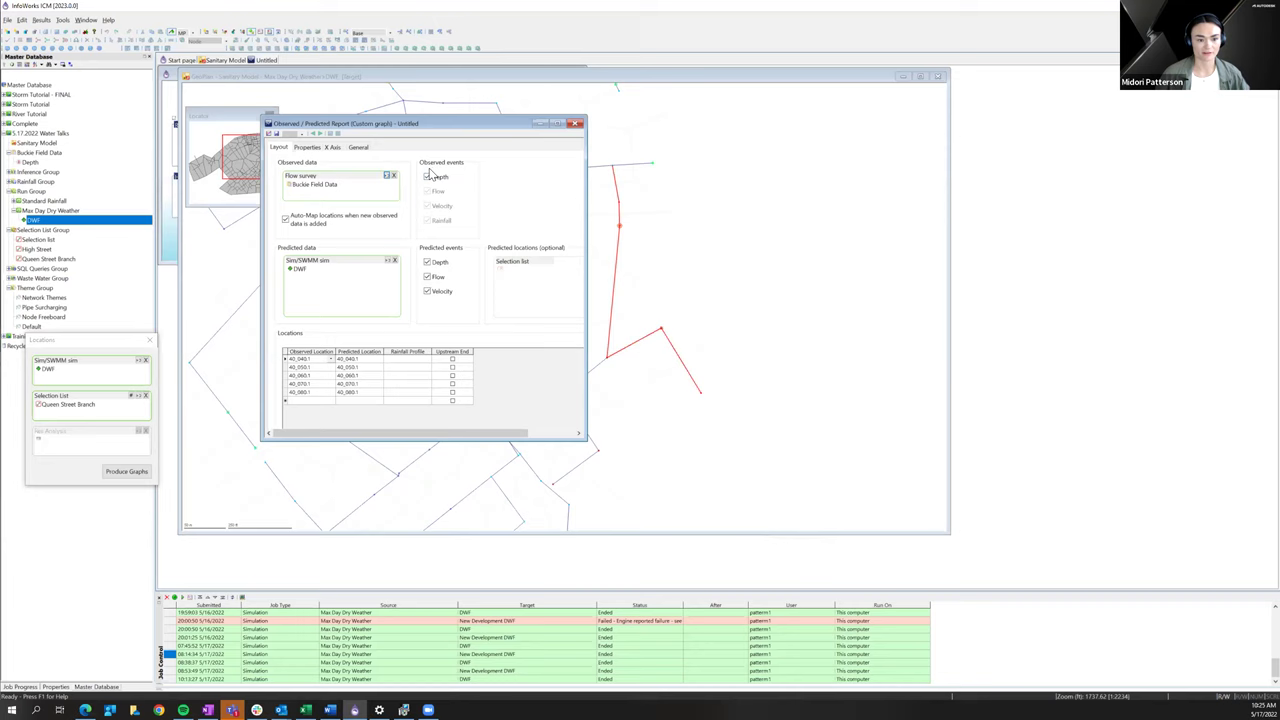
click(428, 277)
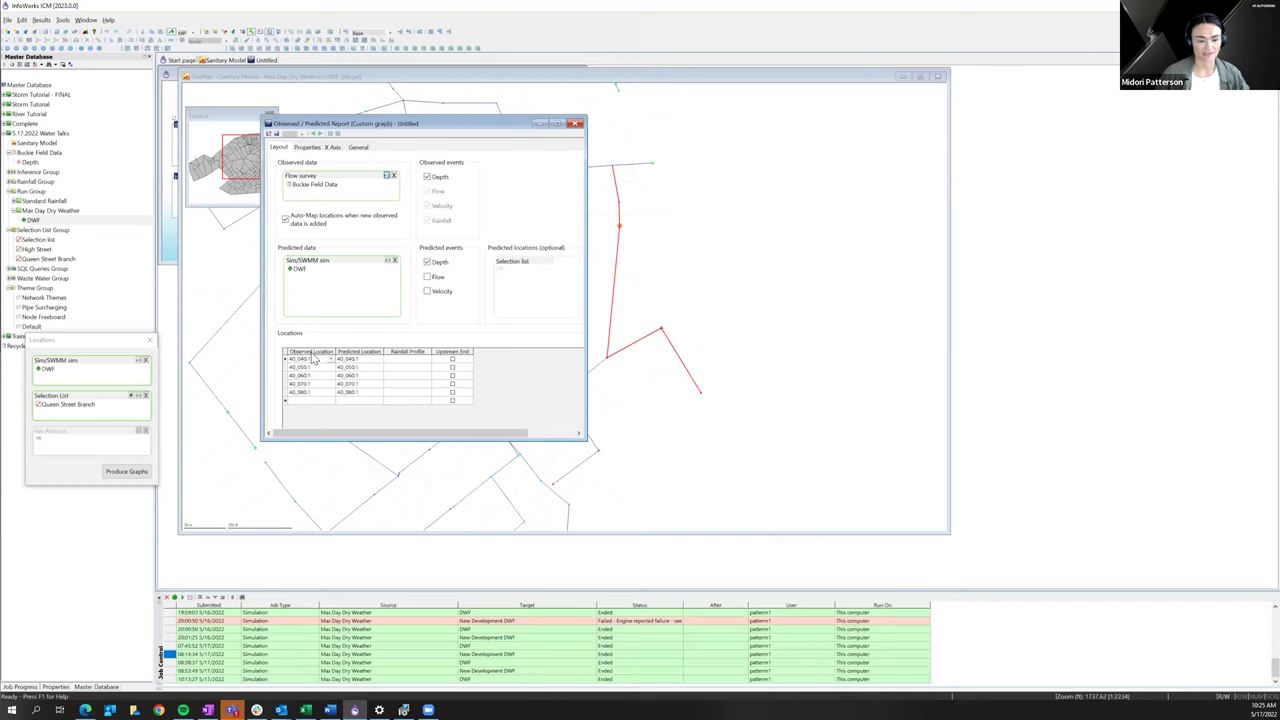
- Check how the observed locations are paired with the predicted locations in the Locations table
click(355, 352)
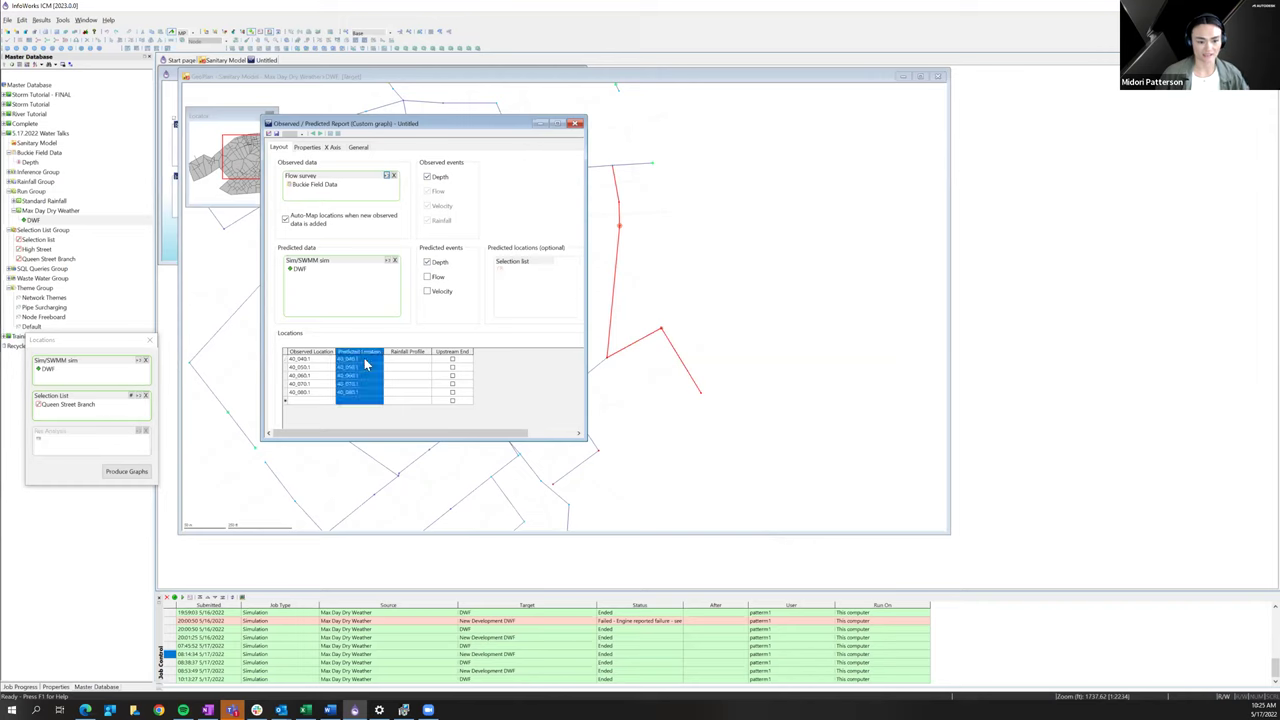
click(311, 374)
click(313, 358)
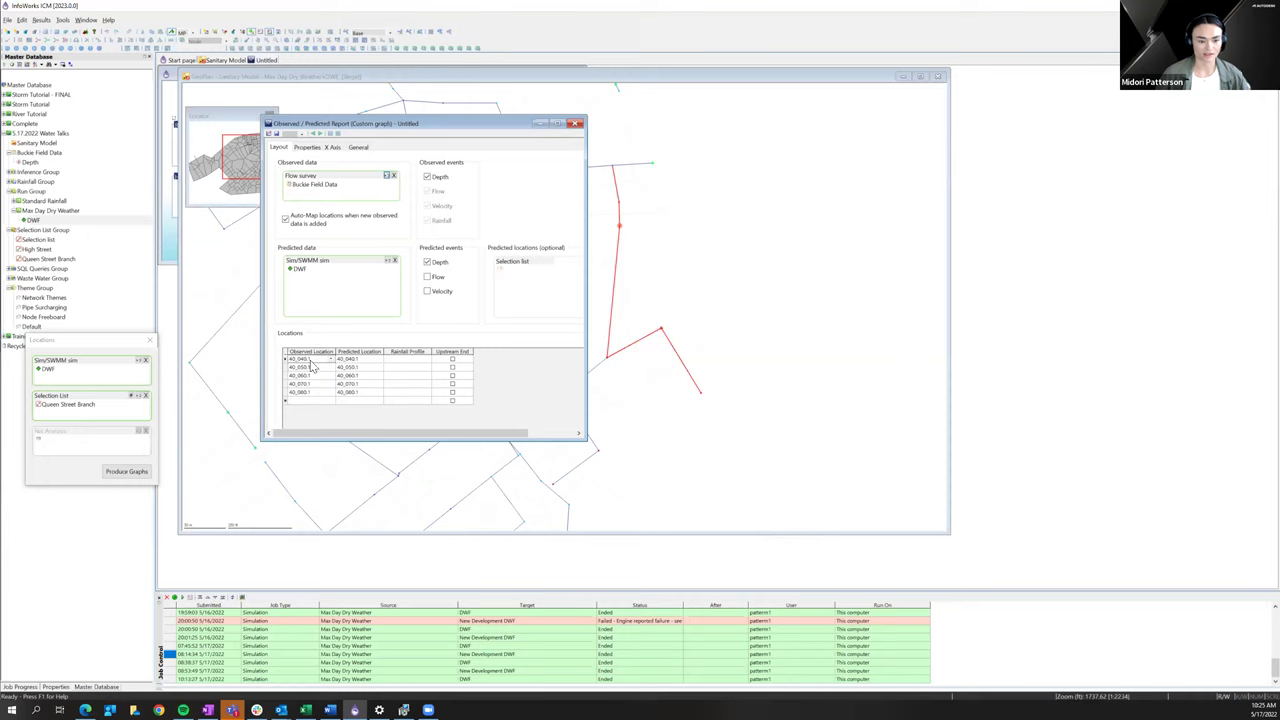
click(310, 367)
click(313, 359)
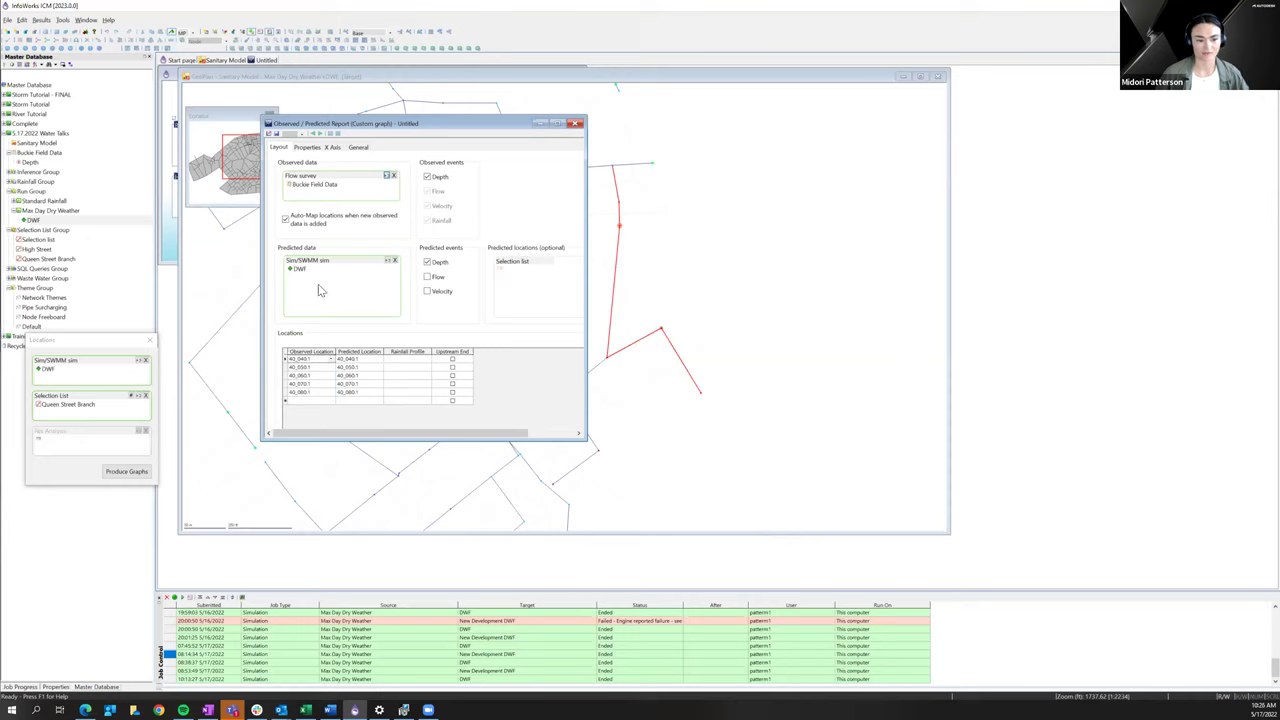
click(363, 361)
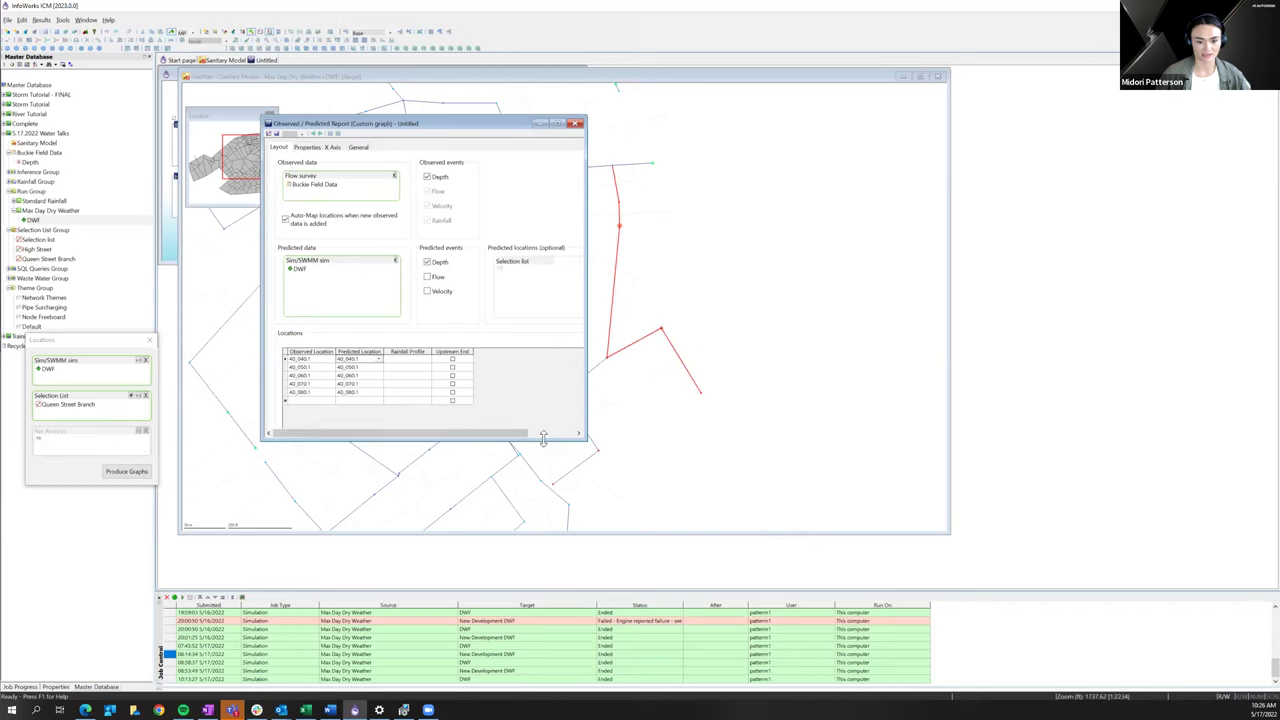
- Generate the observed versus predicted depth graphs and widen the report window to show them clearly
drag(543, 437, 547, 508)
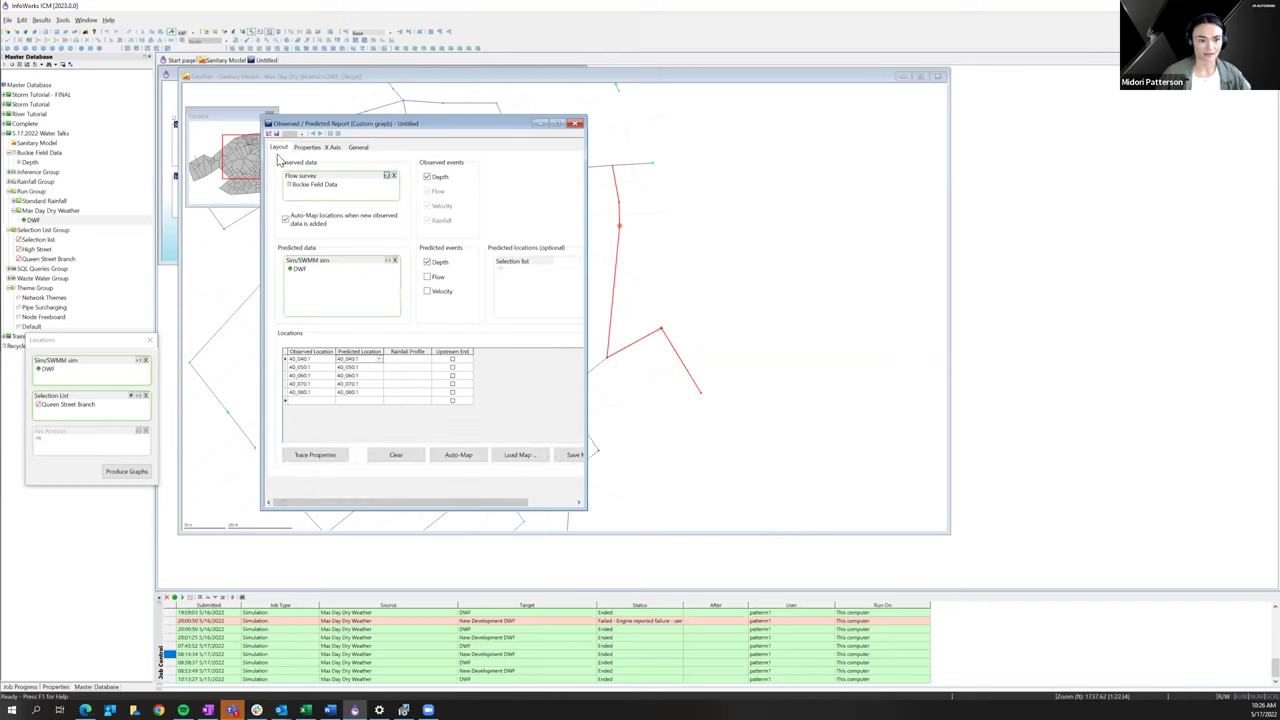
click(268, 136)
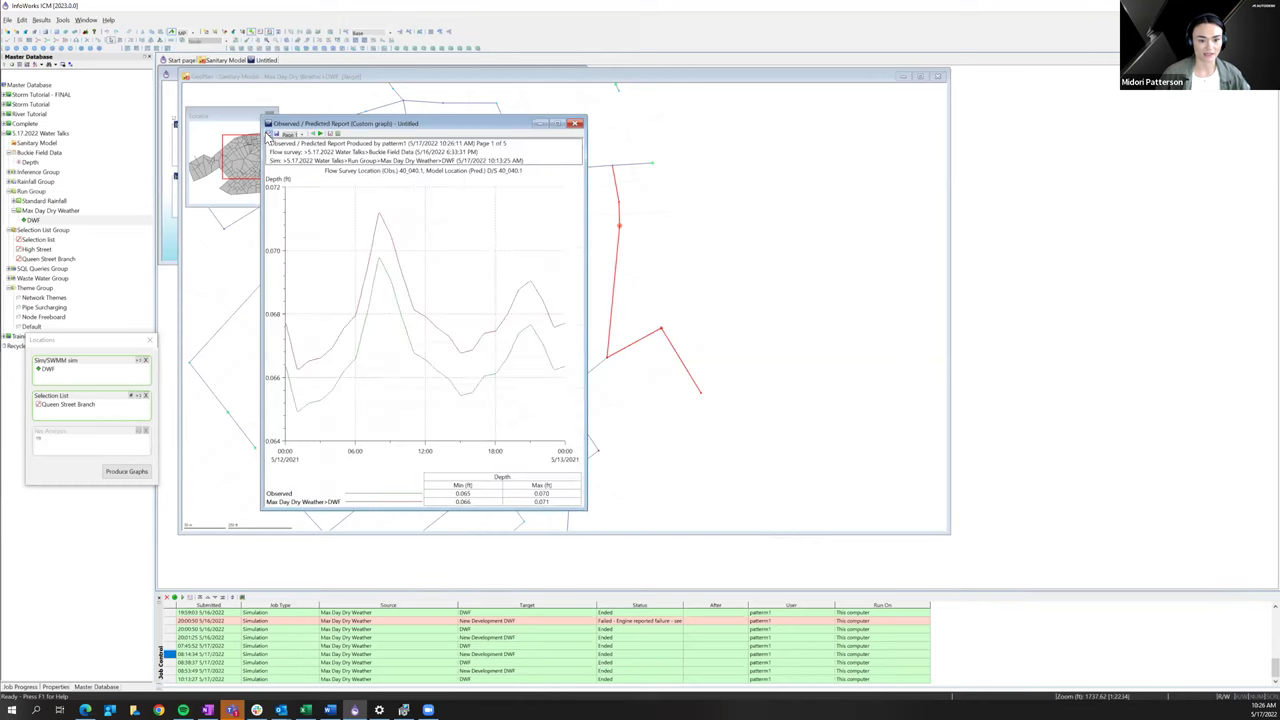
drag(584, 220, 871, 220)
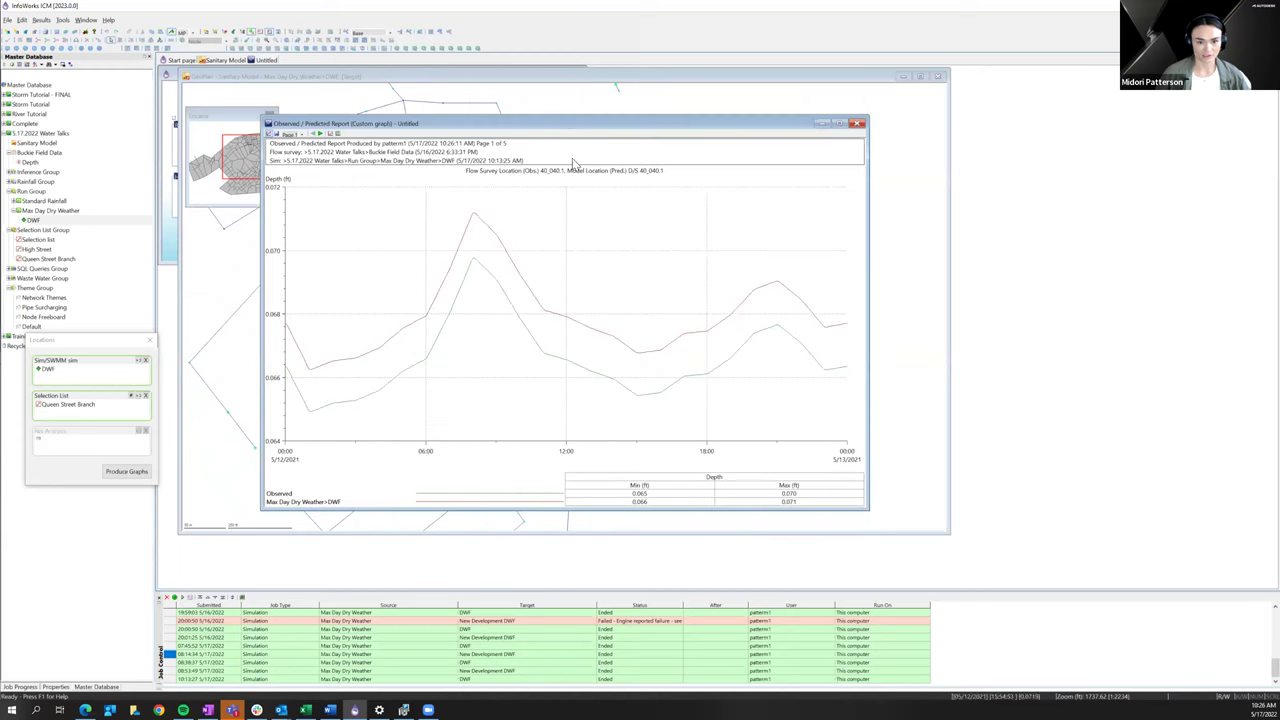
drag(565, 124, 565, 94)
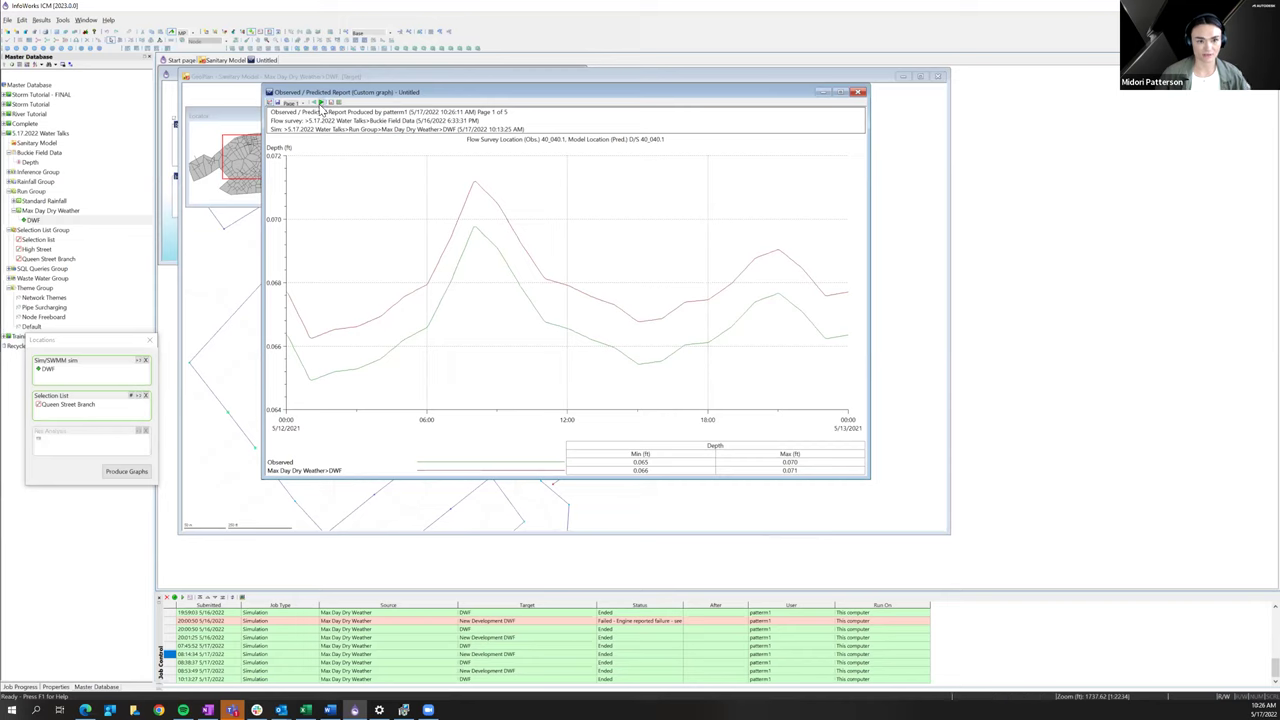
- Page forward through the observed/predicted depth graphs to compare the curves at the other link locations
click(320, 104)
click(321, 106)
click(320, 106)
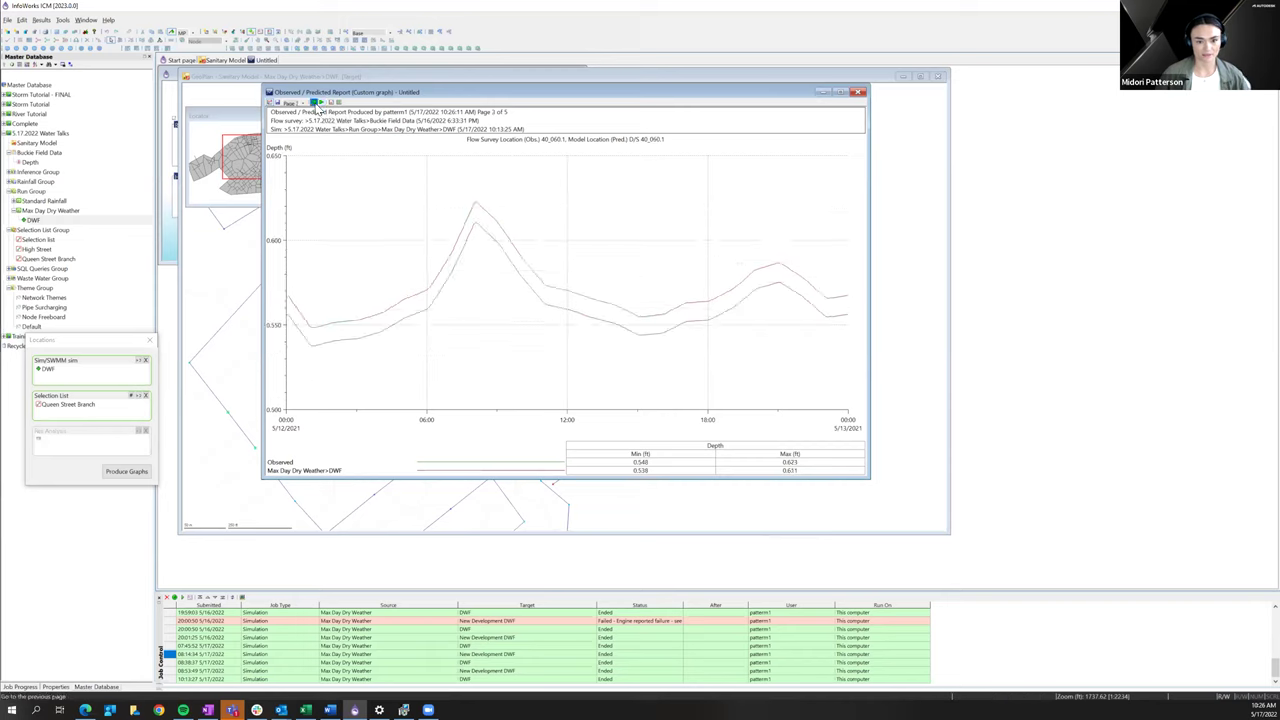
- Page back to the depth graph for location 40_050.1 and close the observed/predicted report without saving
click(318, 104)
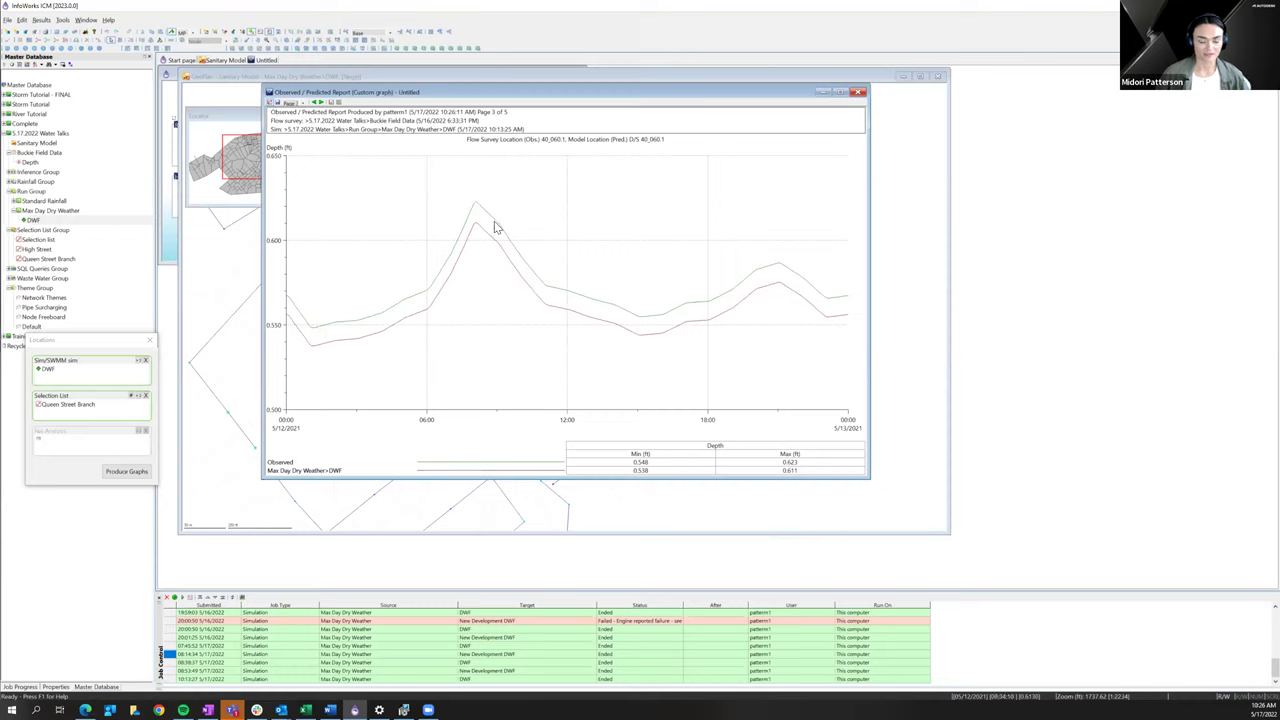
click(315, 104)
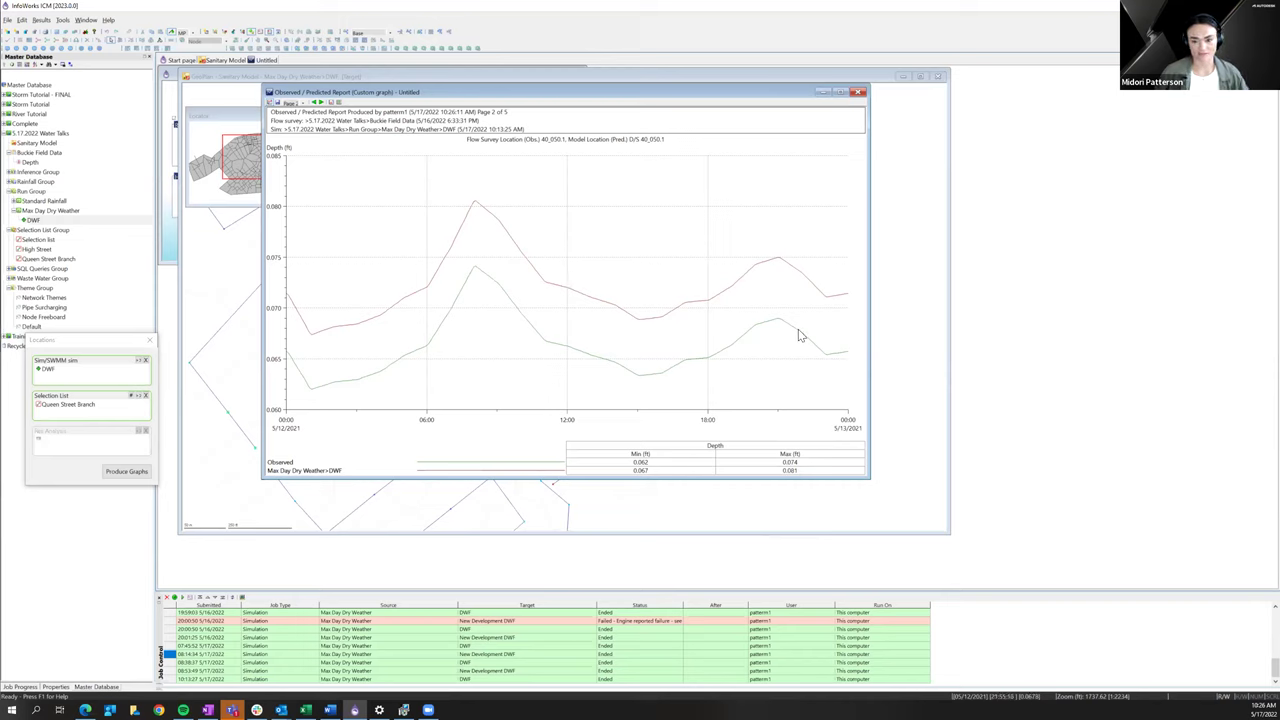
click(860, 93)
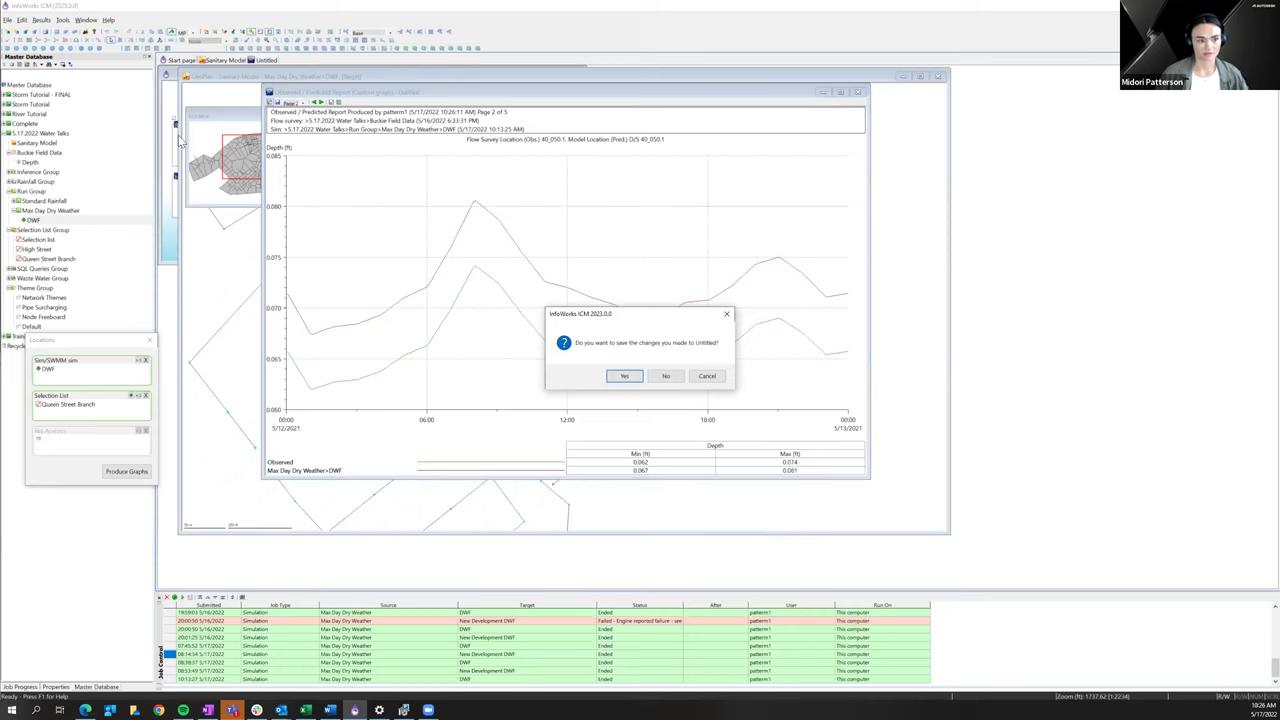
click(666, 376)
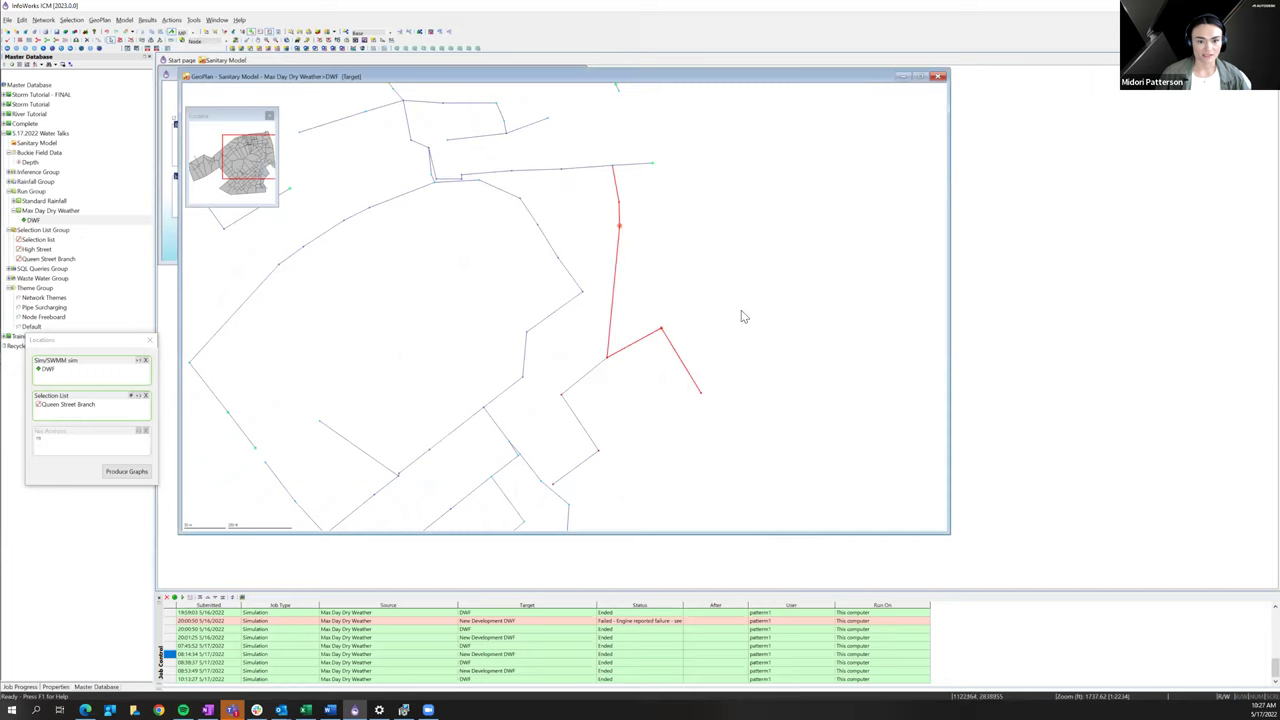
- Clear the selection on the GeoPlan and close the Locations window used for producing graphs
drag(369, 358, 366, 363)
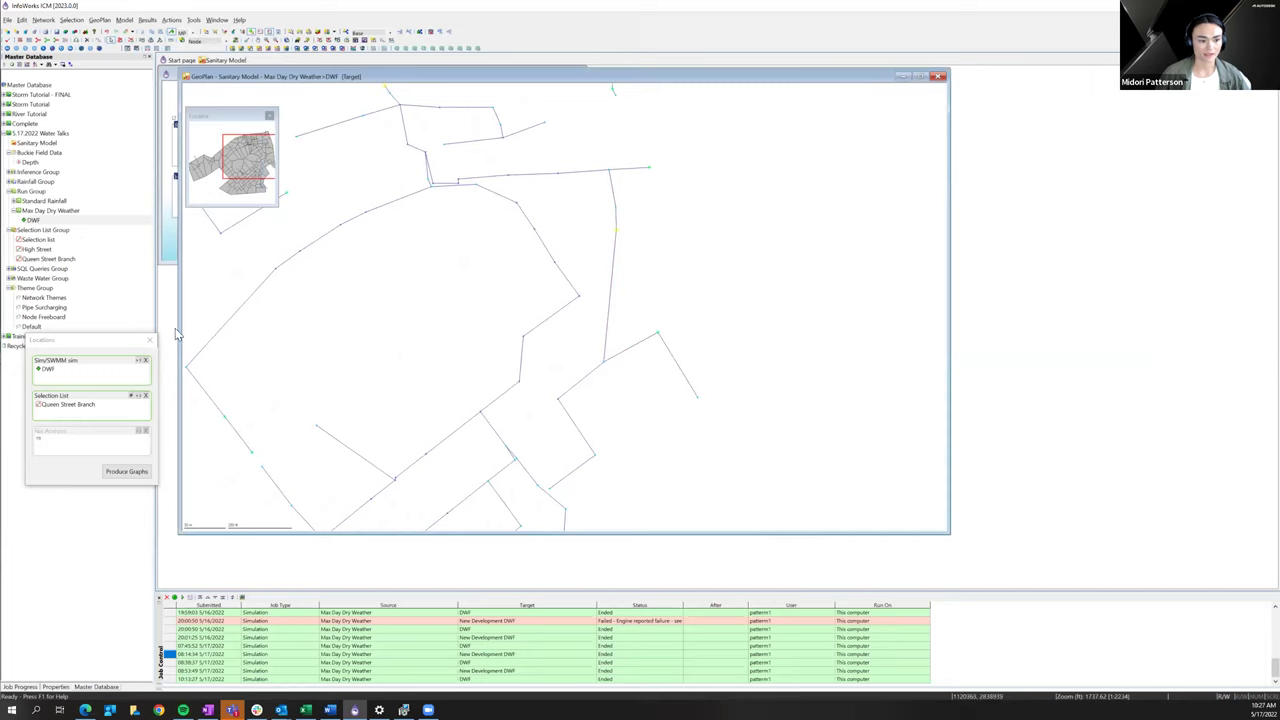
click(149, 340)
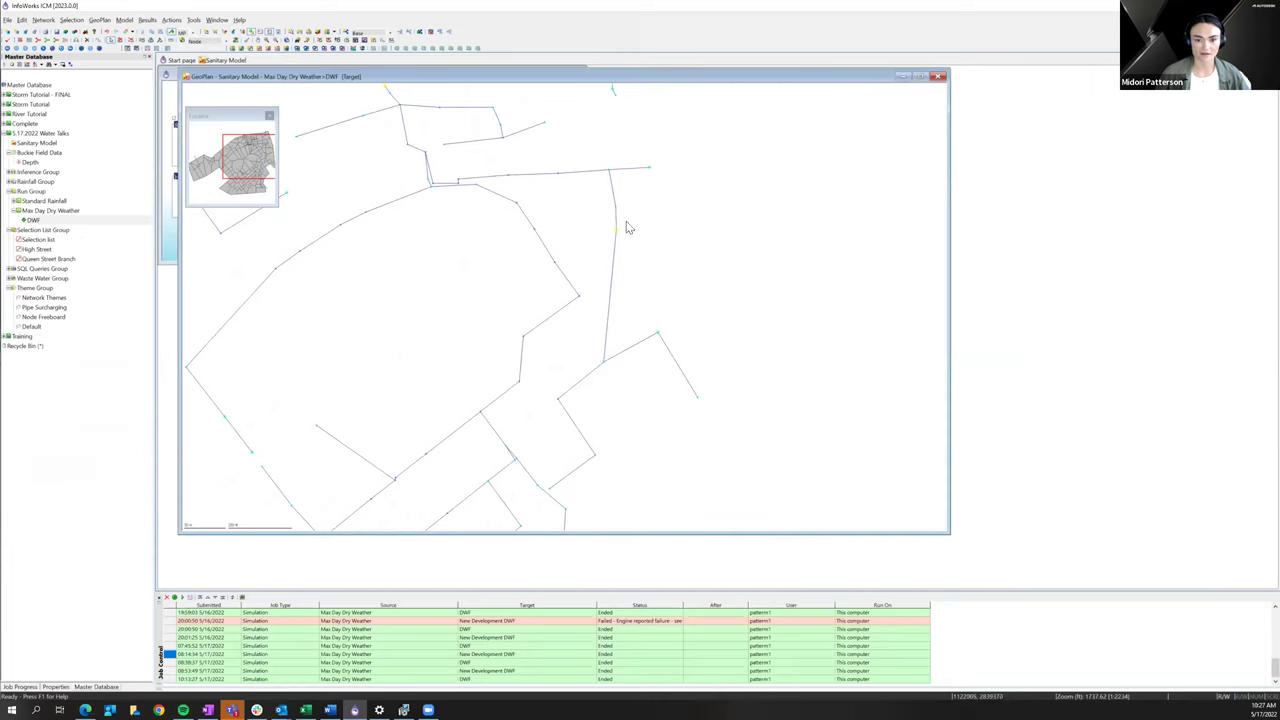
drag(656, 238, 656, 244)
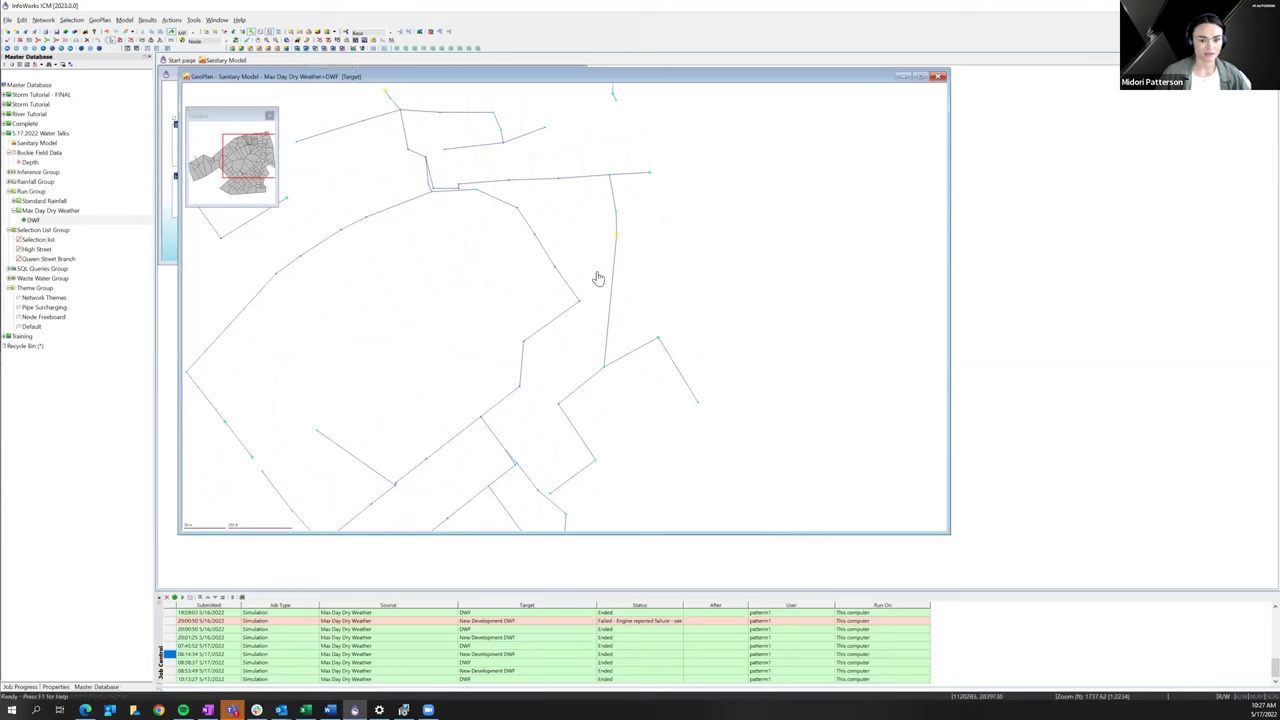
- Select the Queen Street Branch links from their selection list, review them in the full conduit results grid, and close the grid
double_click(80, 260)
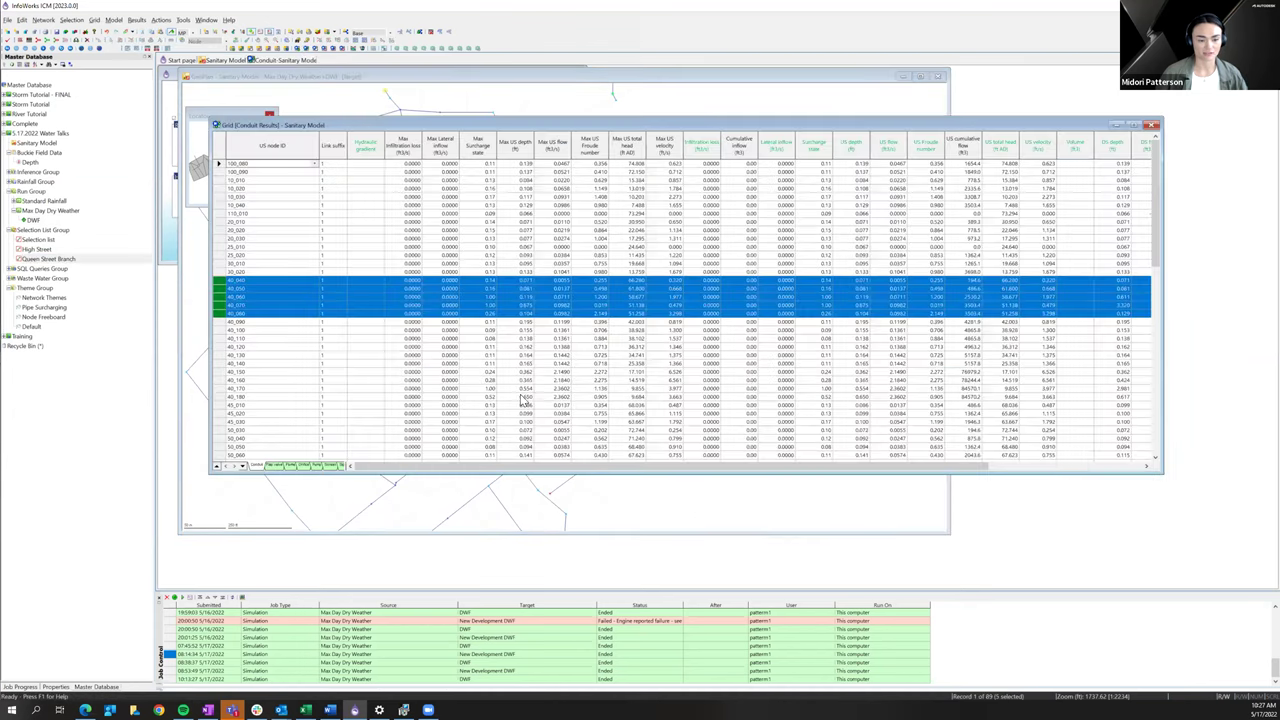
drag(370, 117, 370, 81)
drag(515, 470, 525, 487)
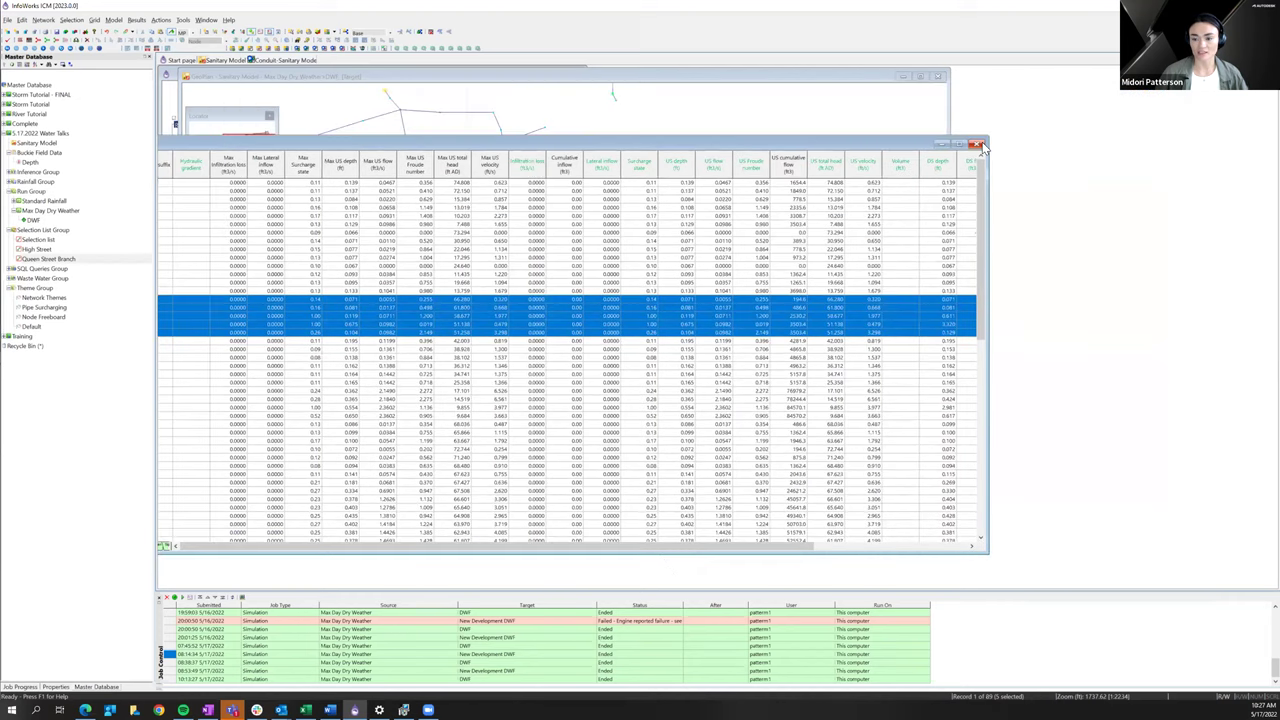
click(975, 144)
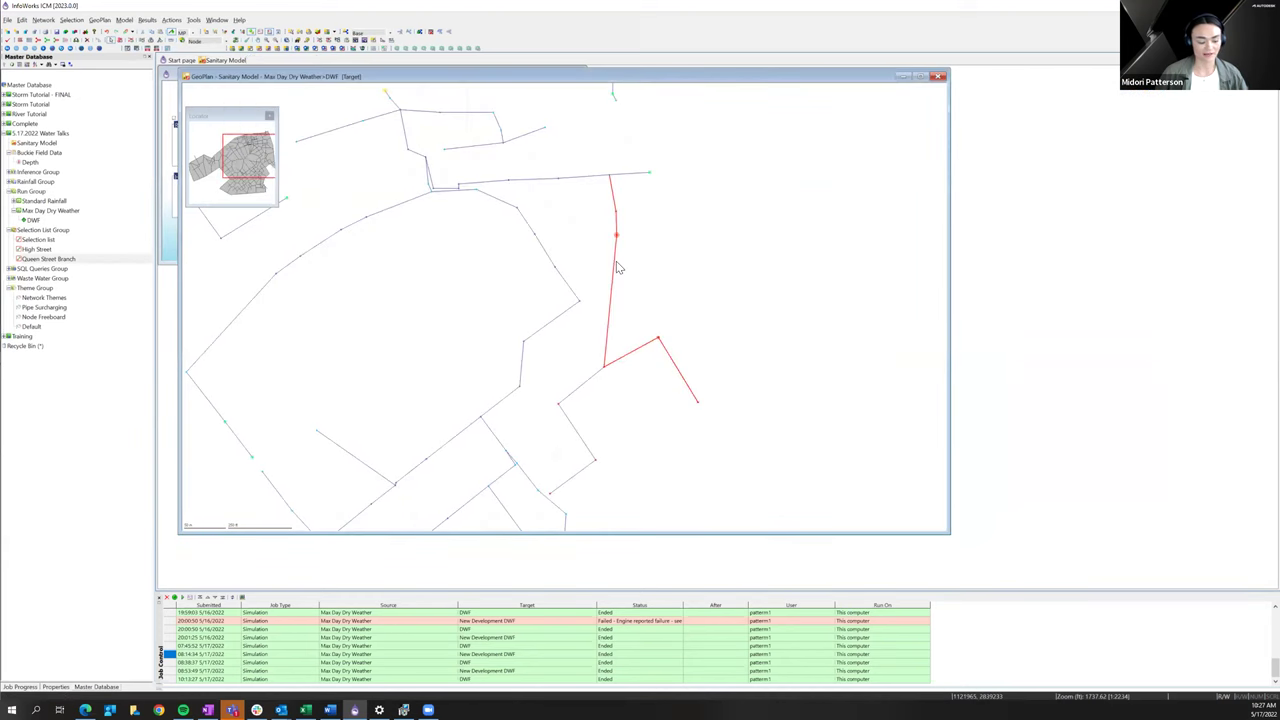
- Show conduit results for only the selected links and copy them with column headers into the blank Excel sheet, starting at A1
click(306, 50)
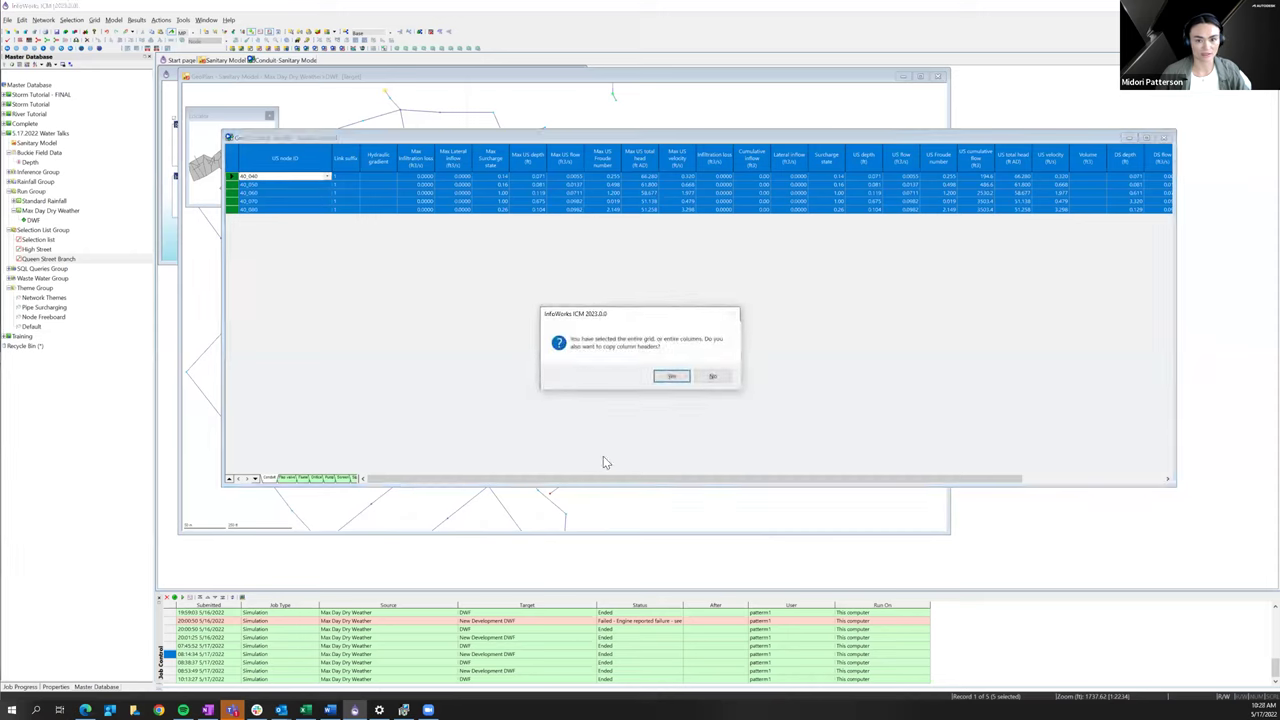
click(672, 377)
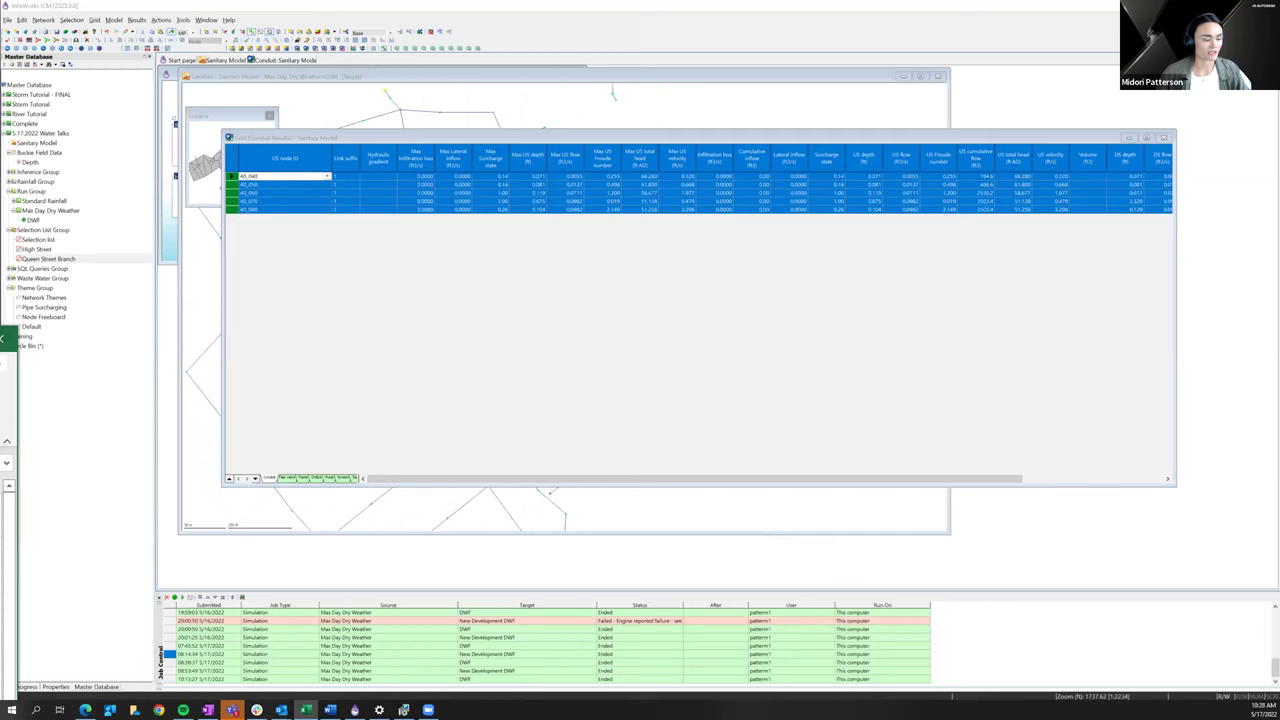
key(alt+Tab)
click(505, 320)
key(ctrl+v)
click(740, 424)
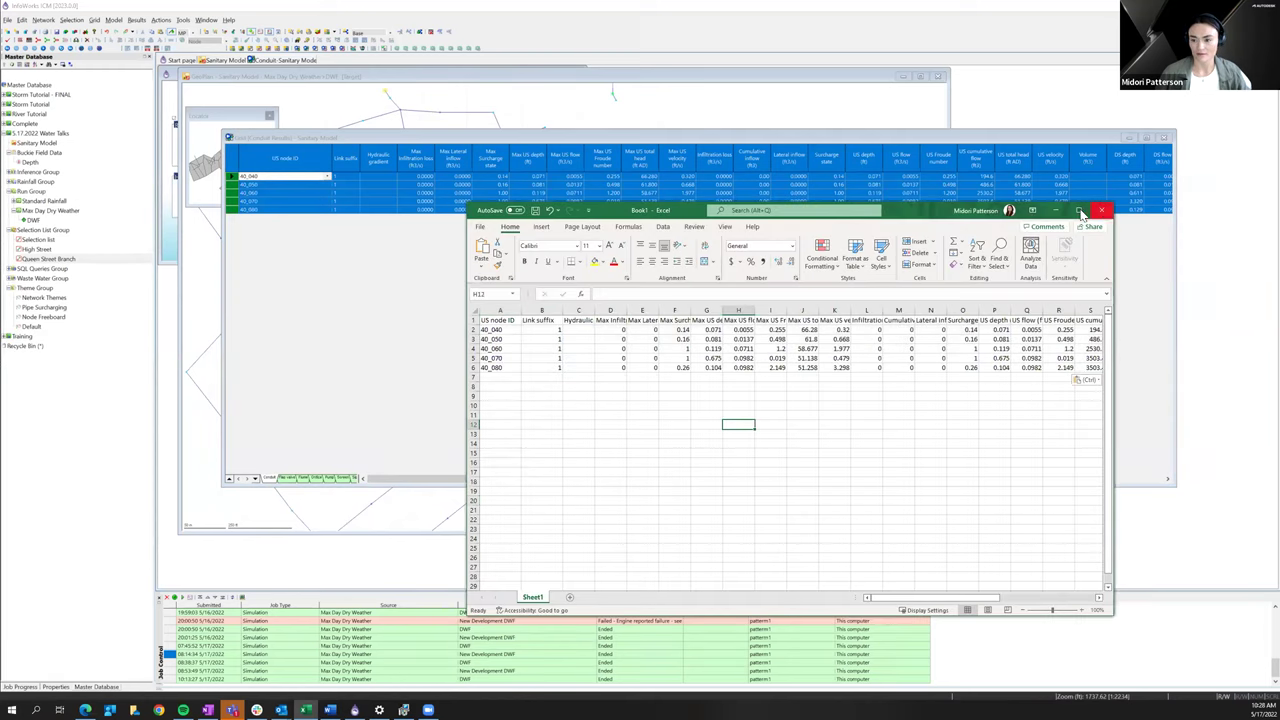
- Return from Excel to InfoWorks ICM and close the results grid of the selected conduits
click(1004, 138)
drag(980, 145, 878, 154)
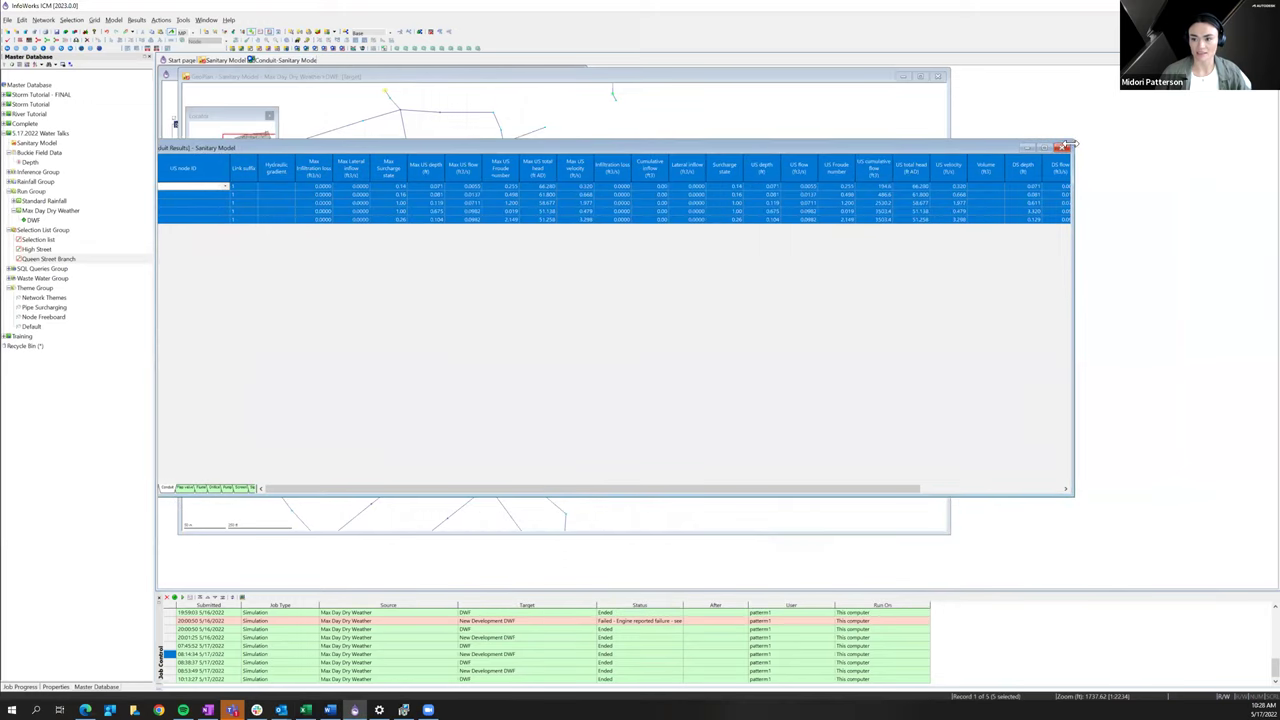
click(1066, 148)
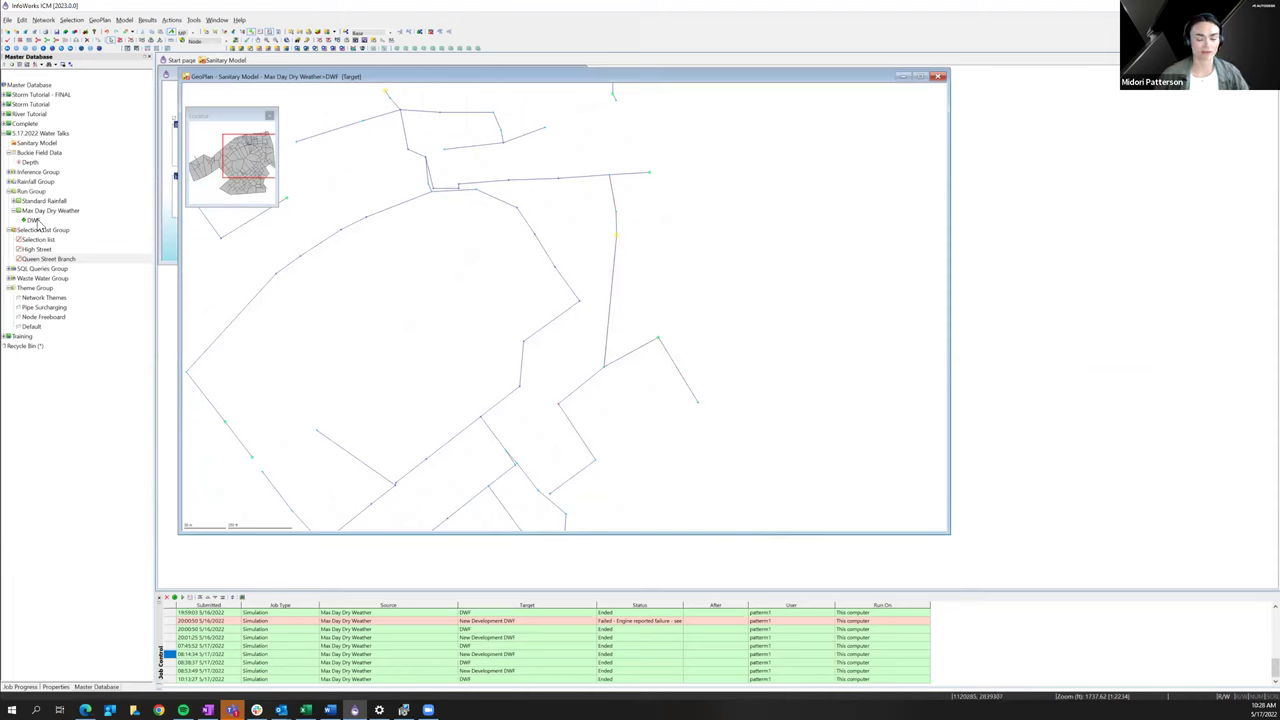
- Apply the Pipe Surcharging theme to the GeoPlan and show the whole sanitary network
drag(48, 307, 389, 297)
drag(60, 323, 353, 319)
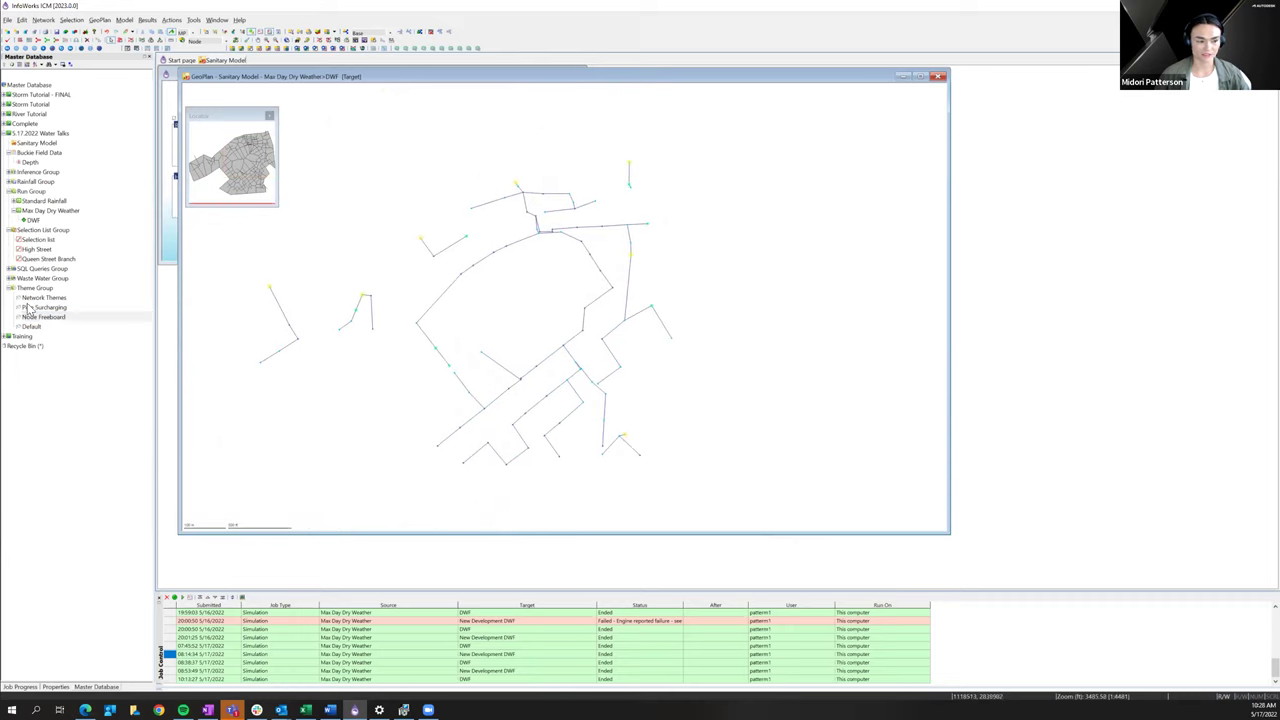
drag(68, 310, 454, 256)
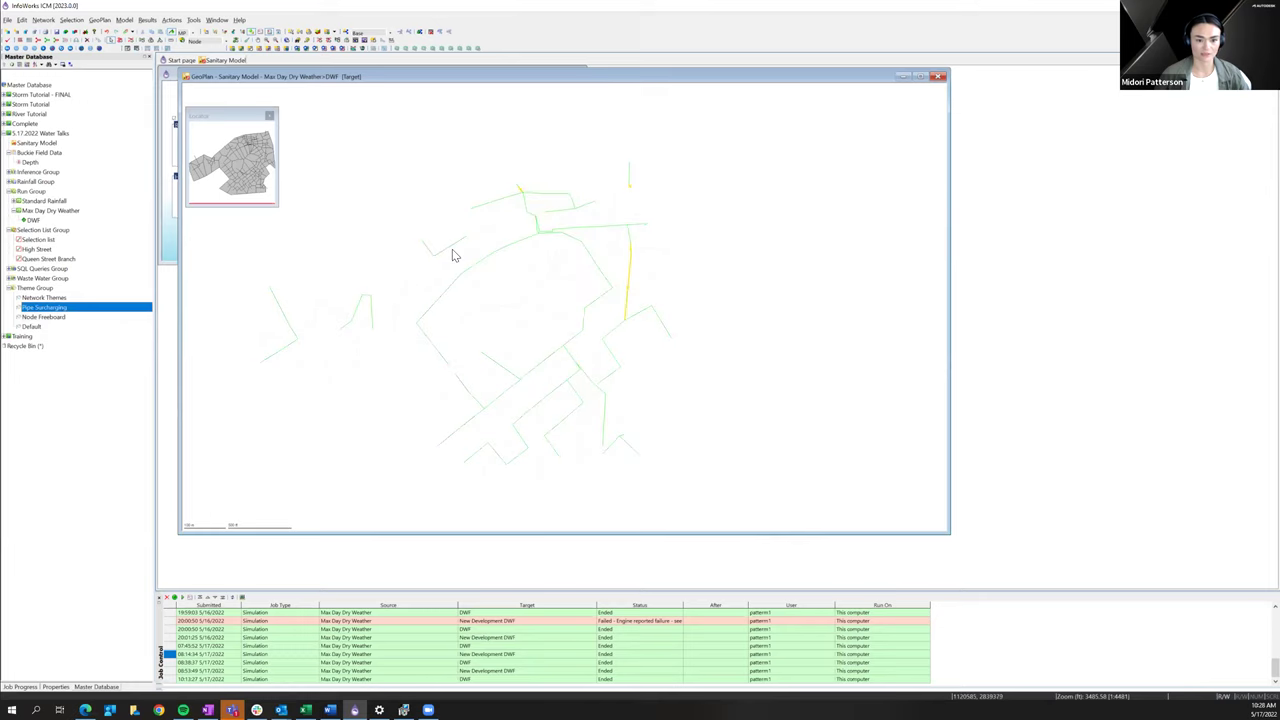
scroll(631, 323, up, 2)
scroll(490, 317, down, 2)
drag(374, 294, 523, 297)
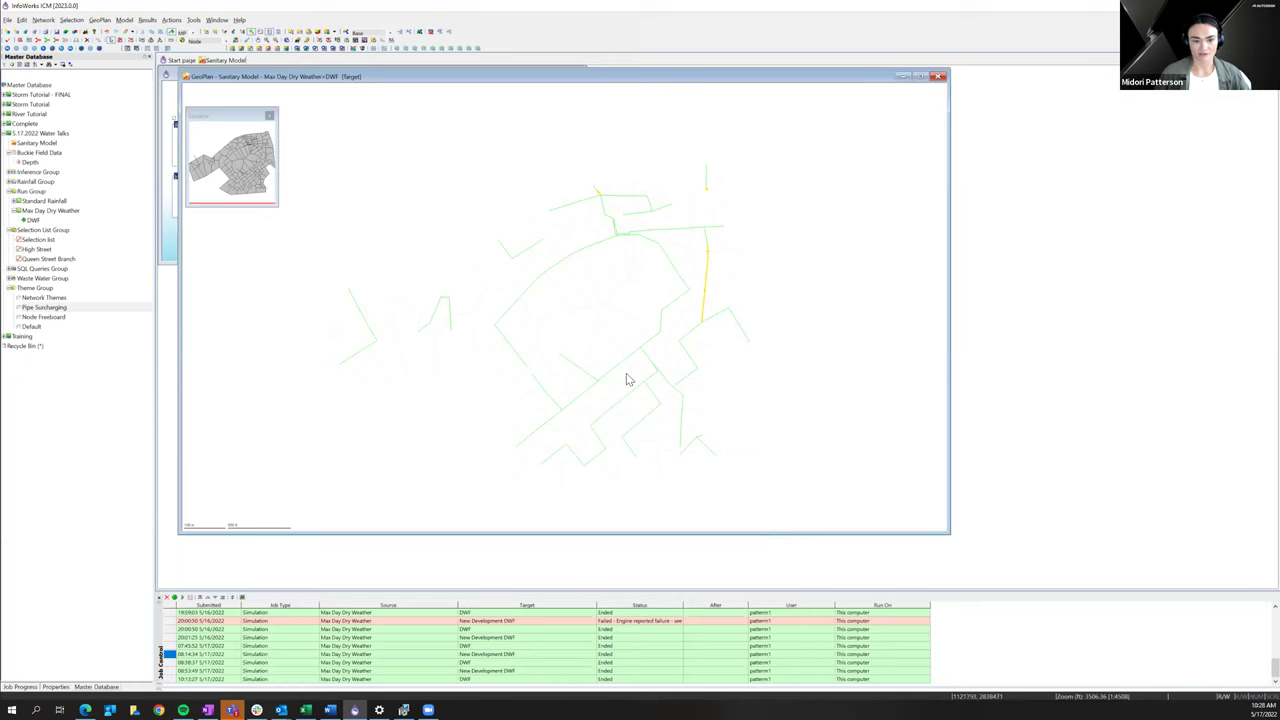
drag(748, 330, 737, 355)
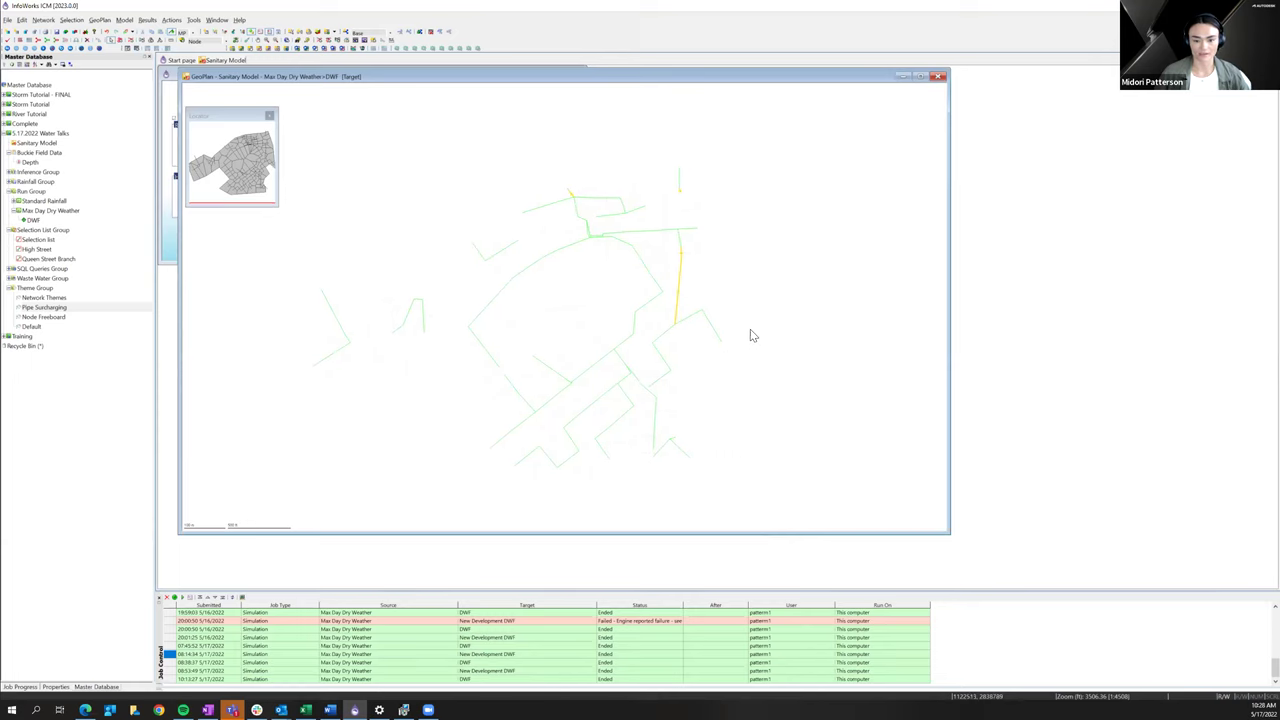
- Highlight the subcatchment 40_040 at the upstream end of the Queen Street Branch to examine where it loads the network
click(723, 334)
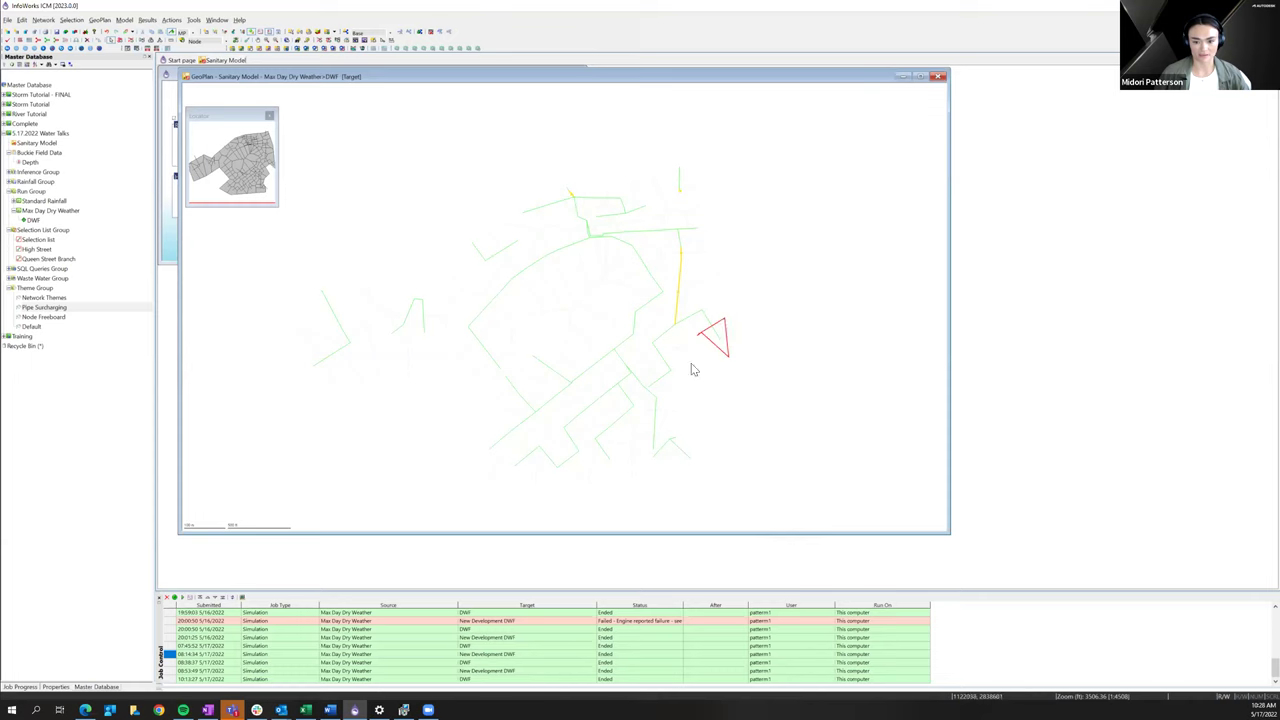
click(806, 309)
drag(723, 346, 708, 331)
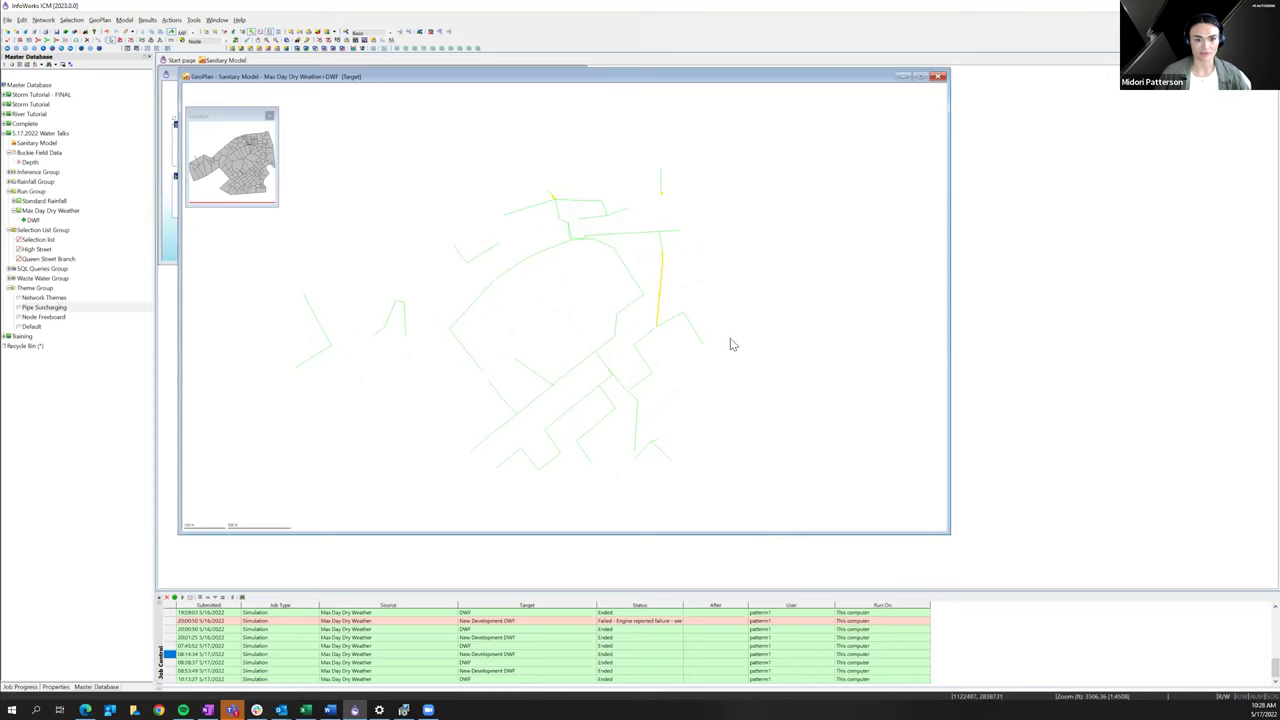
click(699, 335)
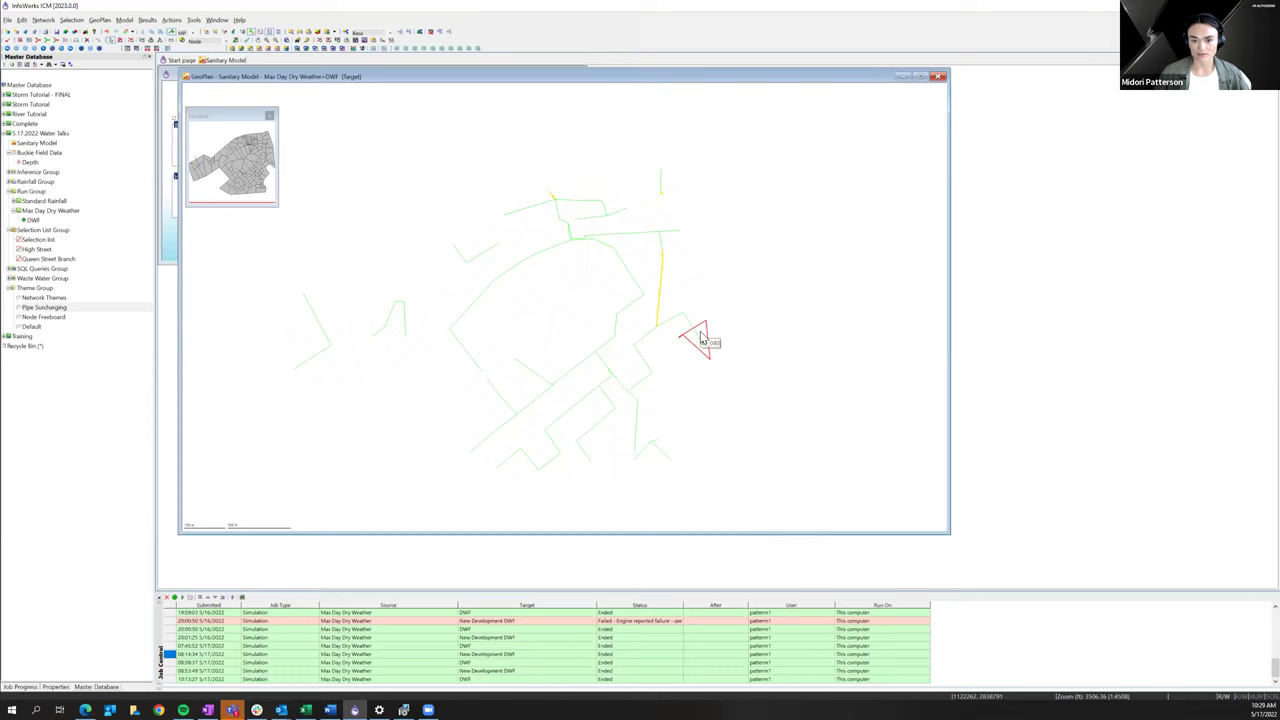
scroll(723, 349, up, 2)
scroll(666, 317, down, 1)
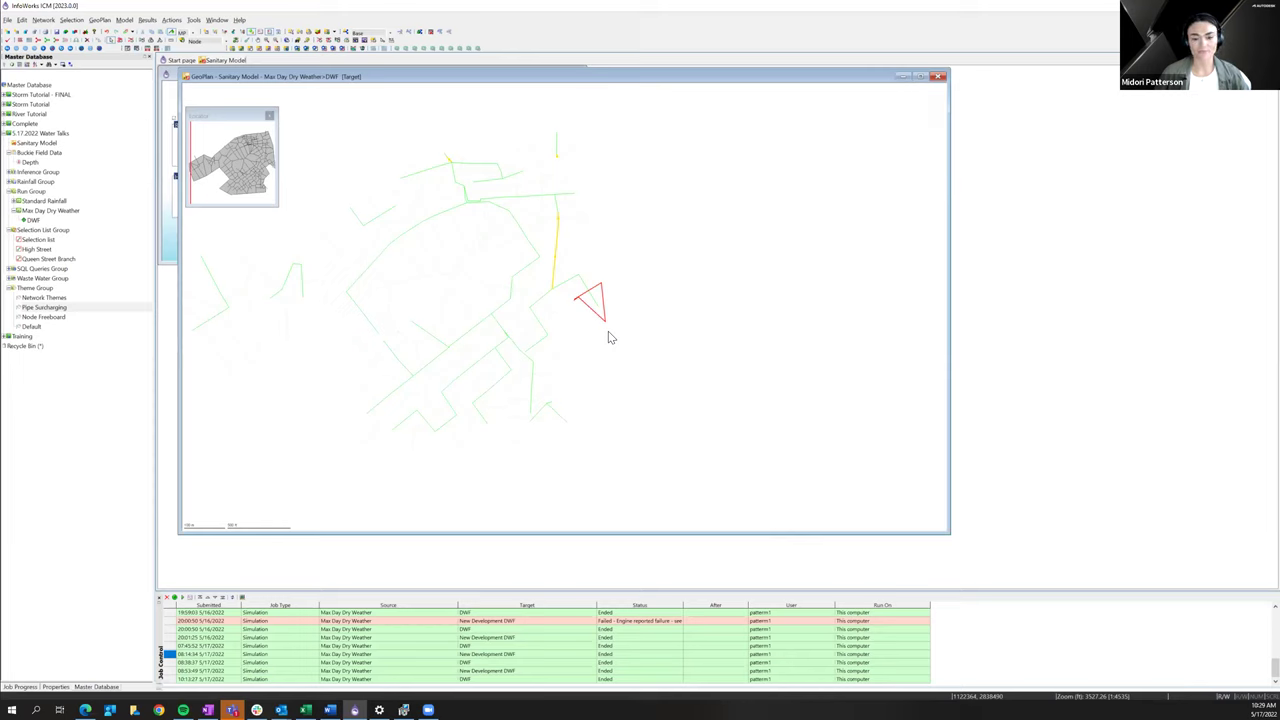
drag(650, 300, 660, 327)
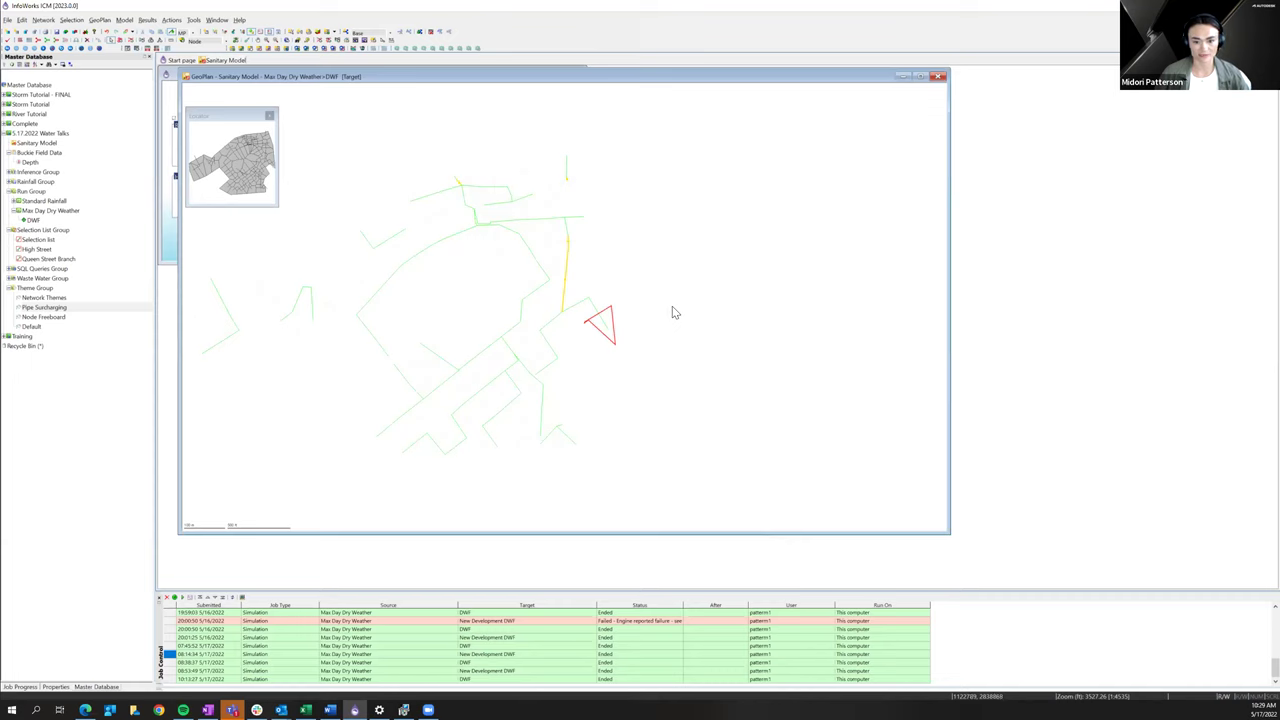
- Create a scenario named New Development with the note "increased population for new development"
click(346, 33)
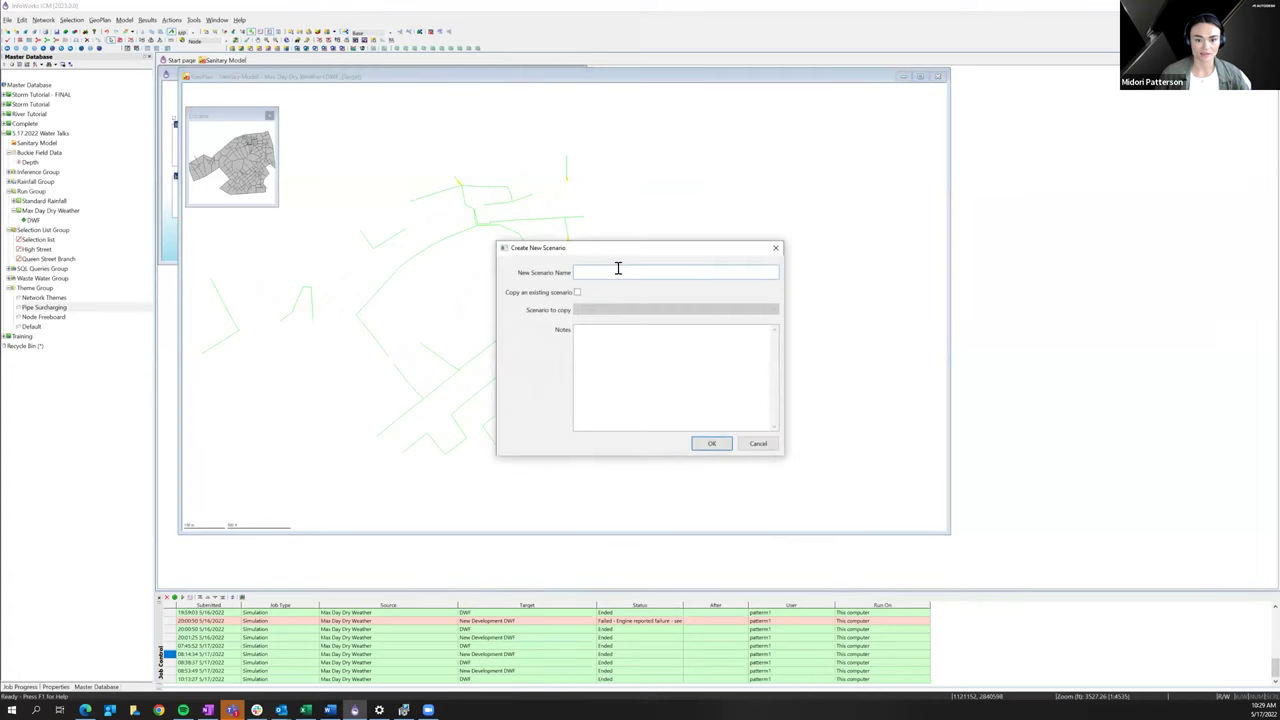
text(New Development)
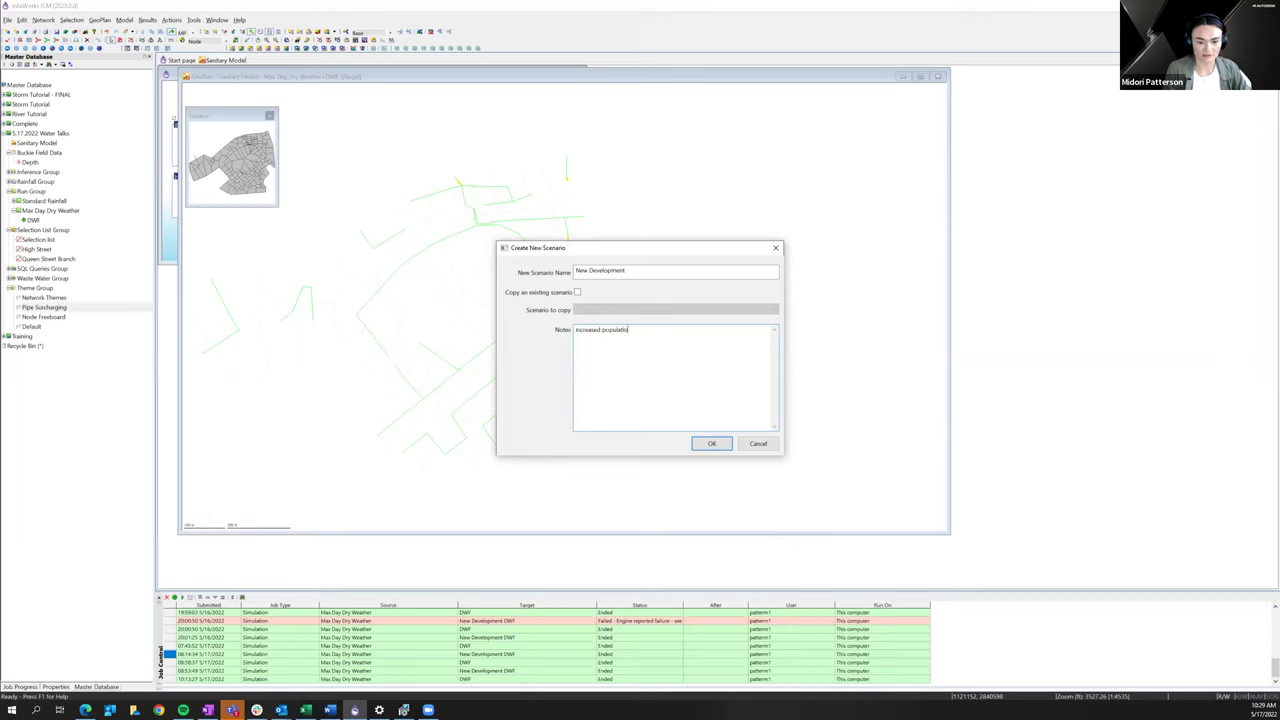
text(for new development)
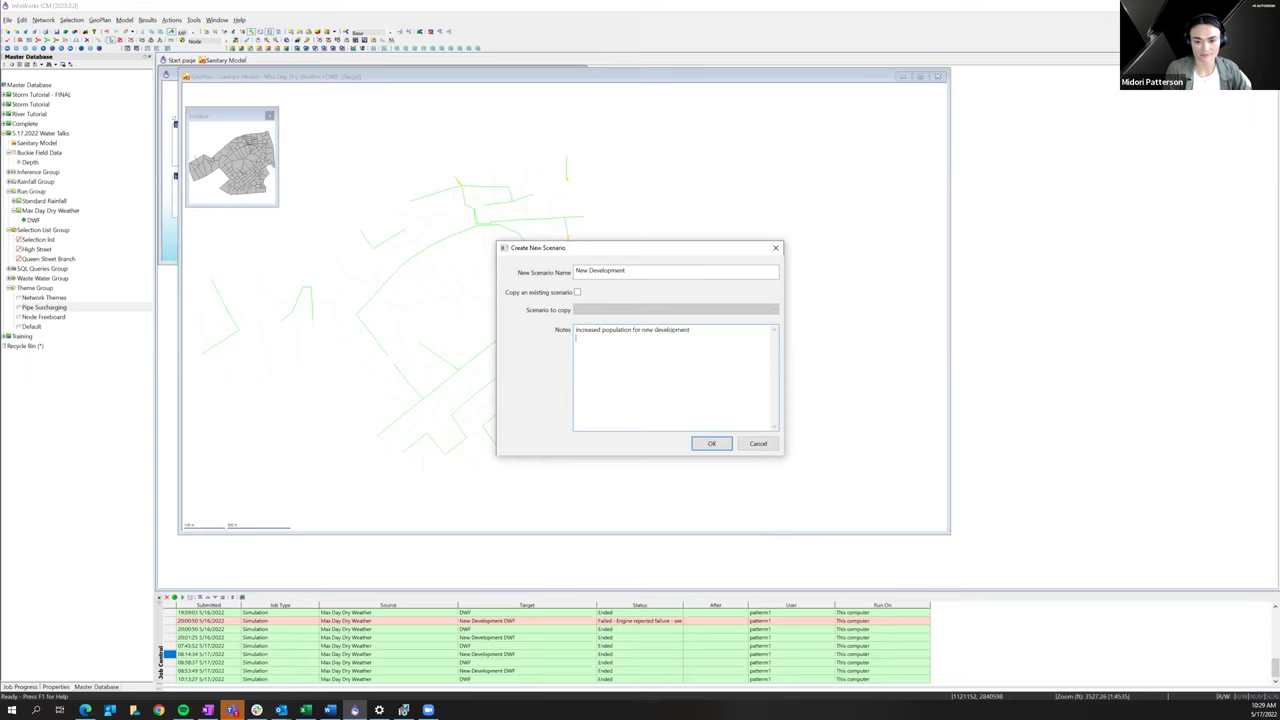
click(712, 443)
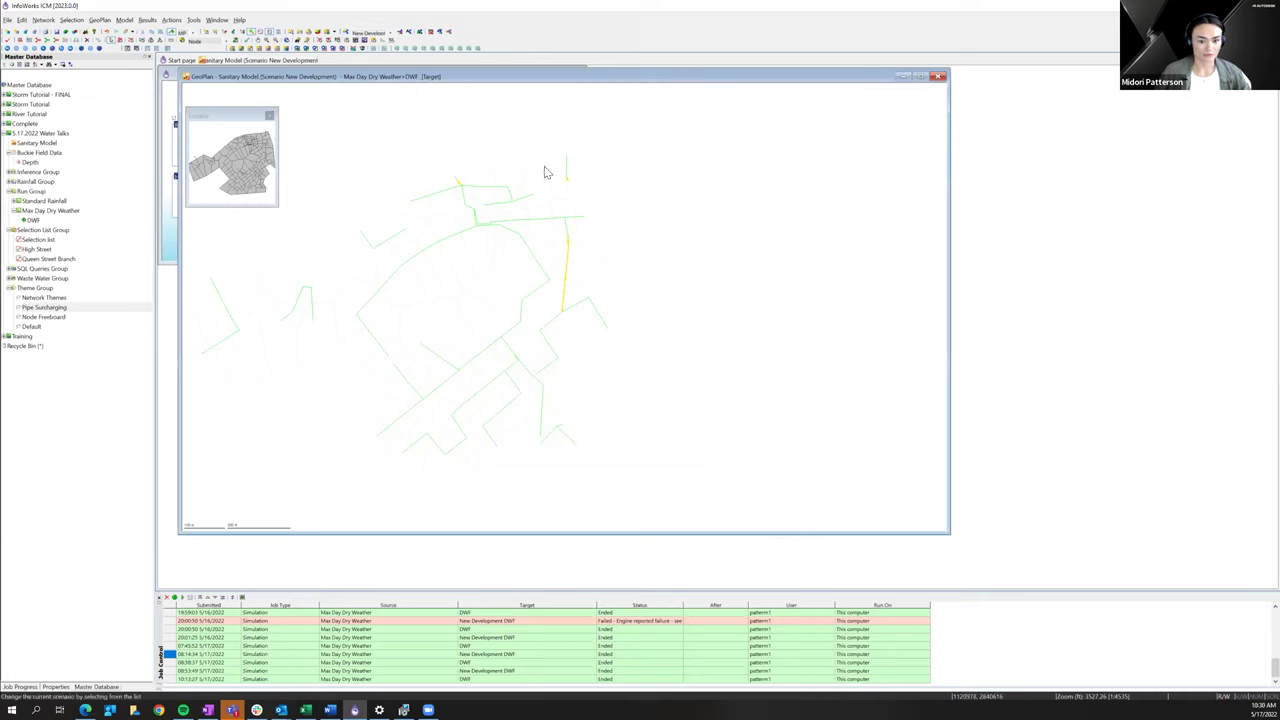
- Set the population of subcatchment 40_040 to 1000 in the New Development scenario
click(599, 333)
click(107, 481)
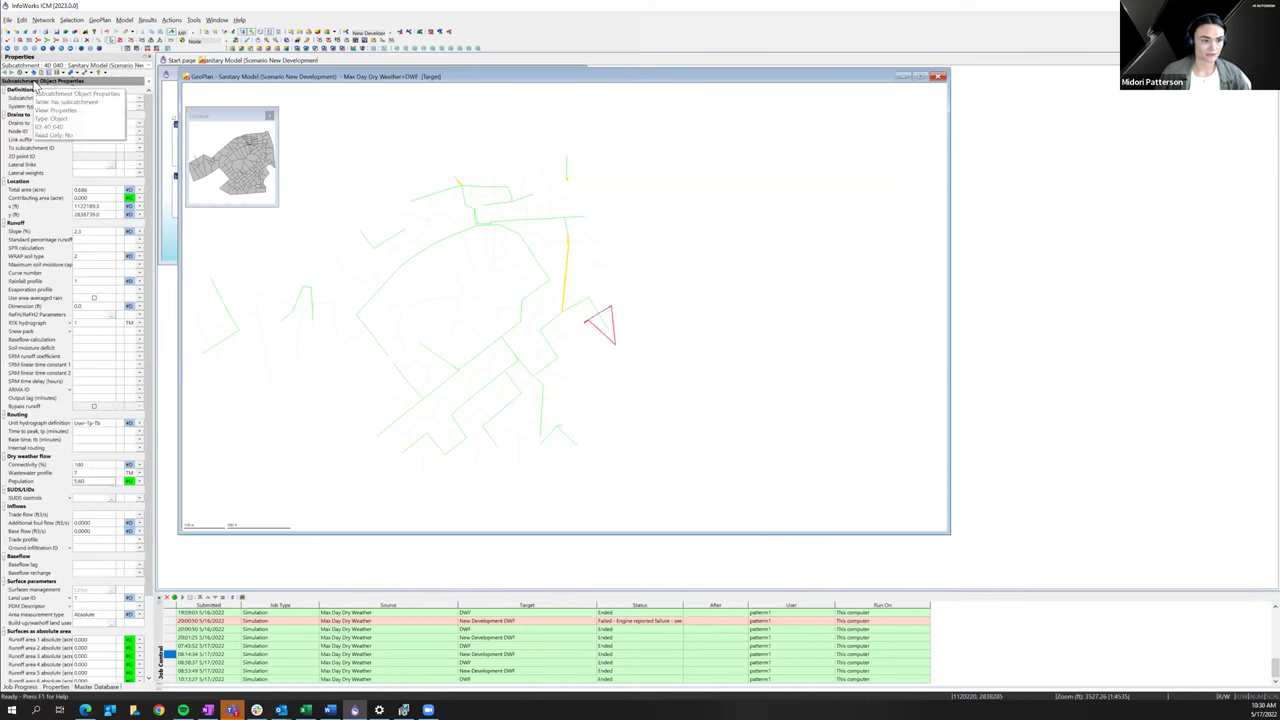
click(97, 481)
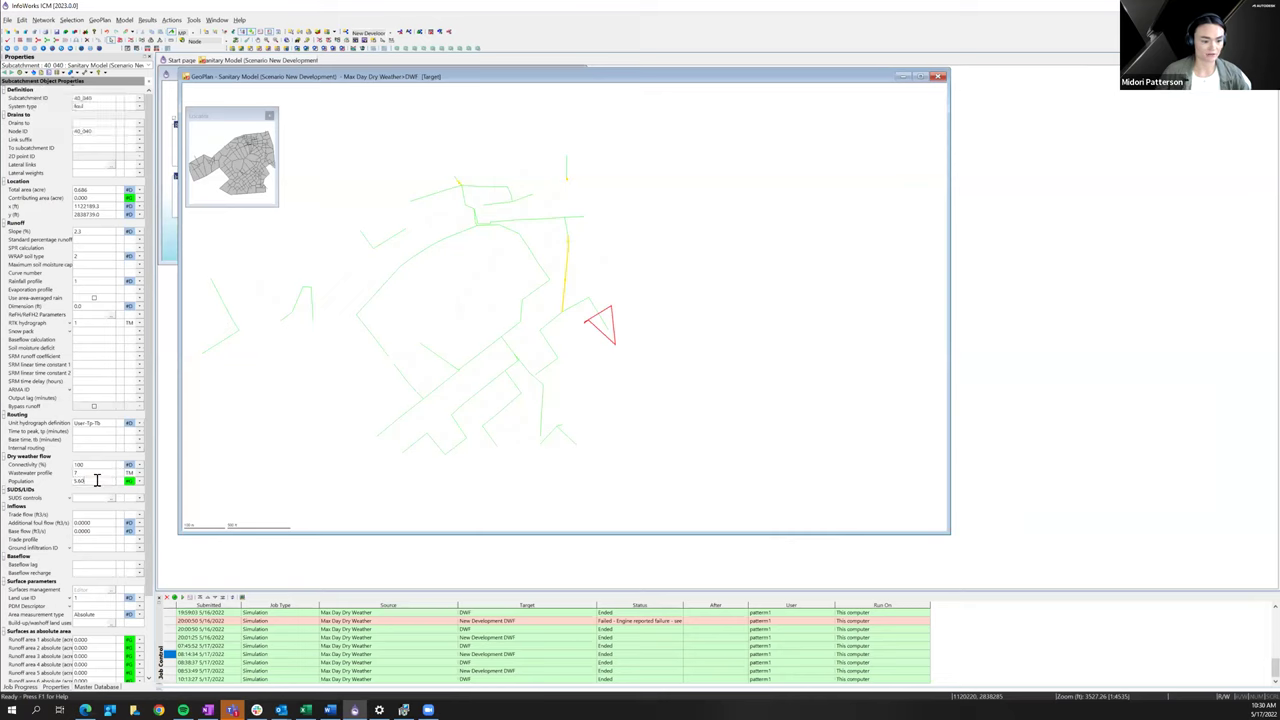
text(1000)
key(Return)
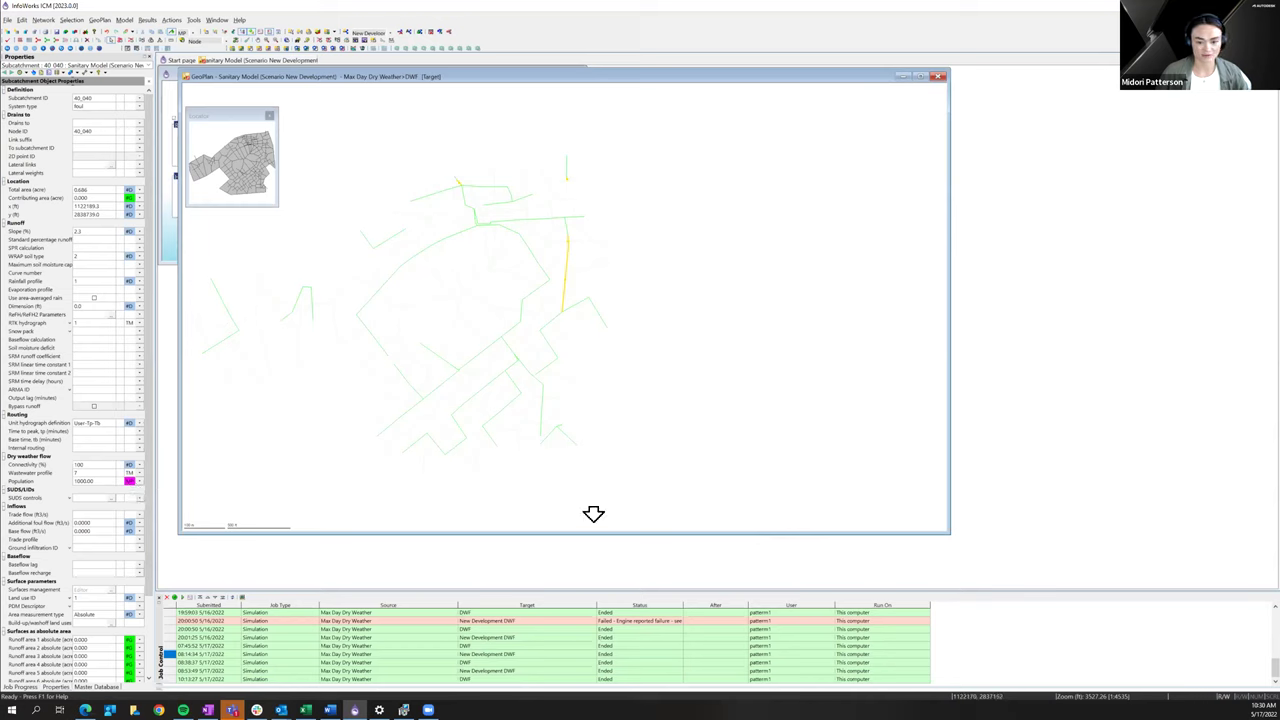
- Bring up the master database tree beside the New Development GeoPlan
drag(529, 371, 585, 388)
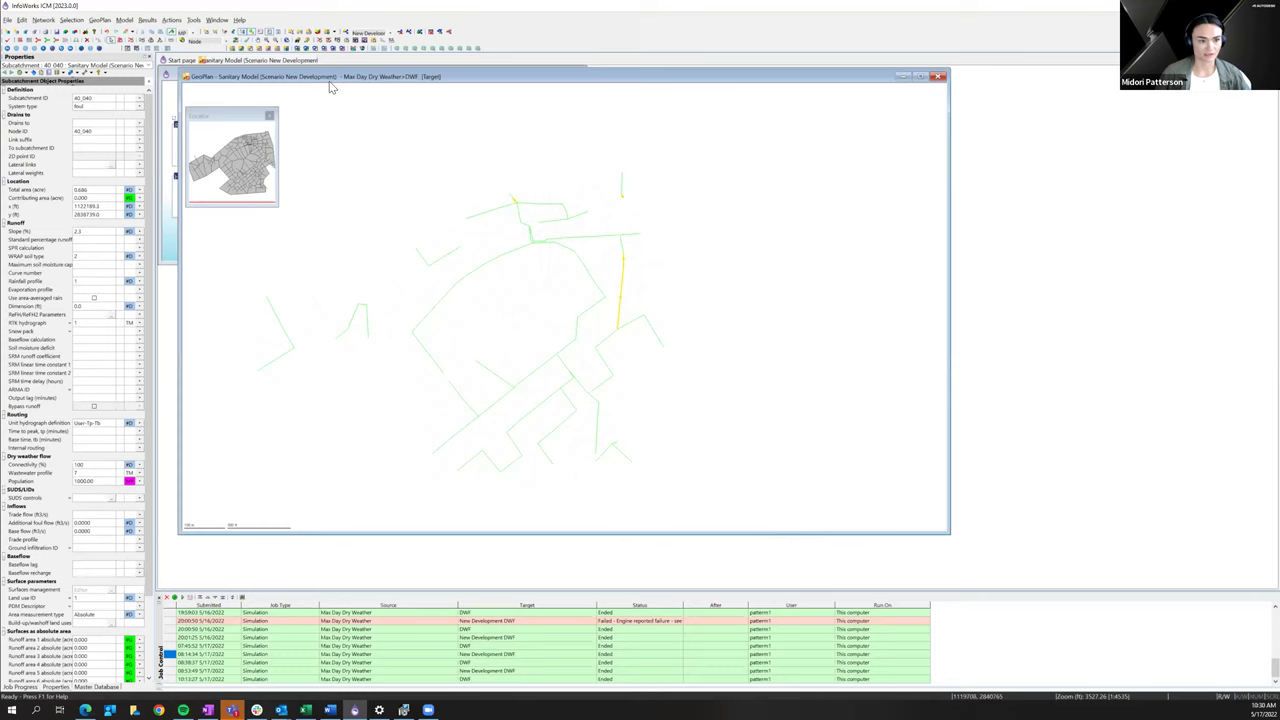
drag(330, 79, 325, 83)
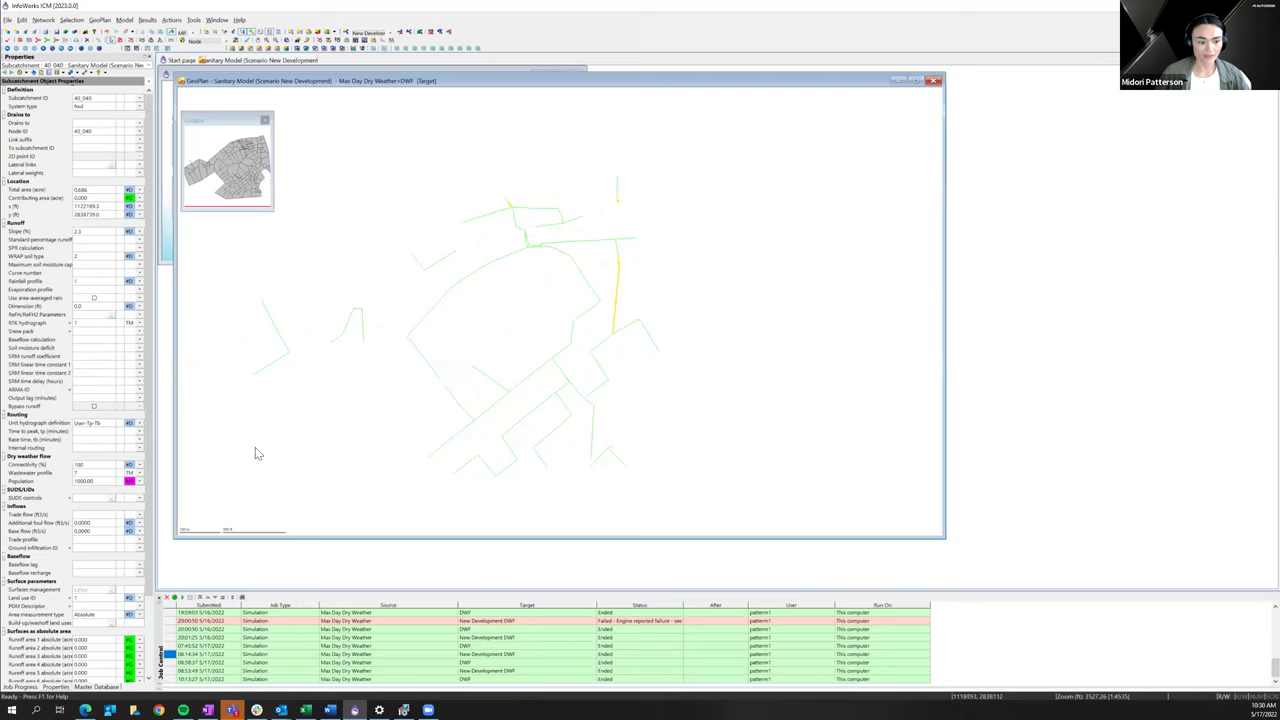
click(90, 687)
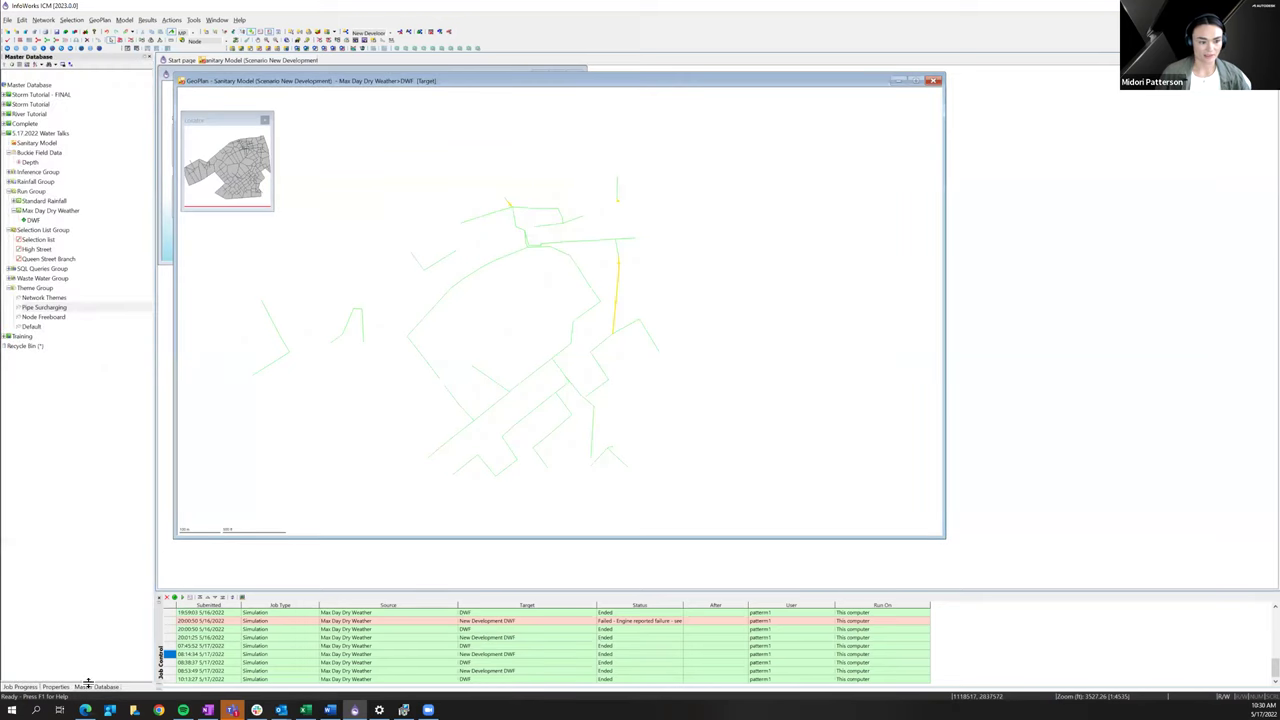
click(45, 211)
right_click(55, 211)
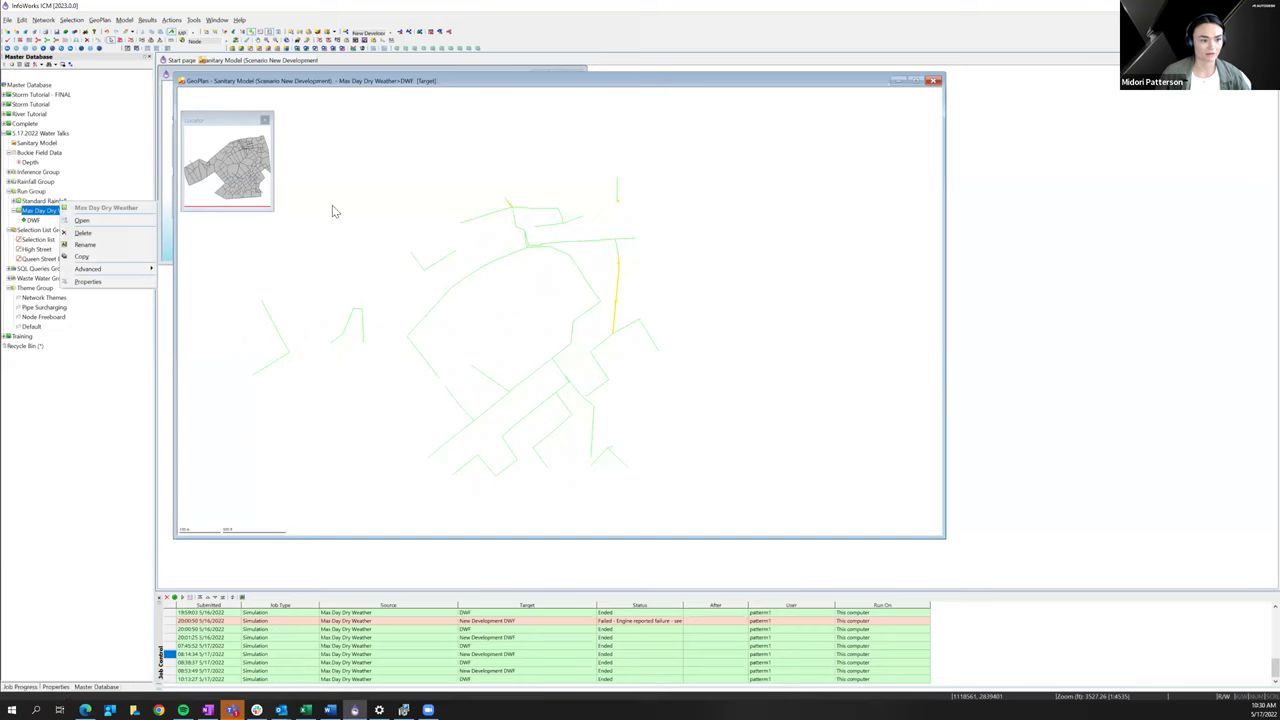
click(393, 173)
- Commit the Sanitary Model changes with the comment "added new development, increased population", validating the New Development scenario
click(59, 37)
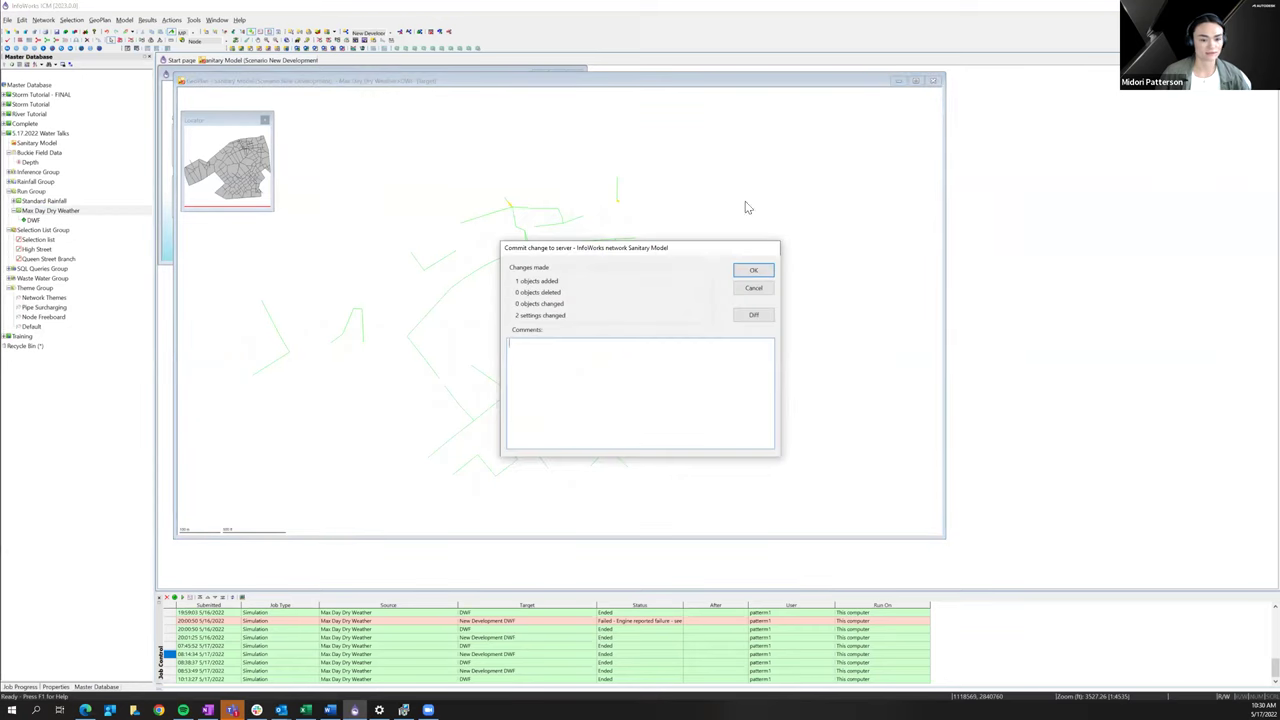
click(621, 382)
text(ne)
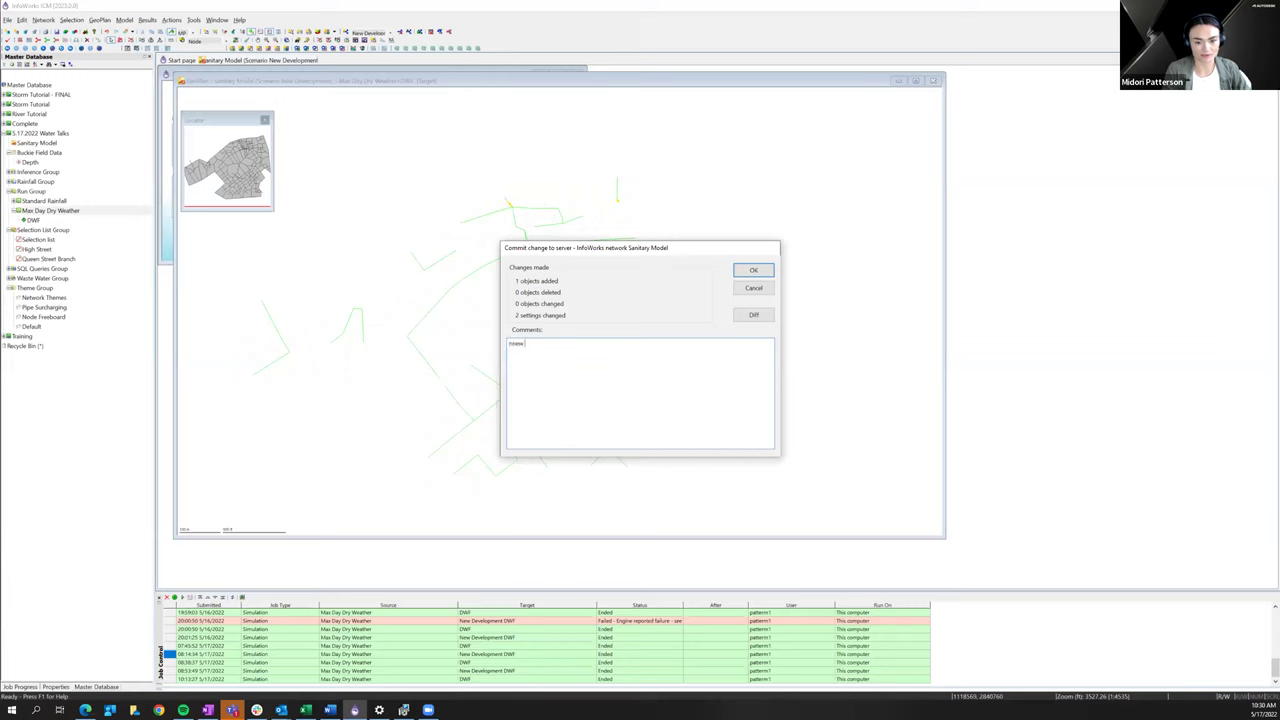
text(w)
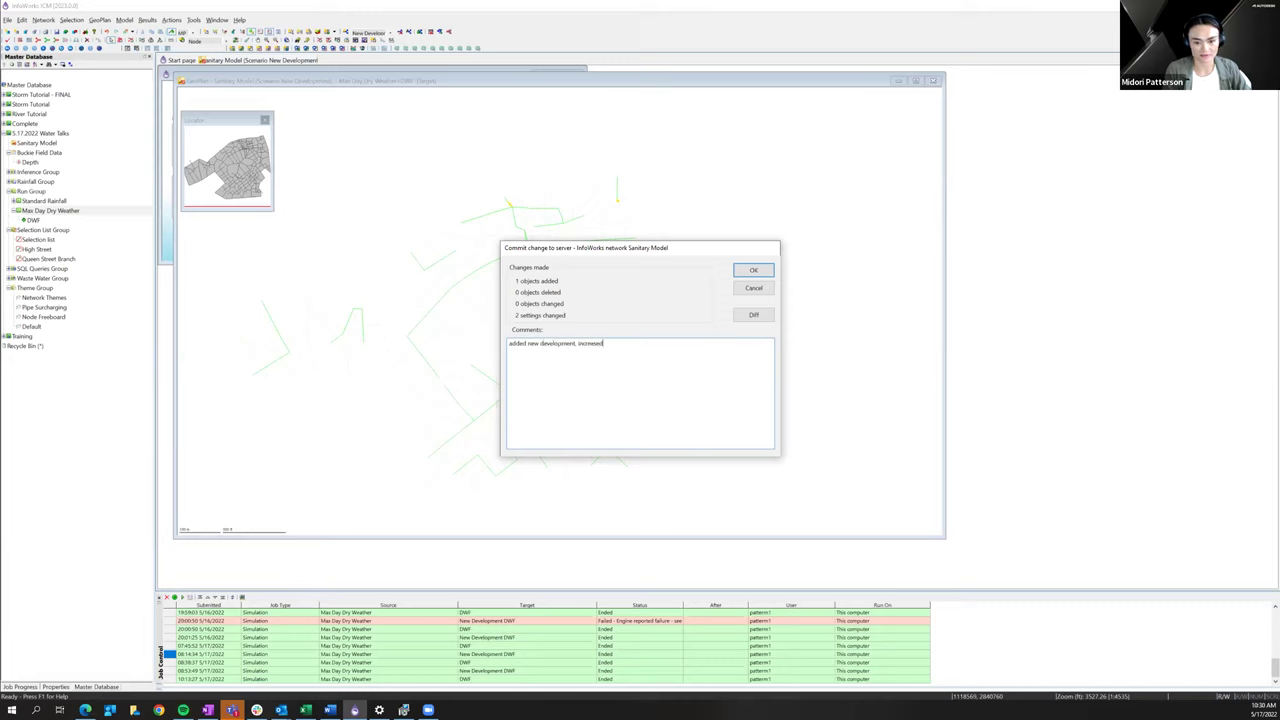
text(lation)
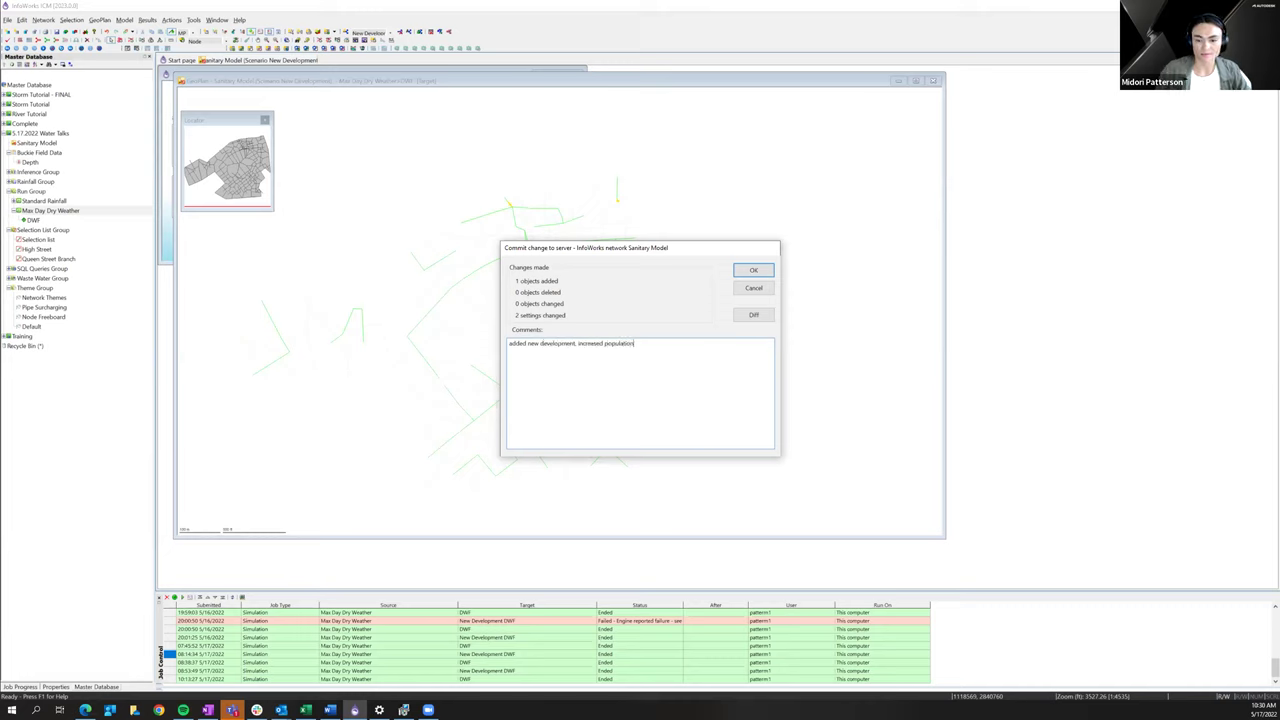
click(754, 271)
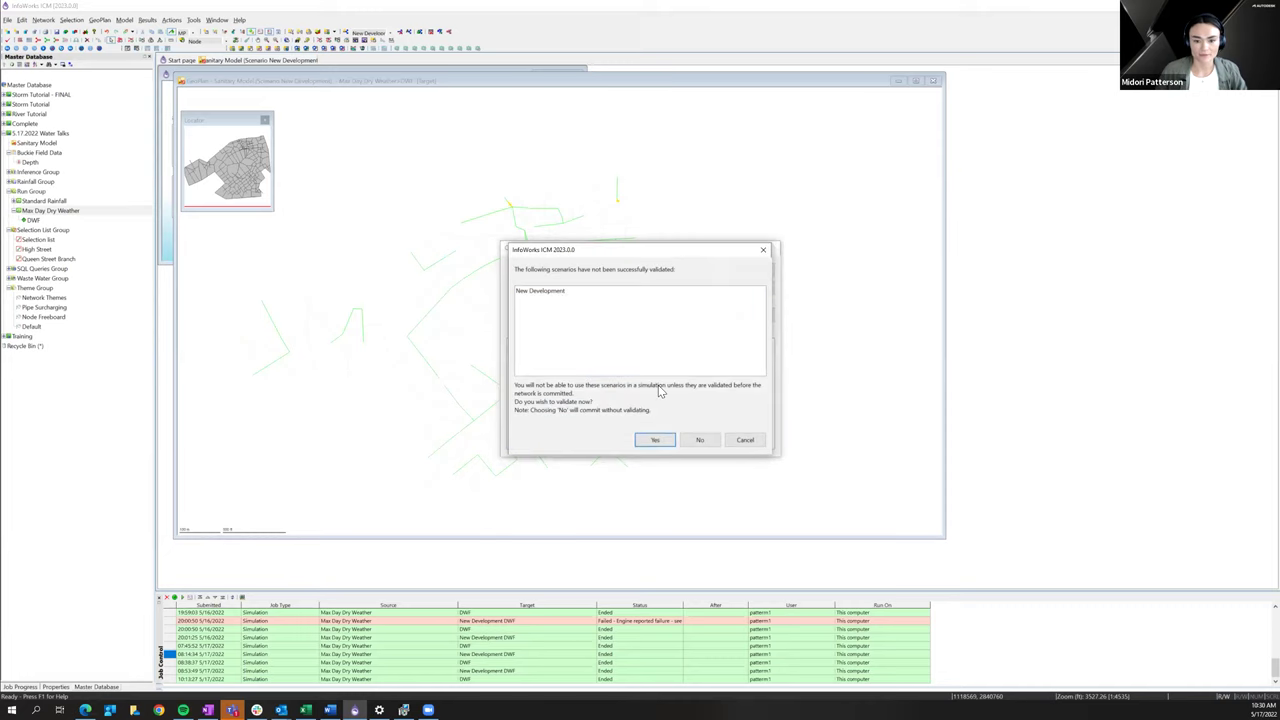
click(656, 440)
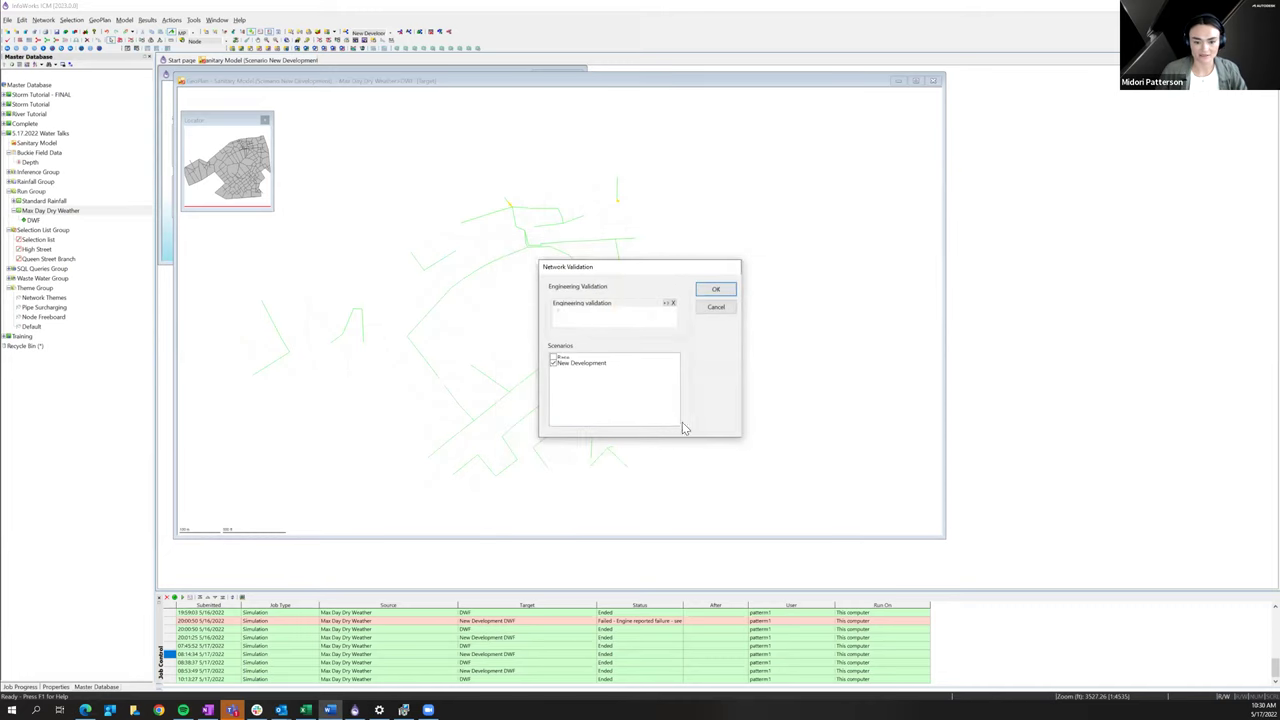
click(728, 288)
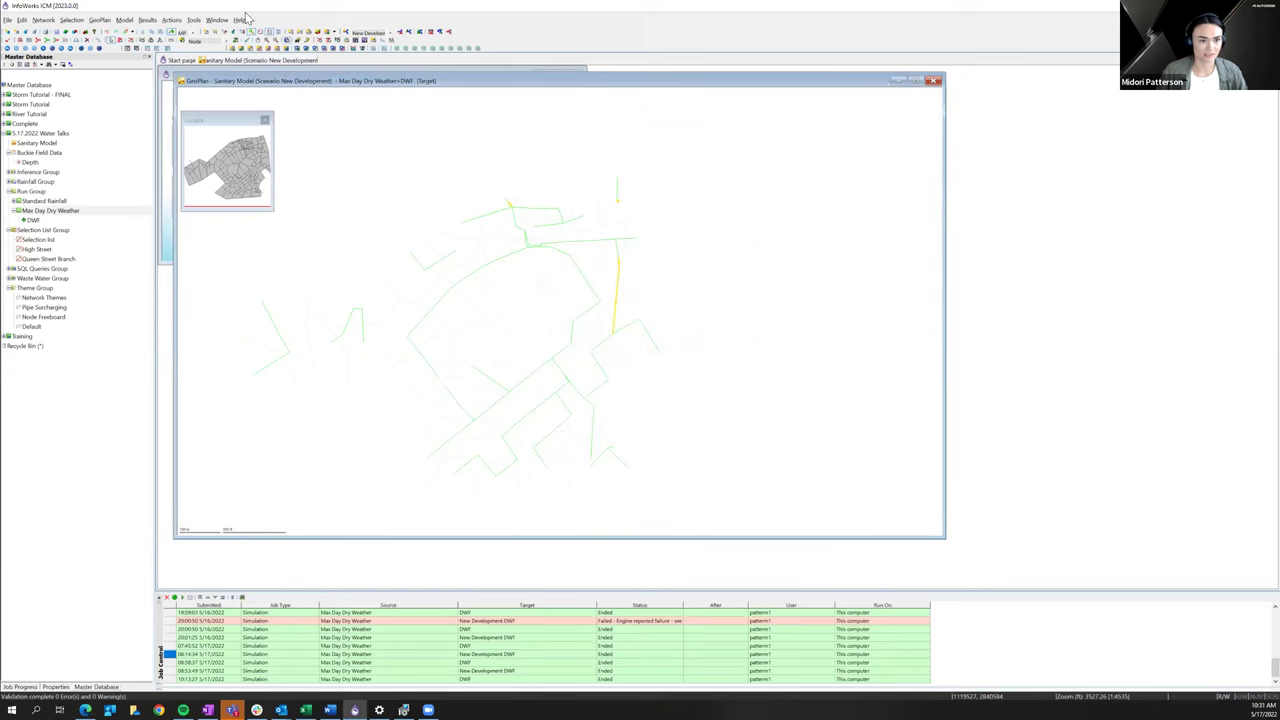
- Run the changed Max Day Dry Weather simulations on the latest network version with the Base and New Development scenarios included
right_click(46, 210)
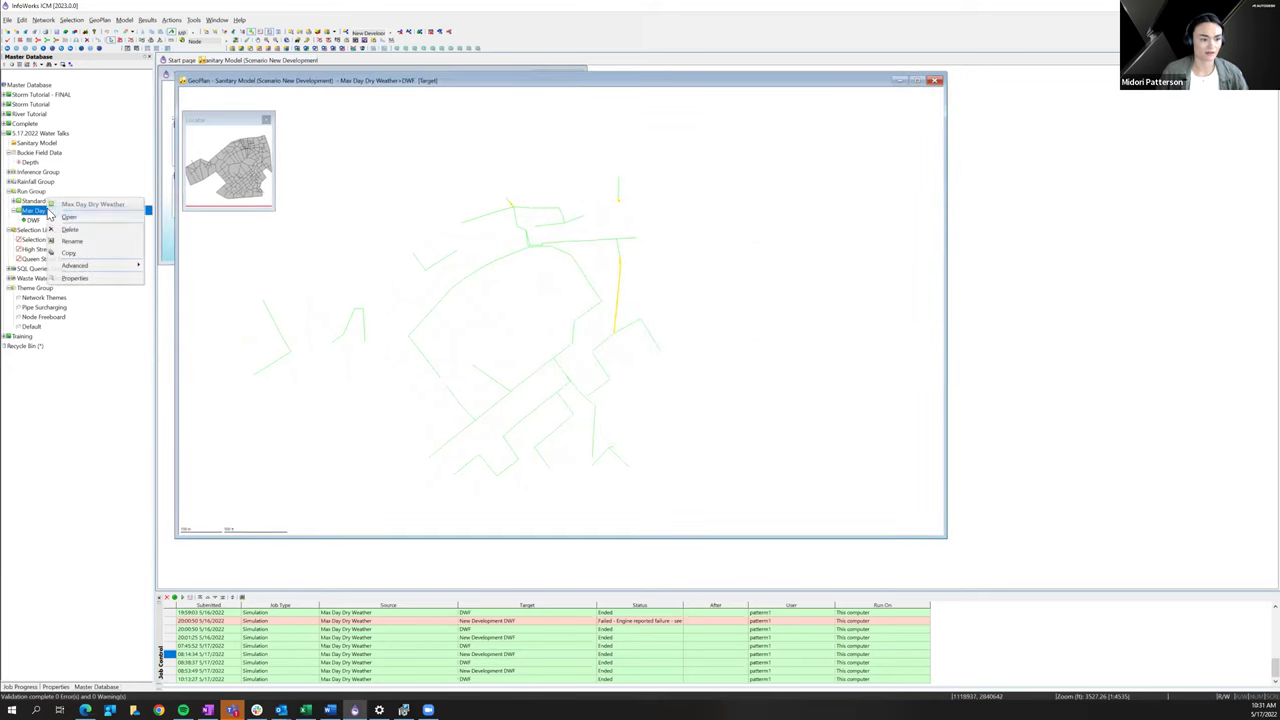
click(66, 217)
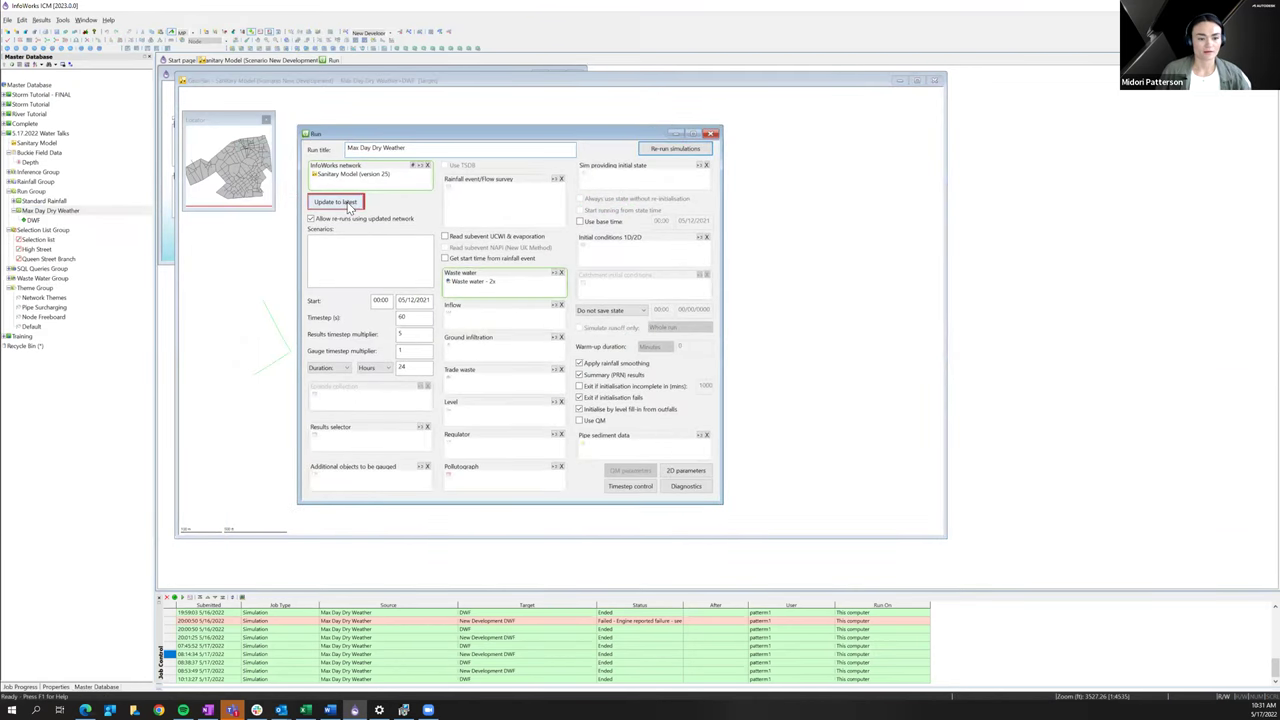
click(347, 203)
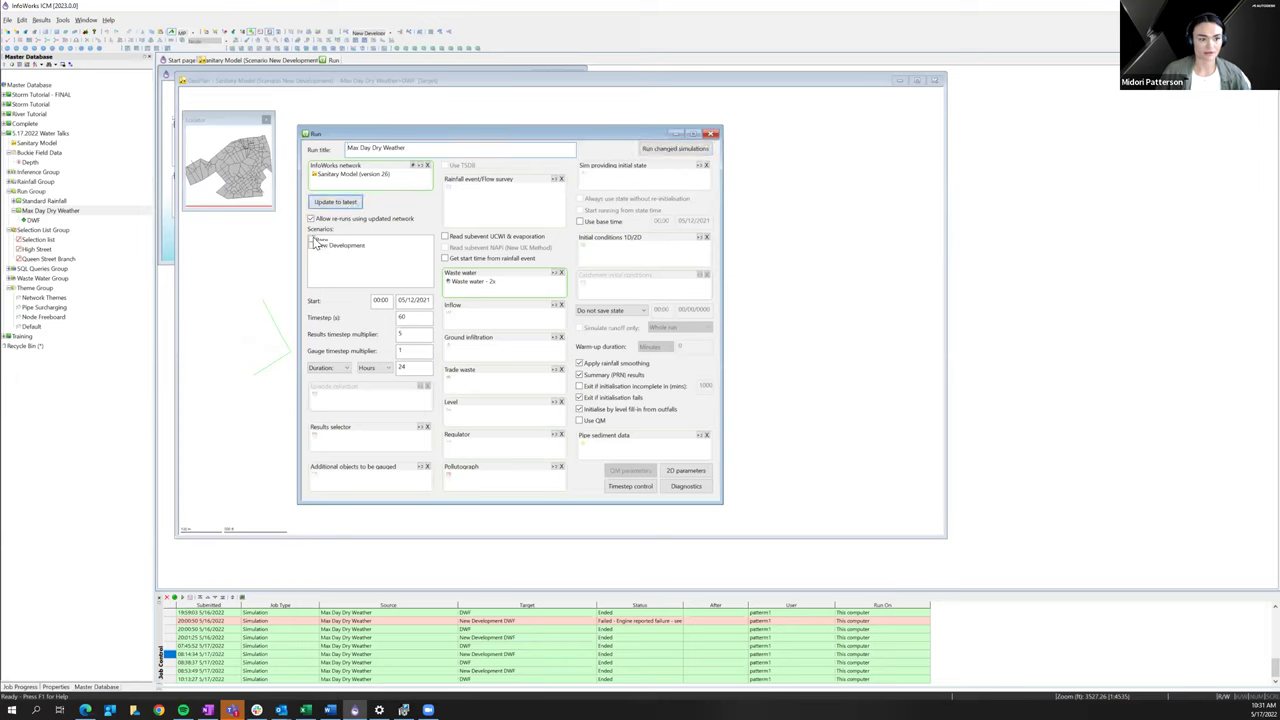
click(314, 248)
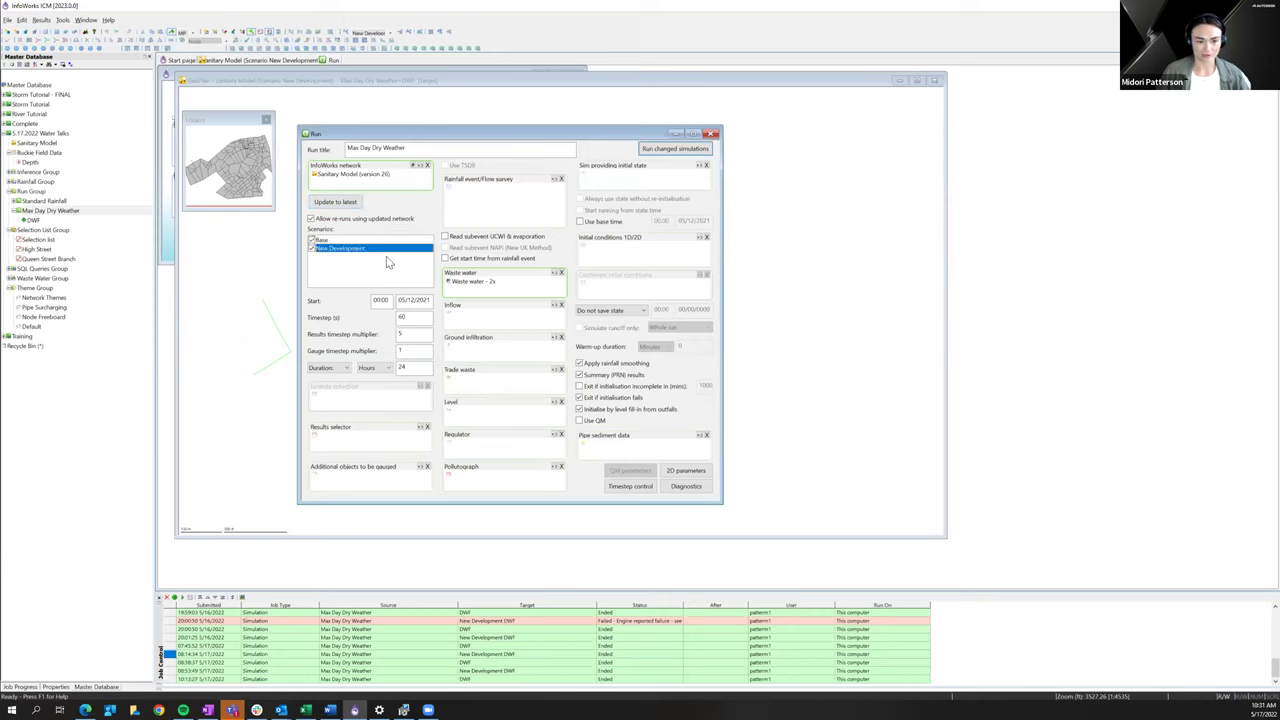
click(698, 149)
click(660, 461)
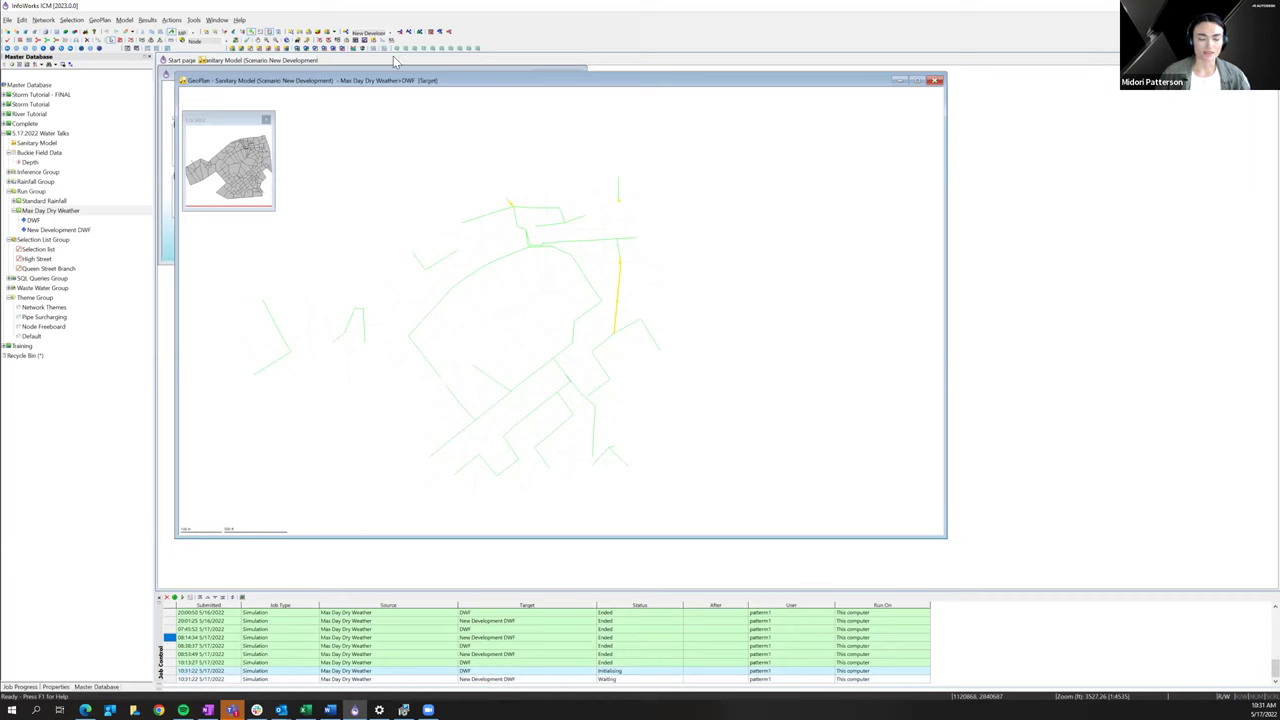
click(42, 297)
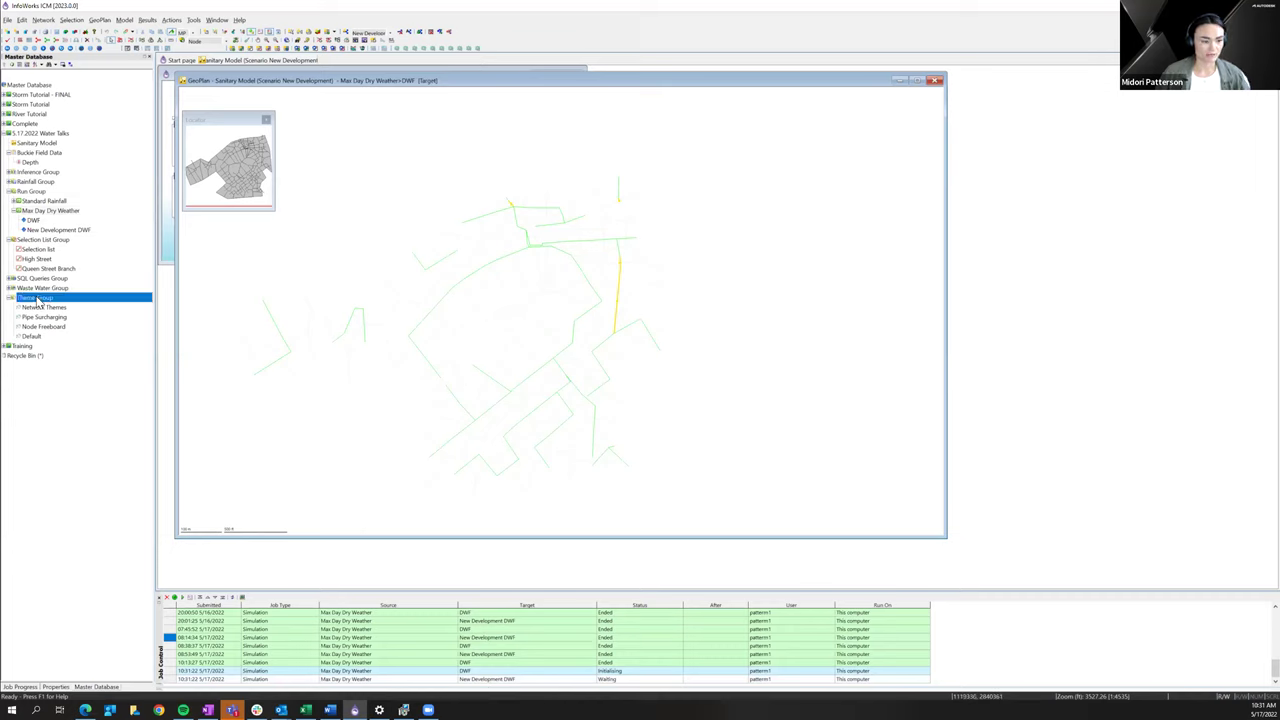
click(38, 308)
click(40, 317)
click(42, 327)
click(38, 337)
click(44, 327)
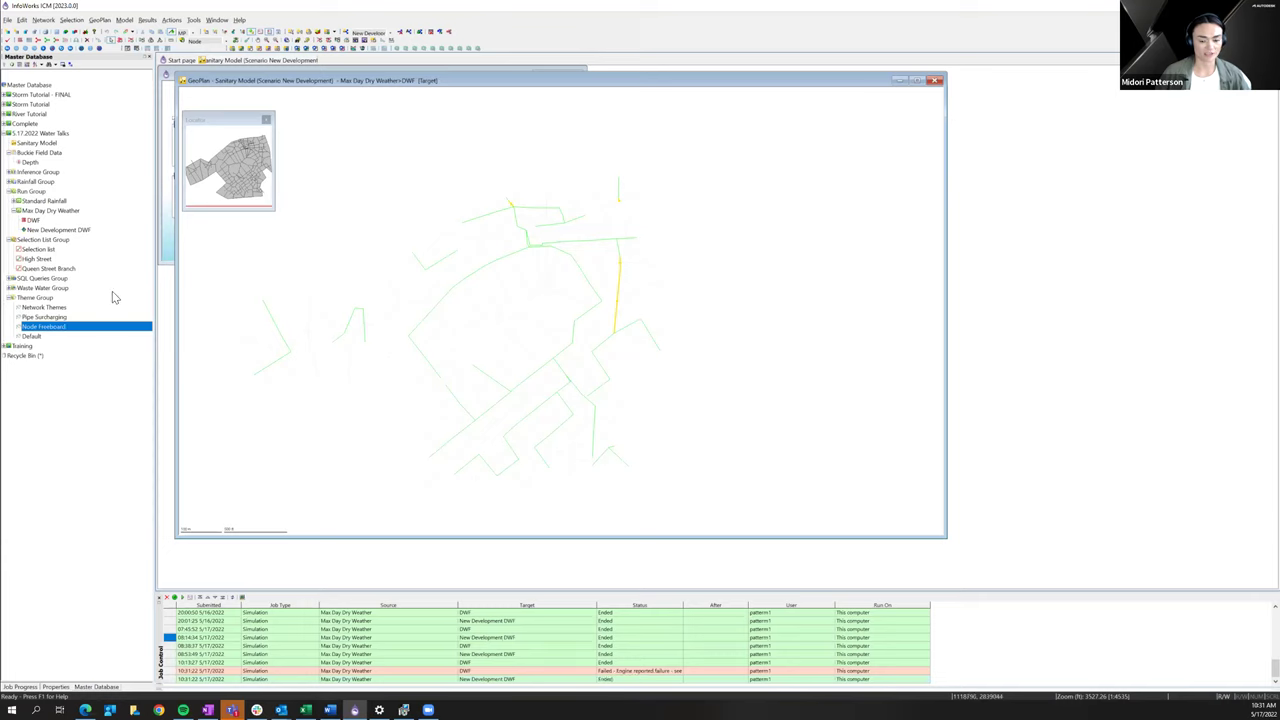
- Open the log of the failed DWF simulation and examine its fatal error message at the end
click(625, 672)
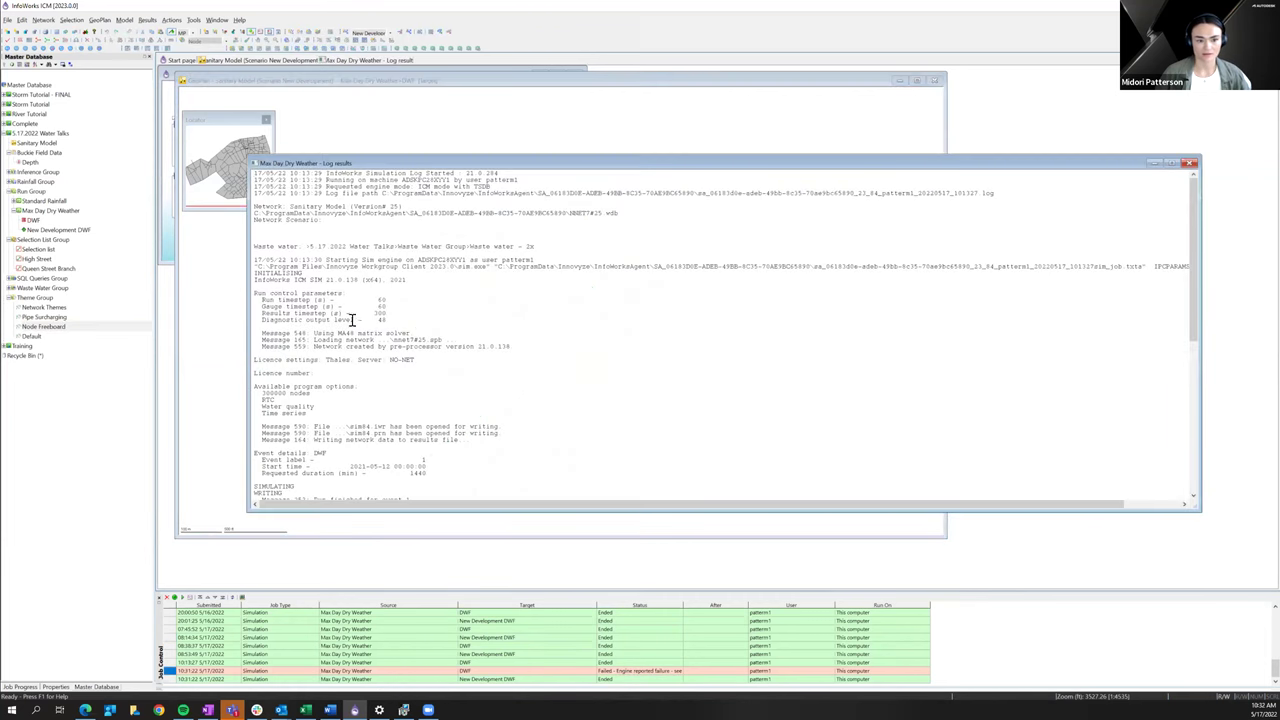
scroll(351, 320, down, 10)
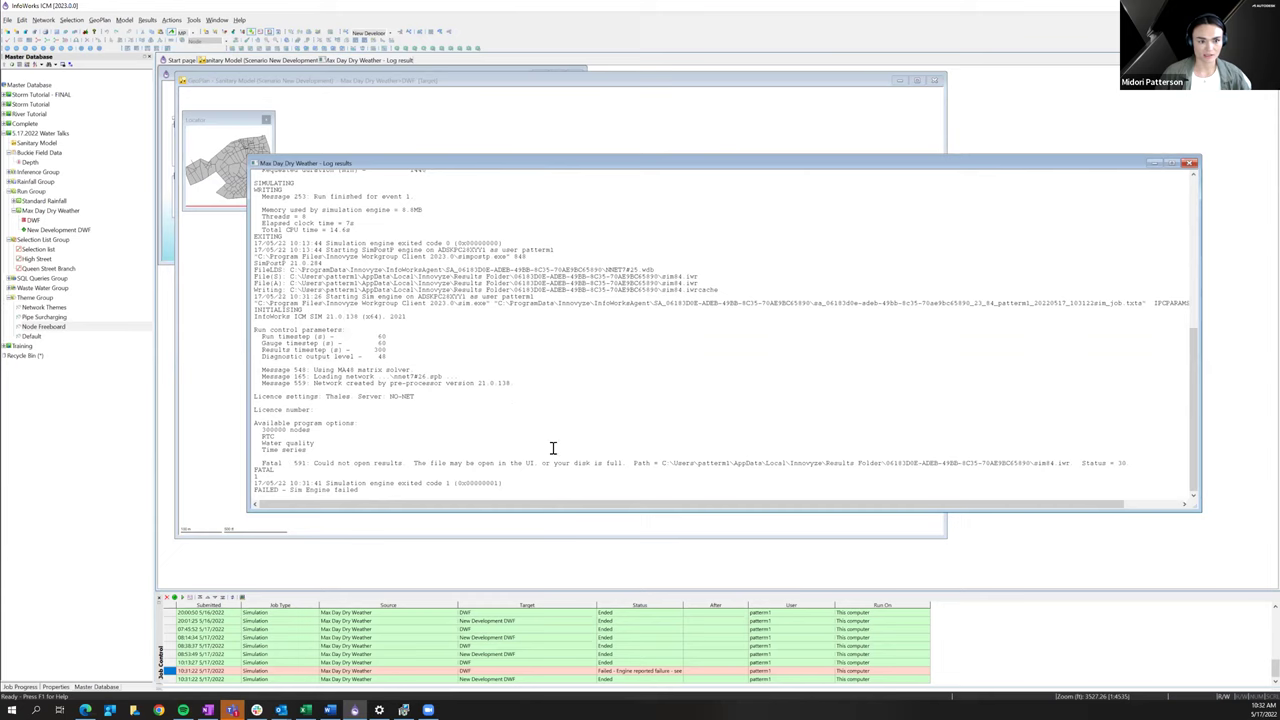
drag(437, 463, 254, 463)
click(516, 463)
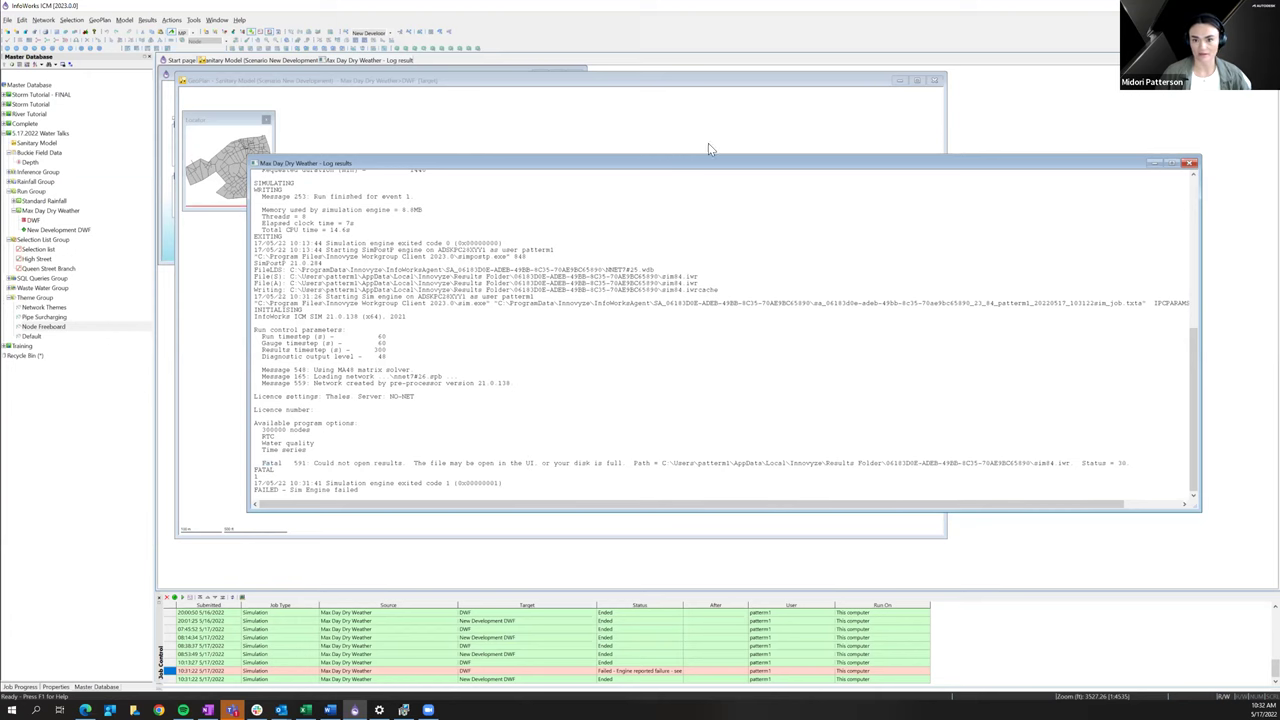
- Close the Sanitary Model GeoPlan holding the DWF results and minimize the simulation log
click(708, 148)
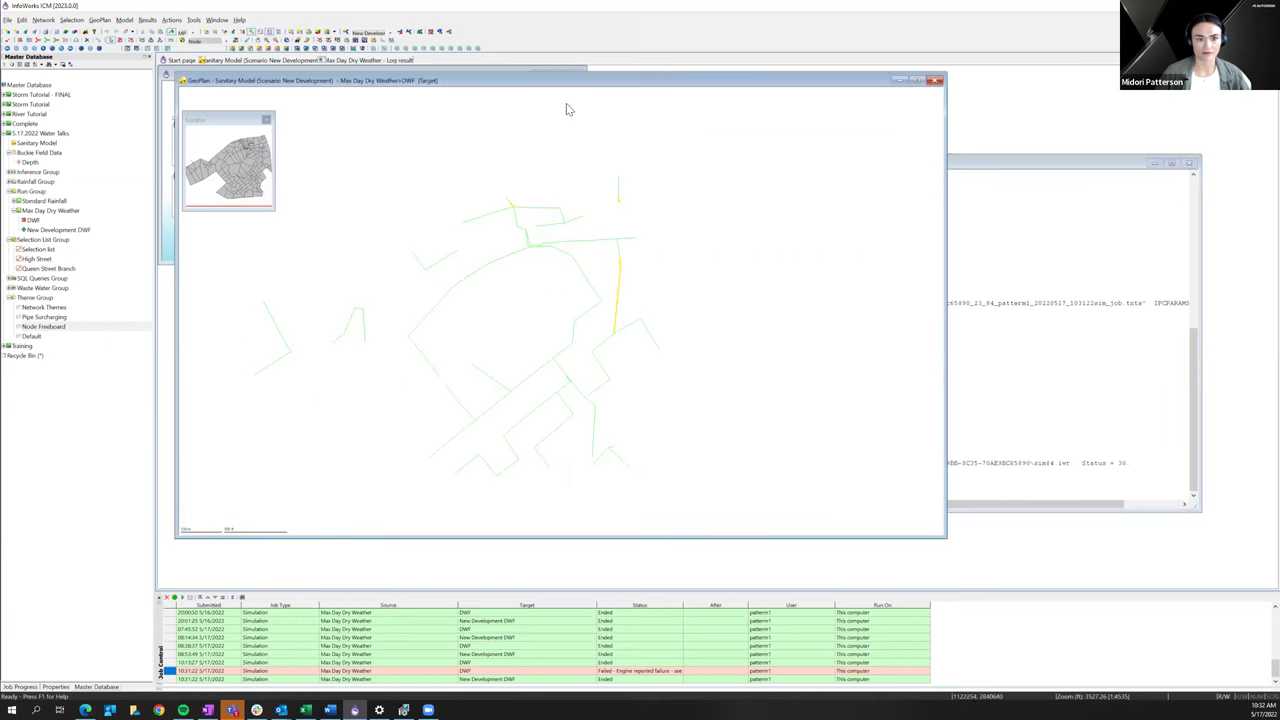
click(935, 82)
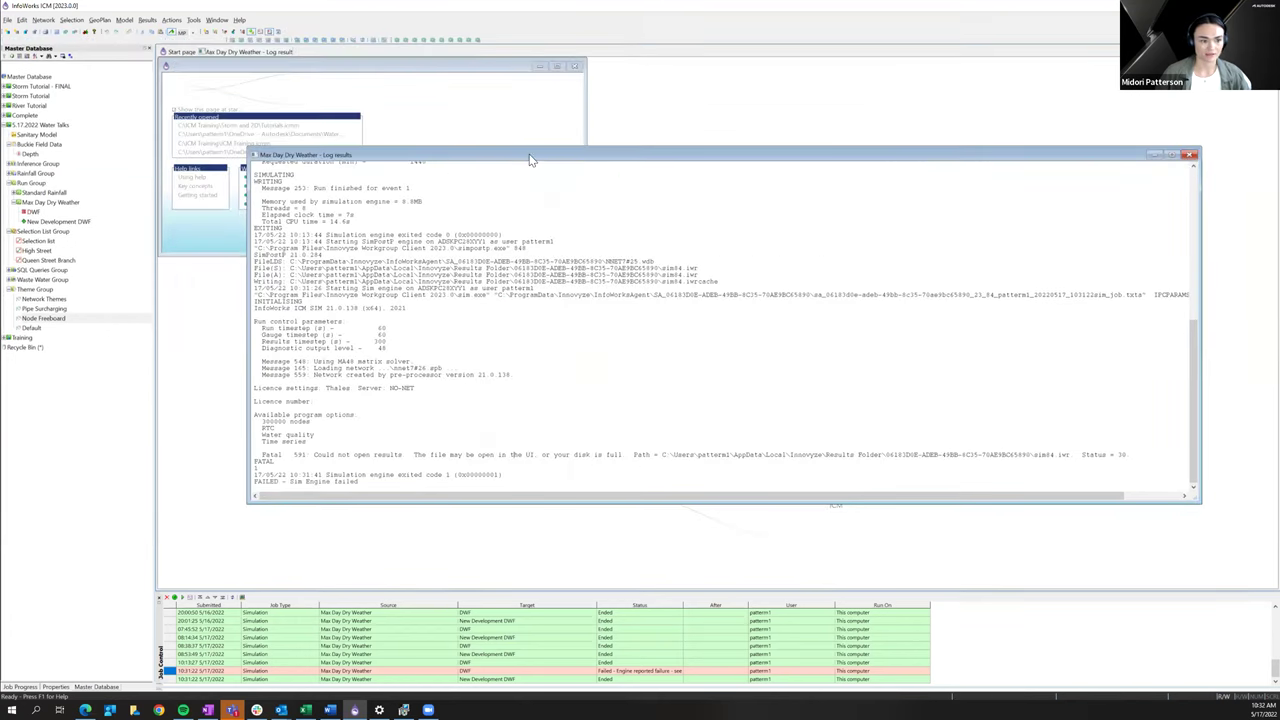
drag(1134, 158, 1049, 161)
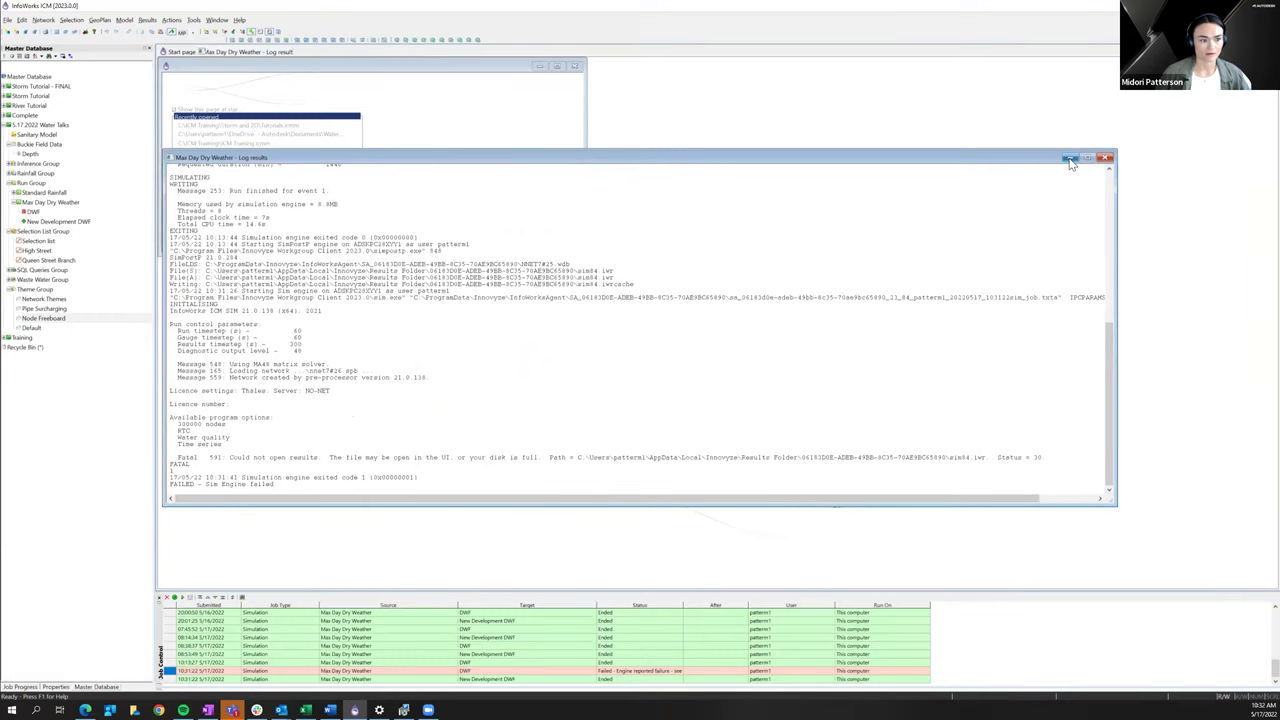
click(1070, 160)
- Re-run only the incomplete simulations of the Max Day Dry Weather run
right_click(66, 201)
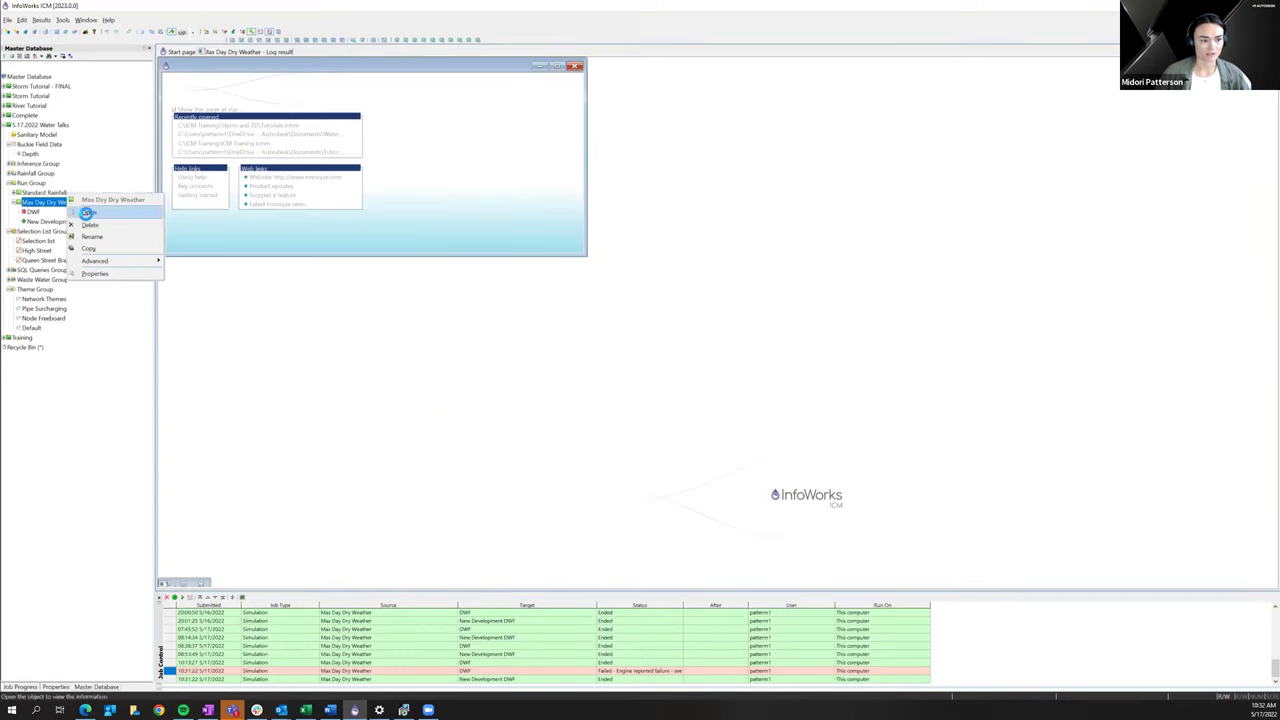
click(88, 213)
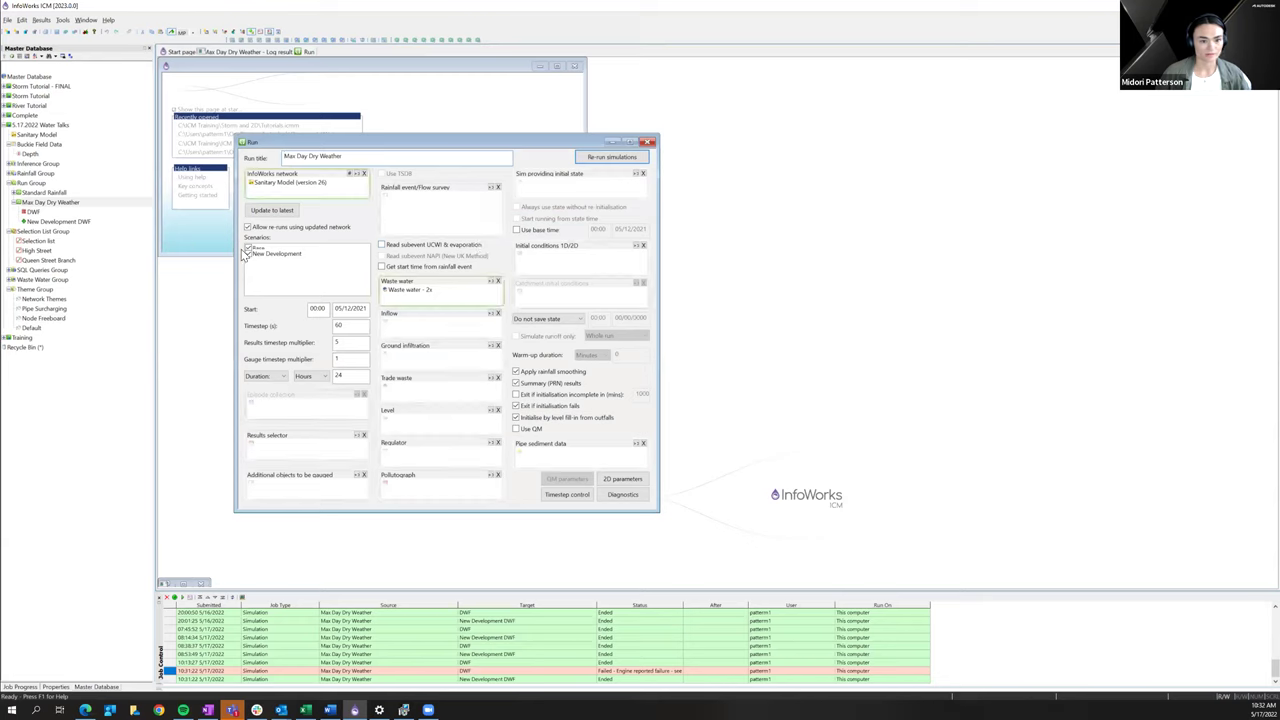
click(611, 157)
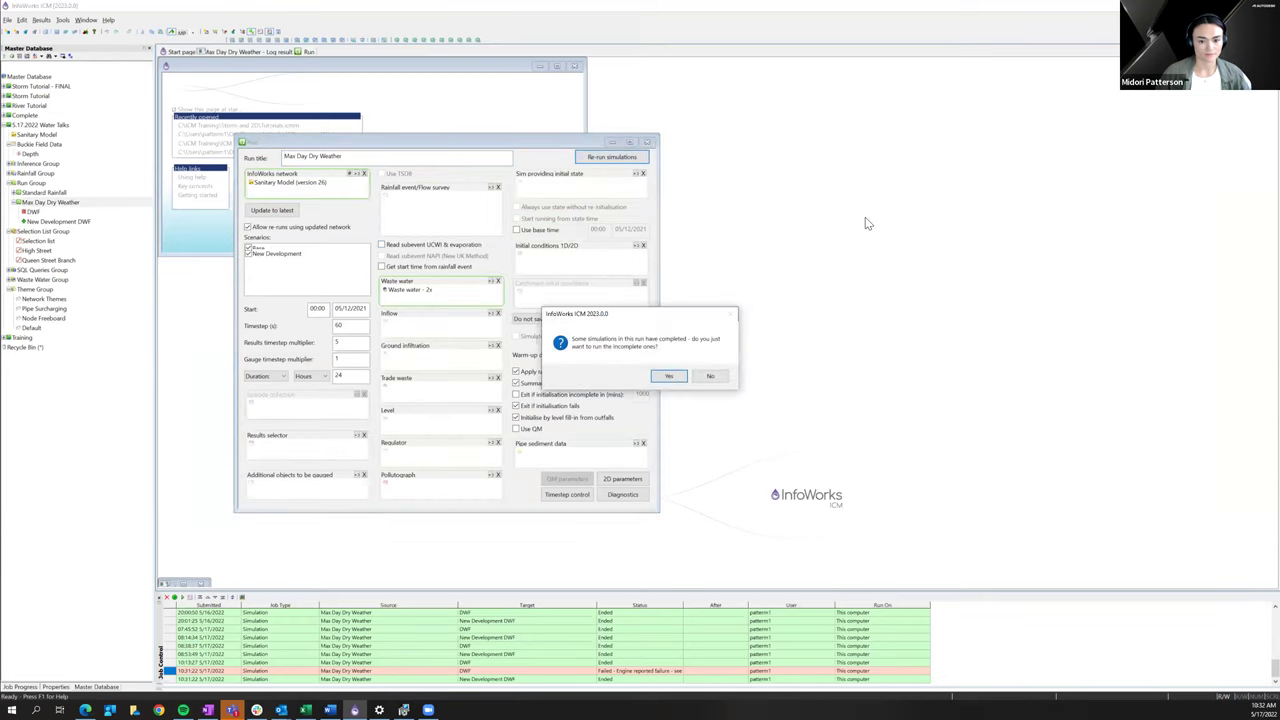
click(666, 376)
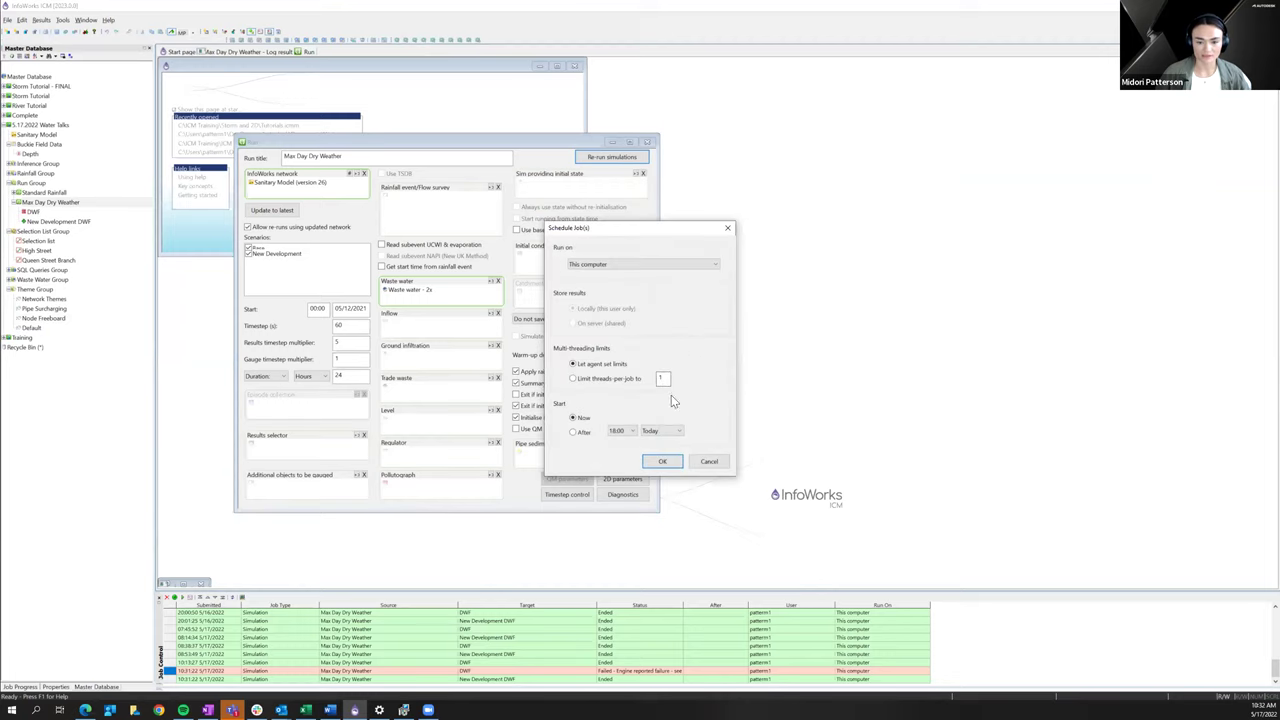
- Start the Max Day Dry Weather simulation jobs immediately on this computer, letting the agent set the thread limits
click(664, 461)
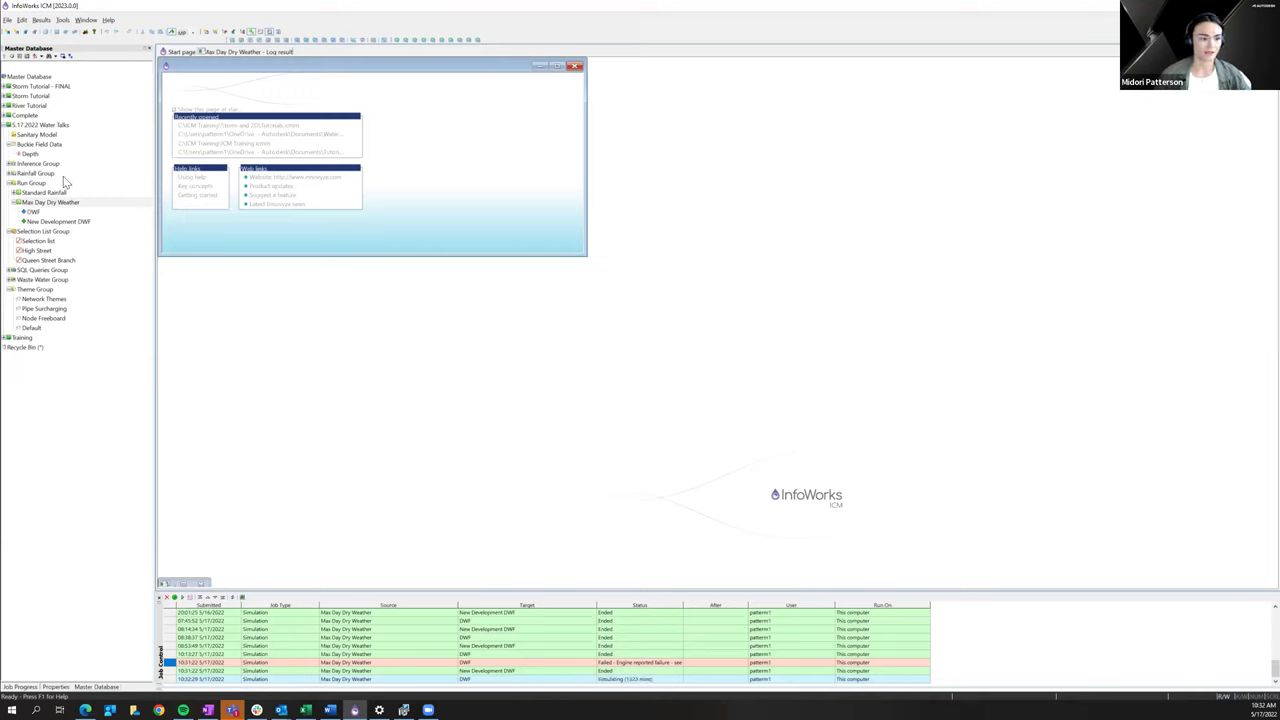
- Open the New Development DWF results in a GeoPlan, then enlarge and reposition its window
mouse_move(32, 218)
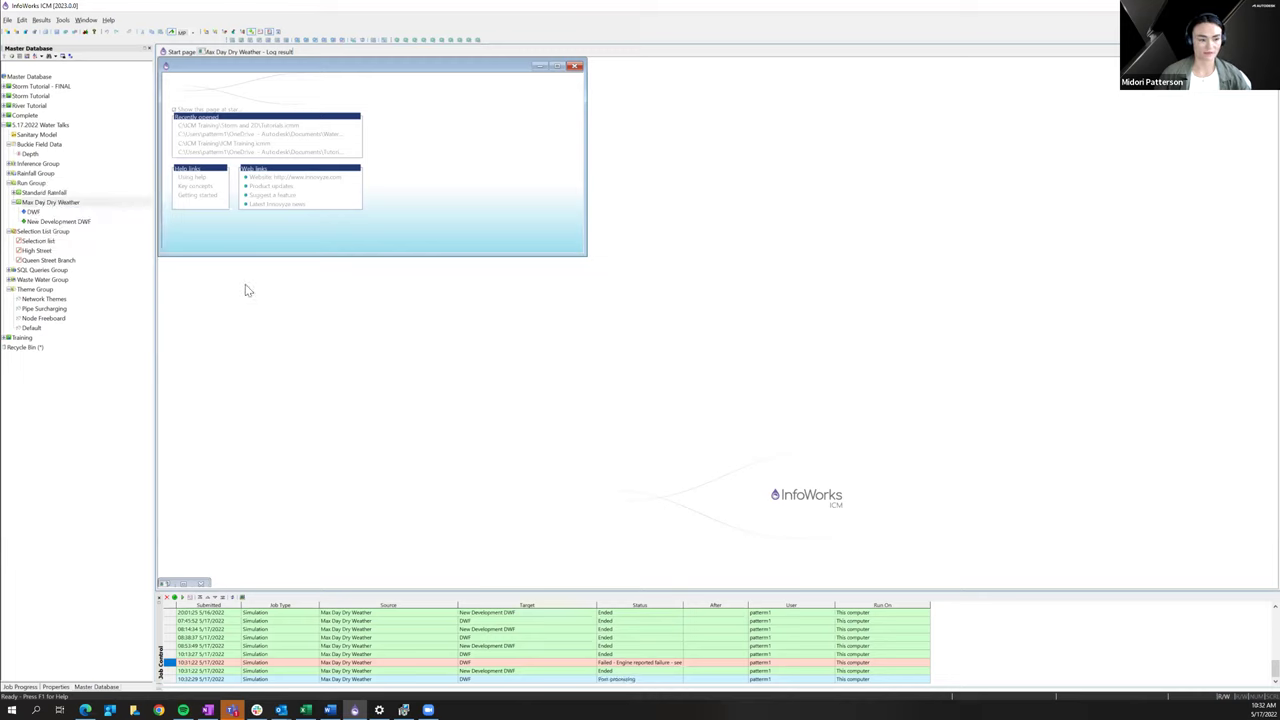
click(58, 222)
right_click(60, 226)
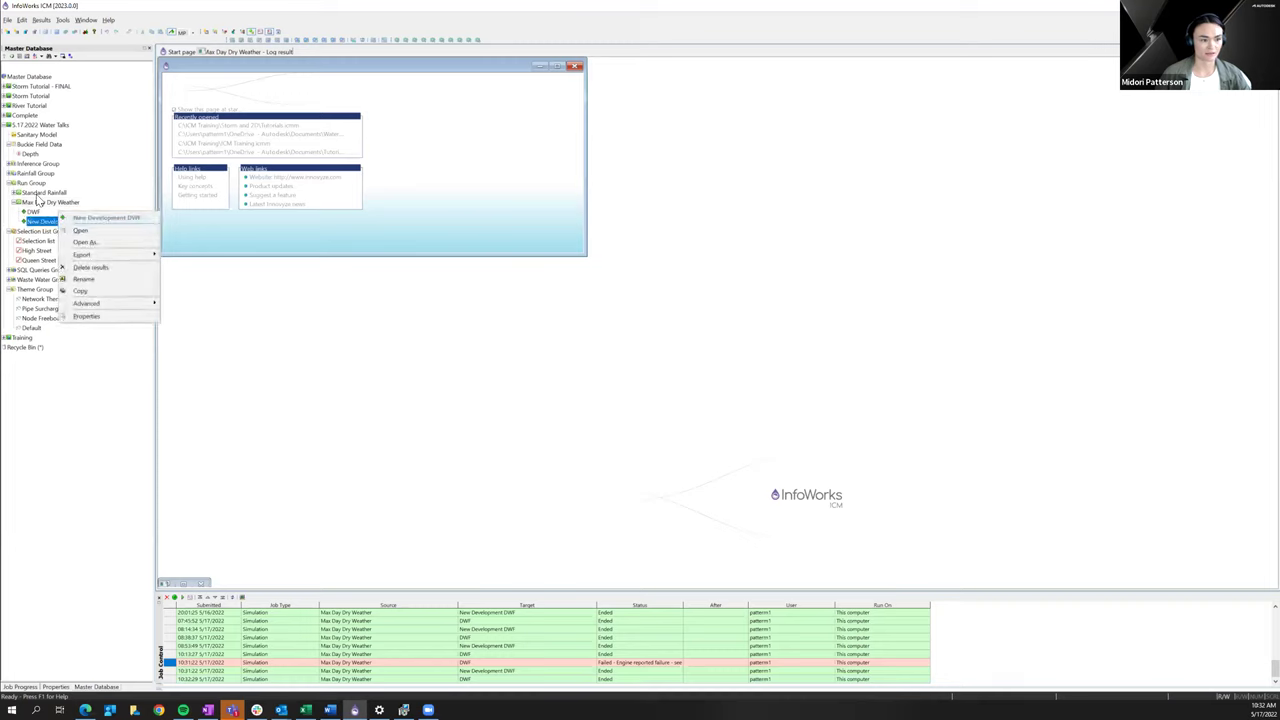
click(80, 230)
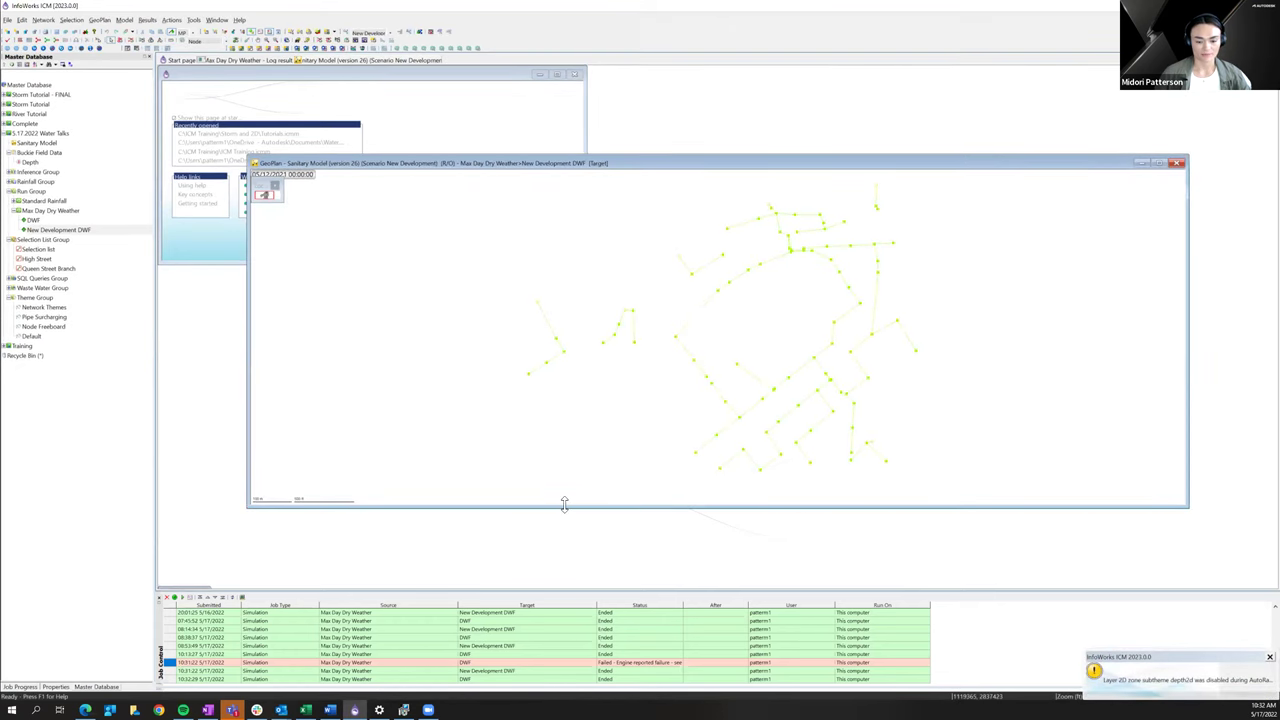
drag(564, 508, 564, 543)
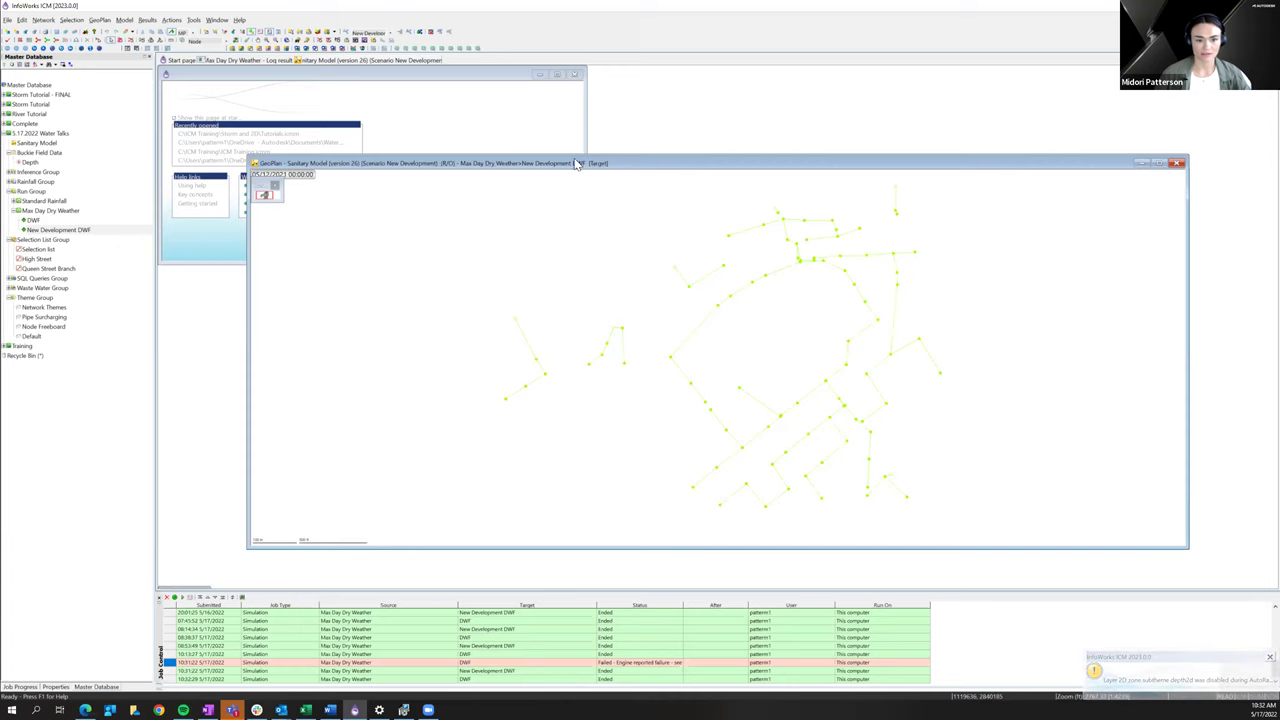
drag(580, 165, 514, 120)
- Apply the Pipe Surcharging theme to the New Development GeoPlan and show the replay maxima
drag(64, 317, 320, 263)
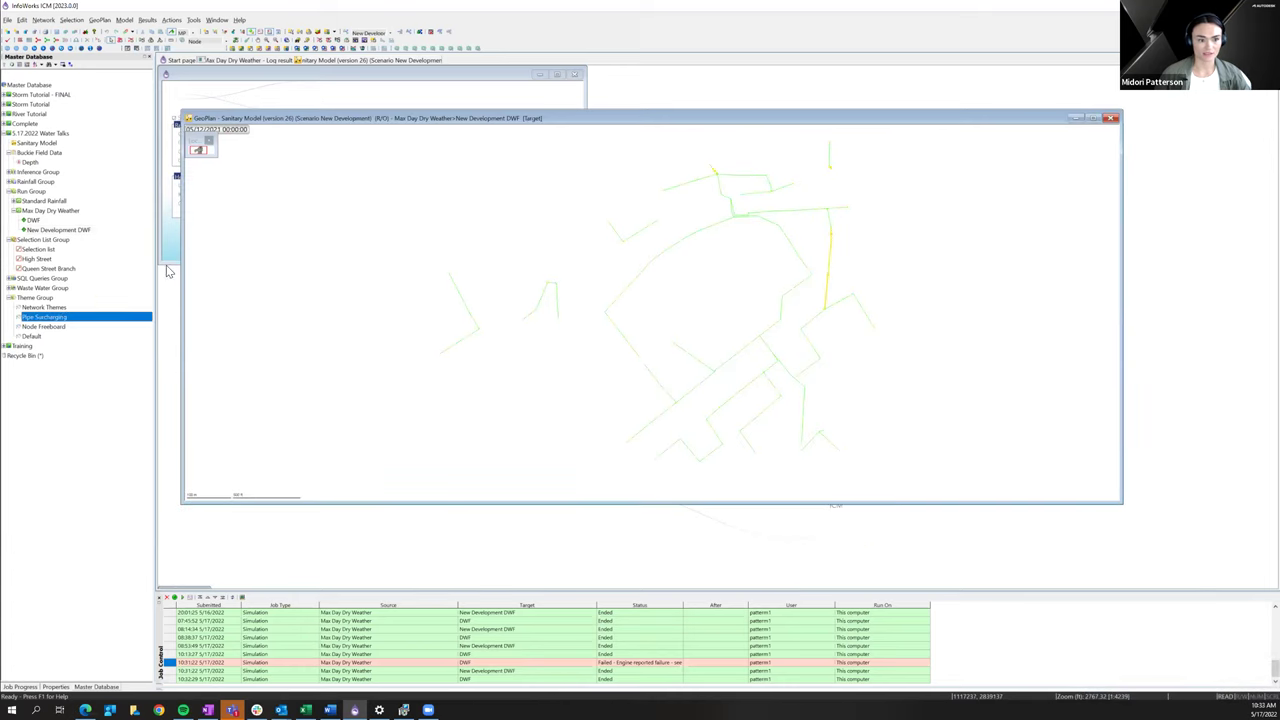
click(201, 163)
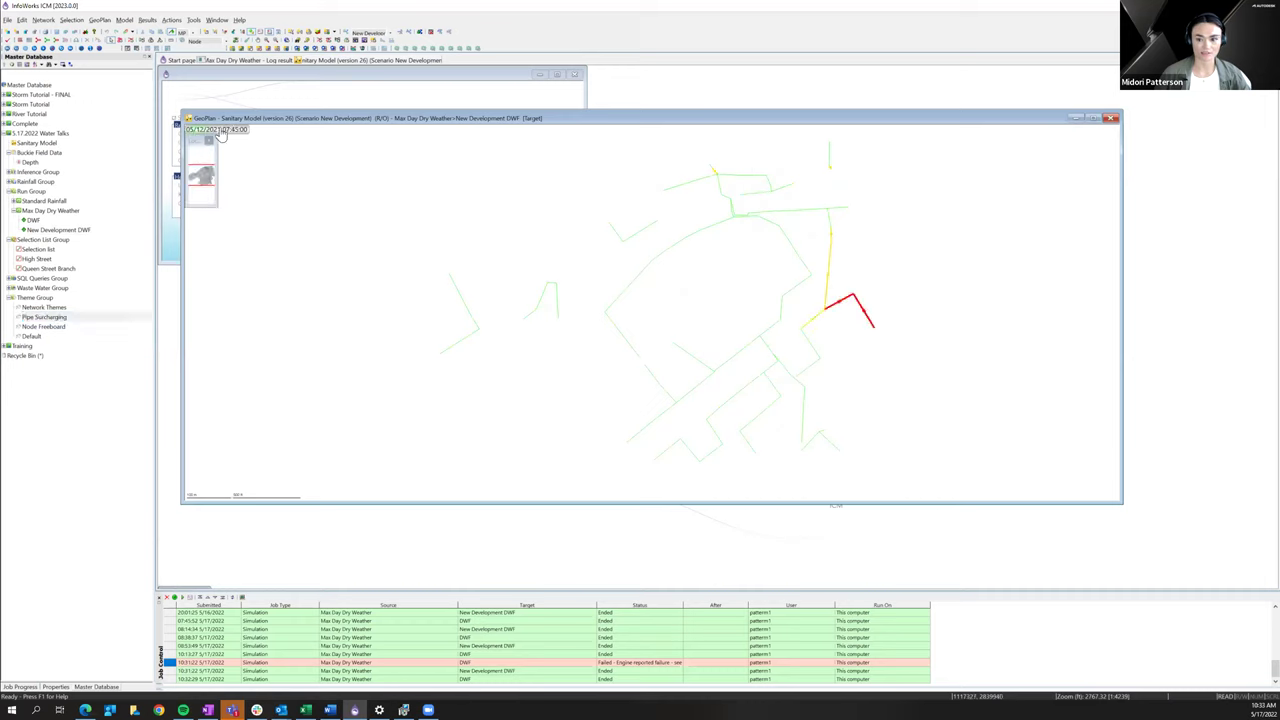
click(90, 49)
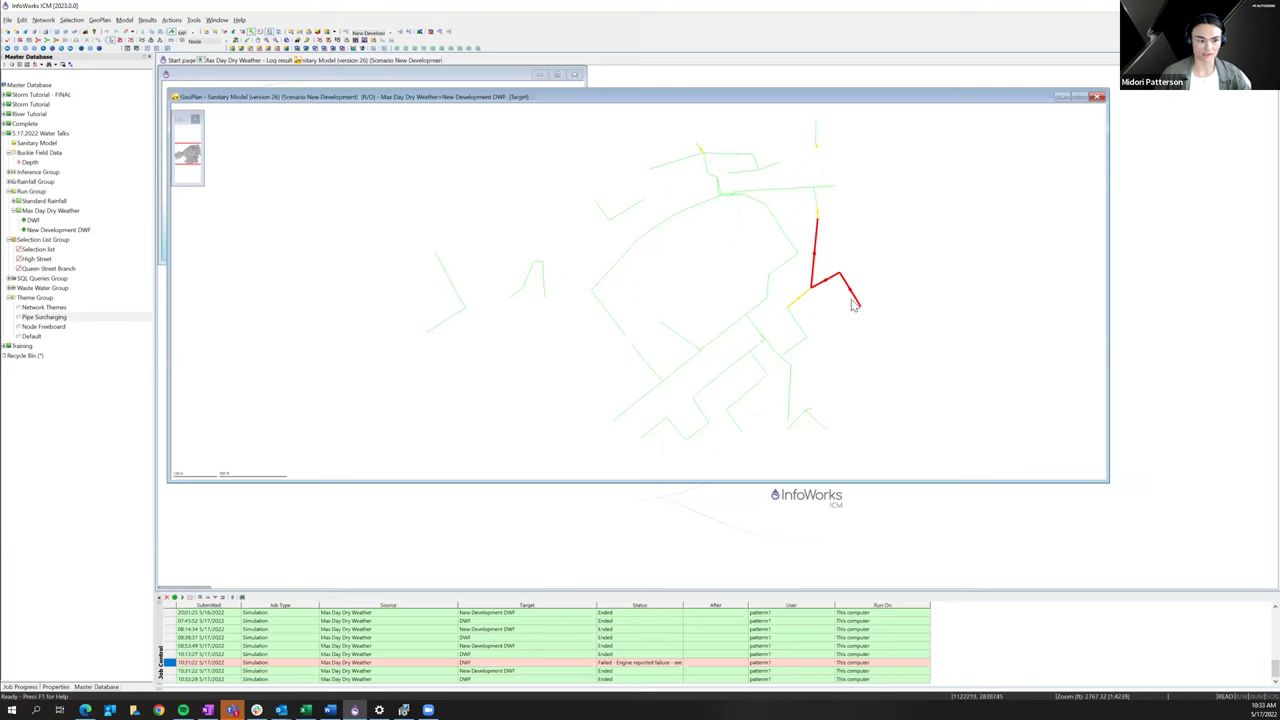
- Apply the Node Freeboard theme to the New Development GeoPlan
click(64, 331)
drag(64, 335, 378, 257)
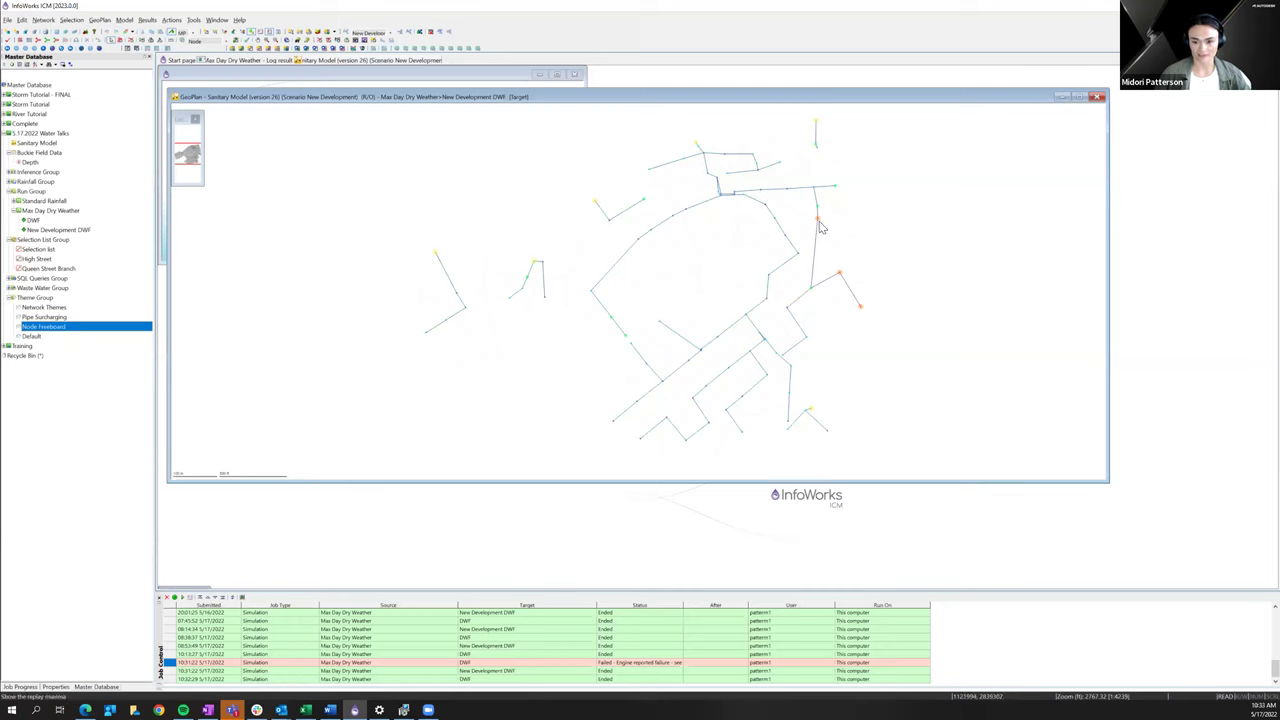
- Load the Queen Street Branch selection list on the New Development GeoPlan and examine the branch's long section
click(35, 268)
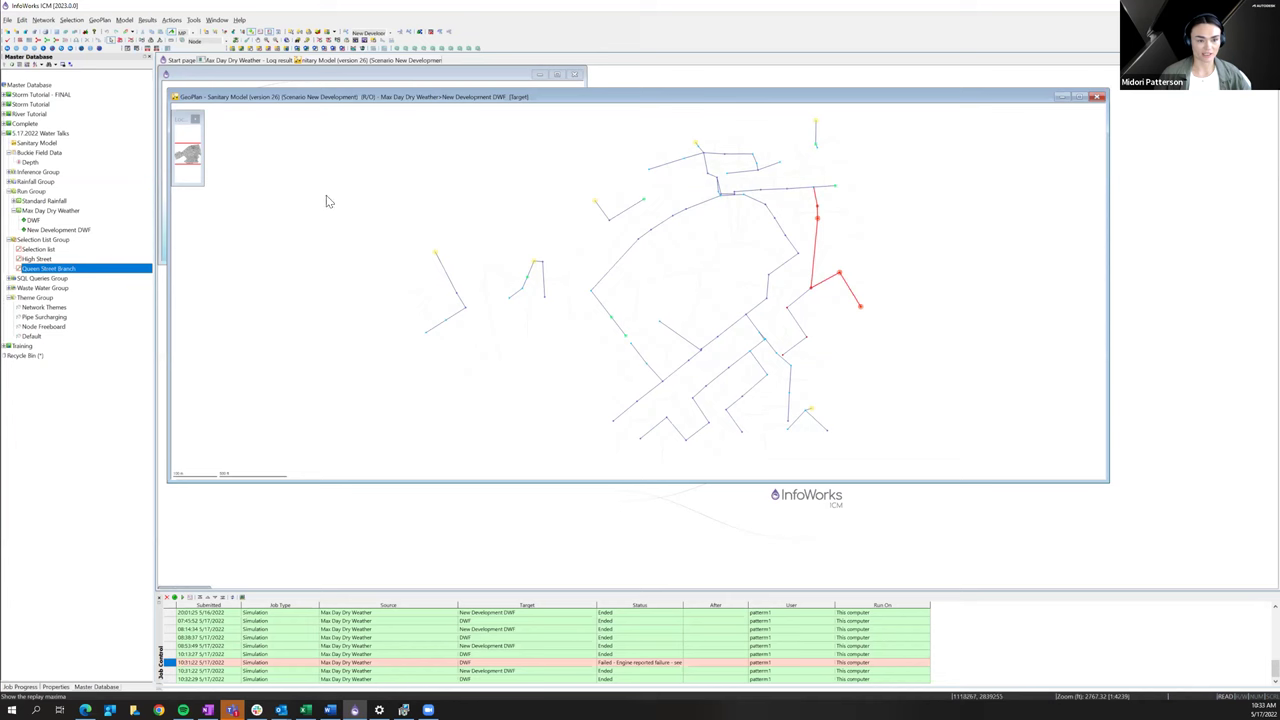
click(296, 32)
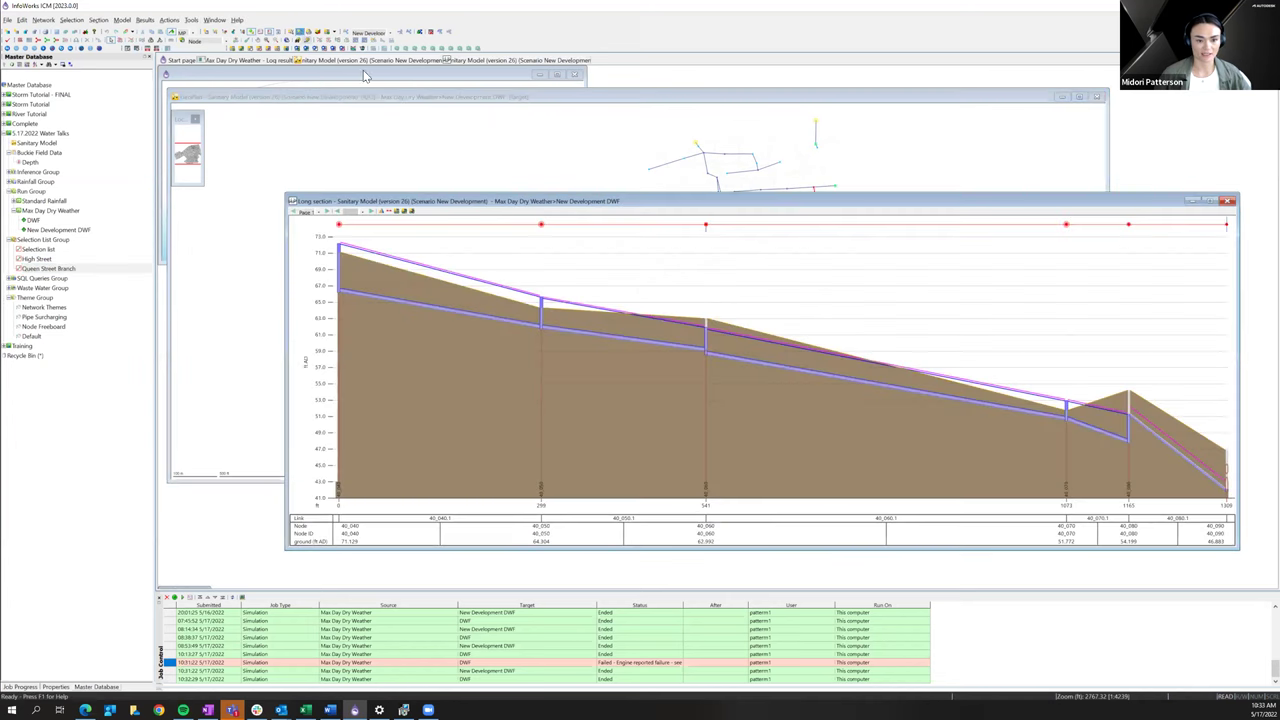
drag(365, 190, 281, 120)
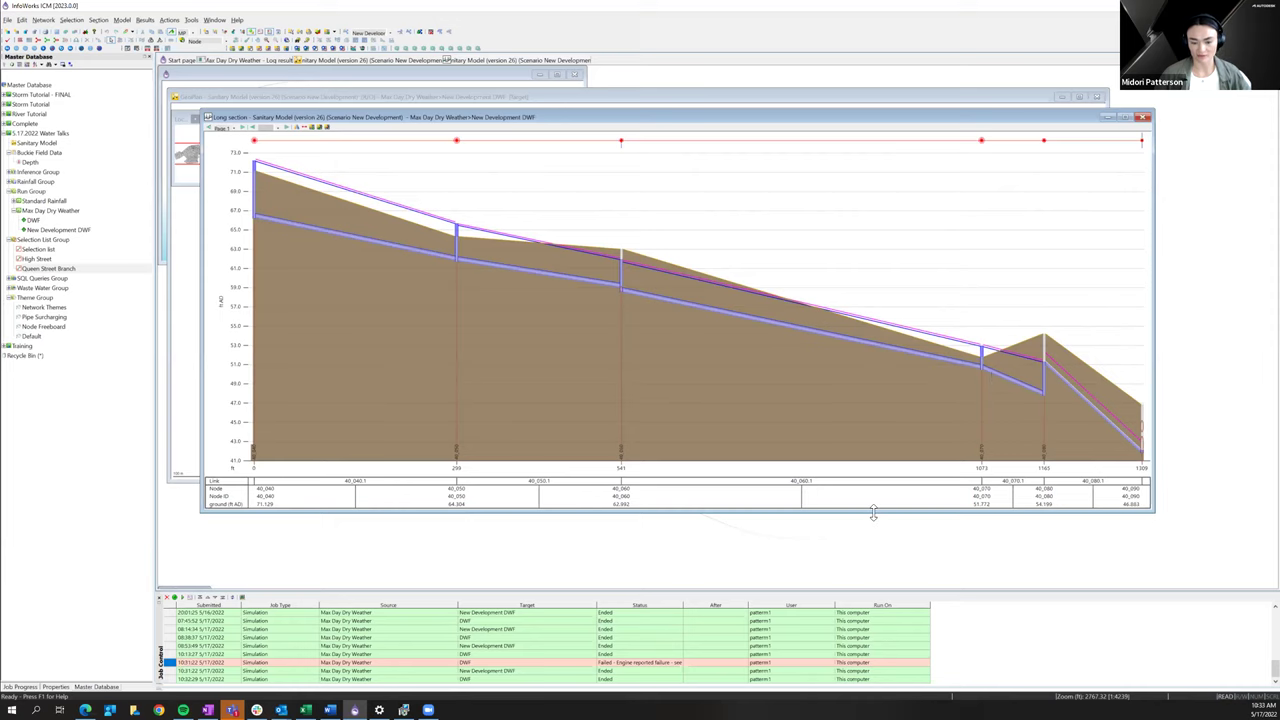
drag(873, 512, 873, 532)
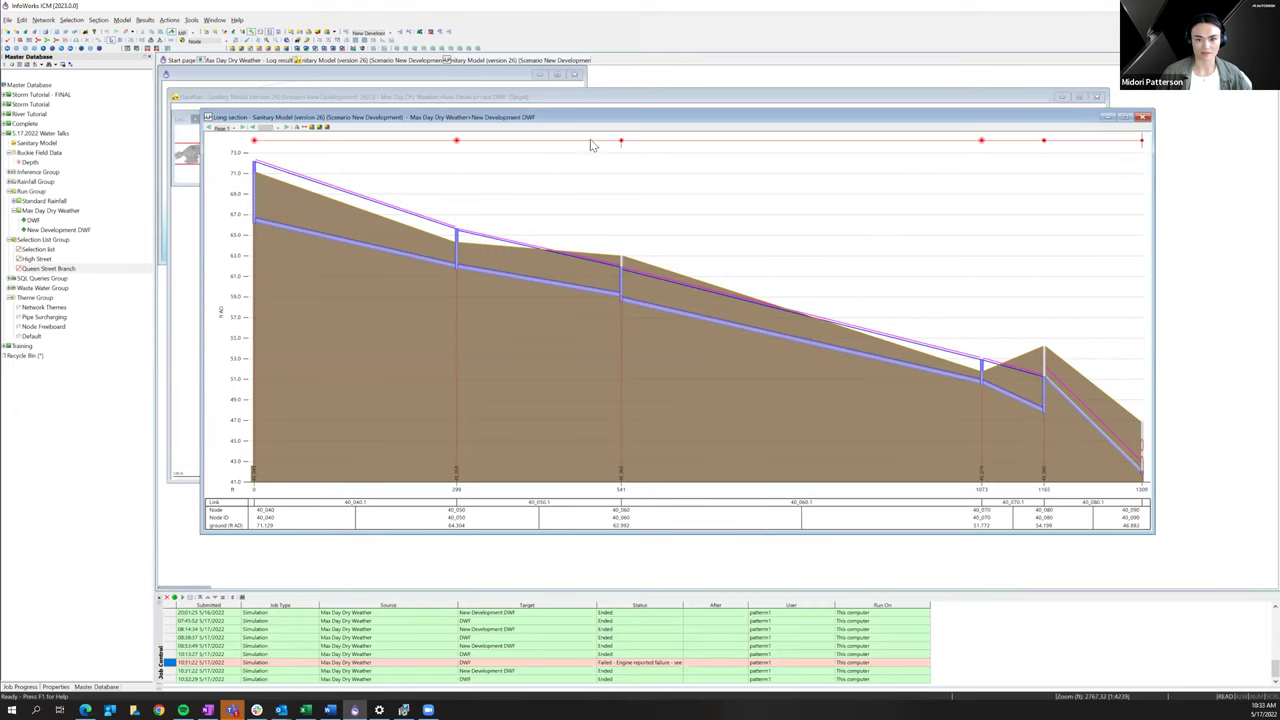
drag(980, 122, 940, 125)
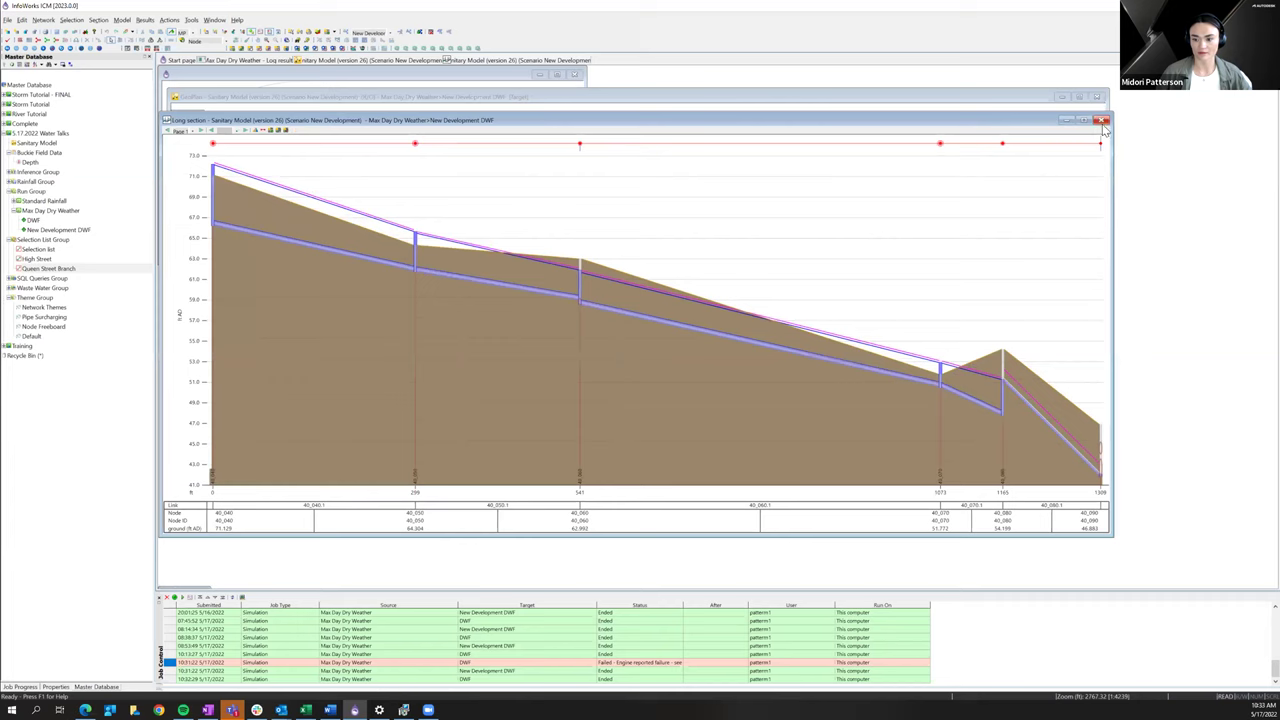
click(1103, 122)
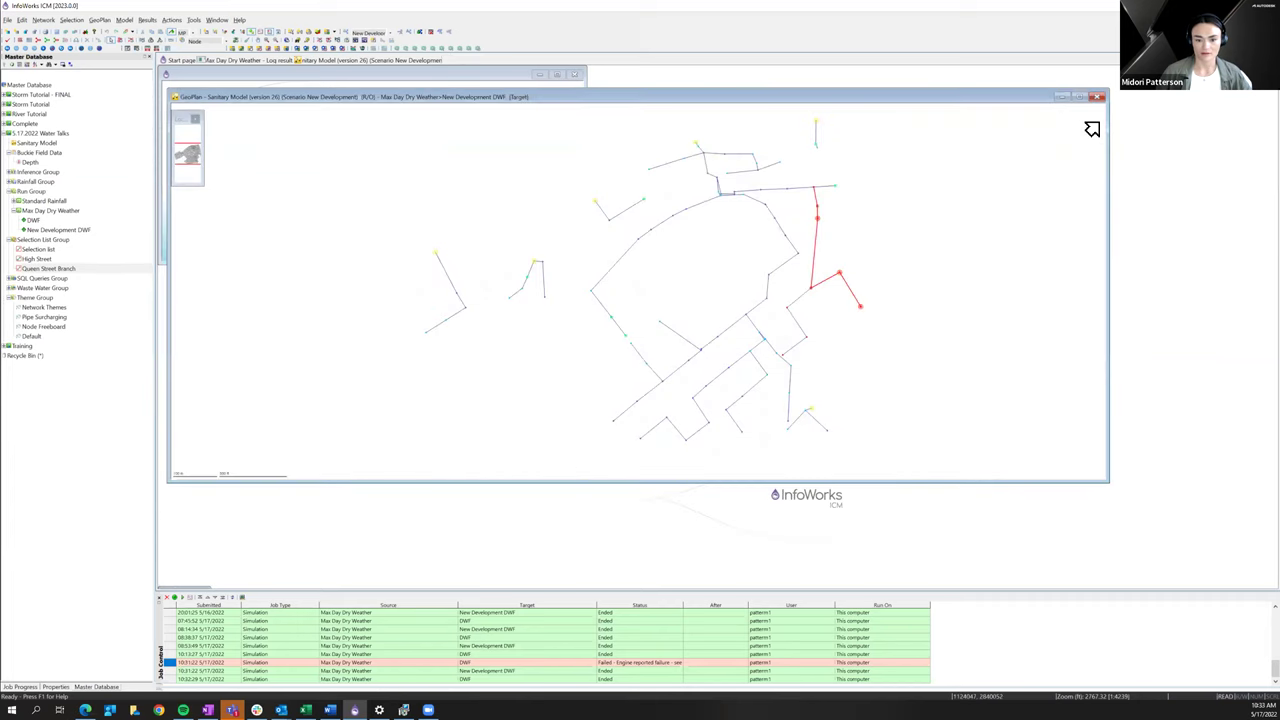
- Open the base DWF results in a second GeoPlan and apply the Node Freeboard theme to it
drag(670, 93, 676, 85)
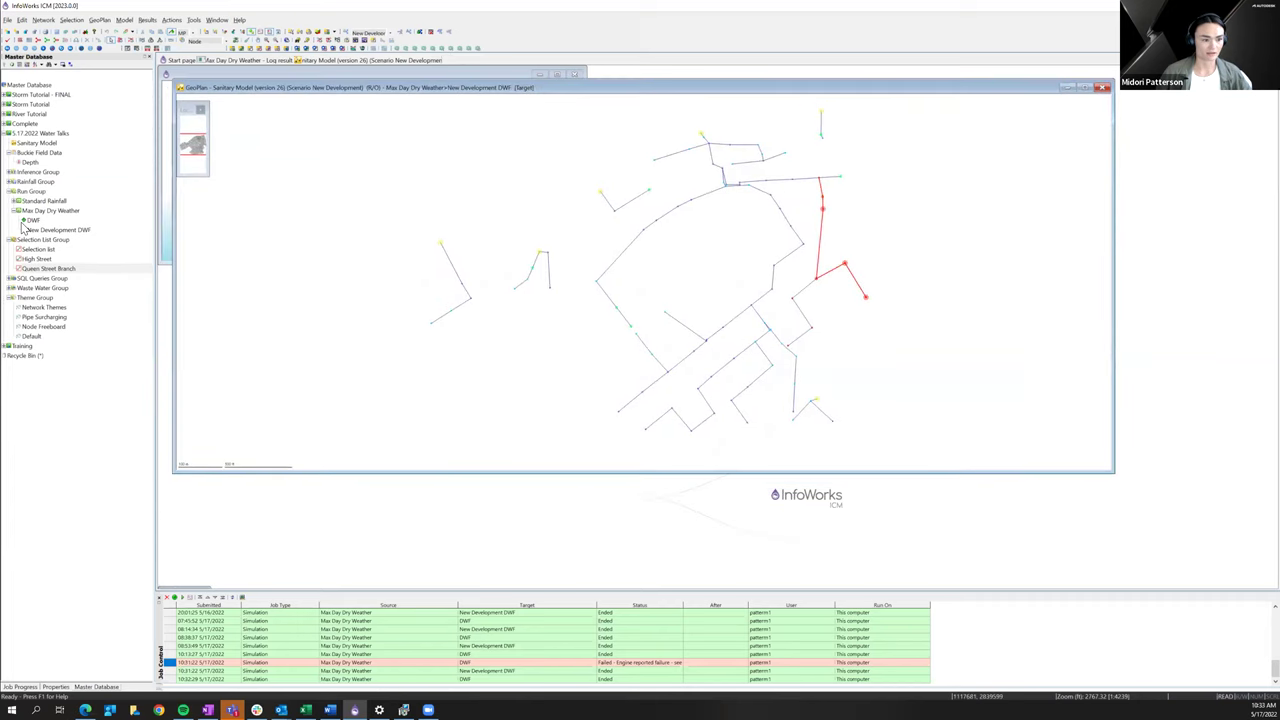
double_click(30, 221)
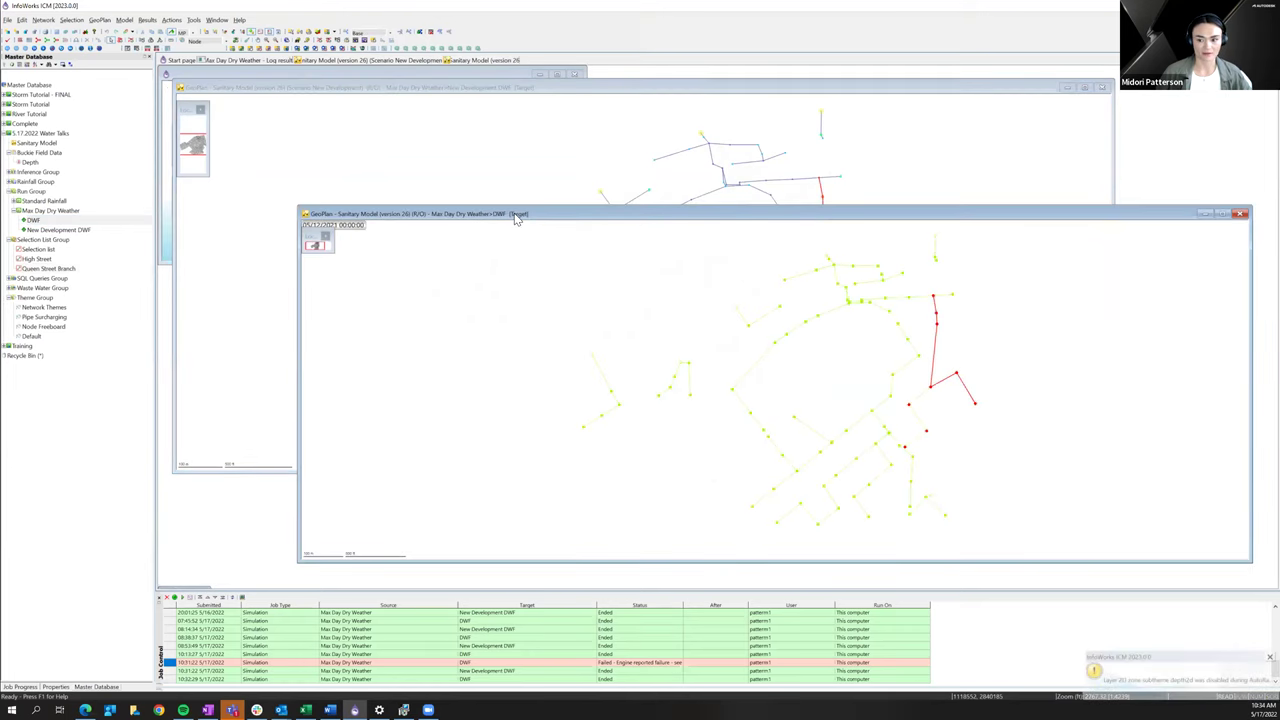
drag(516, 220, 399, 214)
click(50, 326)
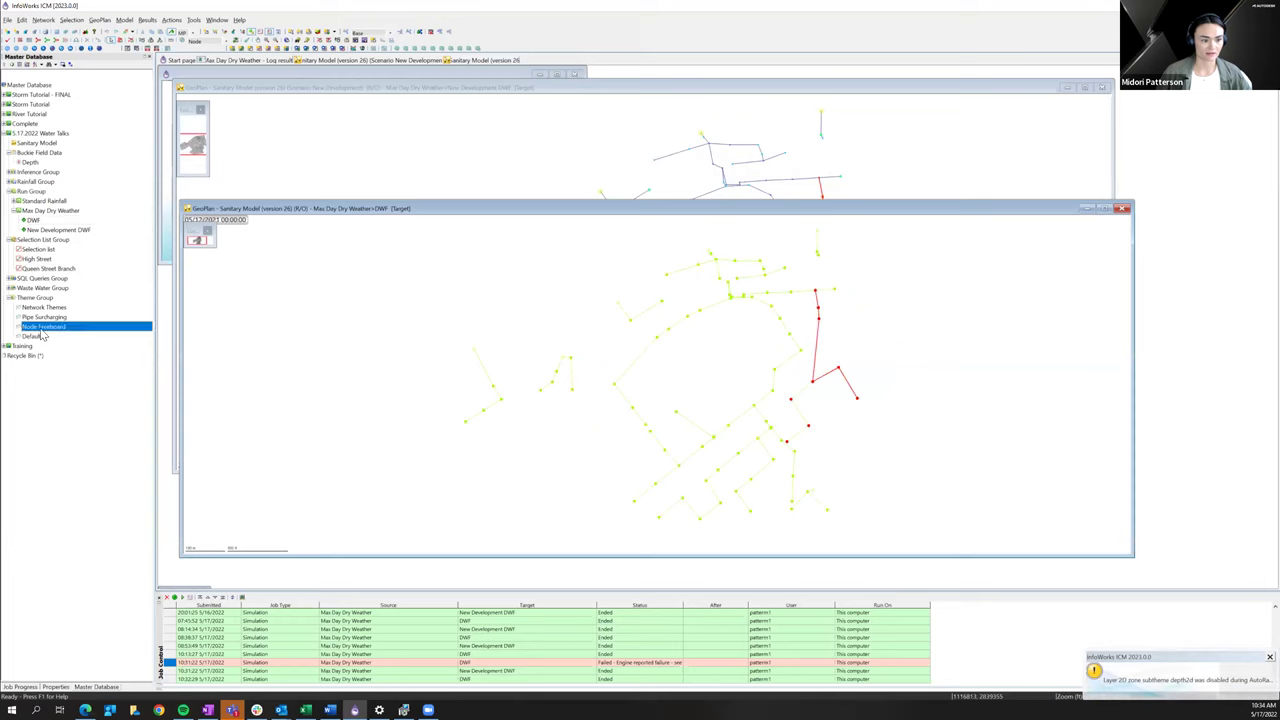
click(449, 214)
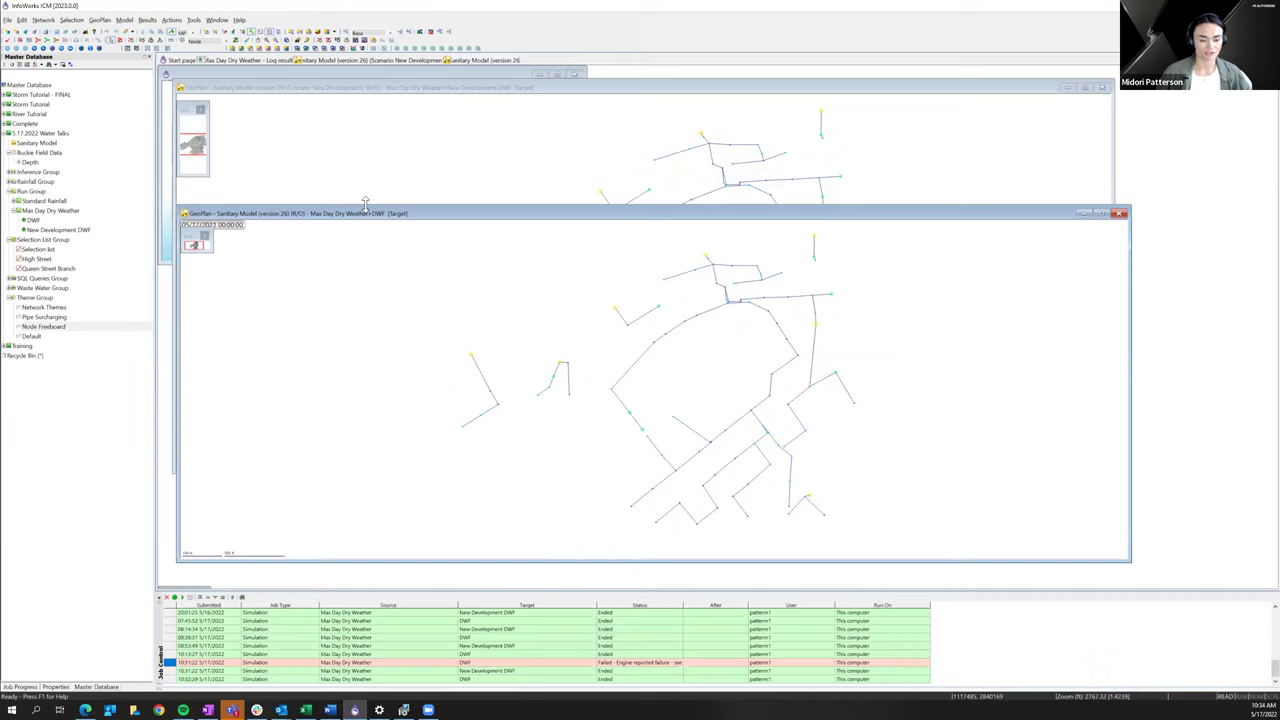
- Stack the New Development GeoPlan above the base DWF GeoPlan, with both networks in view for comparing node freeboard
drag(365, 203, 368, 280)
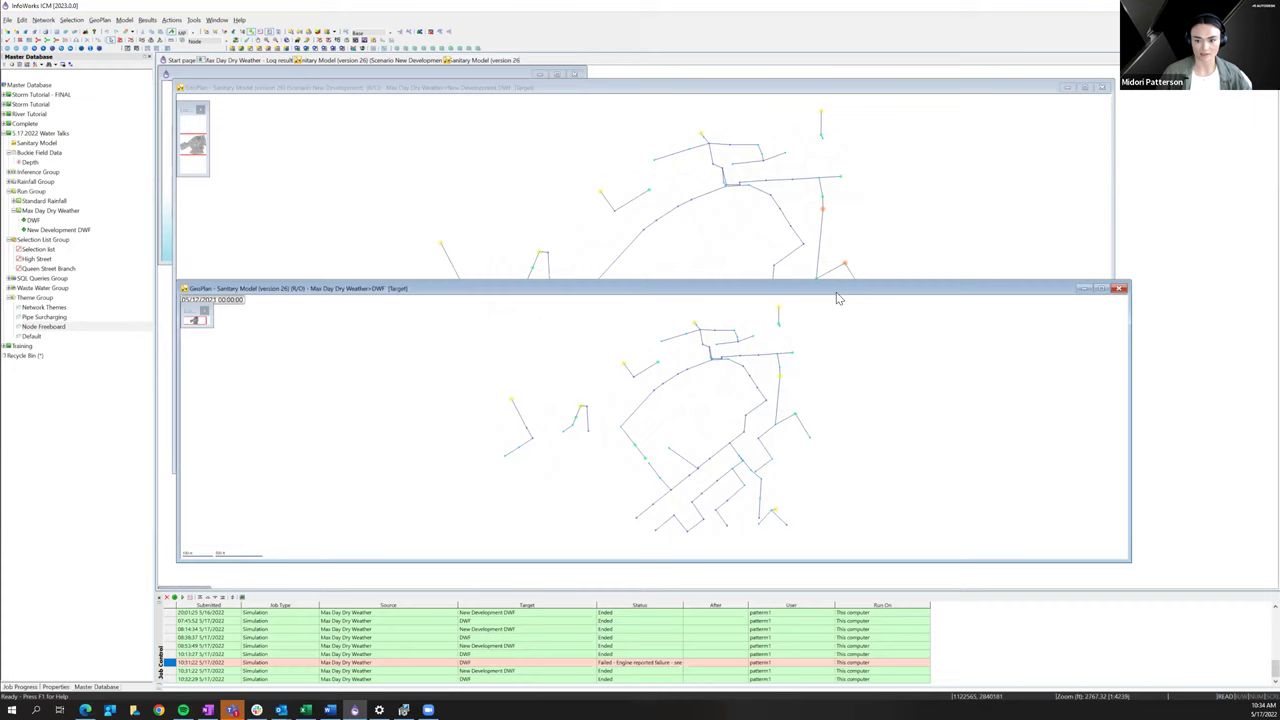
drag(838, 298, 834, 350)
click(241, 197)
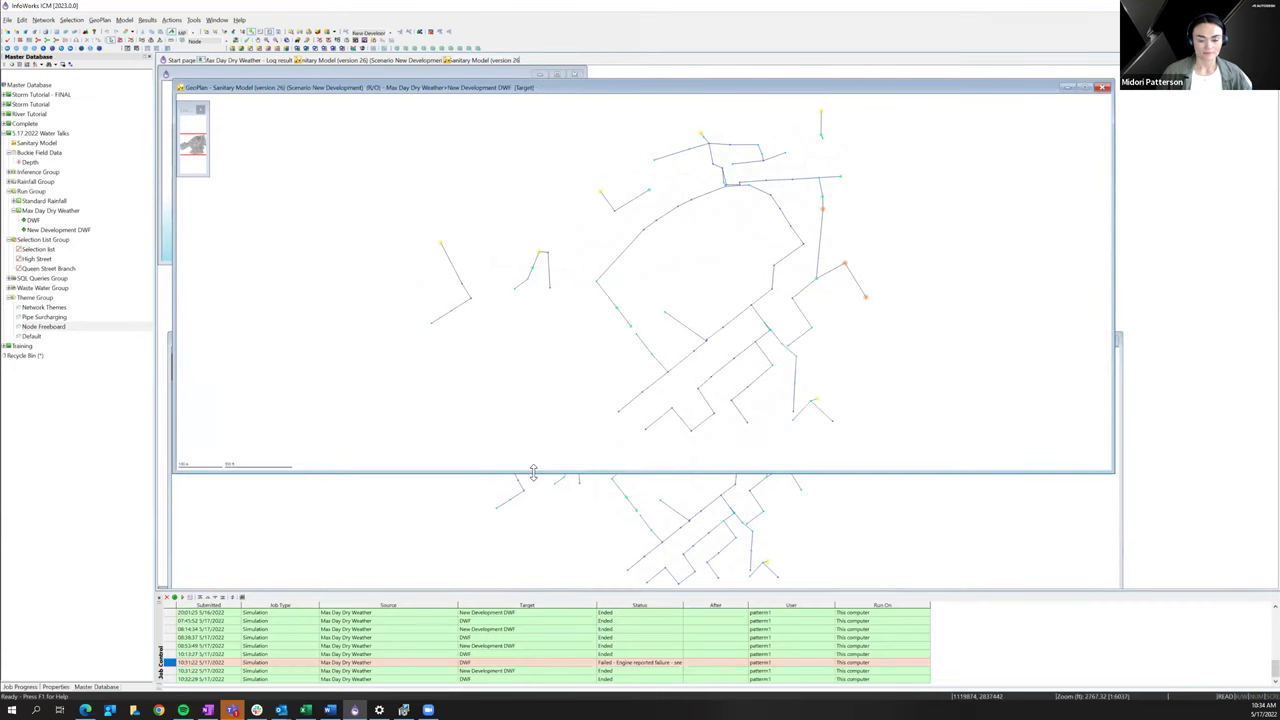
drag(533, 472, 540, 357)
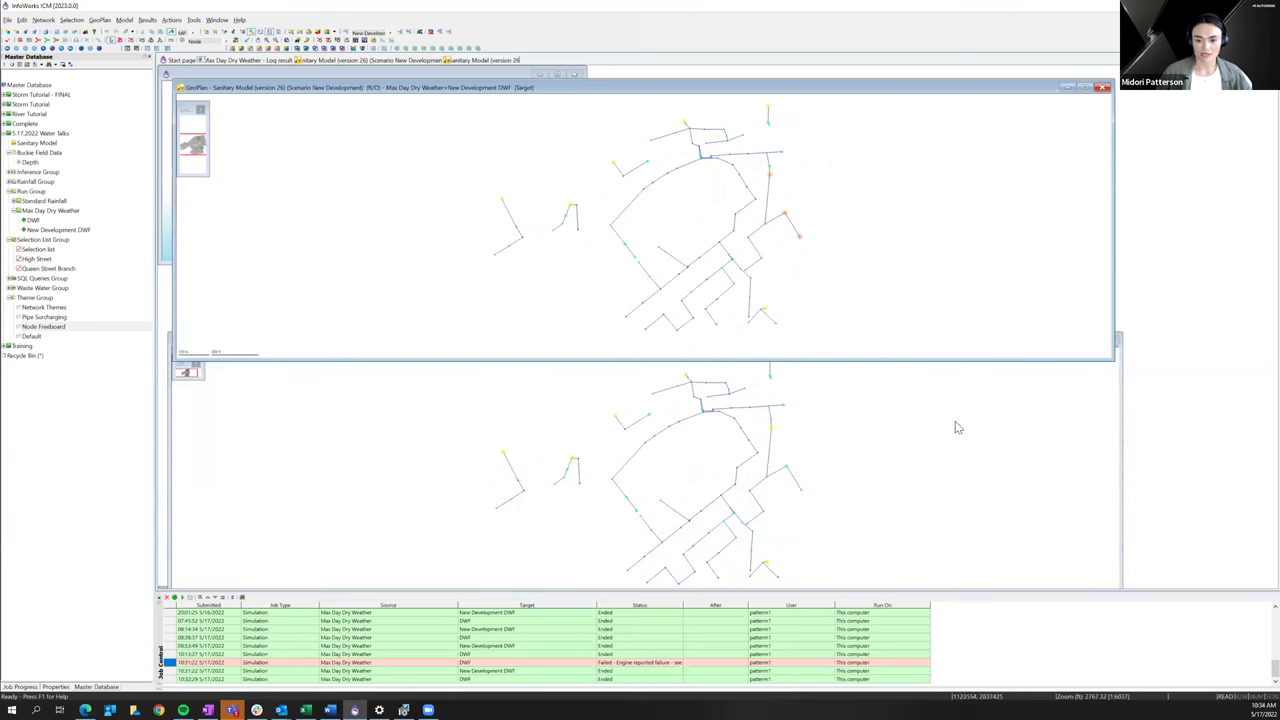
click(957, 423)
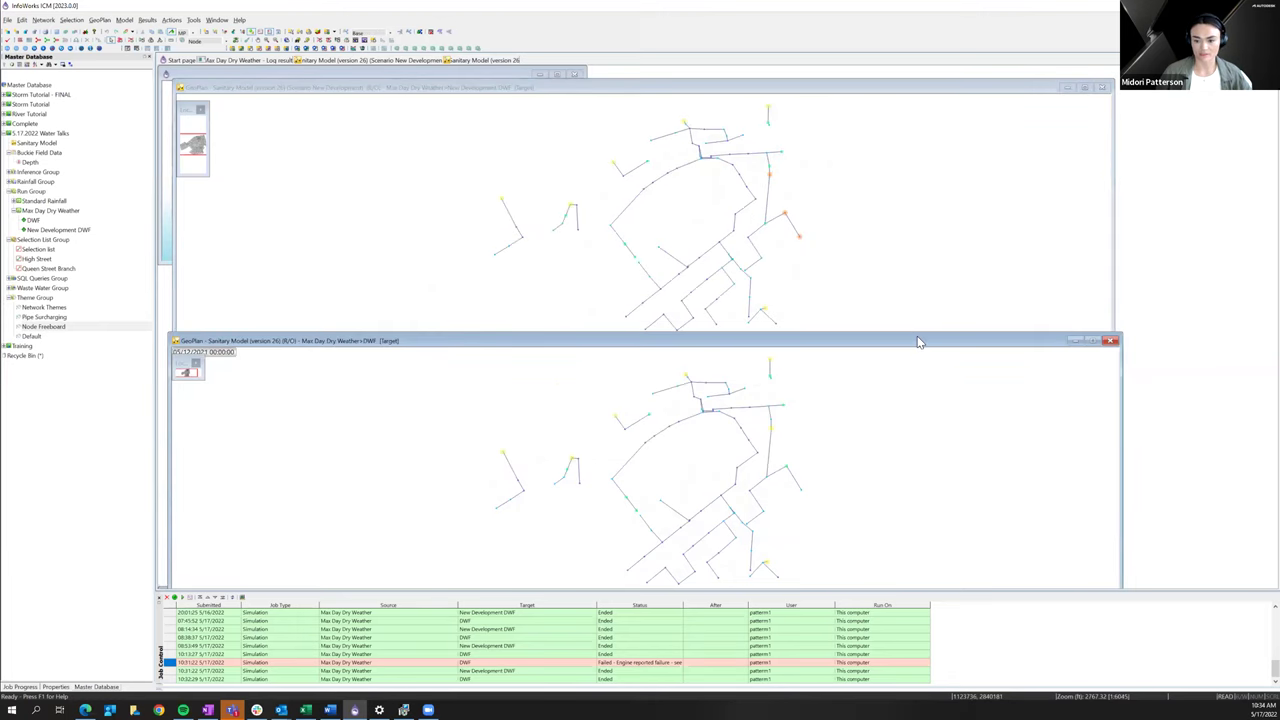
drag(922, 342, 923, 342)
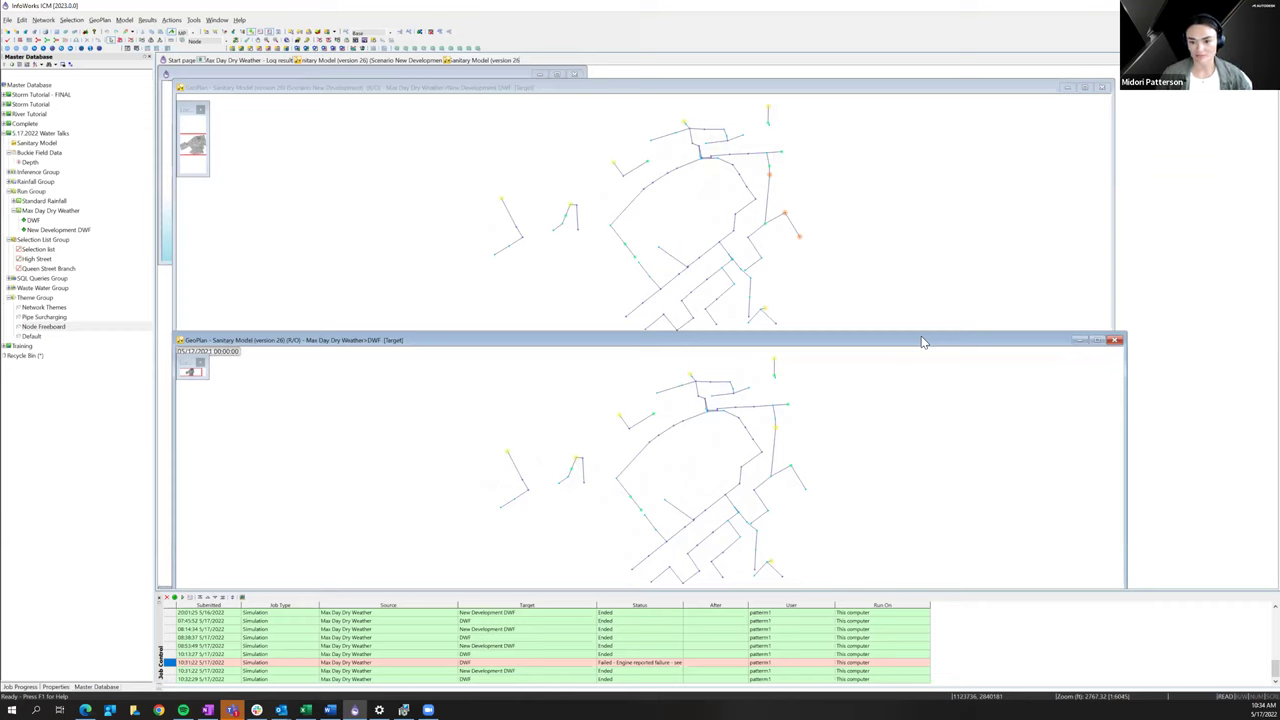
scroll(1006, 357, up, 1)
scroll(975, 340, up, 1)
scroll(1034, 429, down, 2)
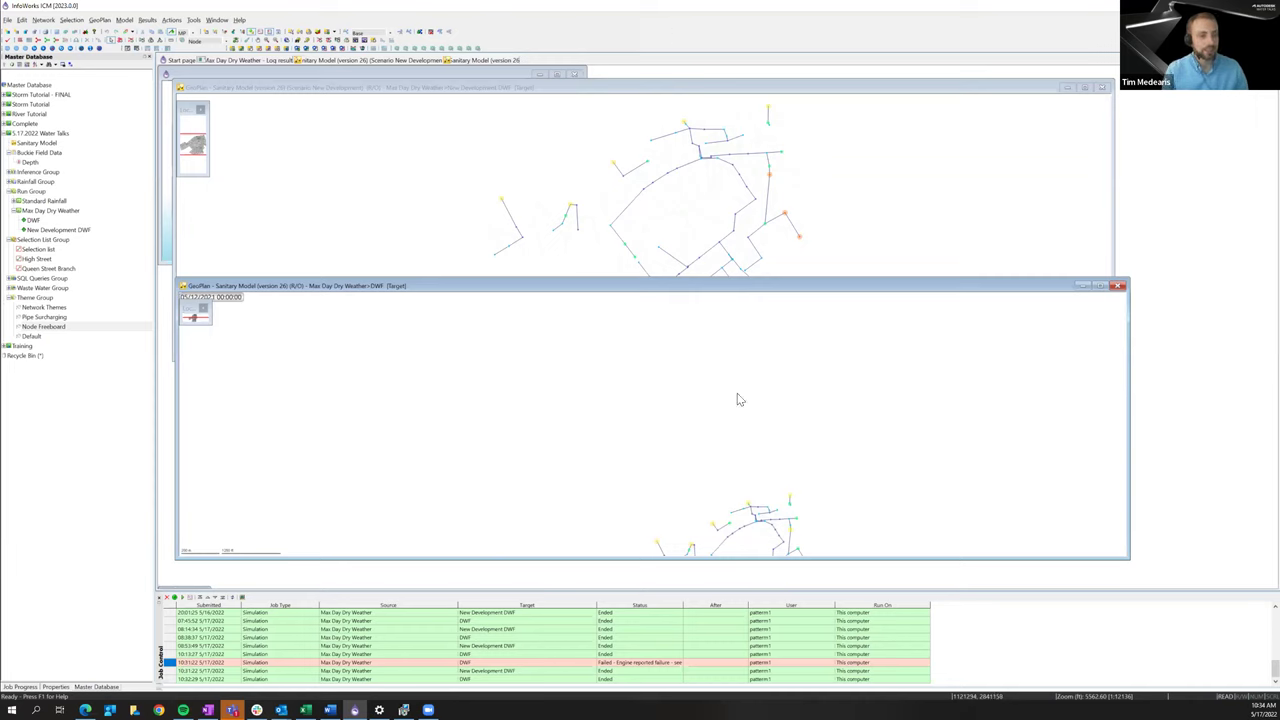
drag(740, 481, 714, 403)
scroll(746, 469, up, 2)
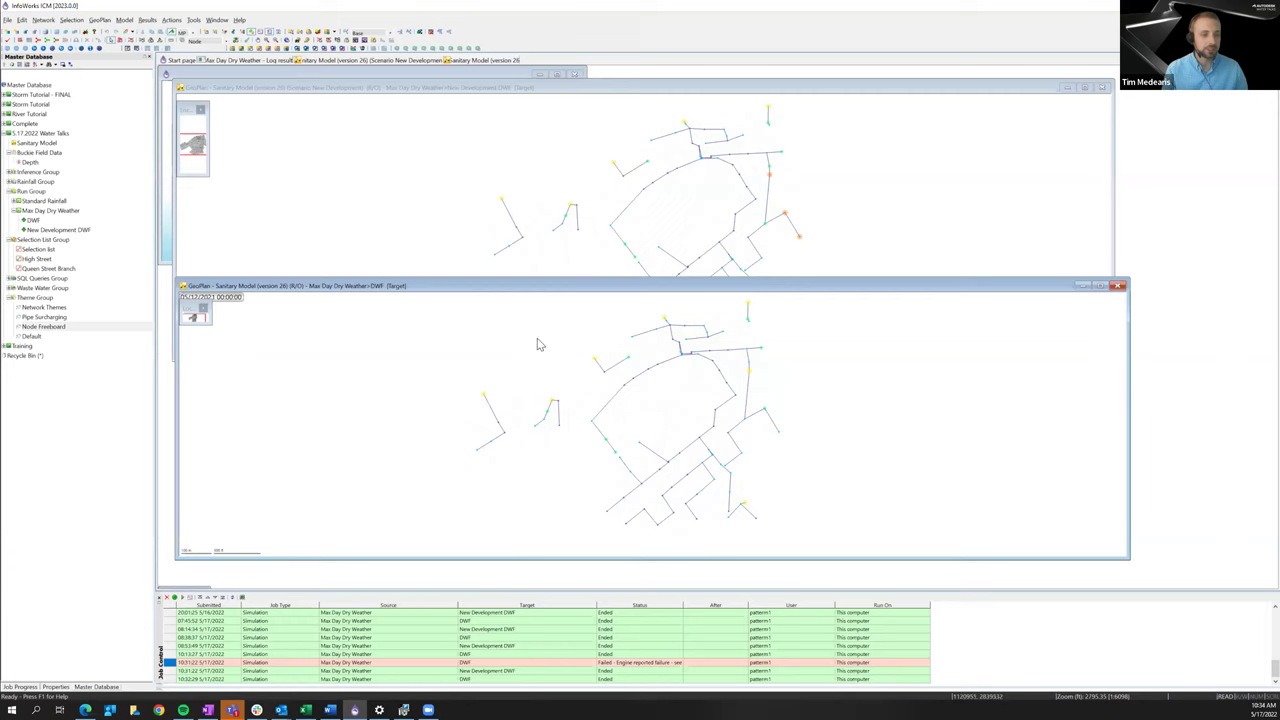
click(363, 170)
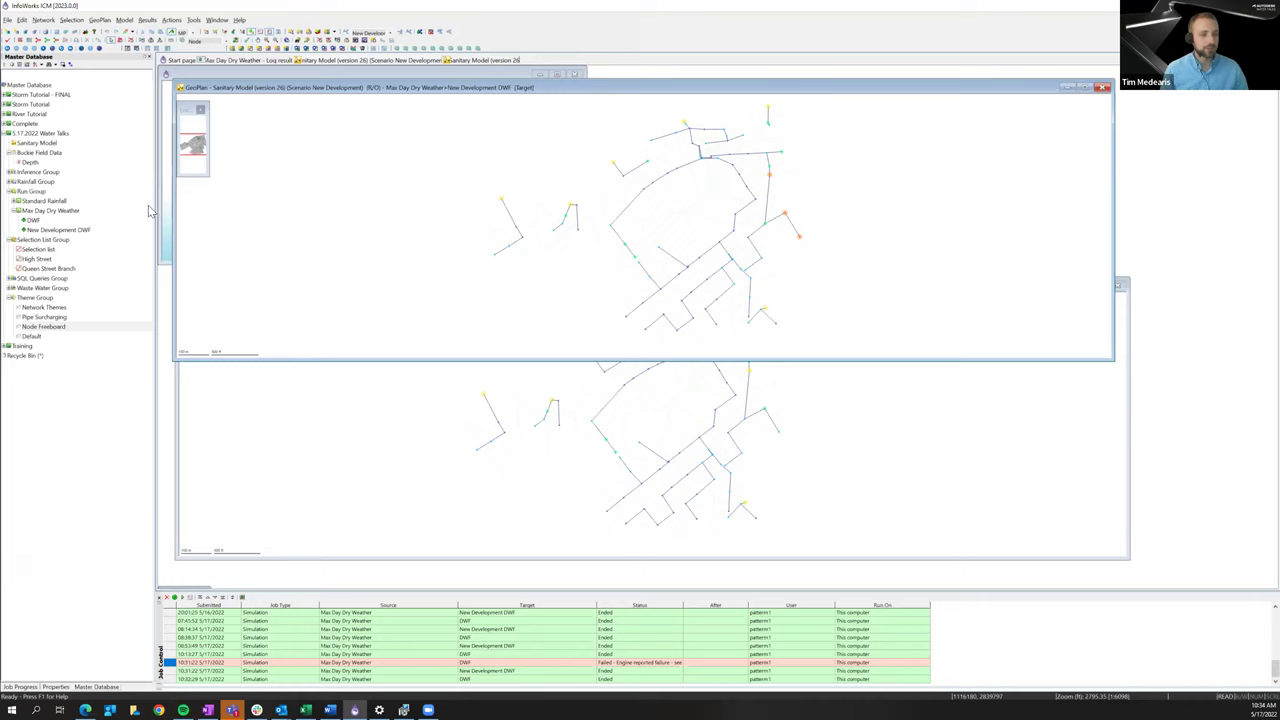
- Expand the Waste Water Group and open the Waste water item in the Domestic Waste Profile Editor
click(10, 288)
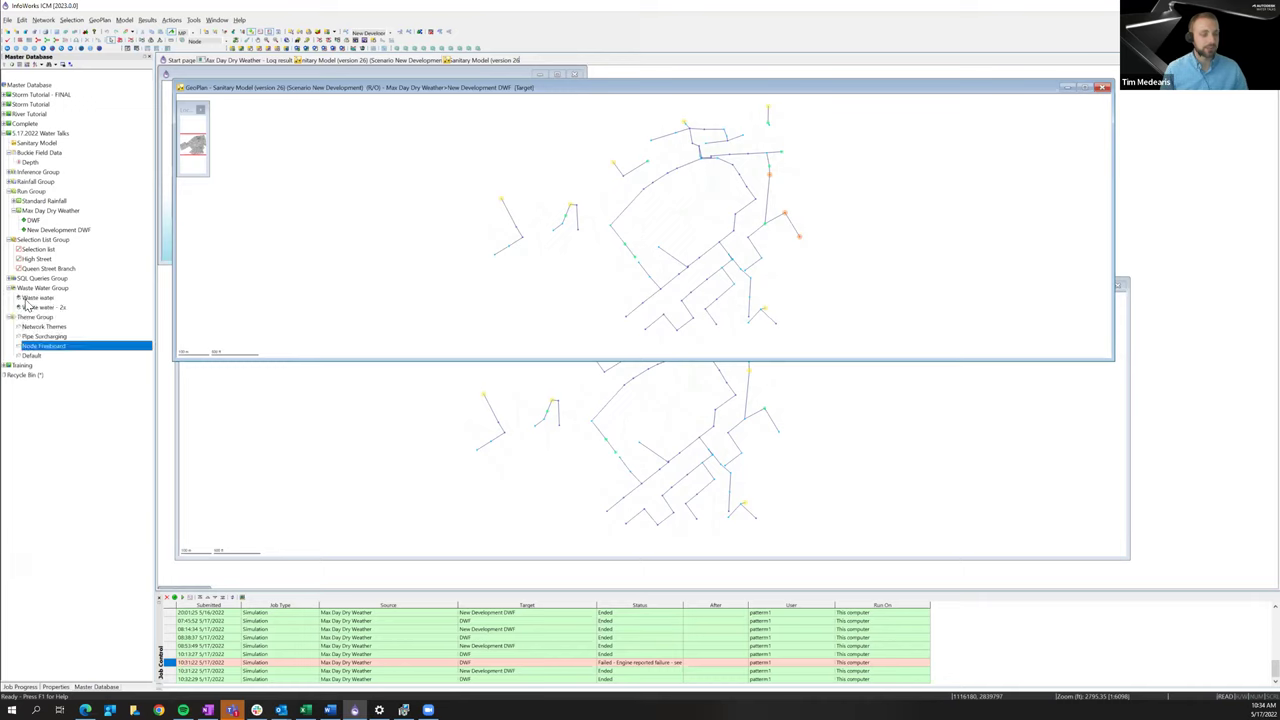
click(28, 299)
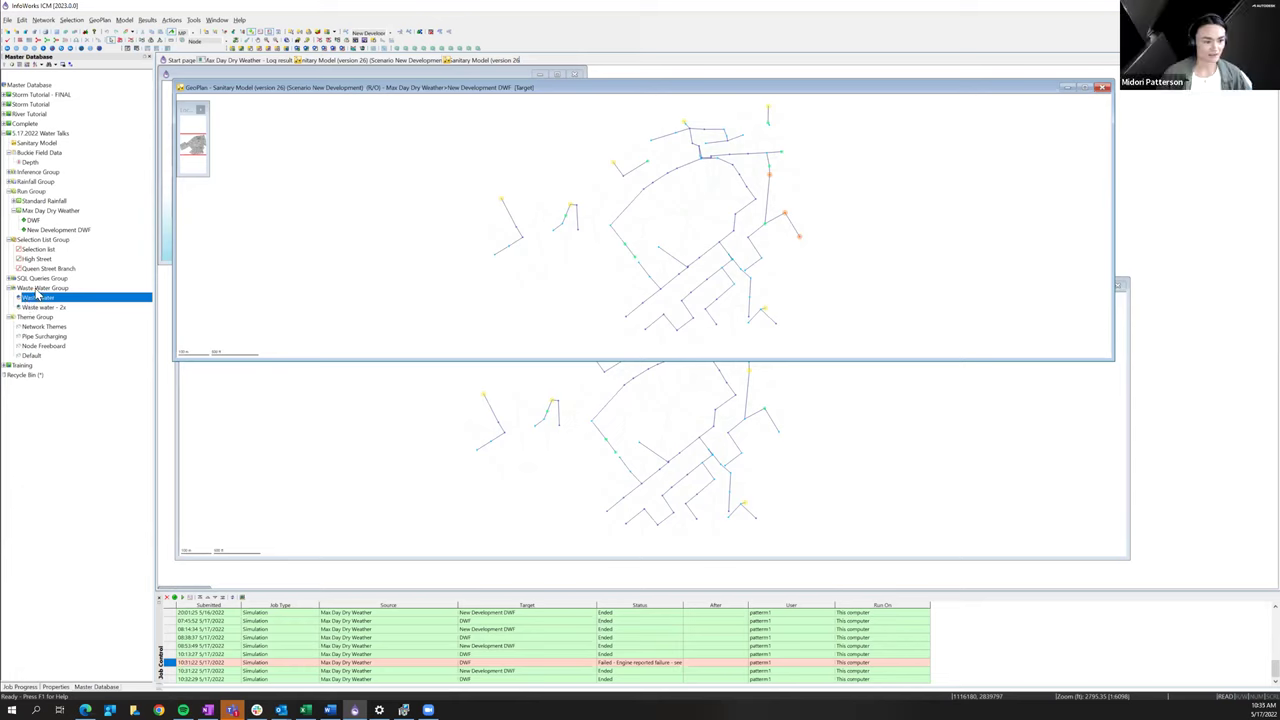
right_click(37, 292)
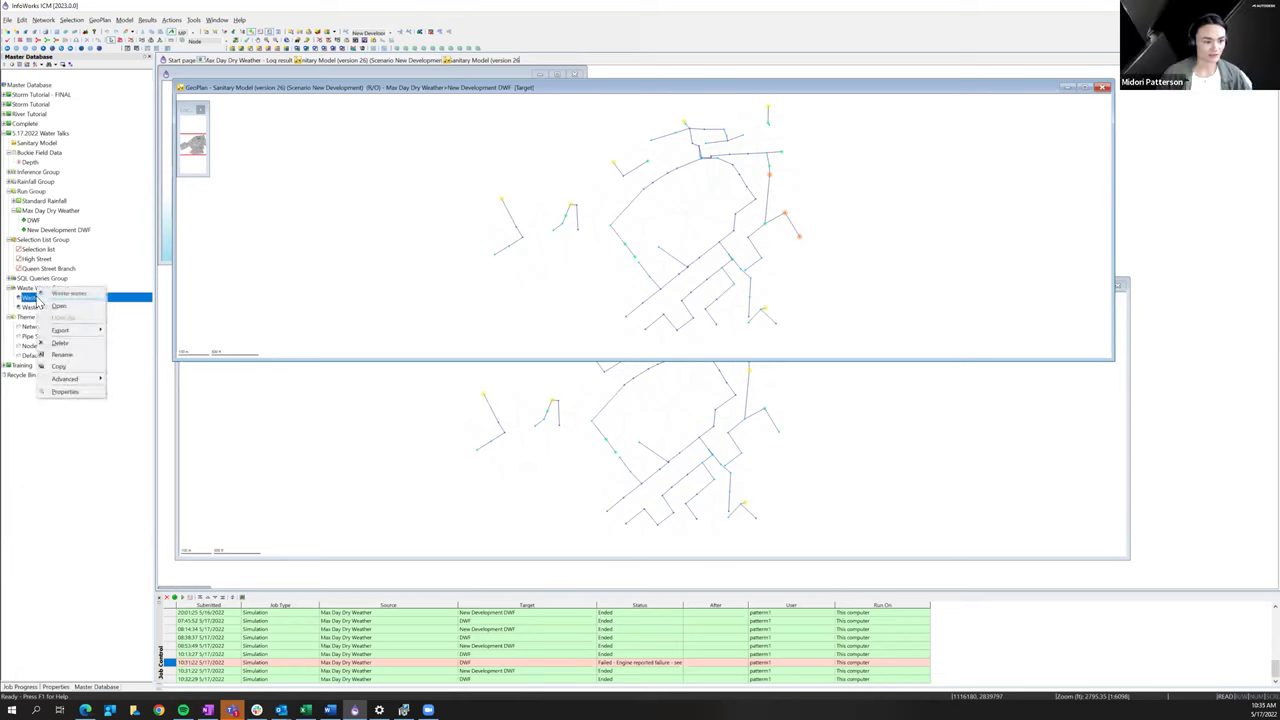
click(62, 306)
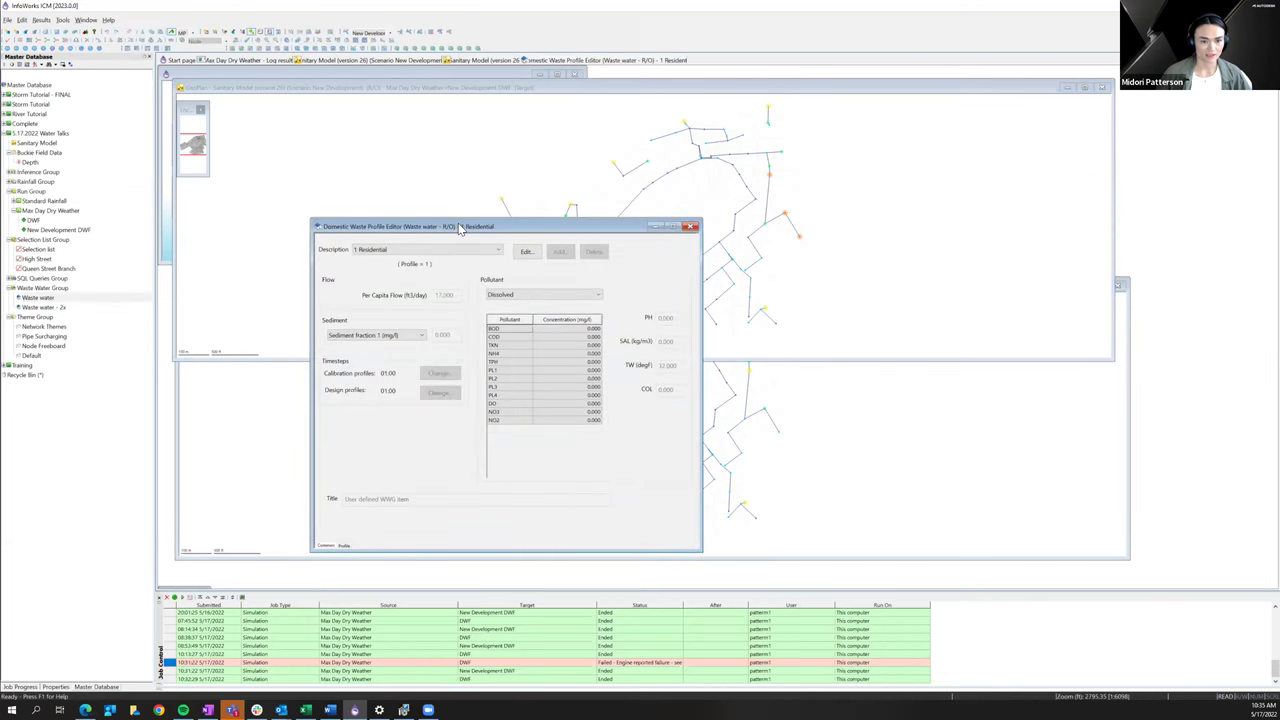
drag(461, 228, 531, 161)
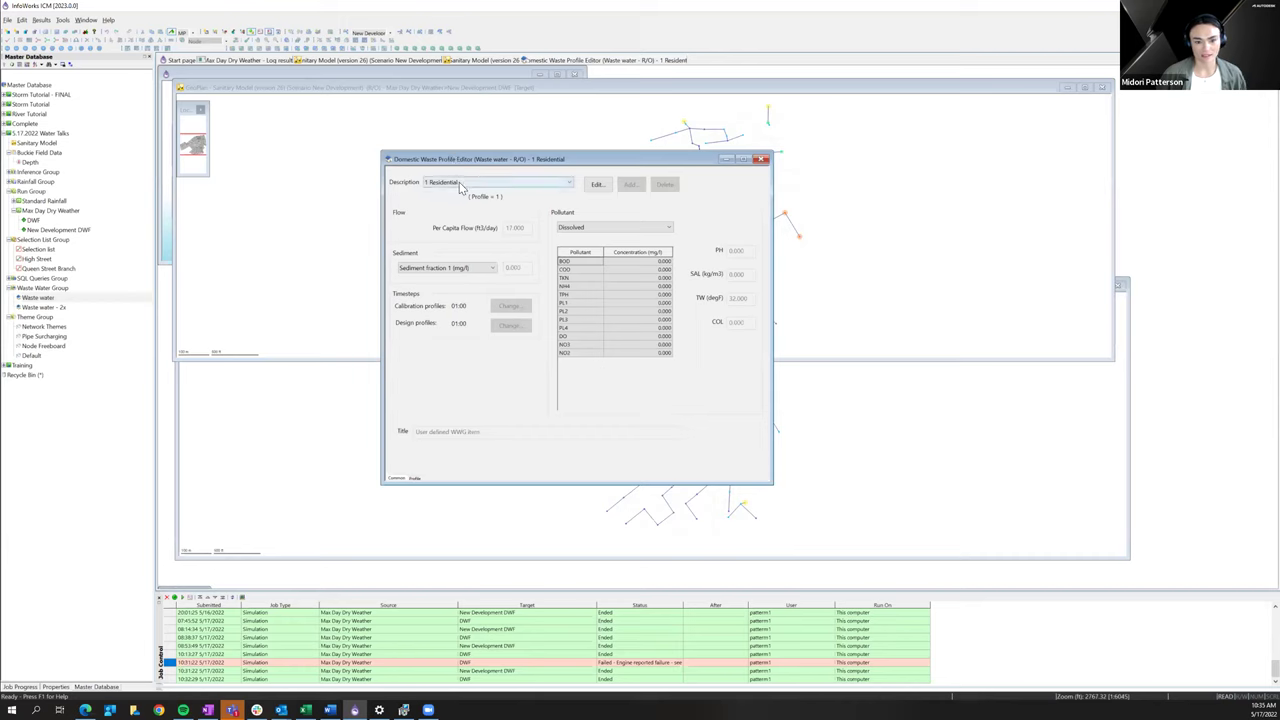
- Display the Residential profile's hourly Calibration Weekday flow factors and graph, leaving its identifier unedited
click(596, 184)
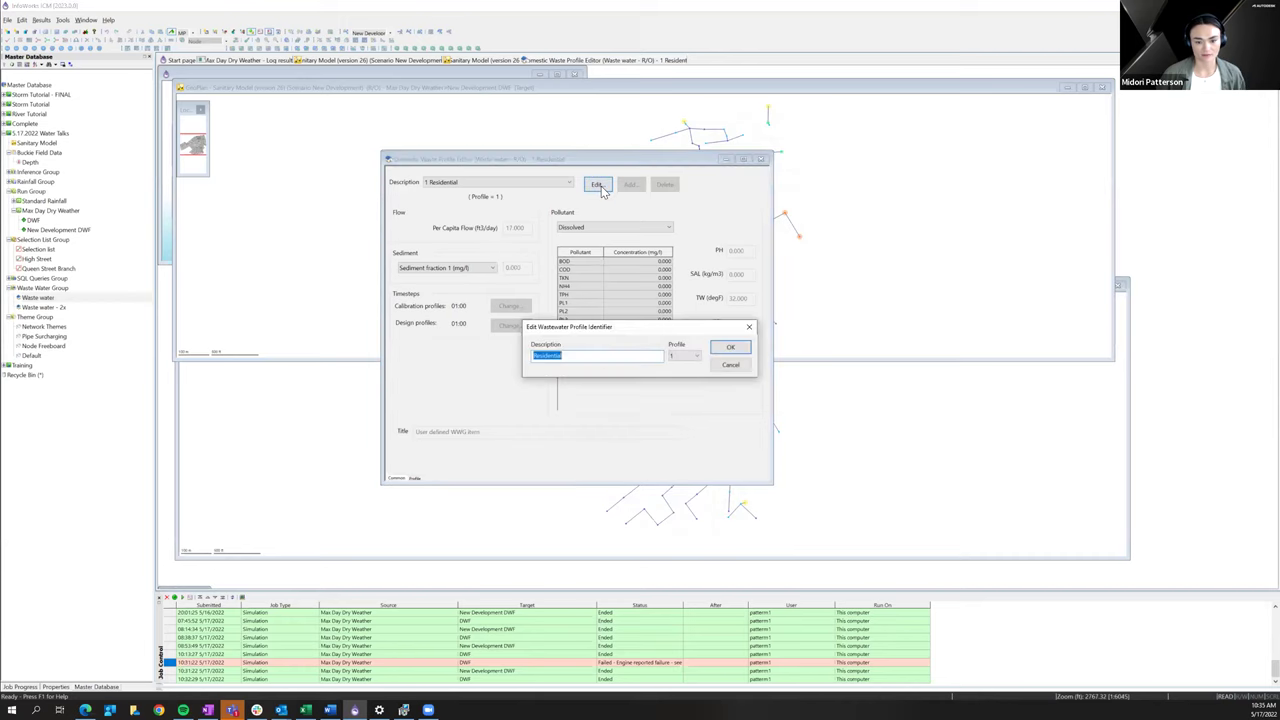
click(731, 364)
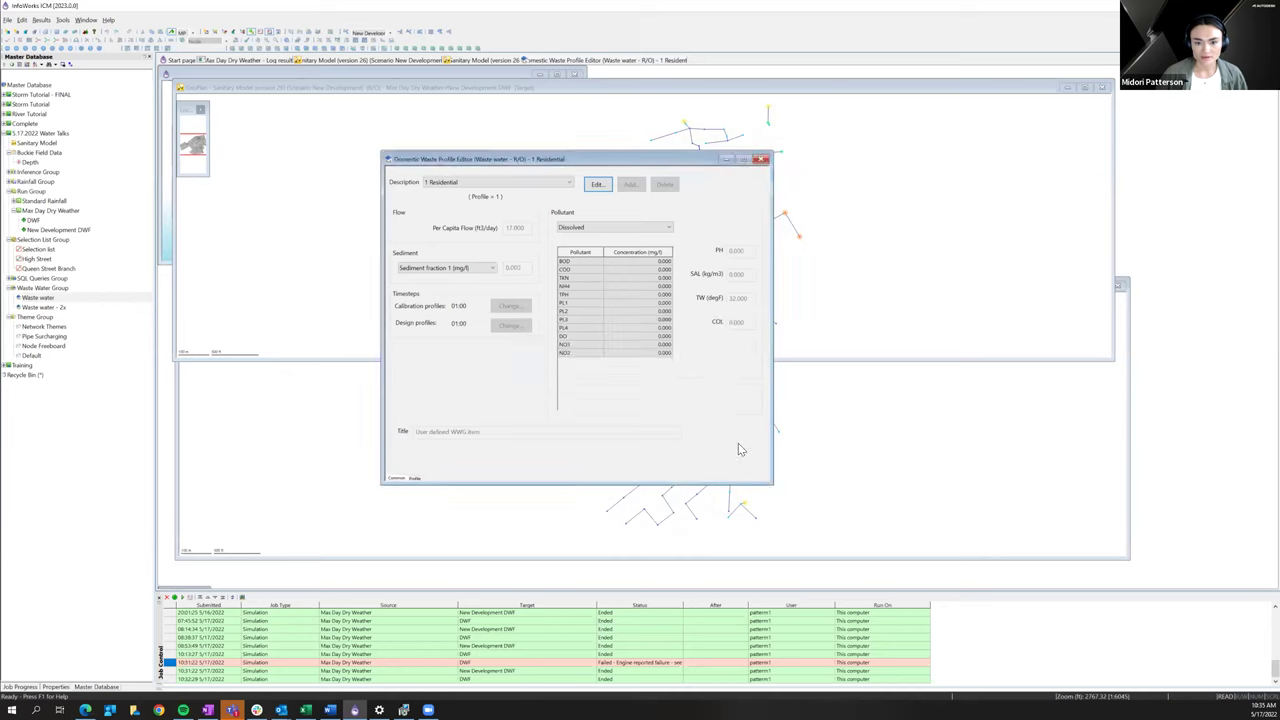
click(415, 480)
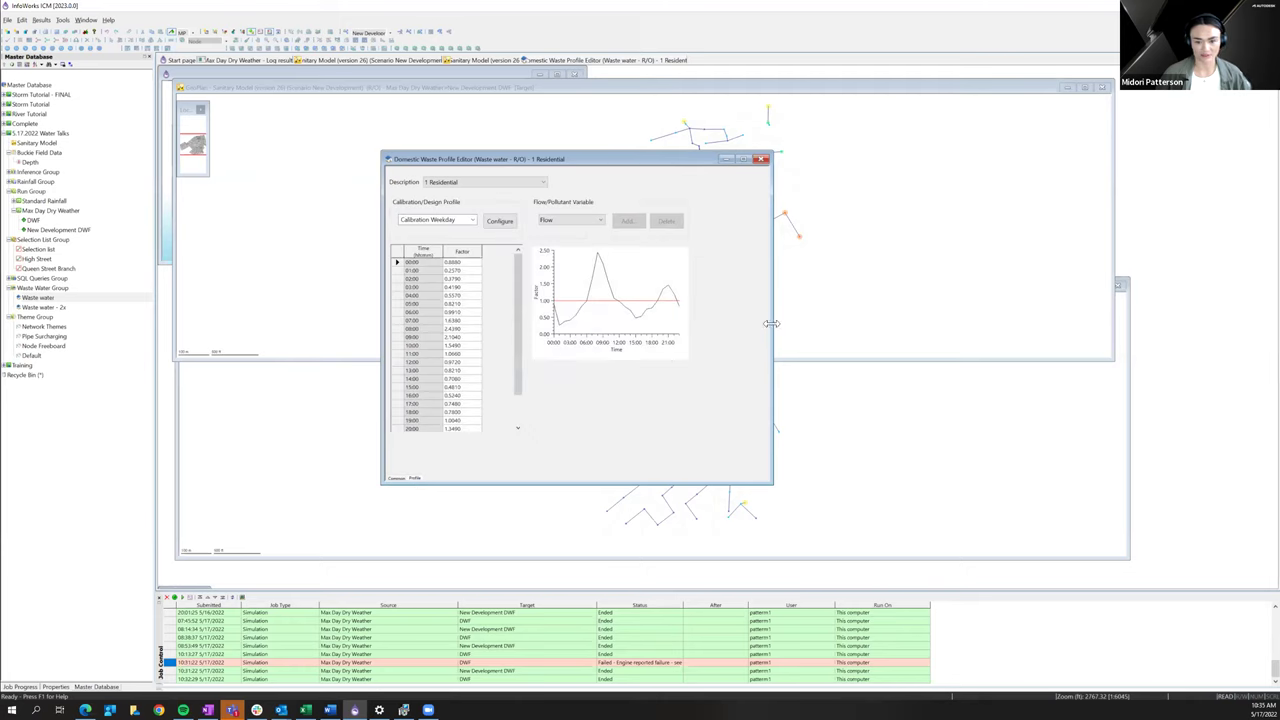
- Review the Residential profile's full day of hourly flow factors, and show its common flow, timestep and pollutant settings
drag(771, 322, 798, 322)
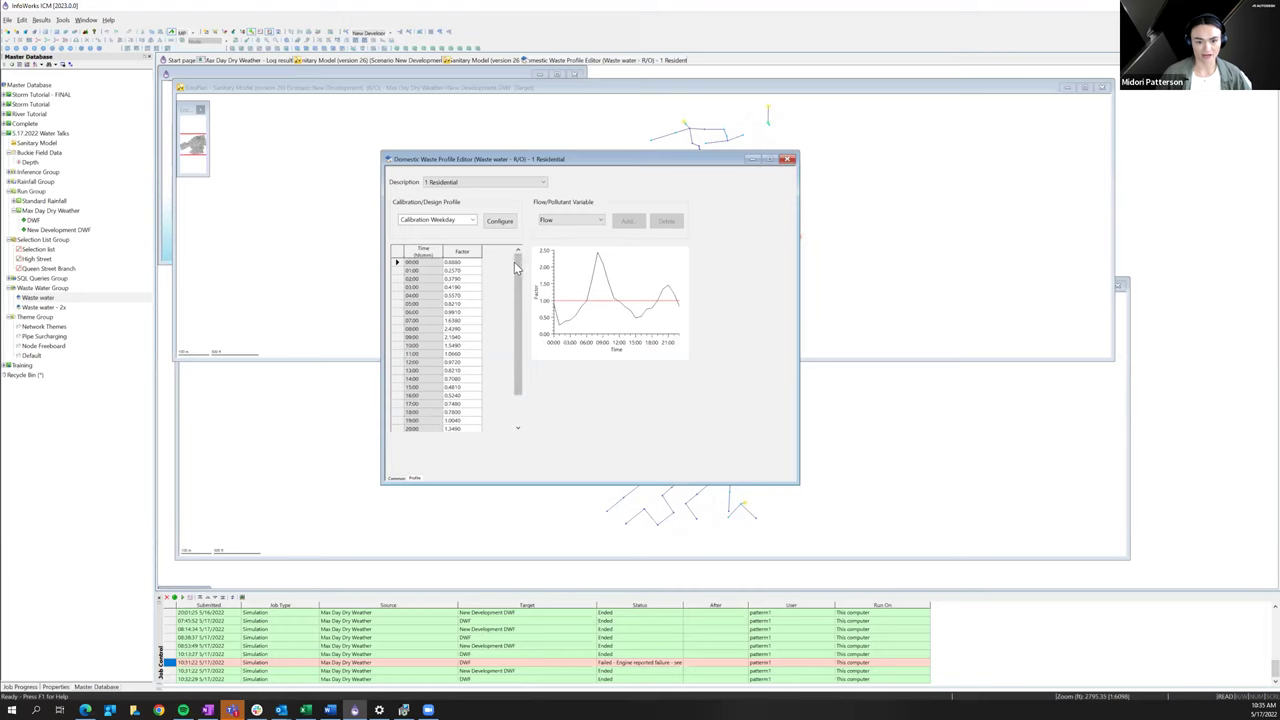
drag(516, 272, 516, 313)
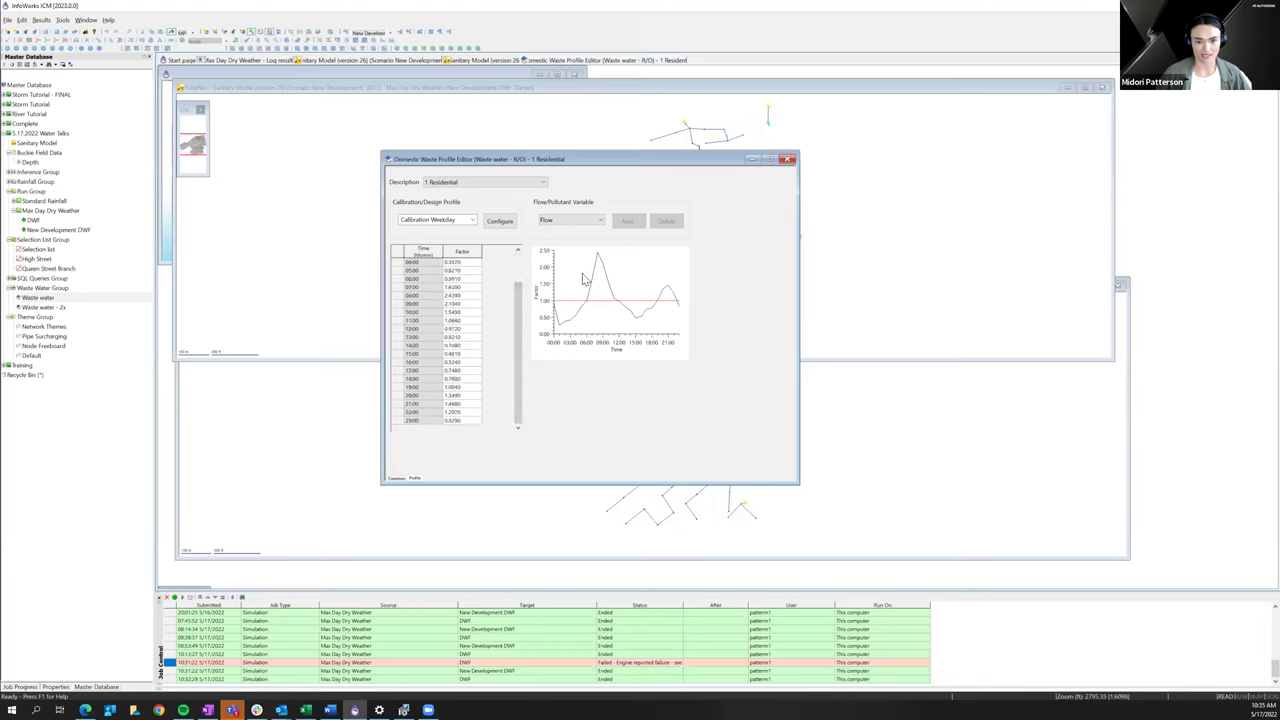
drag(521, 328, 516, 298)
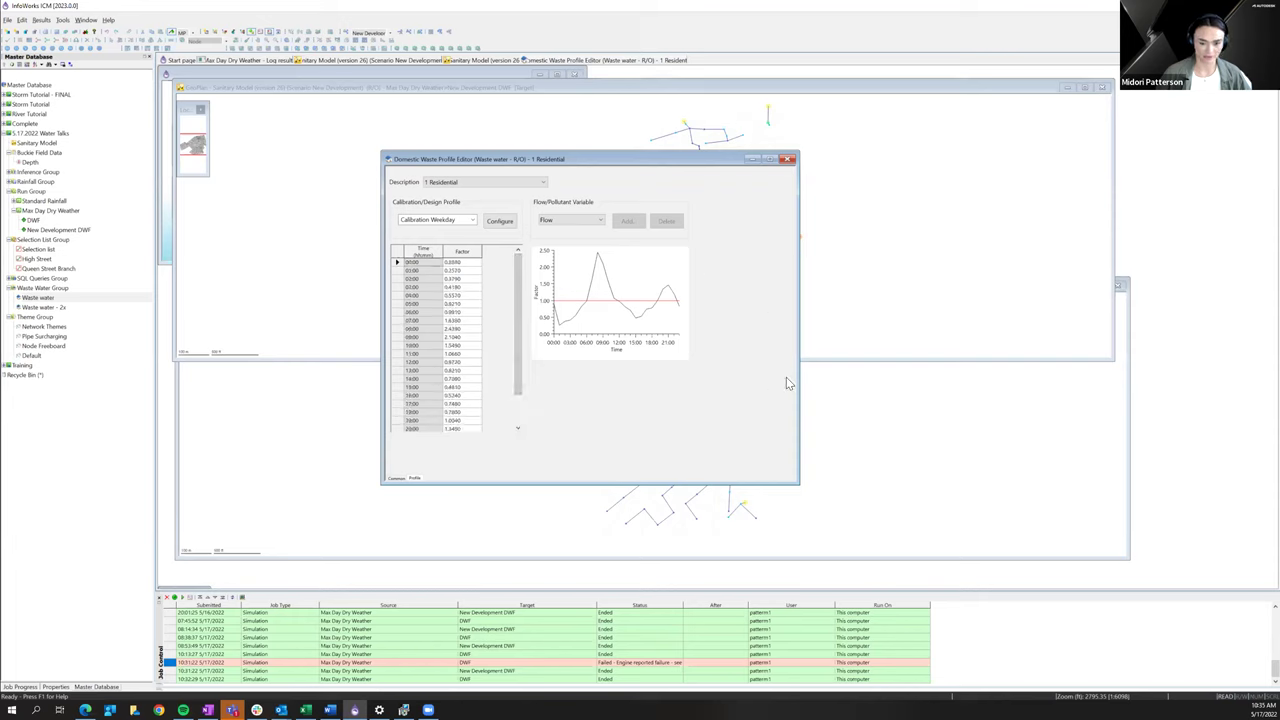
mouse_move(797, 365)
mouse_down()
mouse_move(818, 365)
mouse_move(800, 365)
mouse_up()
drag(520, 161, 452, 150)
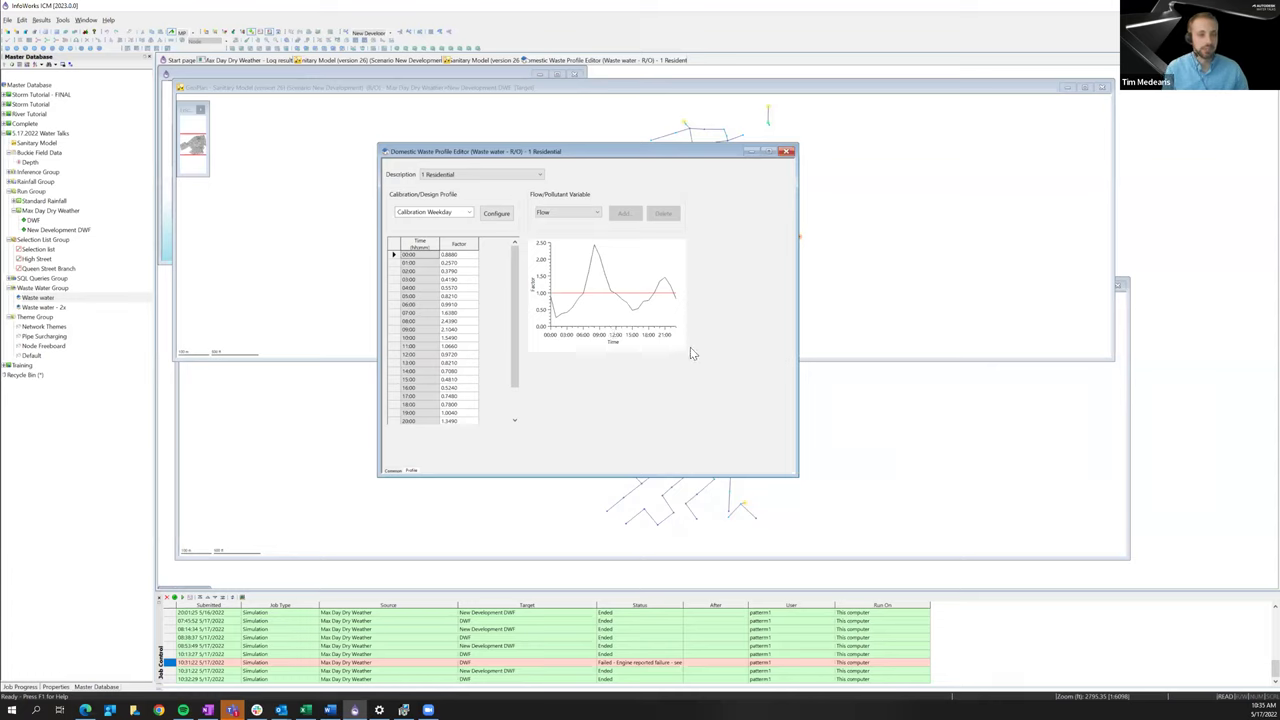
click(391, 470)
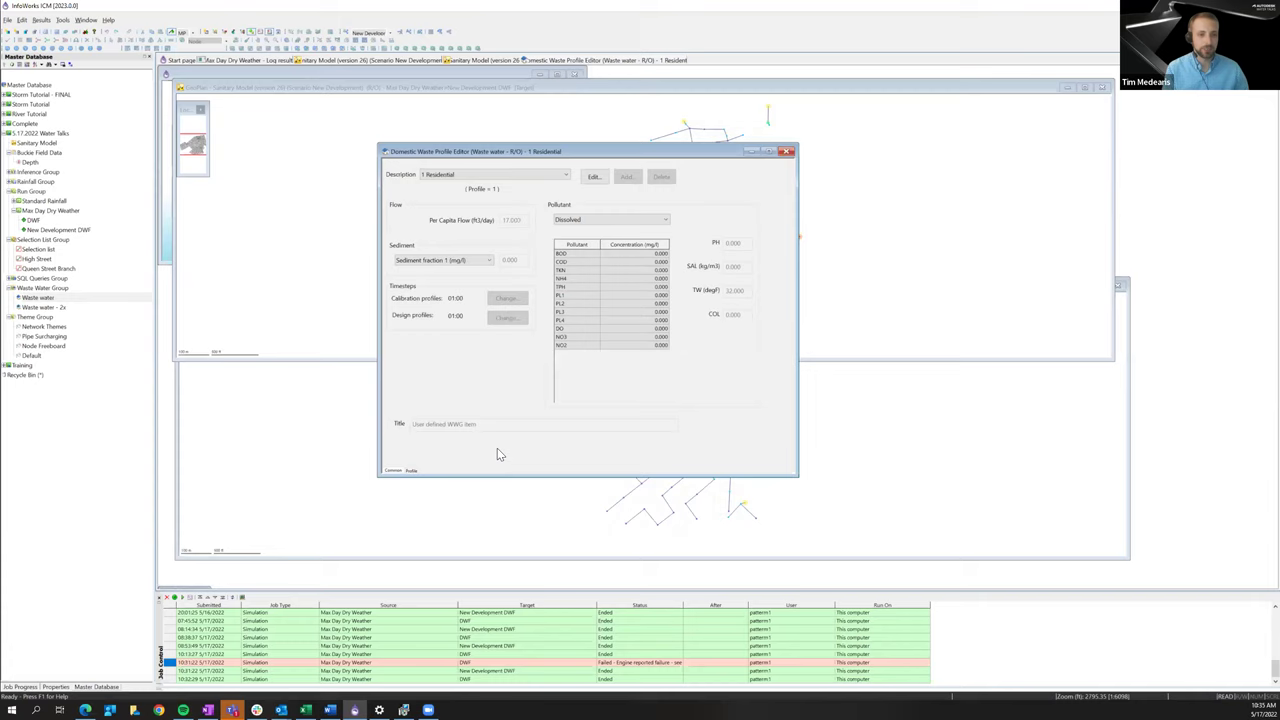
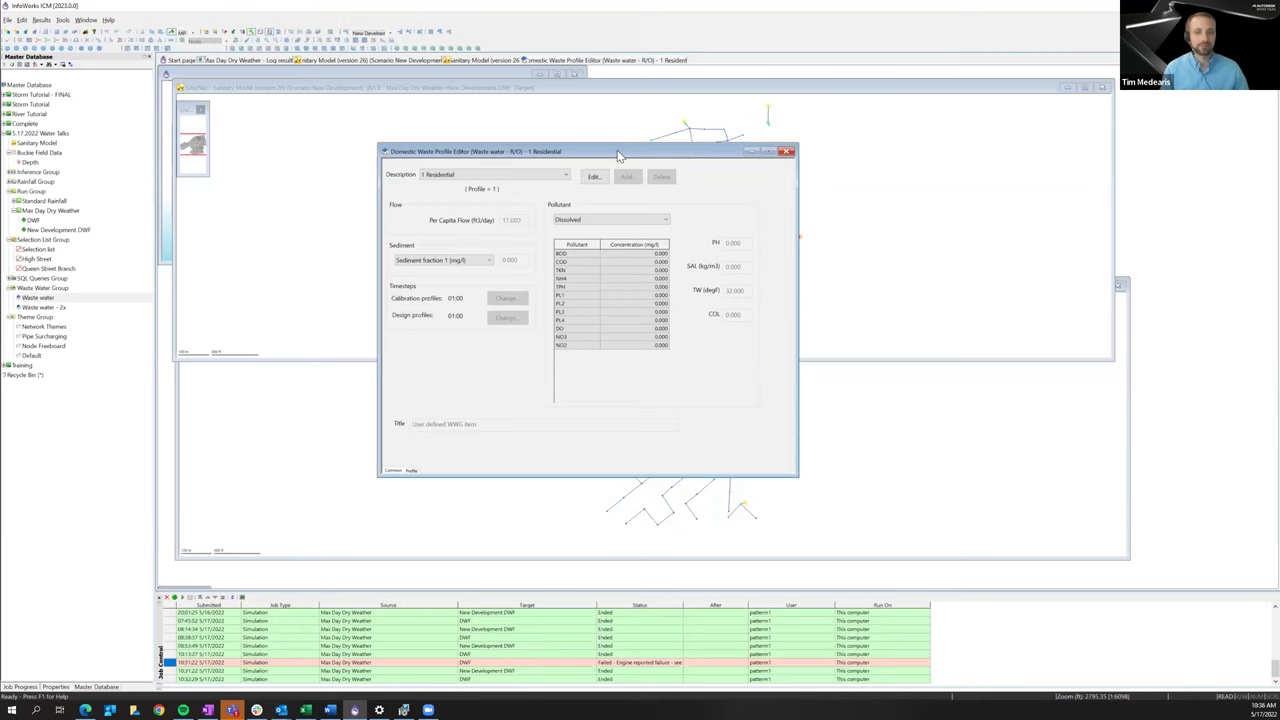
- Close the Domestic Waste Profile Editor and bring the base DWF GeoPlan to the front
click(787, 151)
click(942, 451)
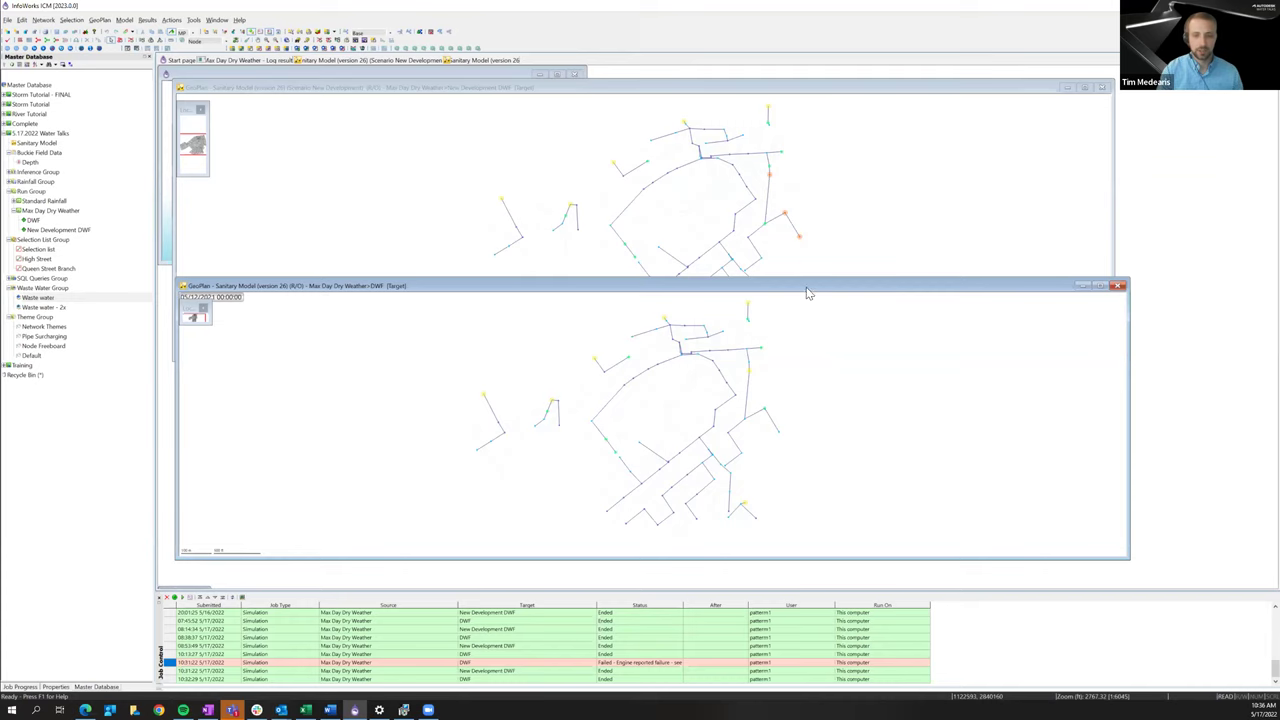
drag(806, 300, 787, 306)
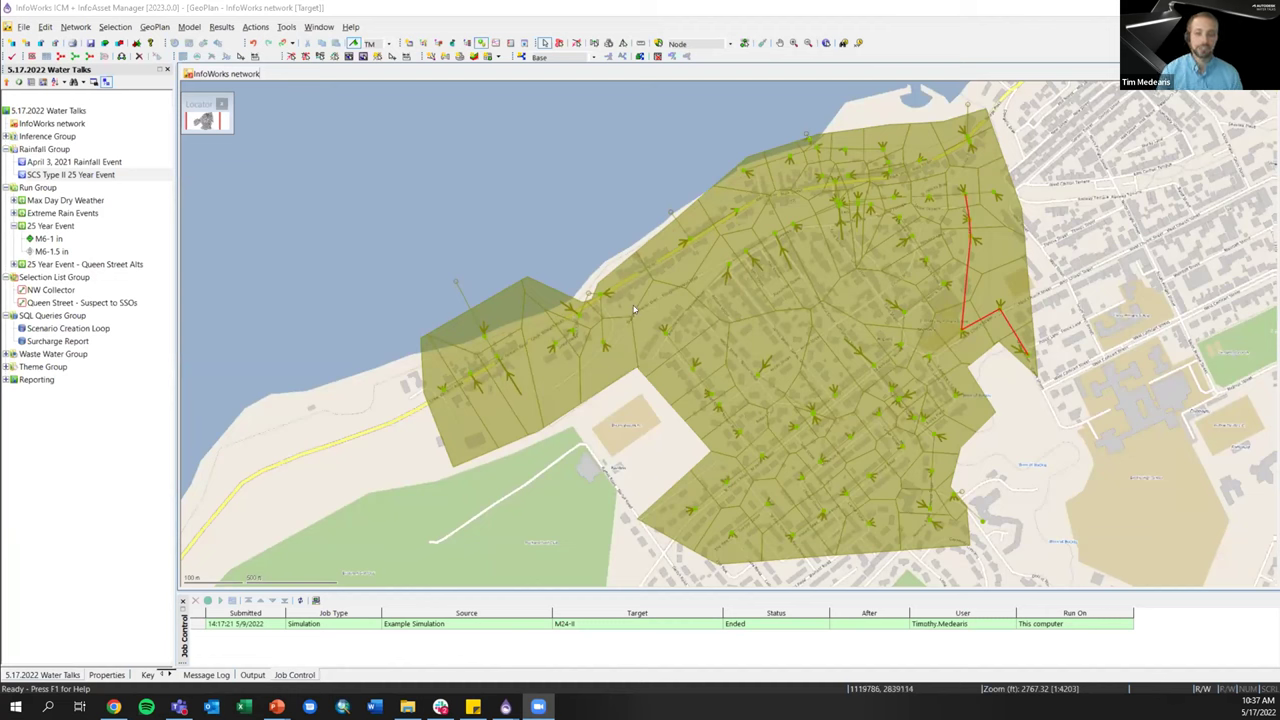
- Open the object properties of subcatchment 25_010 beside the open land in the InfoWorks network, with the value columns widened
click(620, 343)
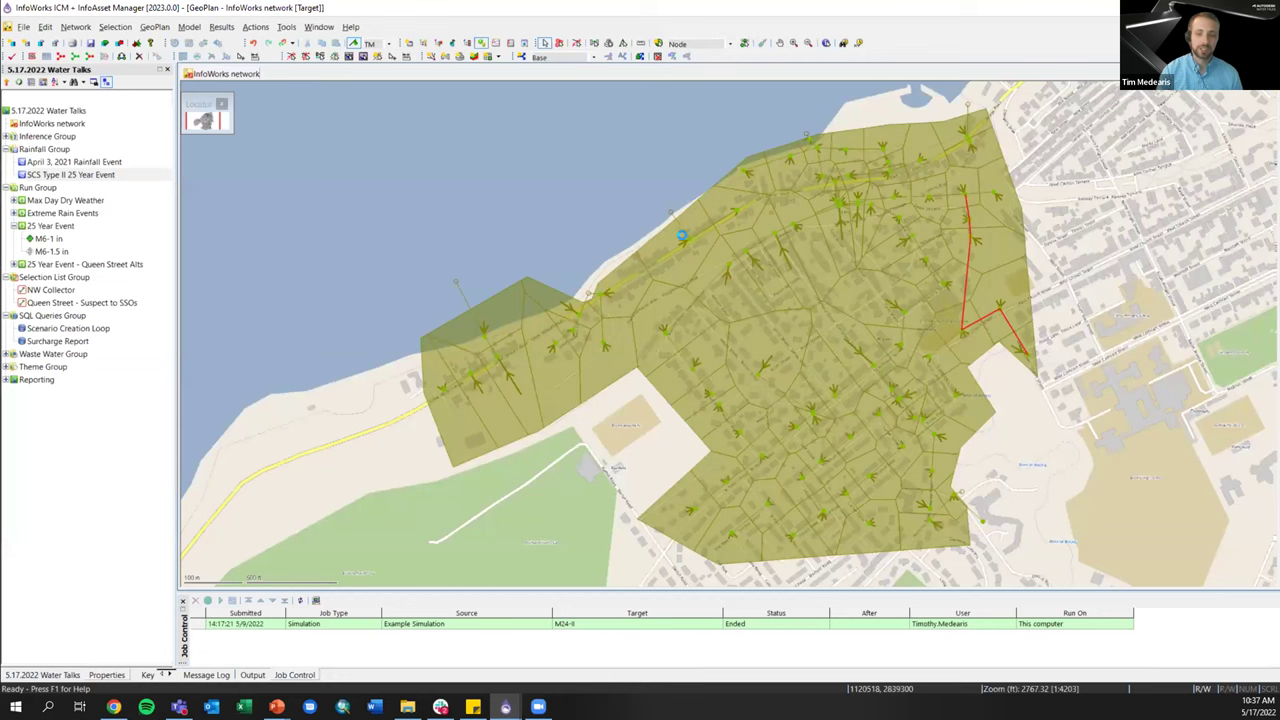
click(621, 340)
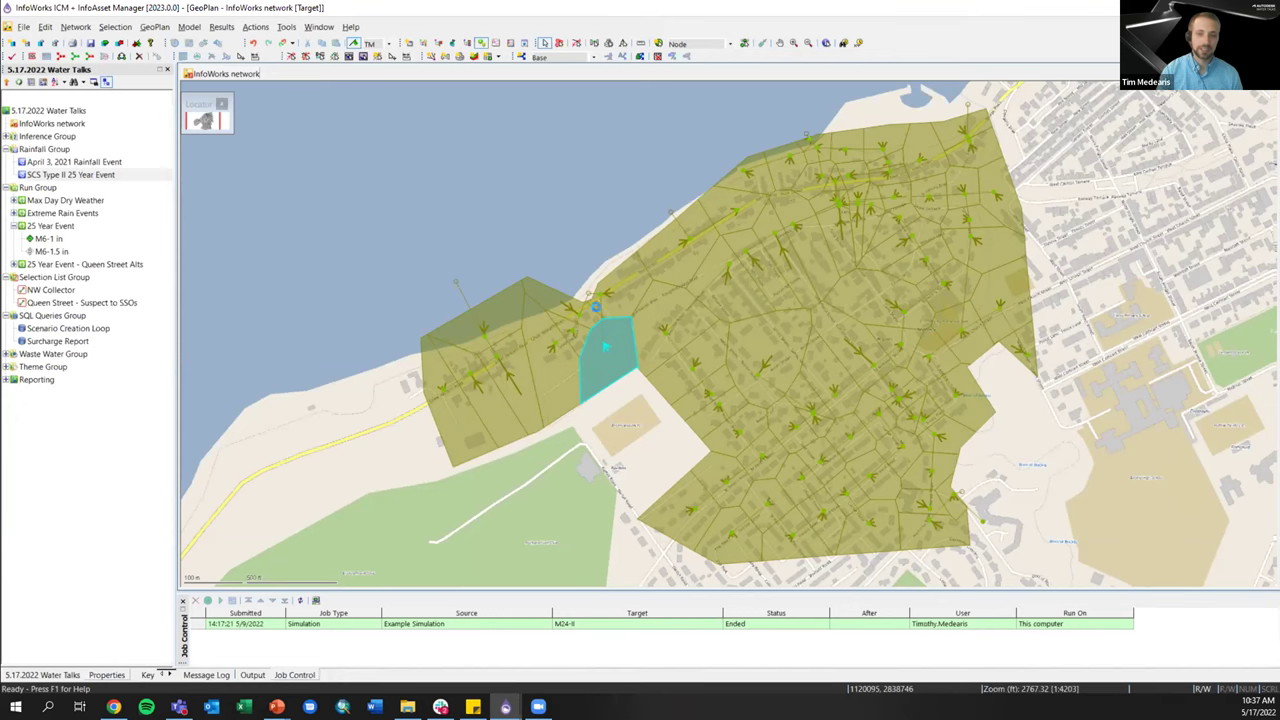
double_click(599, 341)
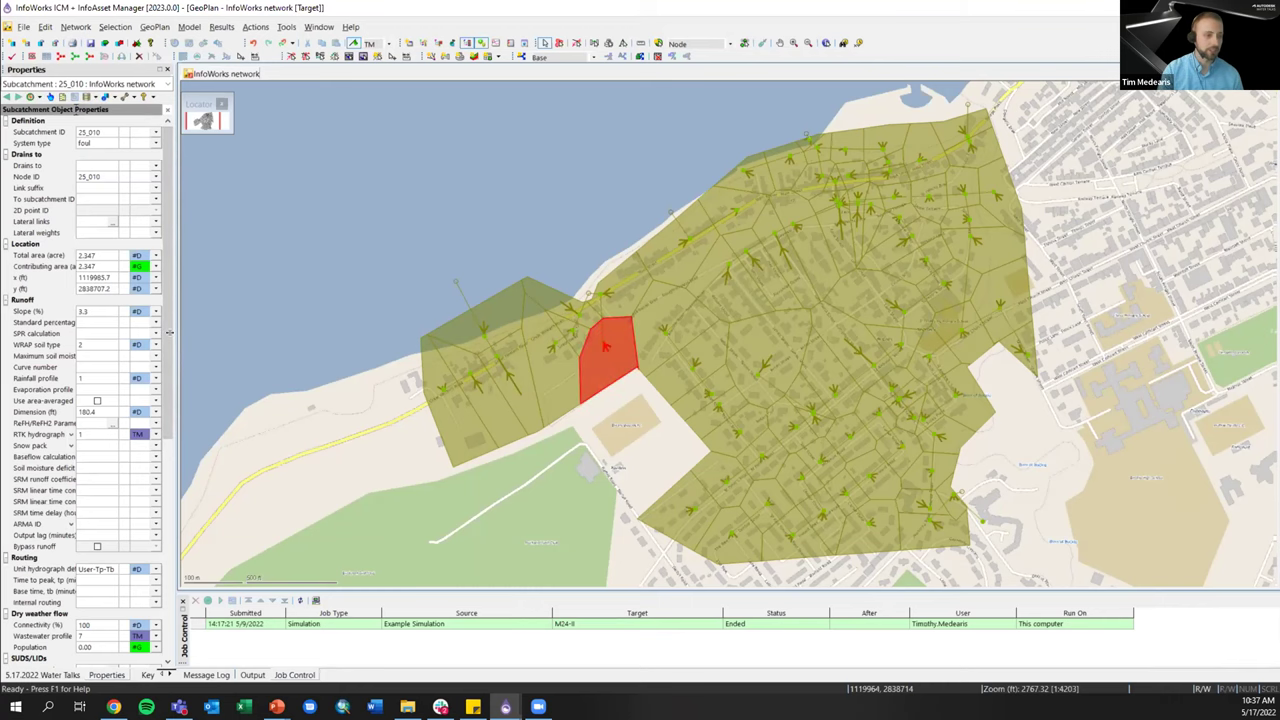
drag(170, 332, 256, 330)
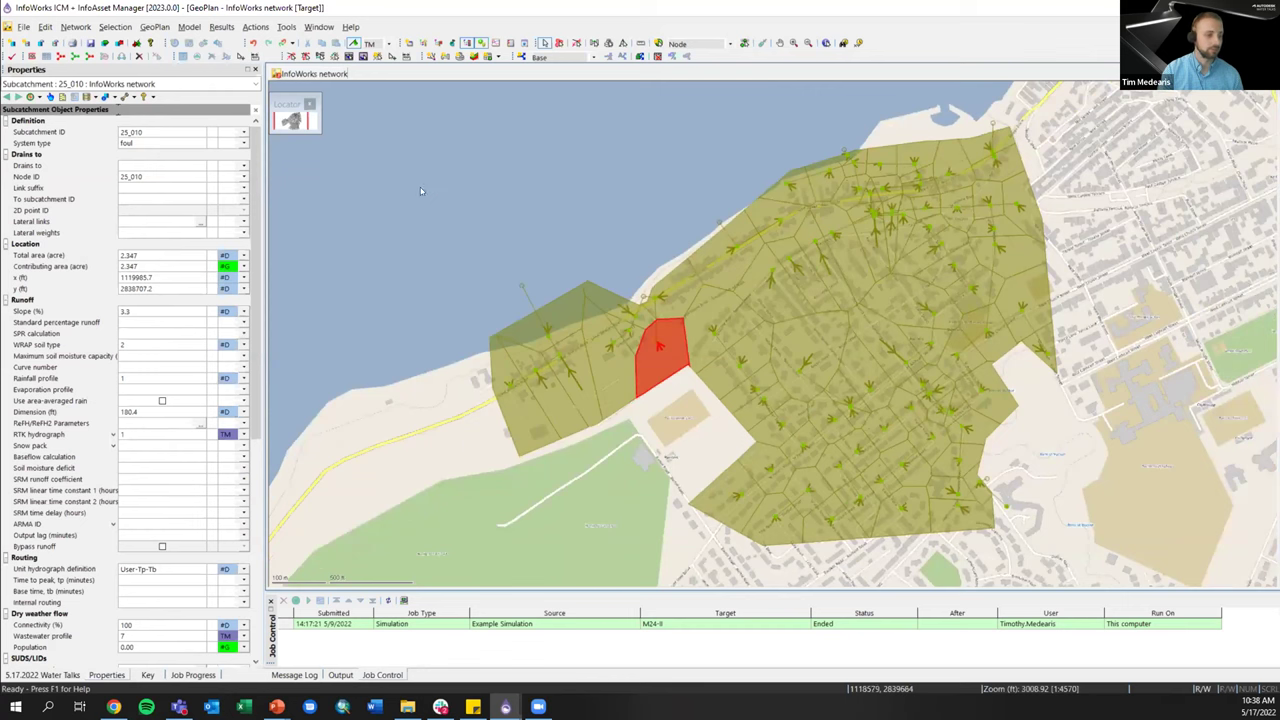
- Examine subcatchment 25_010's dry weather flow and inflow properties, and inspect its boundary and surrounding buildings on the map
scroll(128, 576, down, 2)
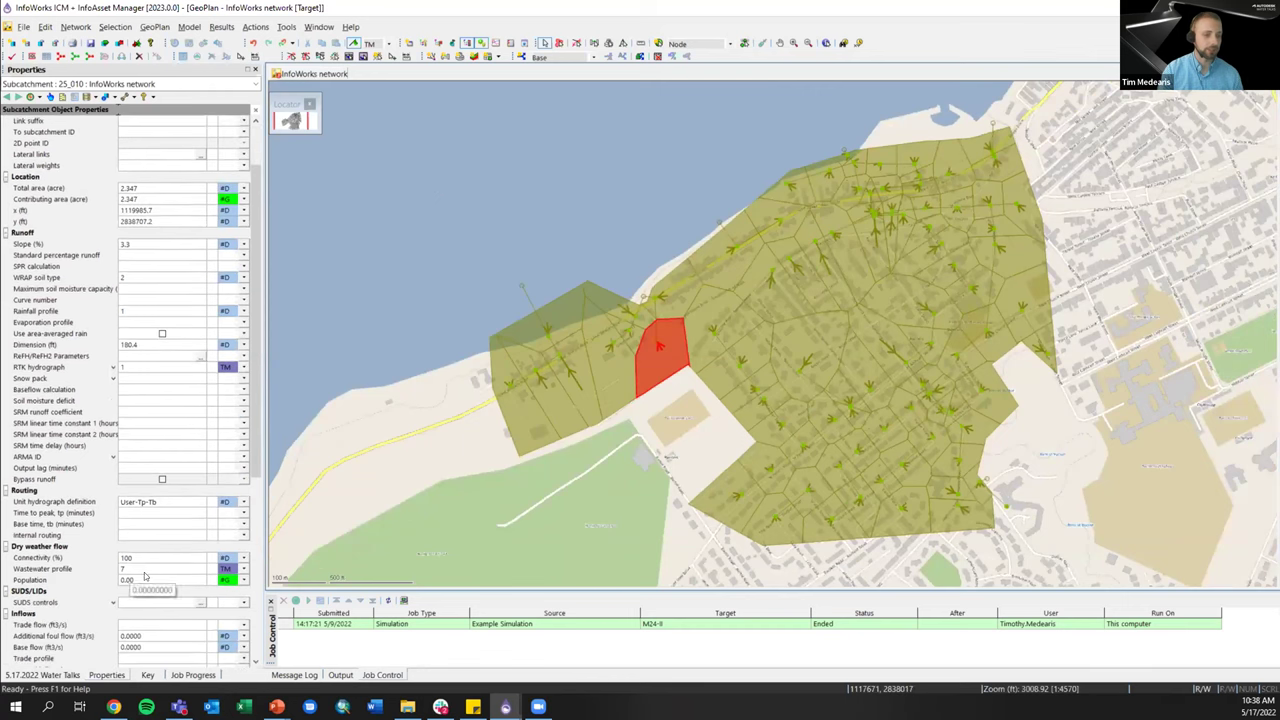
click(132, 581)
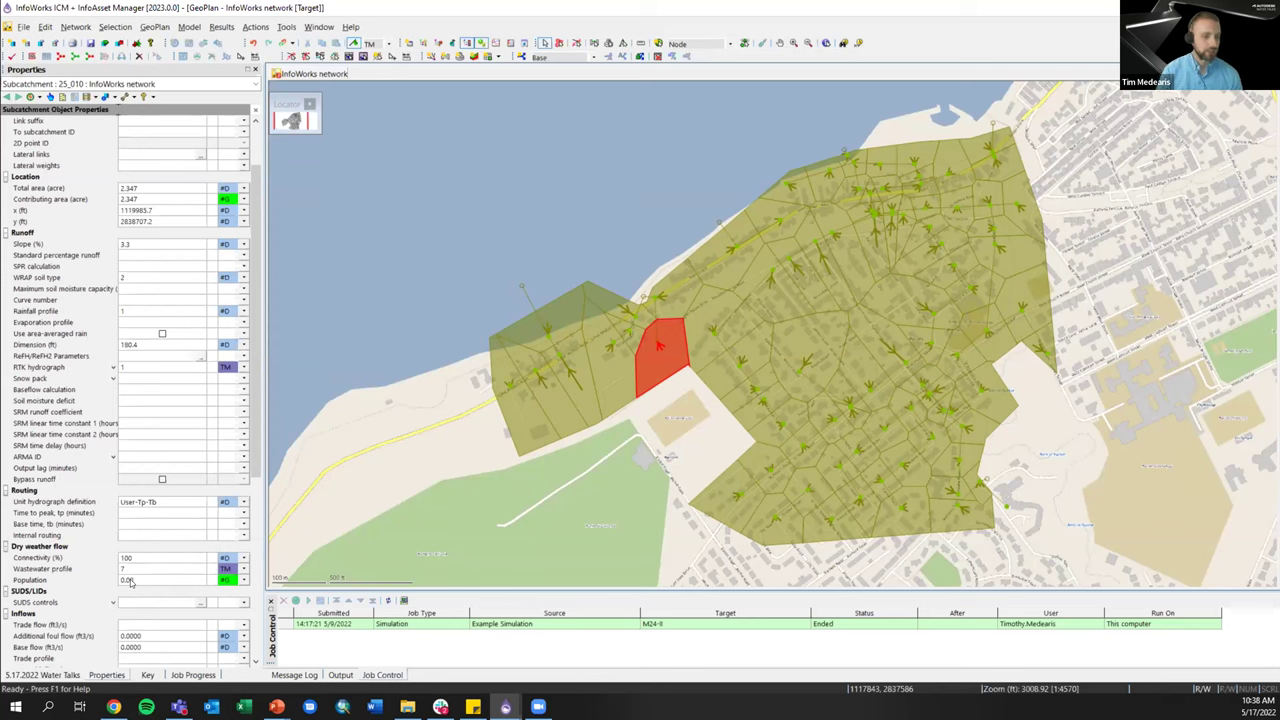
scroll(130, 581, down, 3)
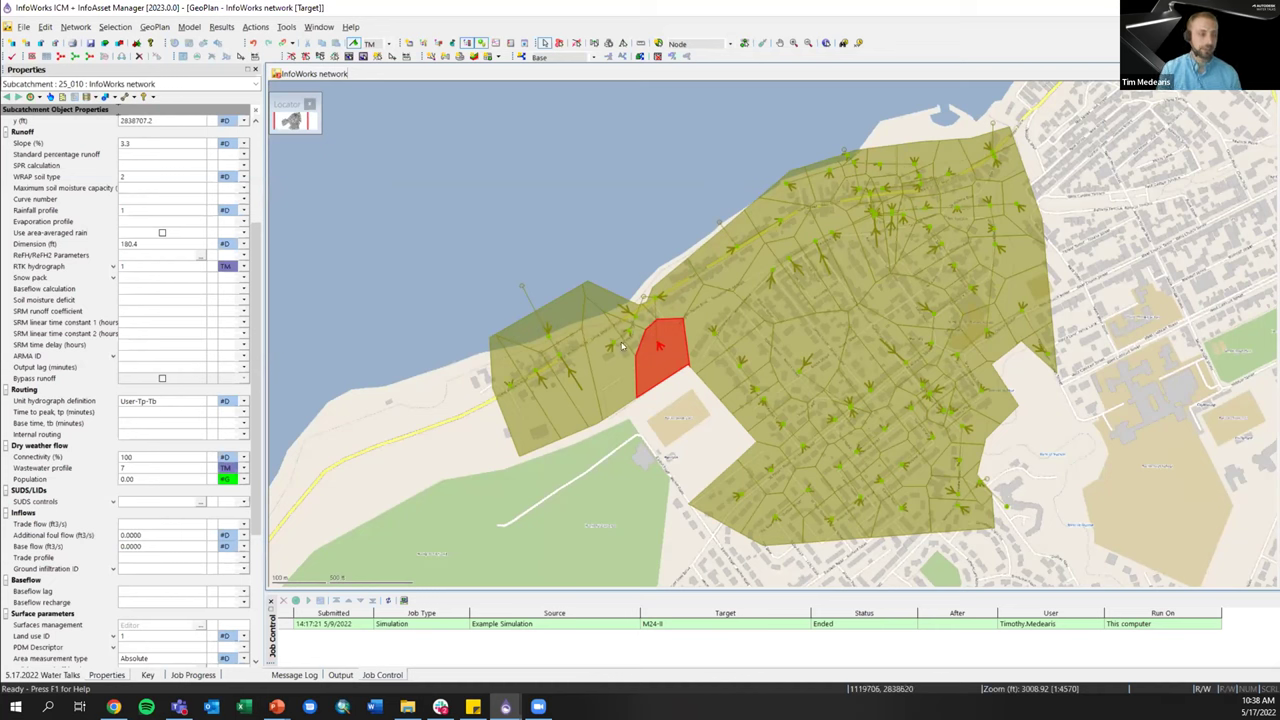
scroll(660, 350, up, 1)
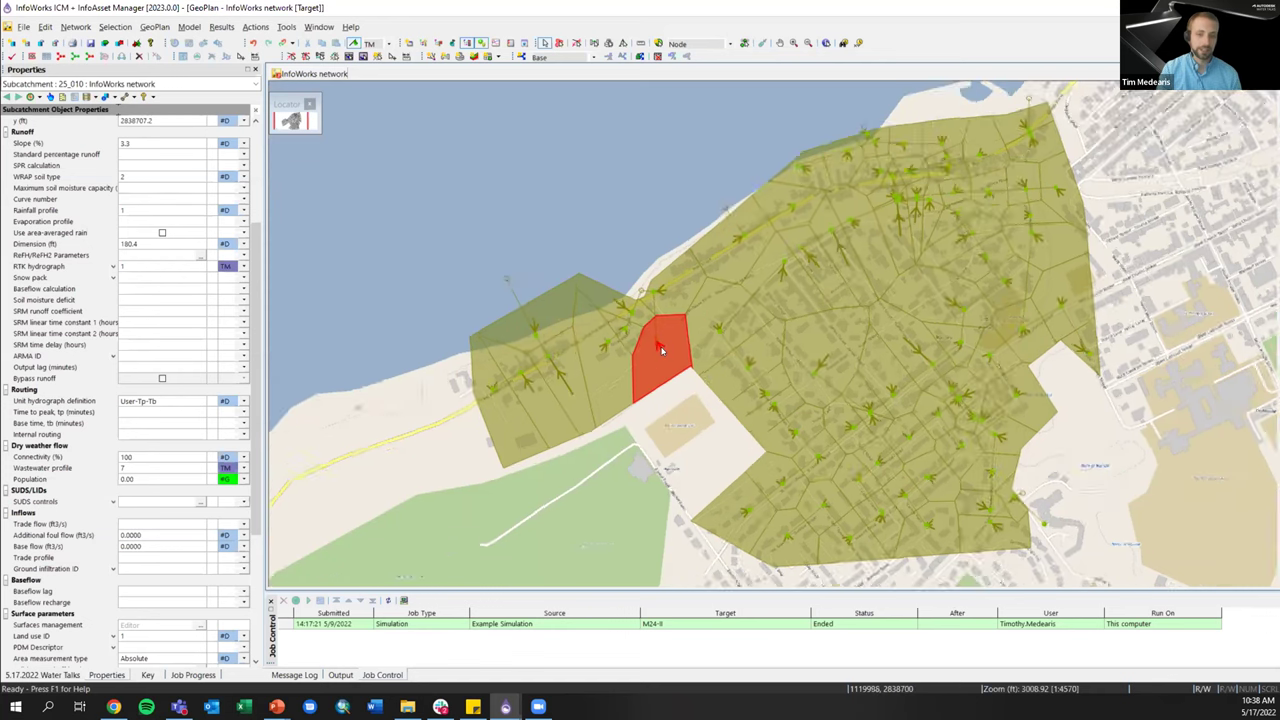
scroll(660, 350, up, 4)
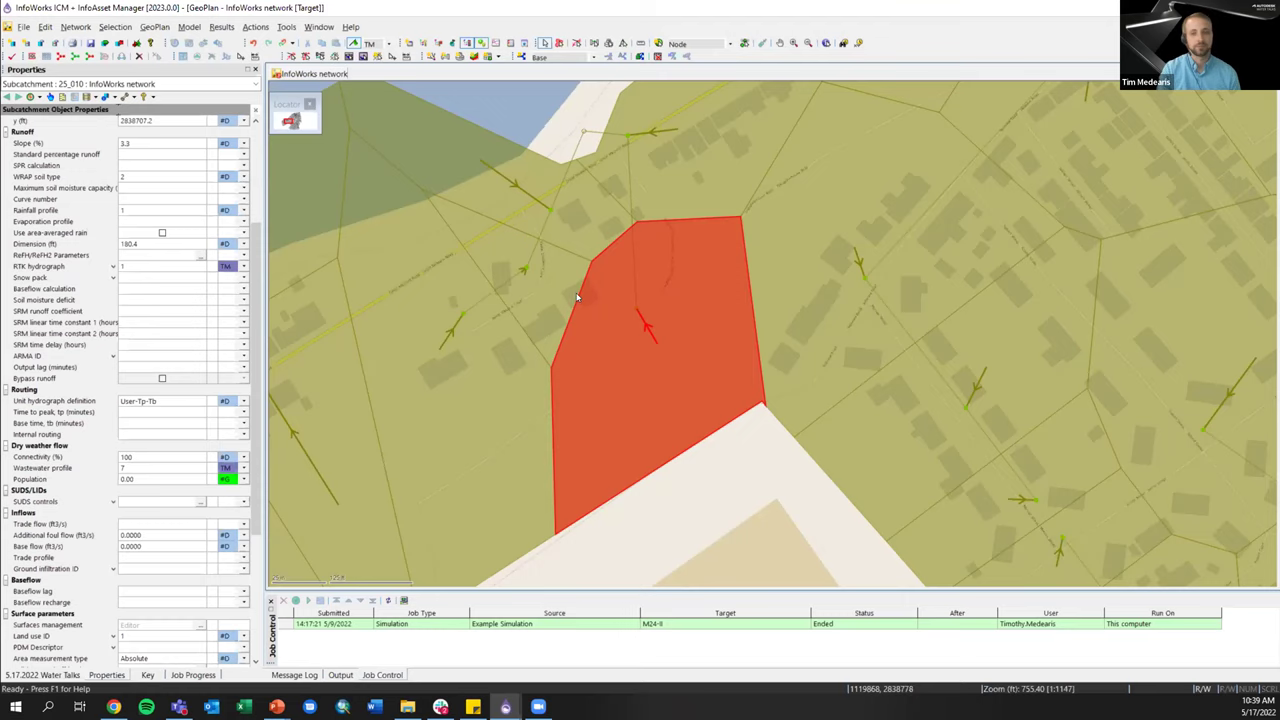
scroll(576, 297, down, 3)
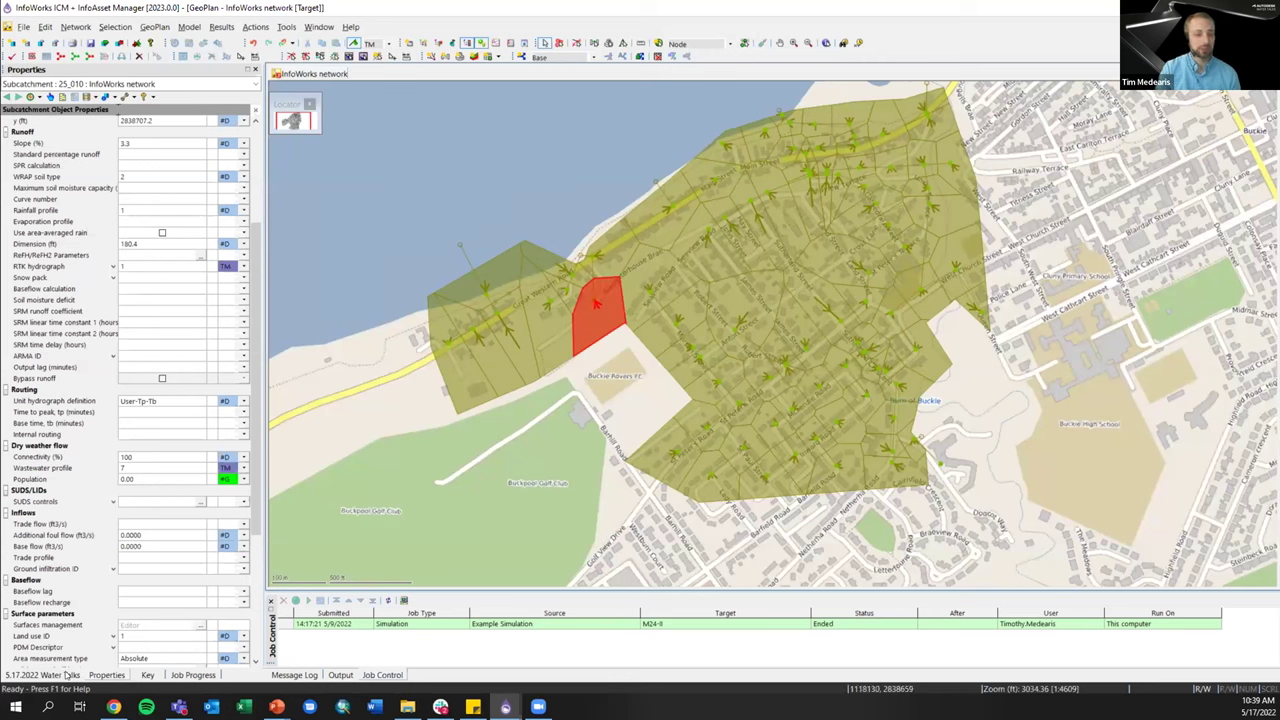
- Return to the model group tree and hide the OpenStreetMap WMS background layer in the GeoPlan
click(45, 675)
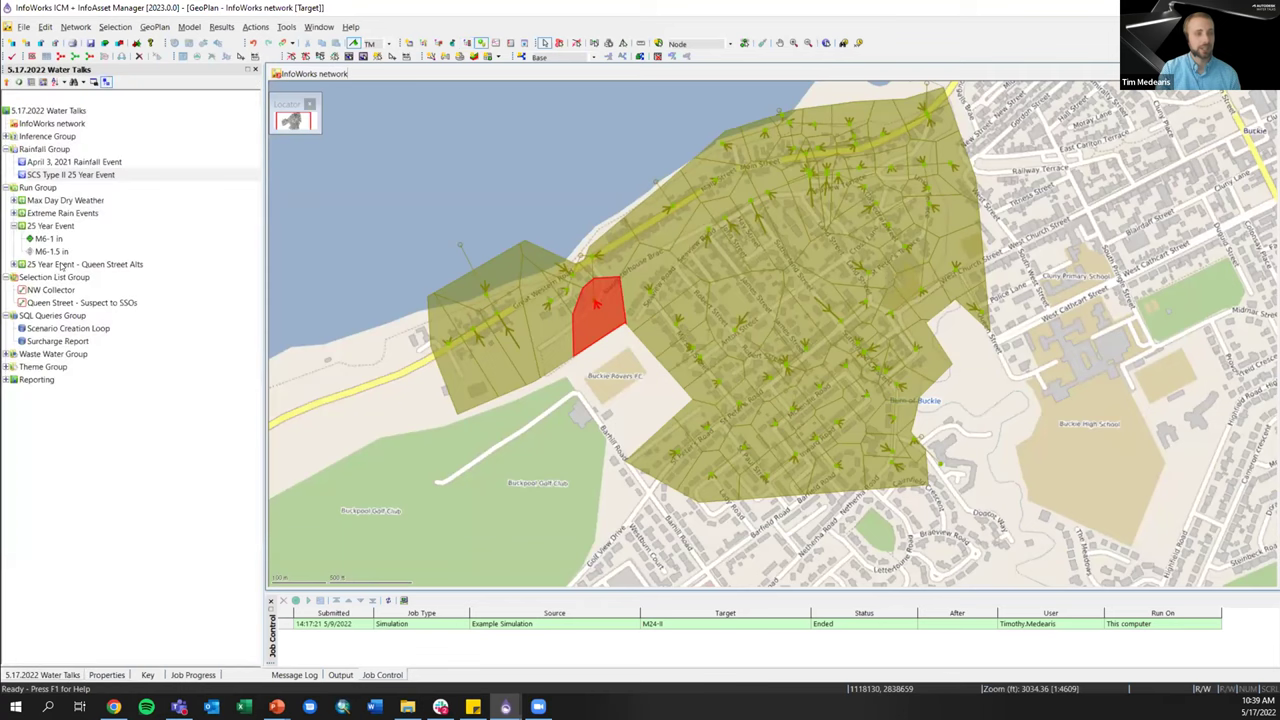
right_click(601, 113)
click(655, 139)
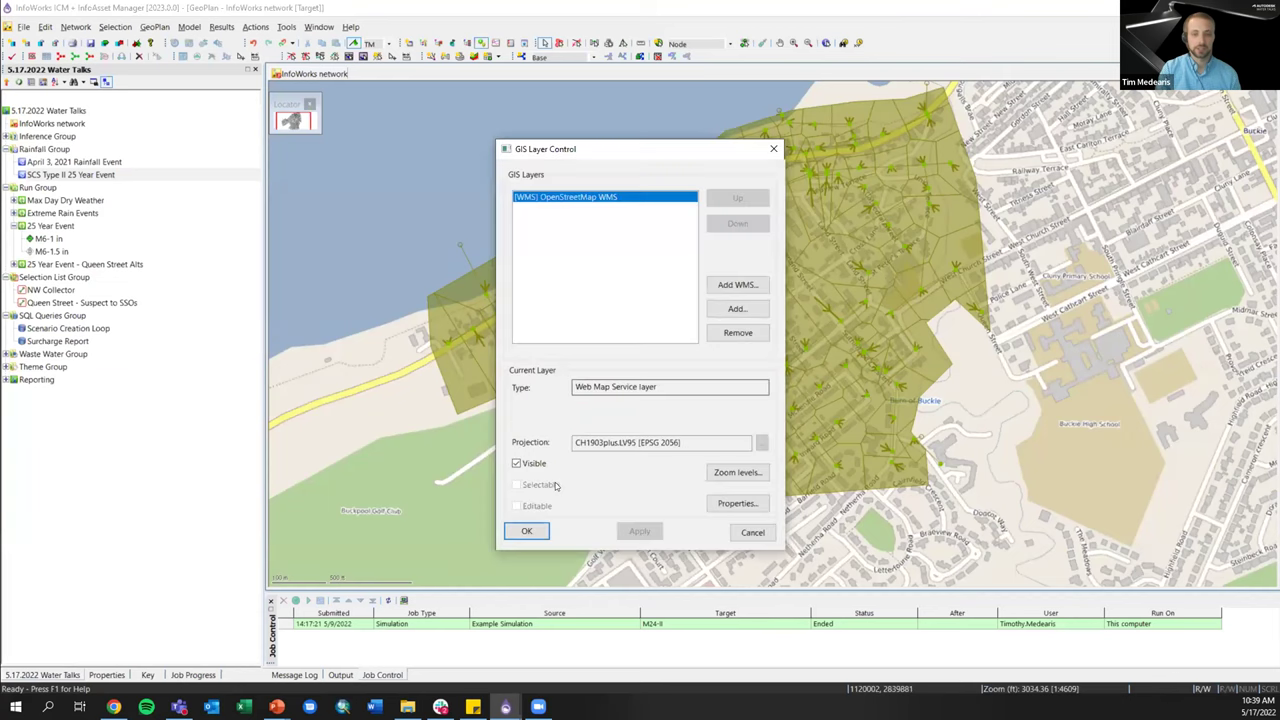
click(516, 463)
click(527, 530)
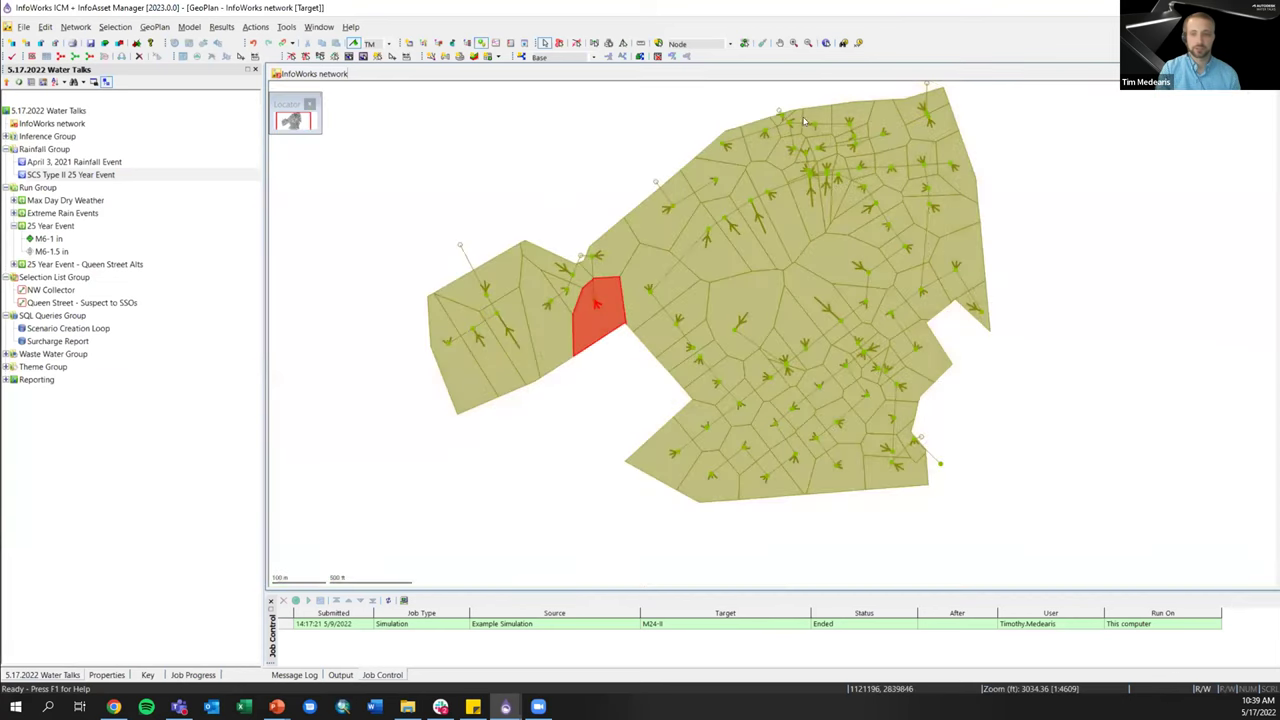
- Apply the Queen Street - Suspect to SSOs selection list to highlight its pipes in the GeoPlan
drag(994, 118, 902, 177)
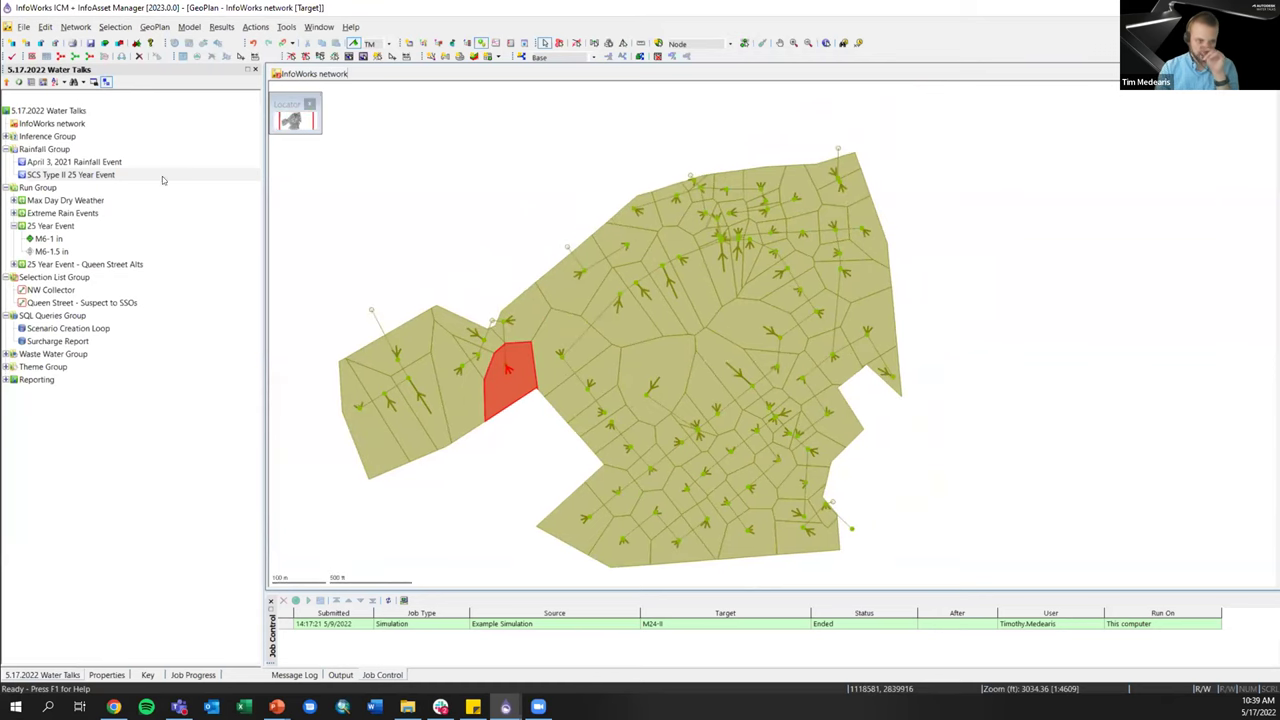
click(22, 356)
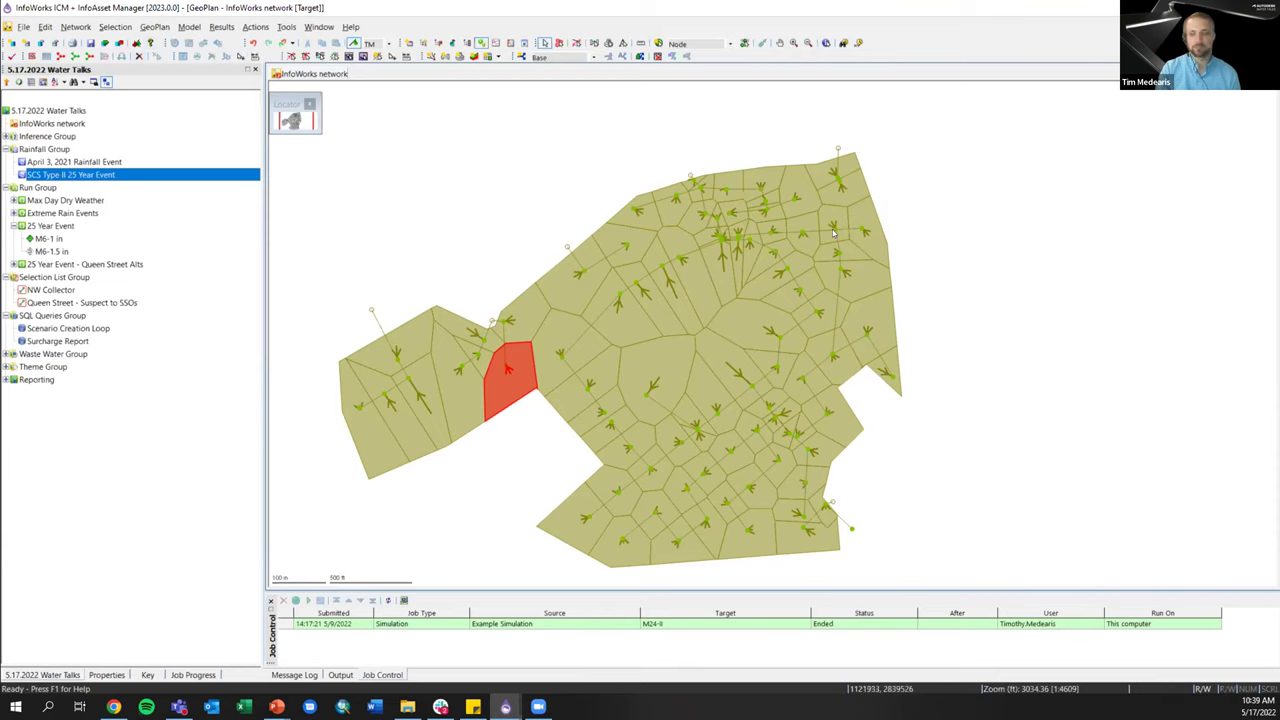
double_click(60, 303)
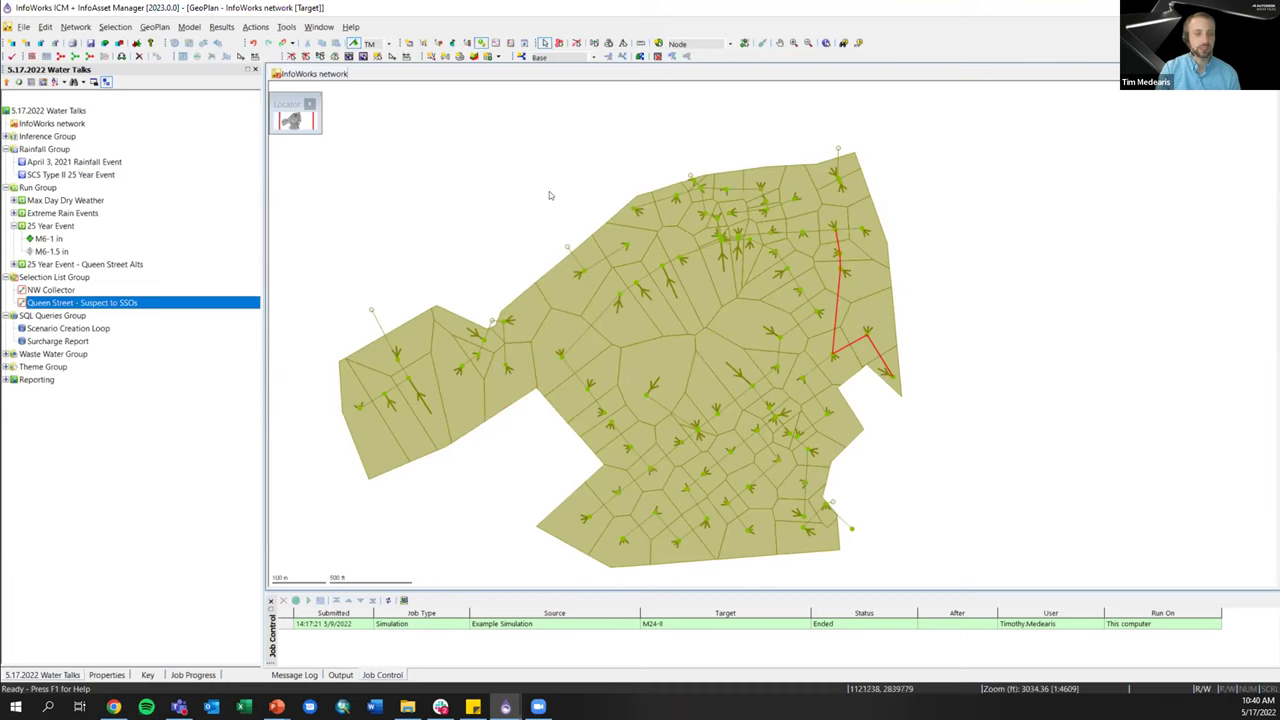
- Open the April 3, 2021 Rainfall Event, view its time-varying rainfall data, and close it
mouse_move(44, 167)
click(48, 163)
right_click(100, 163)
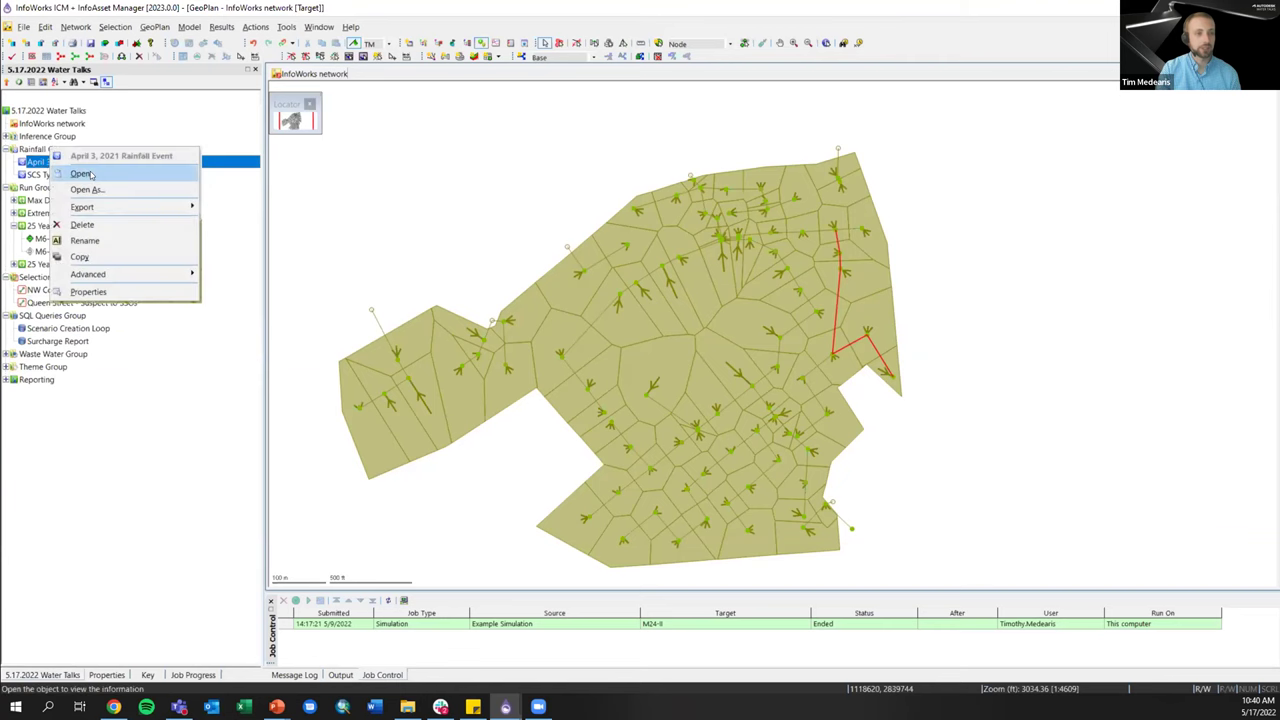
click(86, 170)
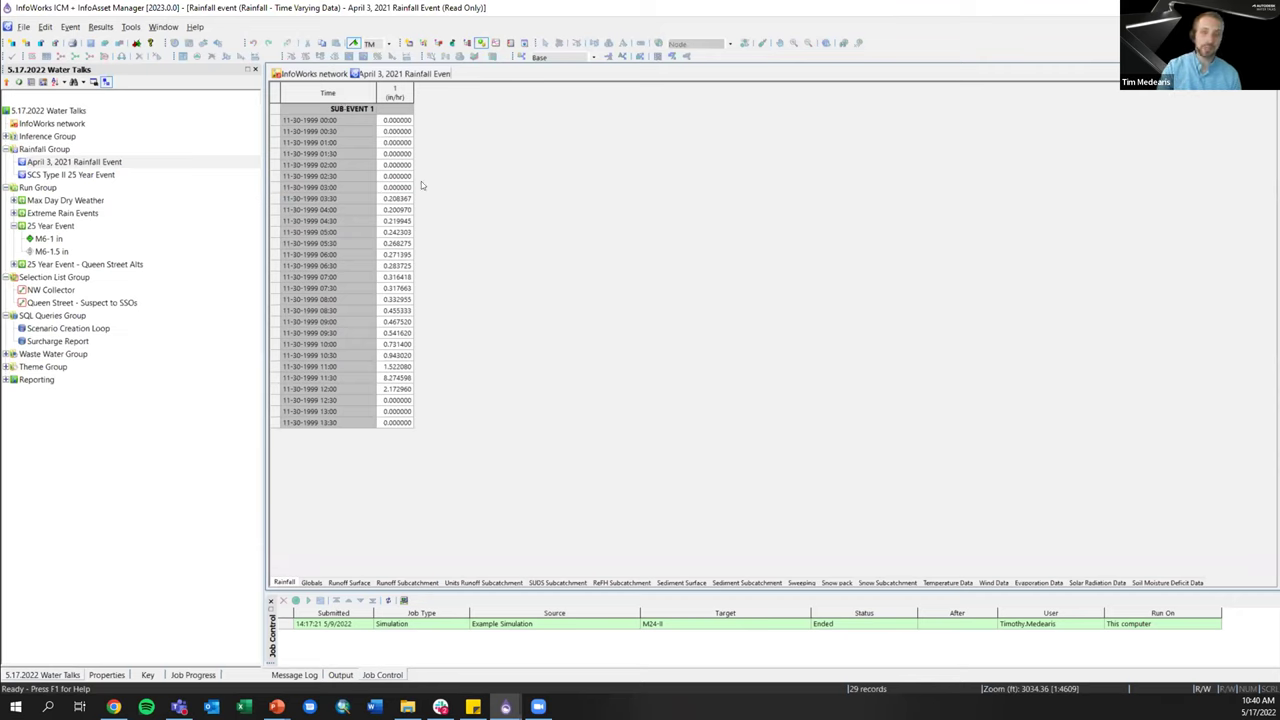
right_click(383, 74)
click(400, 80)
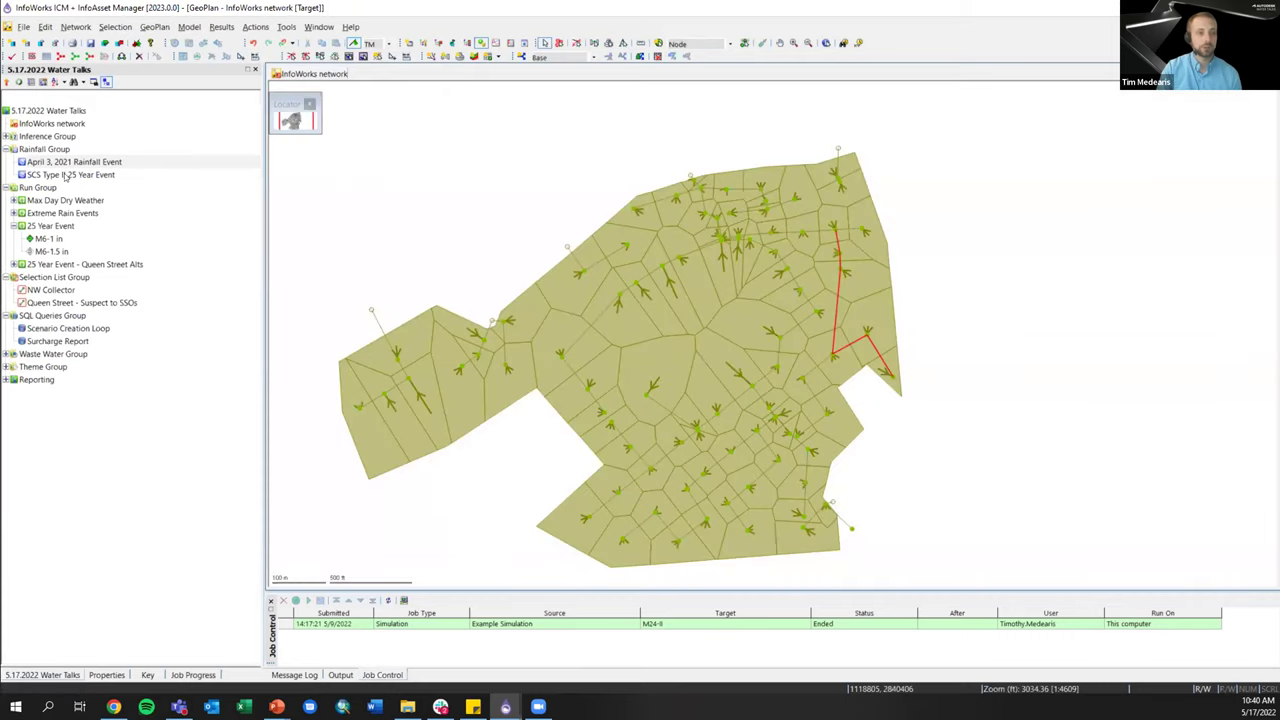
- Review the event generators for a new generated design rainfall in the Rainfall Group, highlight SCS/NRC Rainfall, and cancel the generator selection
right_click(56, 149)
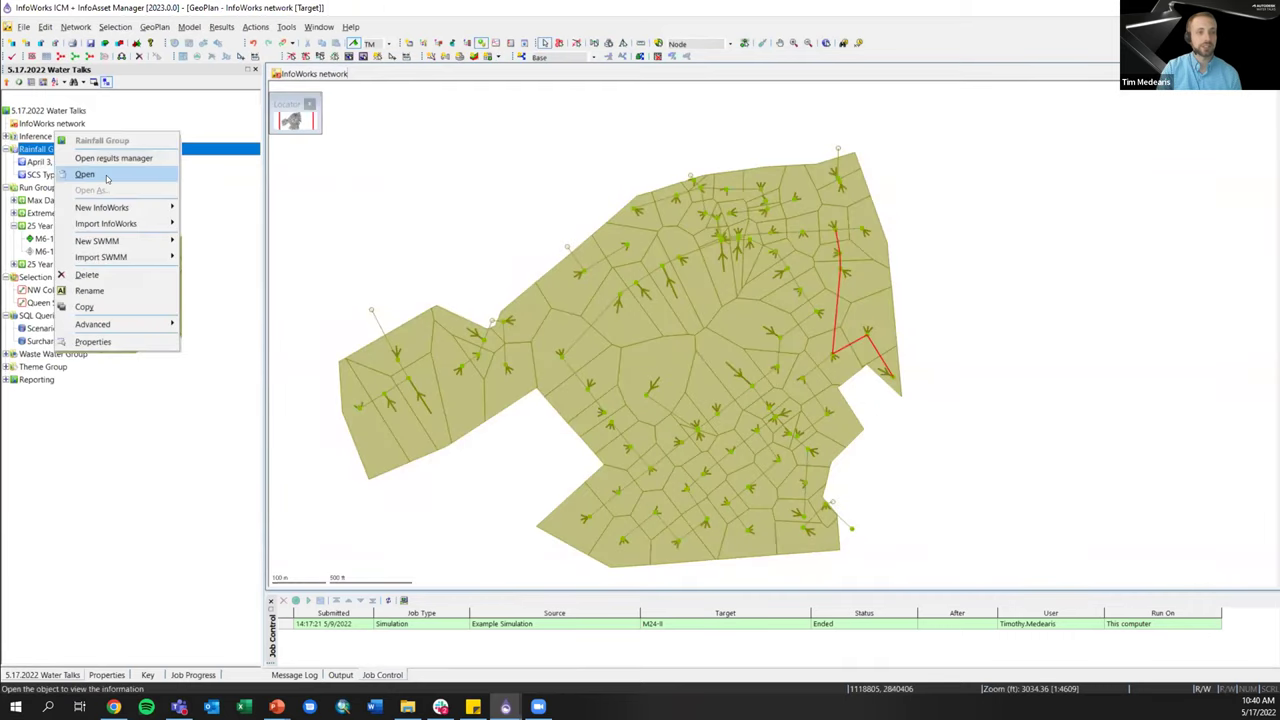
mouse_move(107, 210)
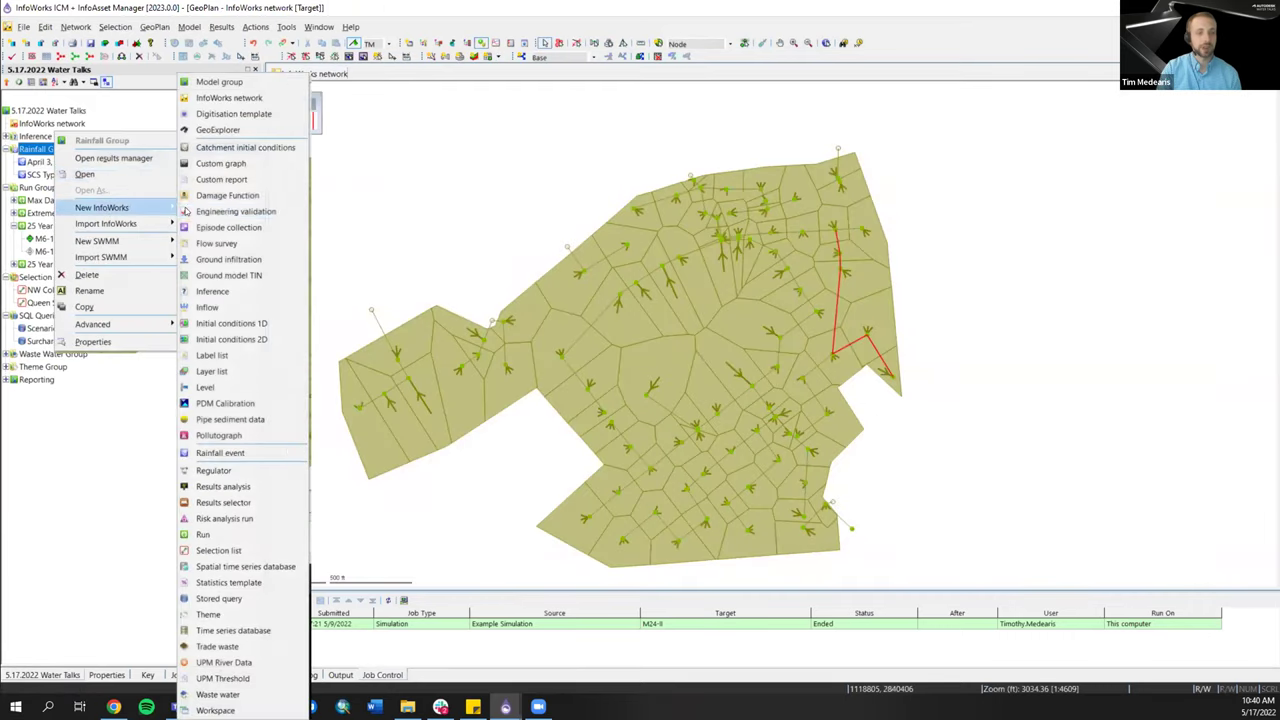
click(230, 425)
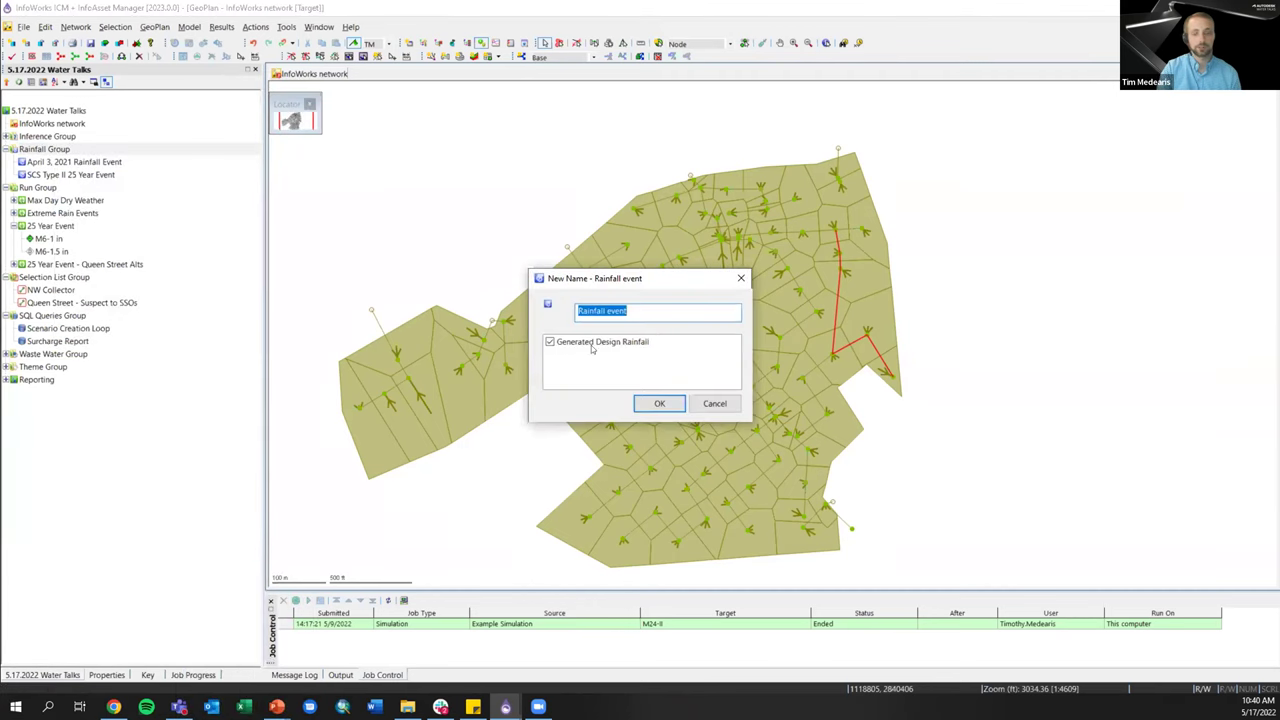
click(662, 403)
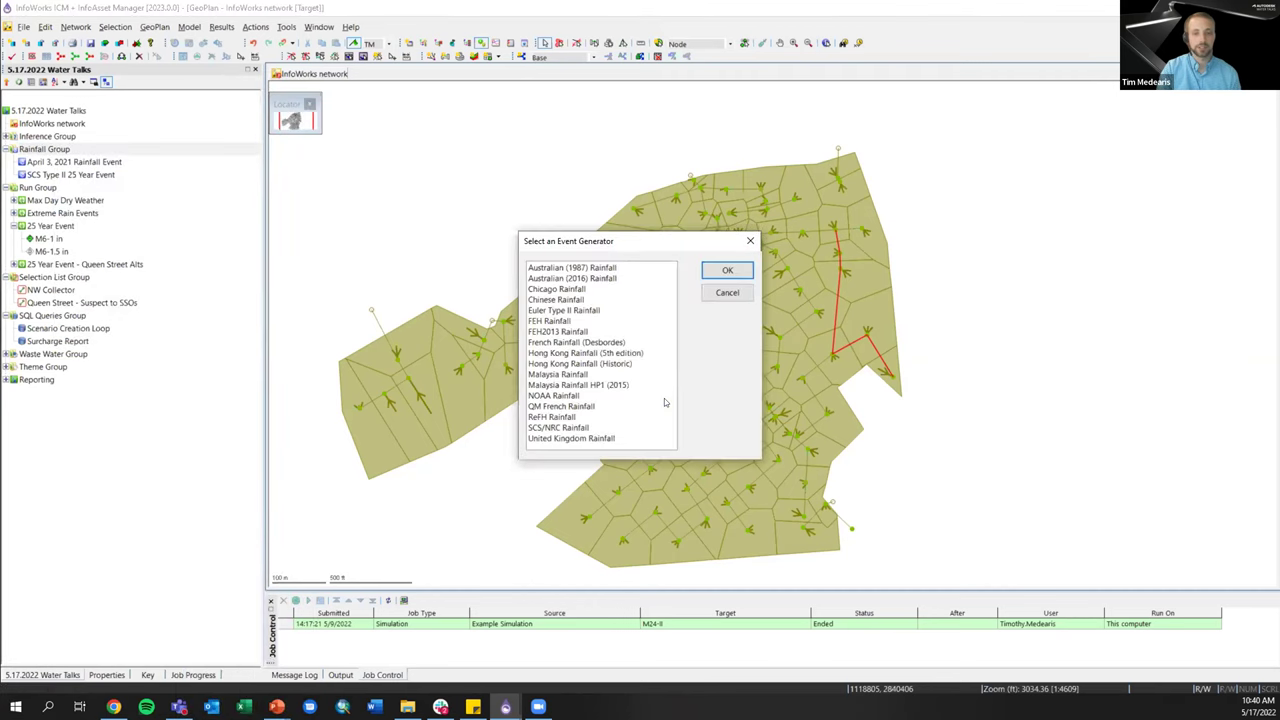
drag(563, 283, 556, 432)
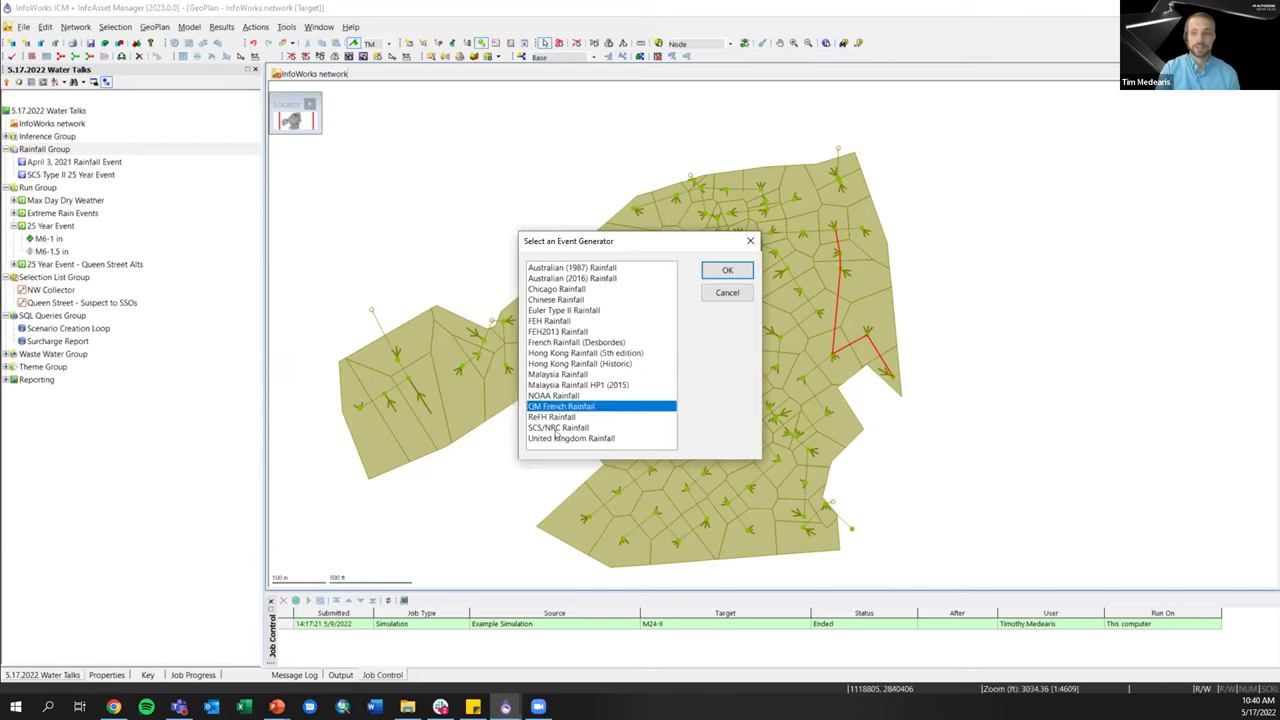
drag(560, 295, 565, 268)
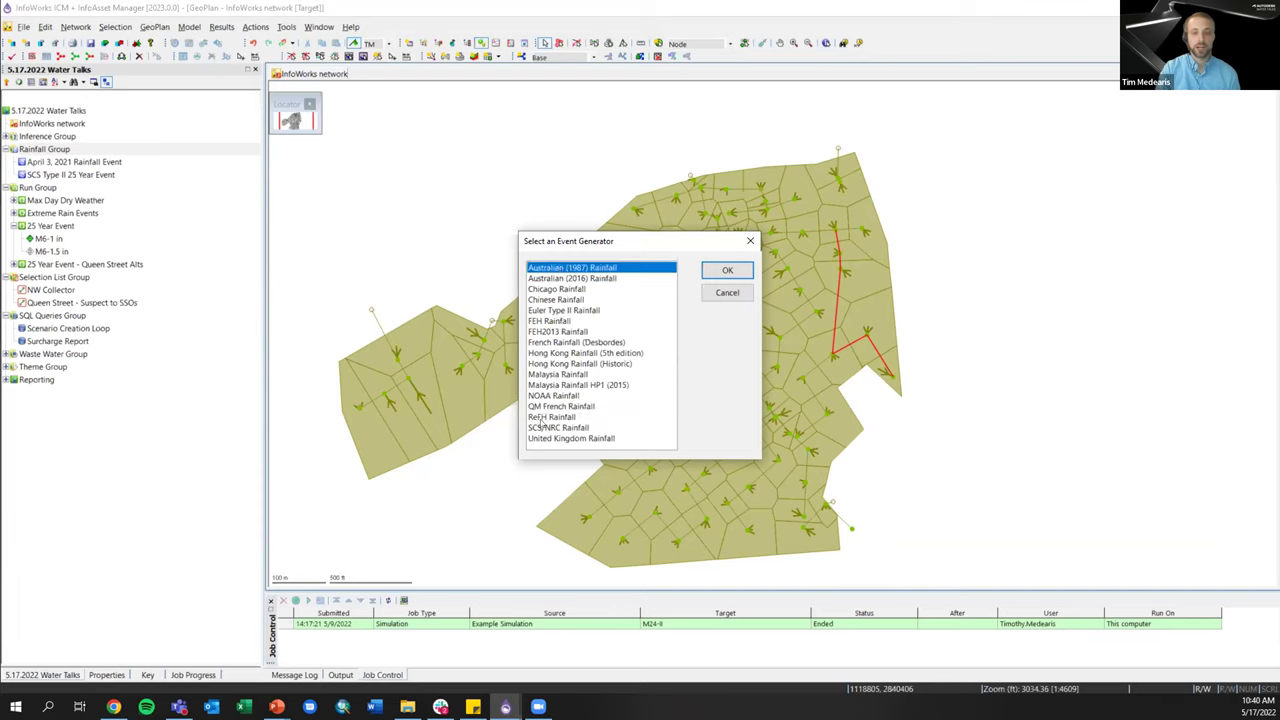
click(597, 427)
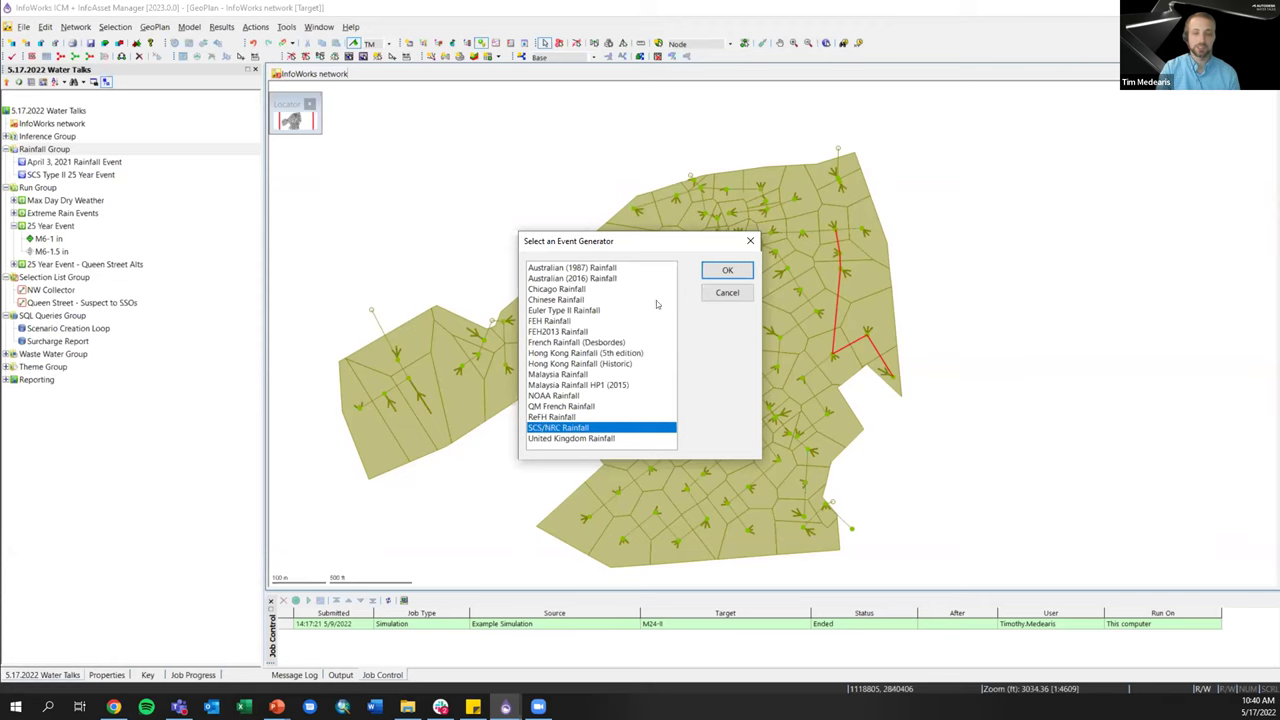
click(722, 292)
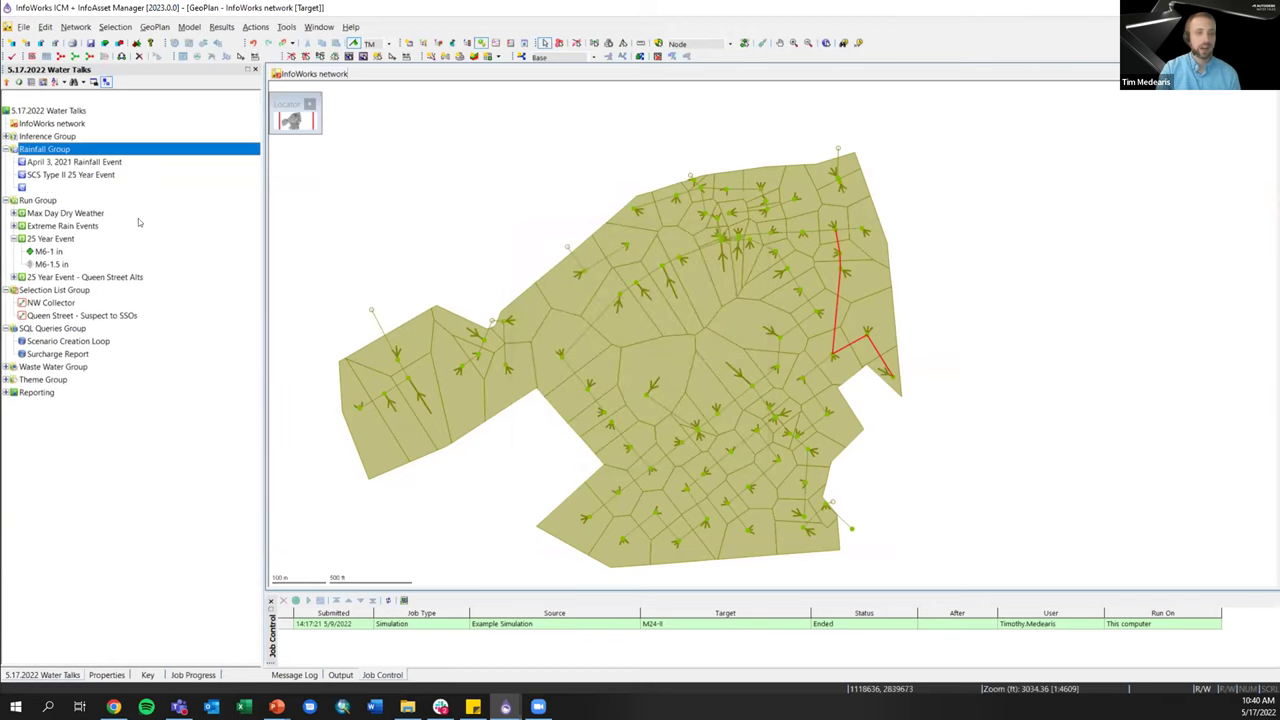
- Open the SCS Type II 25 Year Event and examine its rain generator parameters, including storm duration and intensity pattern
right_click(43, 175)
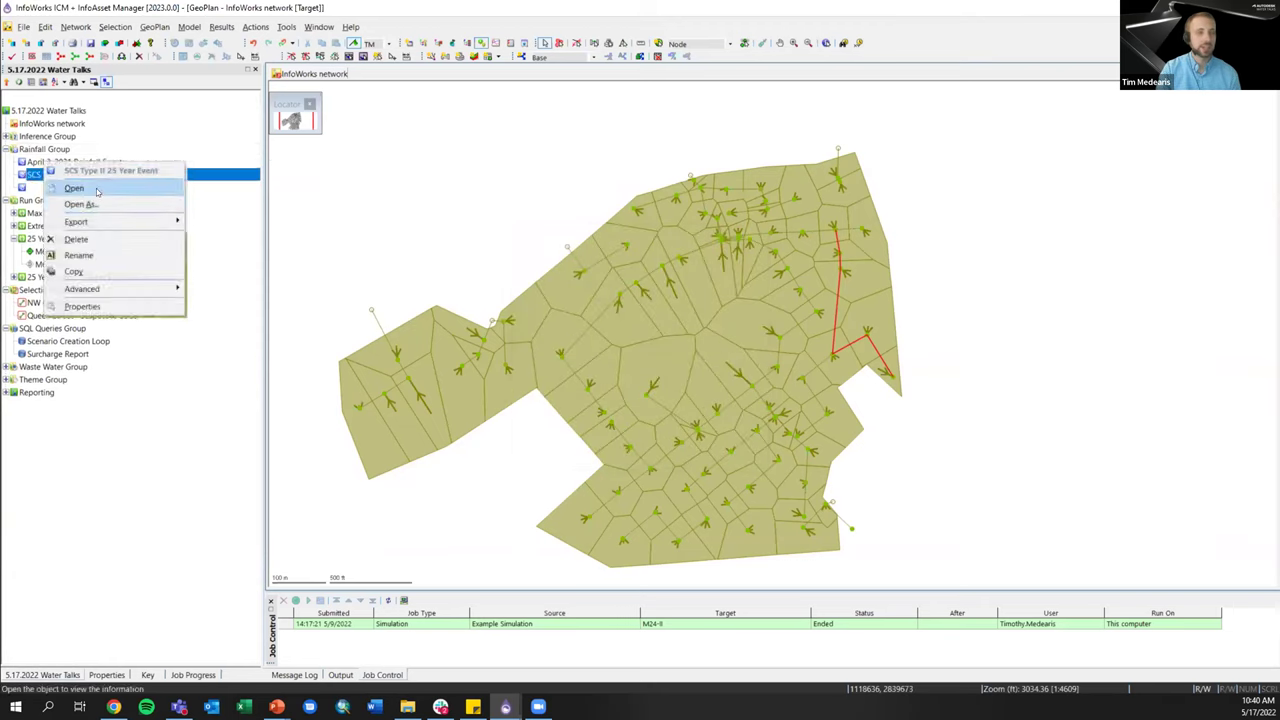
click(75, 188)
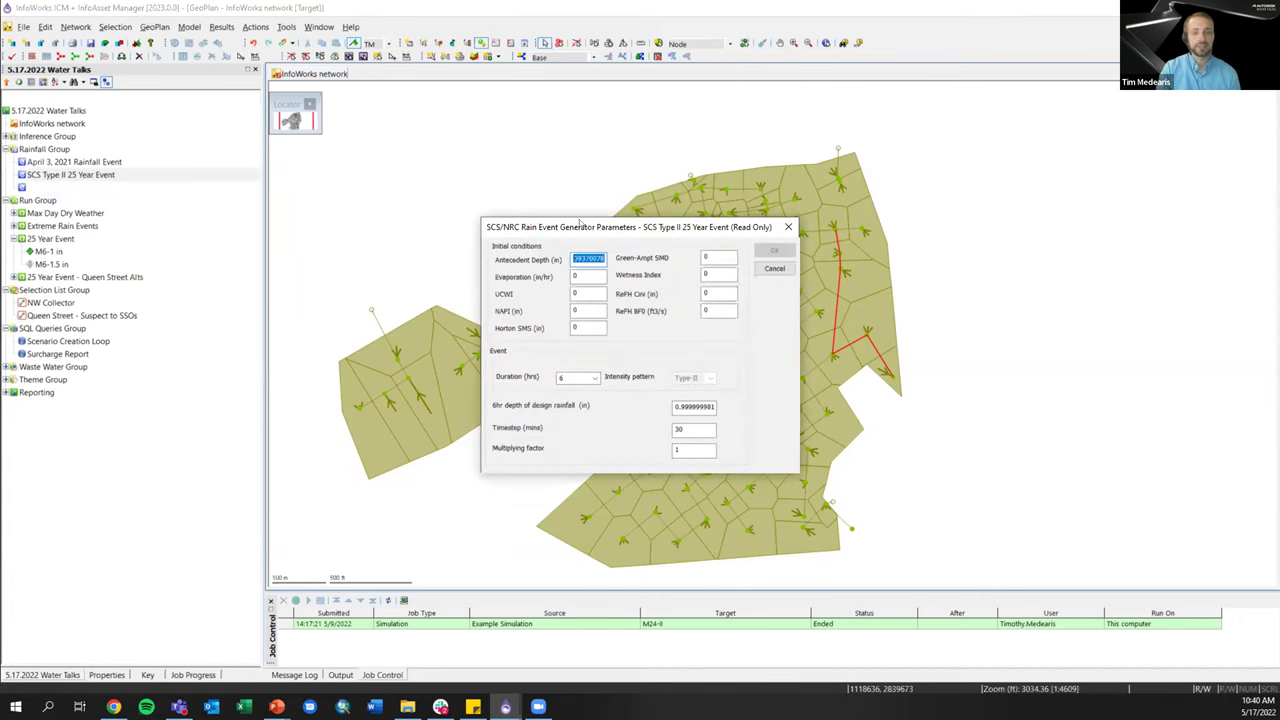
drag(580, 222, 578, 121)
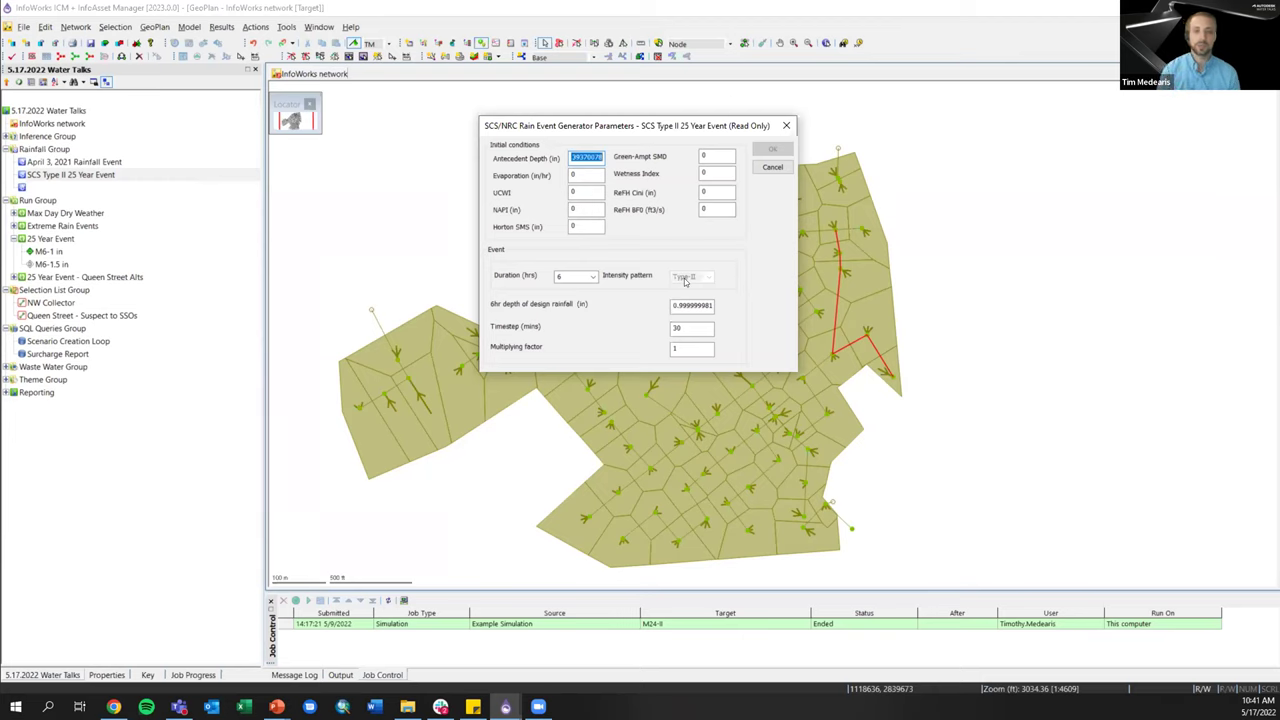
click(737, 125)
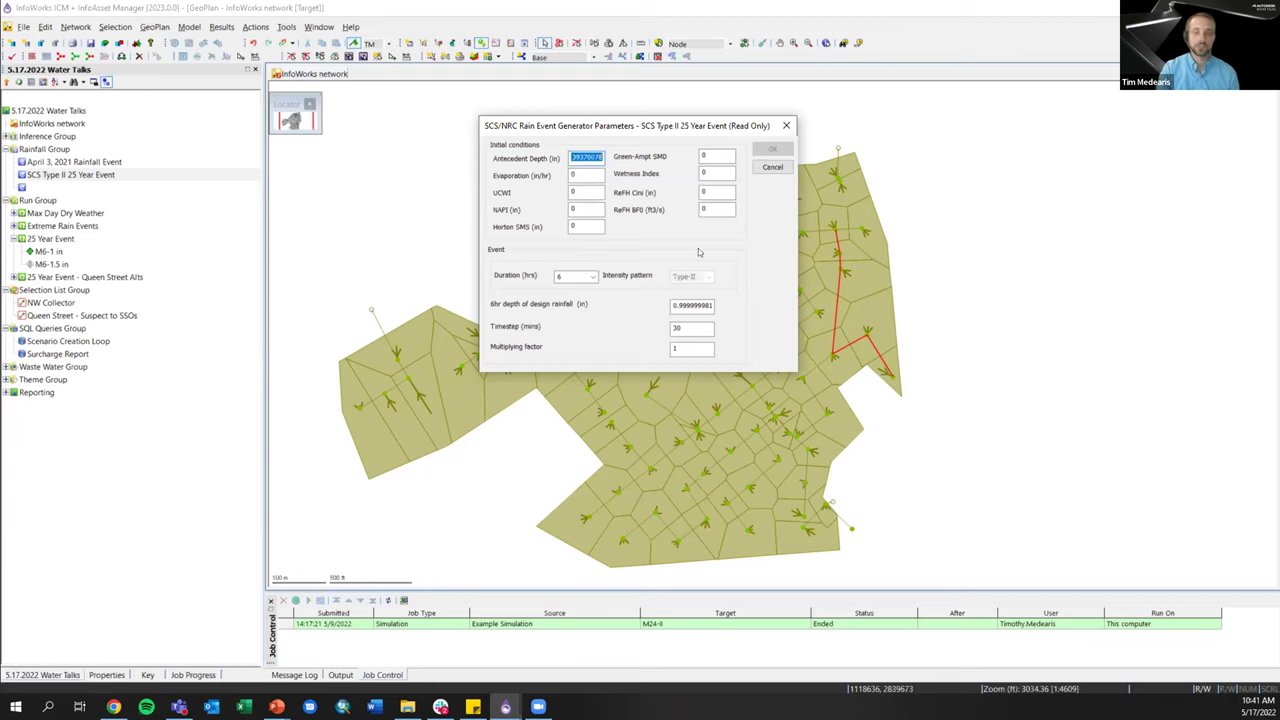
click(591, 279)
click(593, 276)
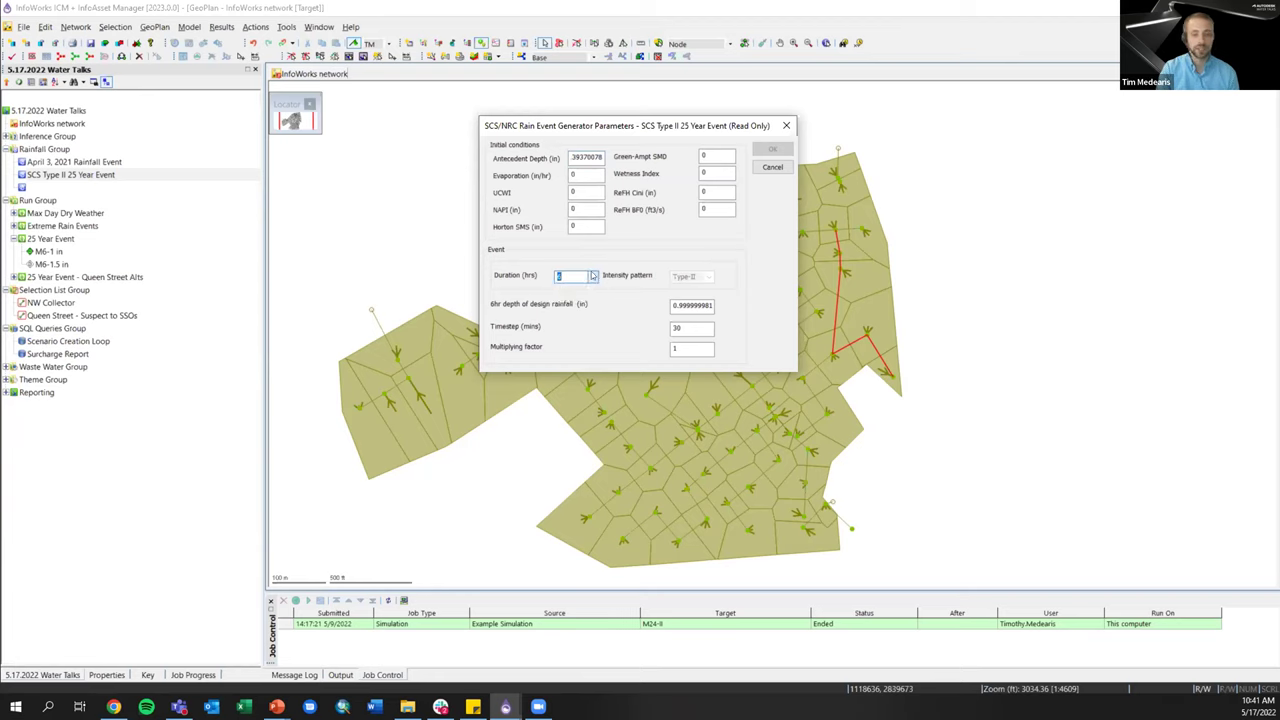
click(593, 276)
click(593, 276)
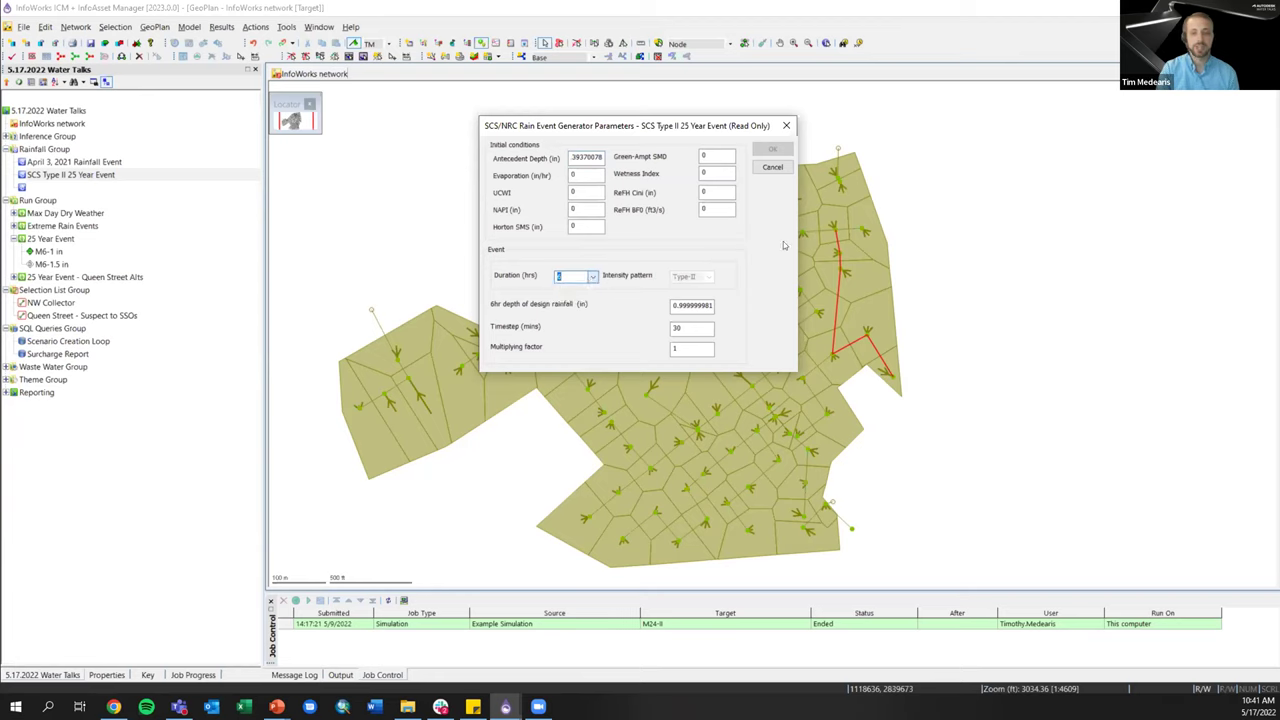
- Inspect the 6hr depth of design rainfall and cancel out of the rain event generator parameters
click(708, 306)
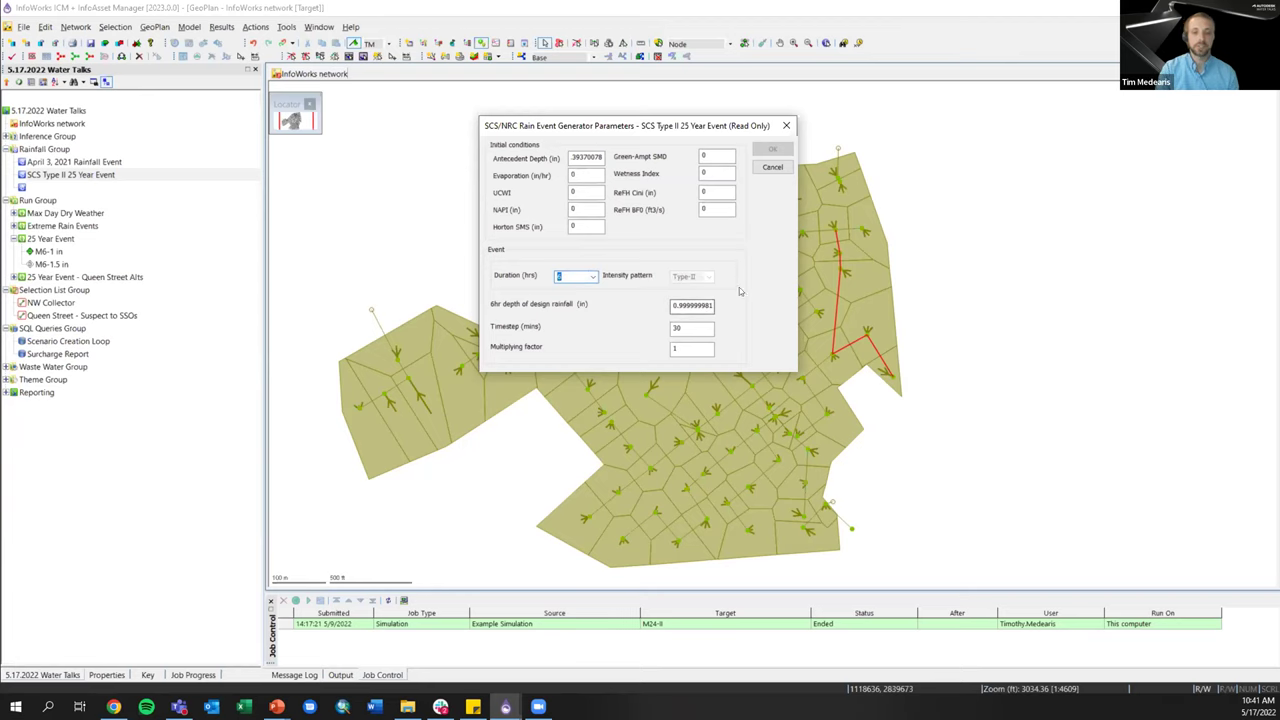
click(669, 302)
drag(671, 304, 730, 304)
click(702, 300)
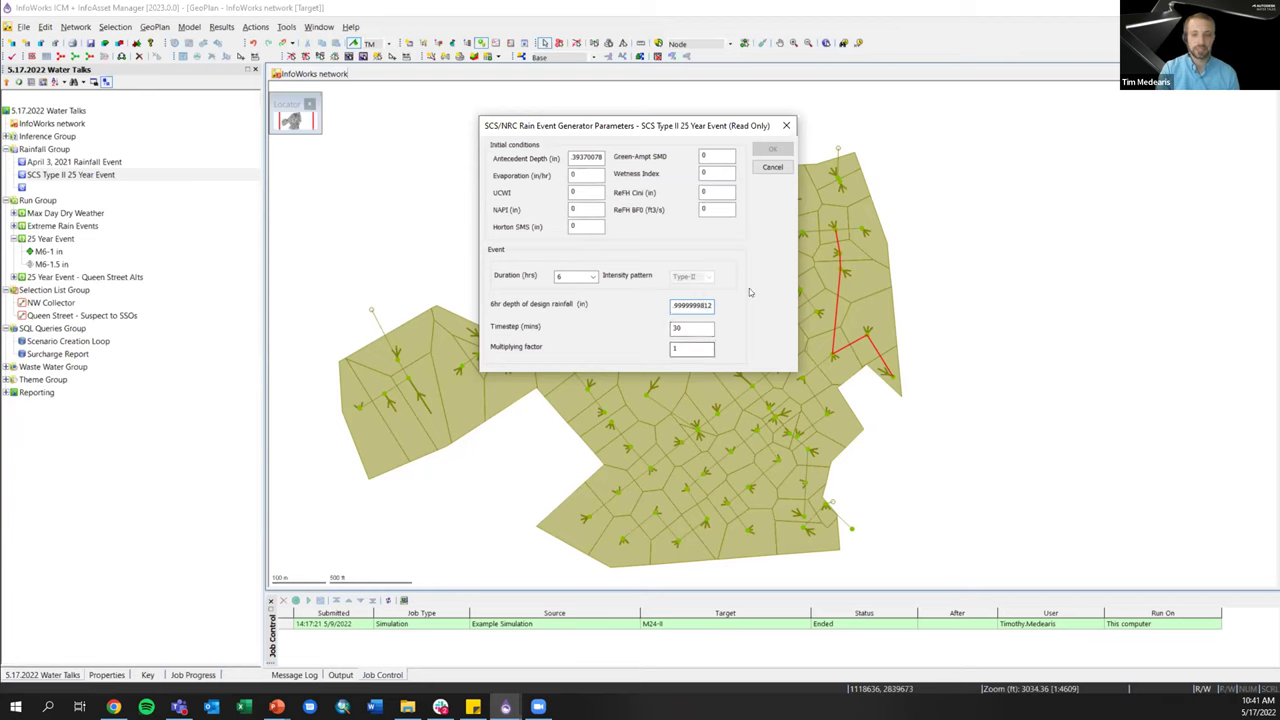
click(772, 166)
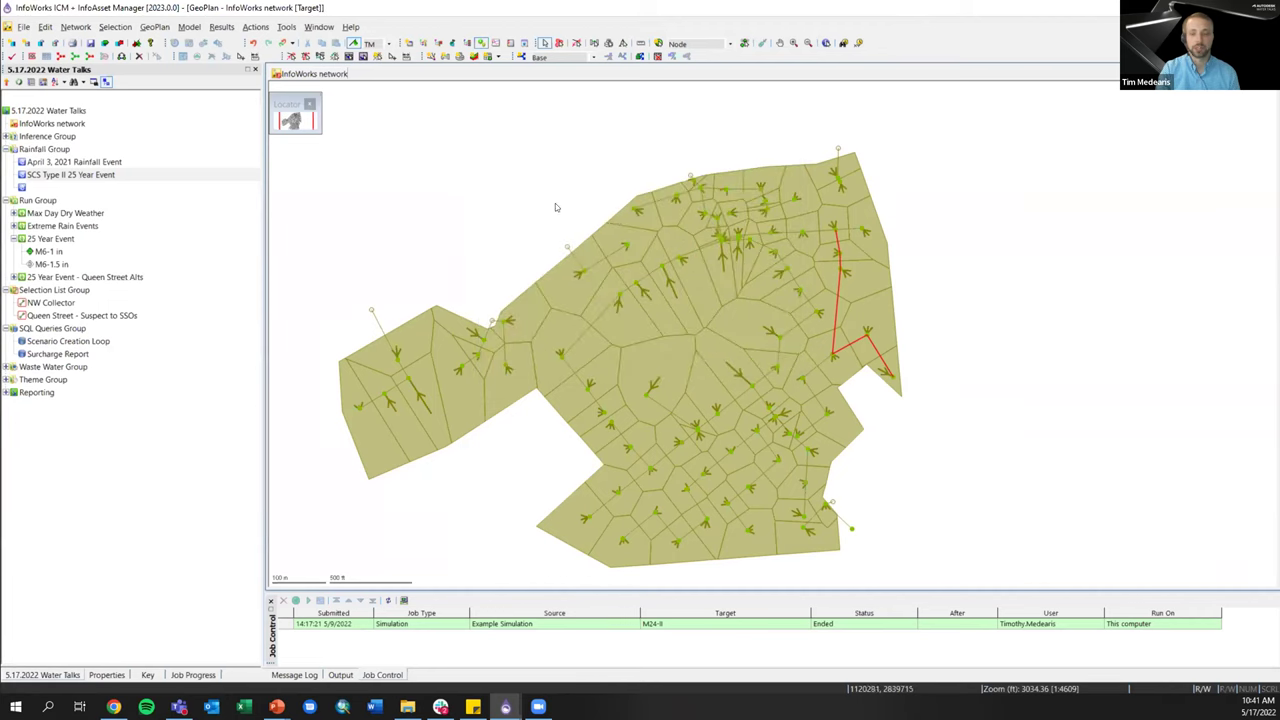
- Delete the unnamed rainfall event from the Rainfall Group
click(28, 187)
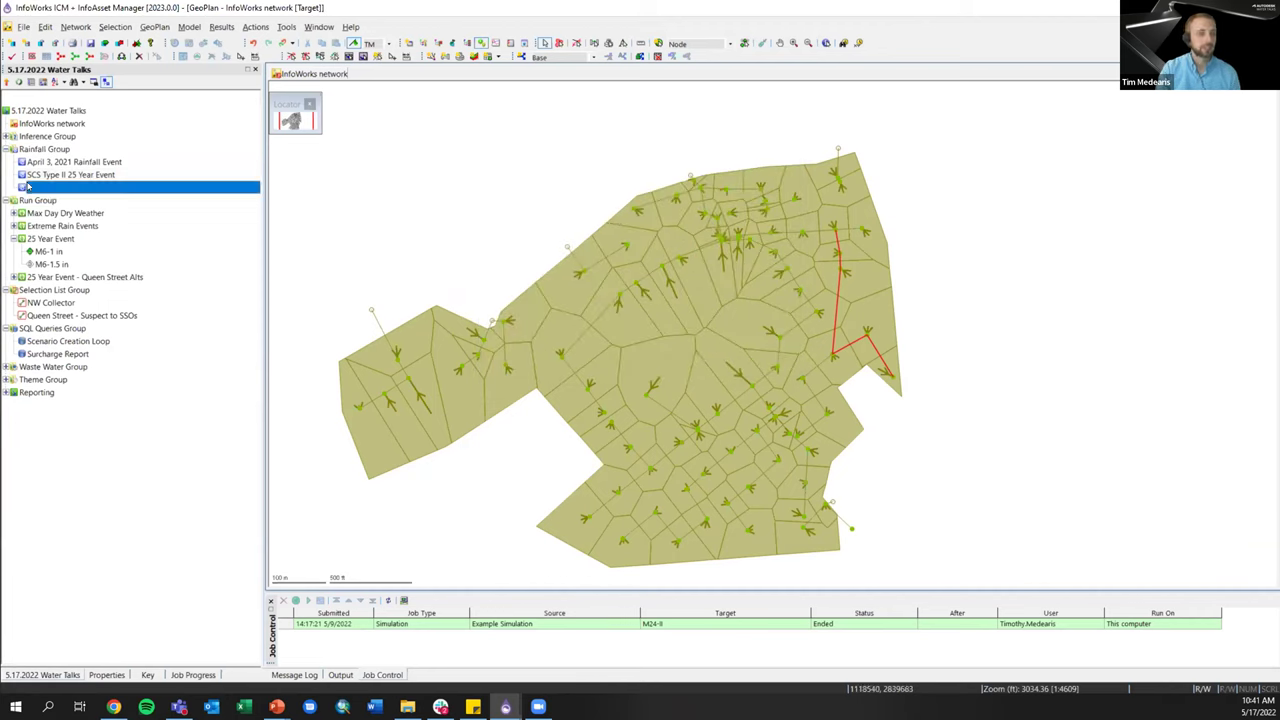
right_click(28, 187)
click(63, 245)
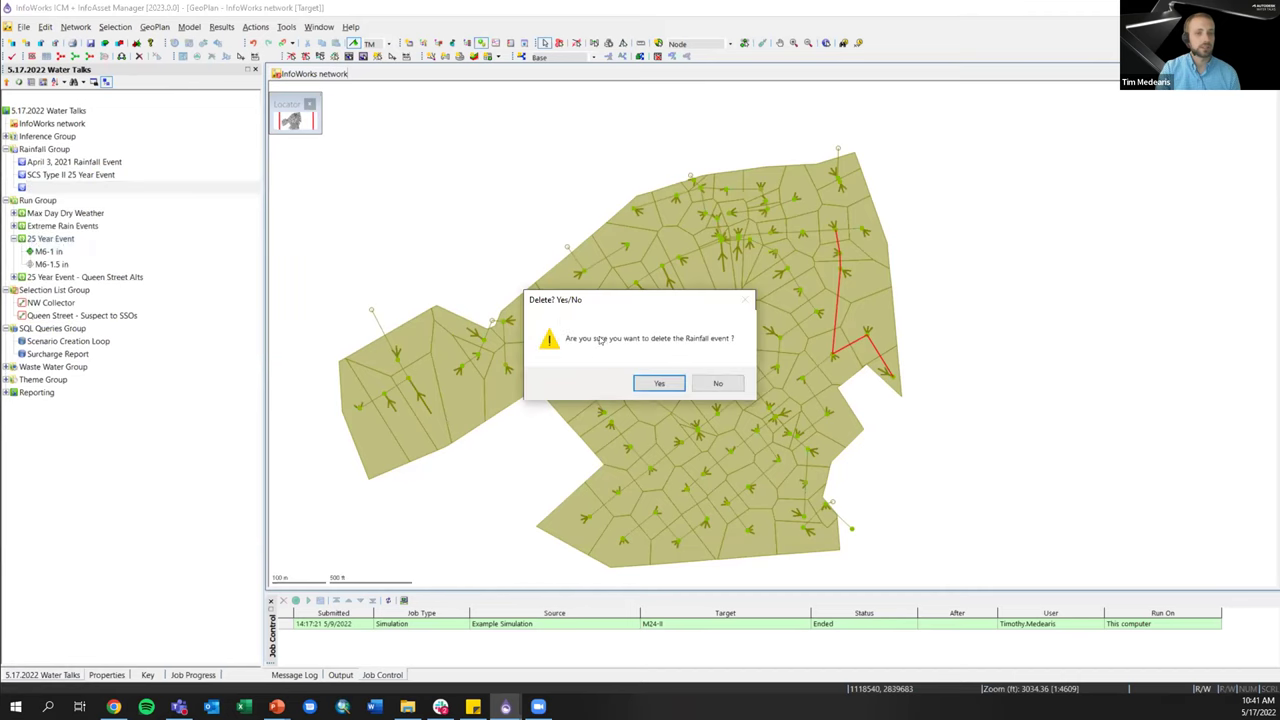
click(658, 383)
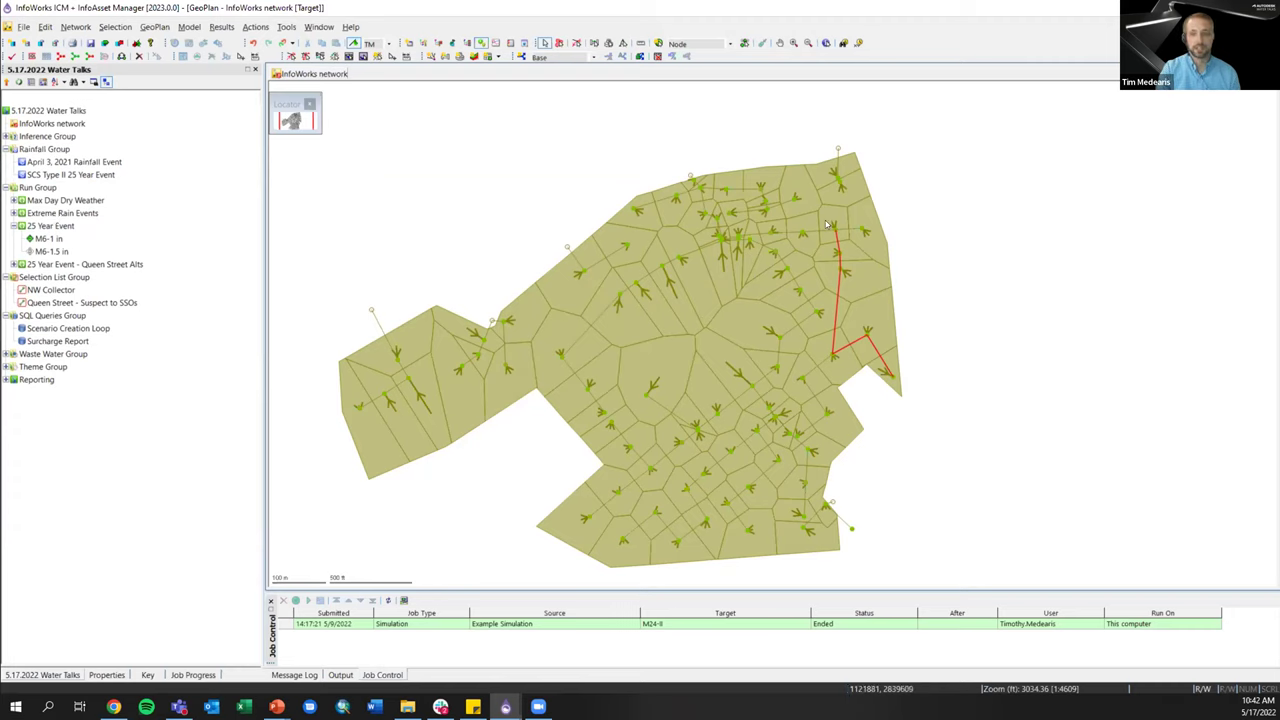
- Expand the Waste Water Group and open the M6-1 in simulation results of the 25 Year Event run
click(7, 354)
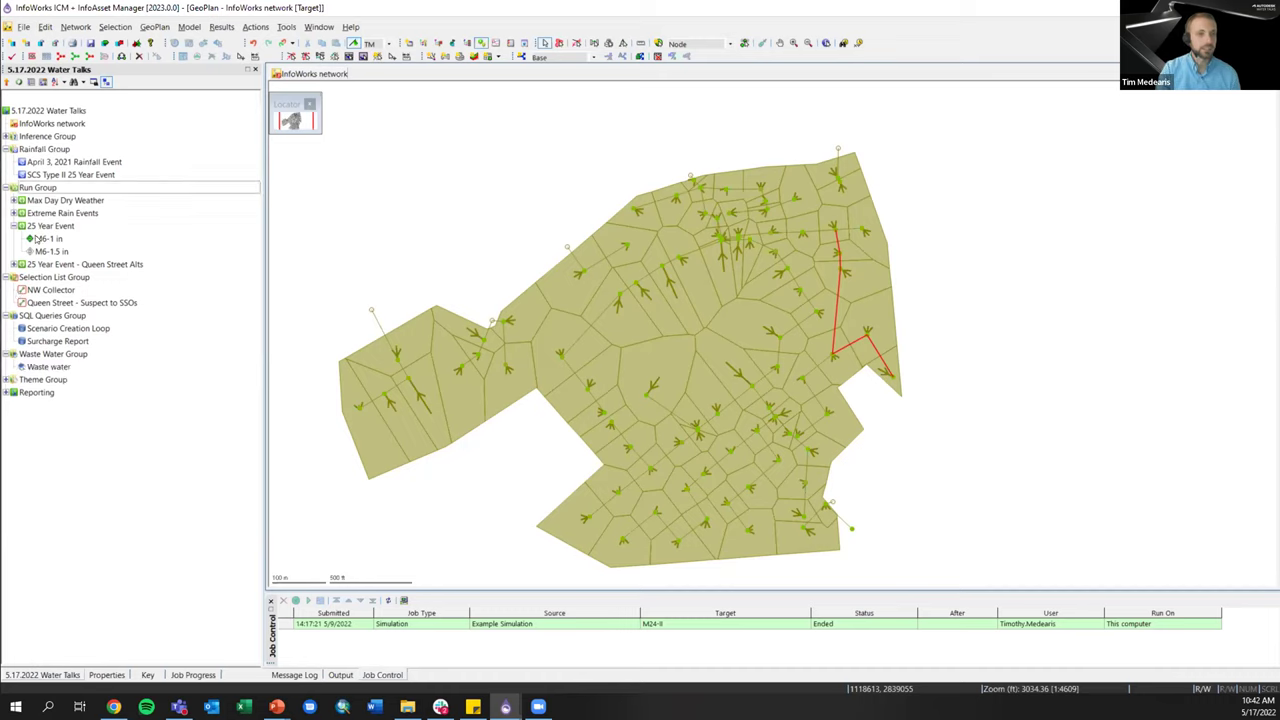
click(36, 238)
double_click(75, 237)
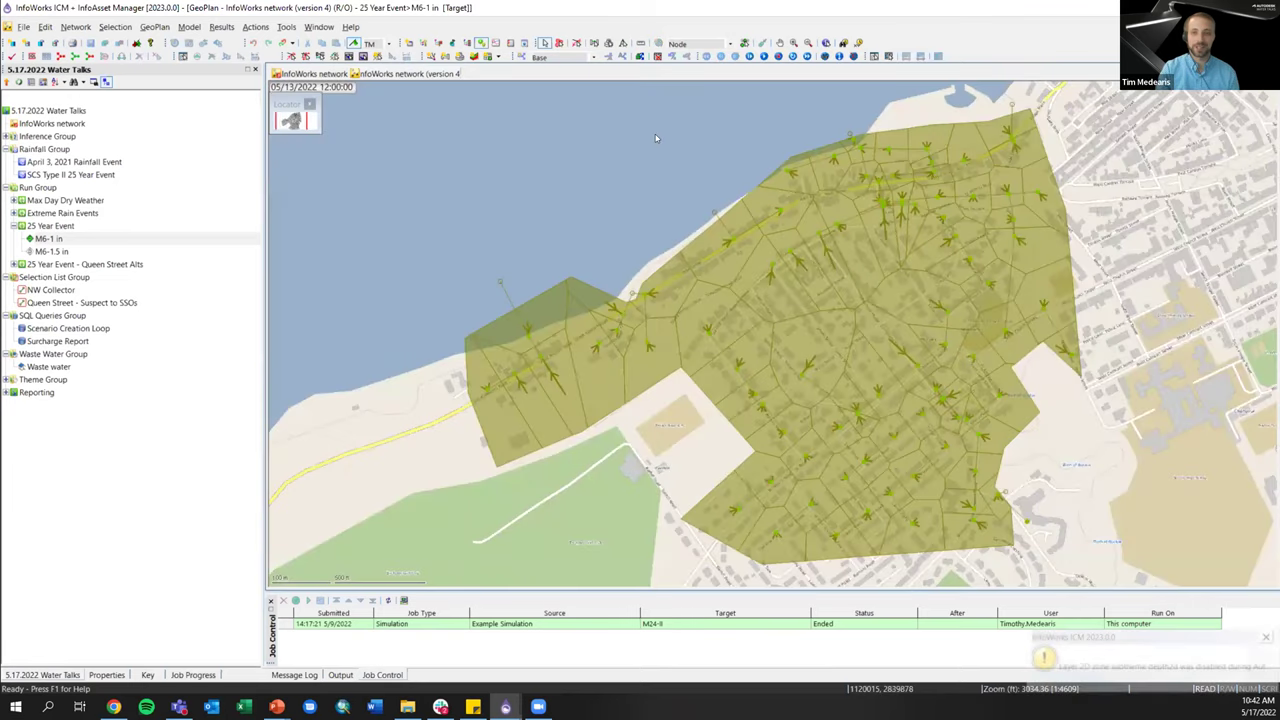
- Hide the OpenStreetMap WMS background layer in the M6-1 in results GeoPlan
right_click(655, 136)
click(700, 163)
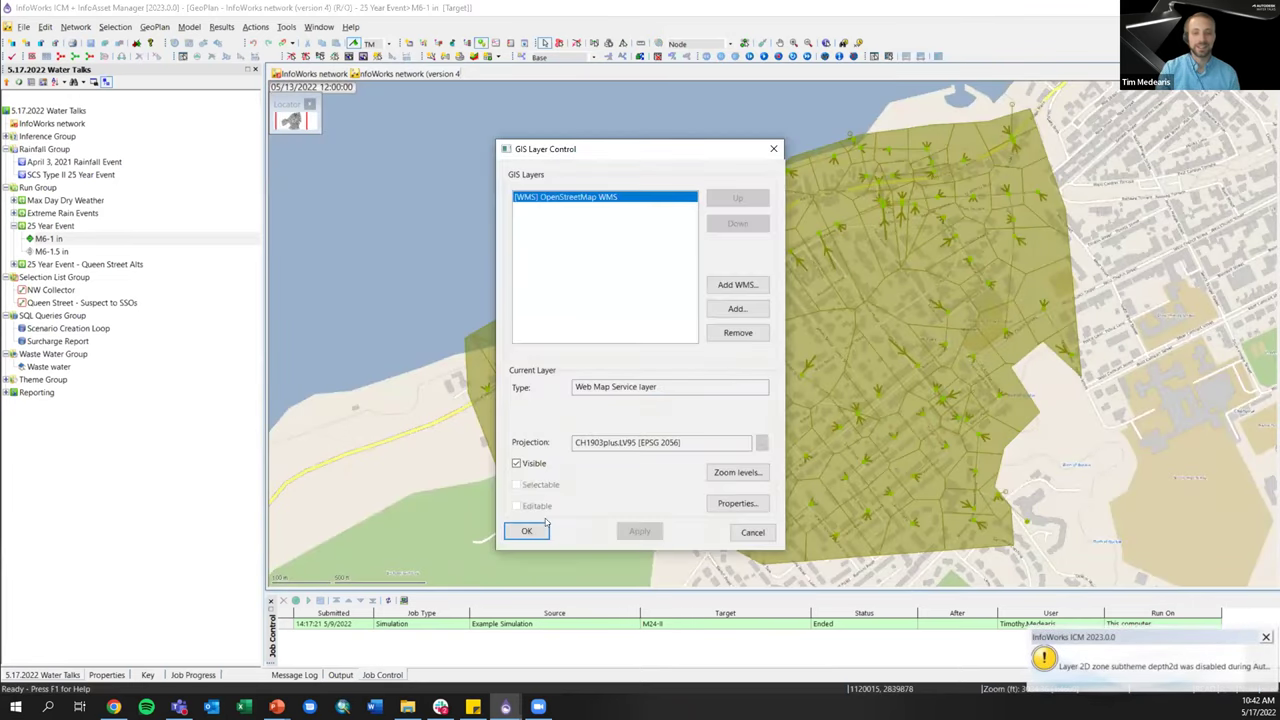
click(516, 463)
click(526, 531)
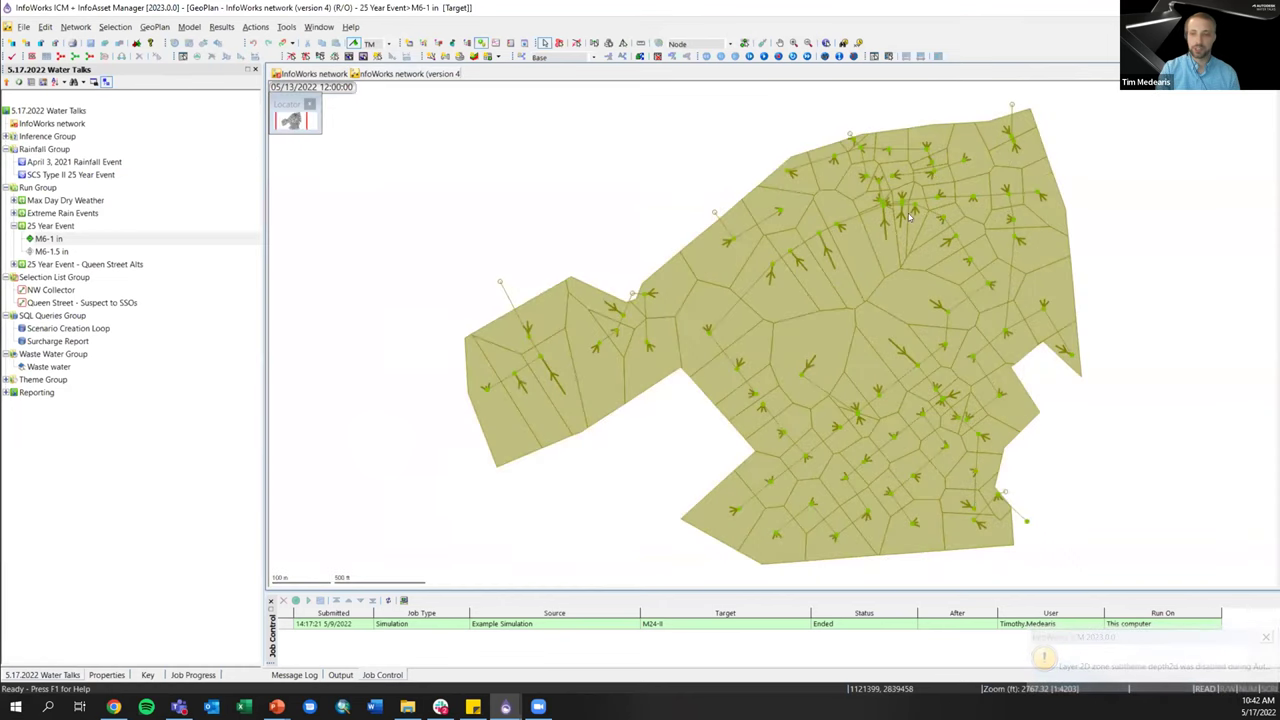
drag(910, 218, 775, 228)
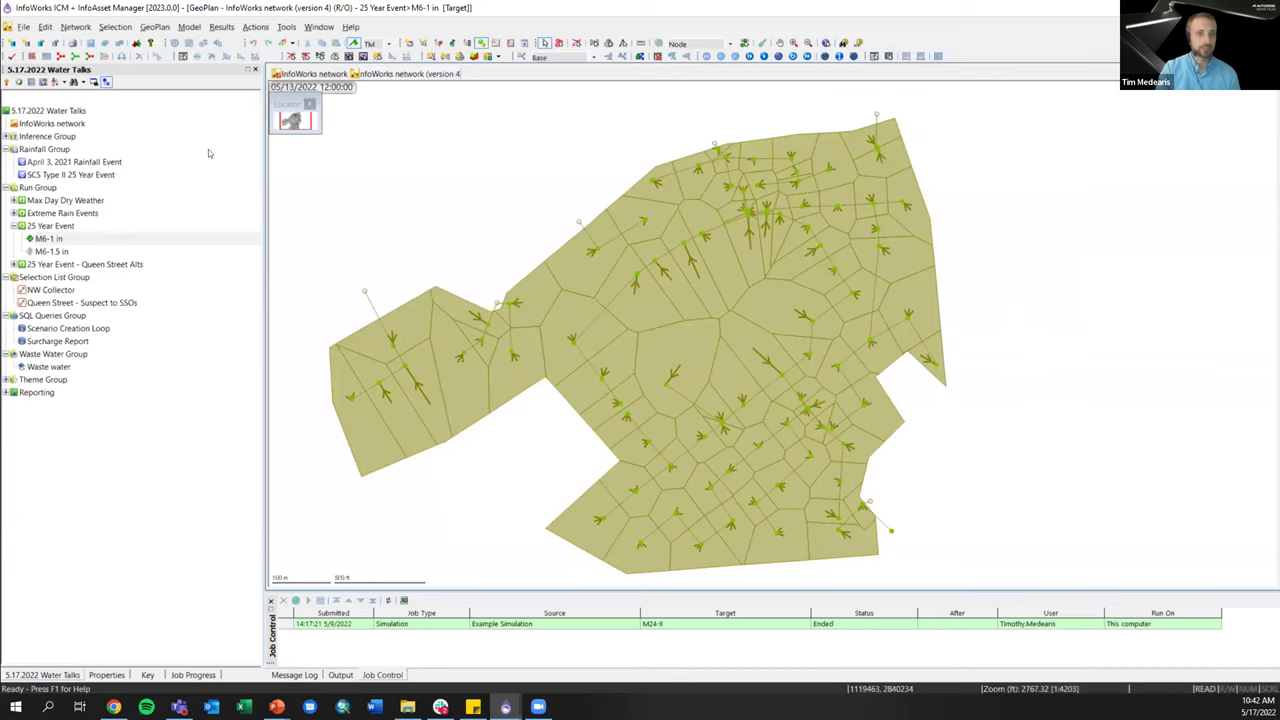
- Open the 25 Year Event run, review its start time and the Use TSDB option, and close it without saving
right_click(50, 227)
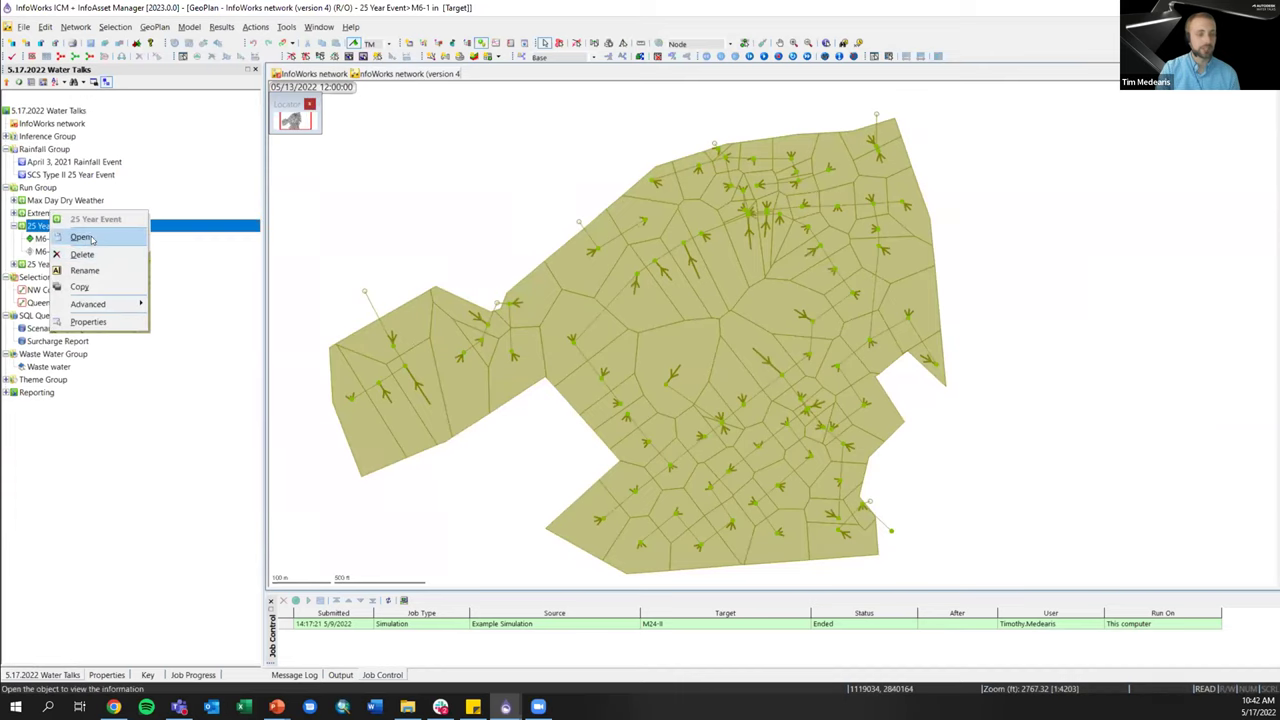
click(91, 239)
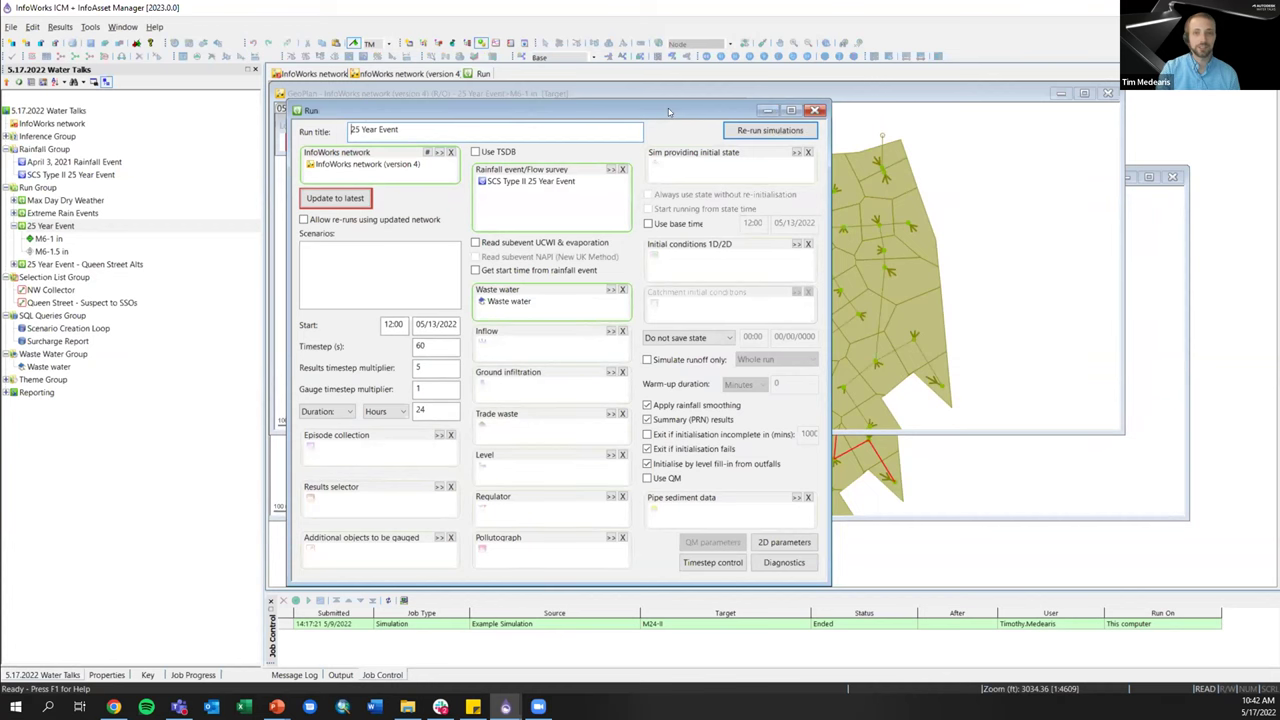
drag(669, 112, 753, 109)
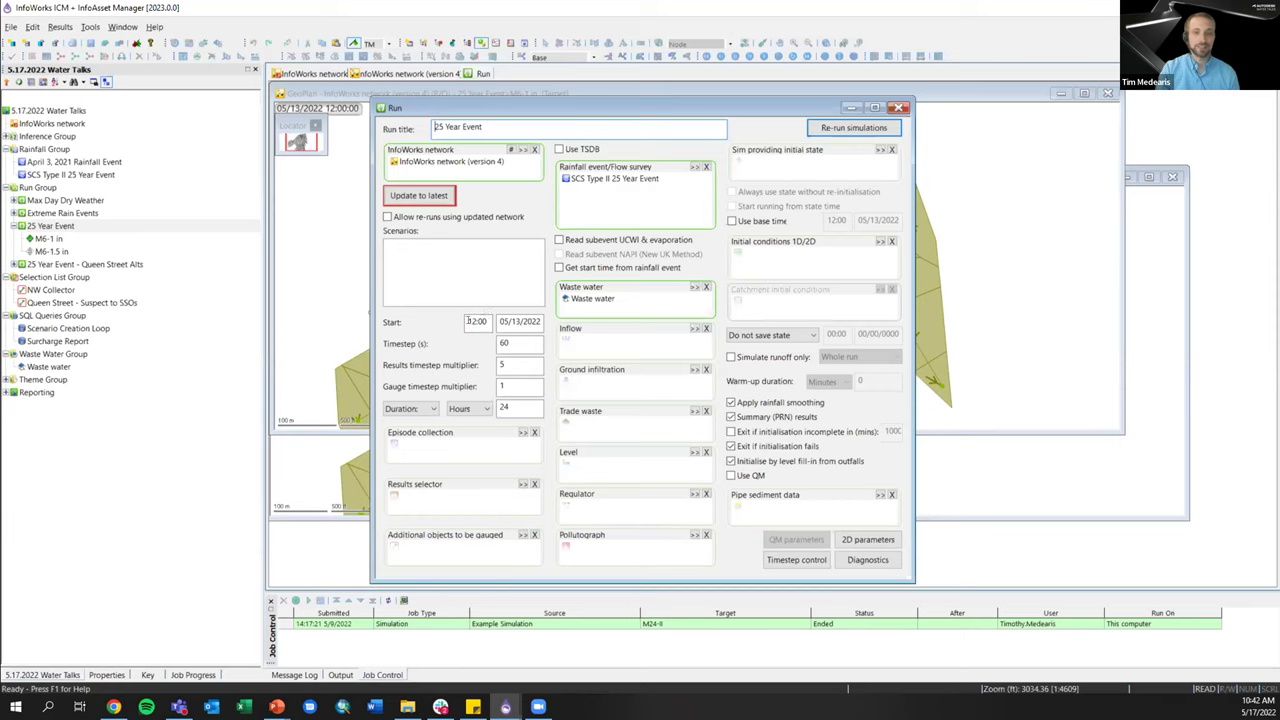
click(487, 321)
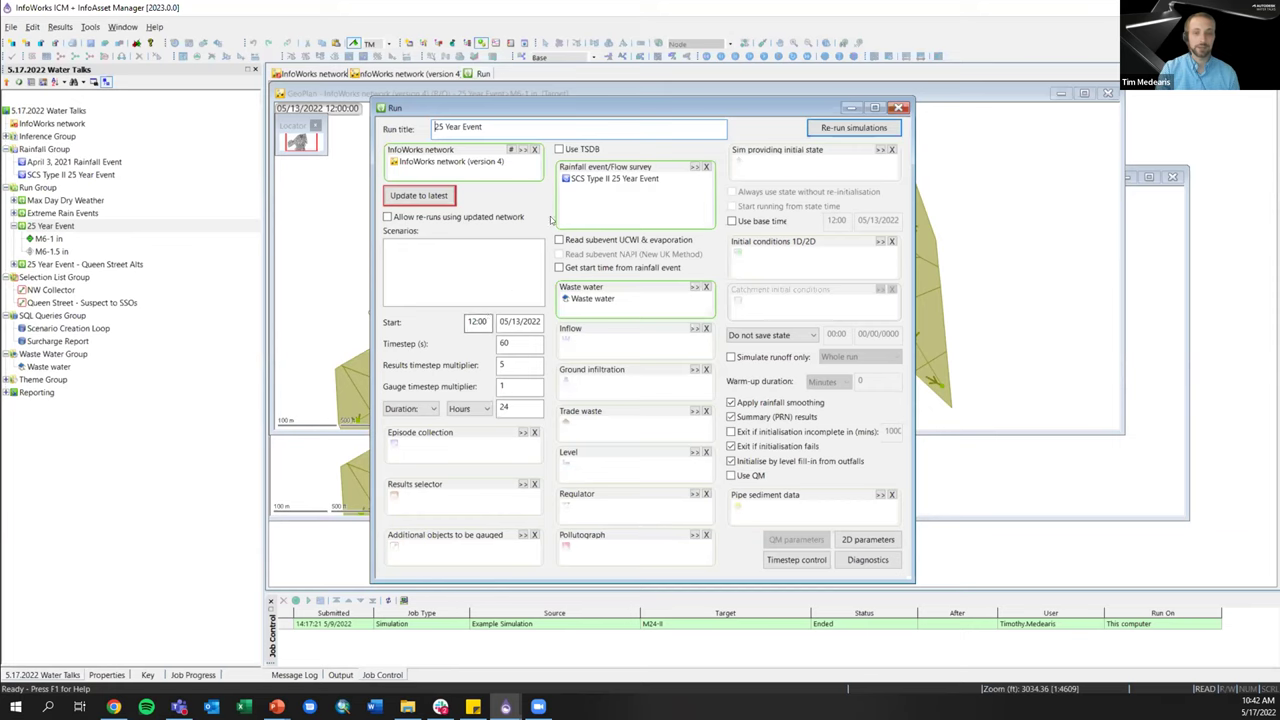
click(472, 321)
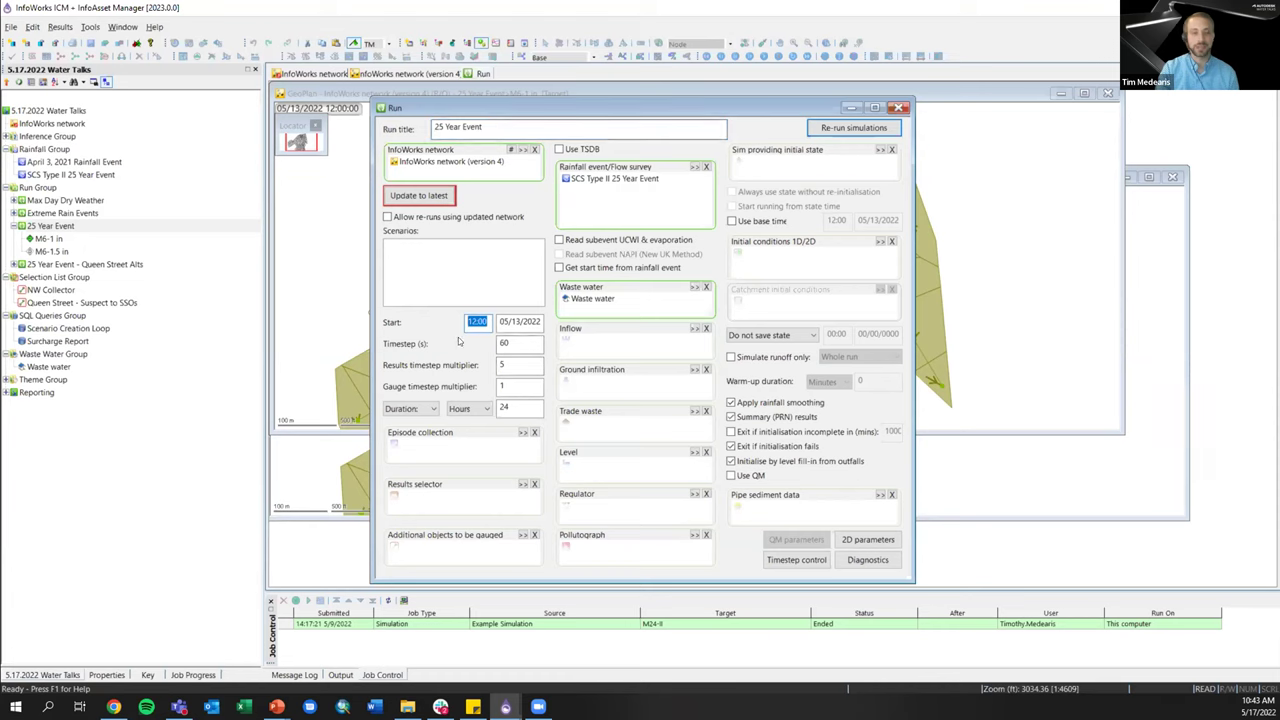
click(614, 150)
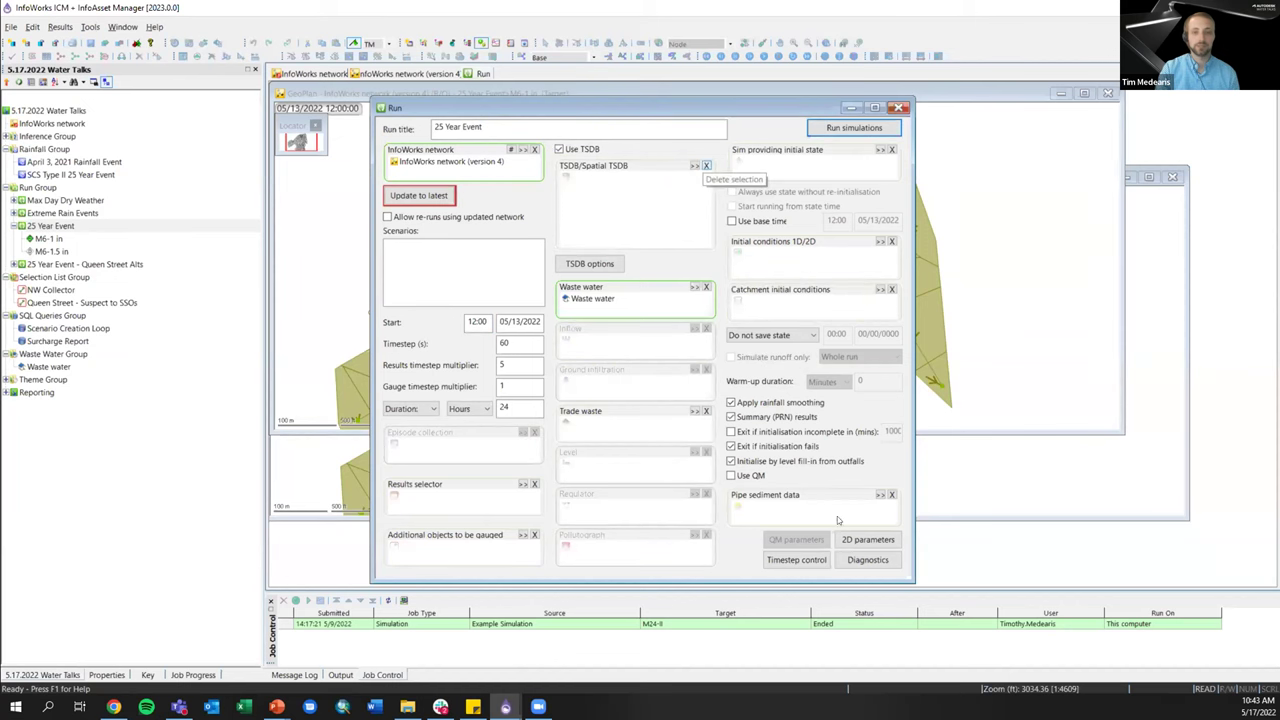
click(898, 107)
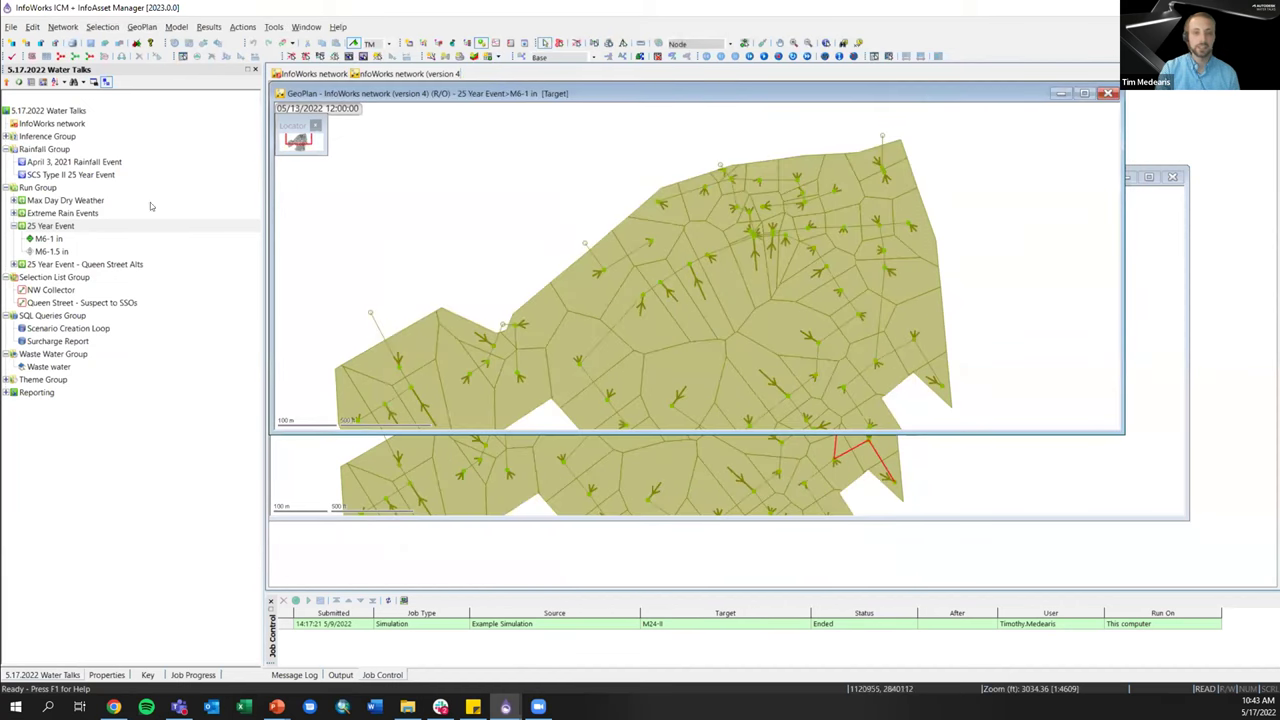
- Reopen the 25 Year Event run to recheck its rainfall and waste water settings, then close it
right_click(38, 225)
click(62, 228)
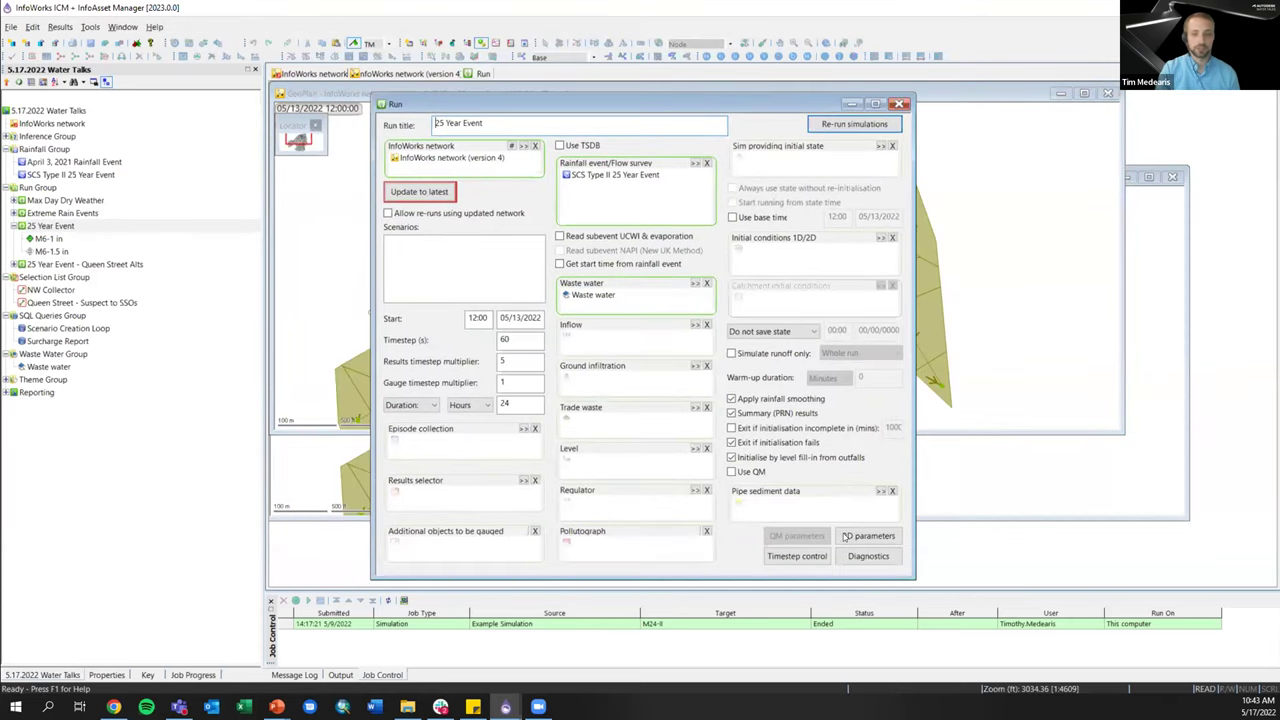
click(900, 104)
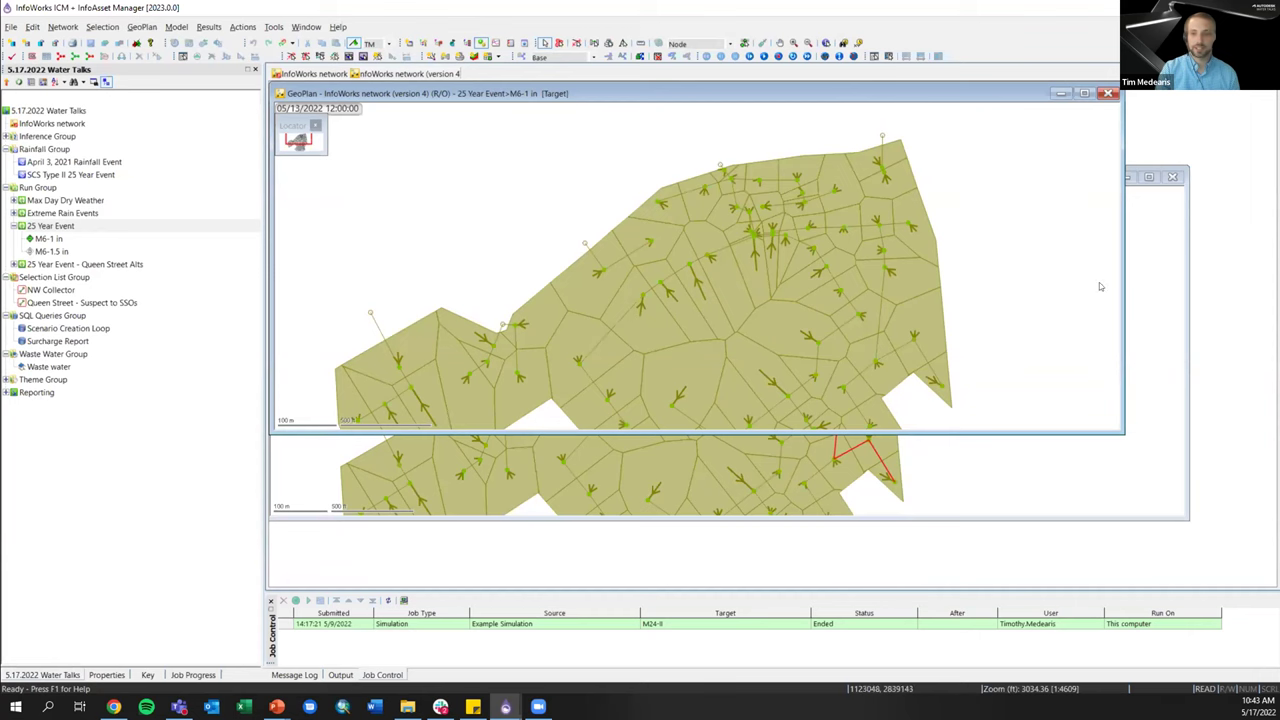
- Maximize the M6-1 in results GeoPlan and apply the Node Freeboard theme to it
double_click(300, 93)
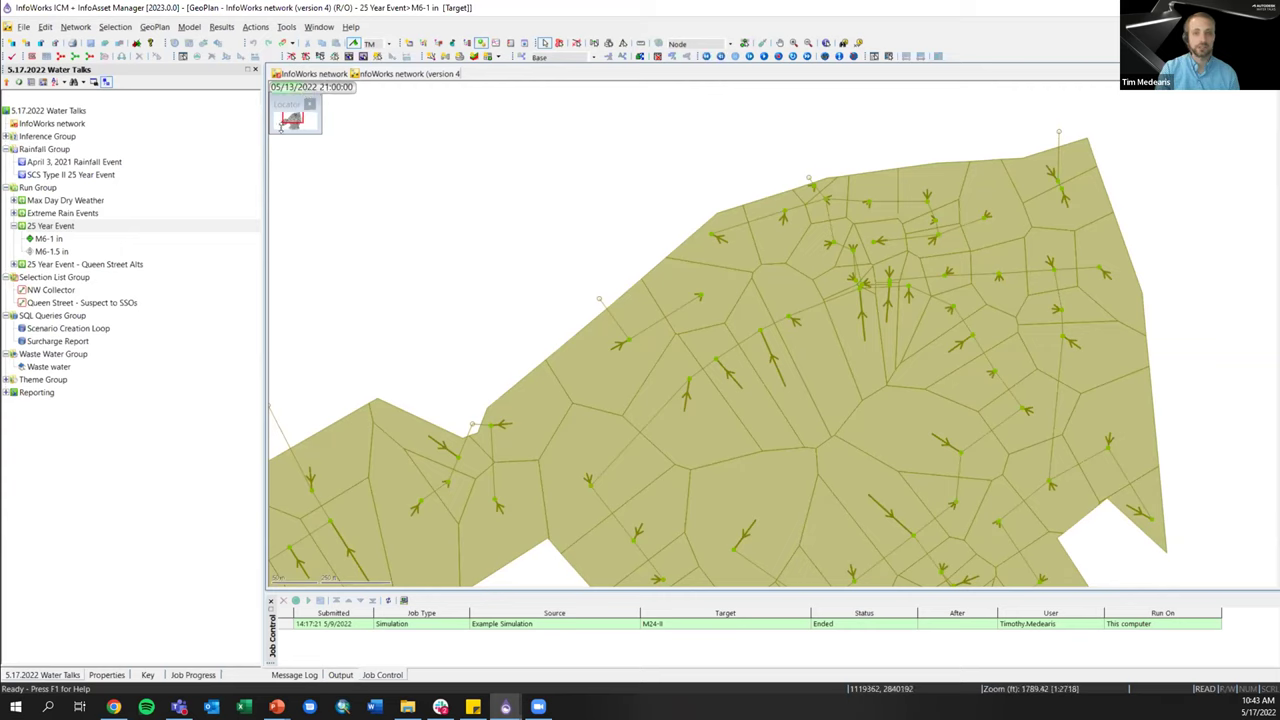
click(7, 380)
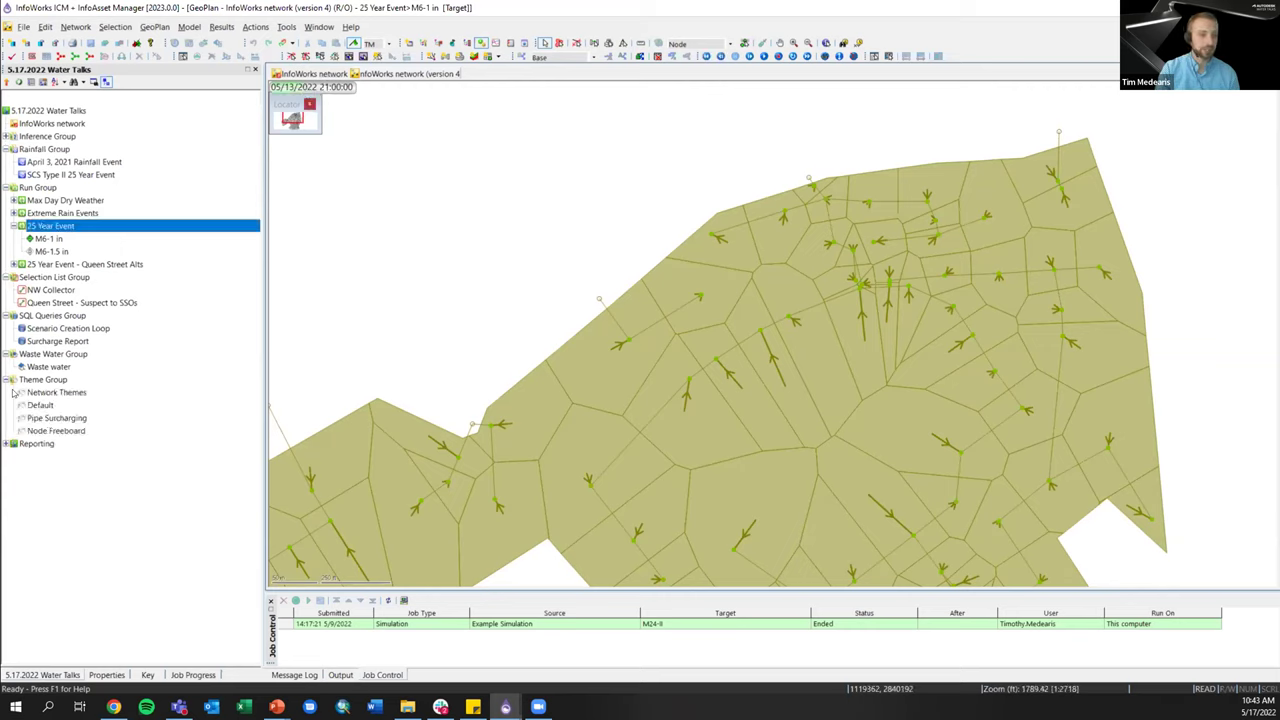
mouse_move(44, 431)
mouse_down()
mouse_move(521, 274)
mouse_move(559, 380)
mouse_up()
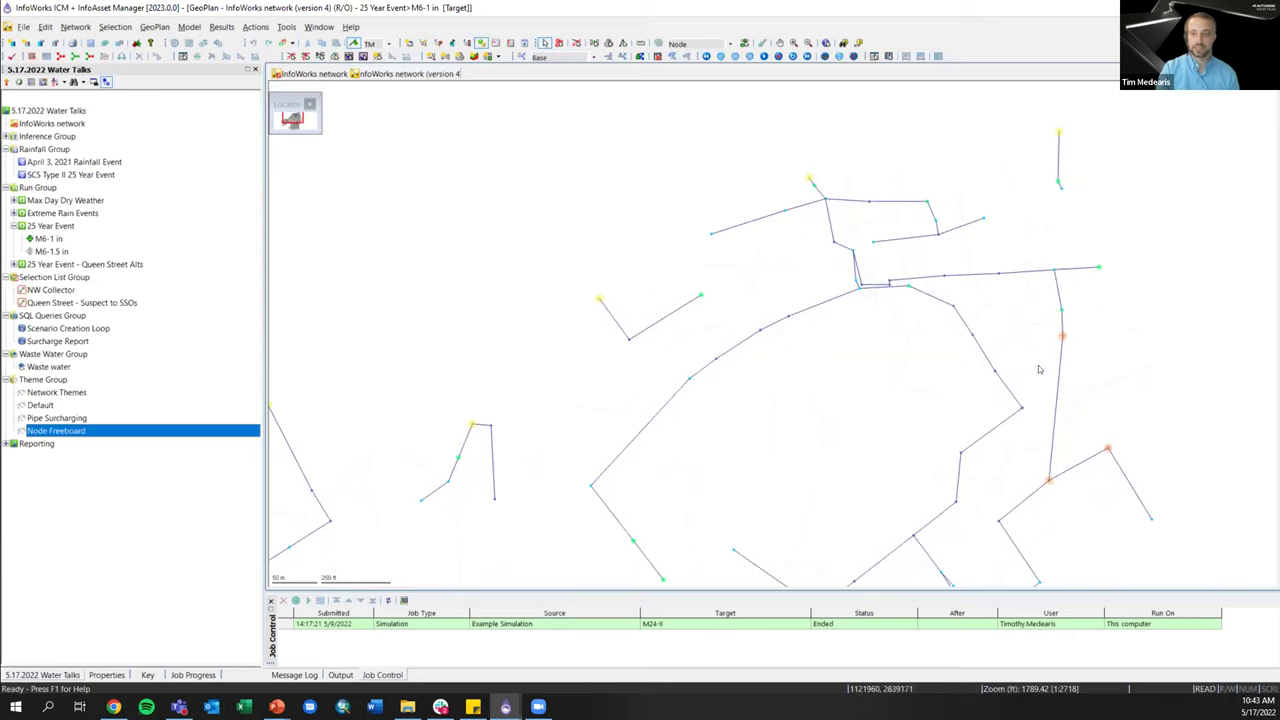
- Apply the Queen Street - Suspect to SSOs selection list to the results and open a long section of its pipes
drag(48, 303, 414, 246)
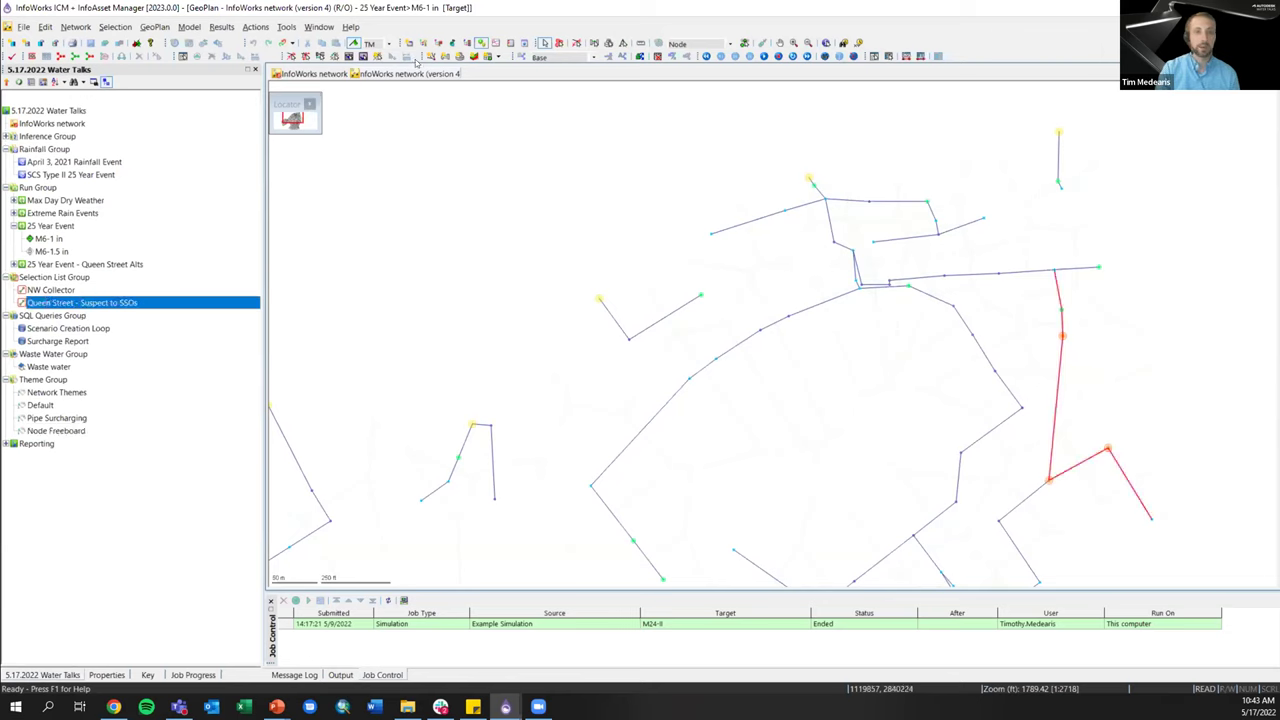
click(445, 56)
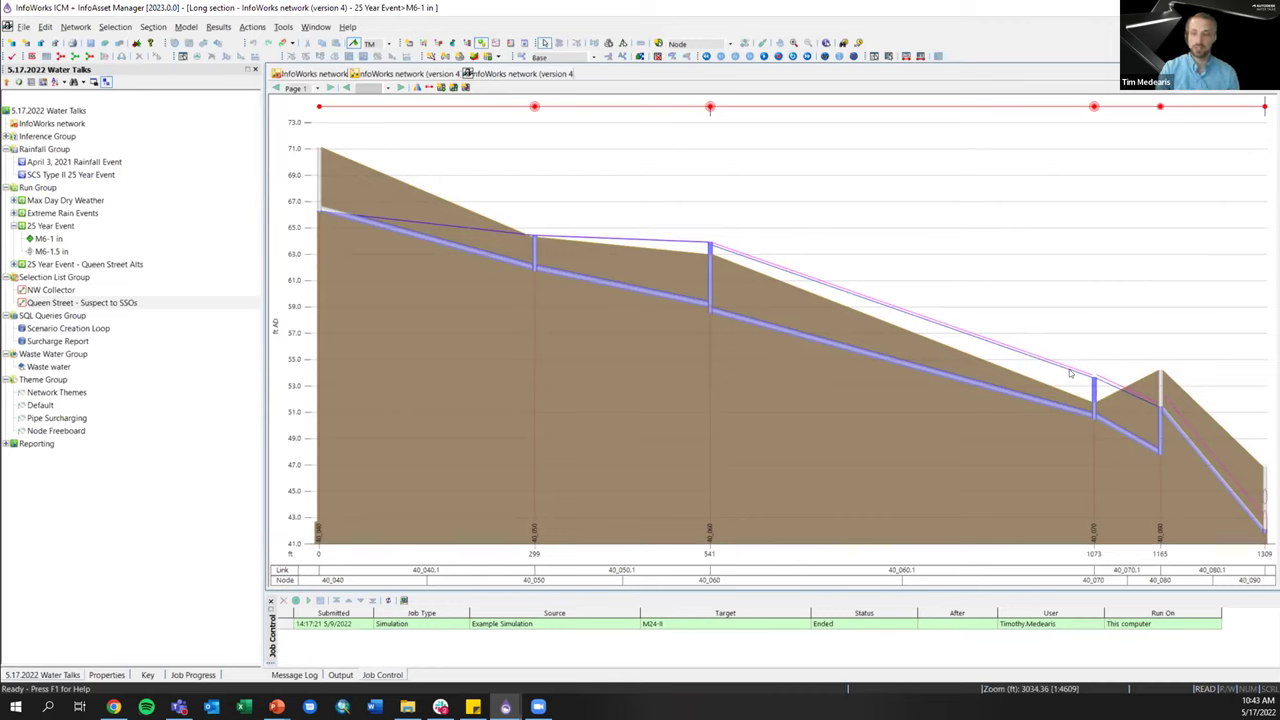
scroll(1099, 388, up, 3)
scroll(1132, 395, down, 3)
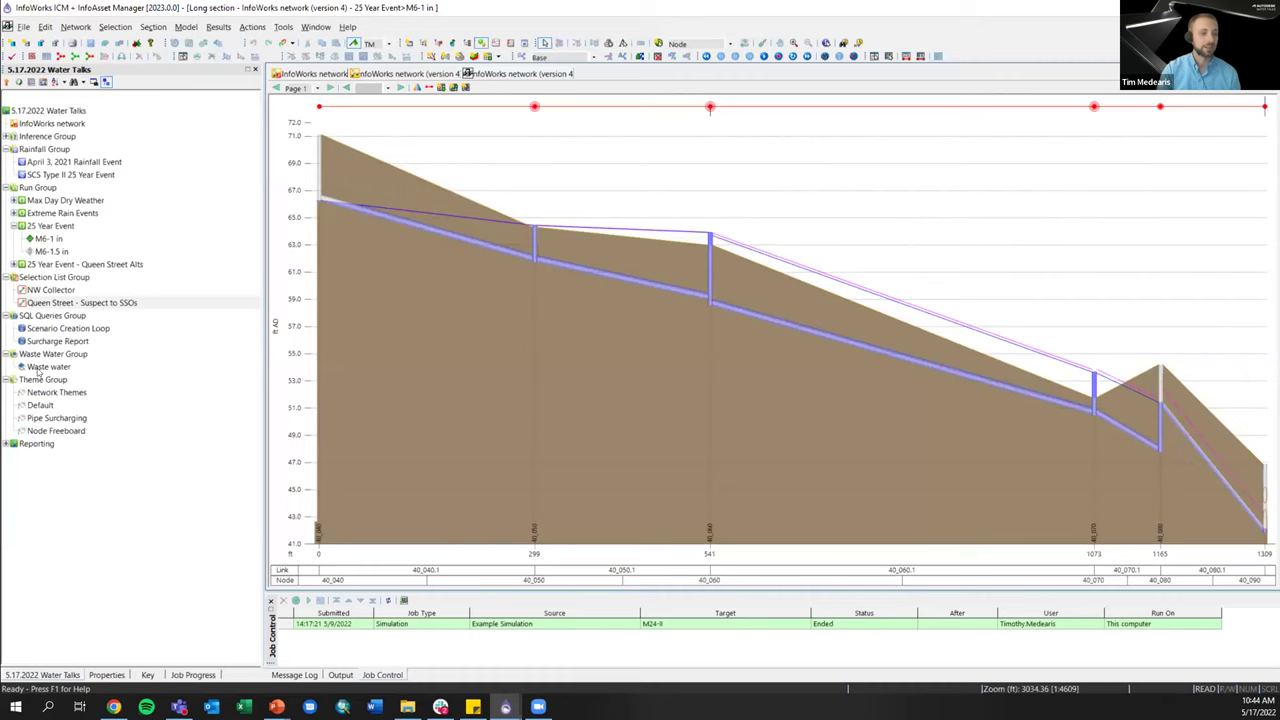
- Clear the pipe selection and examine the hydraulic grade line against ground level around nodes 40_050 and 40_060 in the long section
click(75, 56)
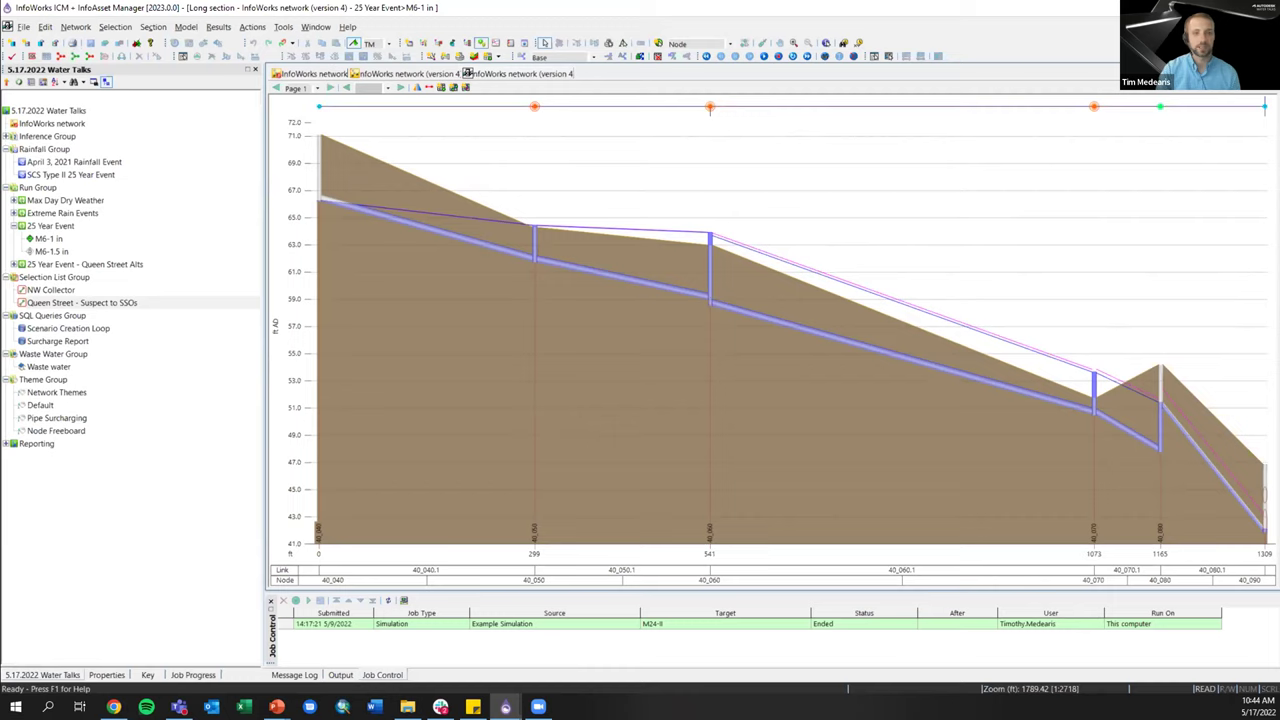
click(536, 106)
click(710, 108)
scroll(632, 251, up, 3)
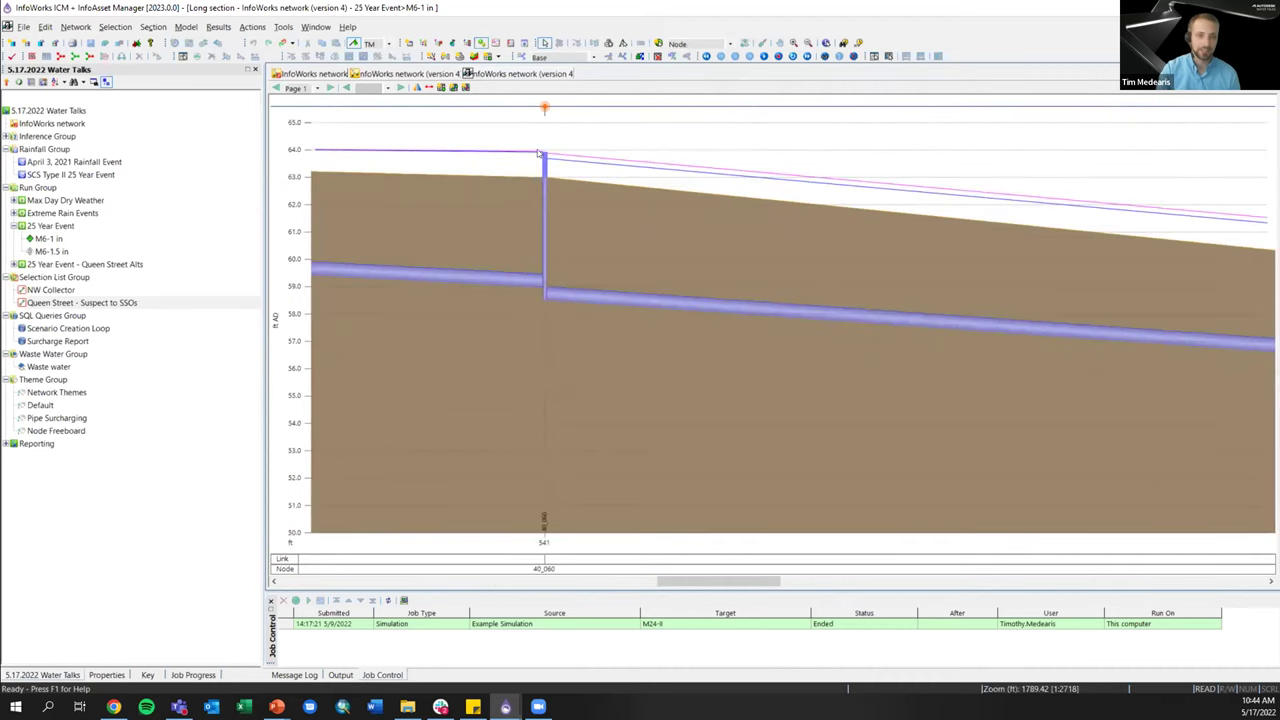
scroll(546, 170, down, 3)
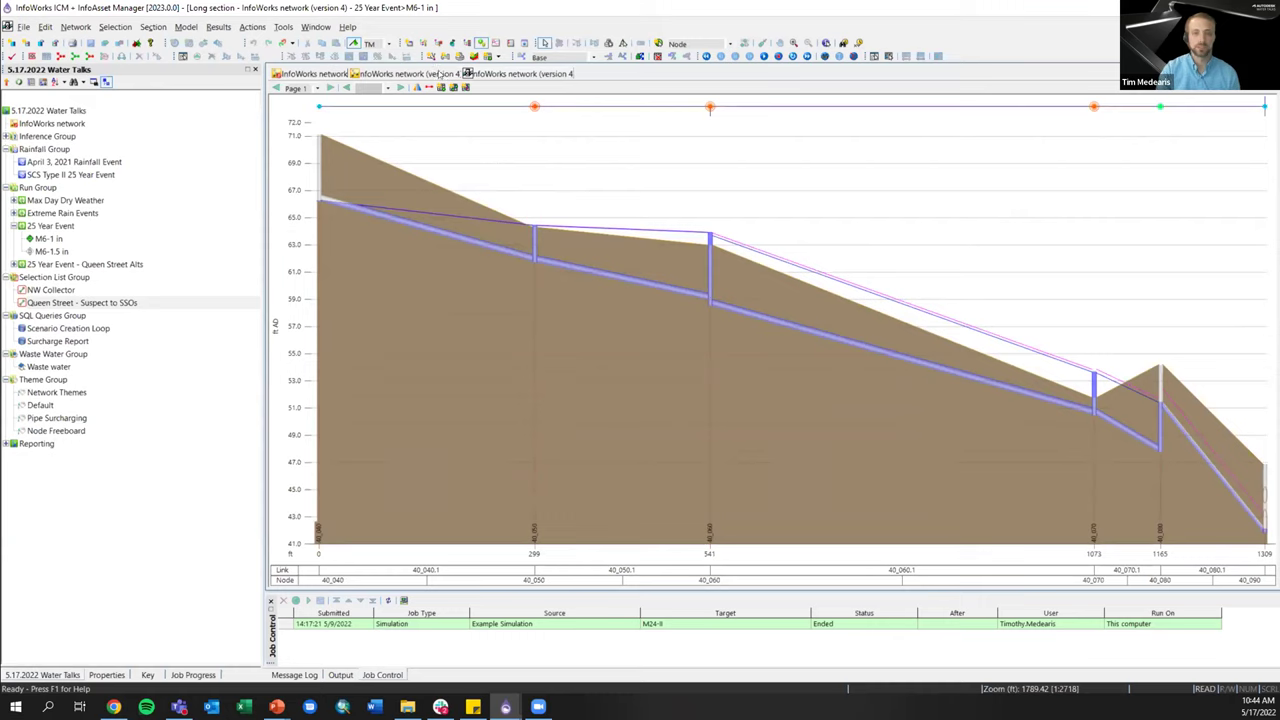
- Try to open a links grid and a link results grid from the M6-1 in results GeoPlan
click(381, 73)
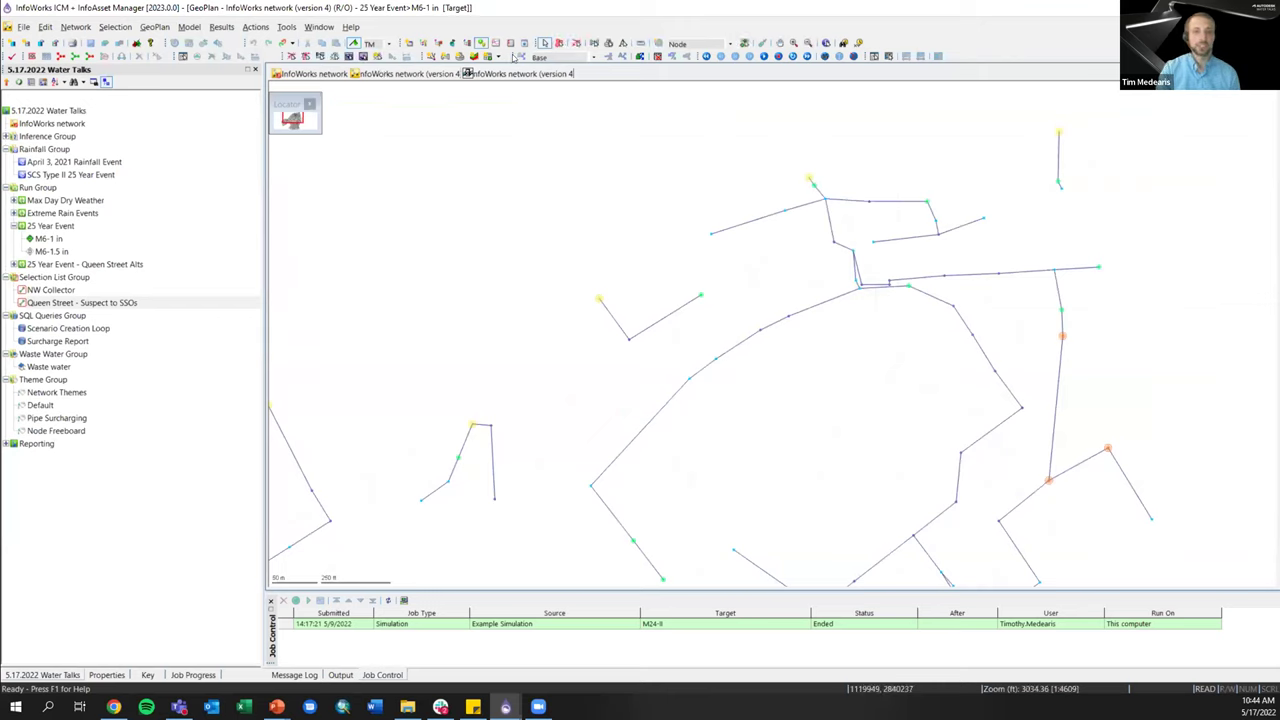
click(497, 57)
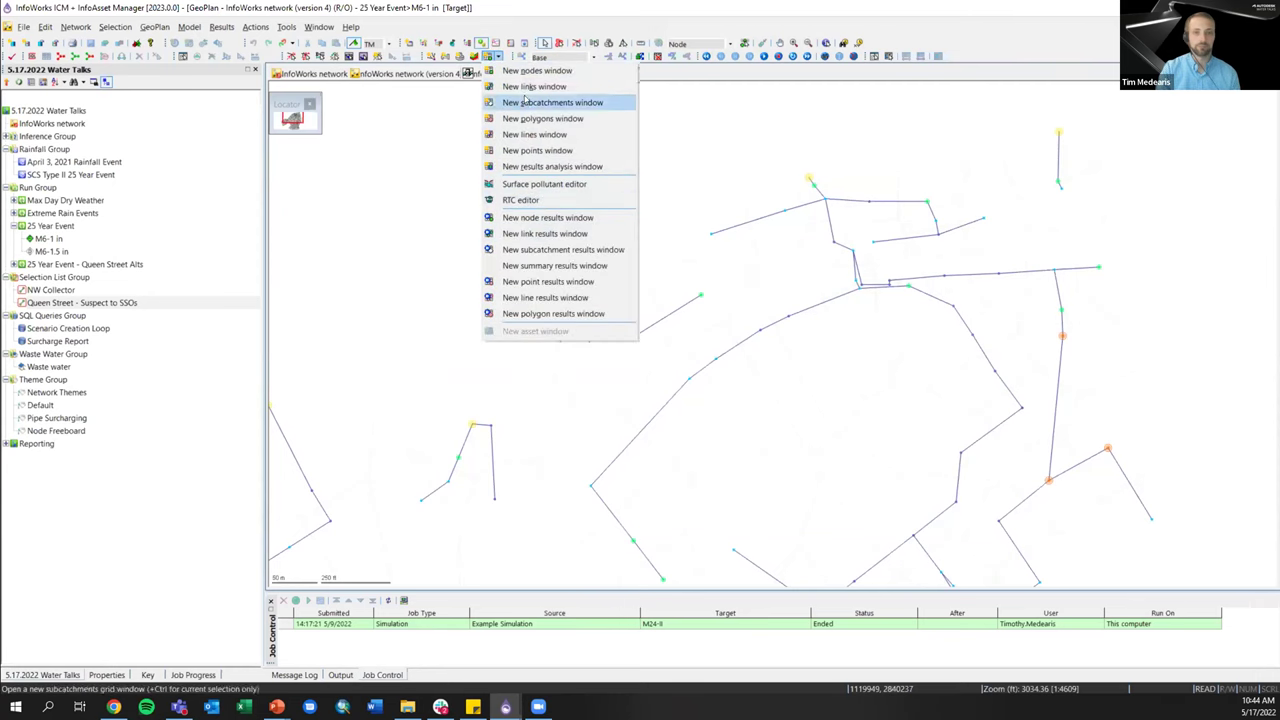
click(534, 86)
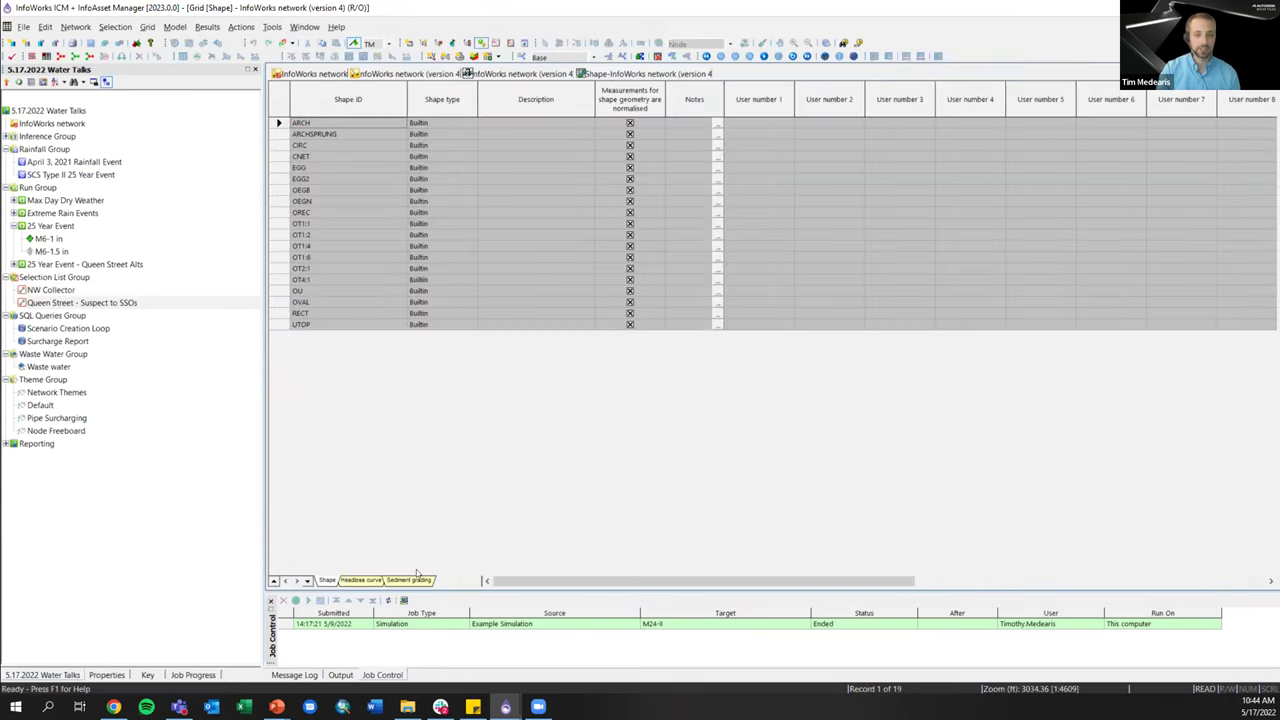
click(497, 57)
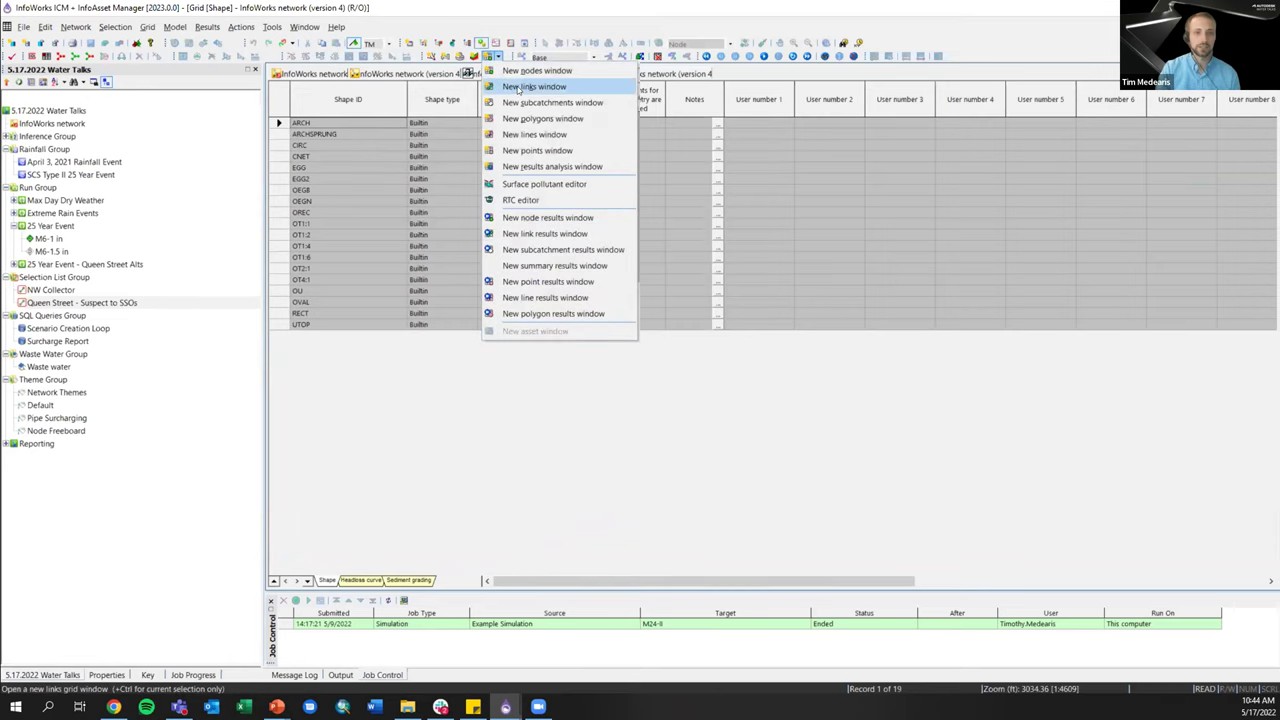
click(518, 88)
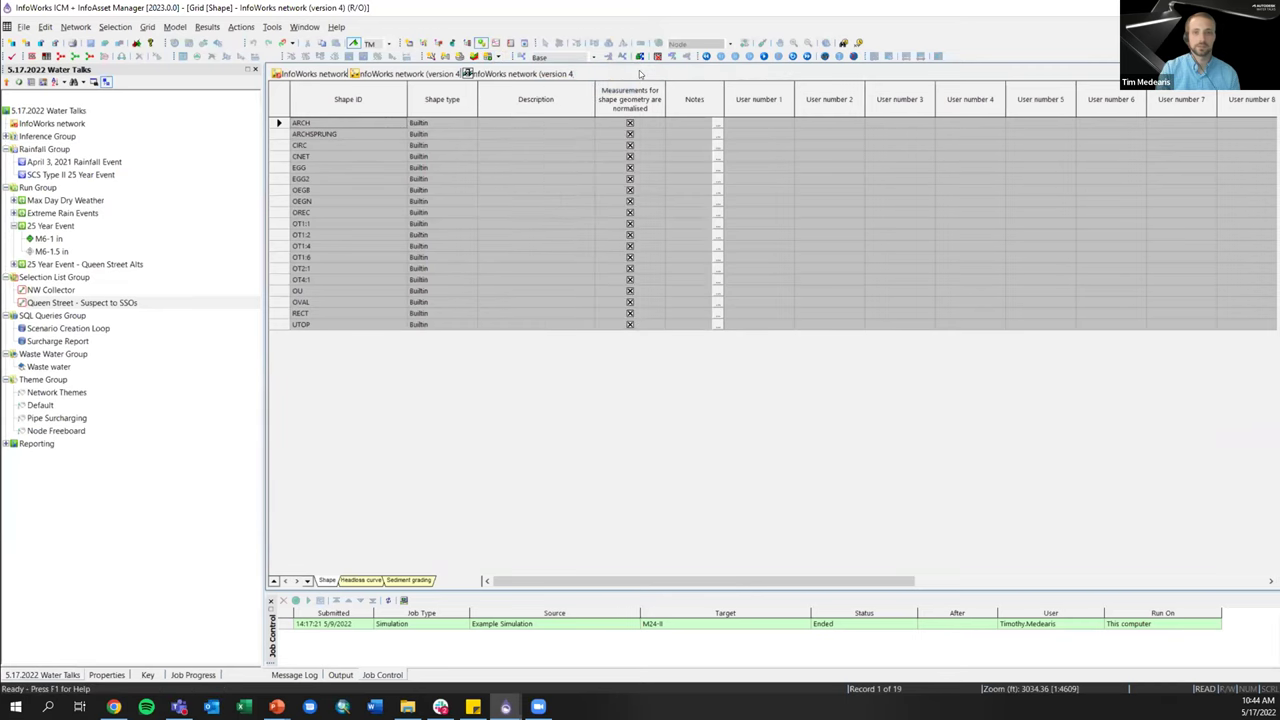
click(497, 56)
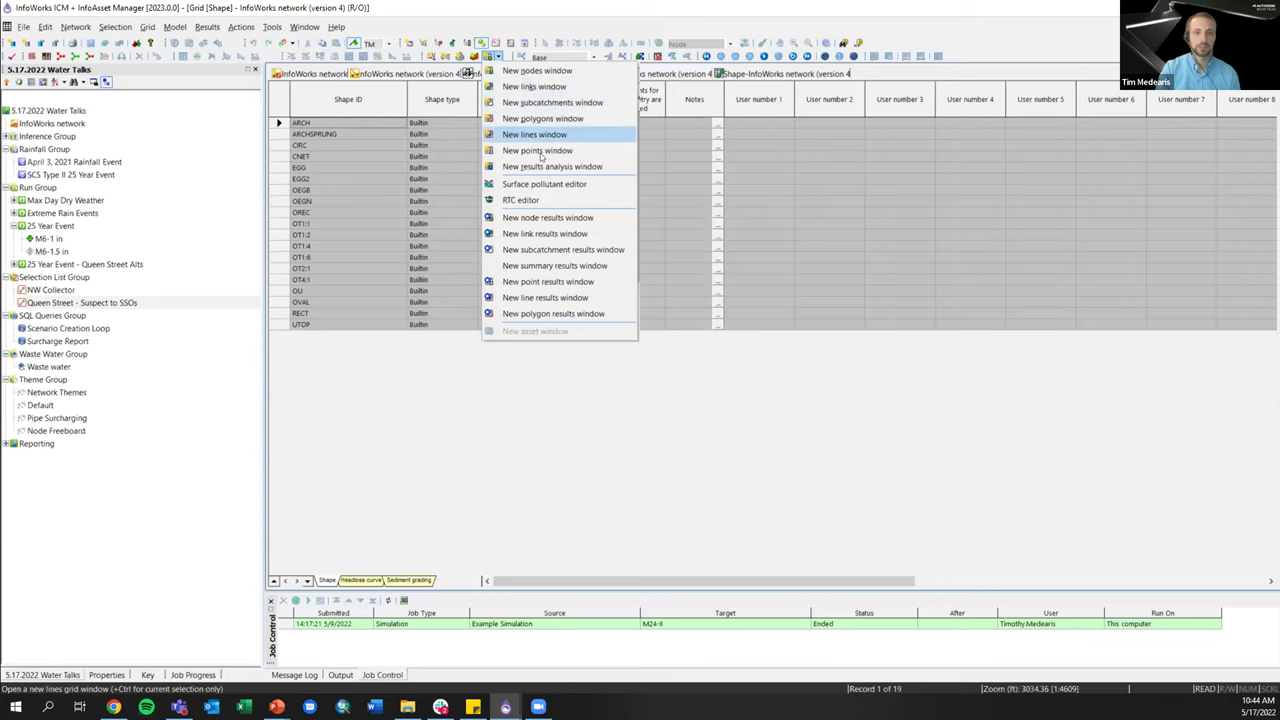
click(534, 235)
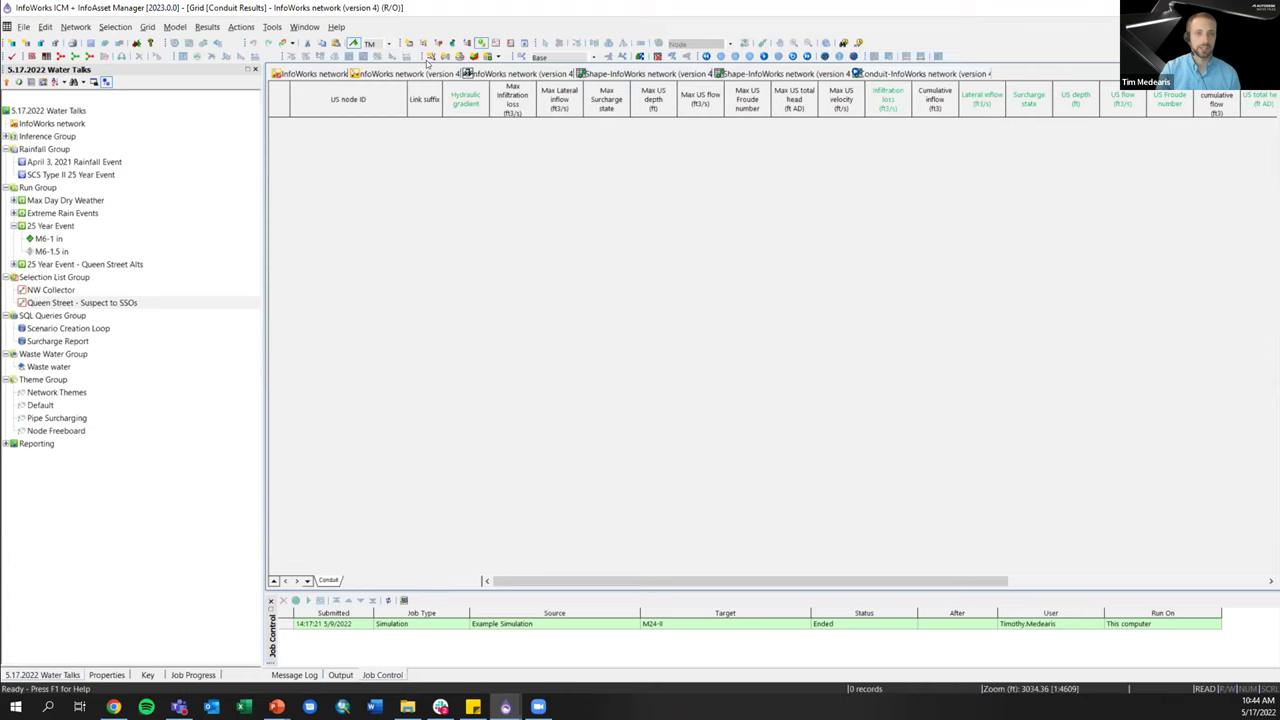
- Apply the Queen Street - Suspect to SSOs selection list to the results GeoPlan and review the selected pipes' widths in a links grid
click(378, 73)
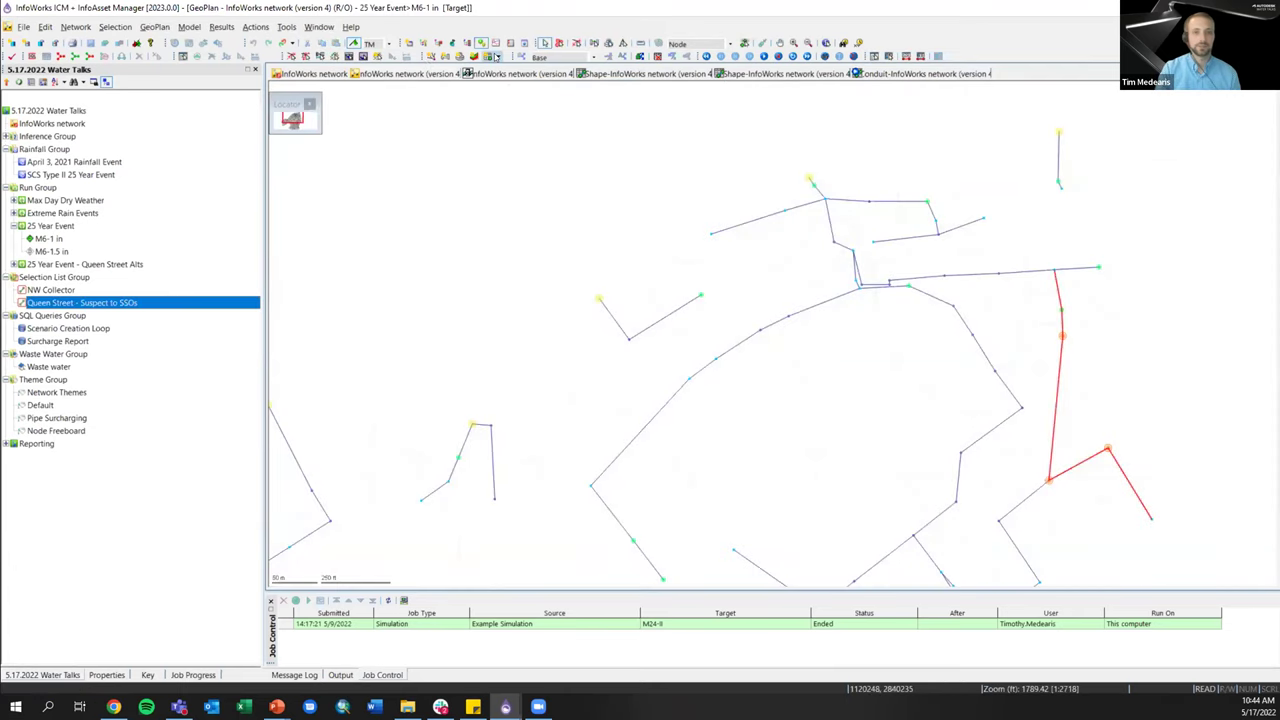
click(496, 57)
click(534, 86)
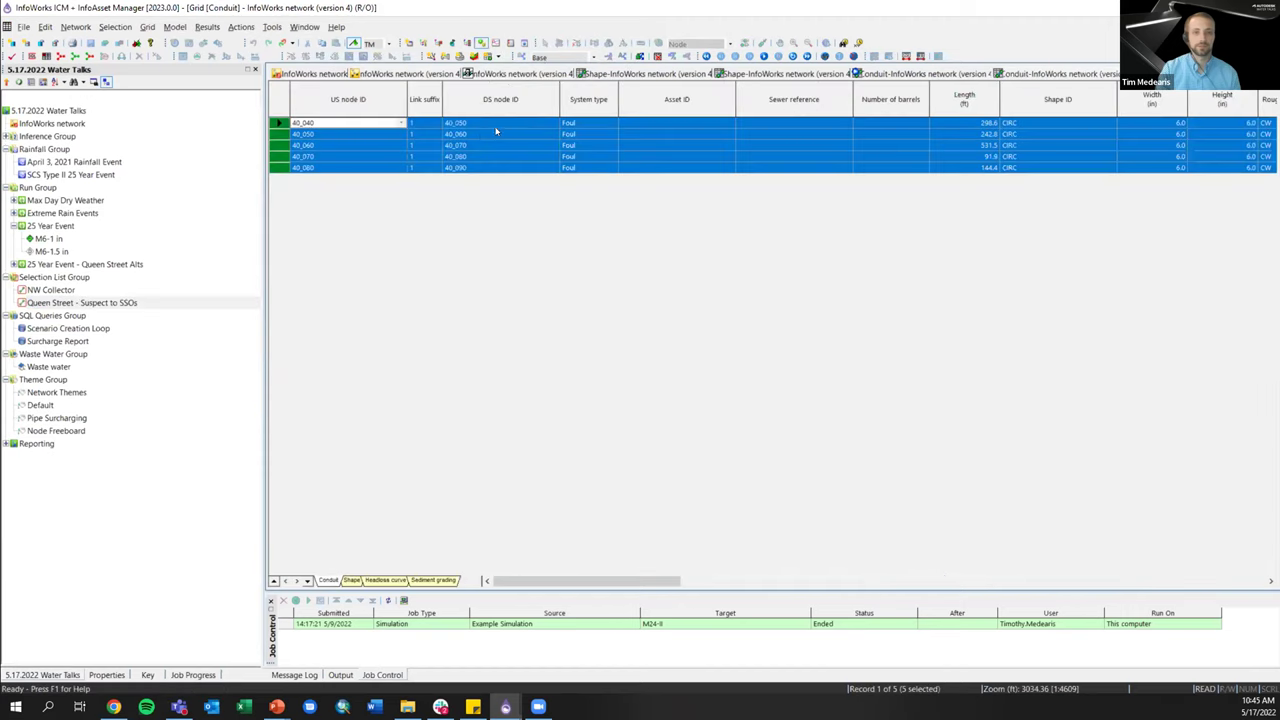
drag(620, 581, 649, 580)
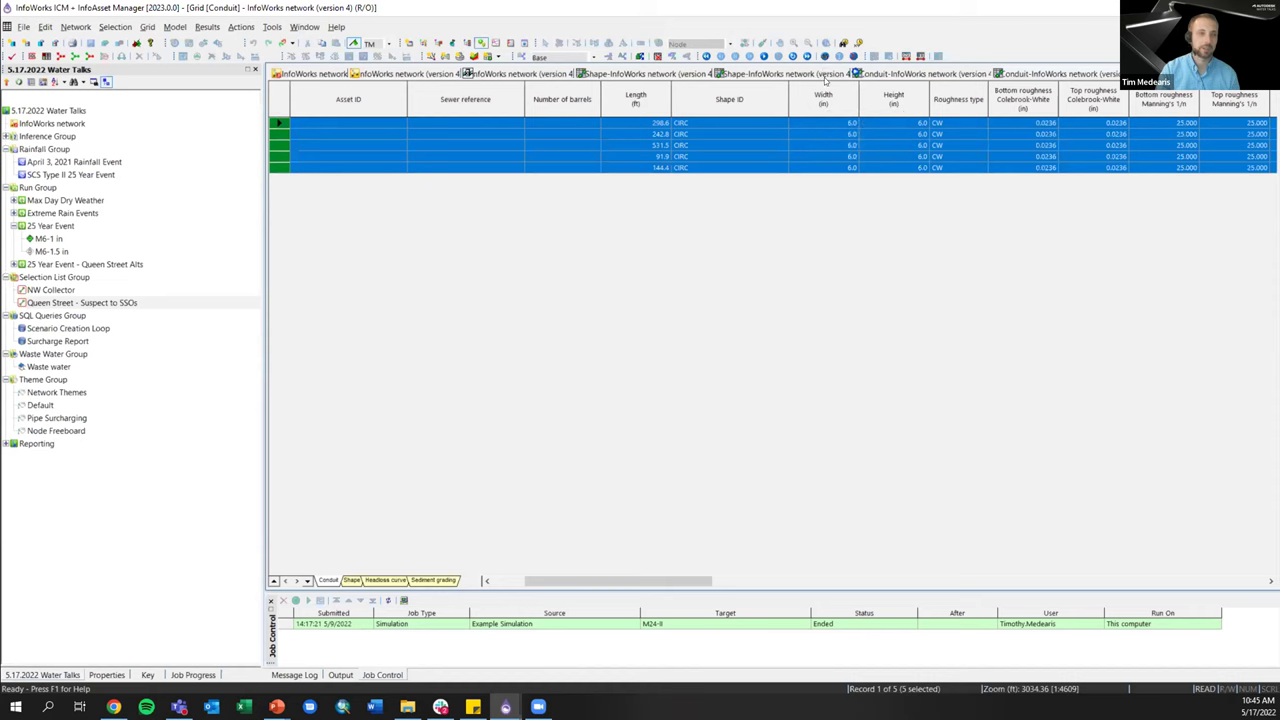
- Select conduit 40_090.1 downstream of the Queen Street pipes and review the cross-section data in its object properties
click(408, 73)
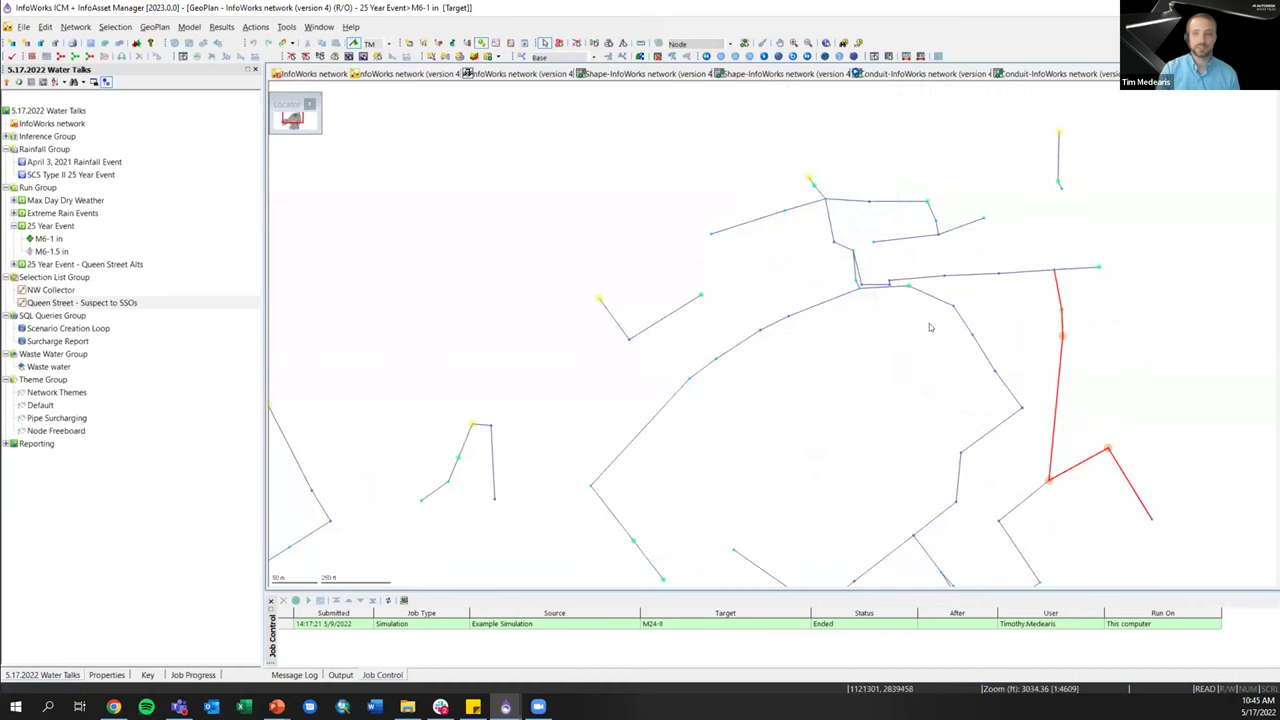
click(1040, 273)
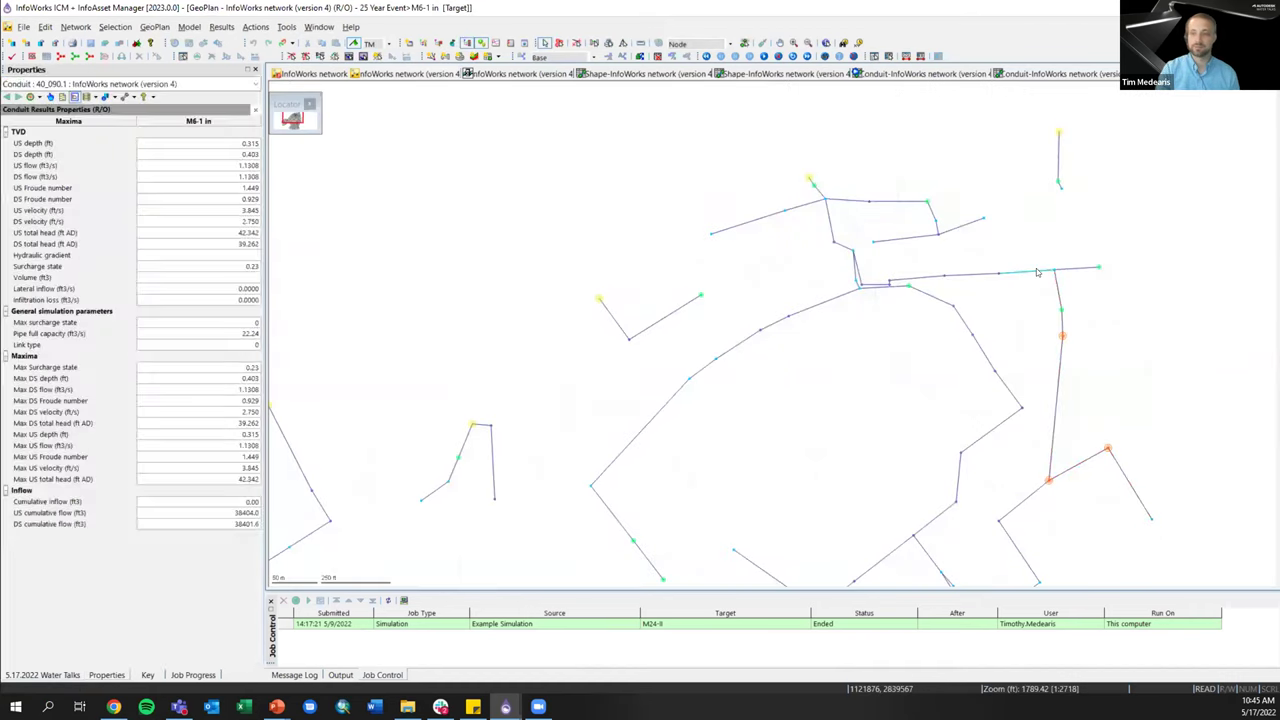
click(73, 97)
scroll(198, 326, down, 5)
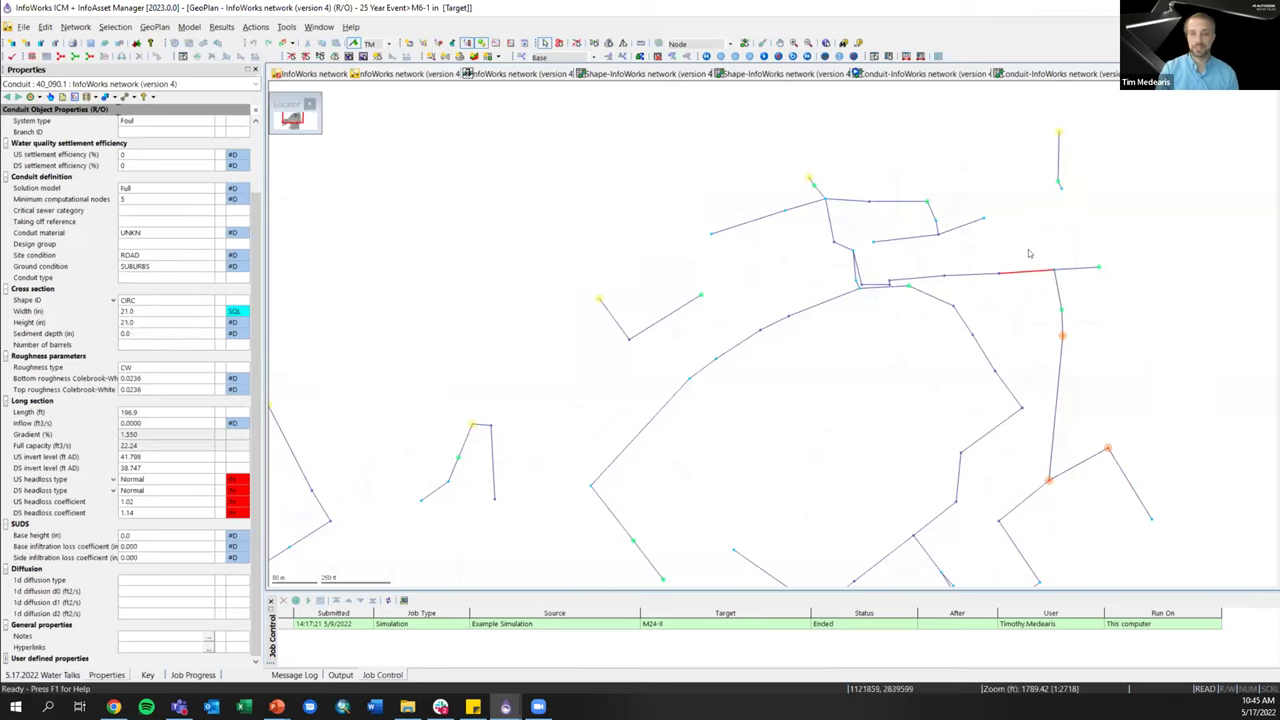
- Examine the hydraulic grade line between nodes 40_070 and 40_090 in the long section
click(546, 75)
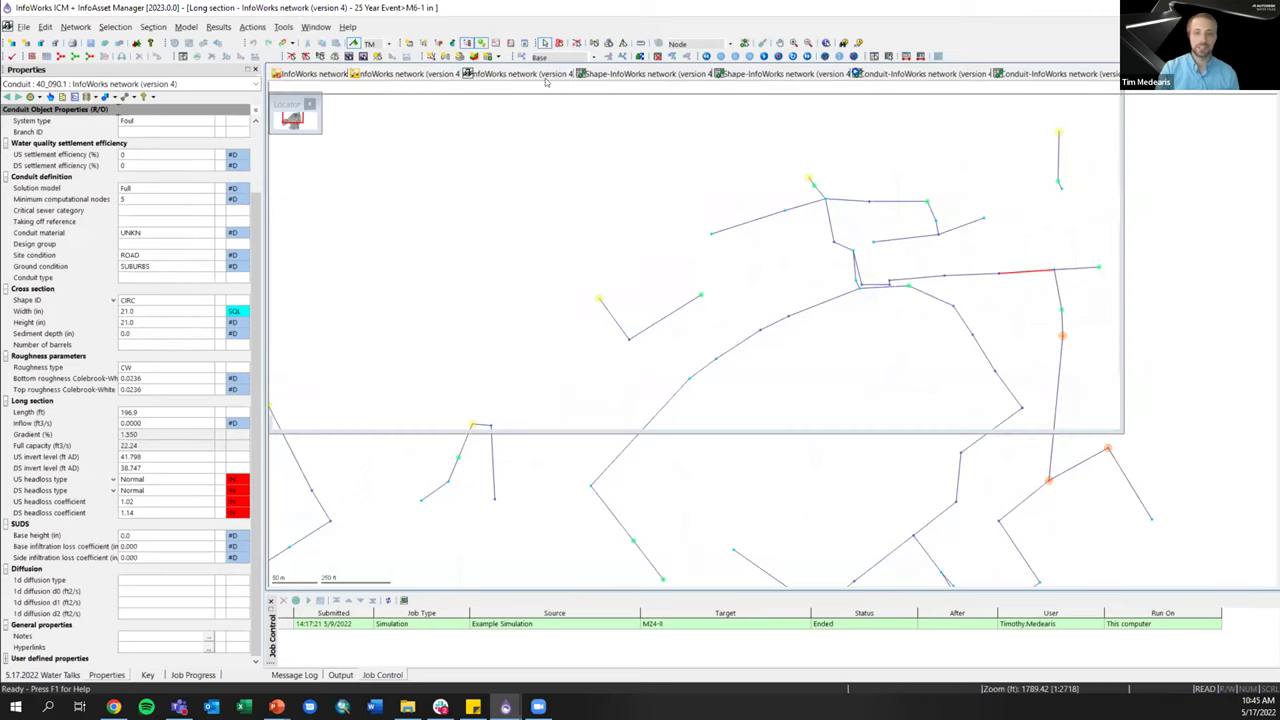
scroll(1137, 437, up, 2)
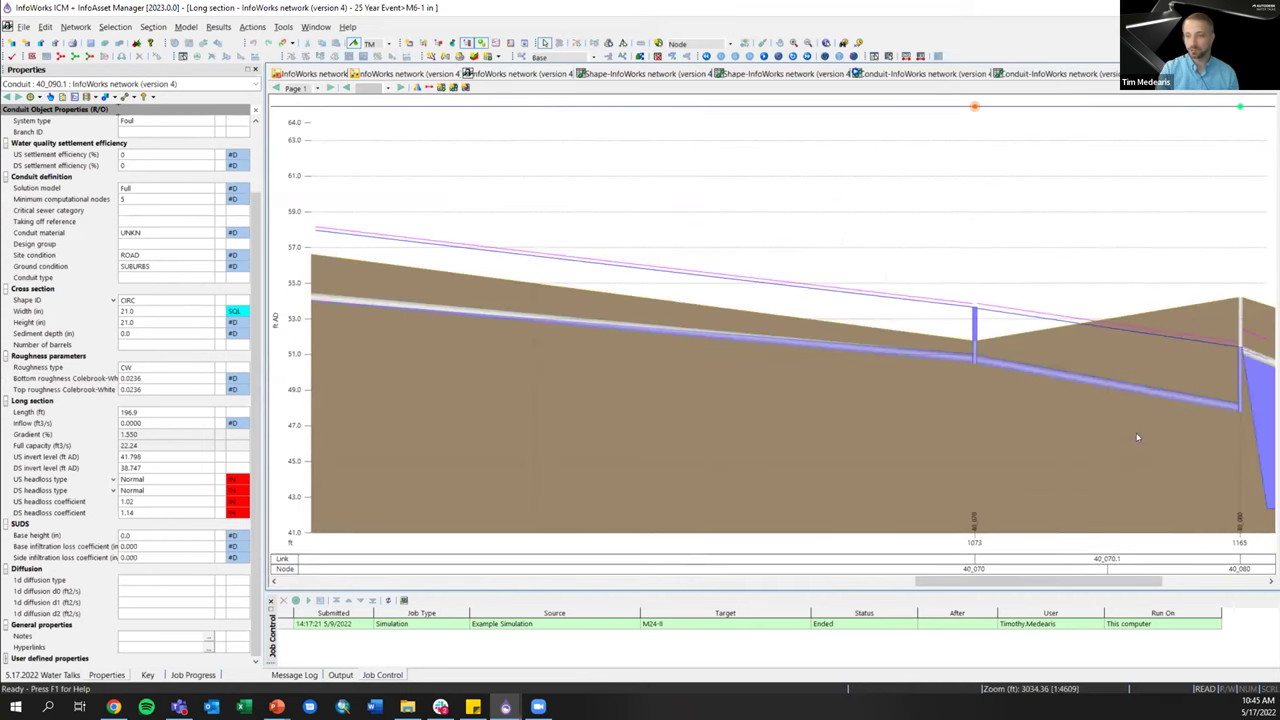
drag(1131, 580, 1237, 580)
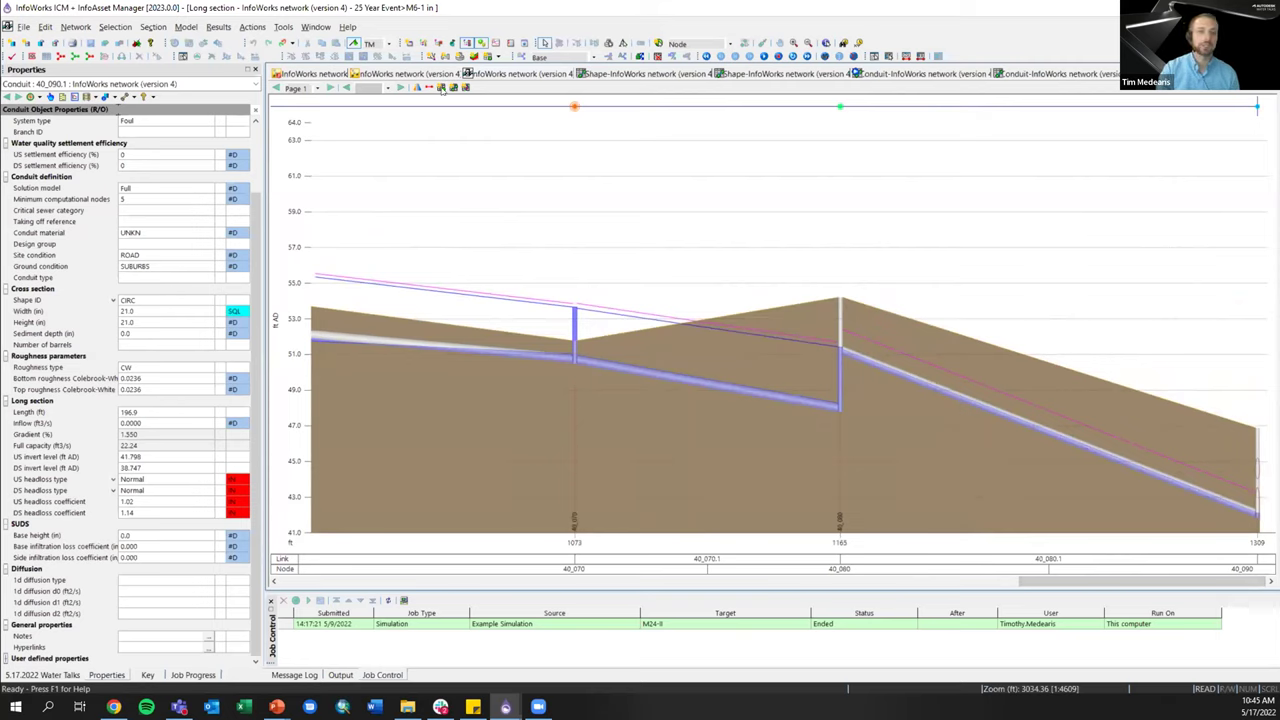
- Return to the results GeoPlan, view the Master Database groups and reopen the 5.17.2022 Water Talks model group
click(390, 72)
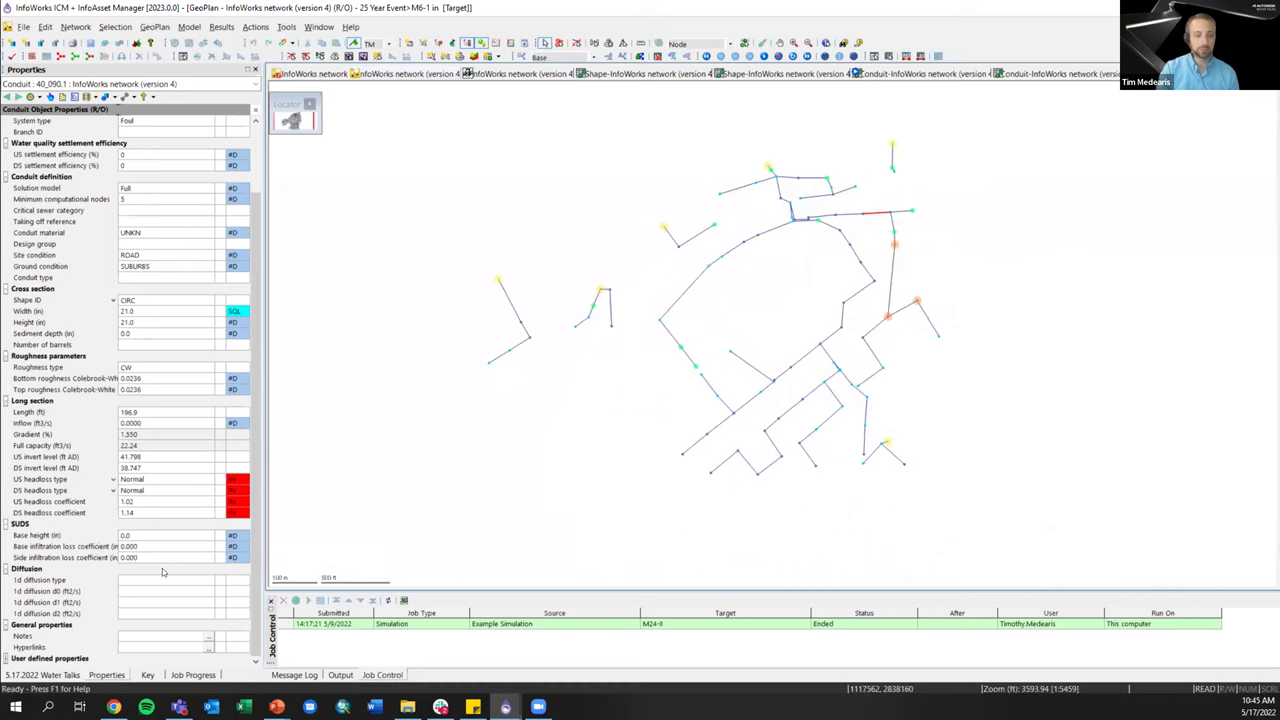
click(44, 675)
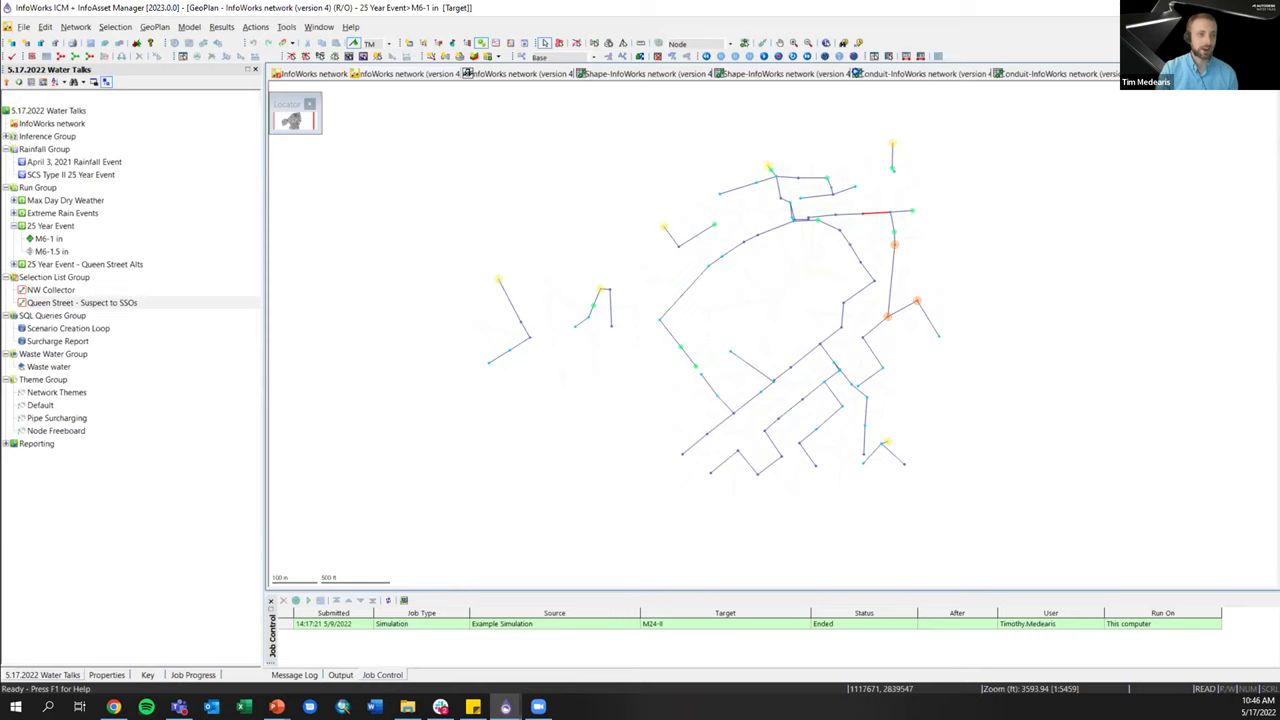
click(6, 82)
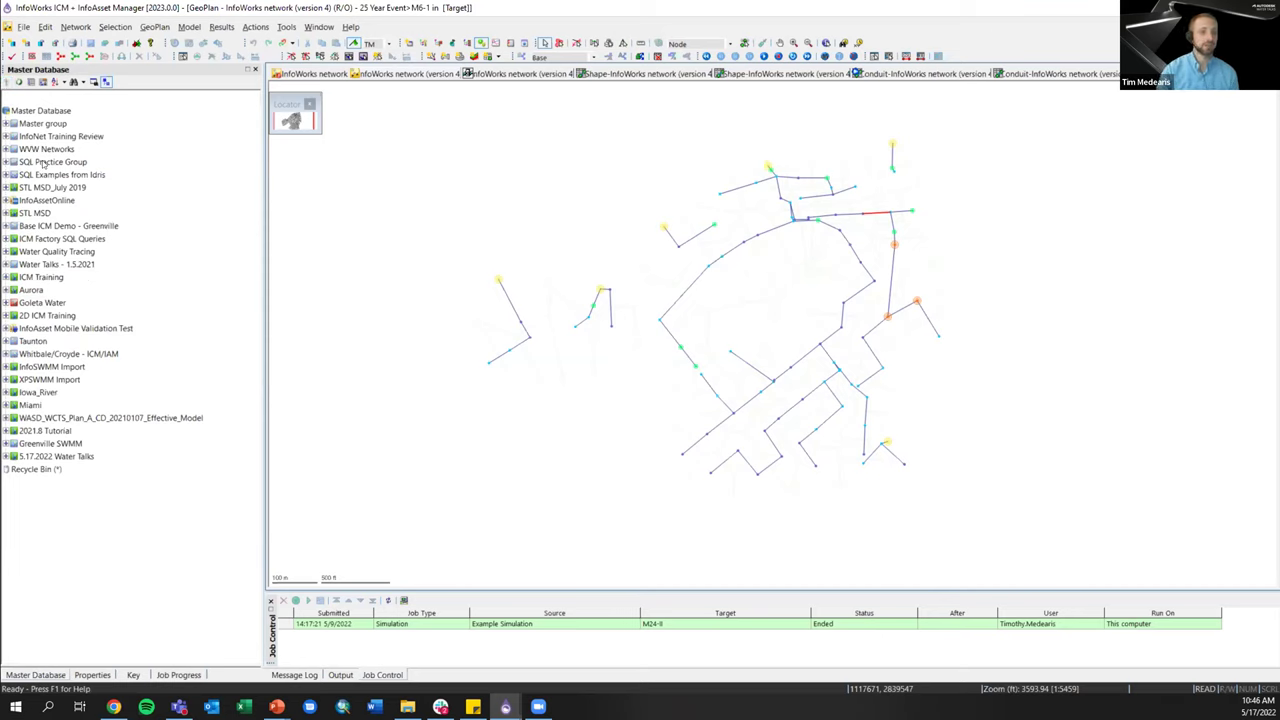
double_click(45, 457)
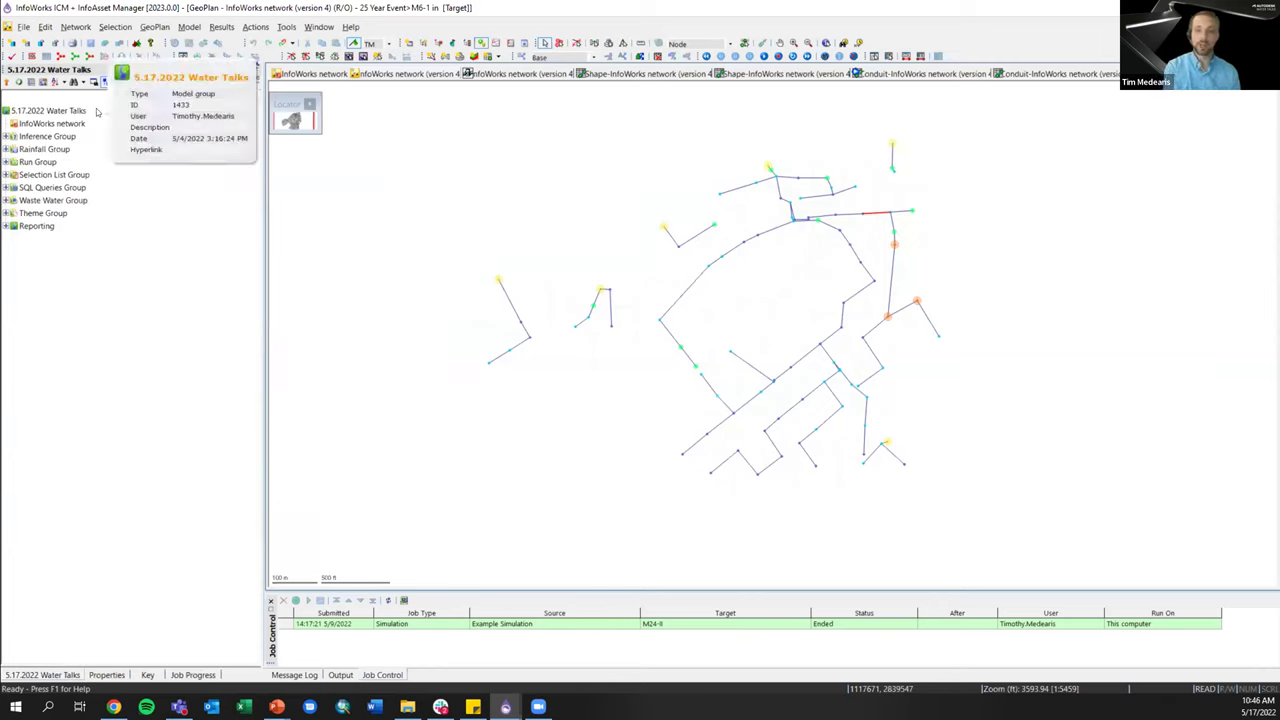
- Open the Scenario Creation Loop SQL query, examine its list of pipe diameters and close it without running it
click(7, 187)
right_click(60, 205)
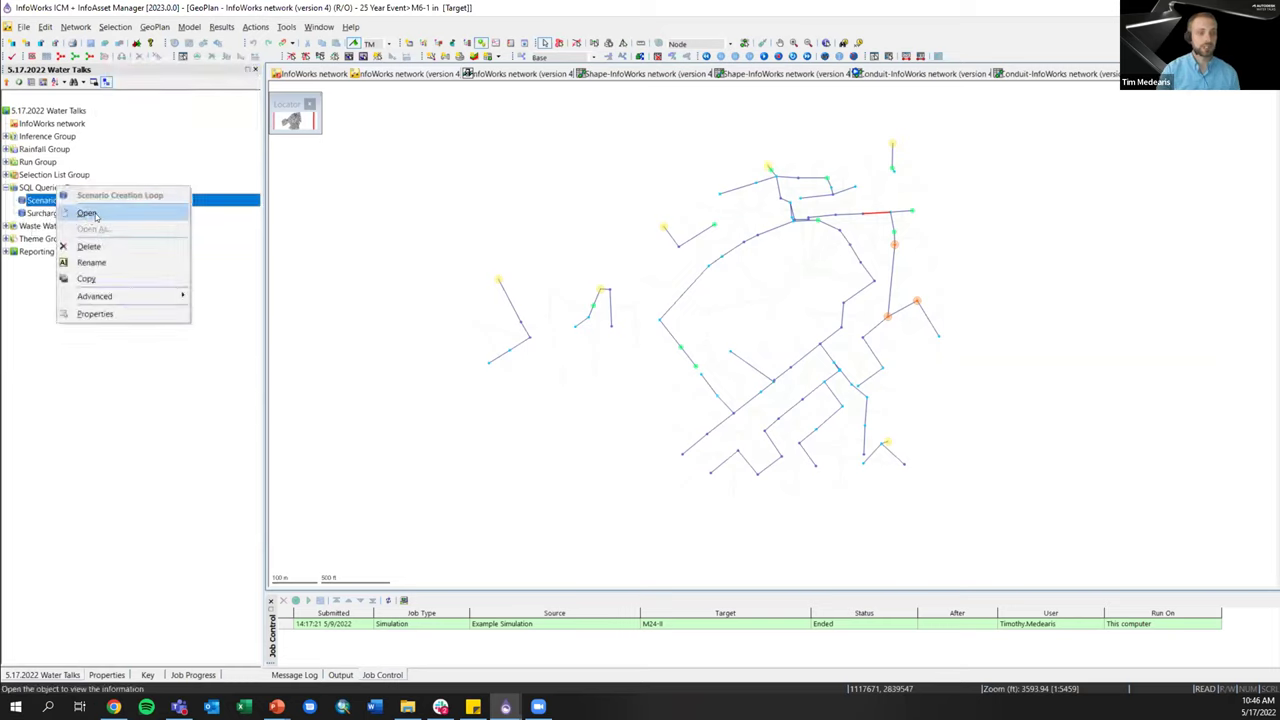
click(95, 216)
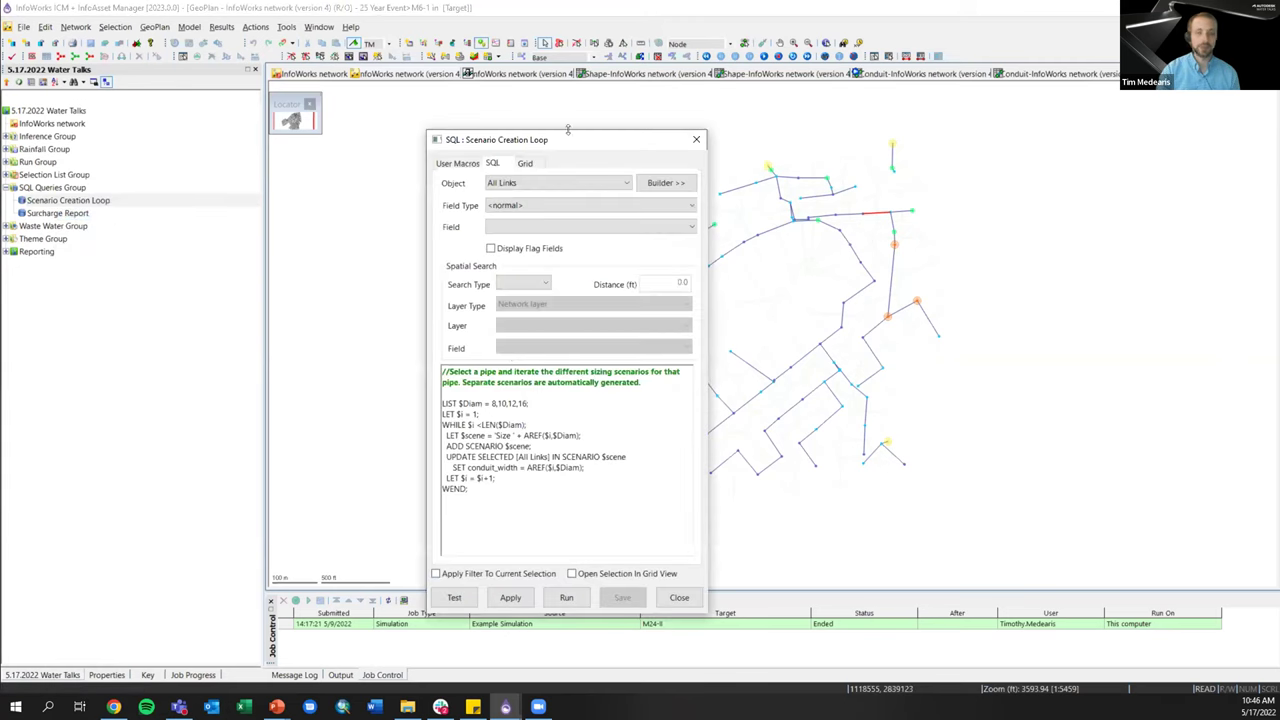
drag(567, 129, 733, 93)
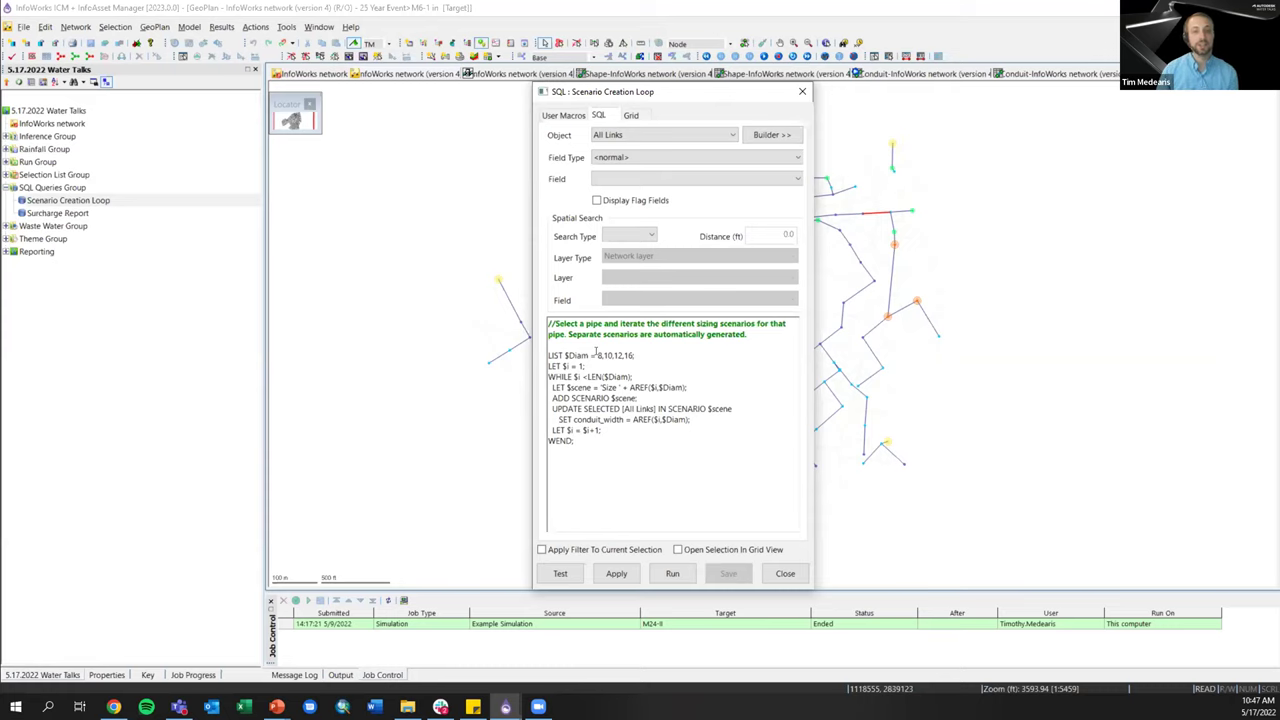
drag(597, 355, 633, 356)
click(656, 356)
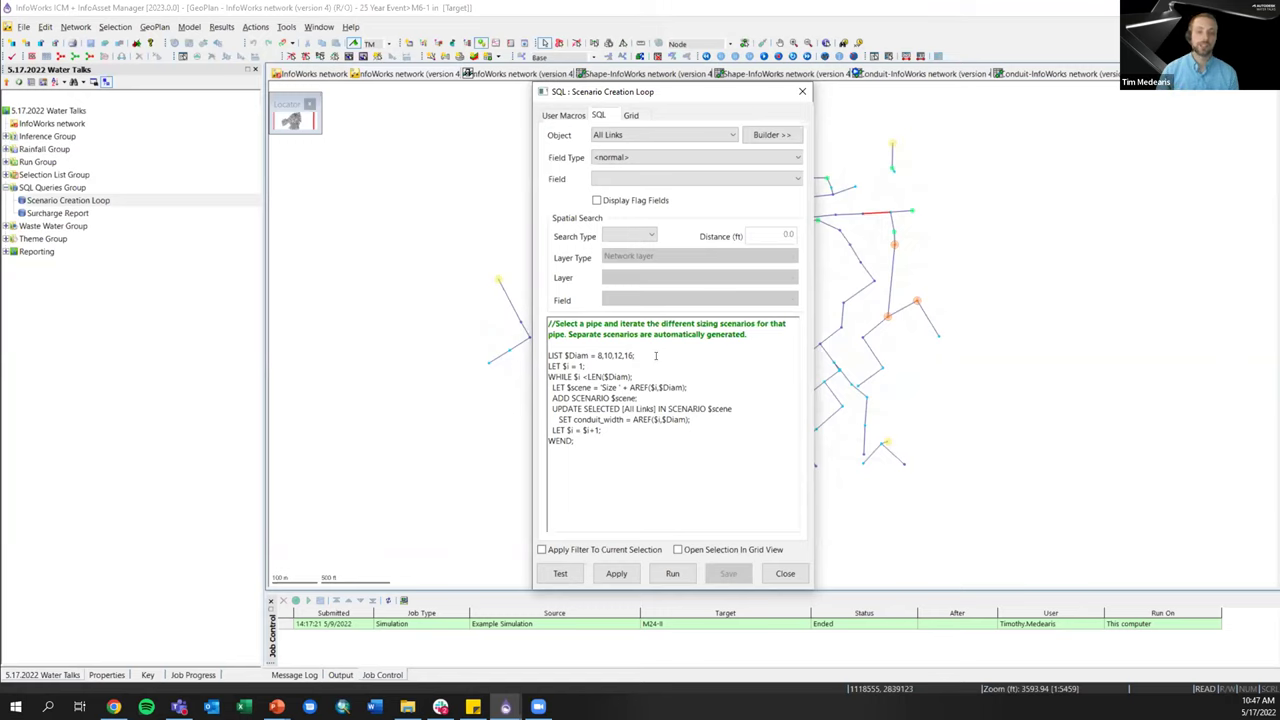
click(785, 573)
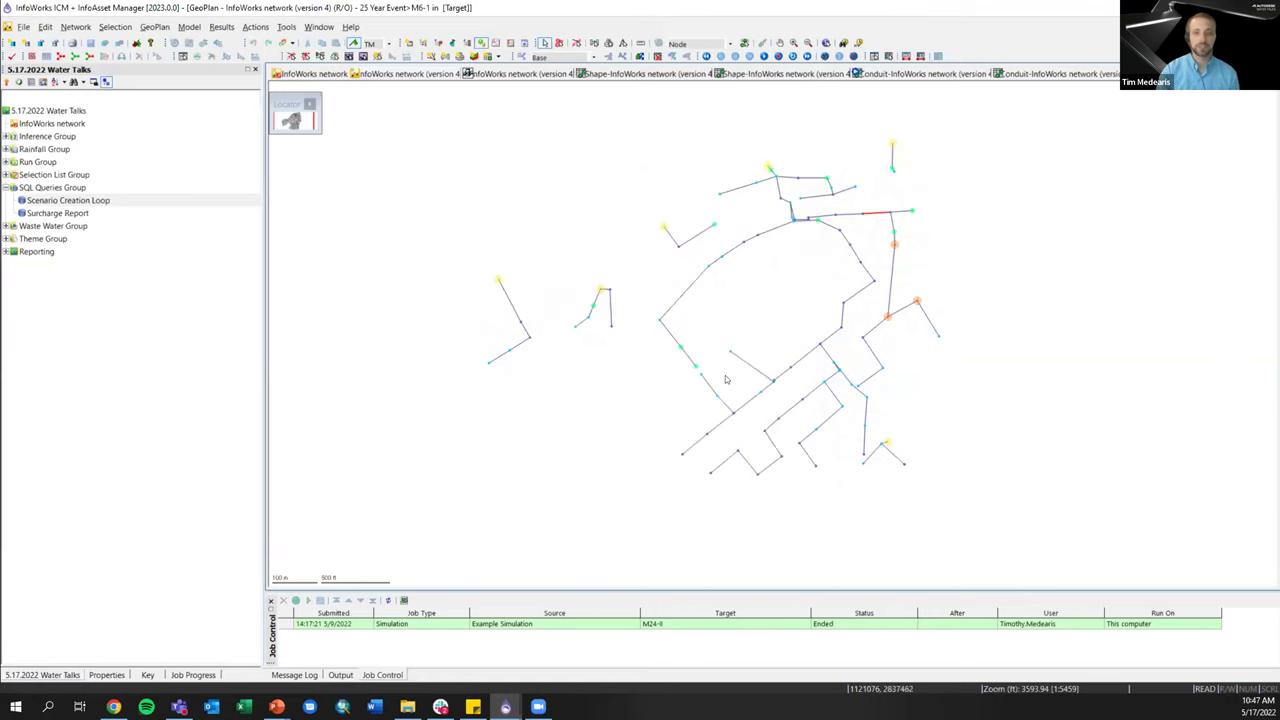
- Switch to the editable InfoWorks network GeoPlan and activate the Size 16 scenario
click(55, 203)
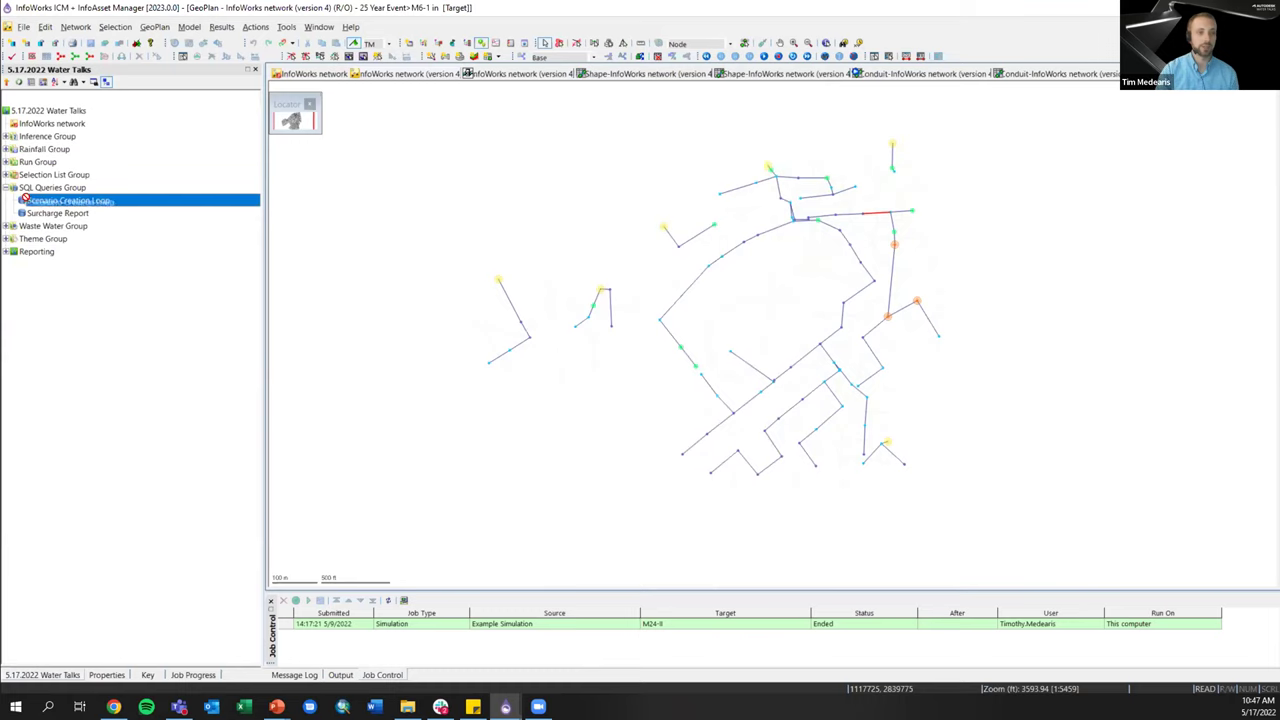
mouse_move(30, 200)
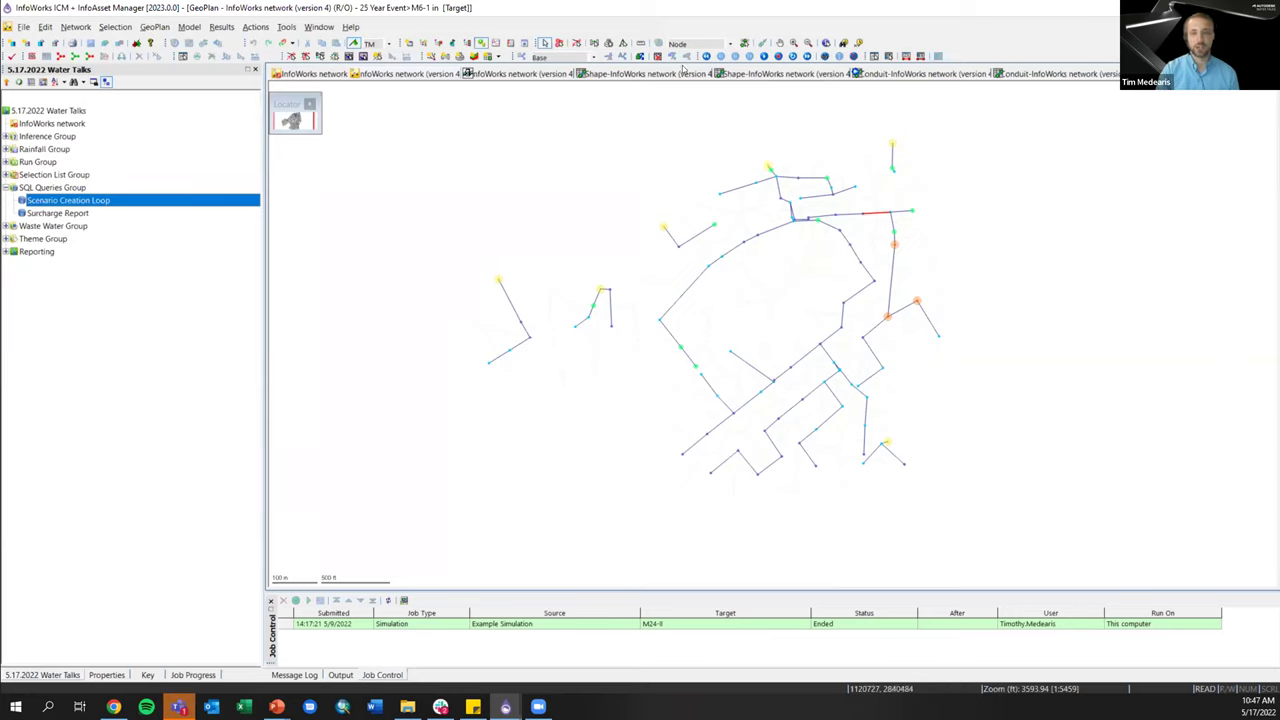
click(593, 58)
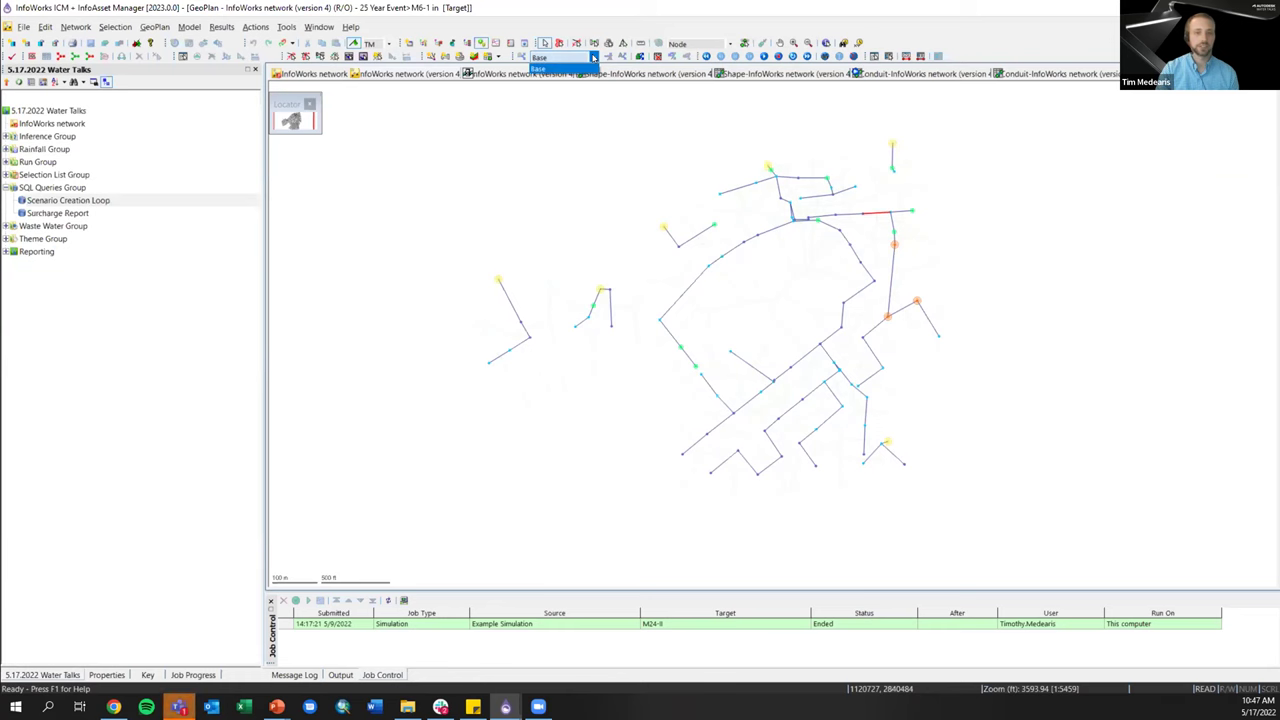
click(316, 76)
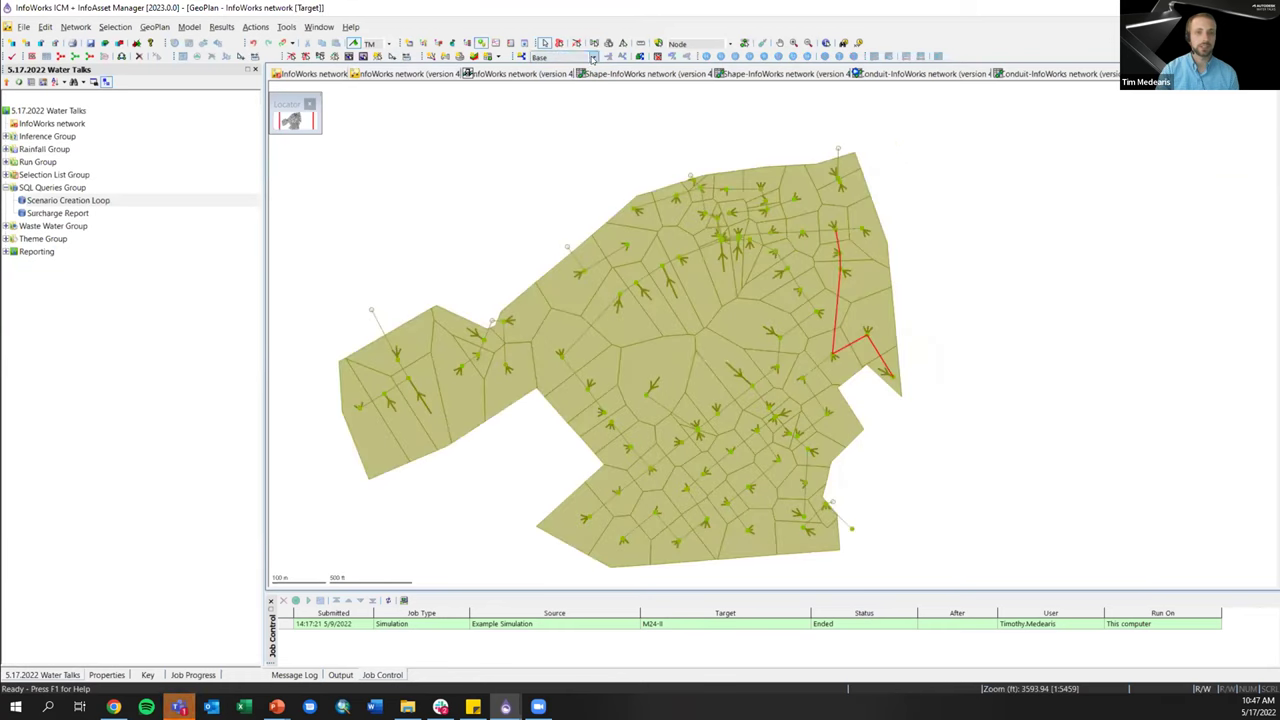
click(560, 57)
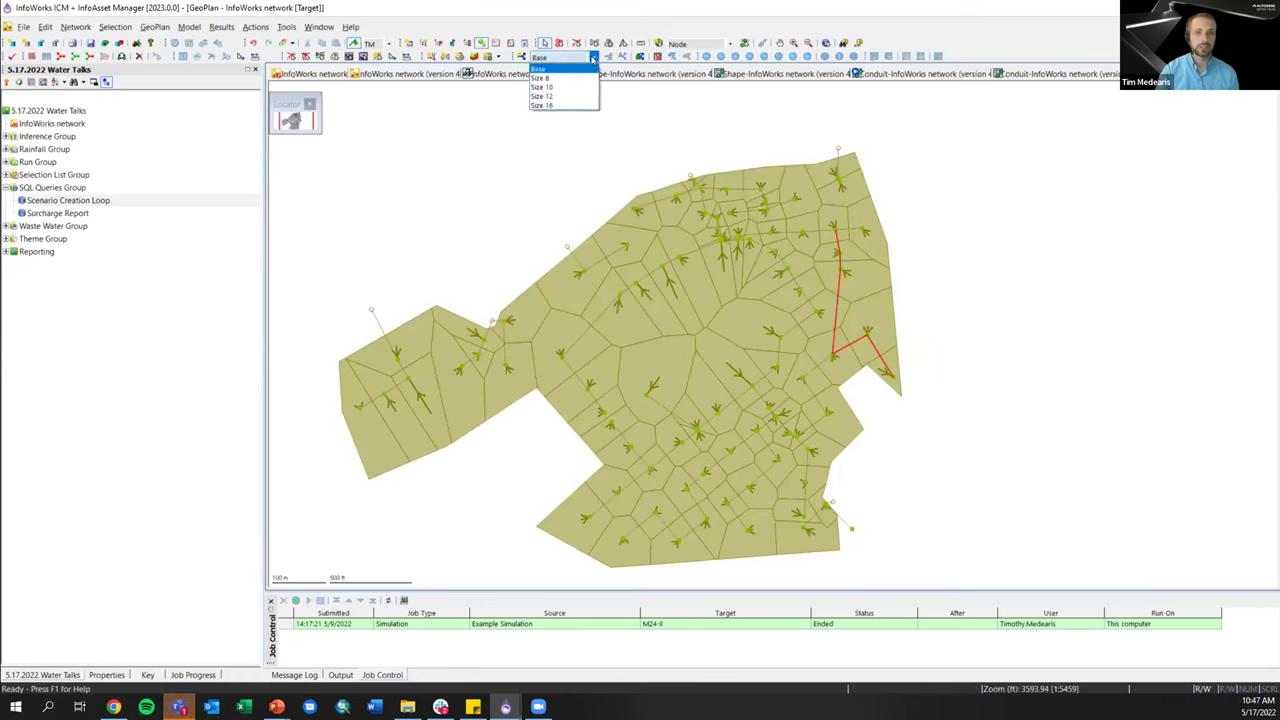
click(555, 104)
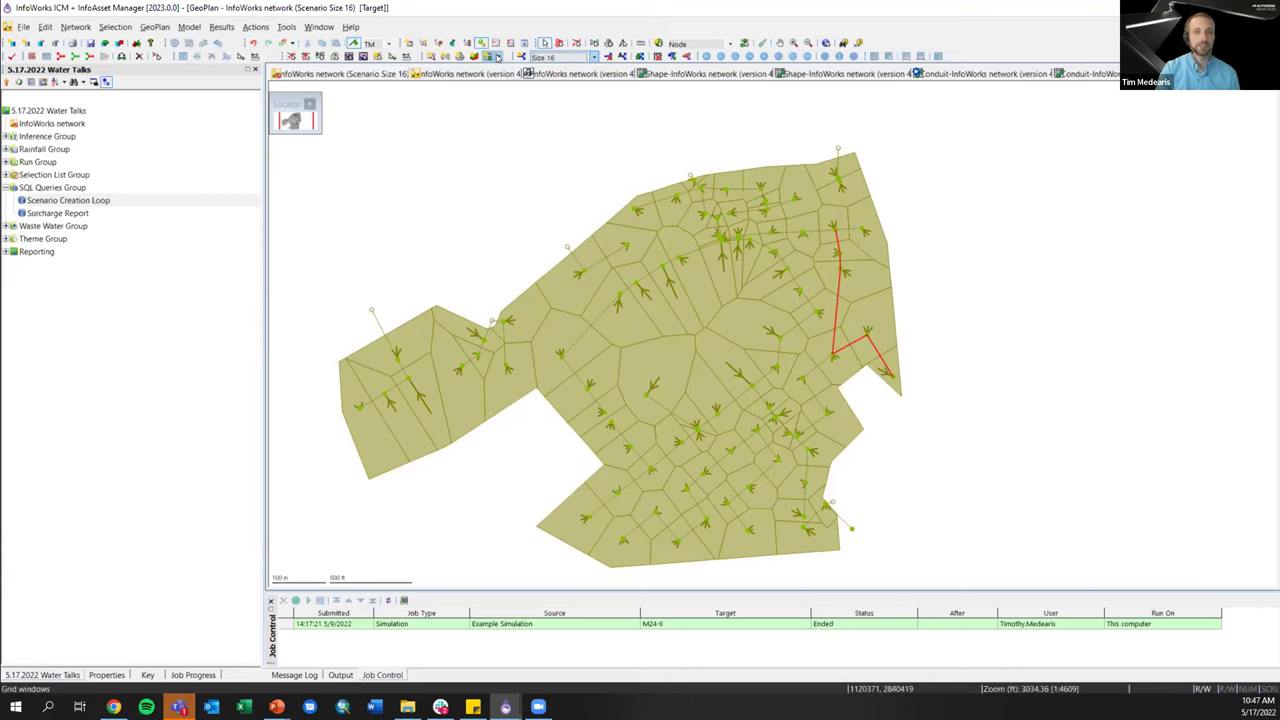
- Open a links grid of the selected Queen Street pipes in the Size 16 scenario and check their width and height values
click(489, 56)
click(530, 87)
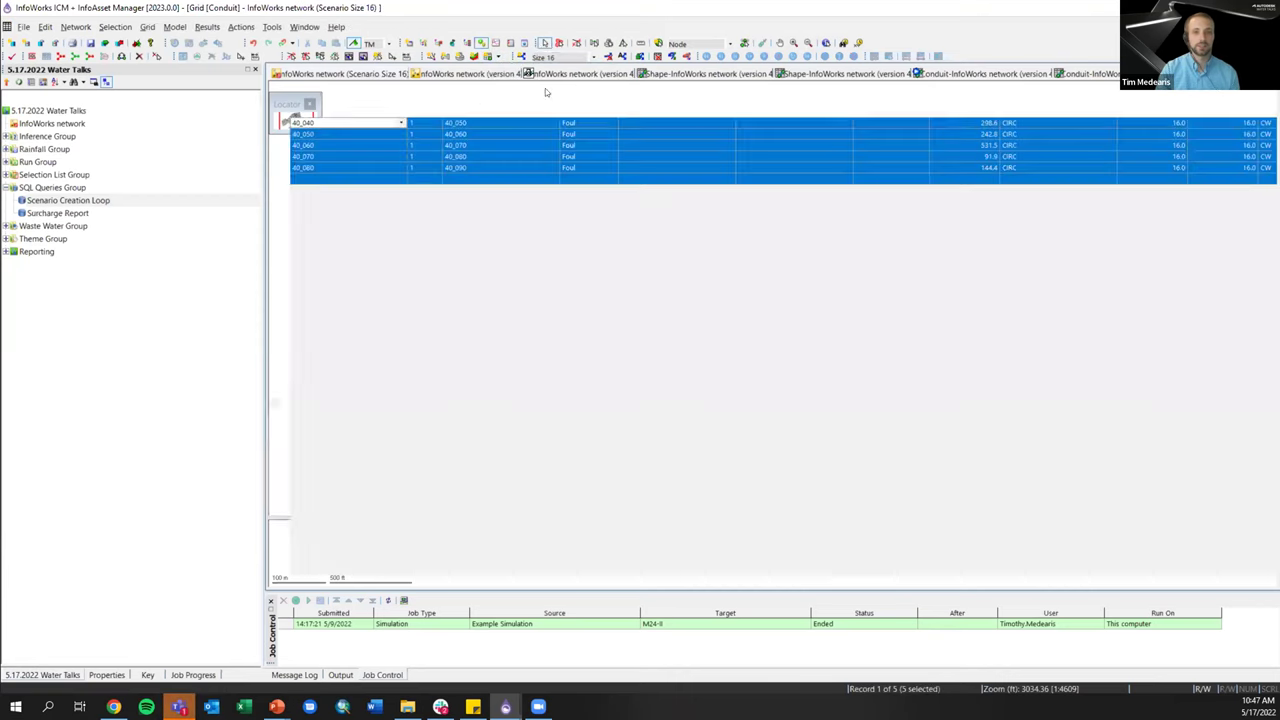
drag(1175, 121, 1245, 167)
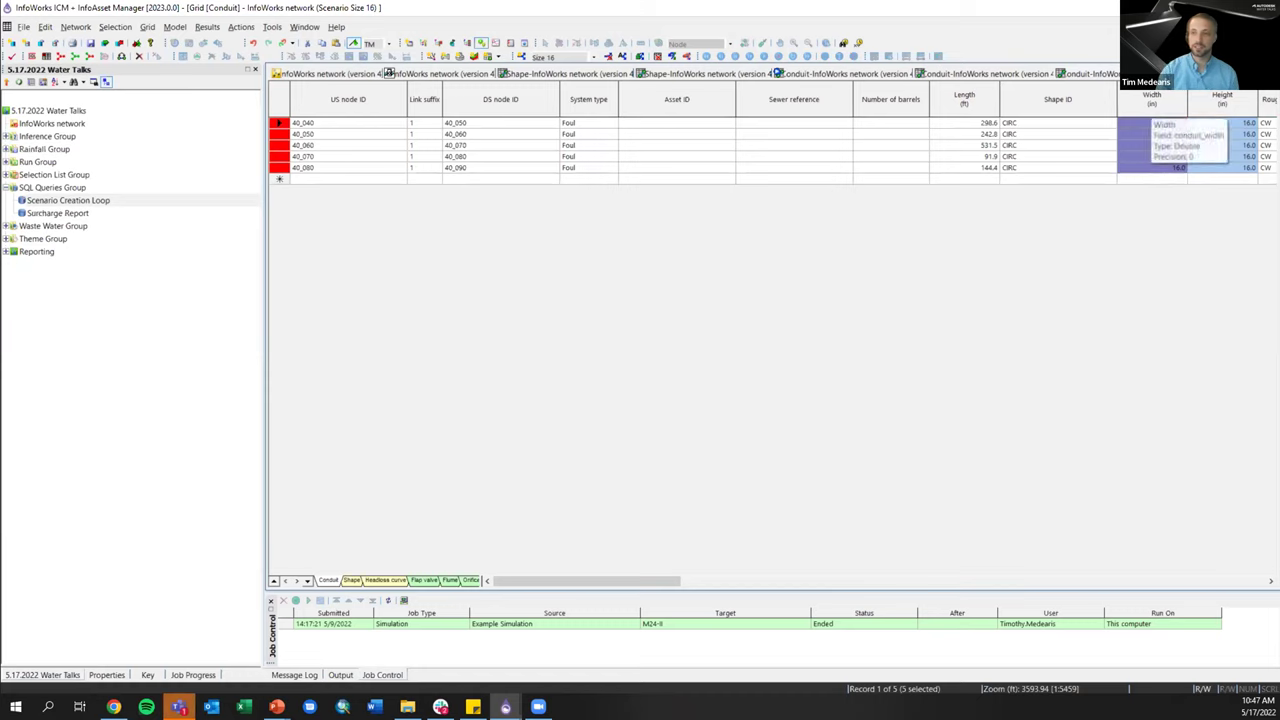
- Close the two conduit grid windows to return to the Size 16 network GeoPlan
right_click(1014, 77)
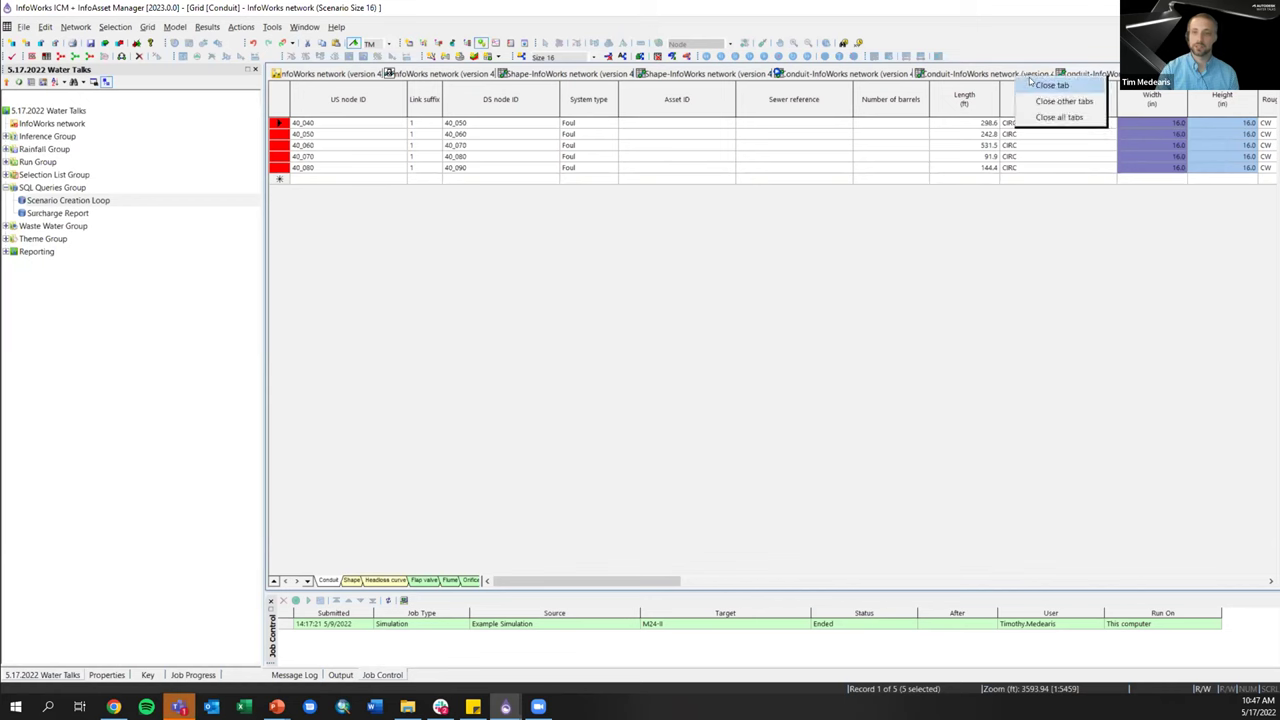
click(1050, 82)
right_click(1092, 81)
click(1100, 82)
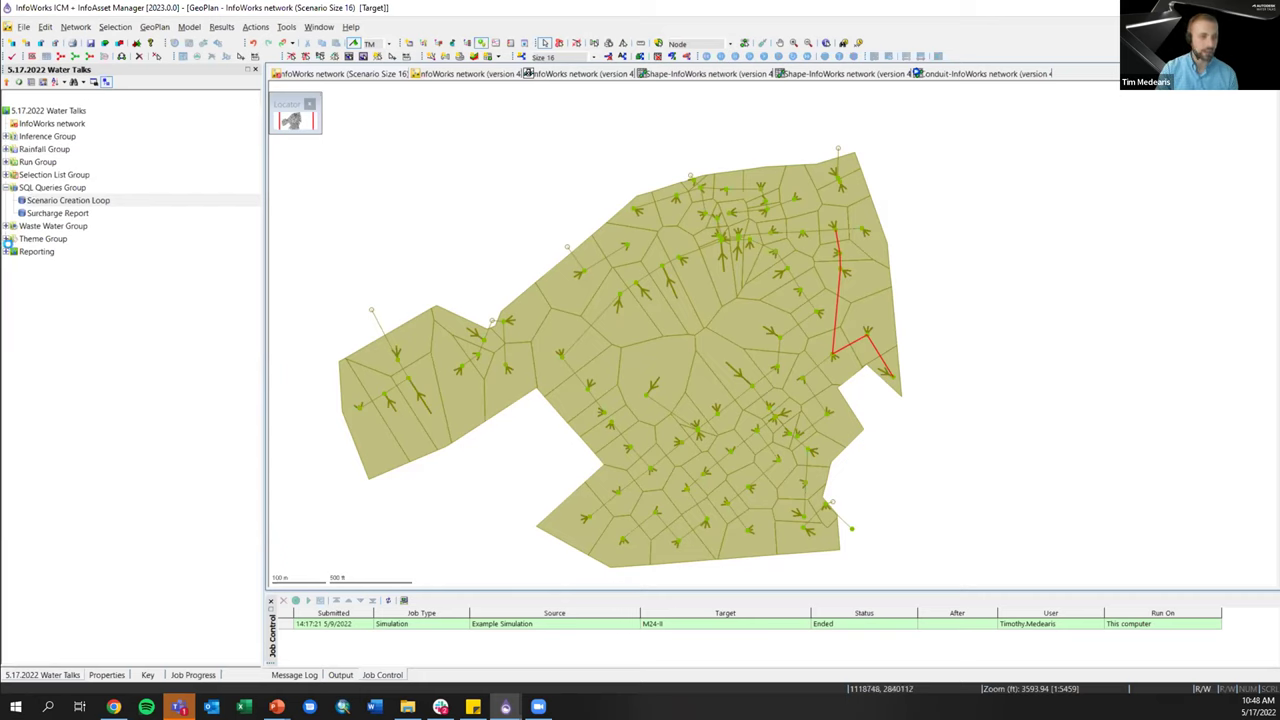
- Open the 25 Year Event - Queen Street Alts run, review its selected scenarios and simulation setup, and close it without re-running
click(7, 251)
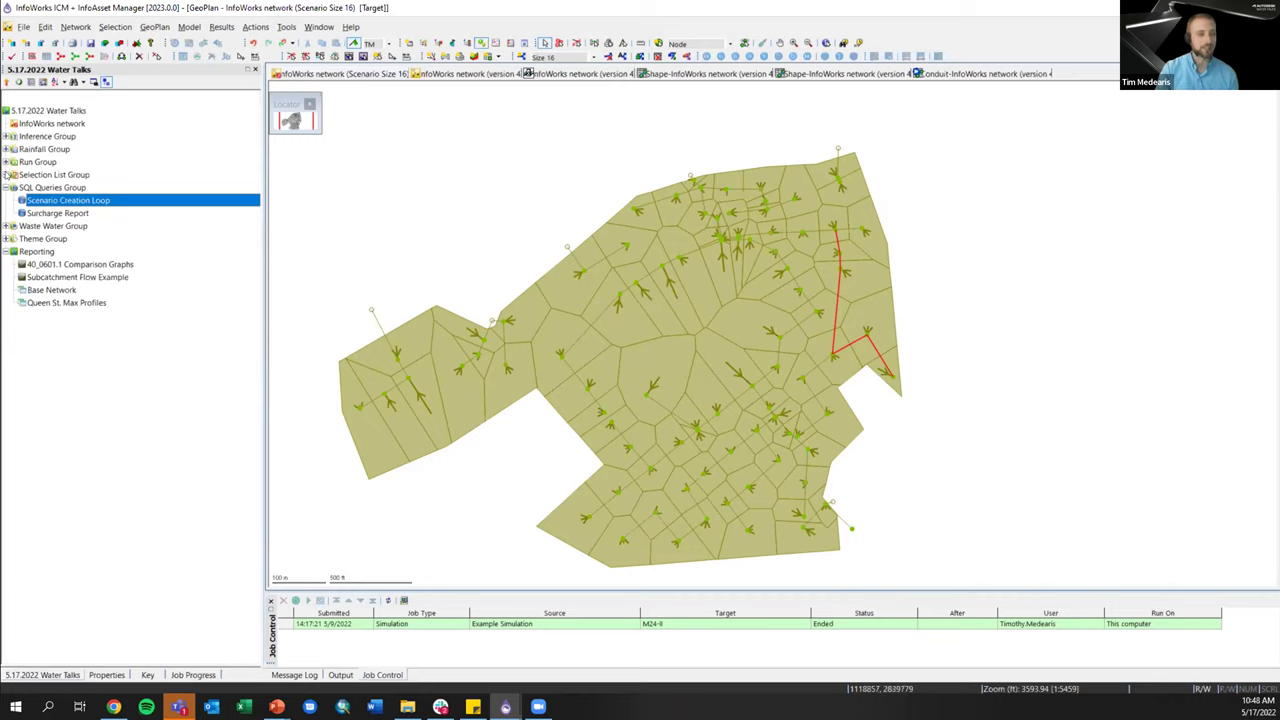
click(7, 162)
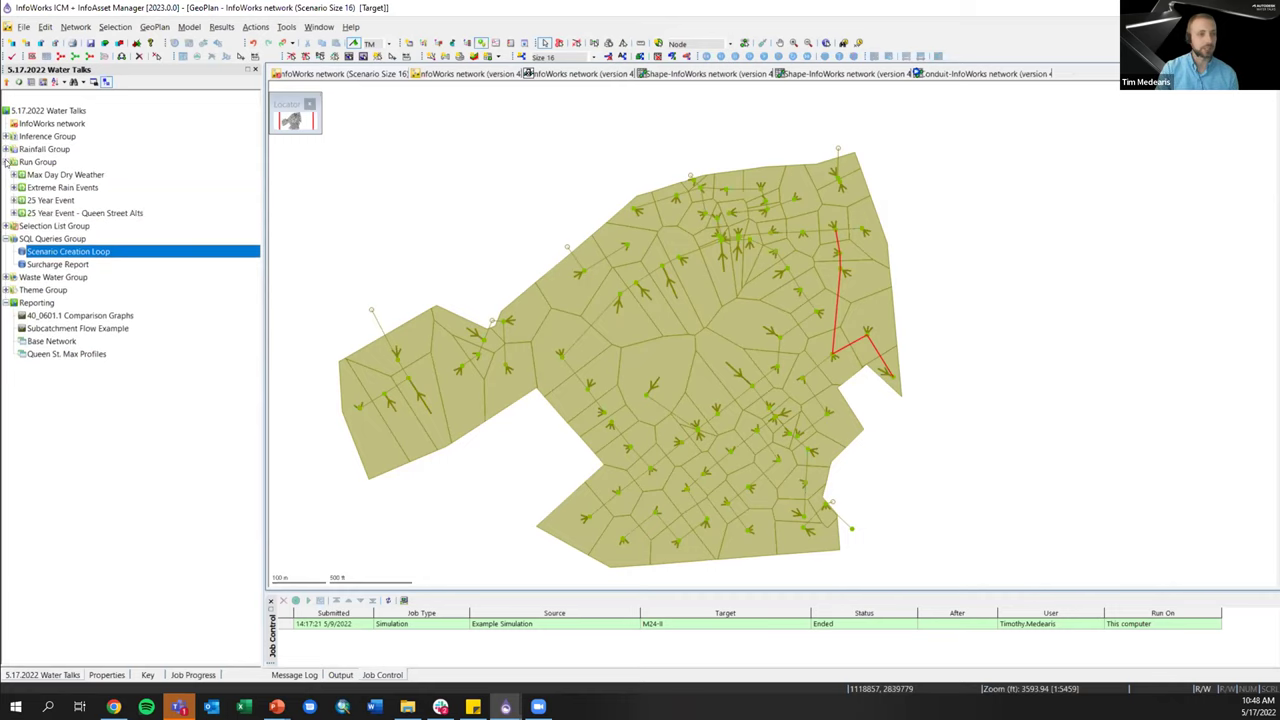
click(13, 213)
right_click(46, 213)
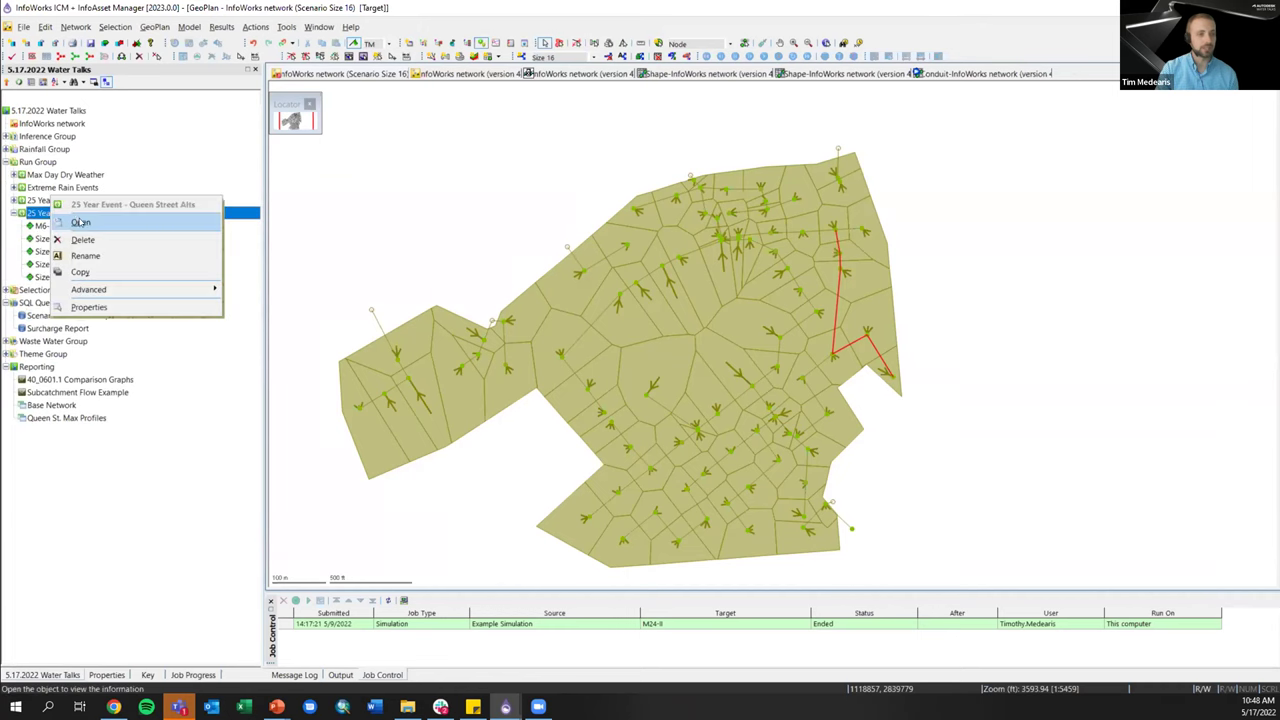
click(80, 222)
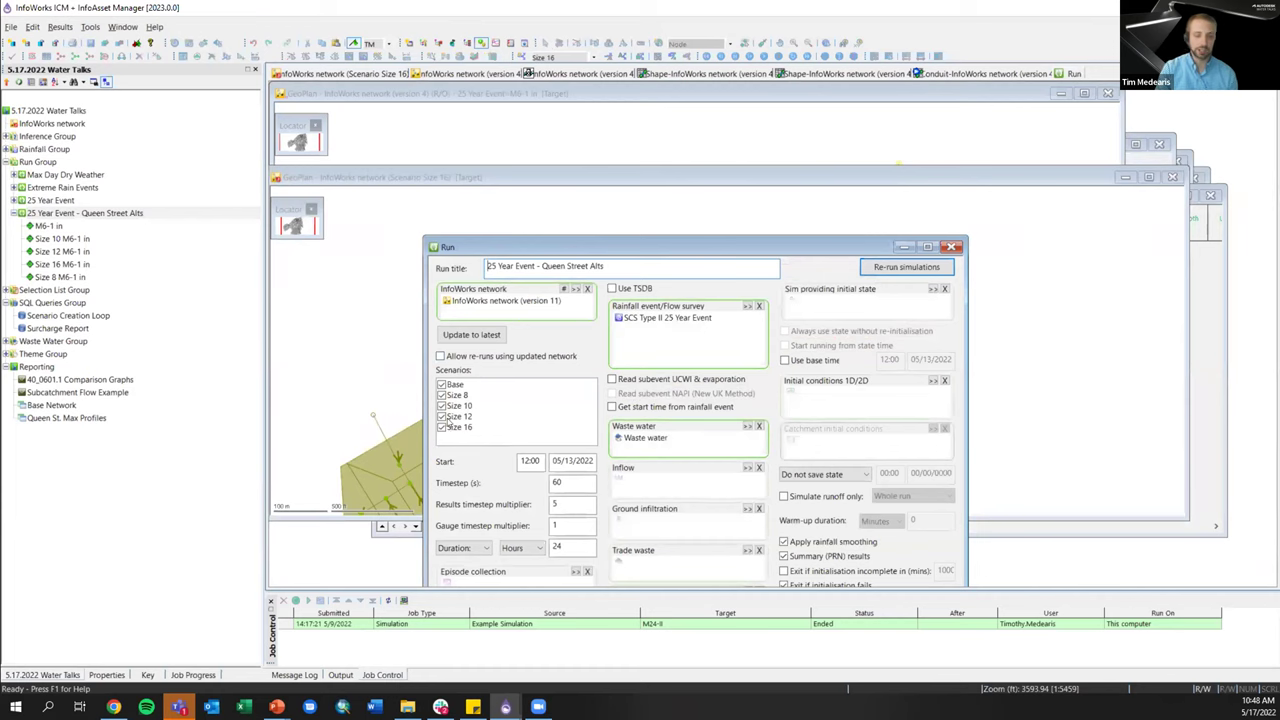
drag(524, 254, 481, 181)
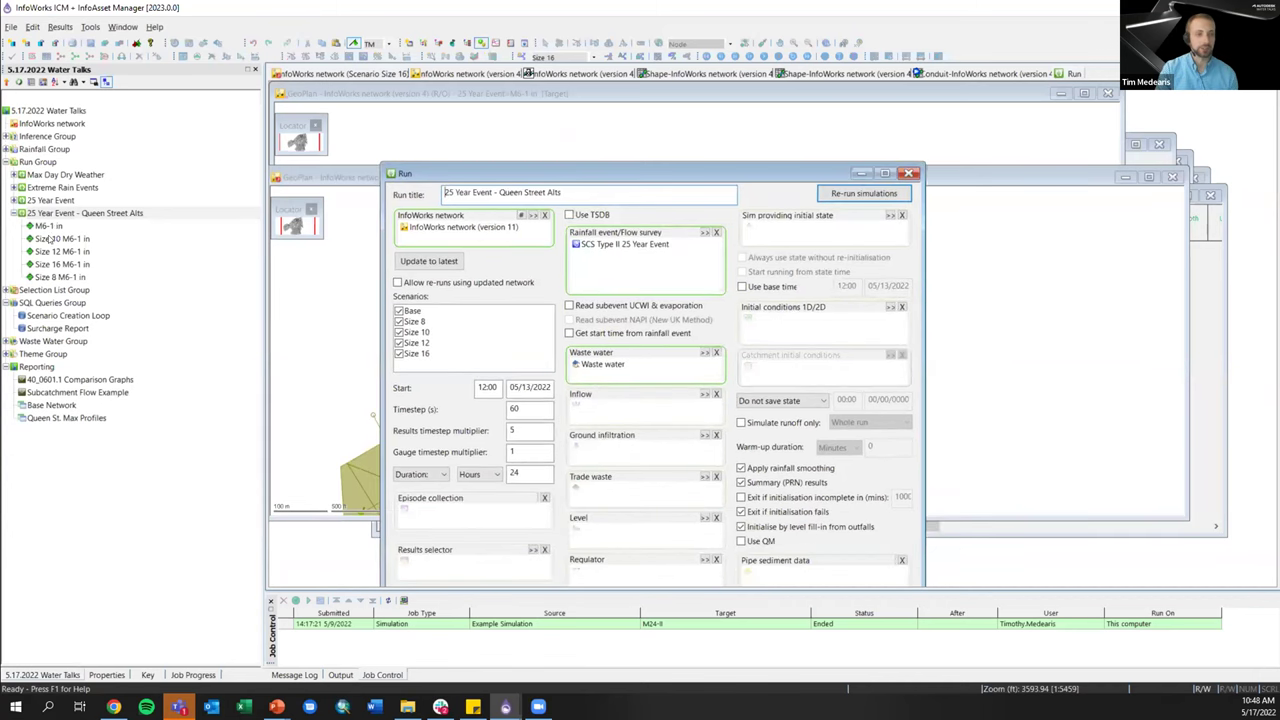
click(909, 174)
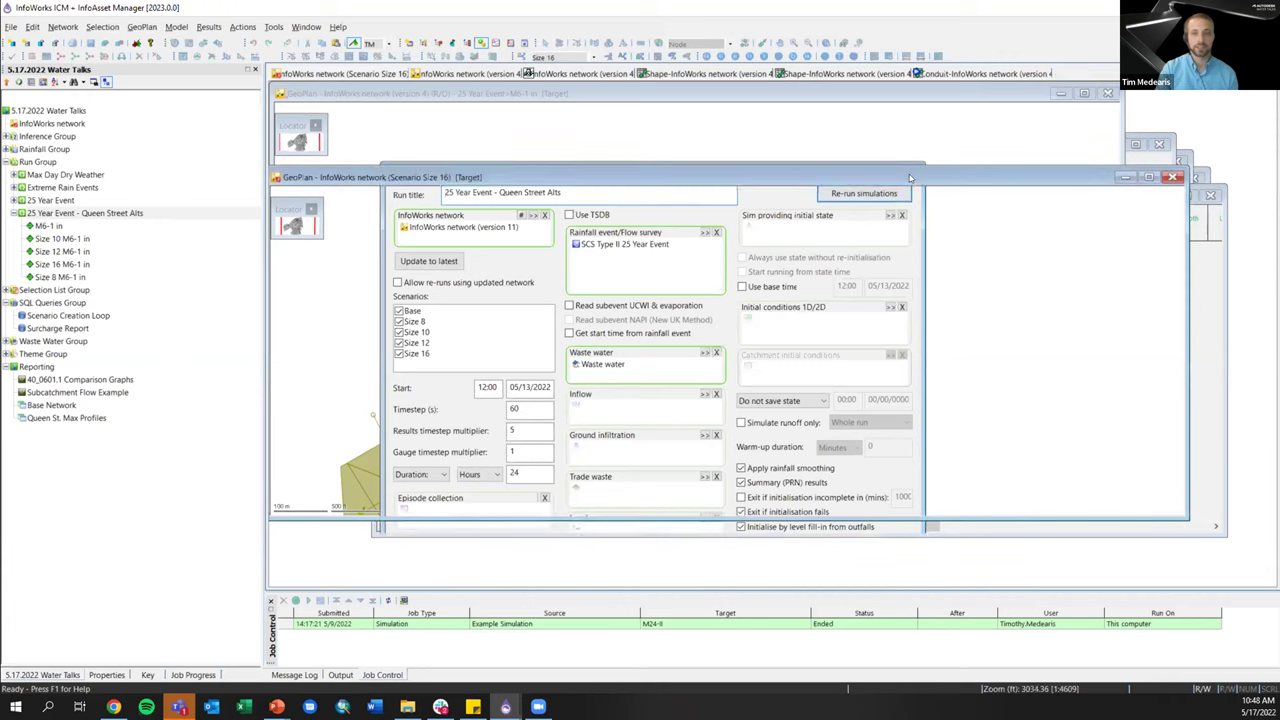
- Open the Queen St. Max Profiles workspace, narrow the model tree, and compare the Size 8, 10, 12 and 16 long sections
double_click(35, 420)
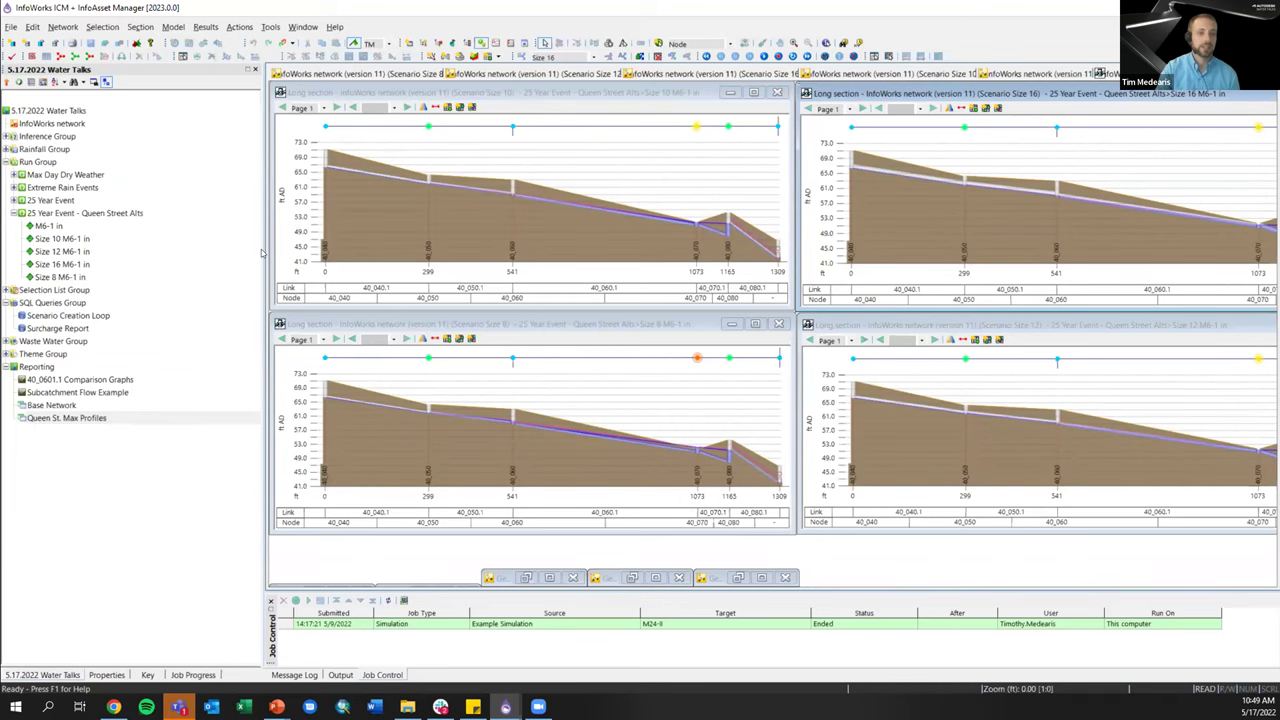
drag(257, 247, 160, 265)
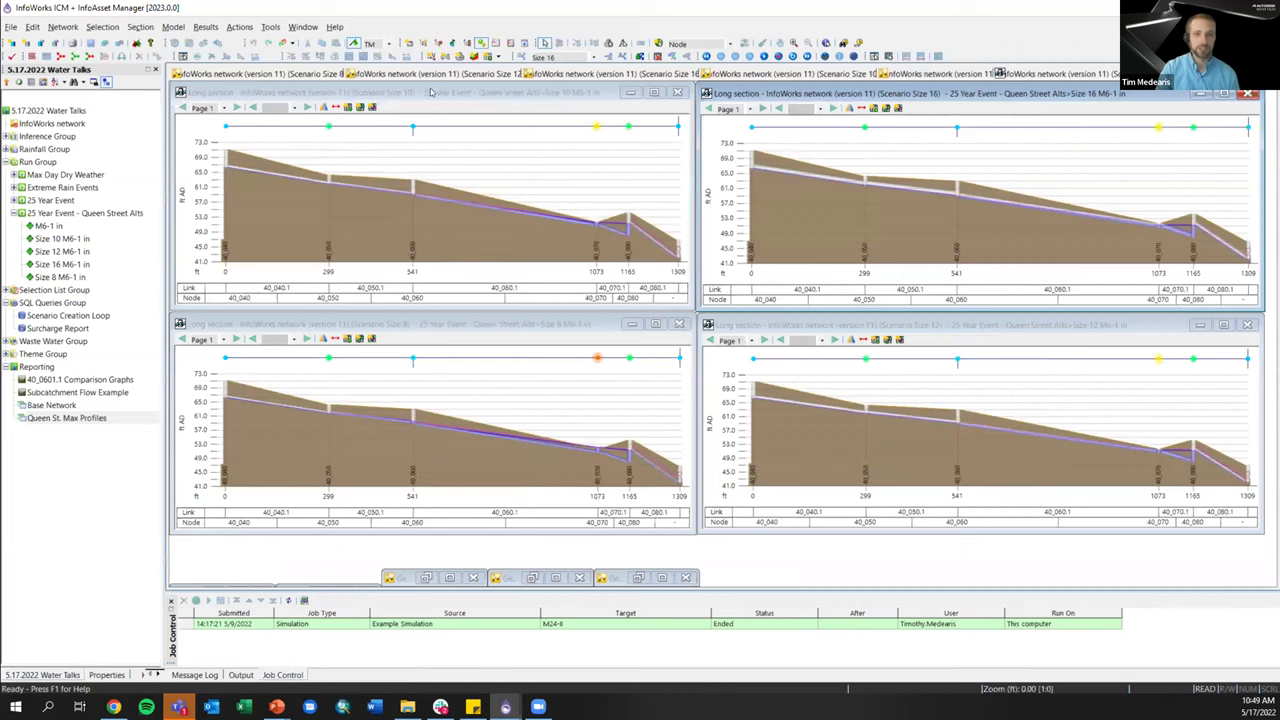
click(534, 325)
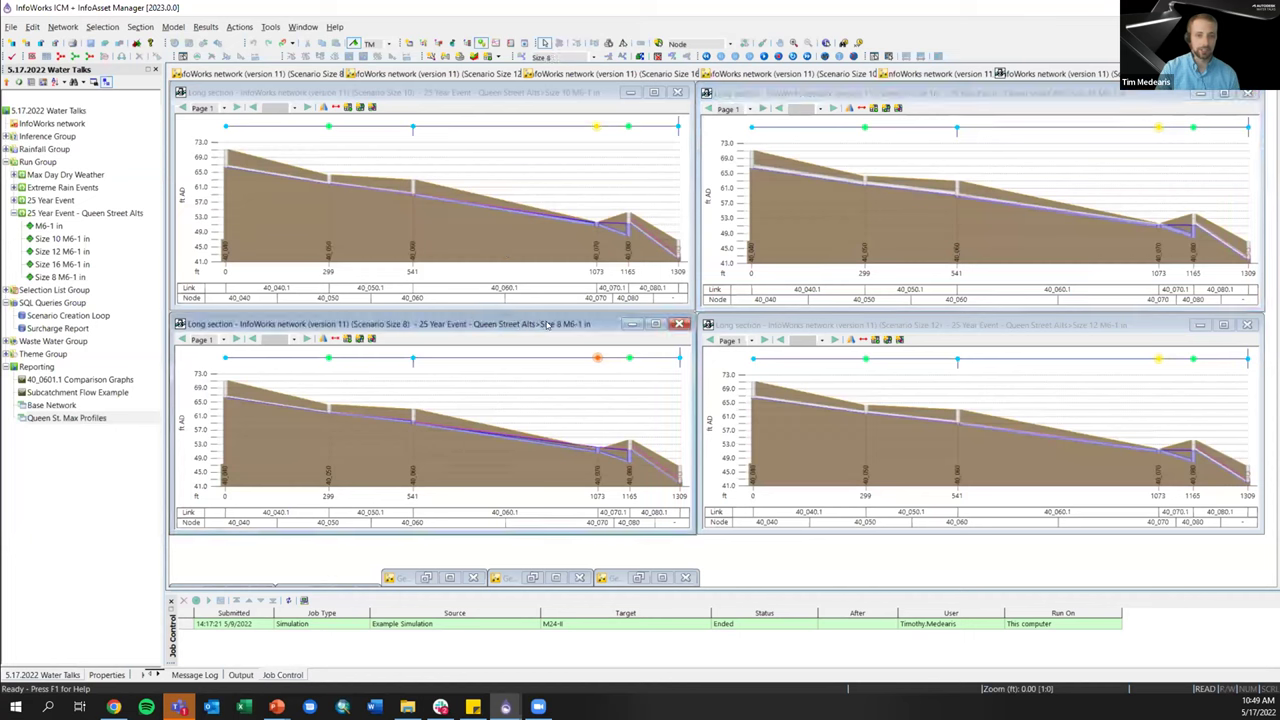
click(554, 94)
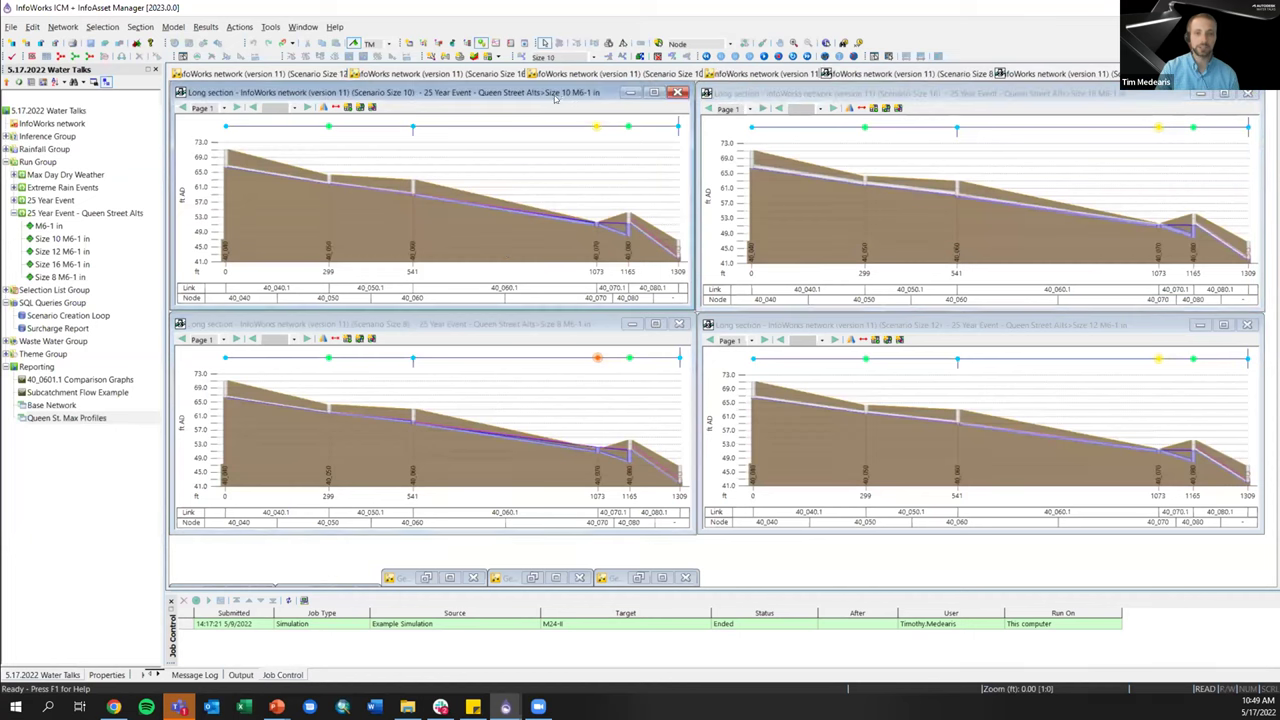
click(1092, 328)
click(1079, 93)
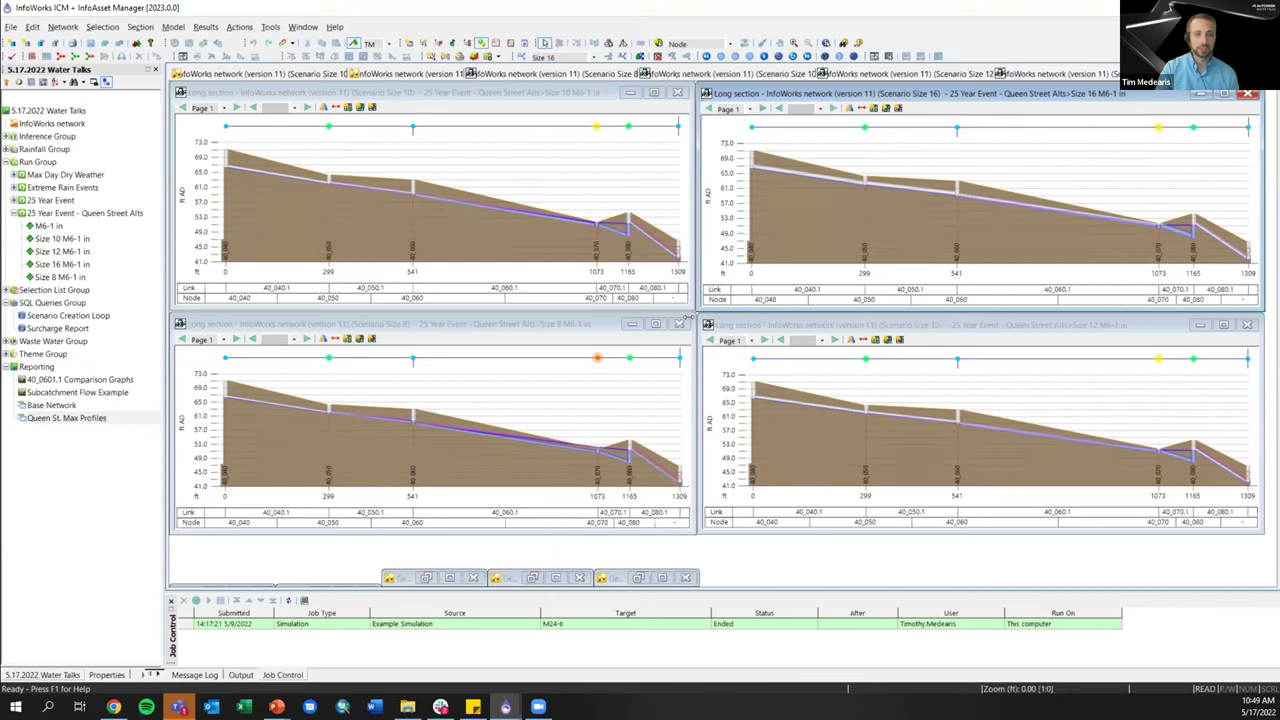
right_click(40, 367)
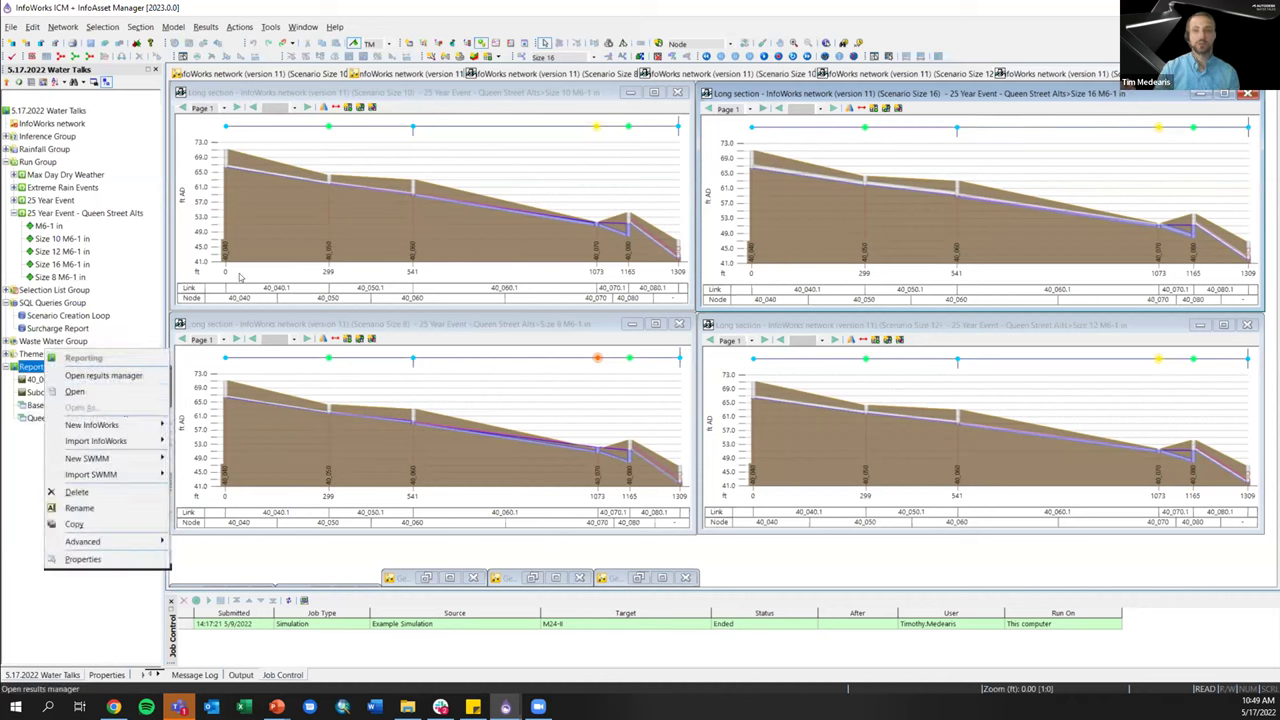
click(133, 425)
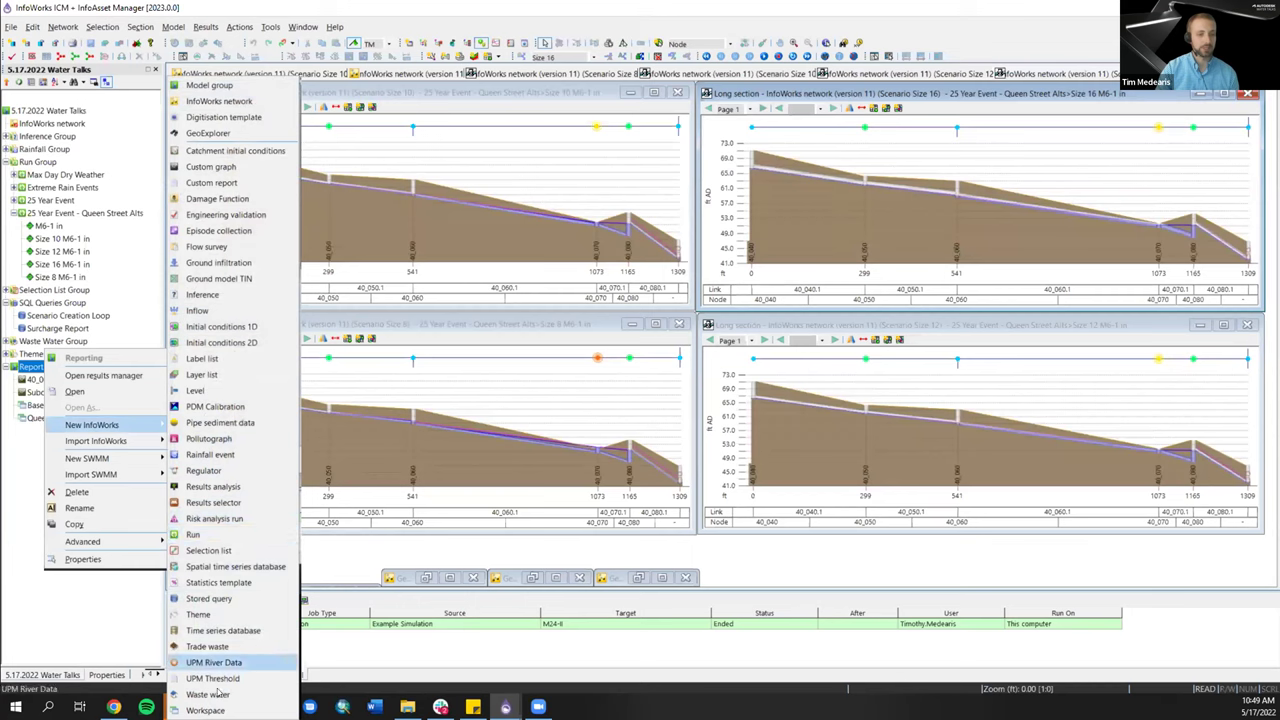
click(205, 710)
text(saved view)
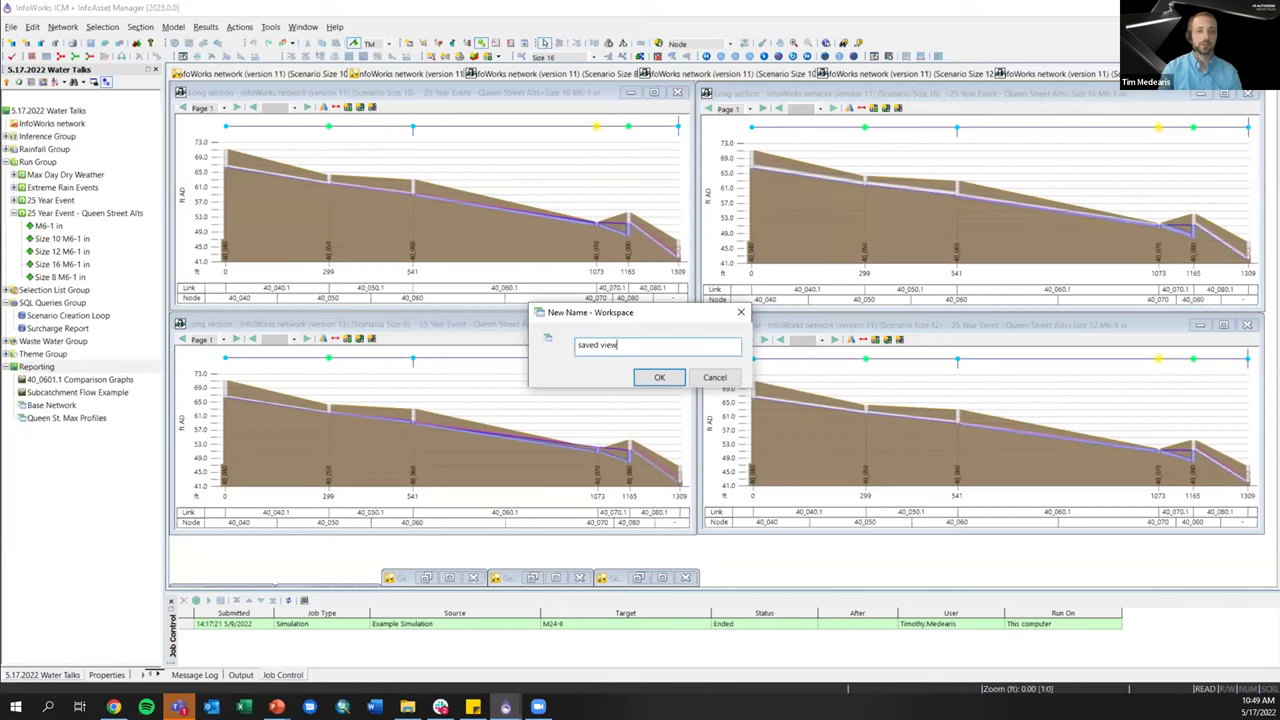
click(716, 379)
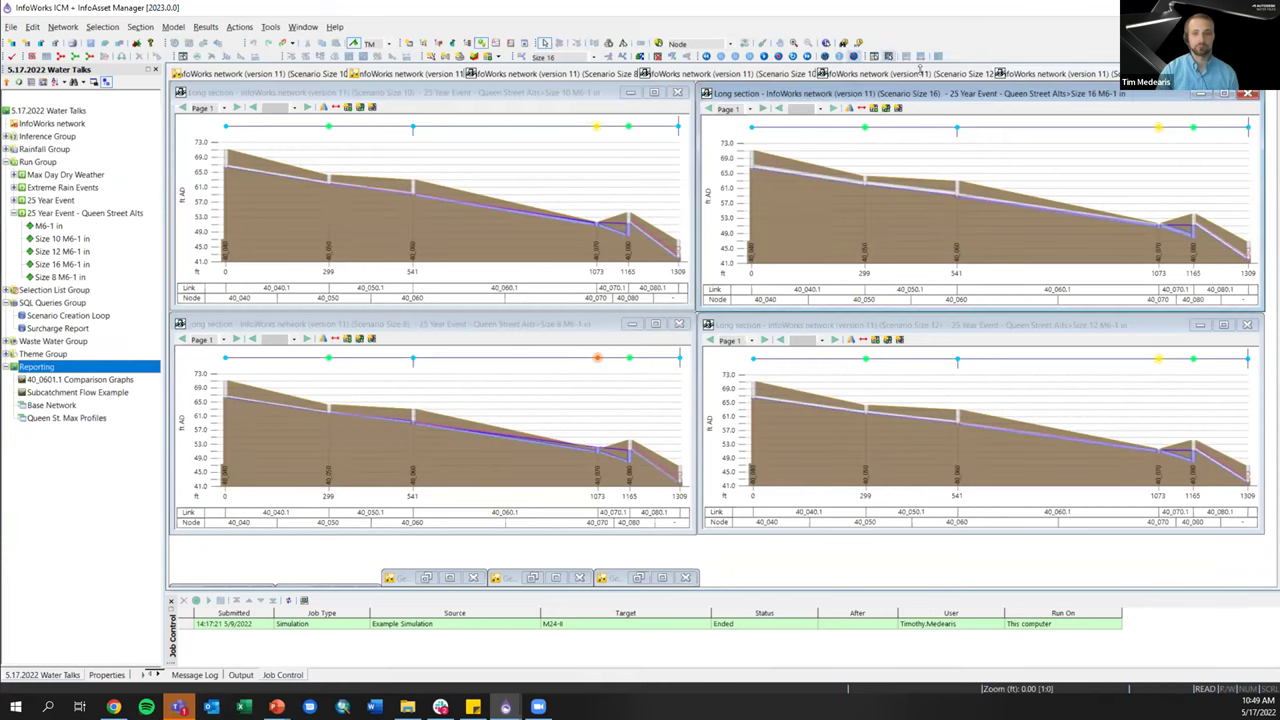
- Compare the Size 10 and Size 8 long sections, inspecting the Size 10 profile closely around node 40_070
click(576, 93)
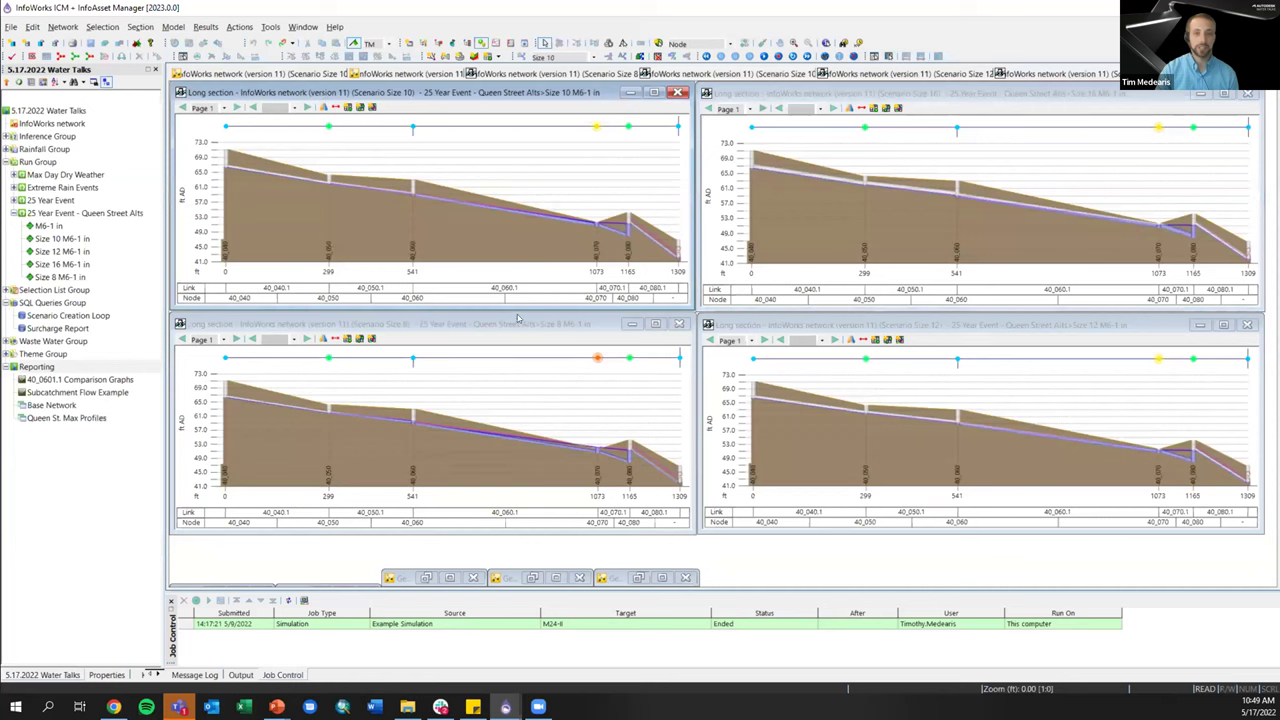
click(507, 324)
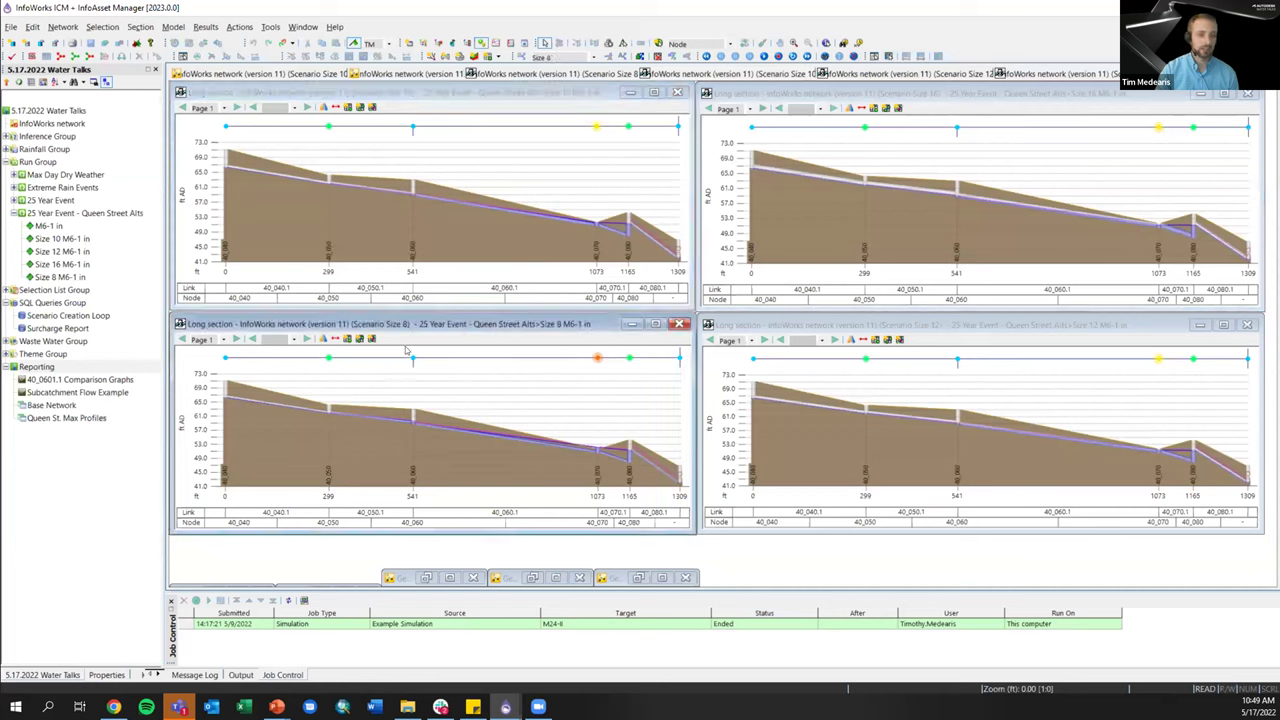
scroll(590, 447, up, 5)
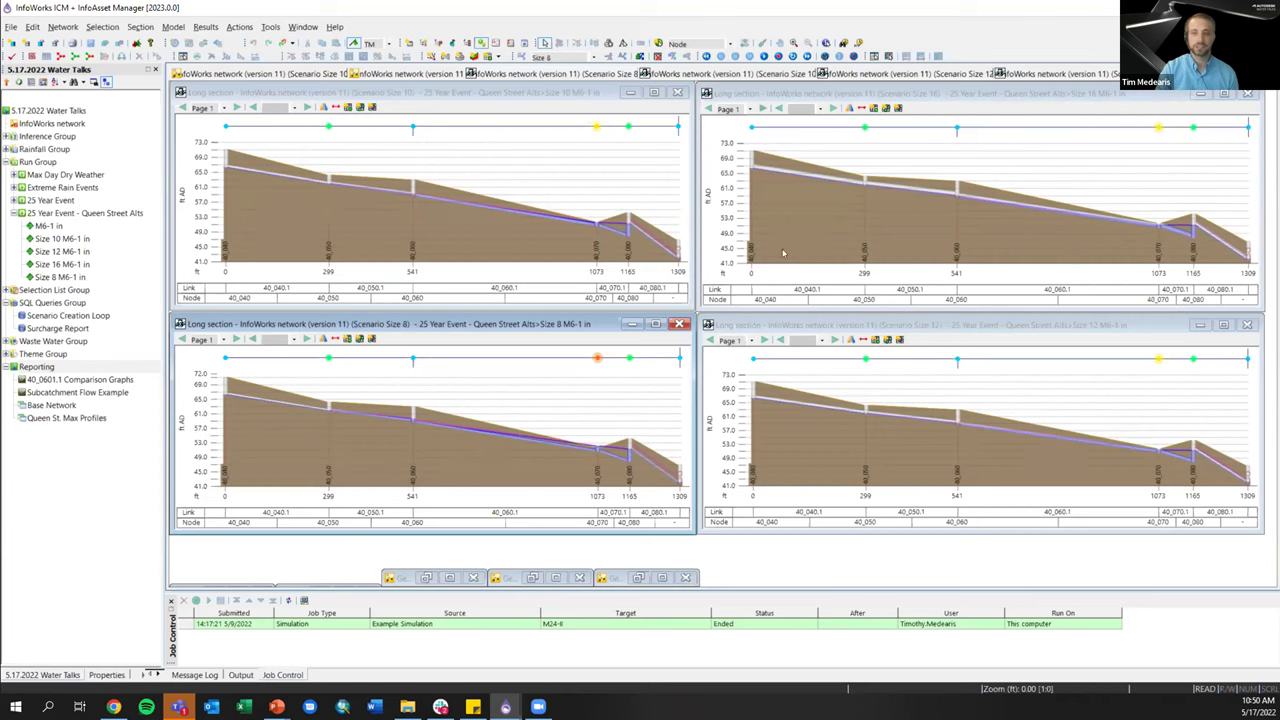
scroll(604, 231, up, 3)
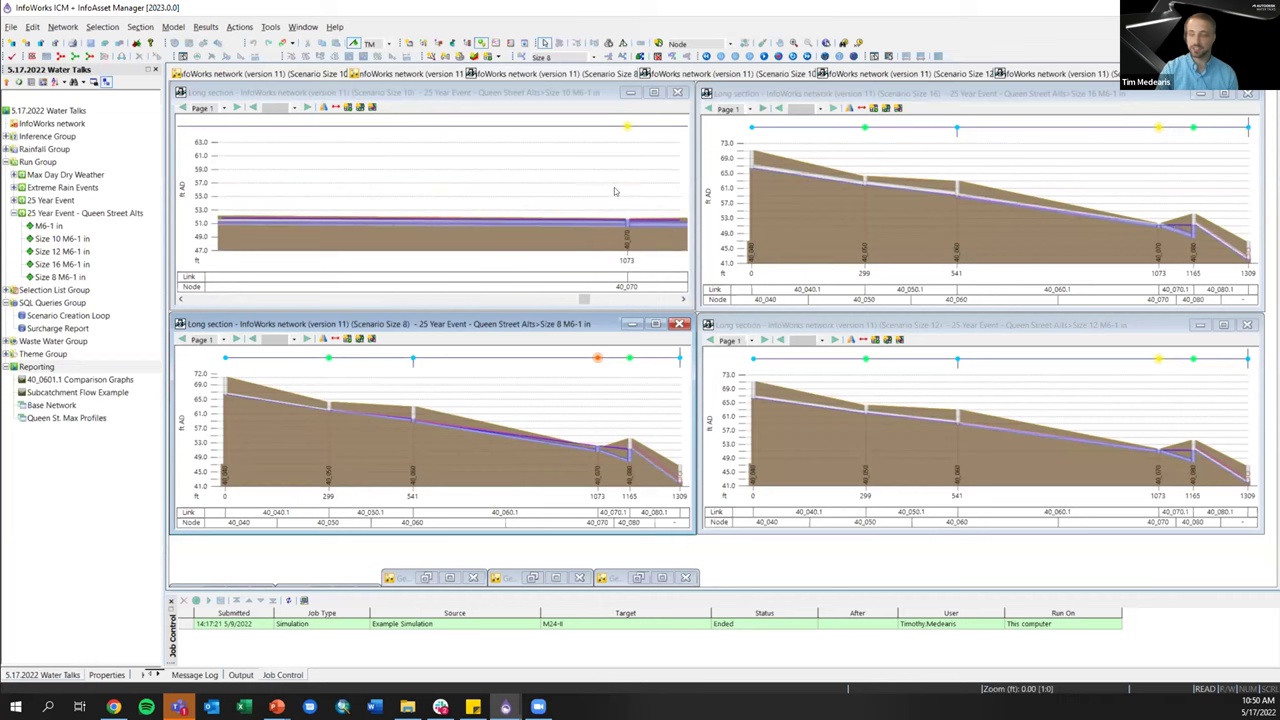
scroll(510, 190, down, 3)
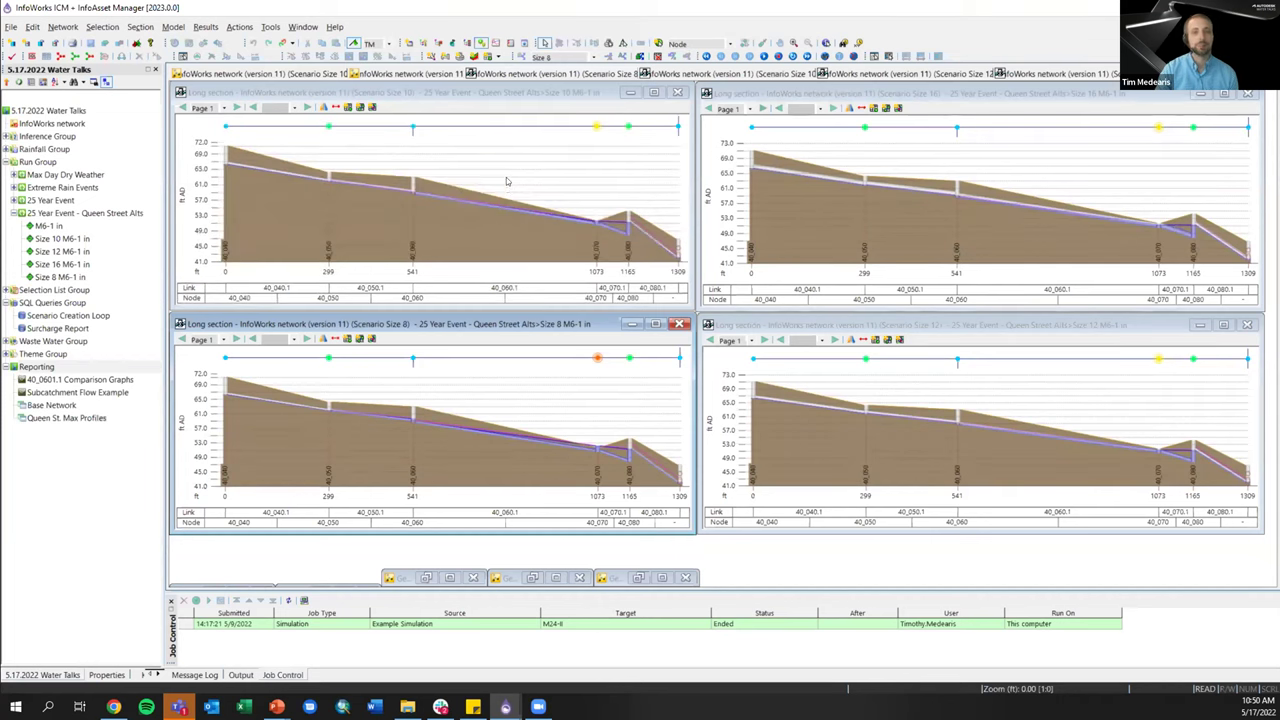
click(541, 91)
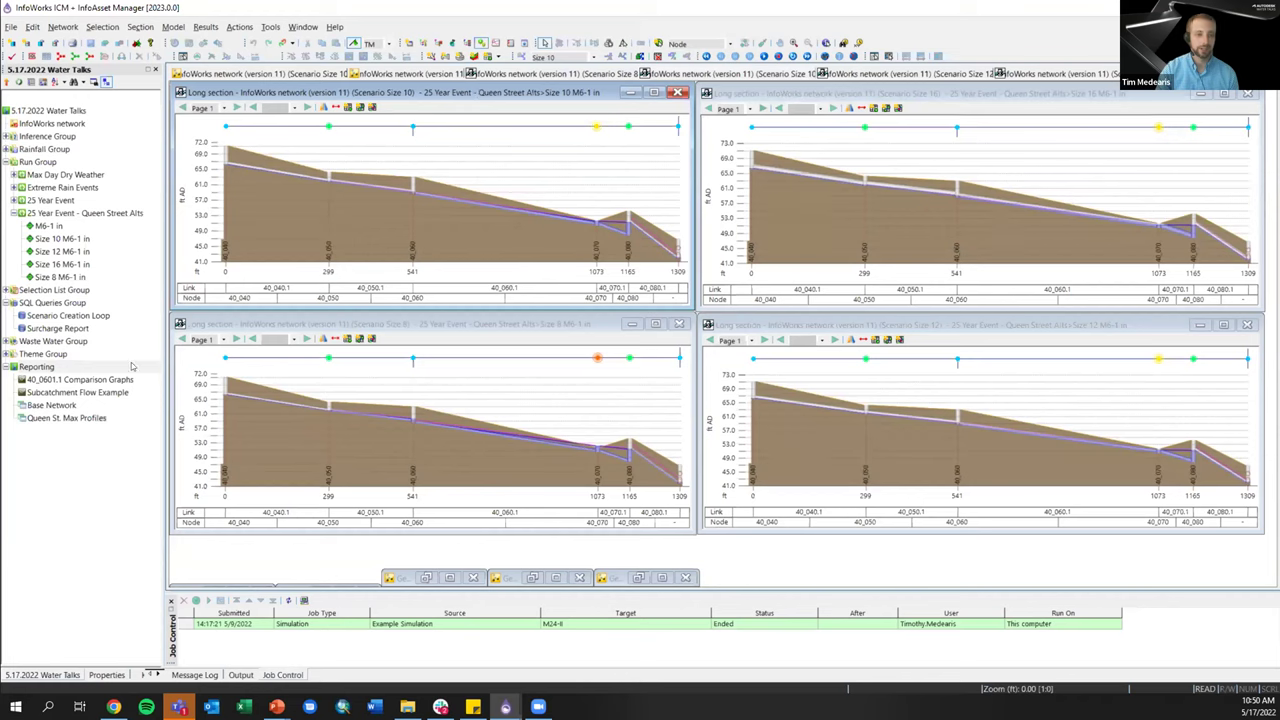
- Open the 40_0601.1 Comparison Graphs custom graph, review its simulations, selection list and trace properties, and display the graph
right_click(70, 382)
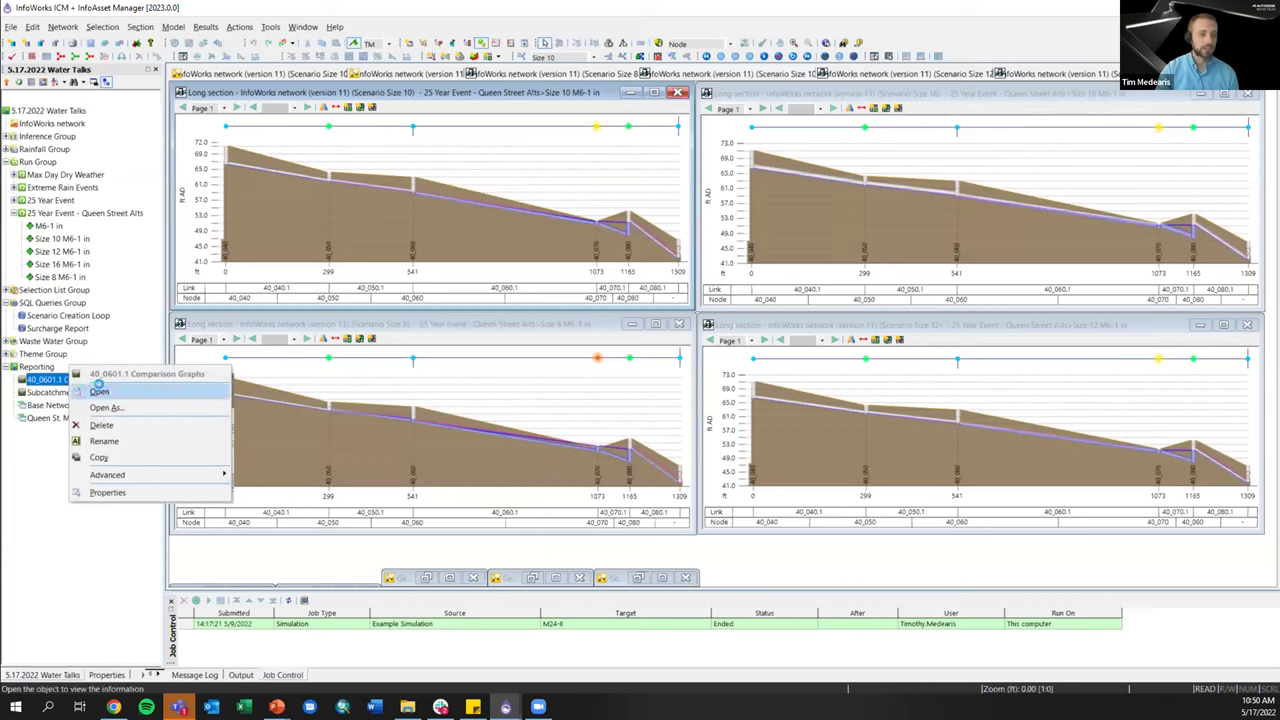
click(100, 392)
drag(497, 249, 505, 110)
click(342, 123)
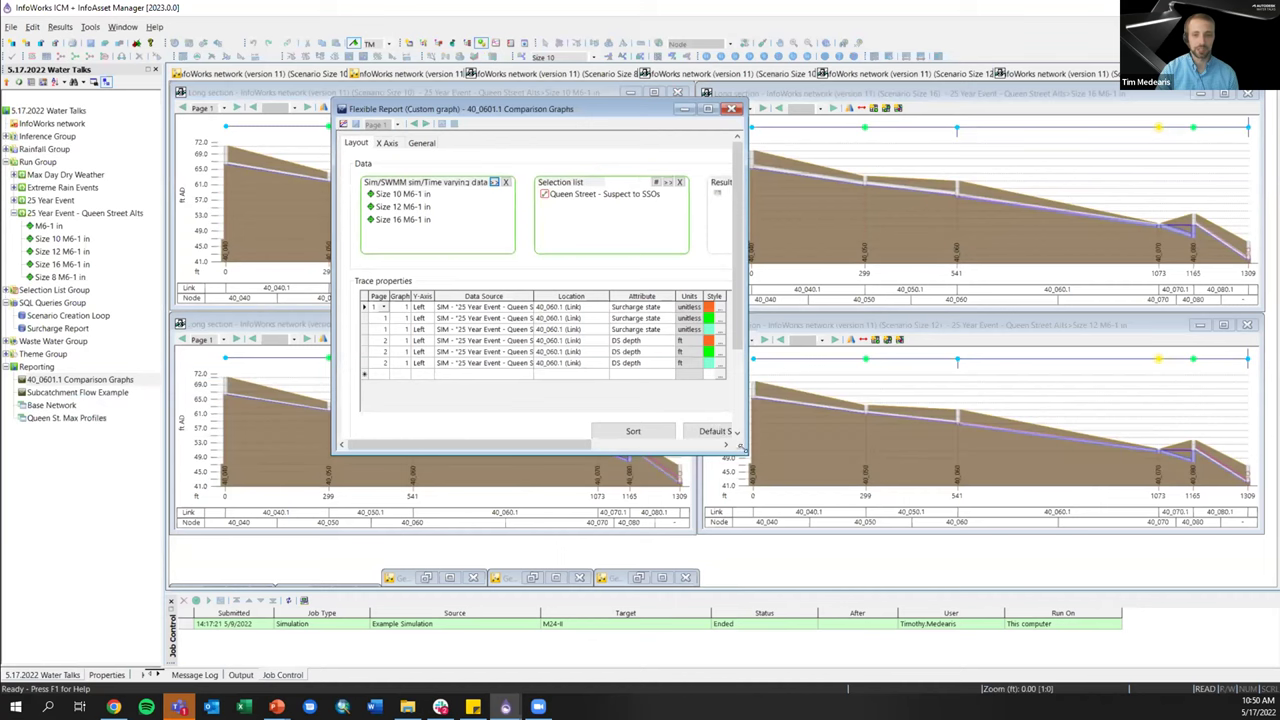
drag(742, 448, 1018, 468)
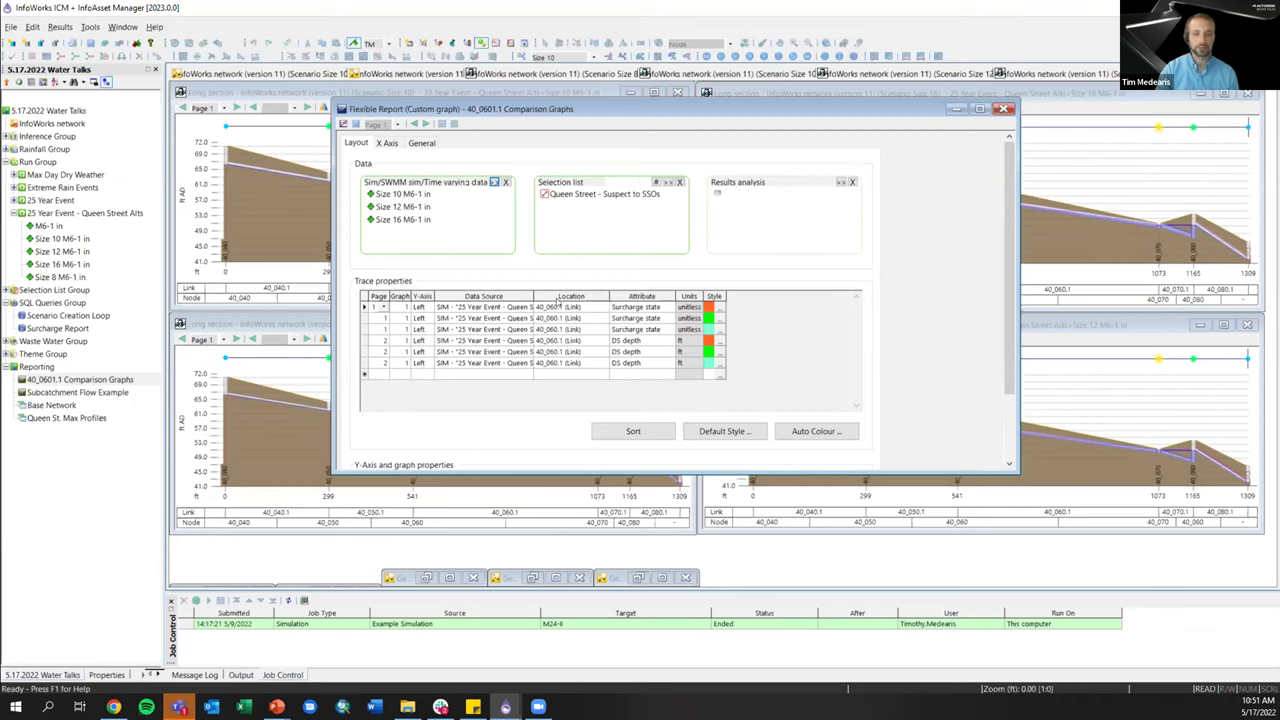
click(343, 124)
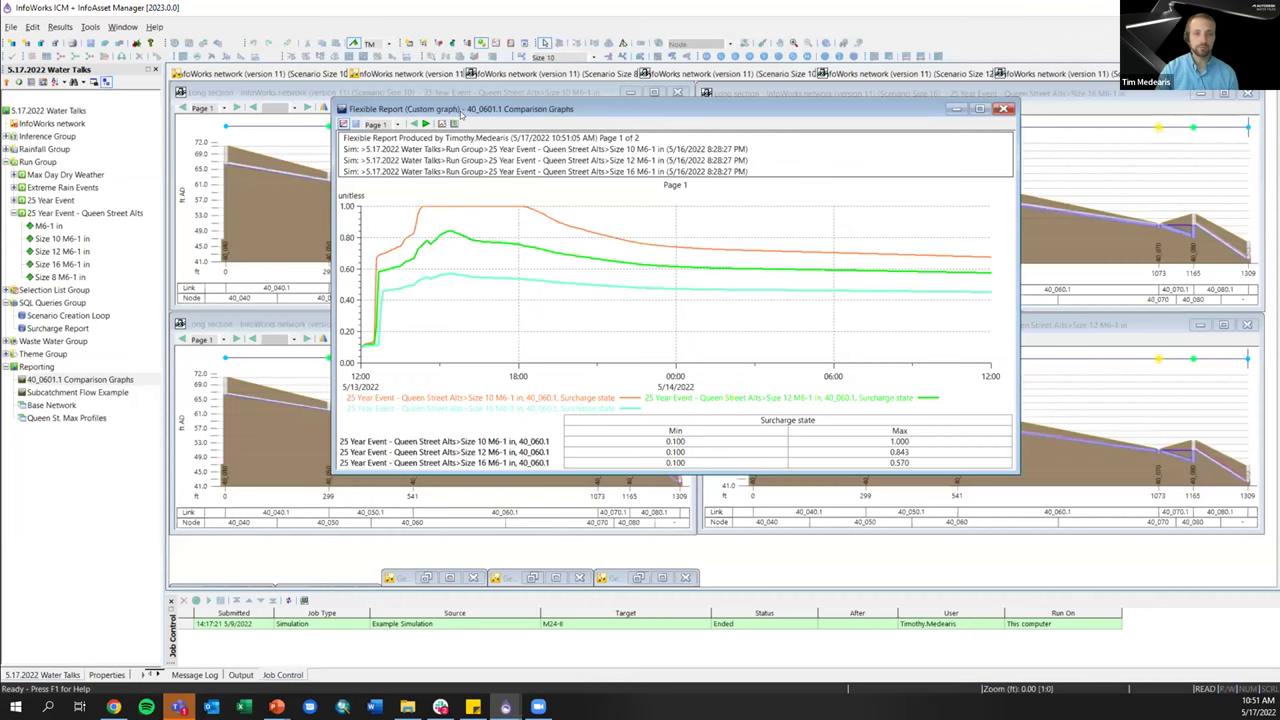
- Examine the surcharge state and DS depth graph pages for link 40_060.1 across sizes 10, 12 and 16, and close the report
drag(461, 116, 643, 141)
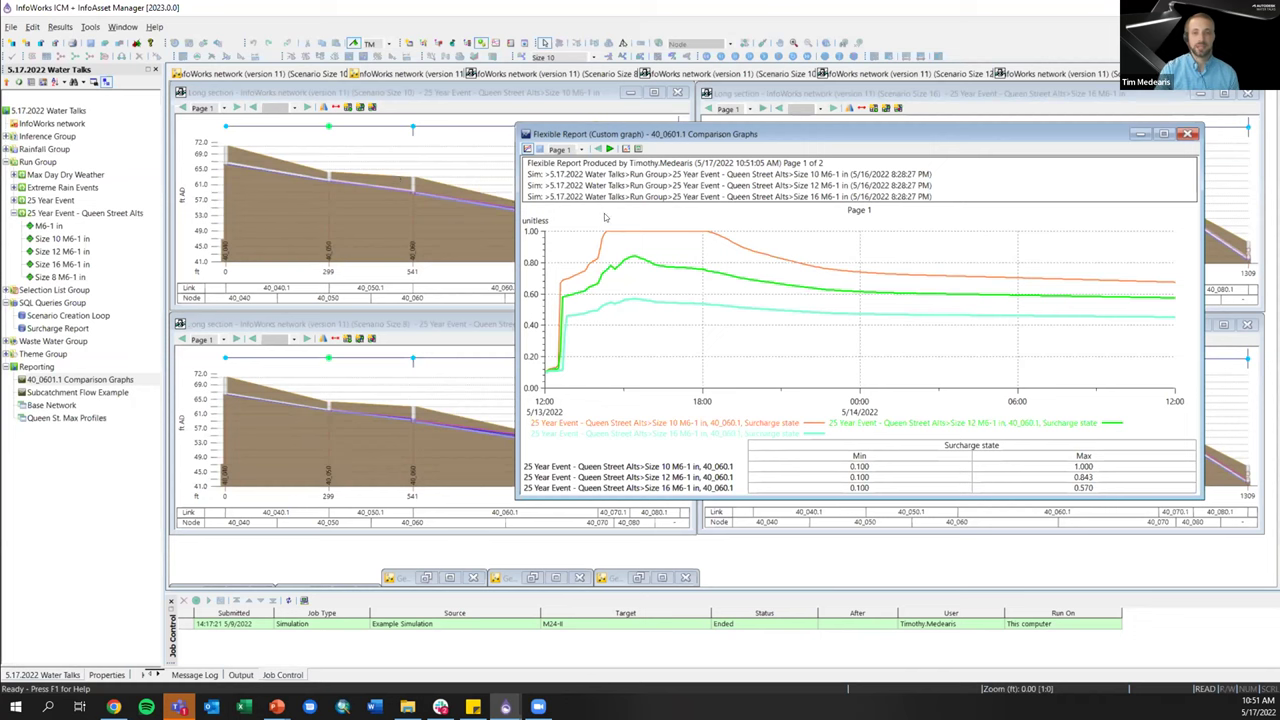
mouse_move(655, 232)
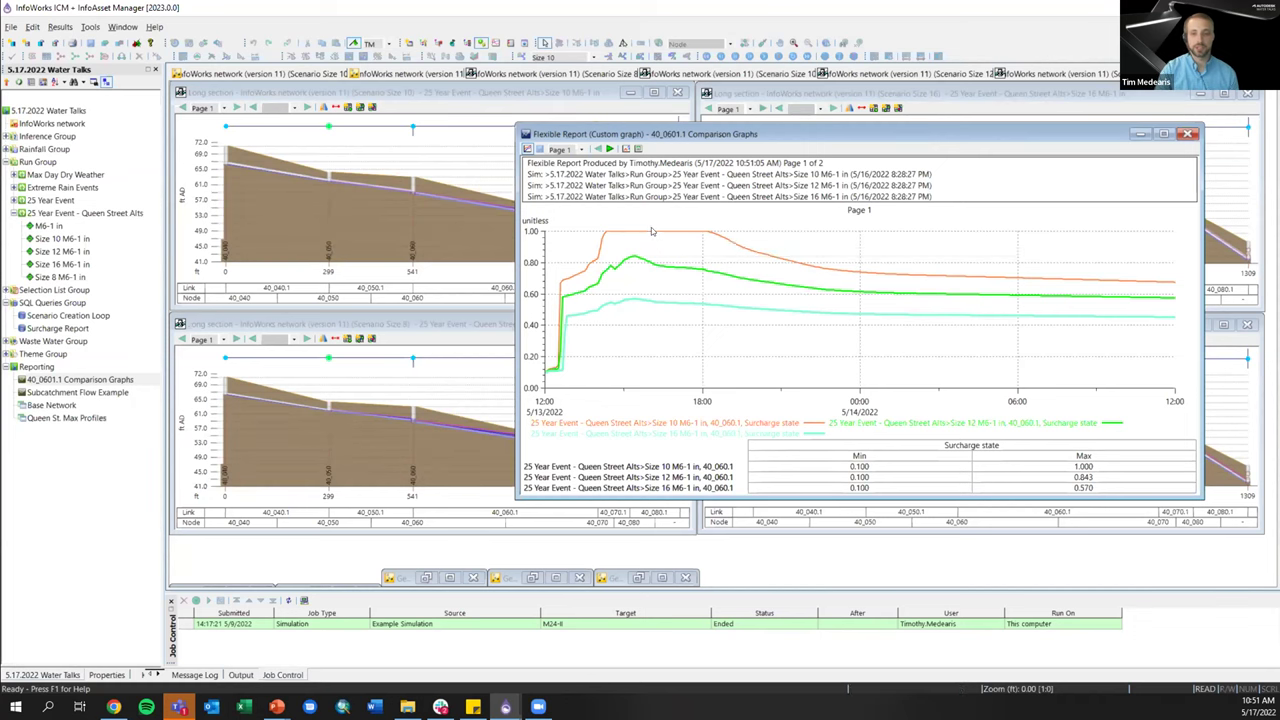
click(611, 147)
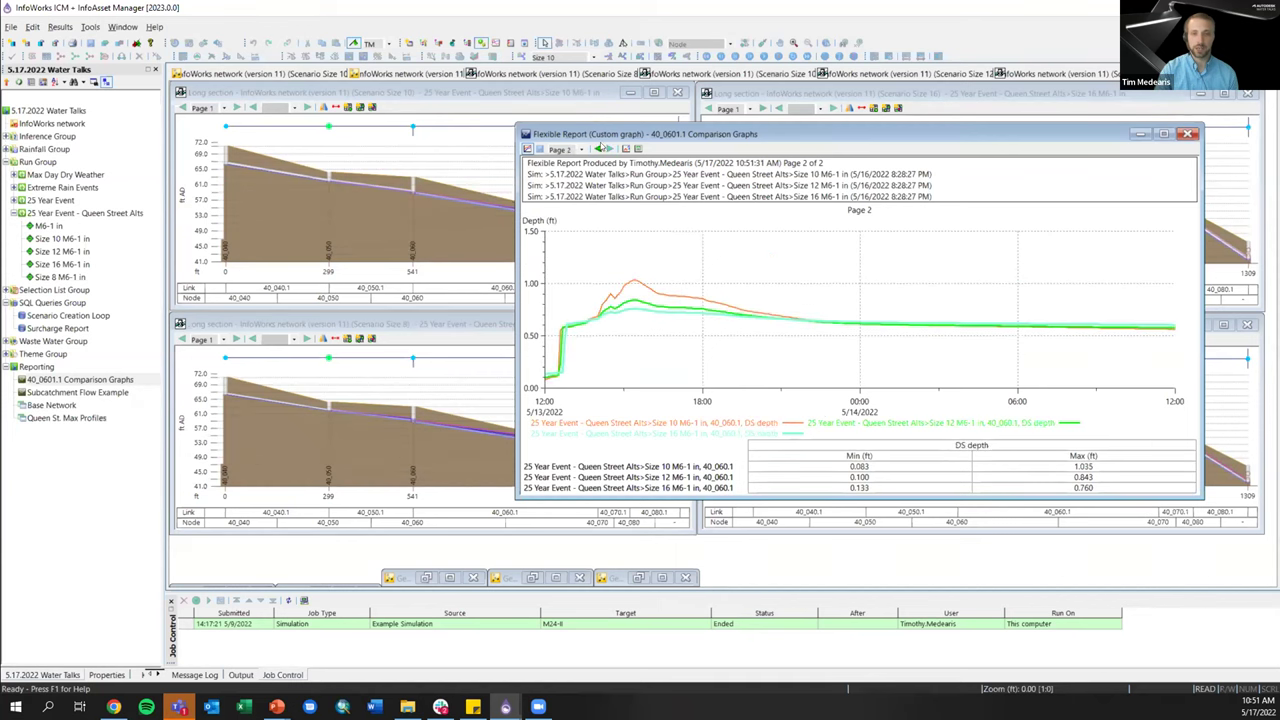
click(598, 148)
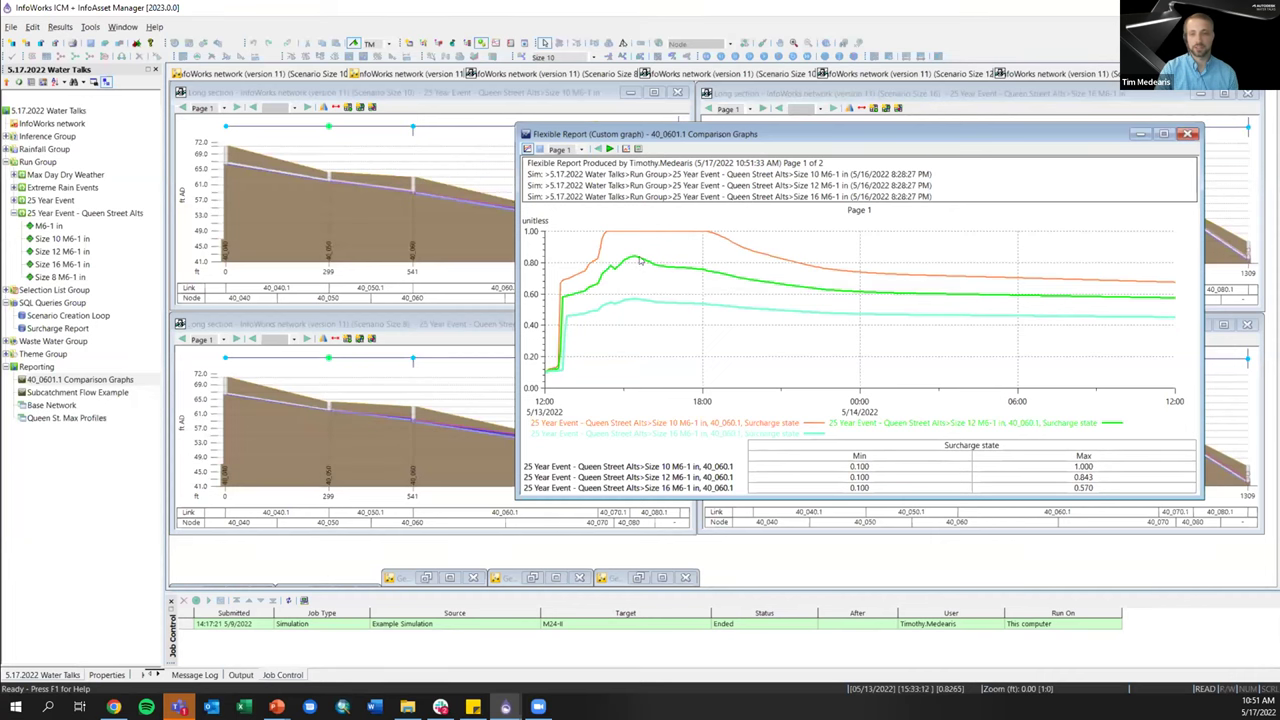
mouse_move(1158, 297)
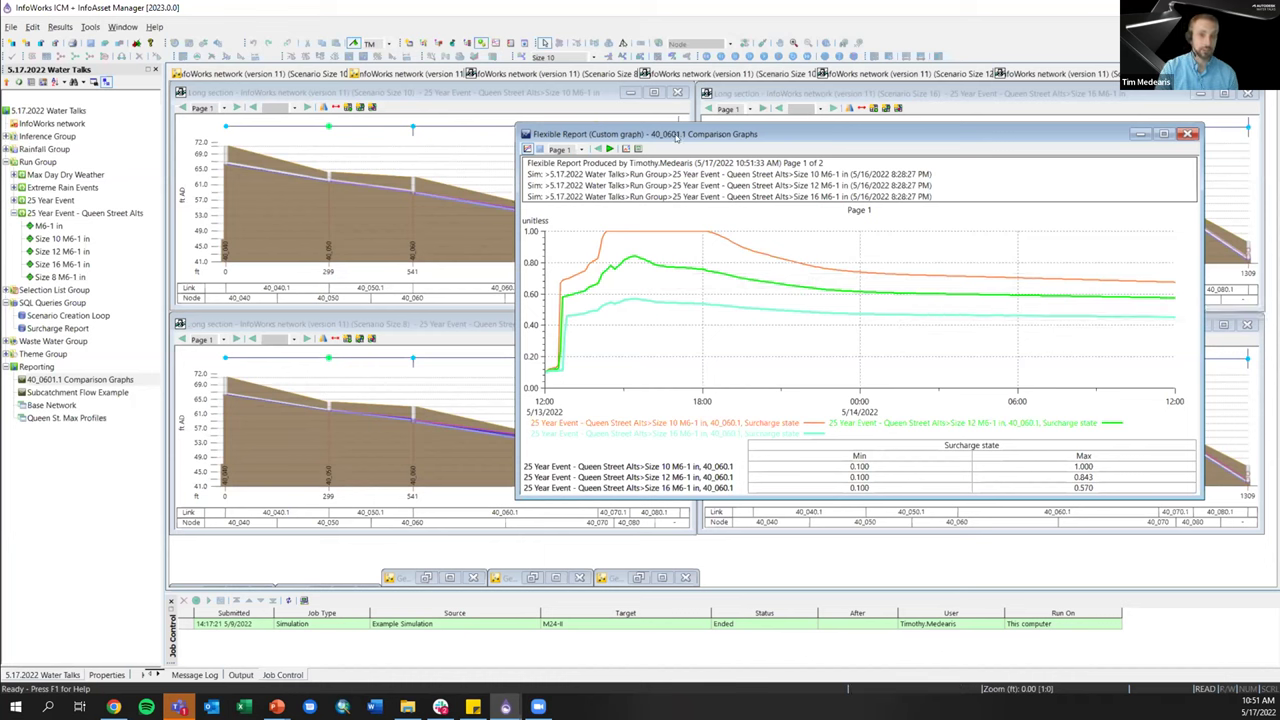
mouse_move(632, 258)
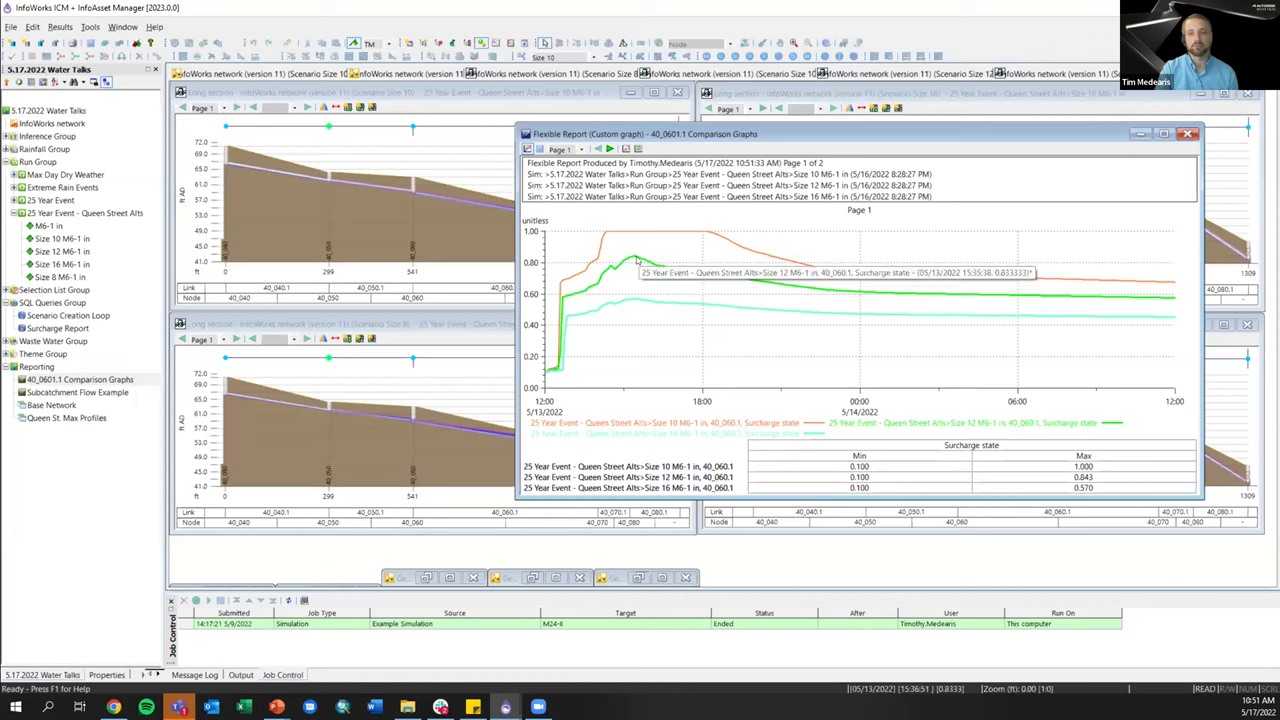
mouse_move(741, 282)
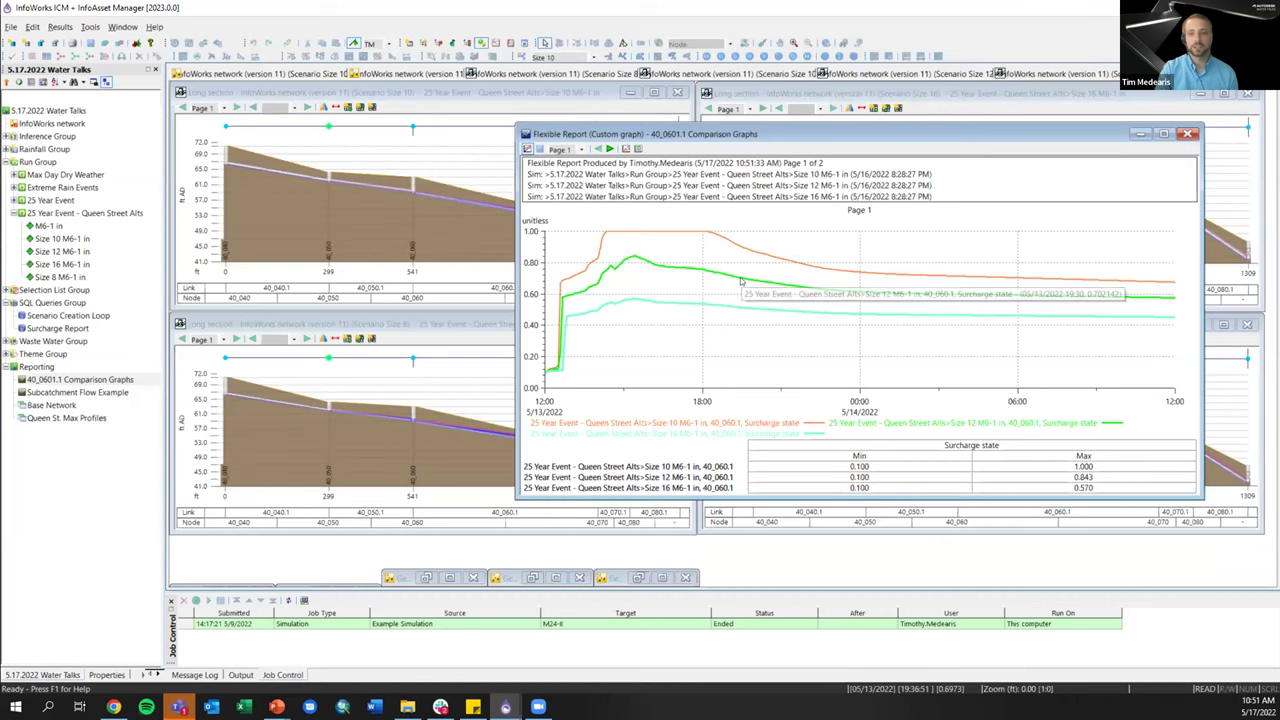
click(1188, 134)
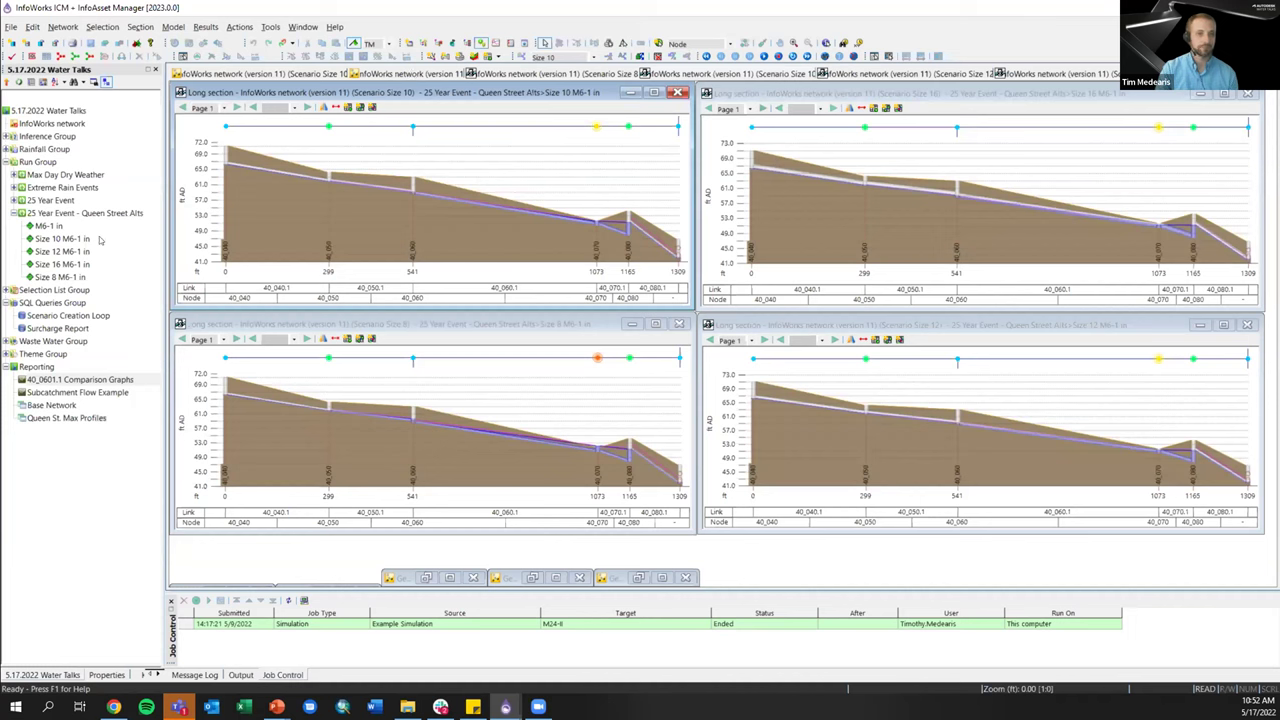
- Show the Size 12 M6-1 in results in the Size 12 long section and restore the base and Size 10 GeoPlans
click(58, 251)
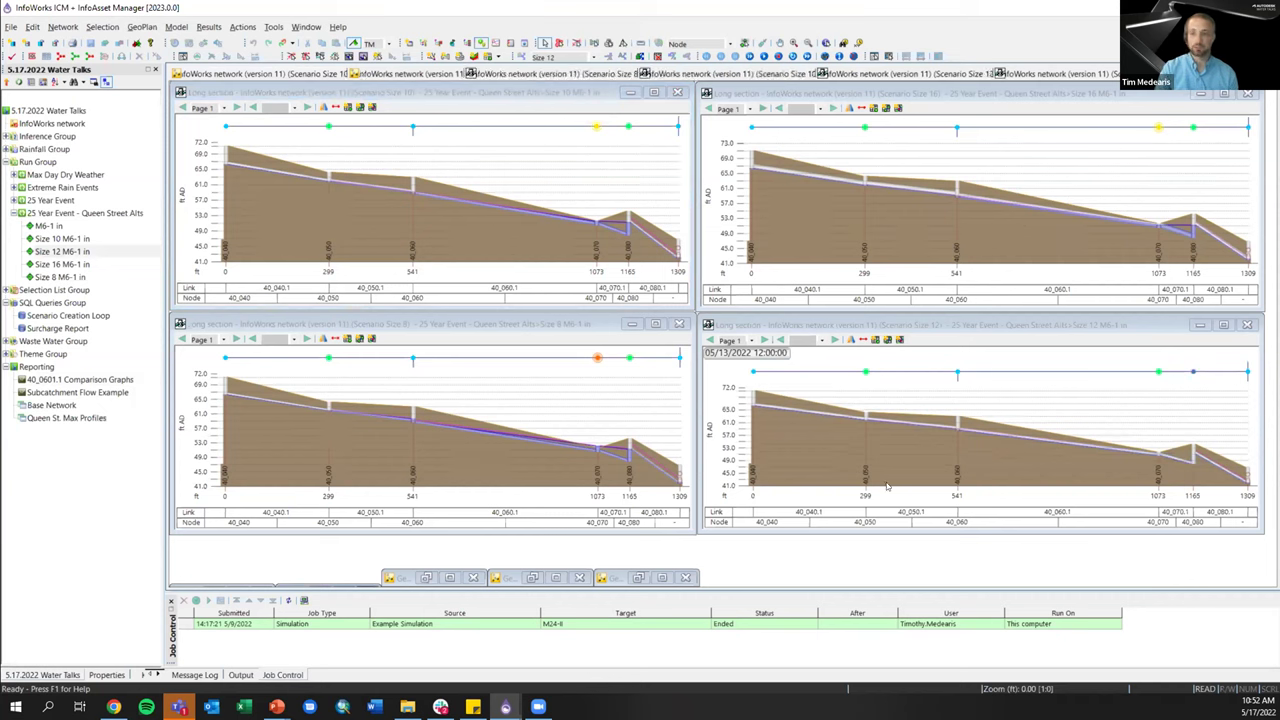
click(638, 577)
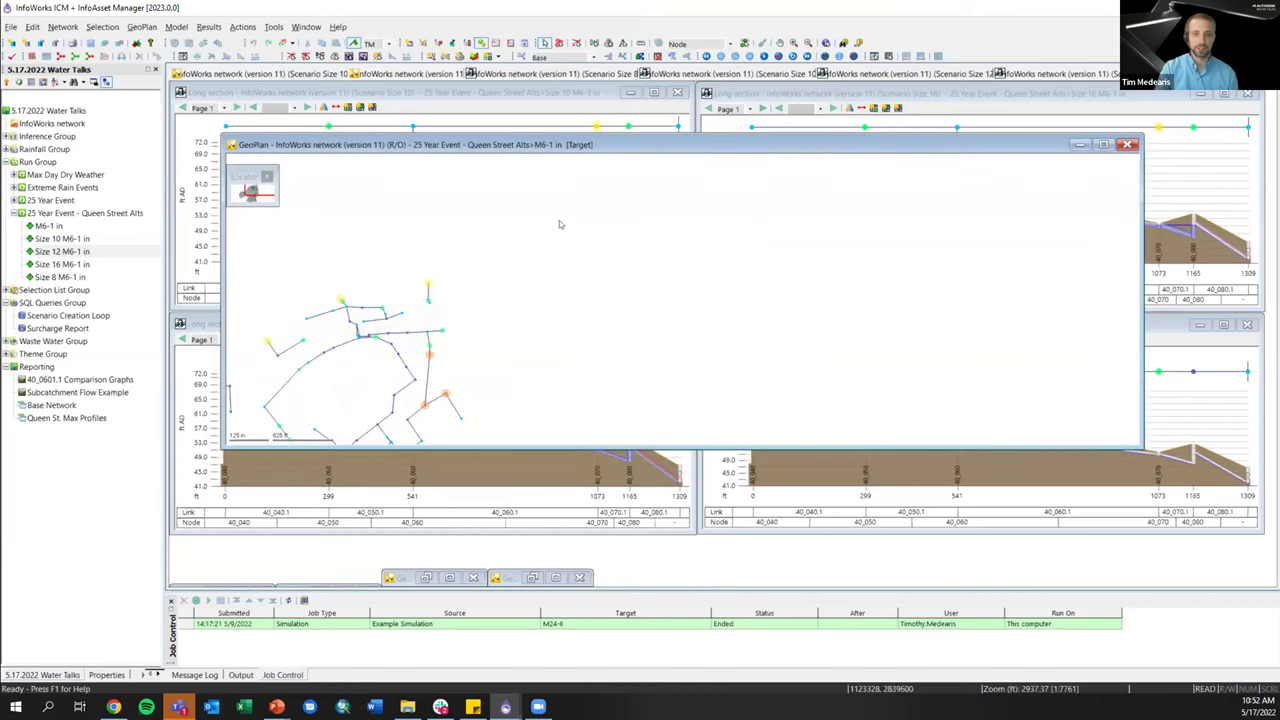
click(533, 578)
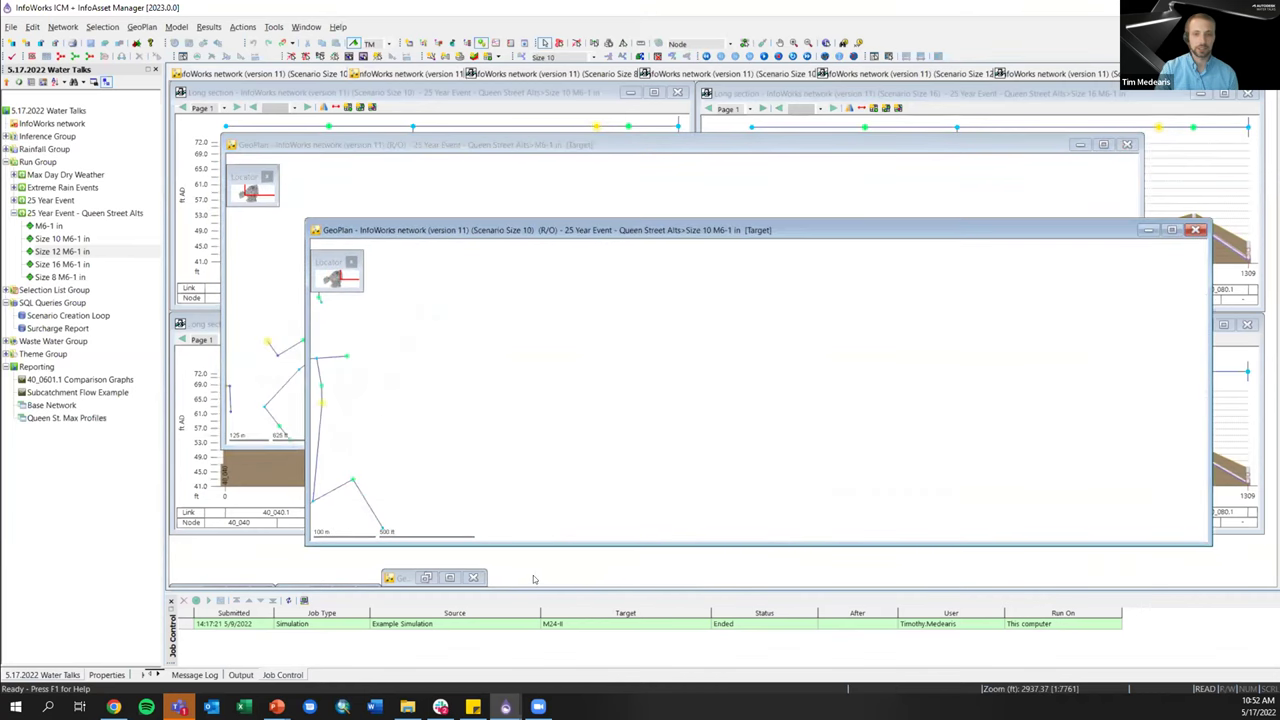
- Review the Surcharge Report SQL query for conduits, try running it on the Size 10 GeoPlan, and close the results grid
right_click(40, 330)
click(67, 337)
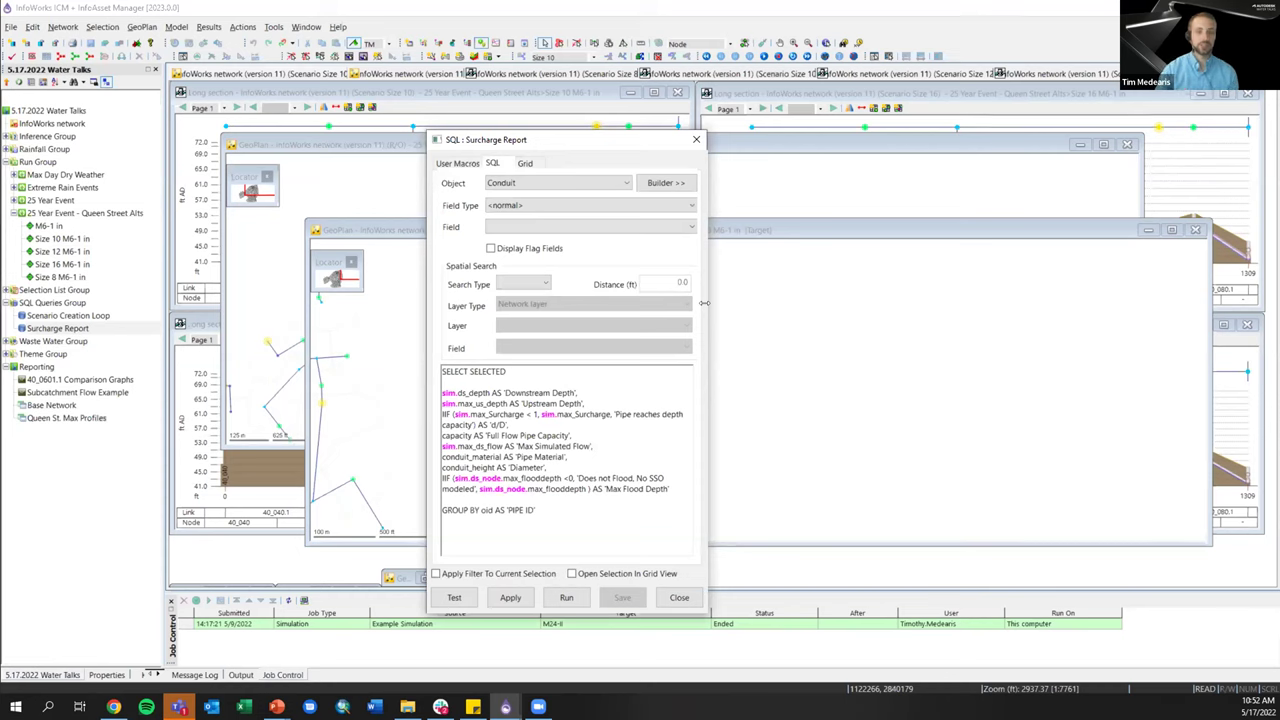
click(696, 141)
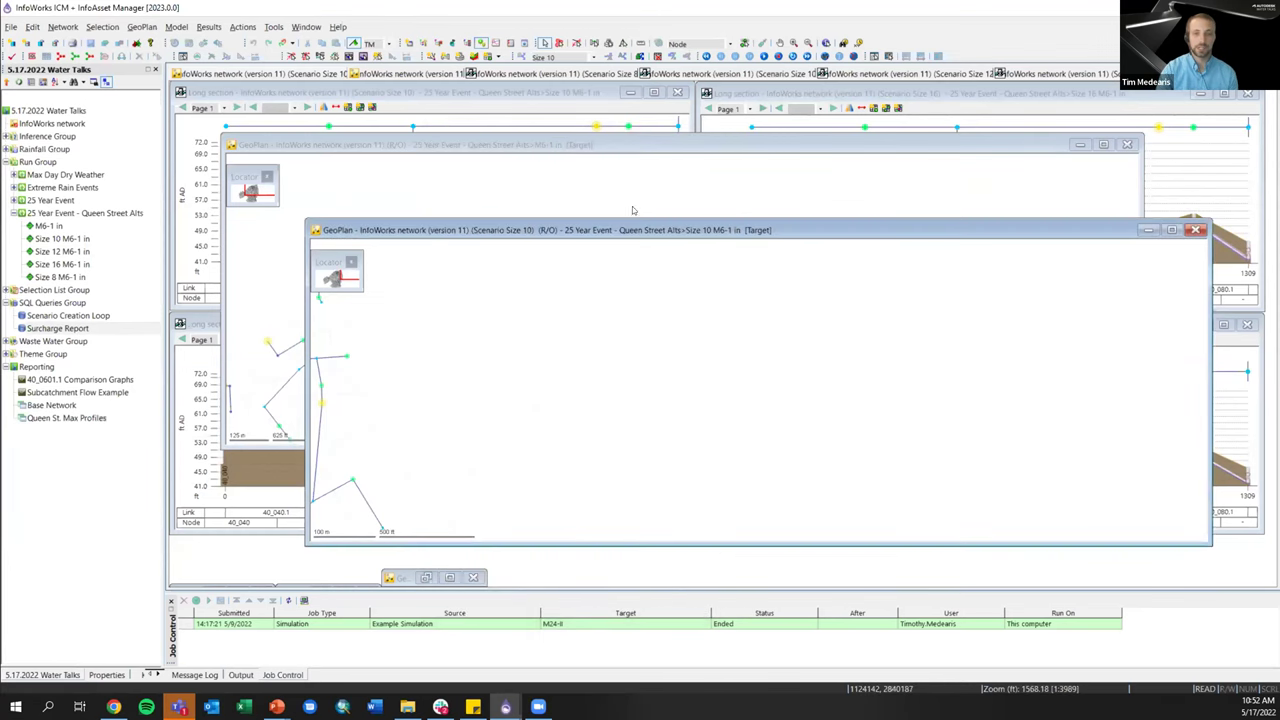
drag(60, 329, 436, 350)
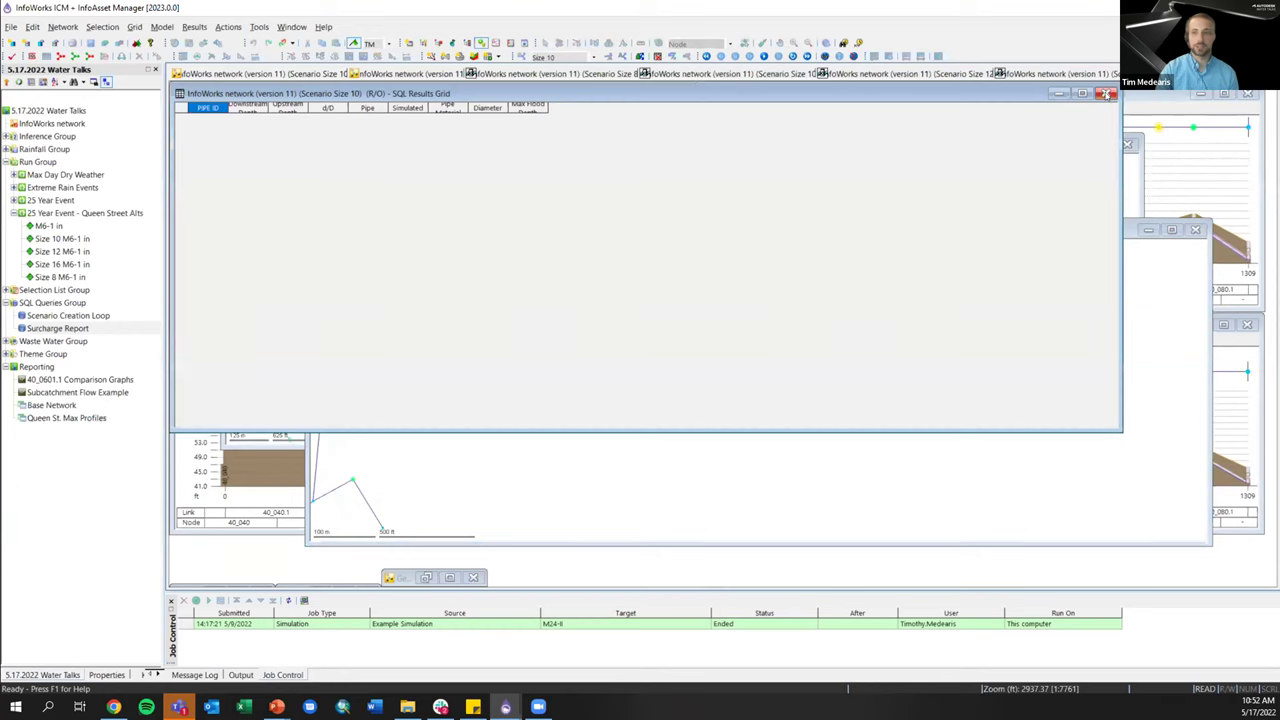
click(1106, 94)
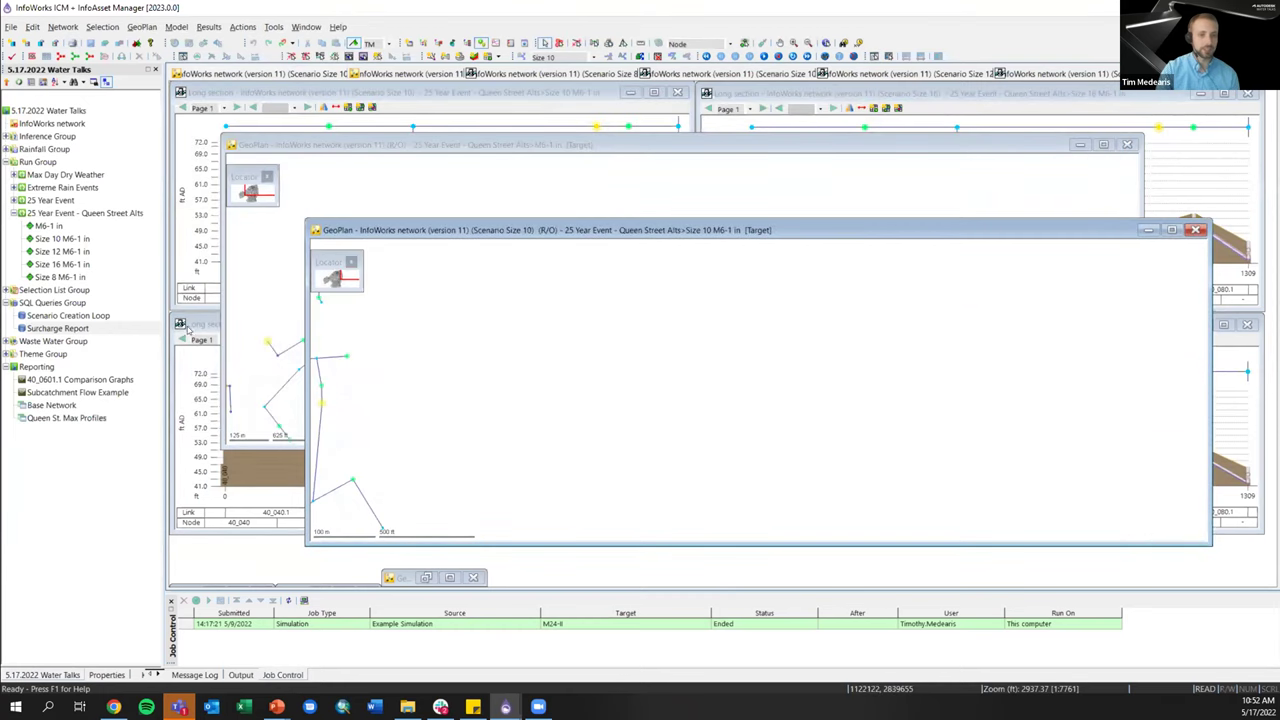
- Apply the Queen Street - Suspect to SSOs selection list to the Size 10 GeoPlan and run the Surcharge Report on the selected pipes
click(8, 290)
drag(32, 315, 420, 366)
drag(48, 357, 471, 325)
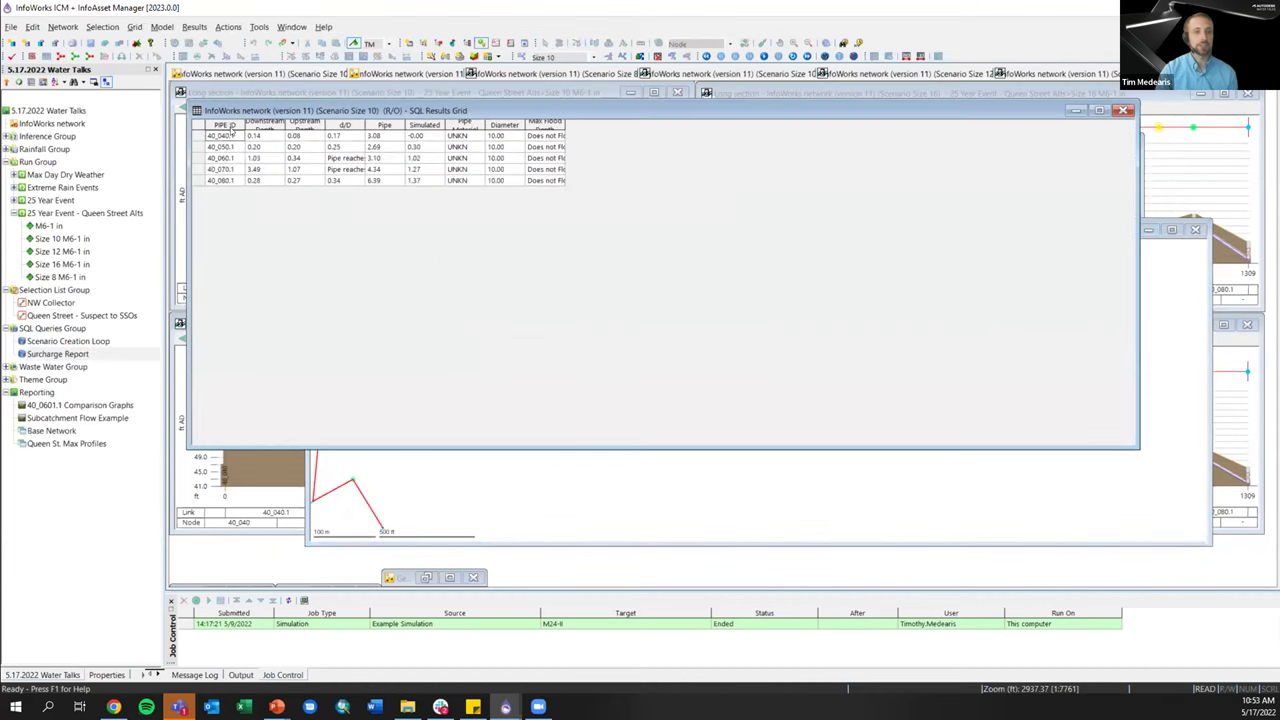
- Examine the Surcharge Report results with full column headings and a widened Max Flood Depth column, and close the grid
click(197, 150)
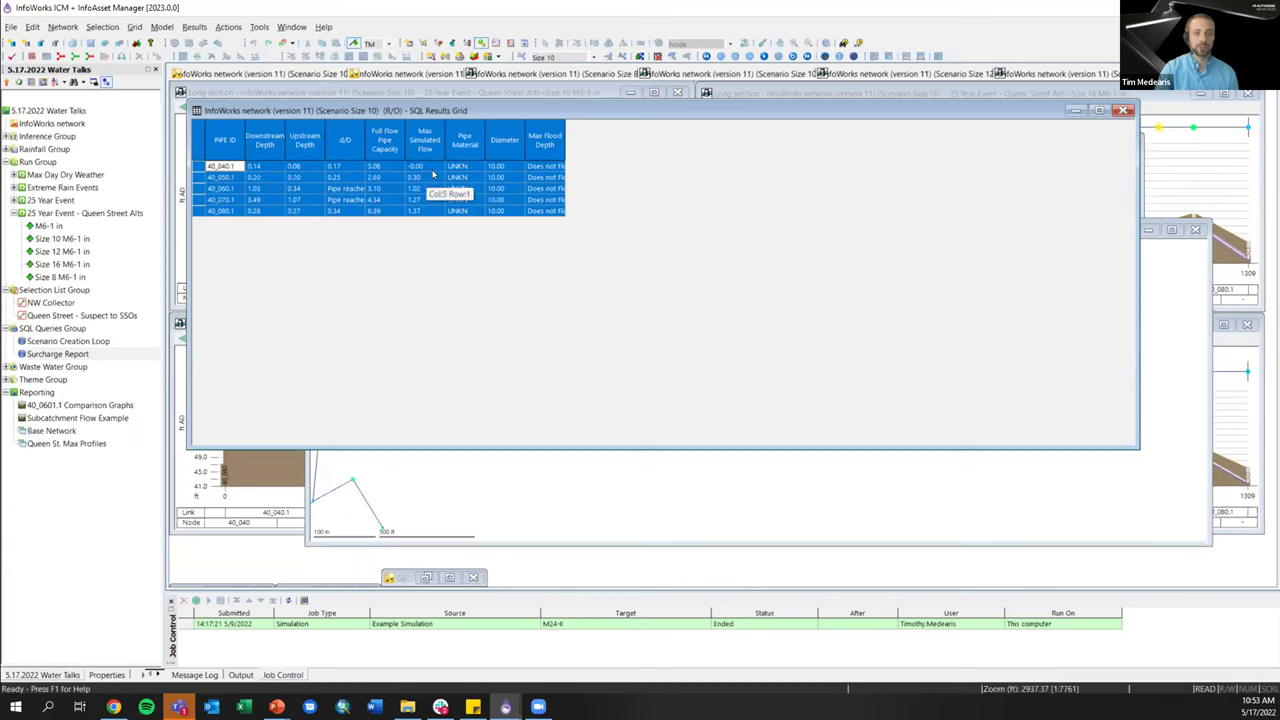
drag(563, 125, 727, 128)
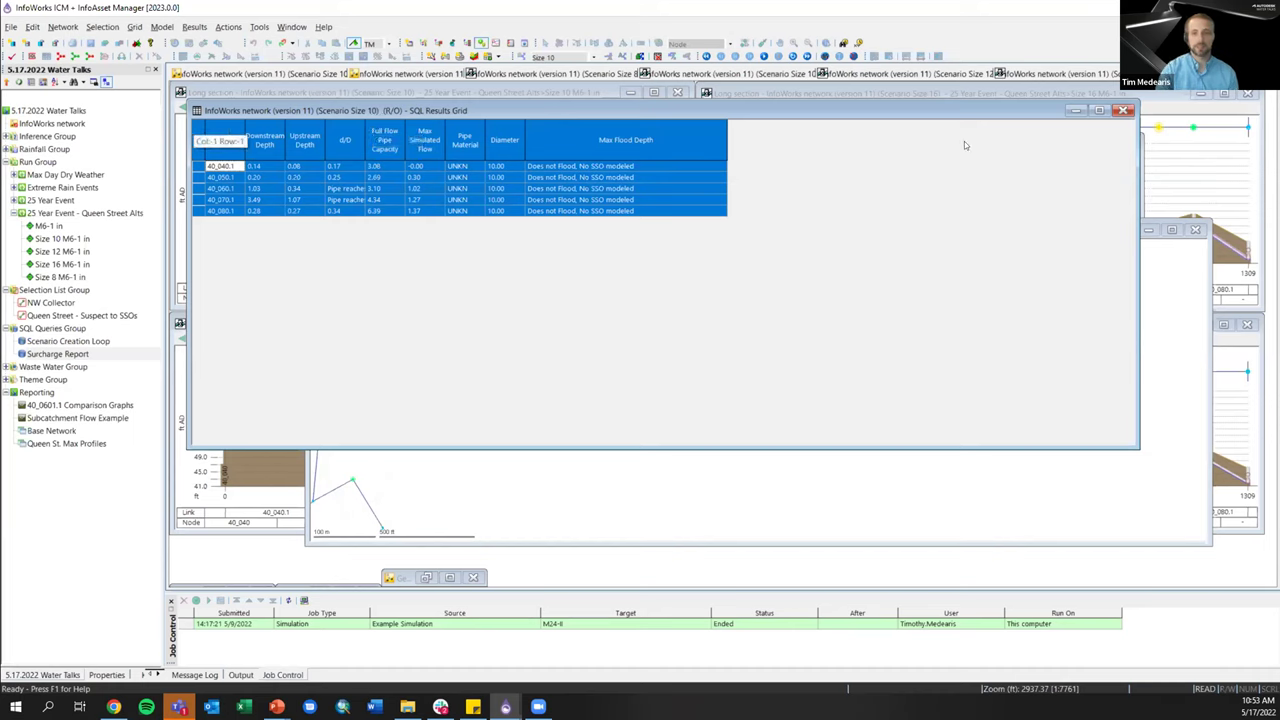
click(1122, 111)
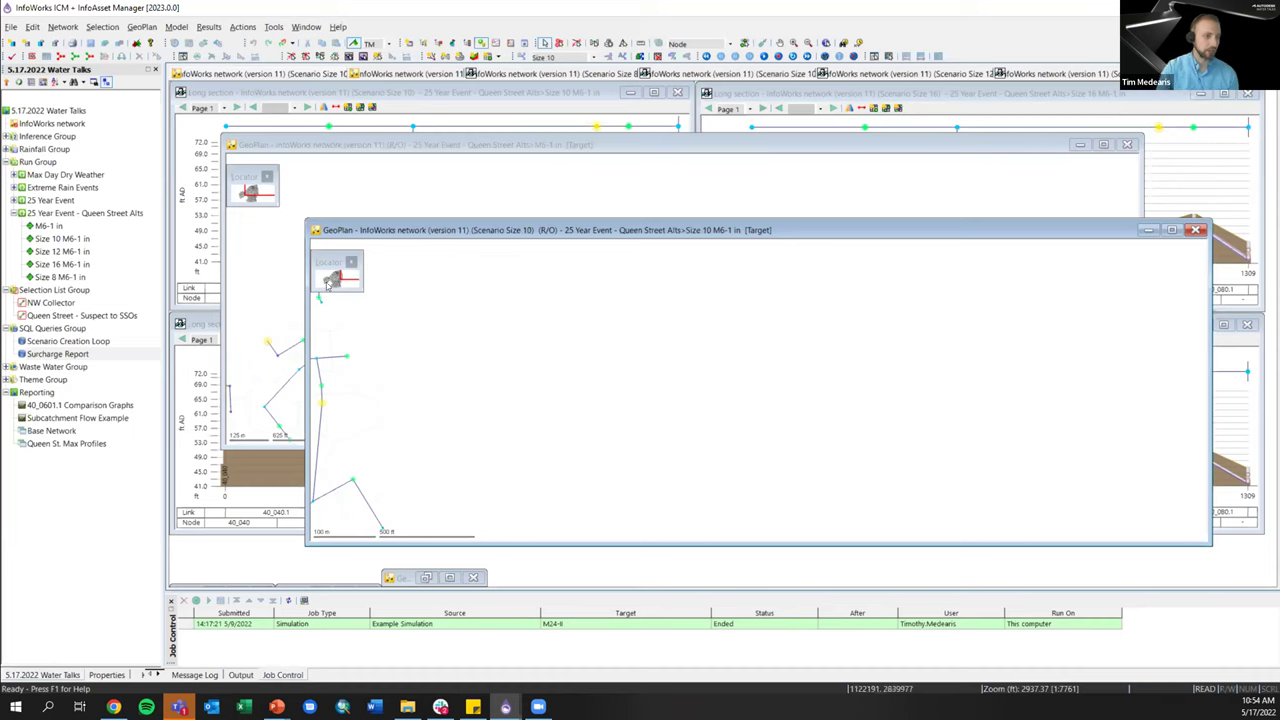
- Widen the model tree and inspect the maximum results of conduit 40_060.1 in the base M6-1 in GeoPlan
drag(167, 290, 211, 288)
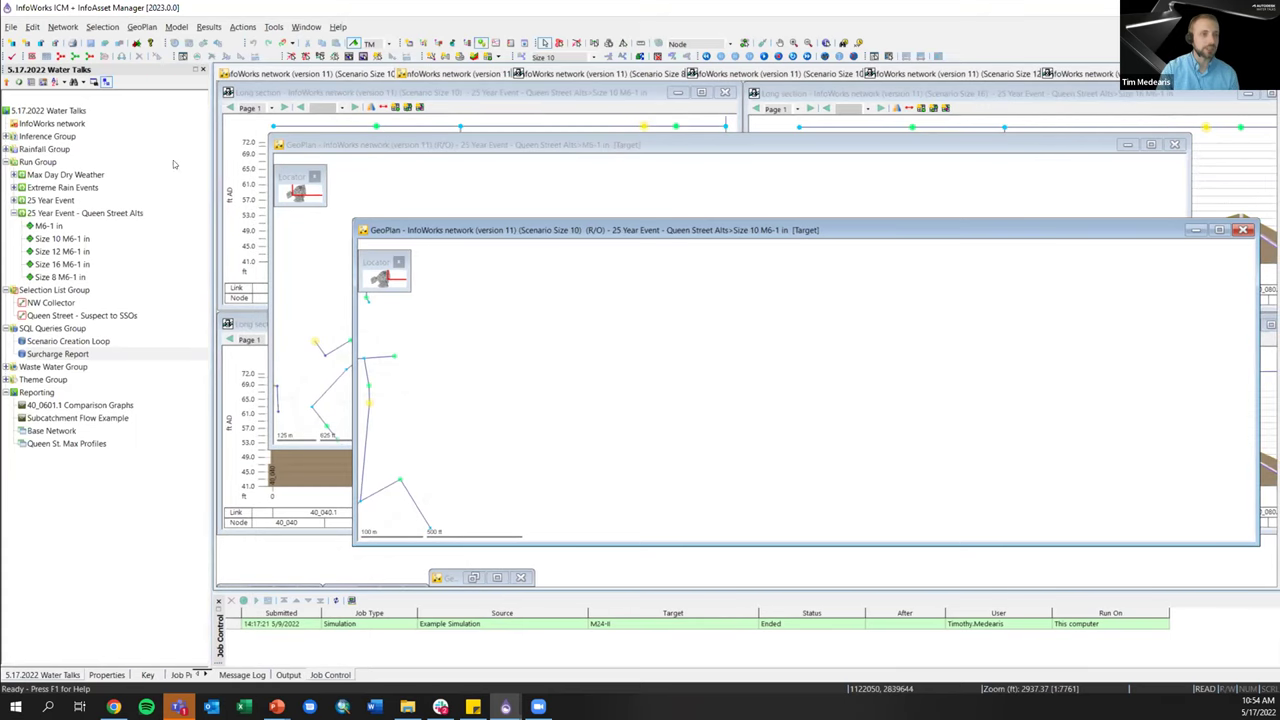
click(694, 147)
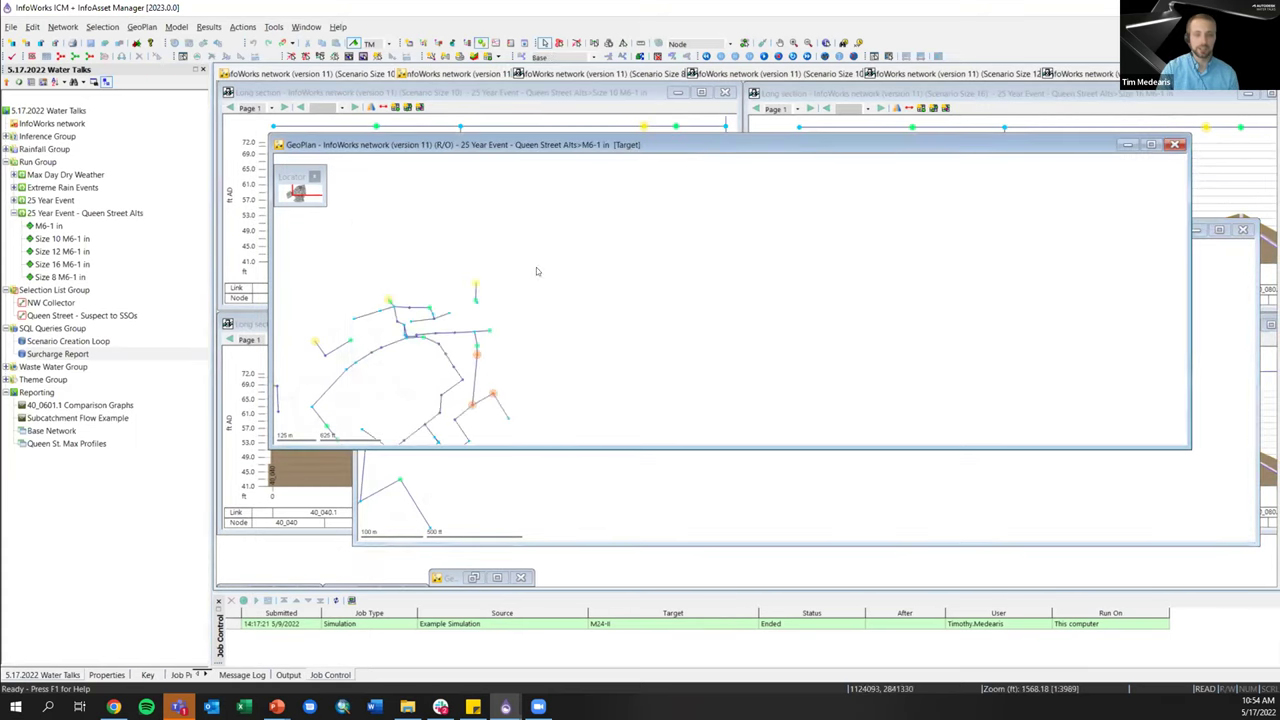
click(475, 362)
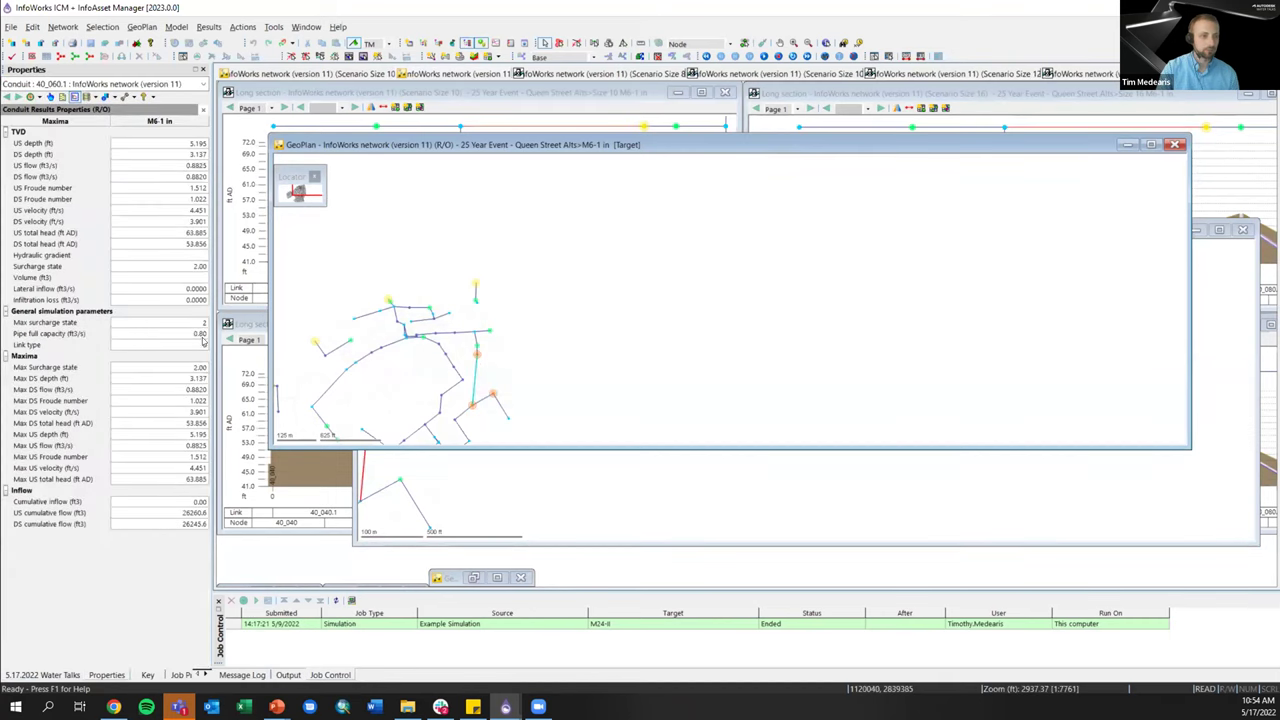
- Inspect the object properties of subcatchment 40_070 and open its assigned RTK hydrograph 1
click(487, 362)
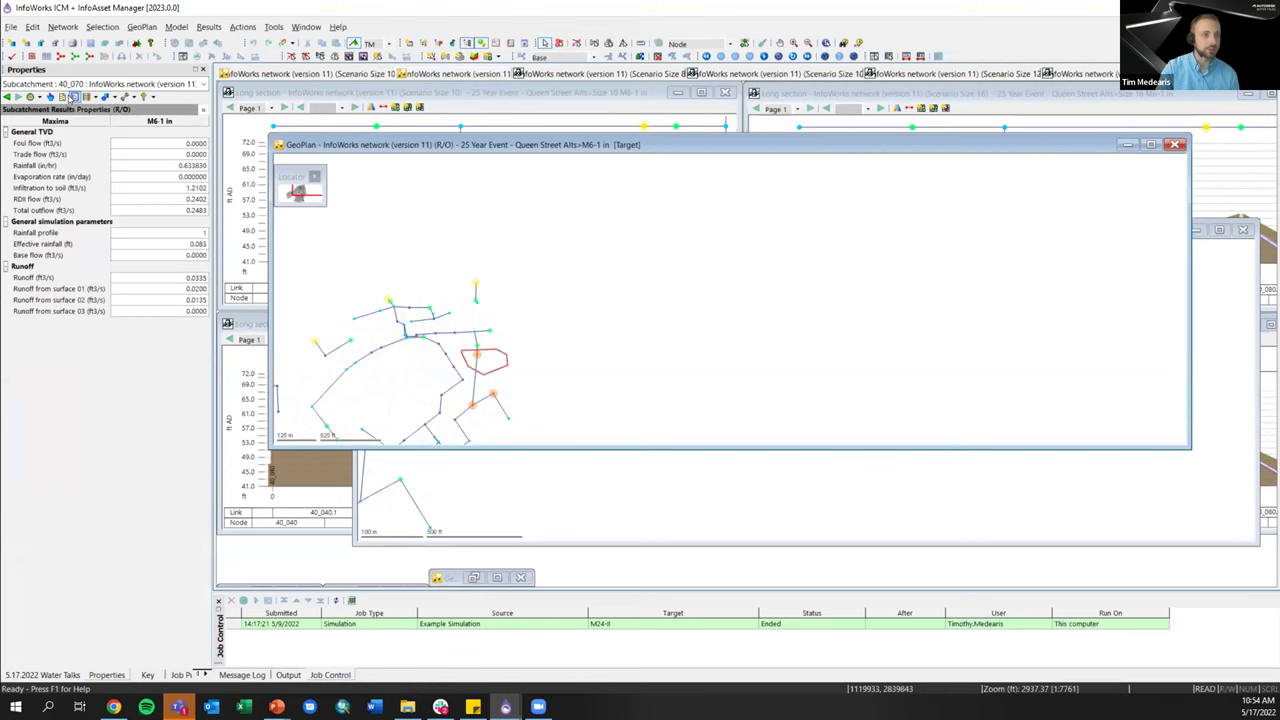
click(73, 97)
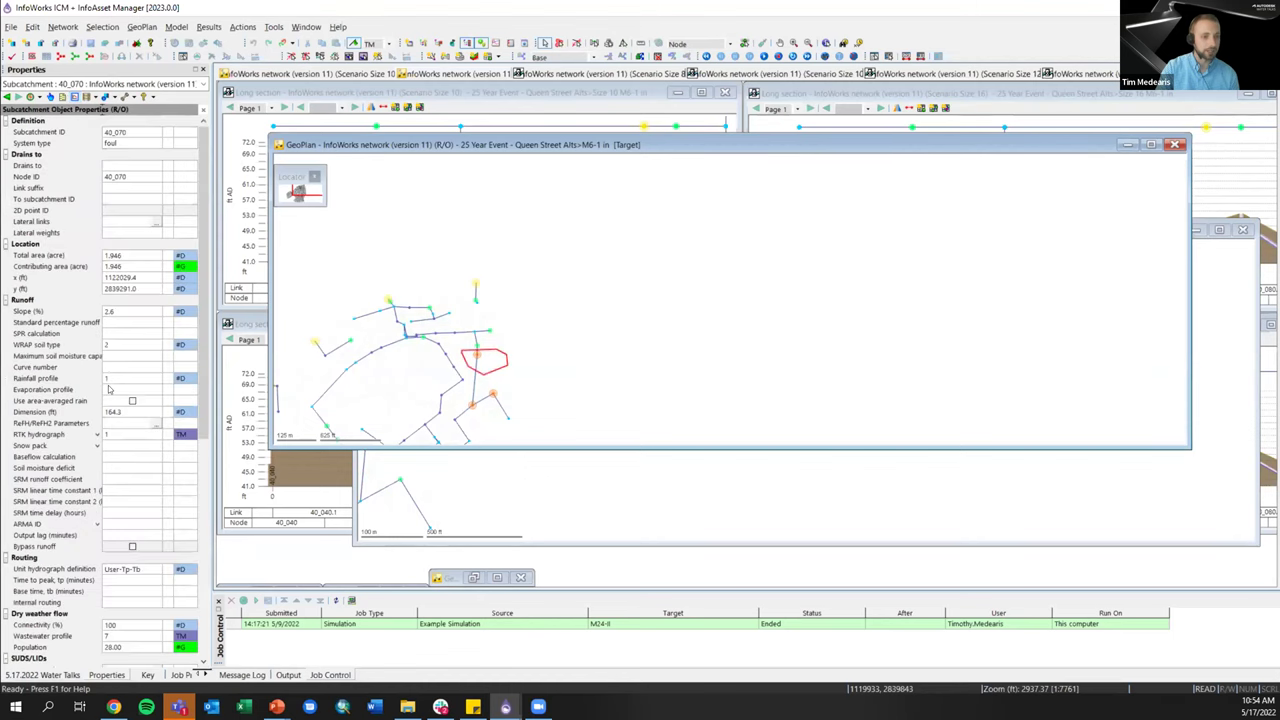
scroll(111, 400, down, 1)
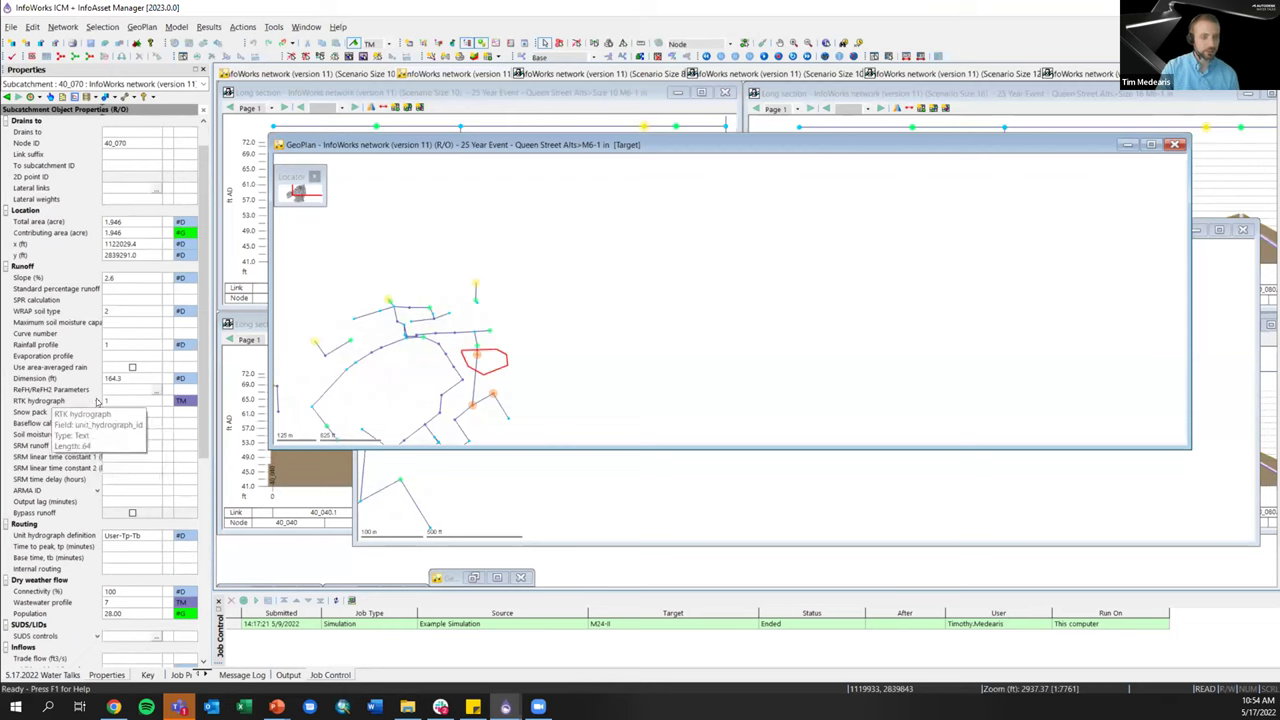
right_click(97, 400)
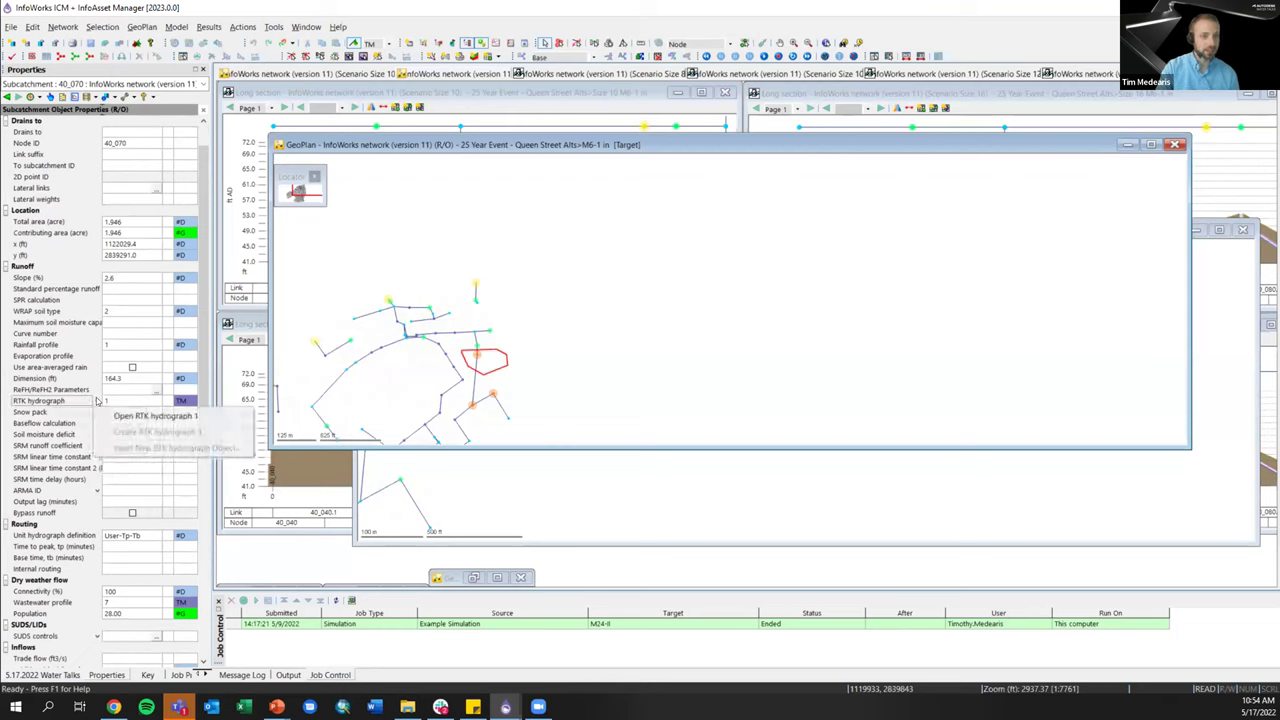
click(140, 415)
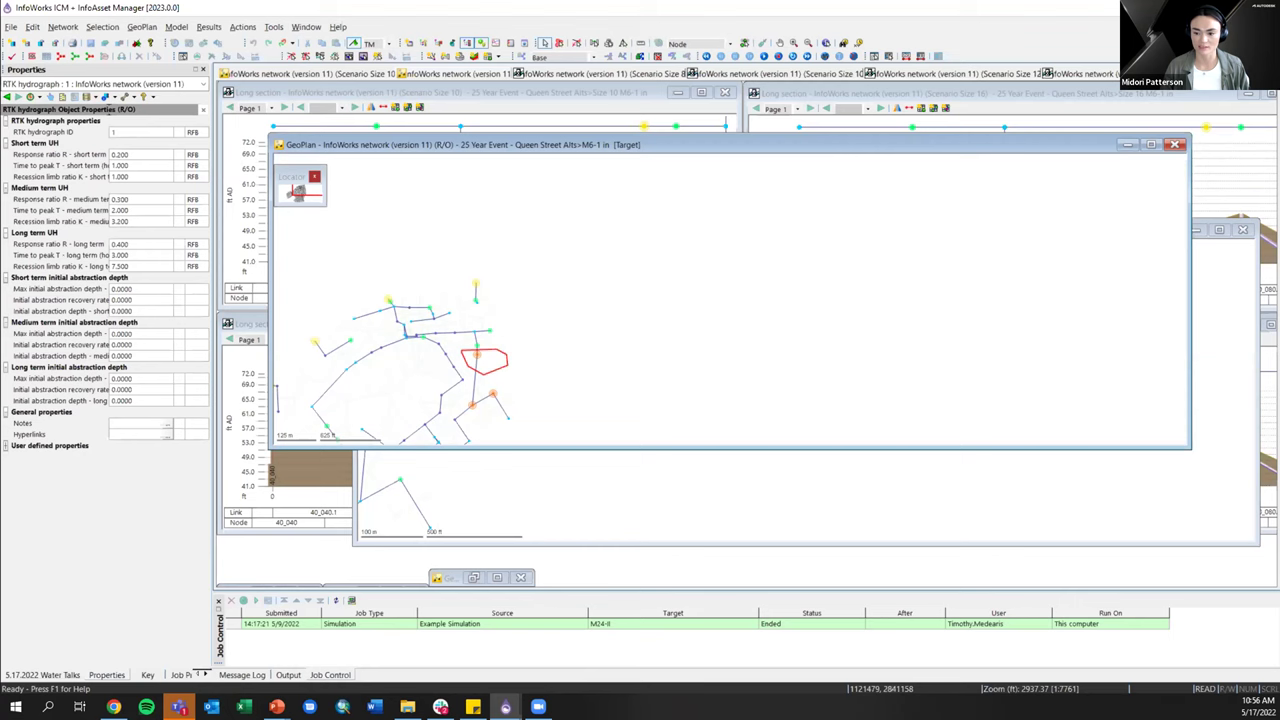
- Return to the model tree, close the base M6-1 in GeoPlan, and select the InfoWorks network
click(45, 675)
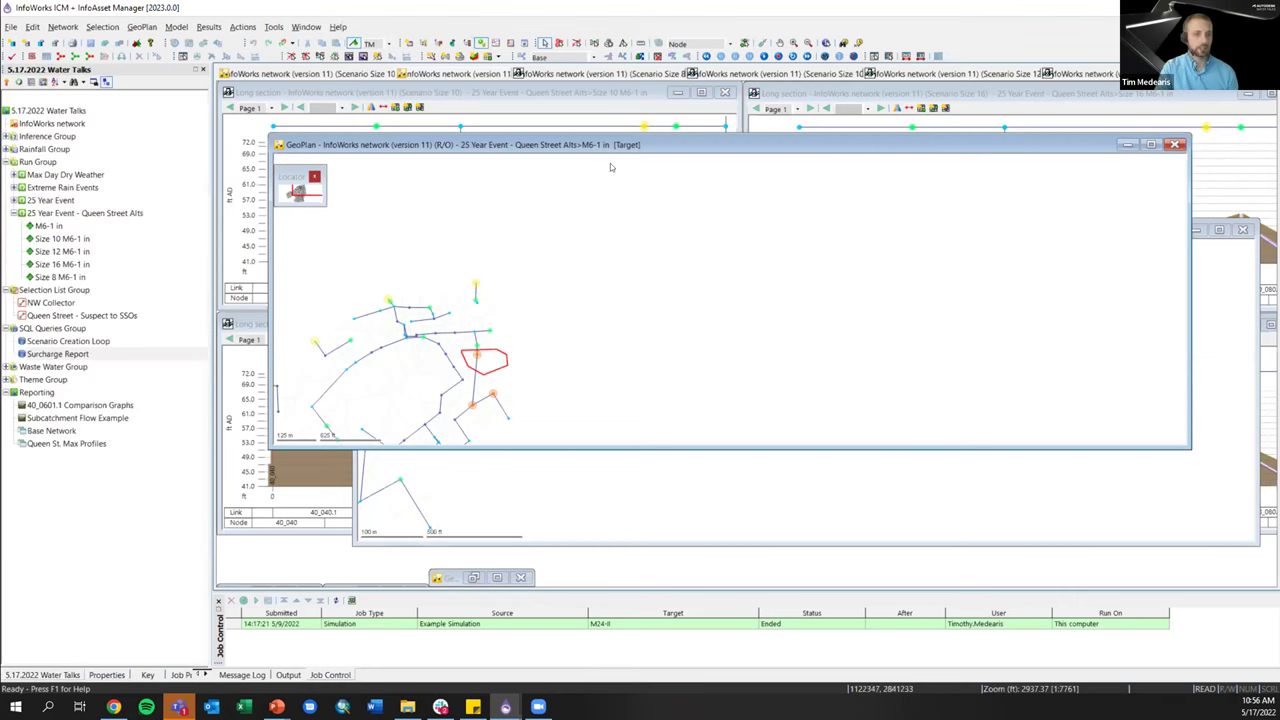
click(1173, 145)
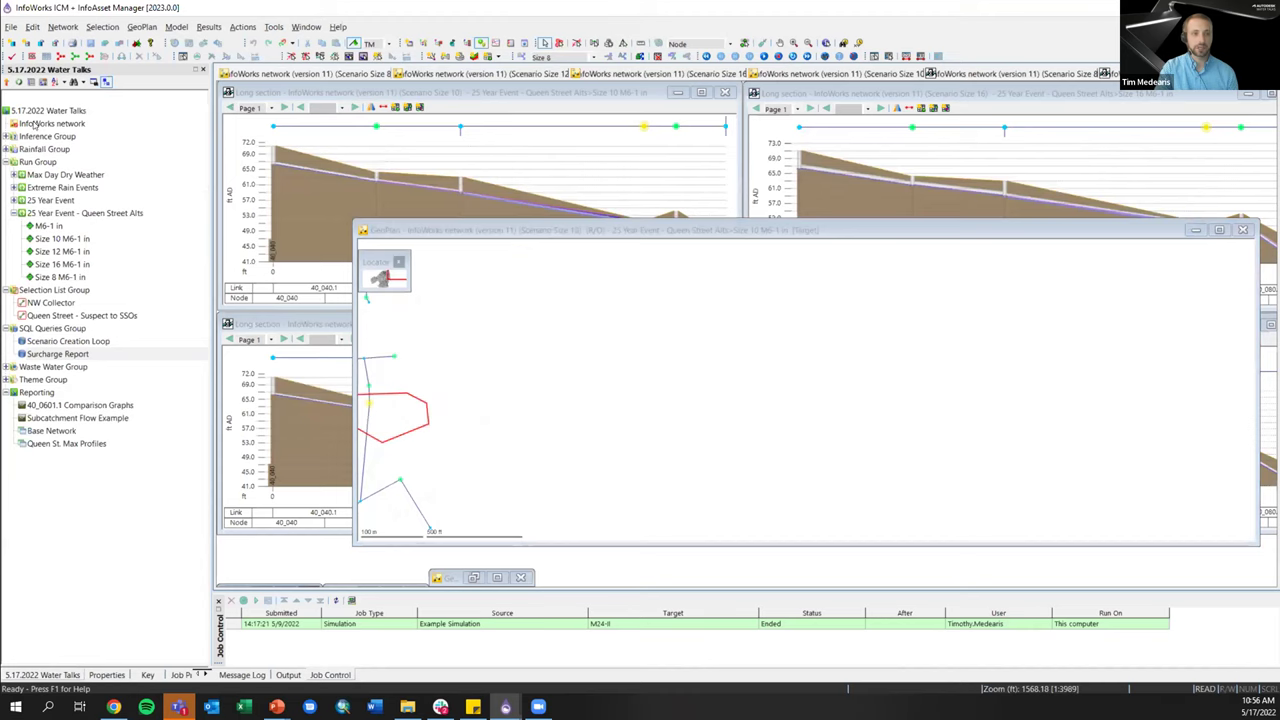
click(35, 123)
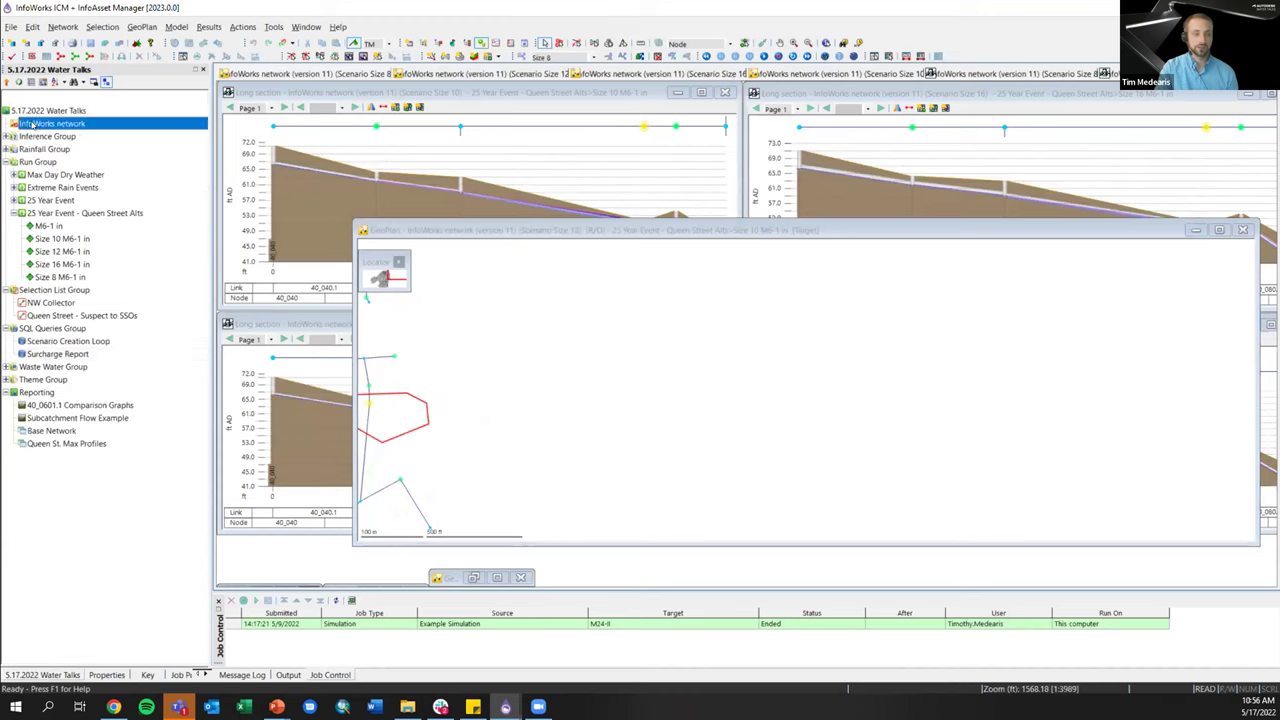
mouse_move(33, 123)
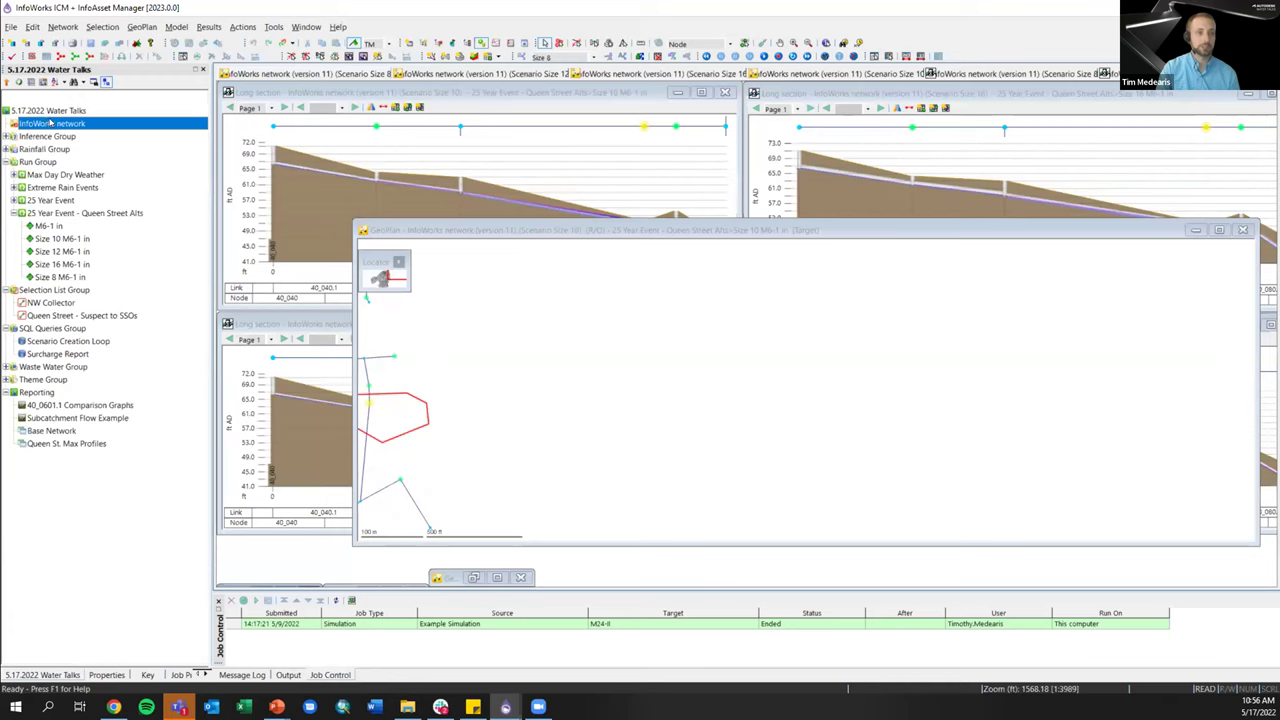
- Review the network's scenario list and the management commands available for the InfoWorks network, including version control and renaming
click(593, 57)
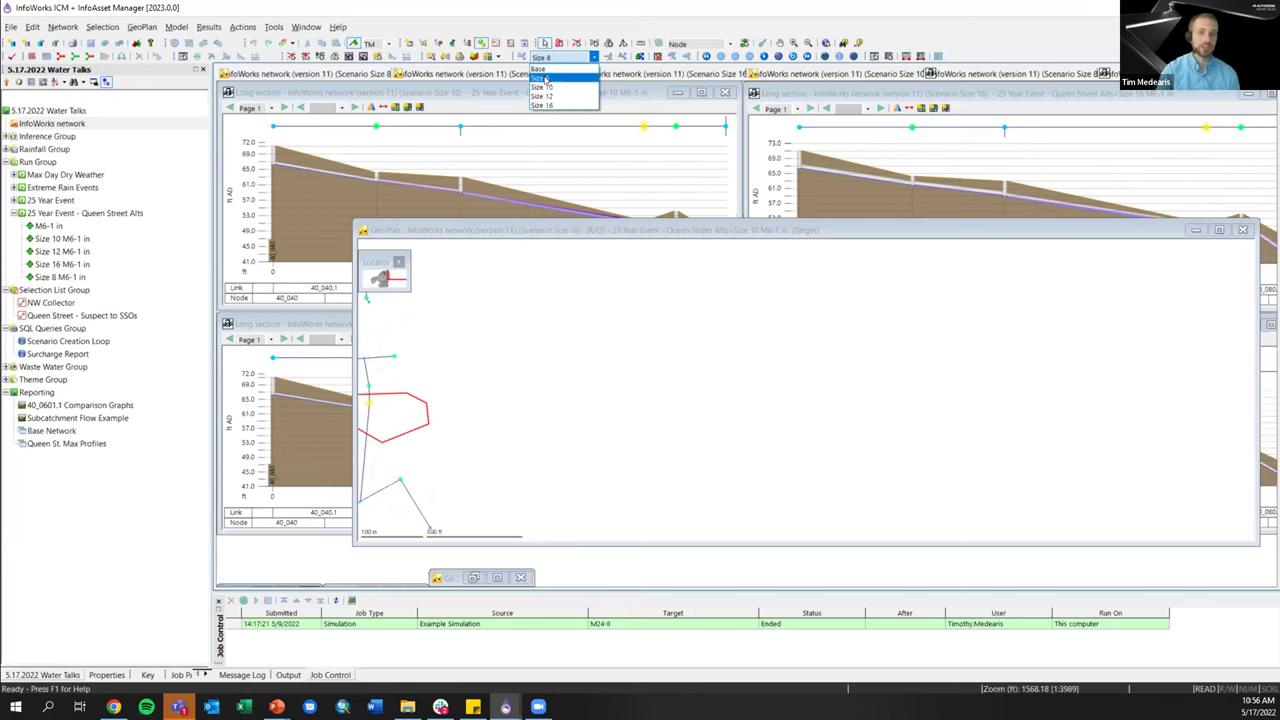
click(35, 124)
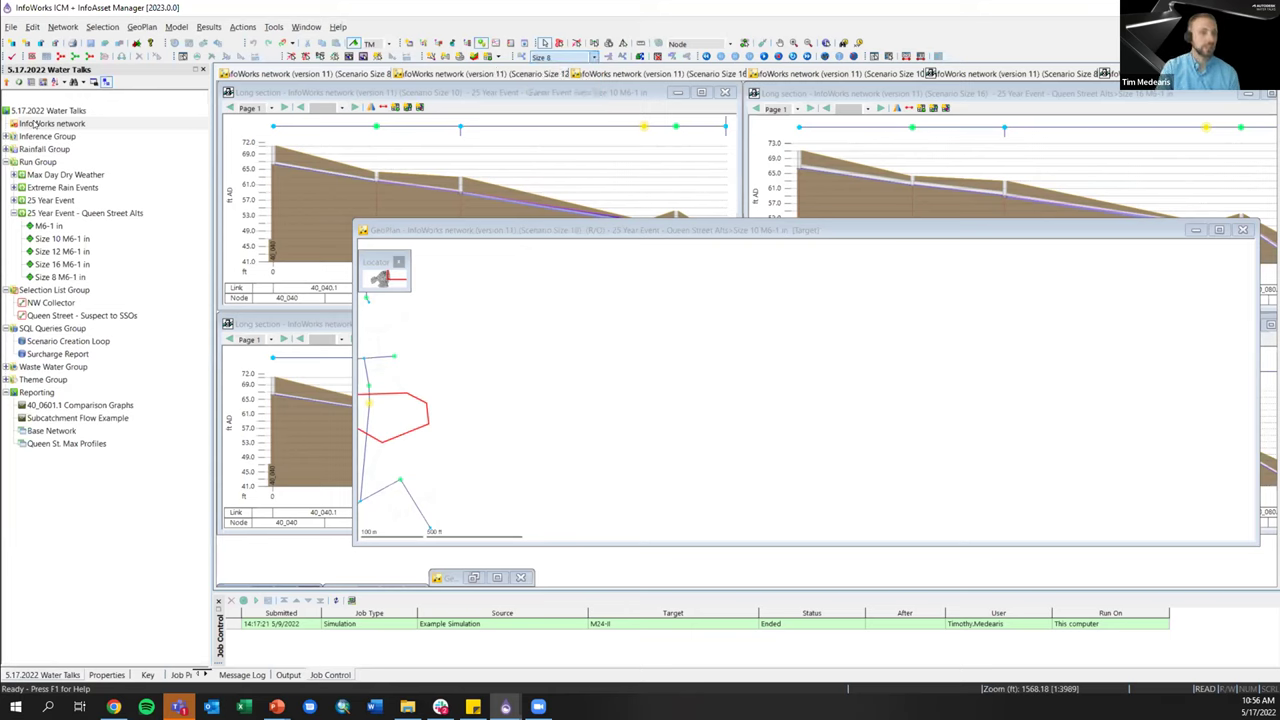
right_click(49, 123)
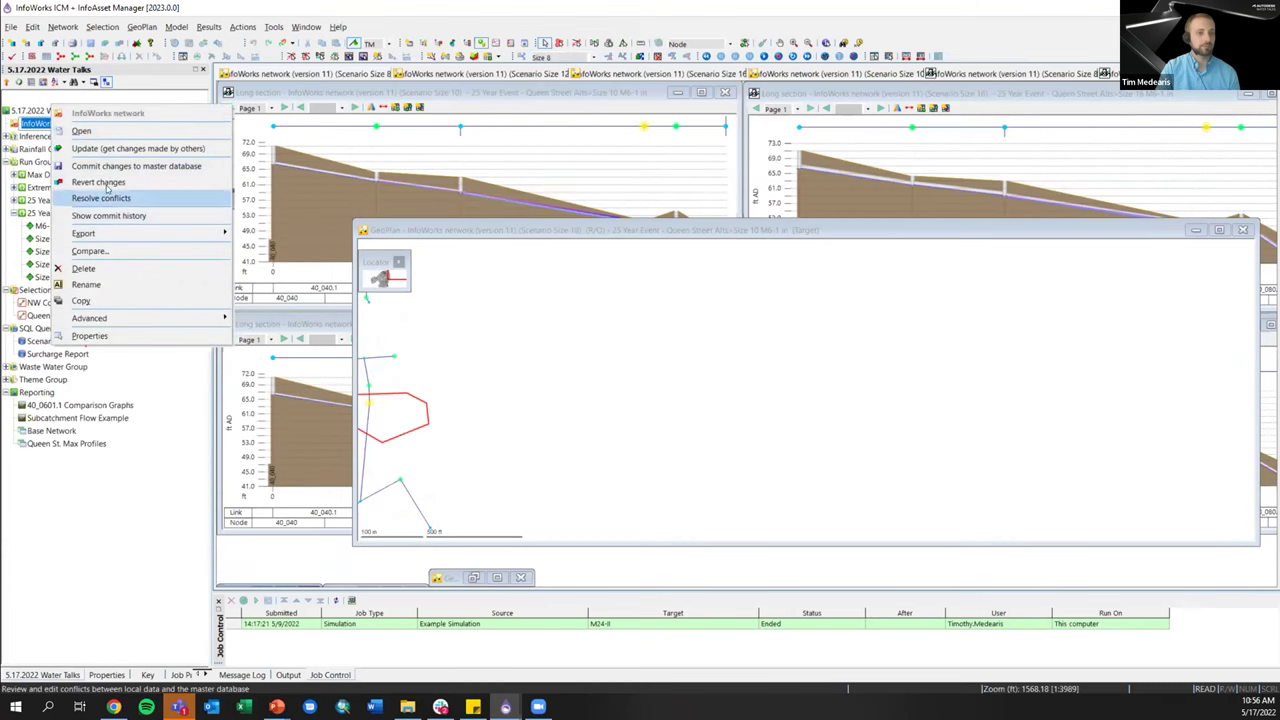
click(86, 285)
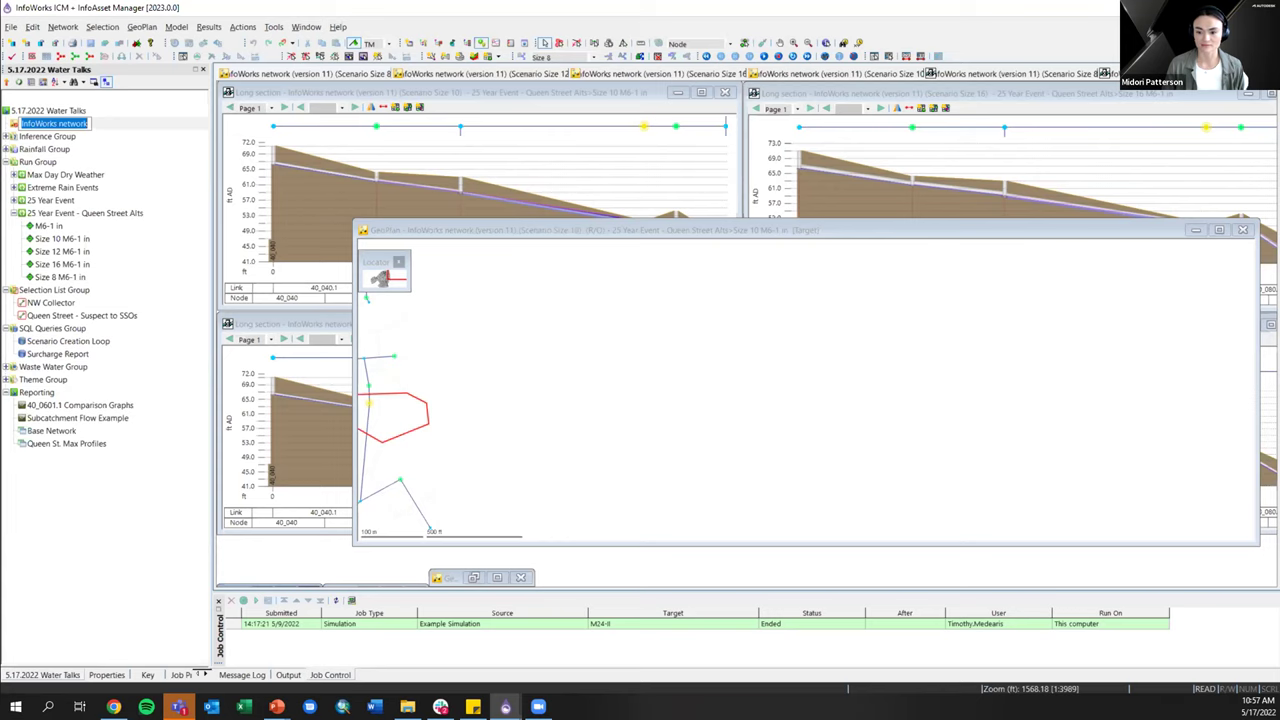
- Rearrange the tree to show the inference and rainfall items, and close only the Size 10 GeoPlan, keeping the other network windows open
click(14, 214)
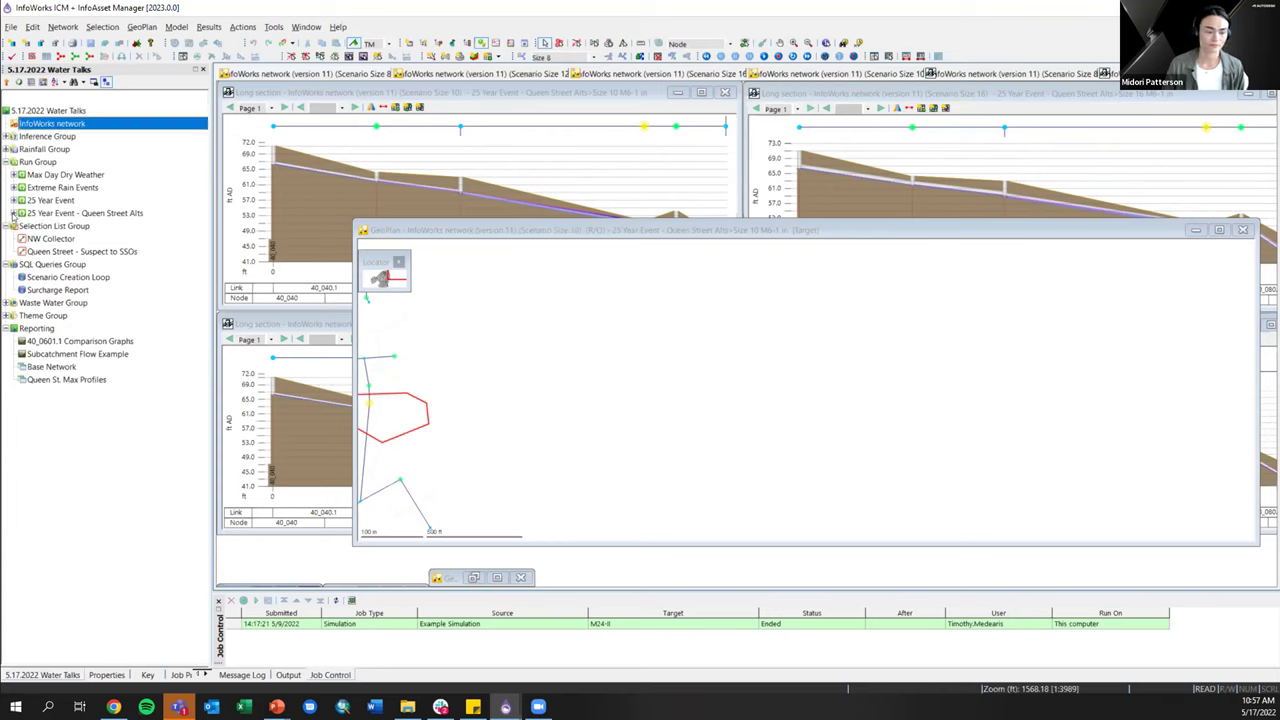
click(6, 148)
click(6, 136)
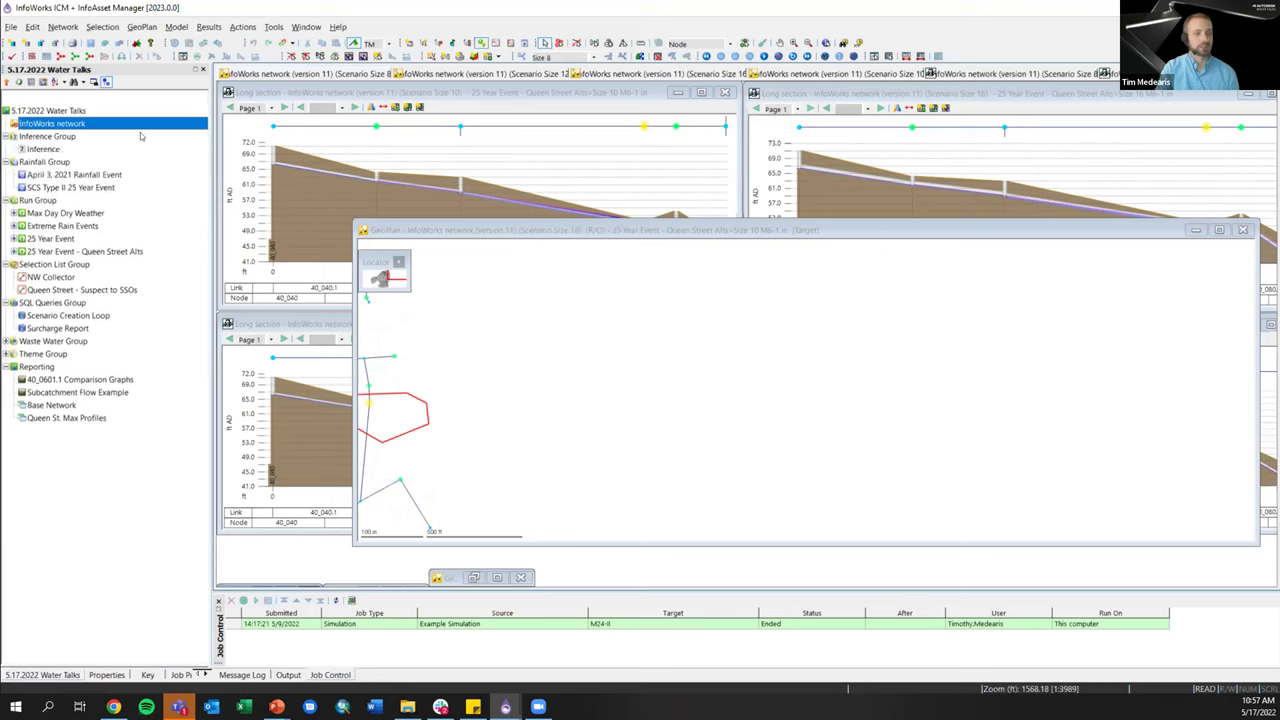
click(1243, 230)
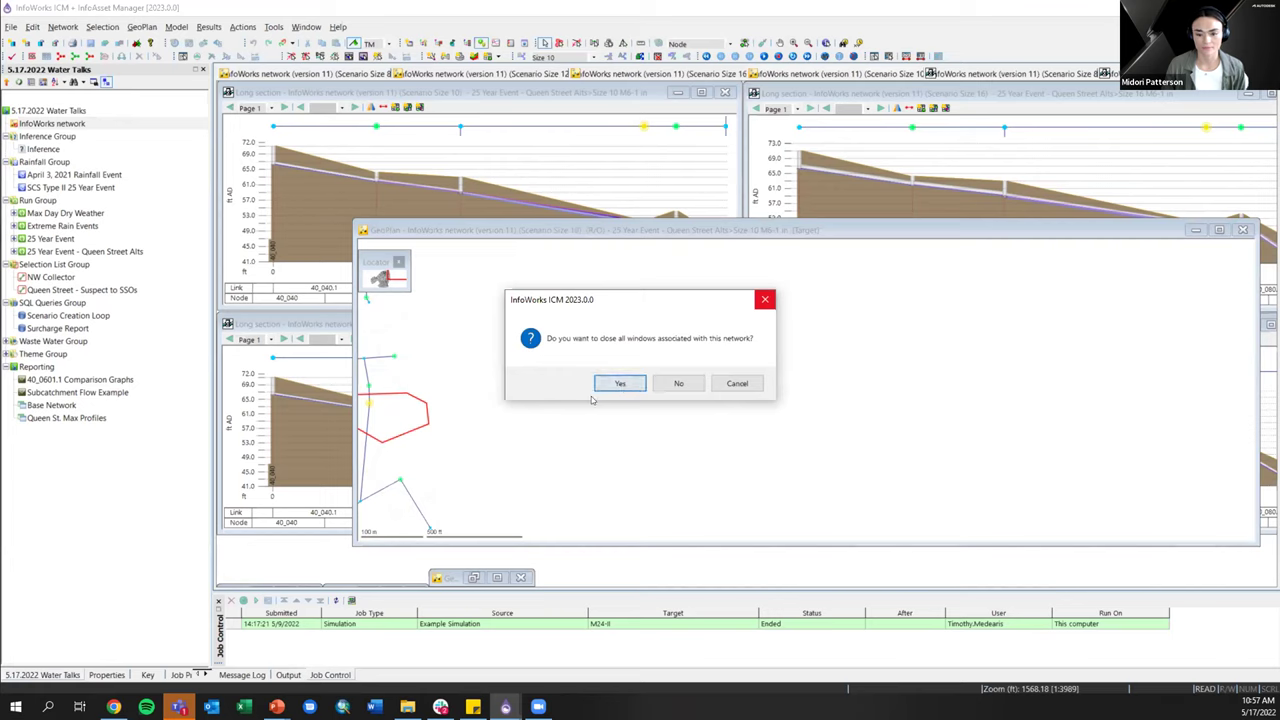
click(682, 385)
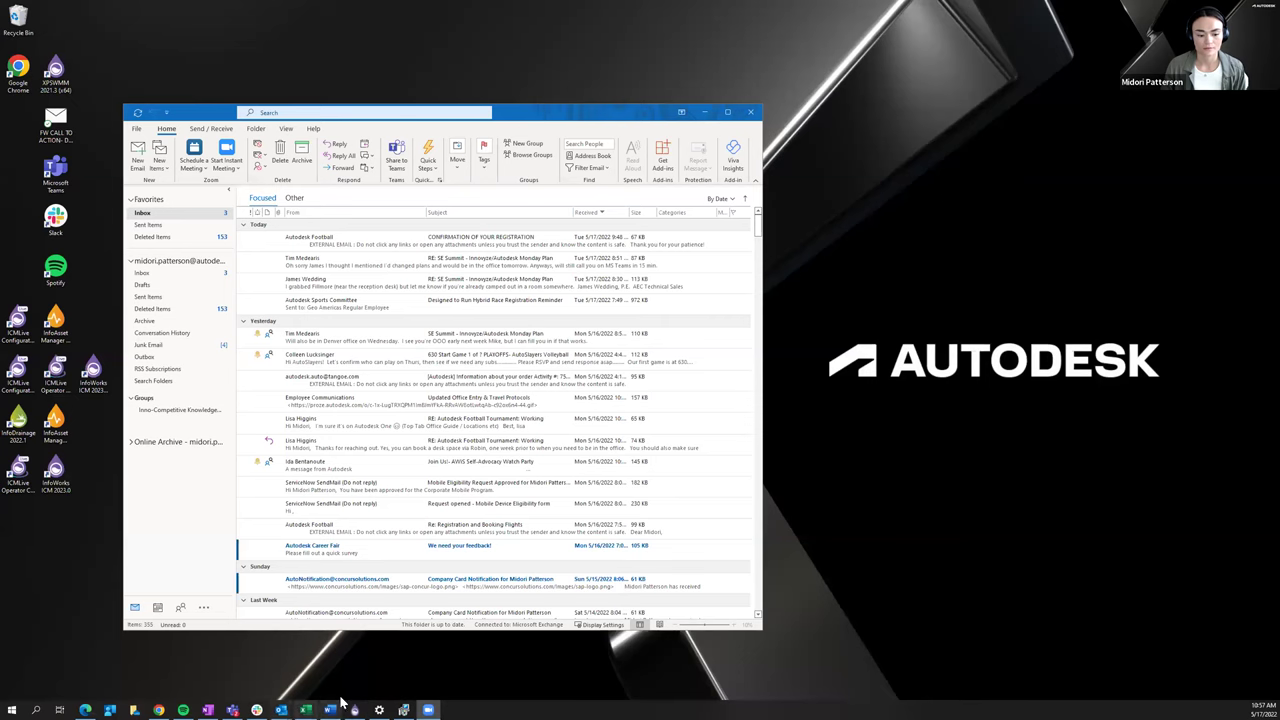
- Switch to the InfoWorks ICM session with the Sanitary Model and collapse the Theme, Waste Water, Selection List and Run groups in its Master Database
click(354, 709)
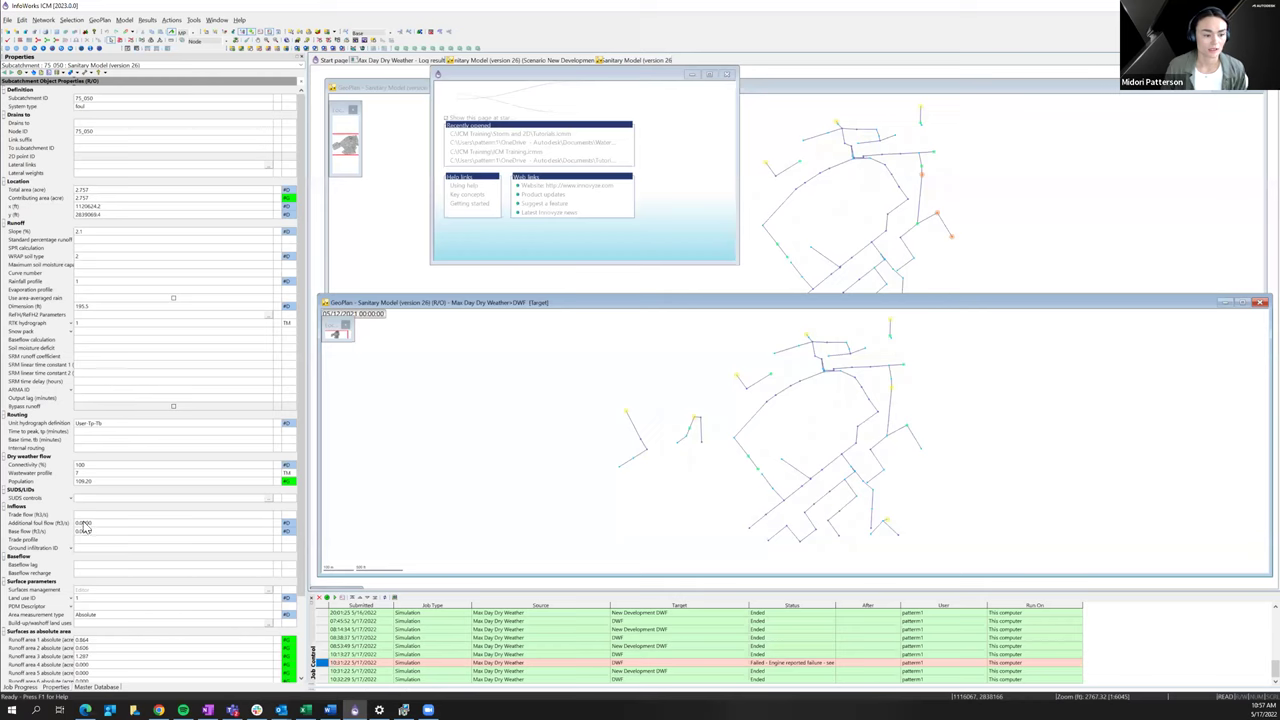
click(94, 688)
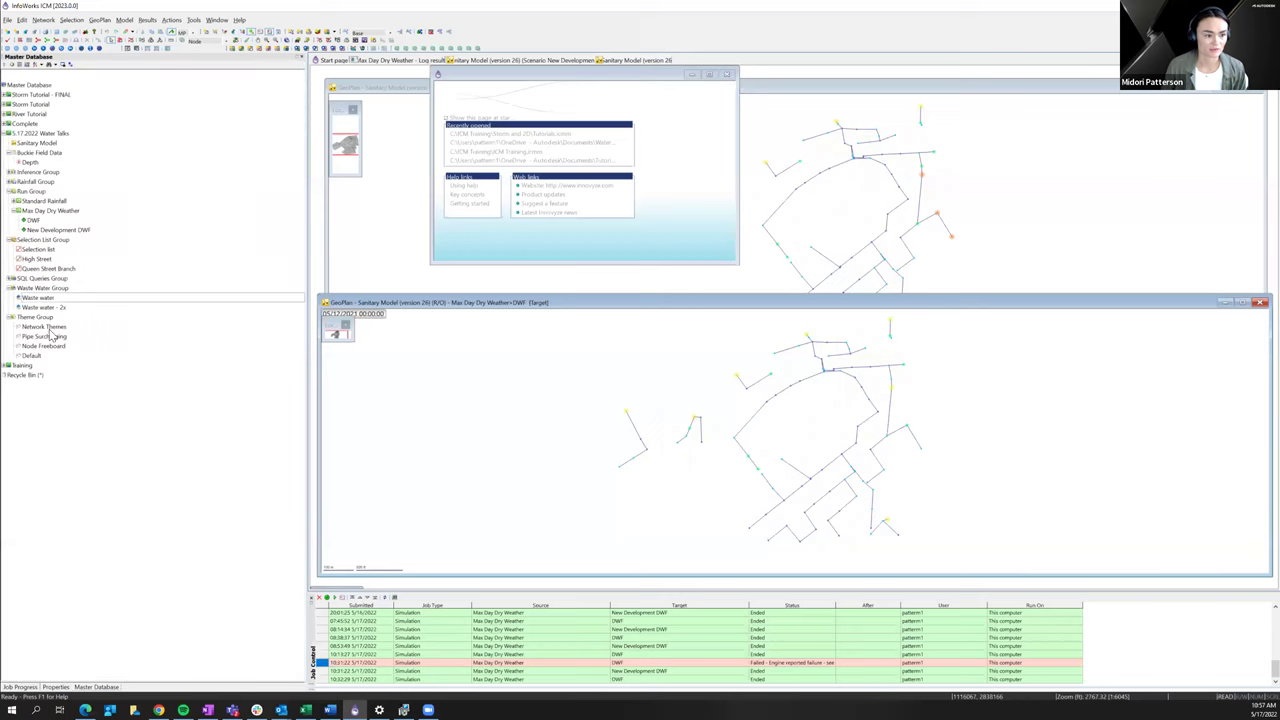
click(10, 317)
click(10, 288)
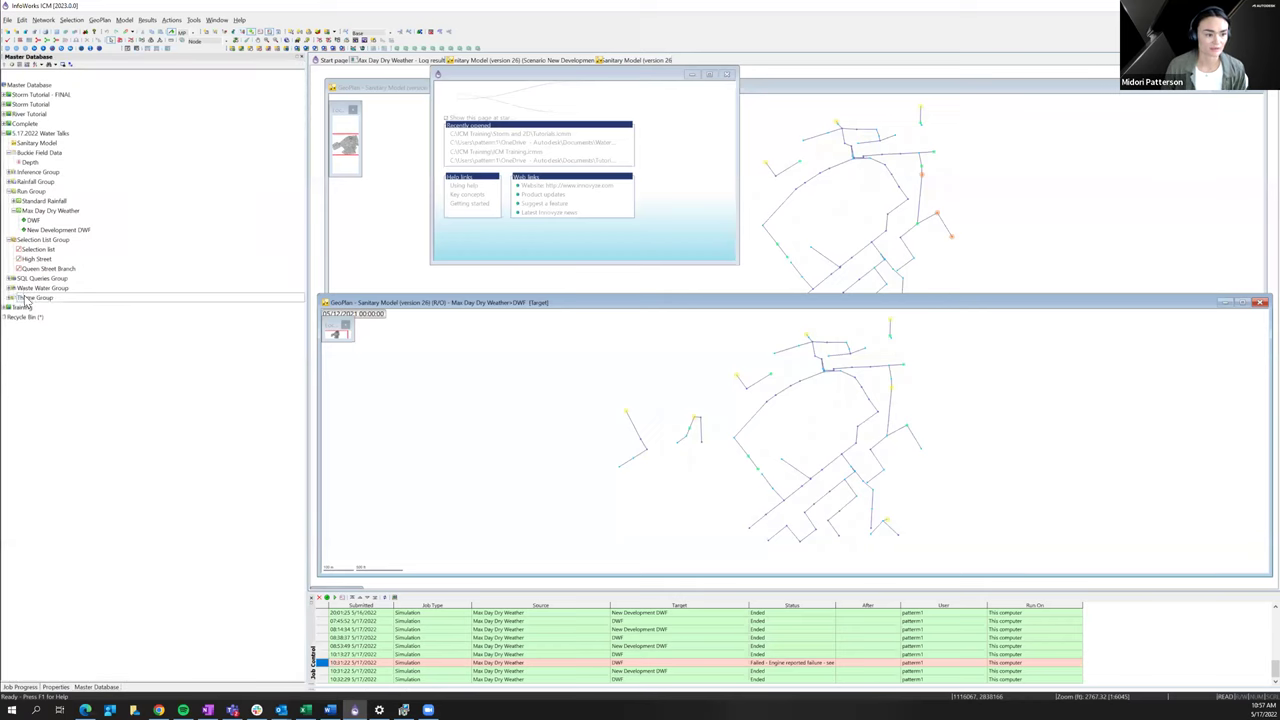
click(10, 240)
click(10, 191)
- Create a new InfoWorks model group named "Selection List Group 2" inside the 5.17.2022 Water Talks group
click(21, 133)
right_click(21, 133)
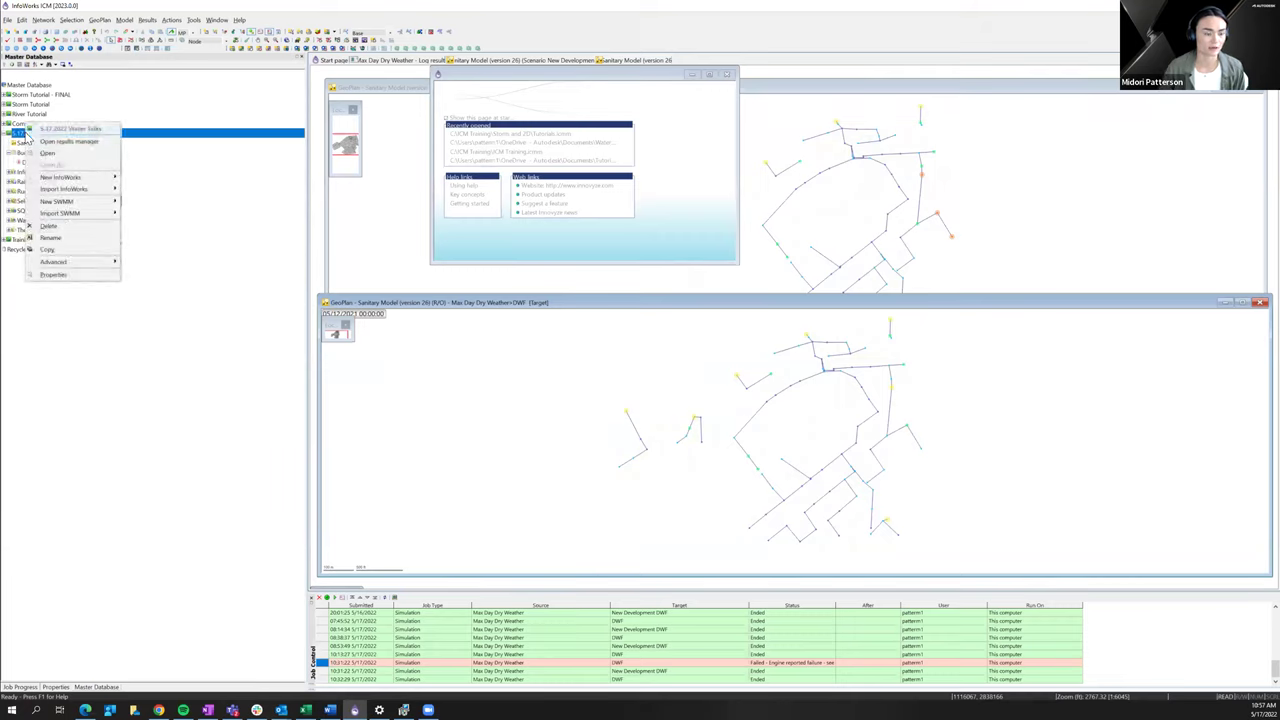
mouse_move(47, 180)
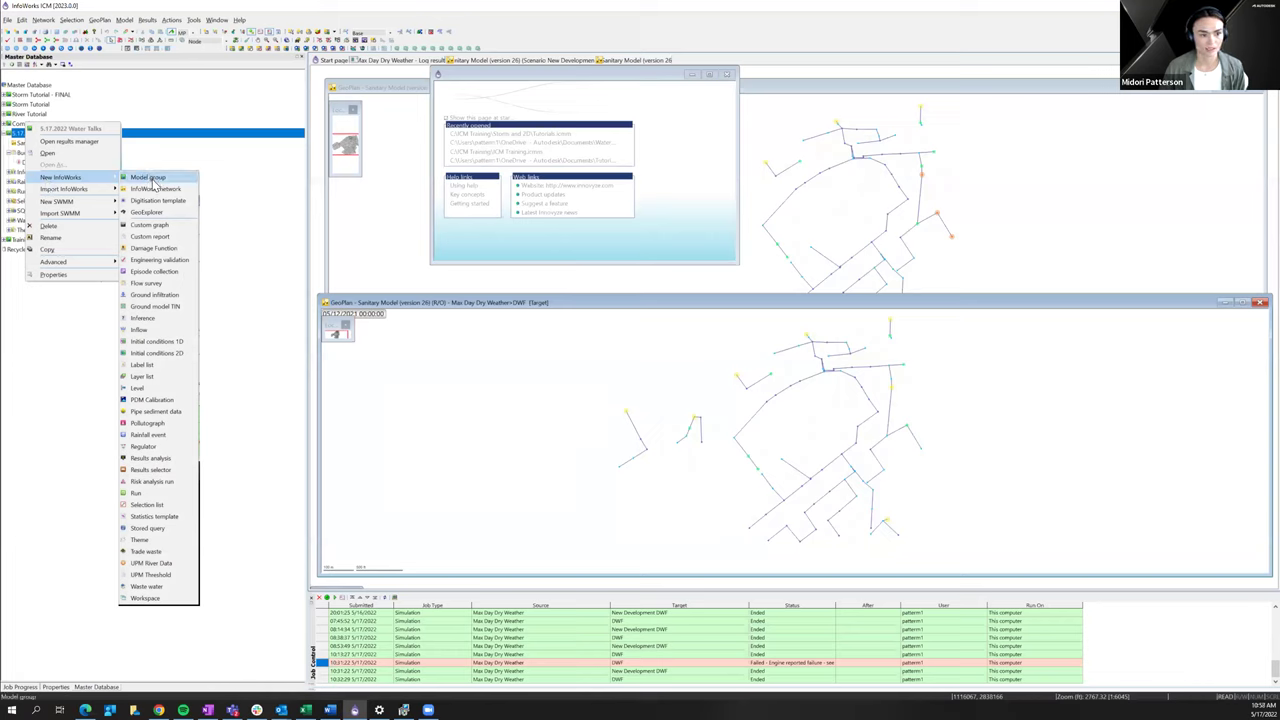
click(152, 180)
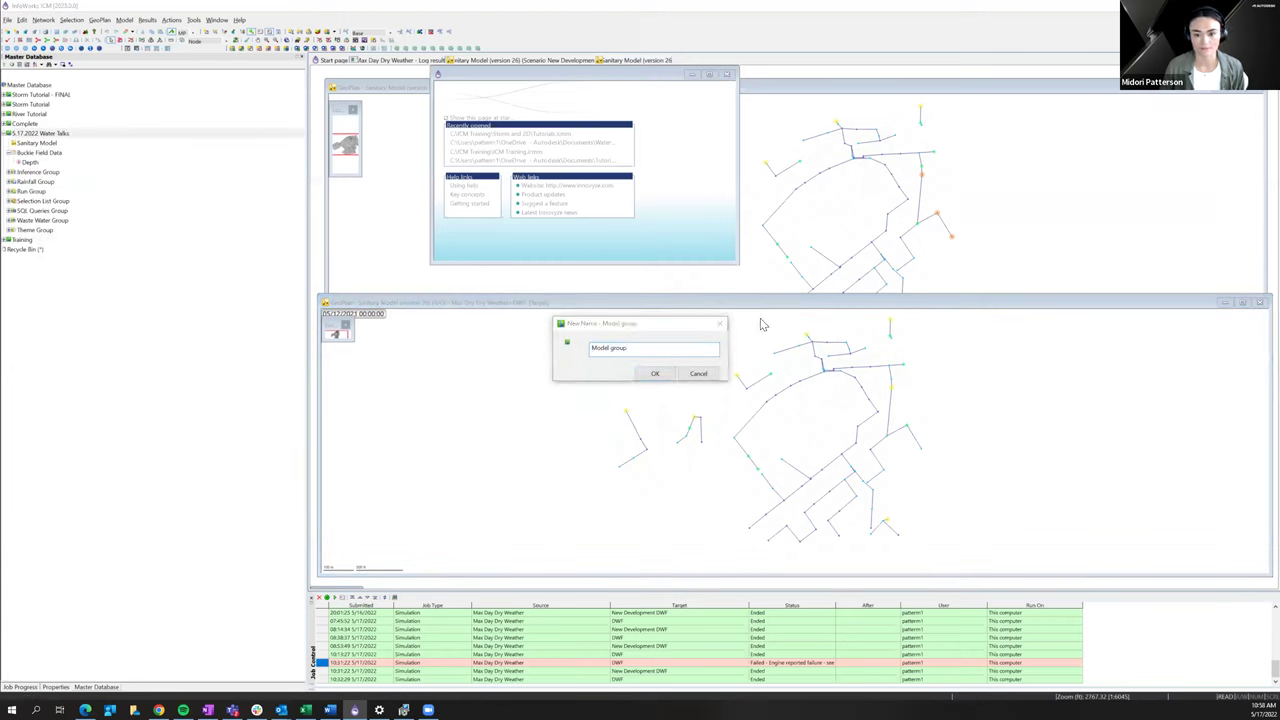
click(643, 323)
drag(640, 323, 562, 296)
click(625, 295)
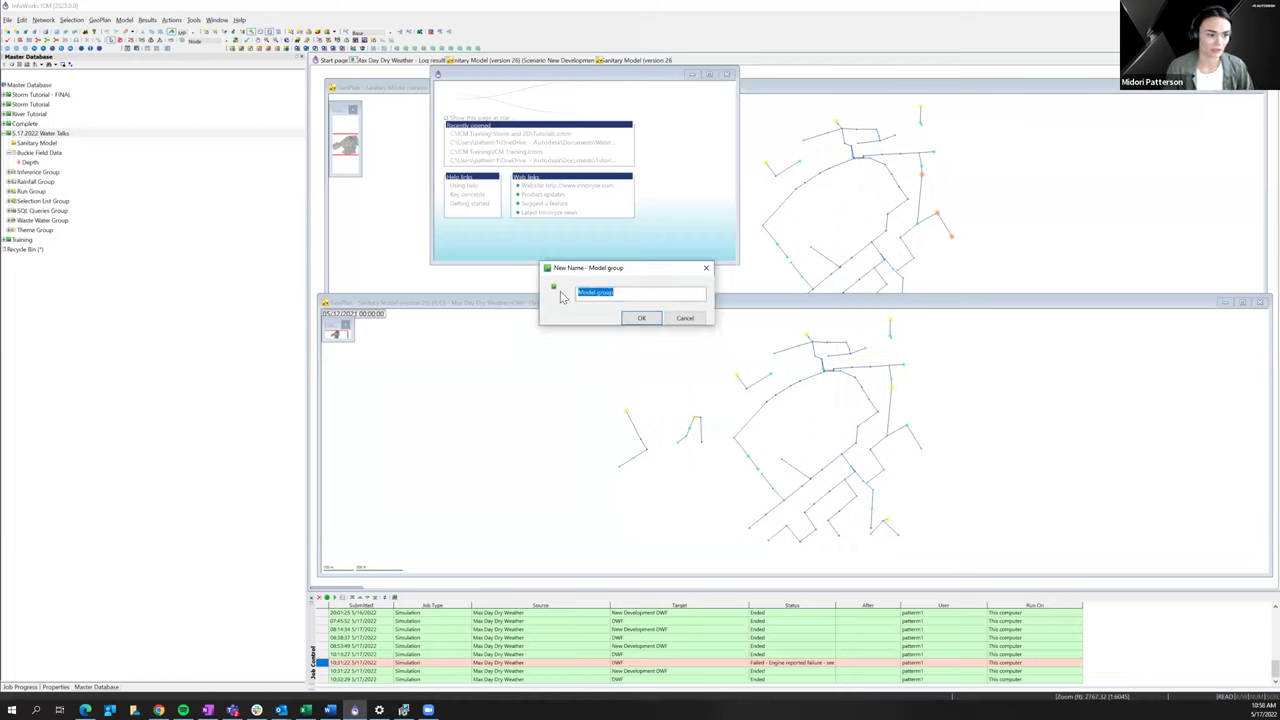
text(Selection )
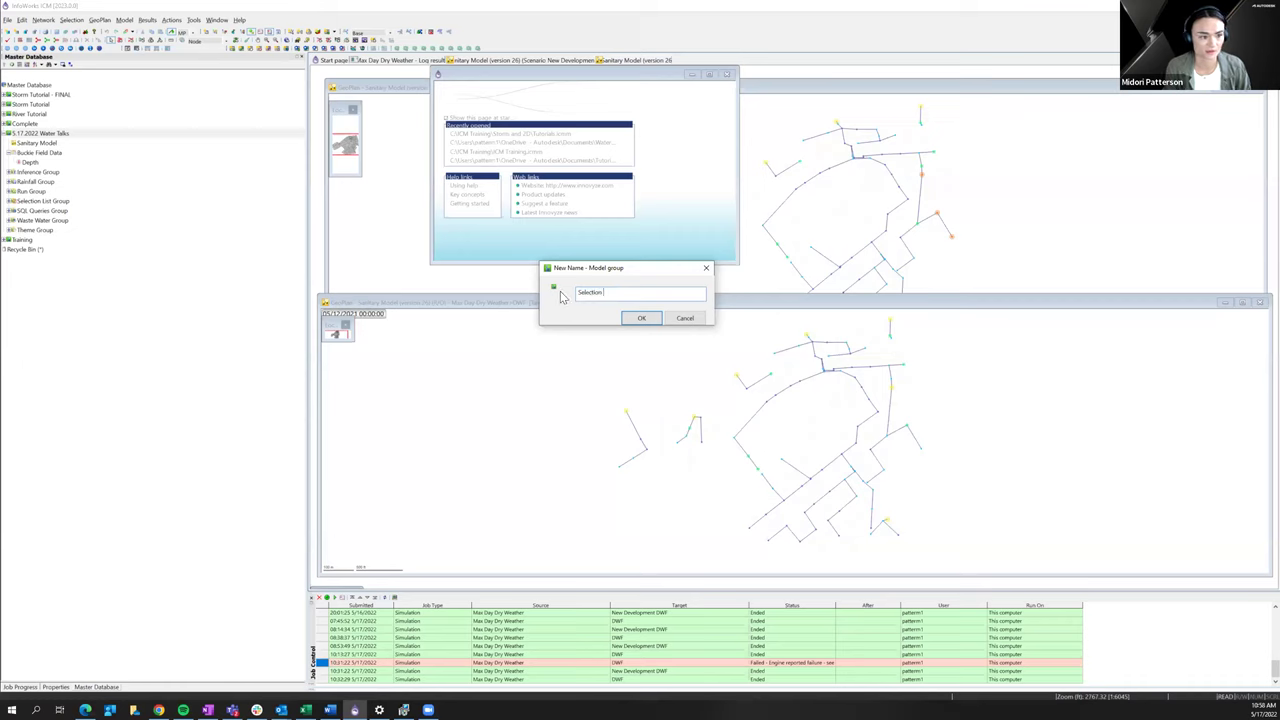
text(List Group)
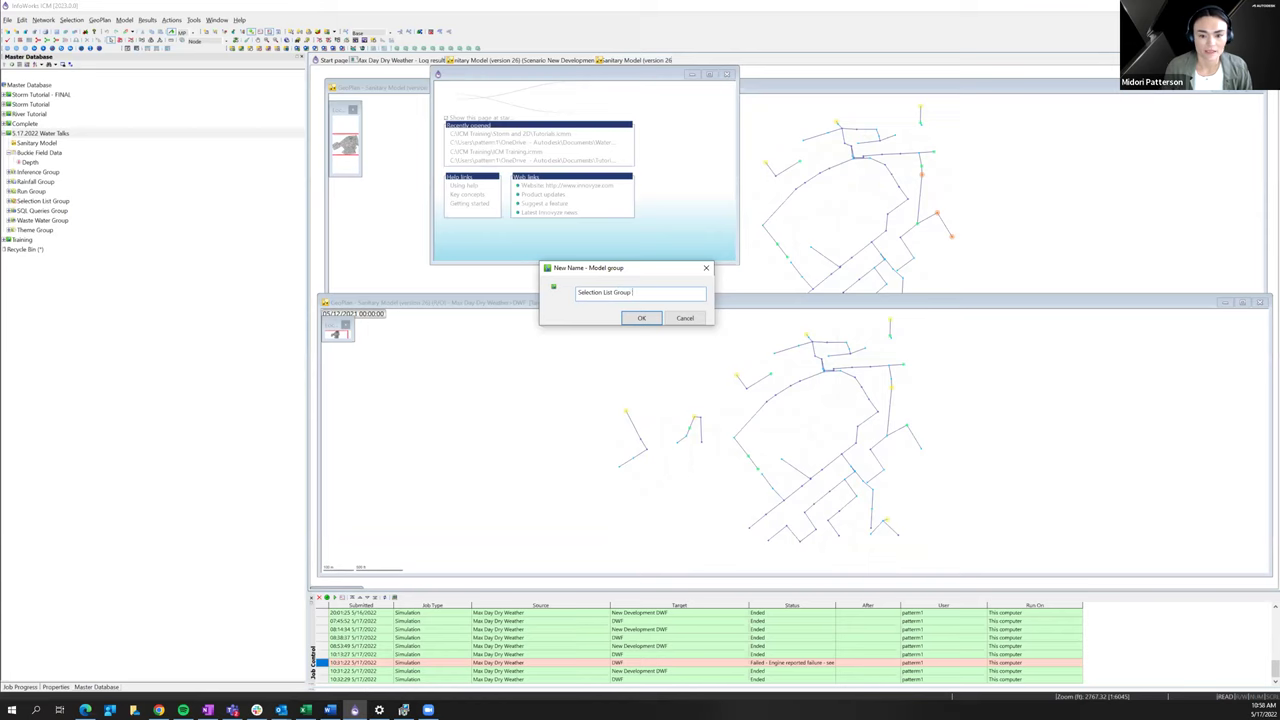
click(641, 318)
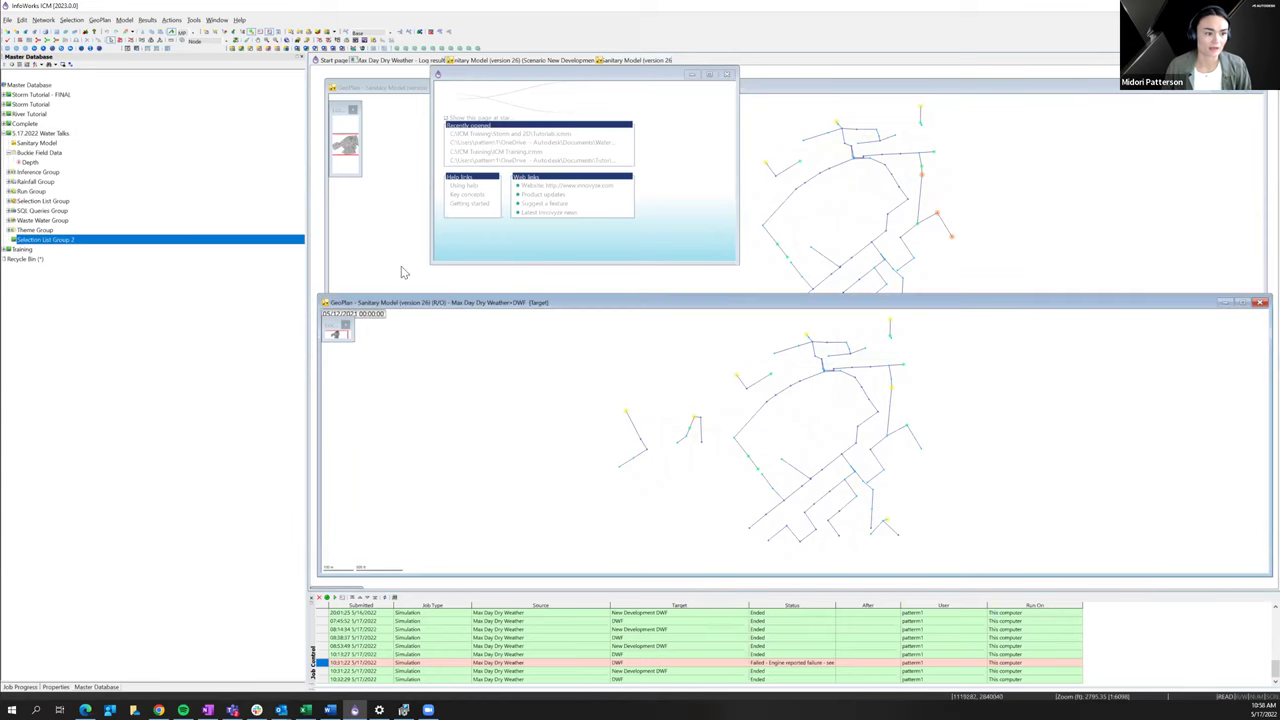
- Expand the SQL Queries Group and Selection List Group, and copy the Selection list and High Street items together
click(35, 212)
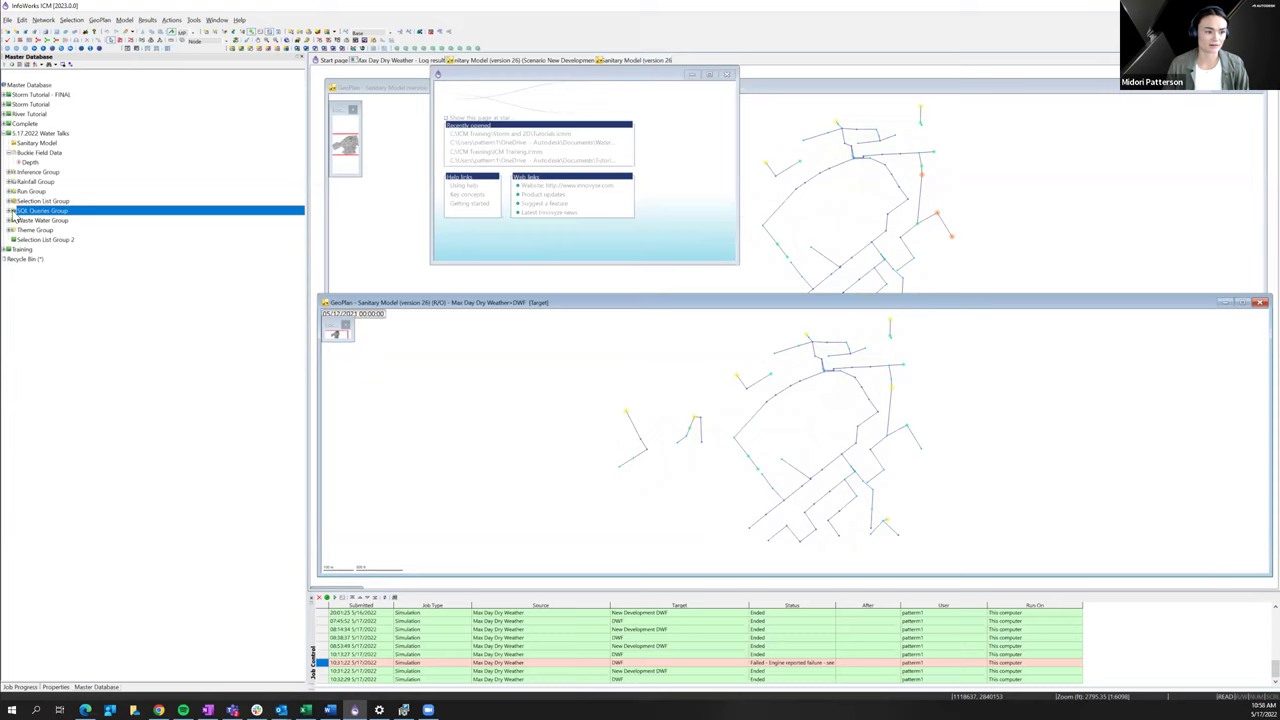
click(11, 211)
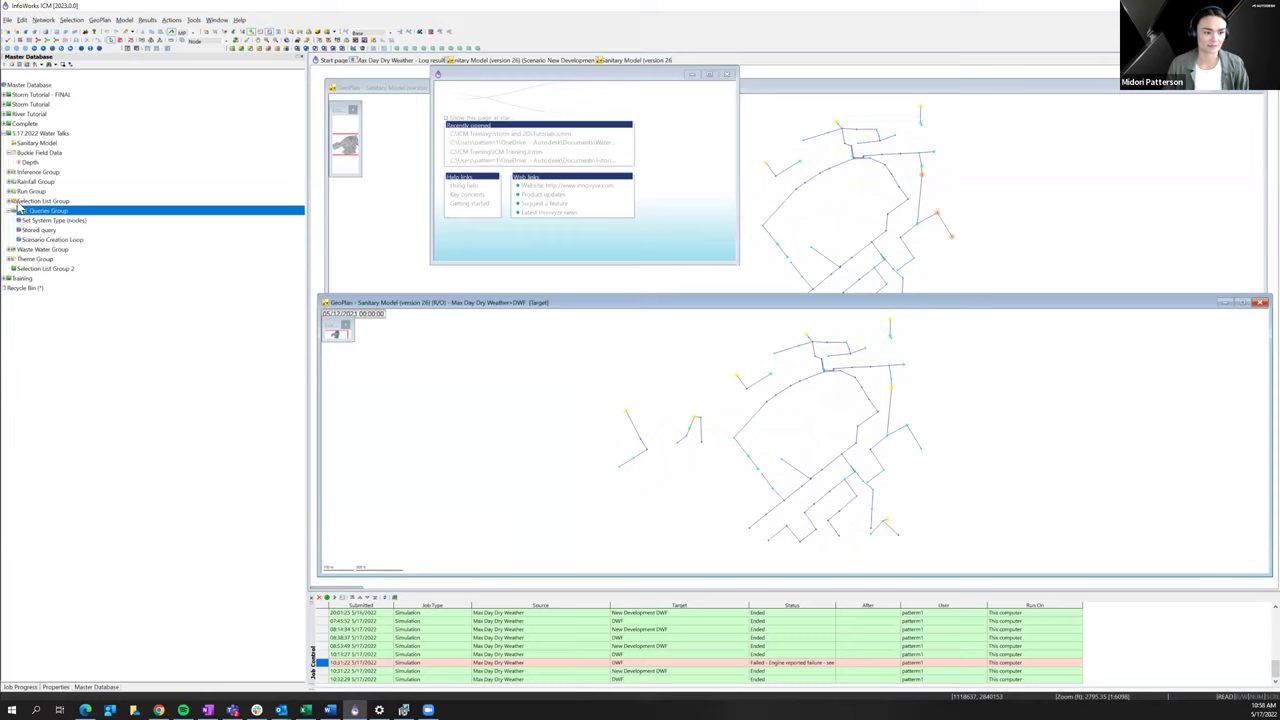
click(11, 201)
right_click(41, 210)
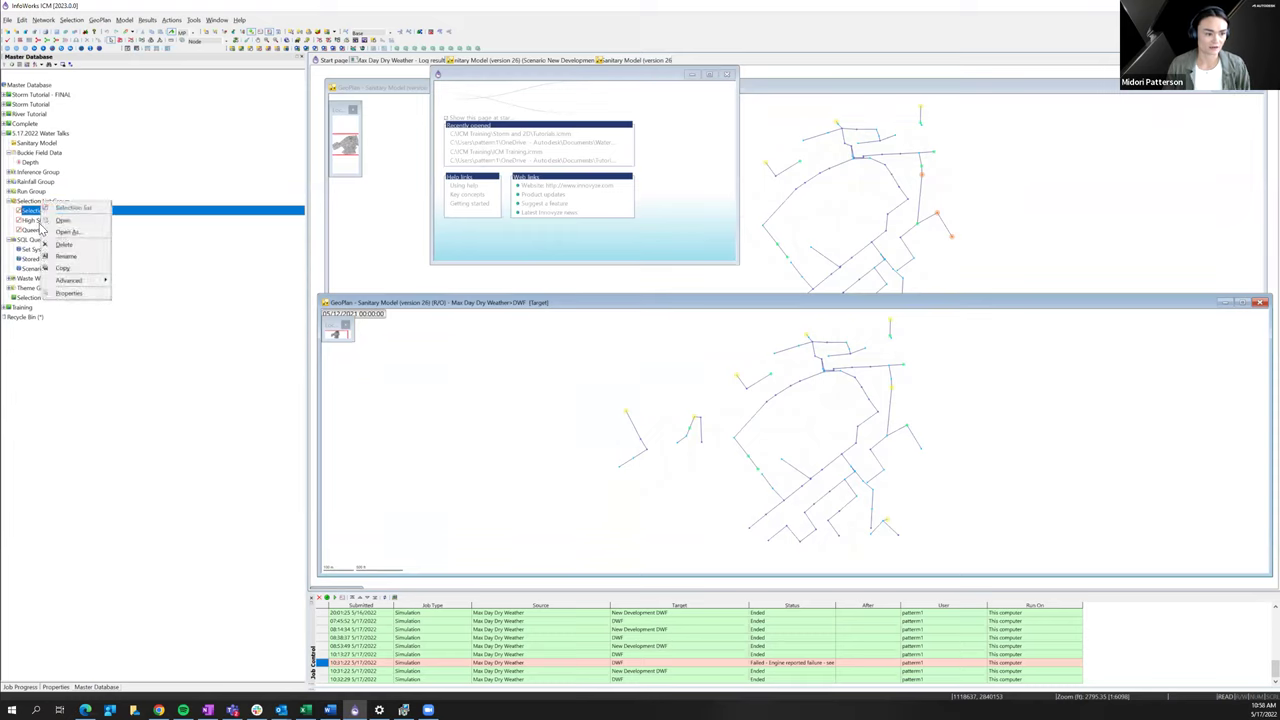
click(31, 221)
ctrl+click(38, 210)
right_click(36, 208)
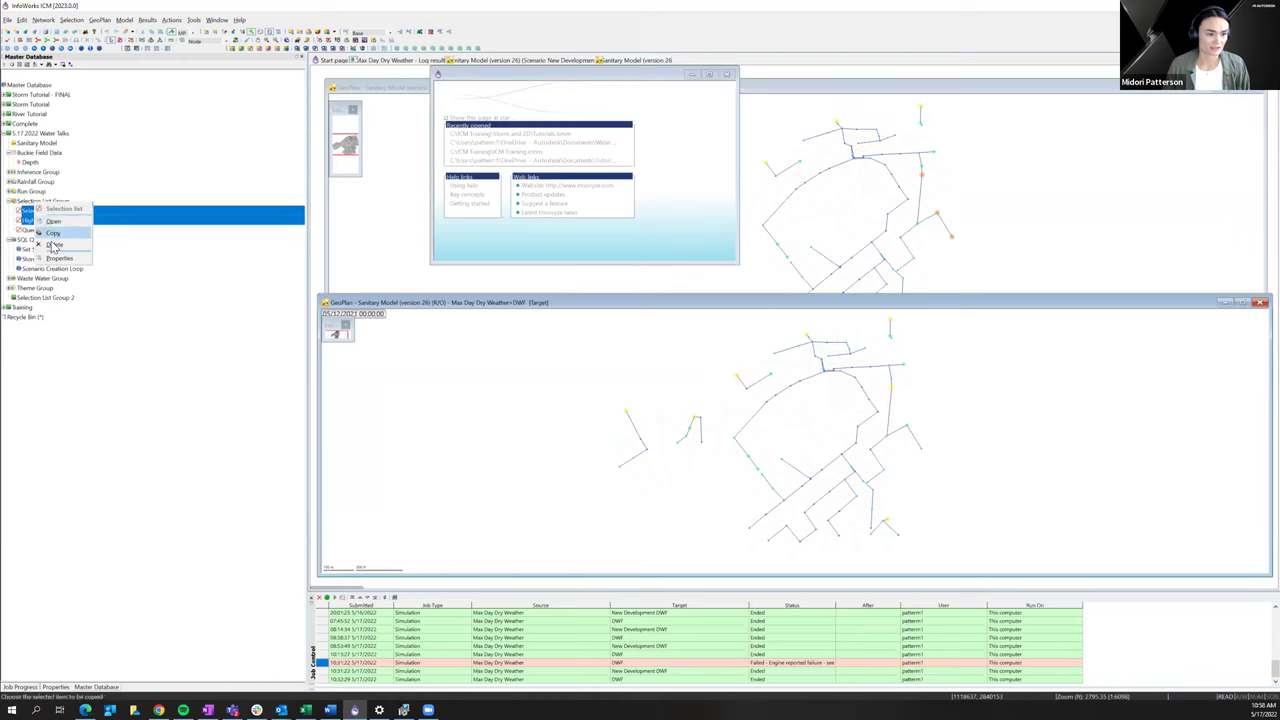
click(53, 234)
- Move all the copied selection lists into Selection List Group 2 and expand that group to show its contents
click(63, 298)
right_click(63, 298)
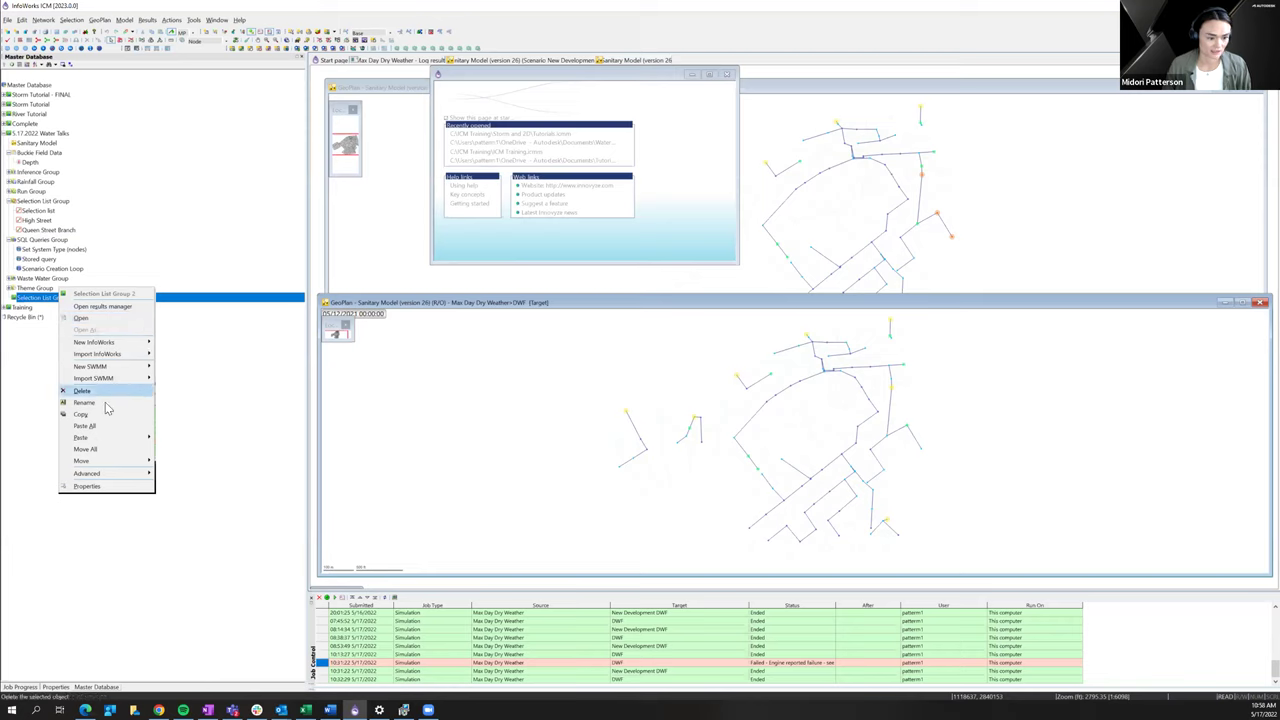
mouse_move(96, 440)
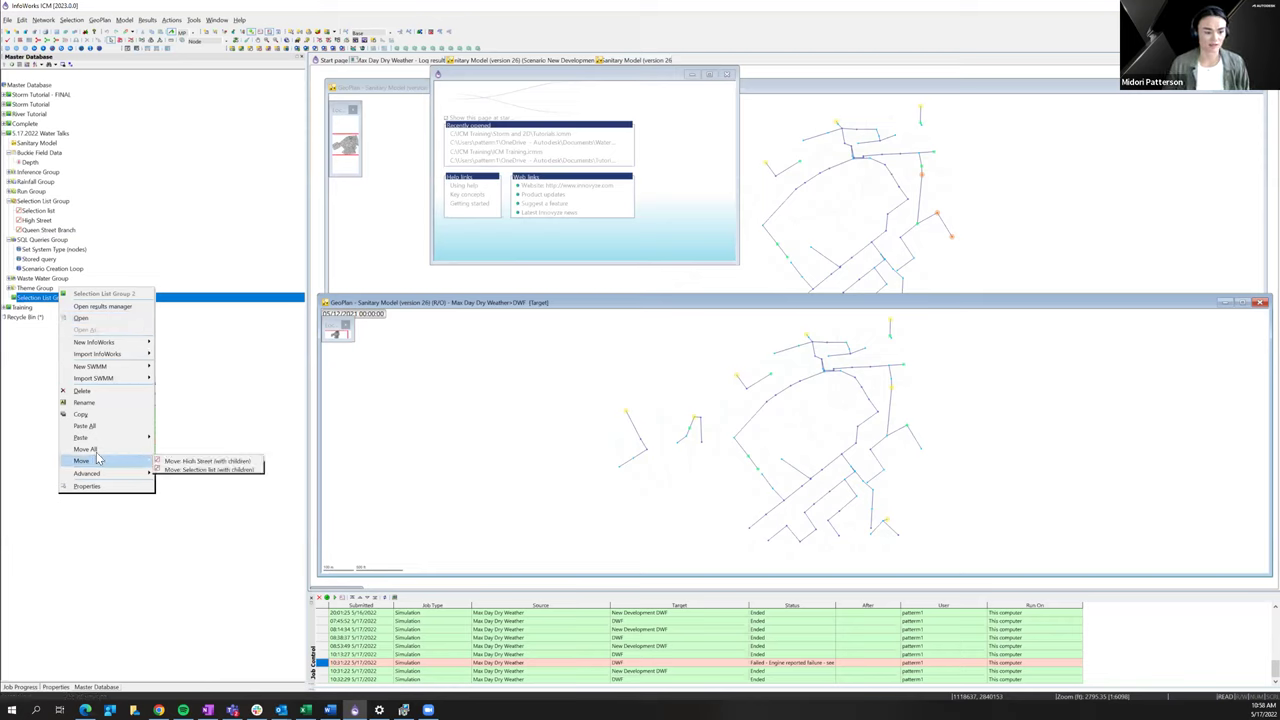
click(97, 449)
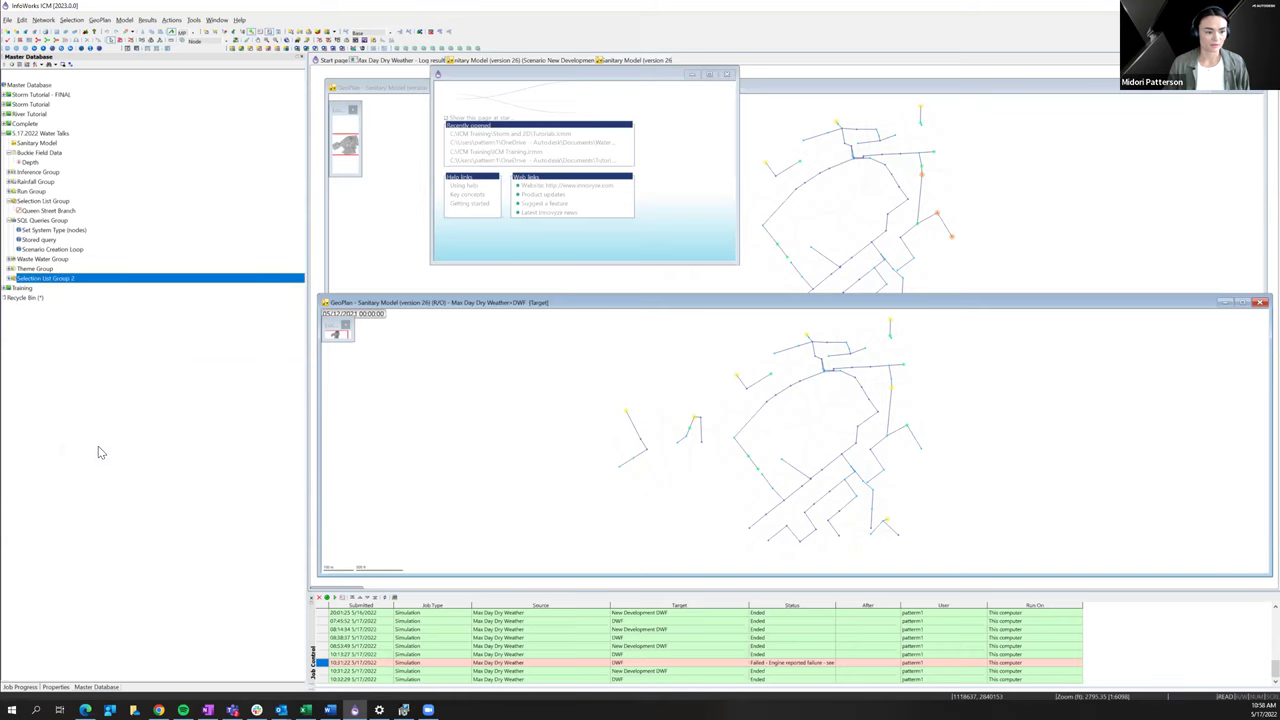
click(10, 283)
click(55, 280)
key(Return)
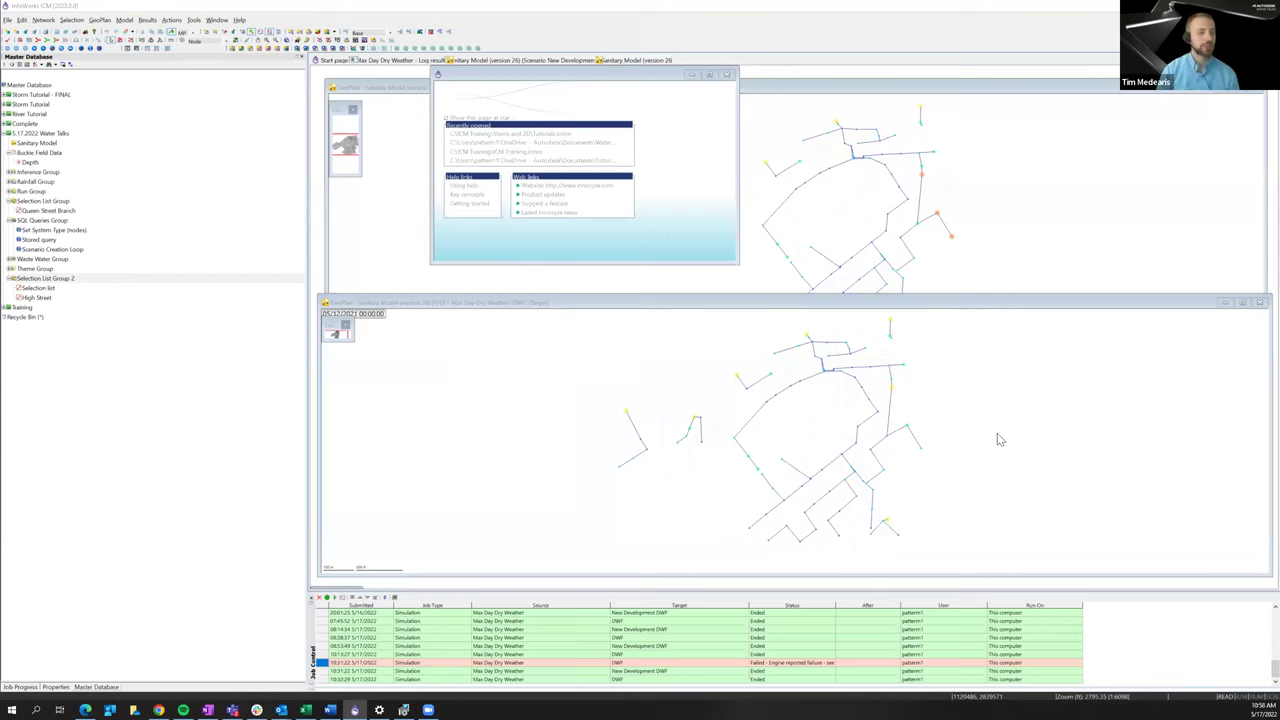
right_click(32, 136)
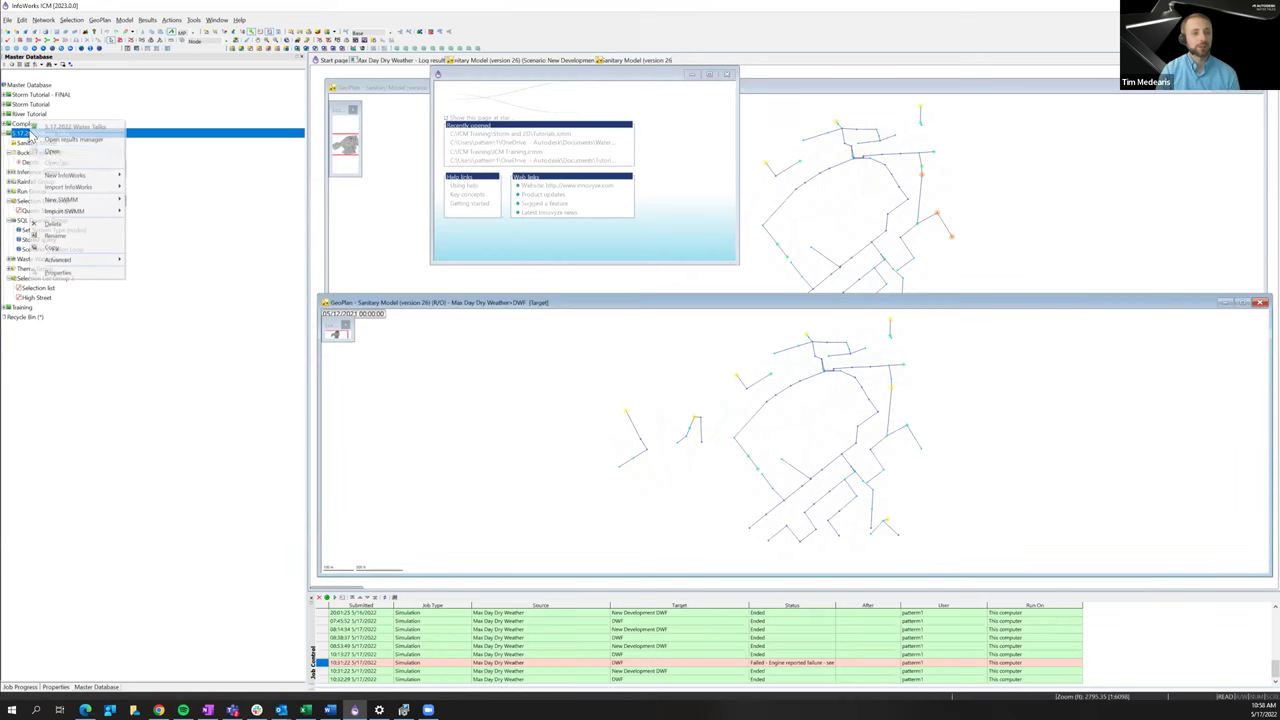
click(255, 153)
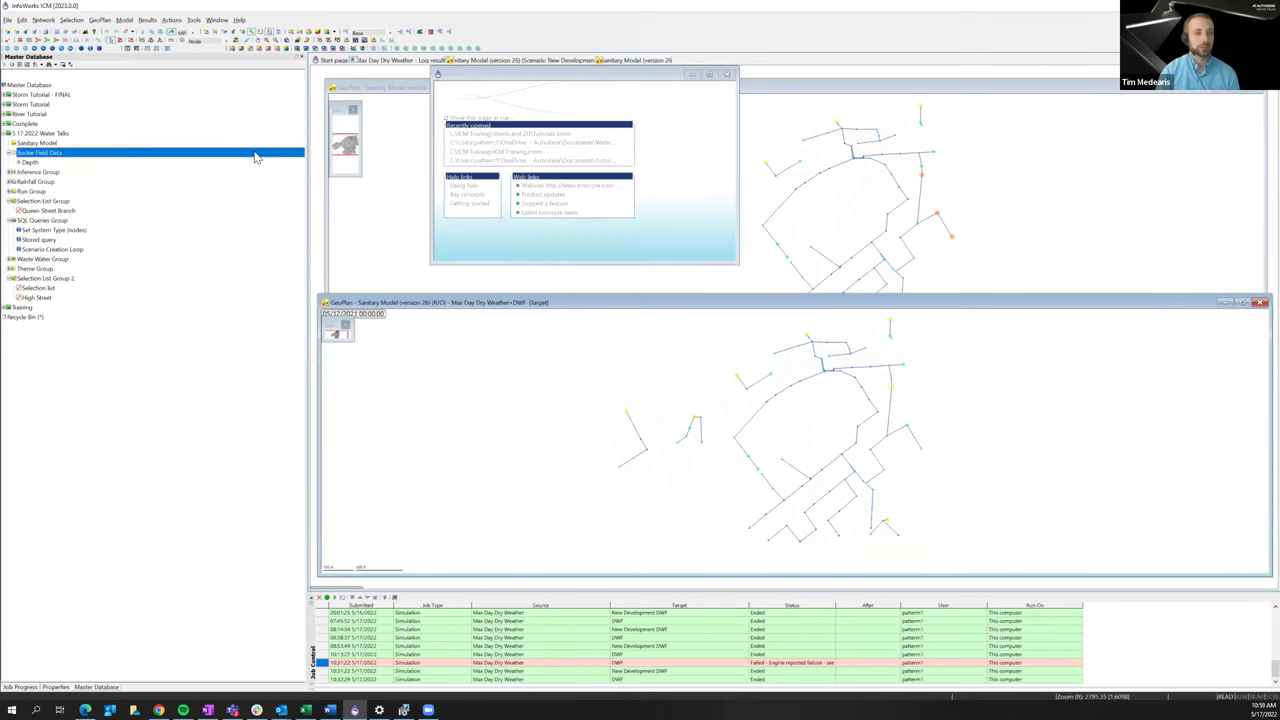
click(56, 137)
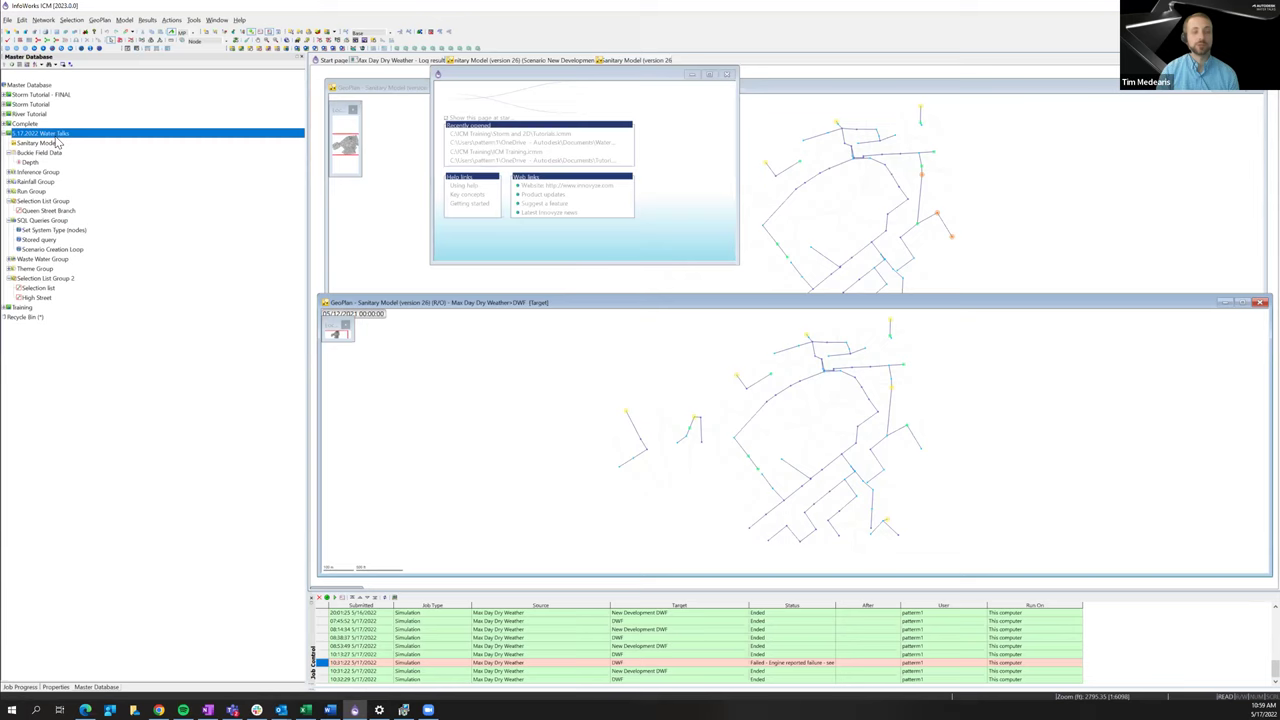